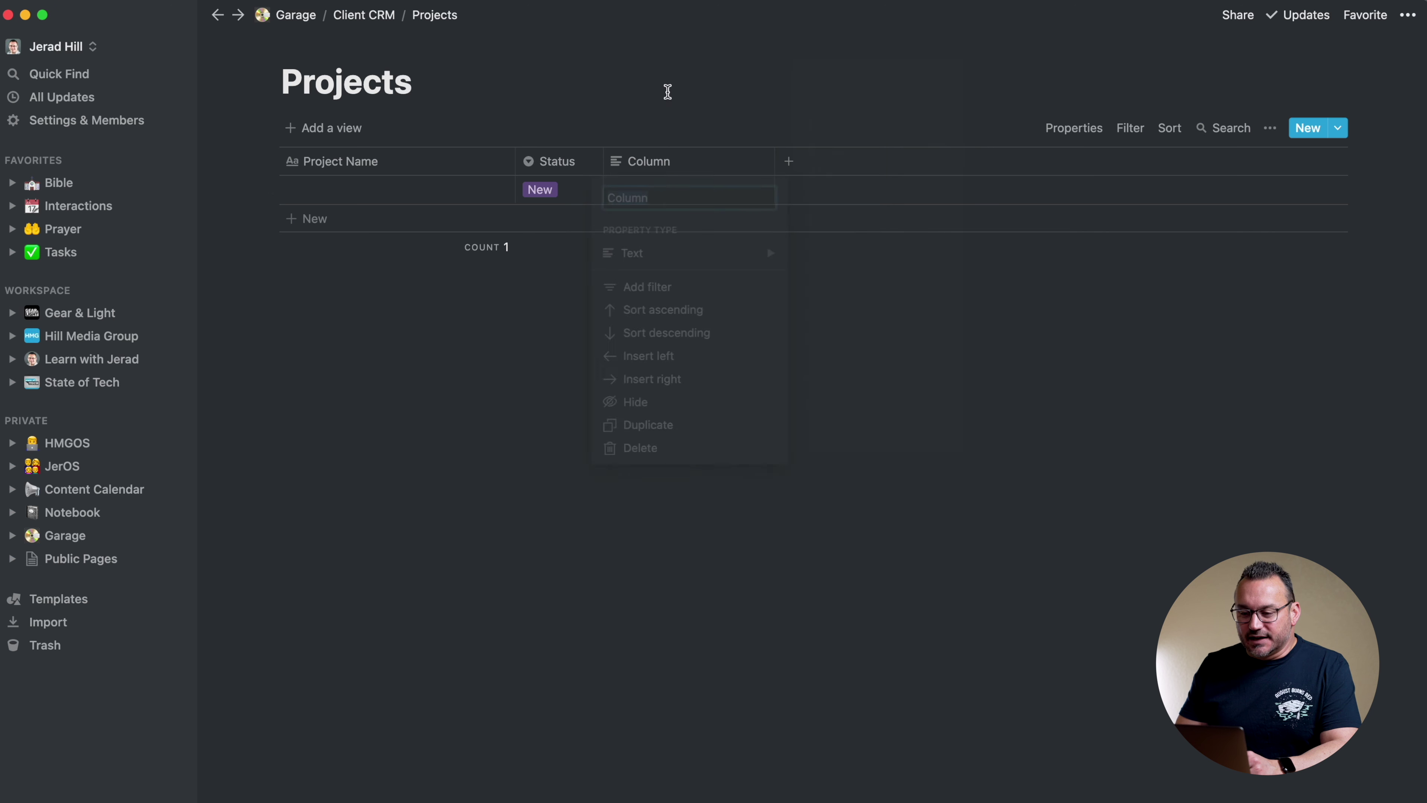
Go back to the Client CRM page using its breadcrumb link
click(374, 17)
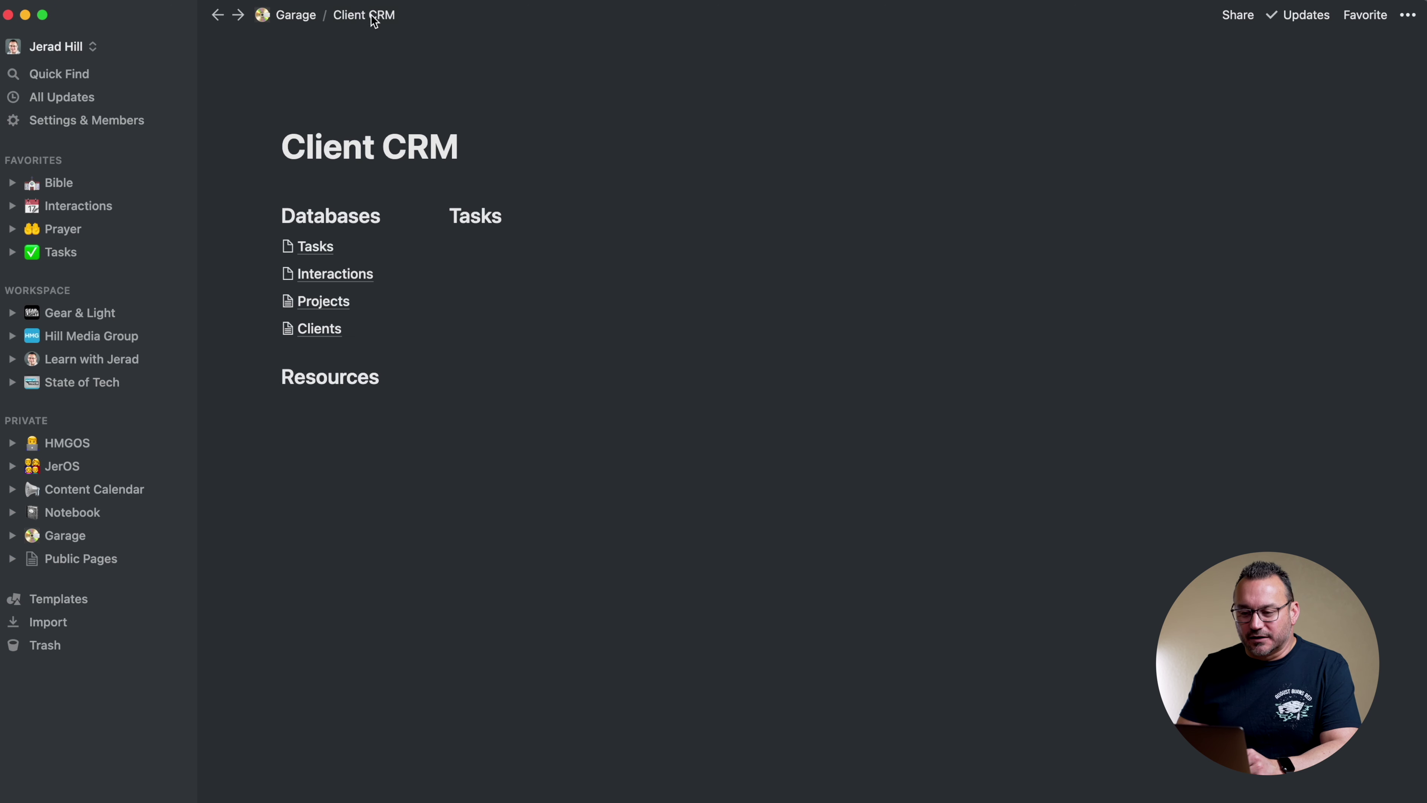
Open the Interactions page and make it a table database
click(343, 281)
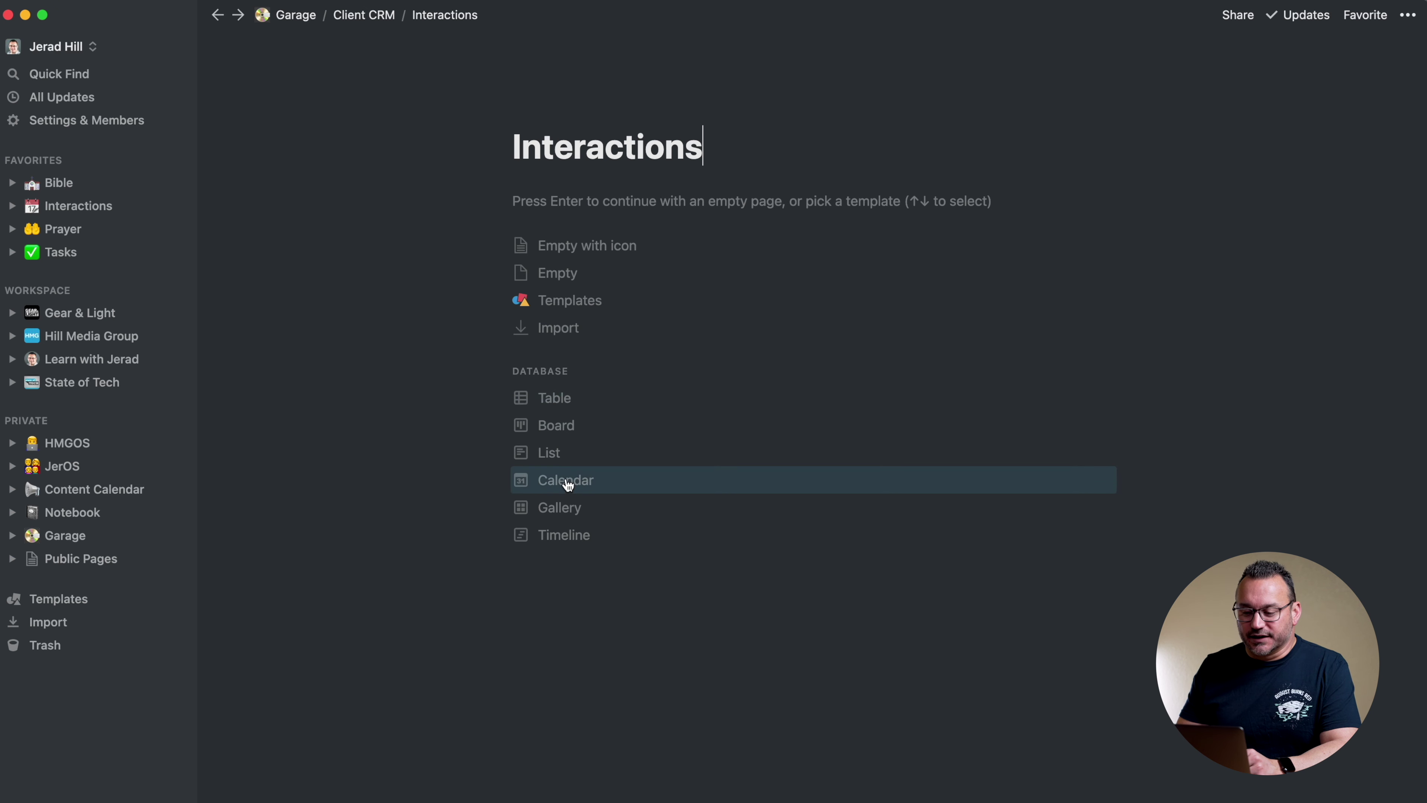
click(569, 411)
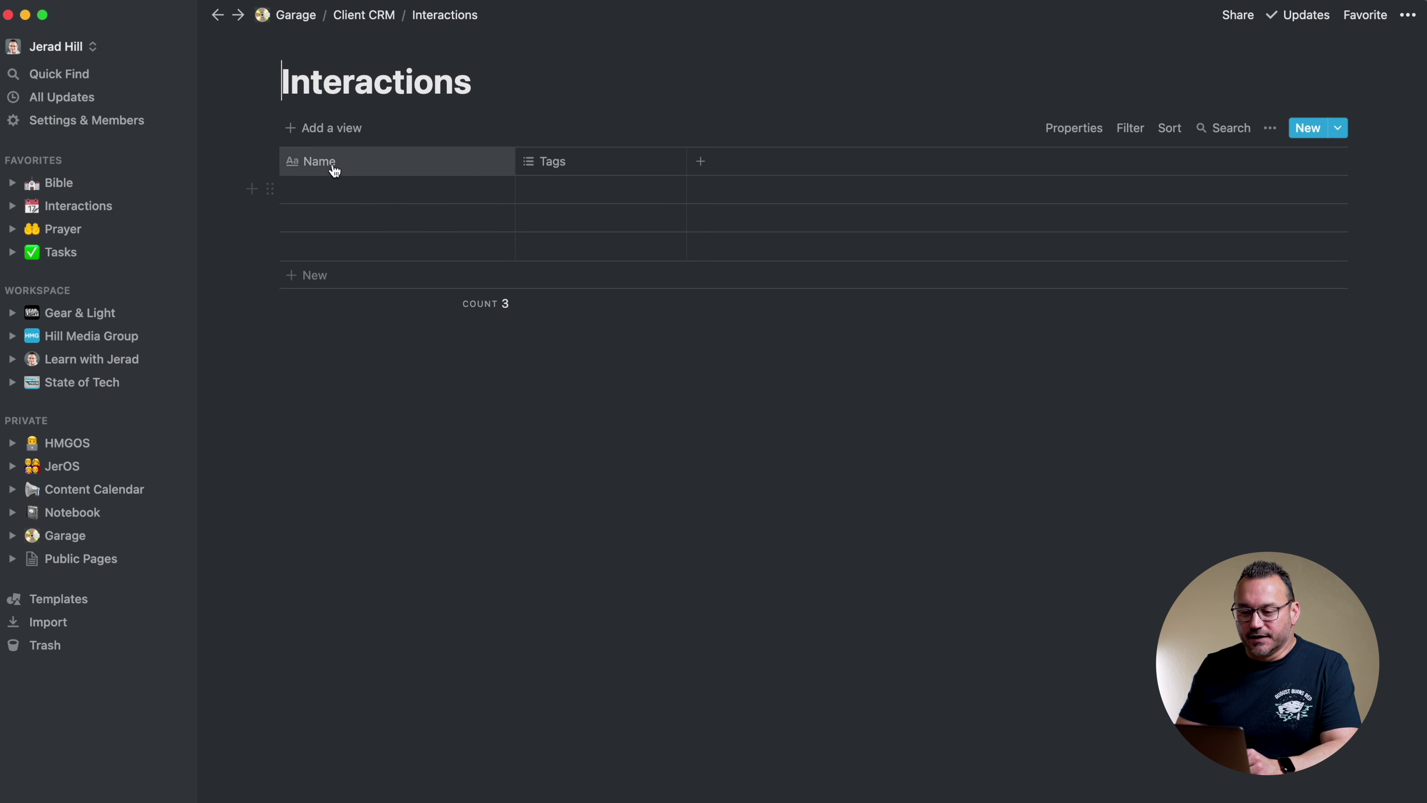
click(587, 166)
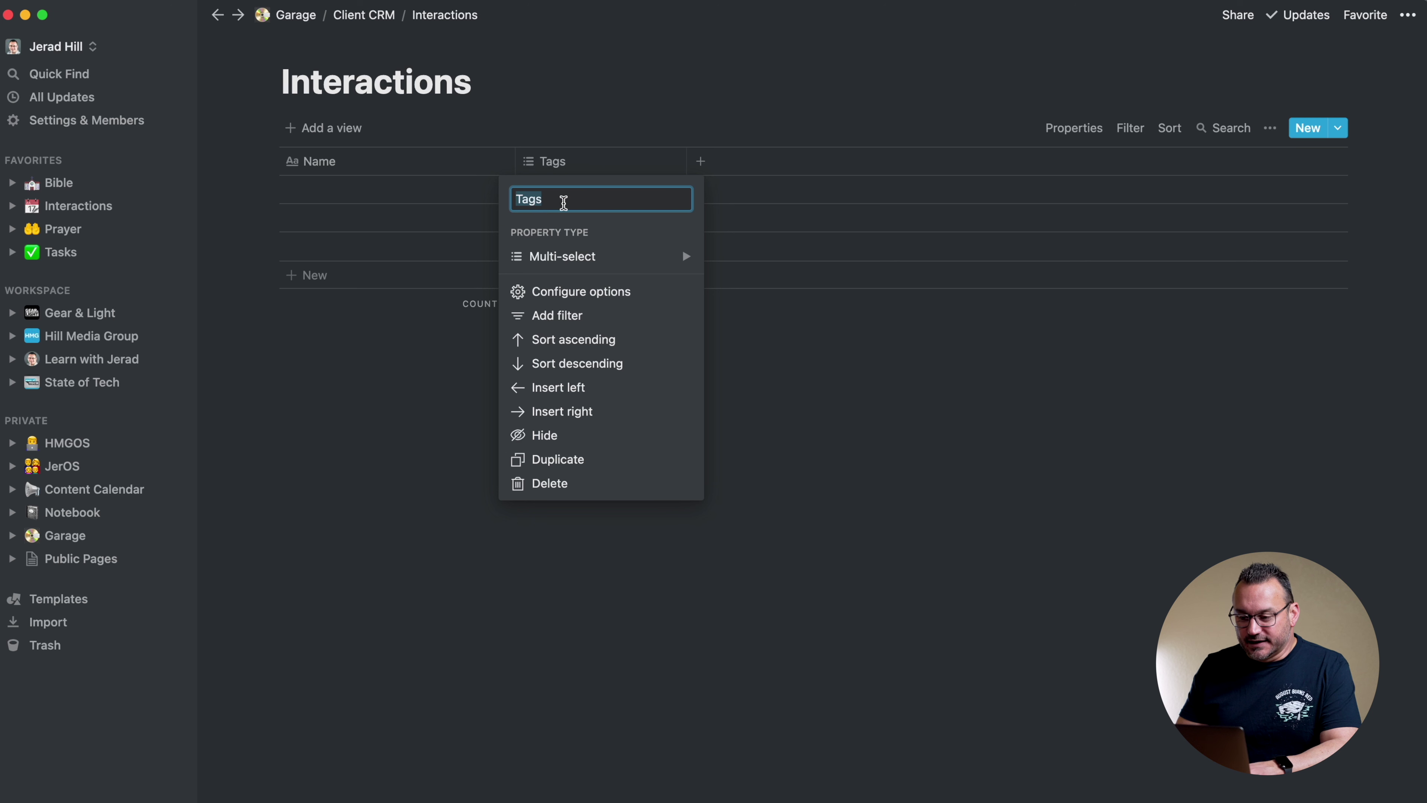
click(582, 264)
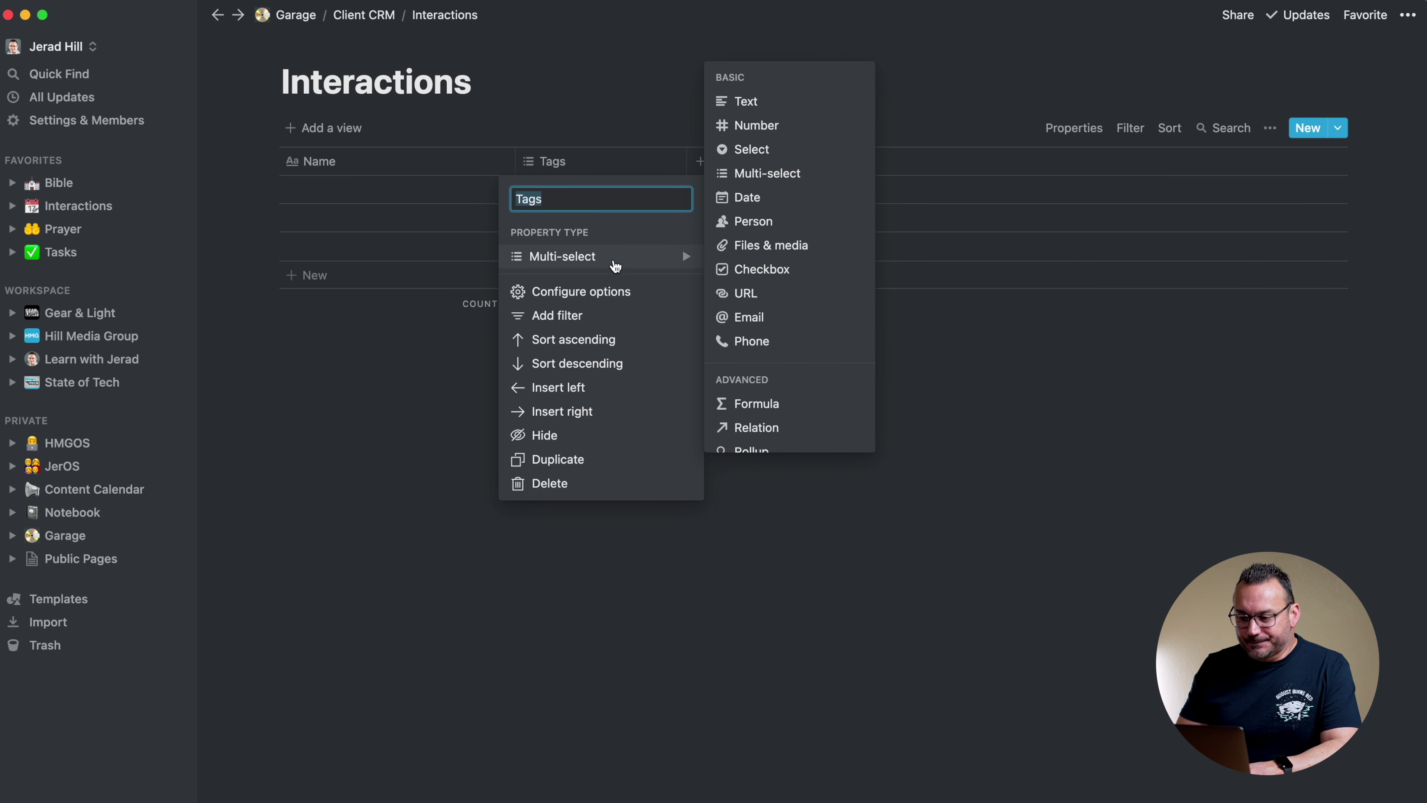
click(651, 128)
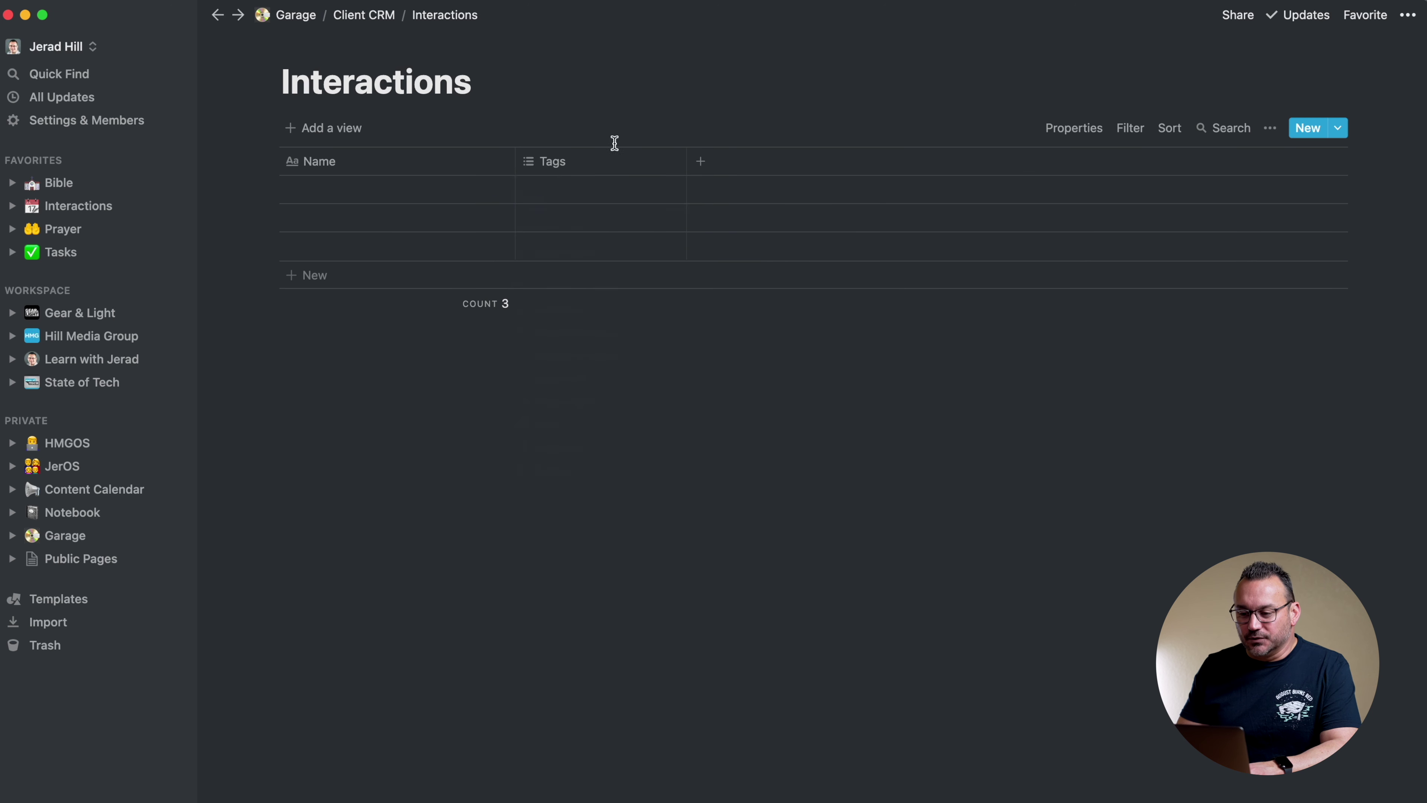
Tag the first row with new options Email, Call and Meeting
click(558, 191)
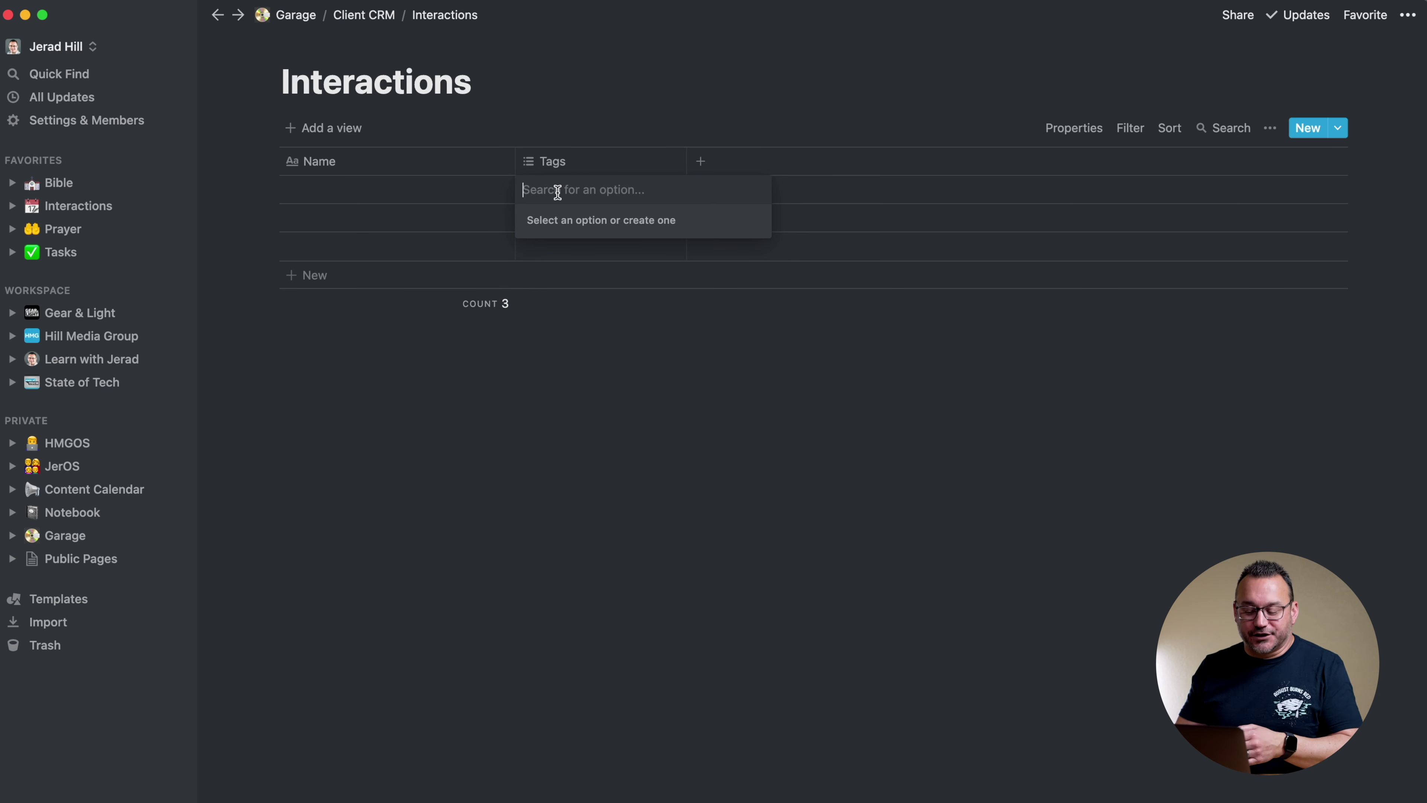
text(Emai)
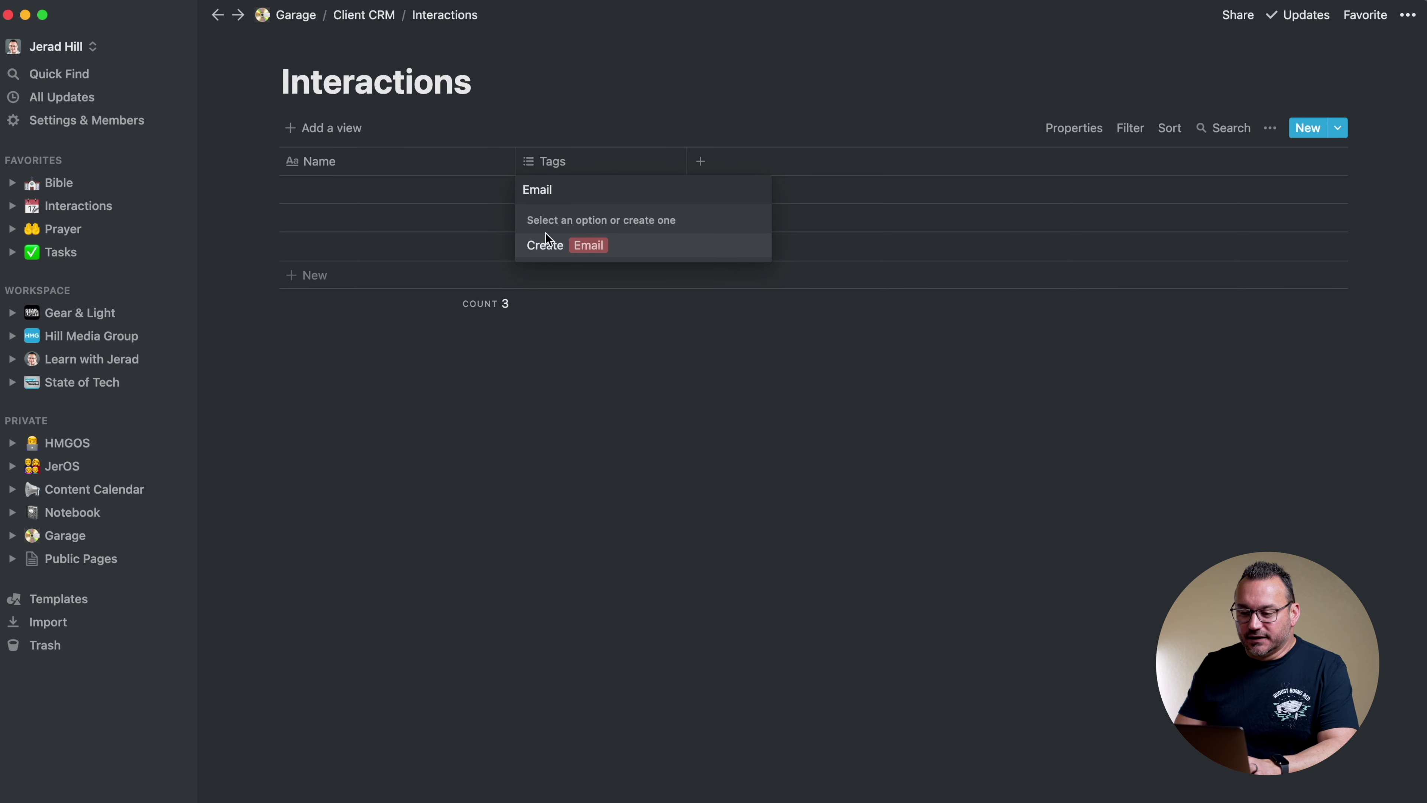
text(l)
click(548, 250)
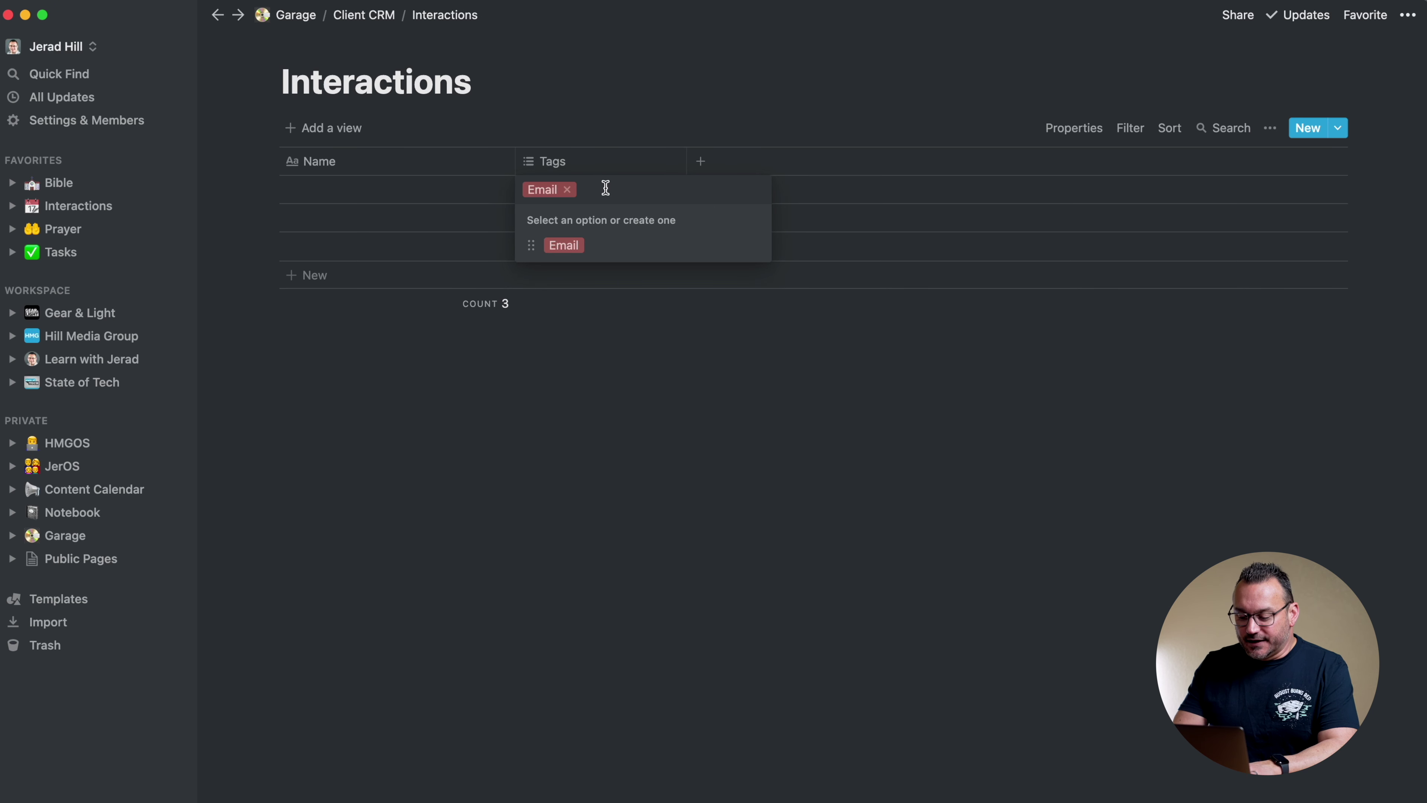
text(Call)
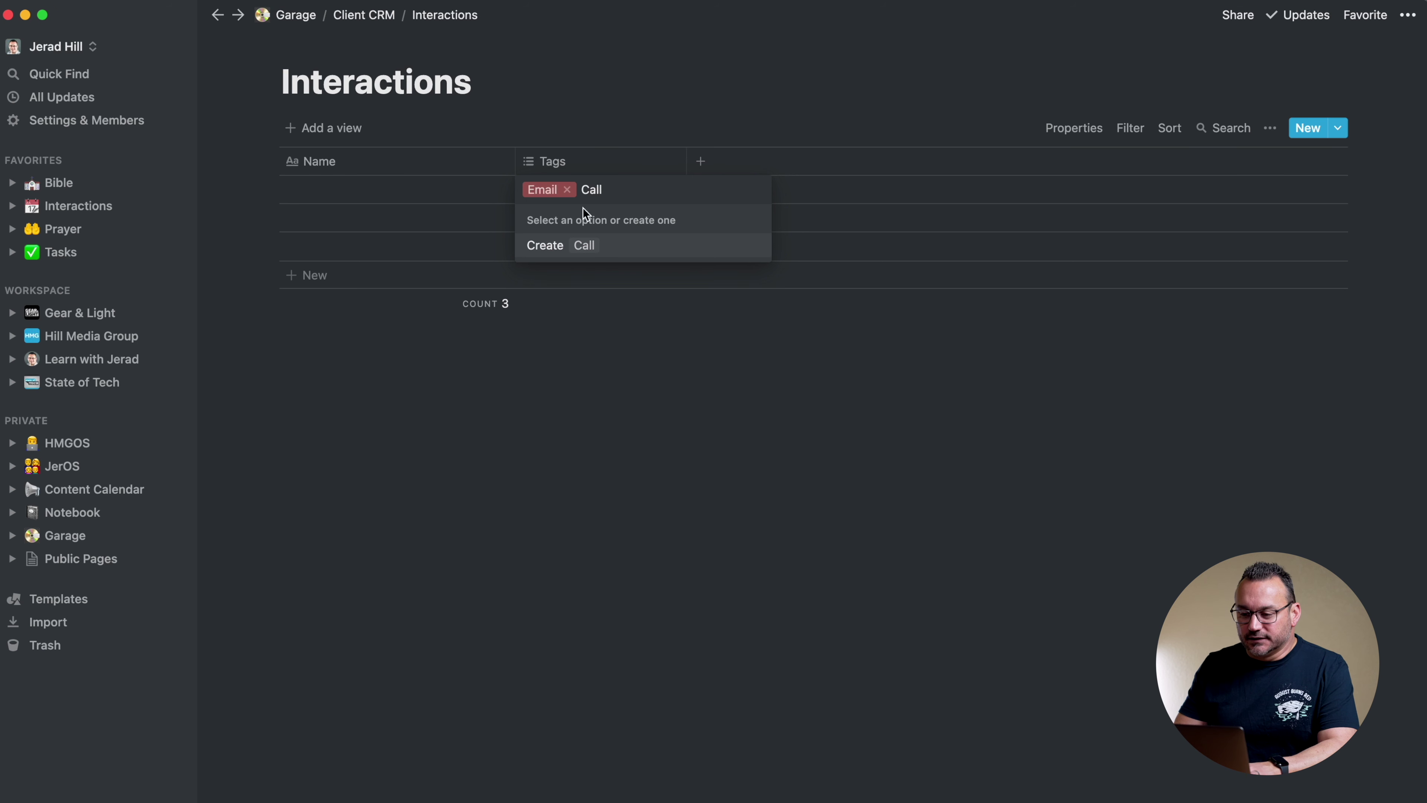
click(552, 253)
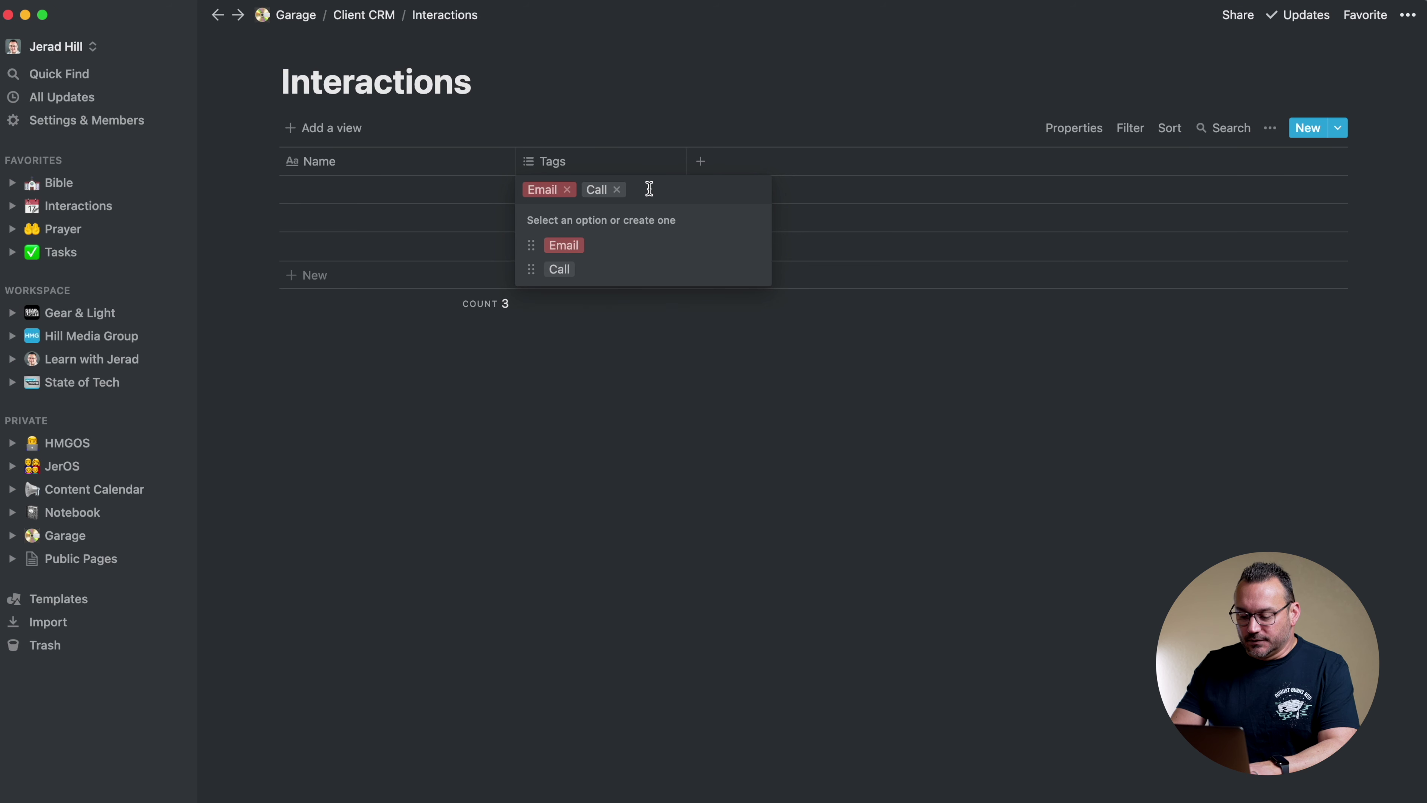
text(Meeting)
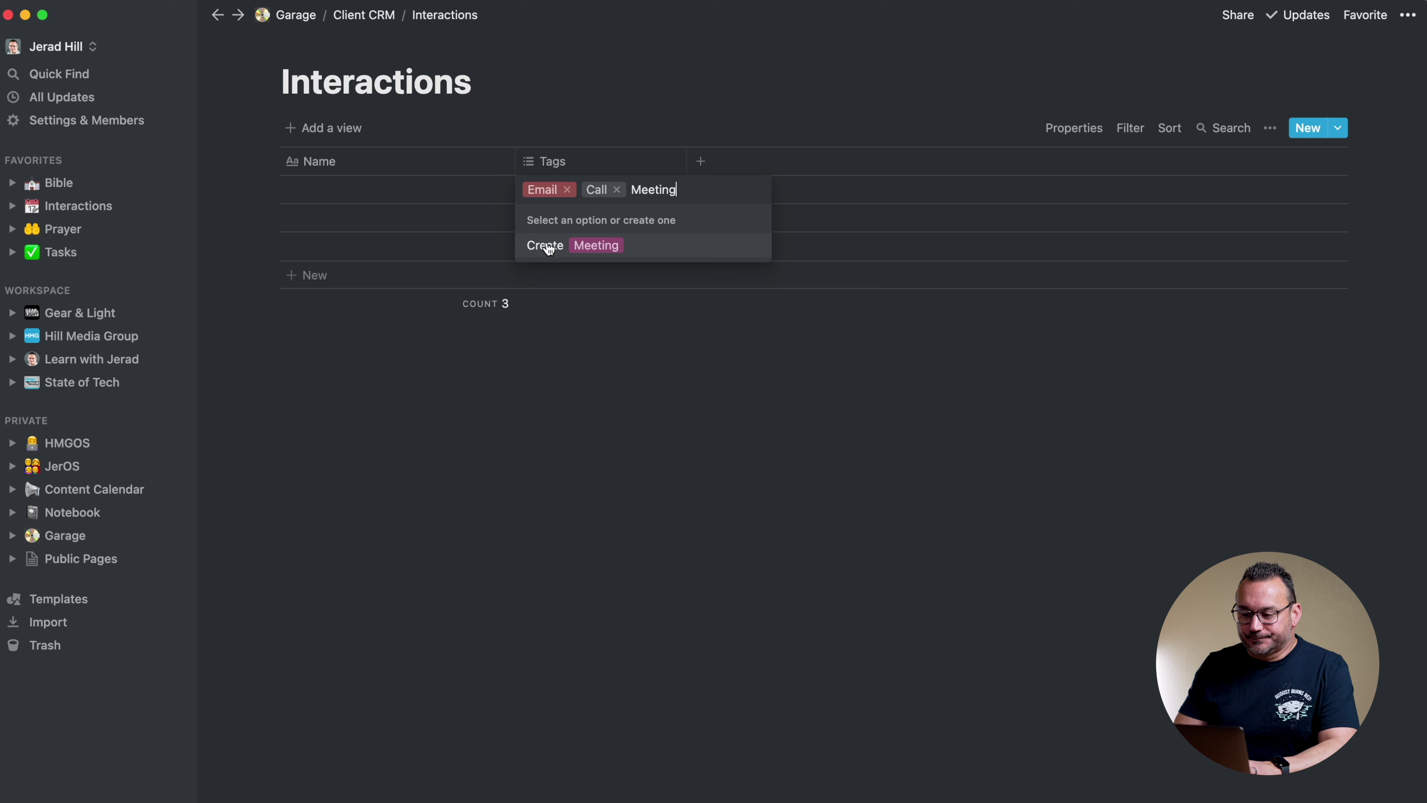
click(542, 245)
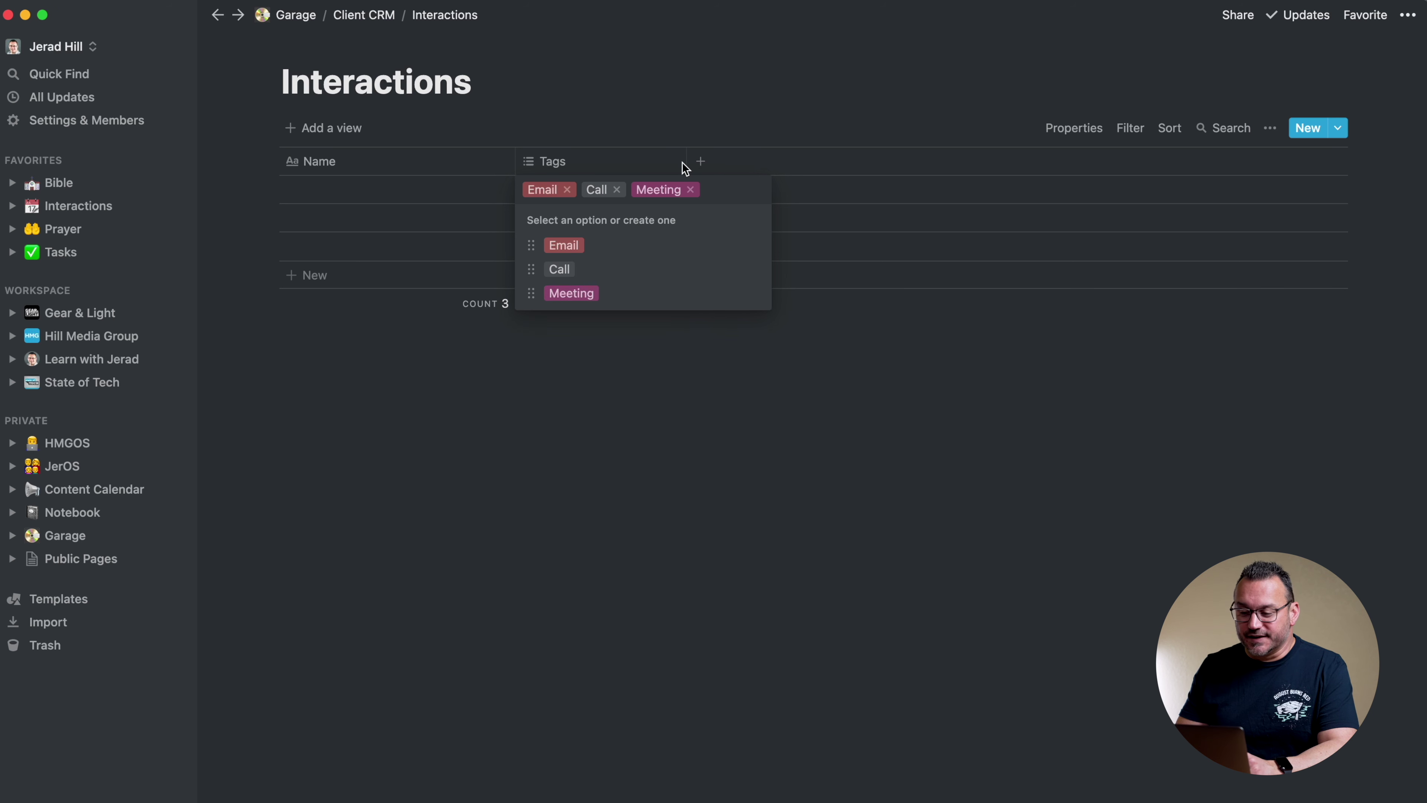
key(Escape)
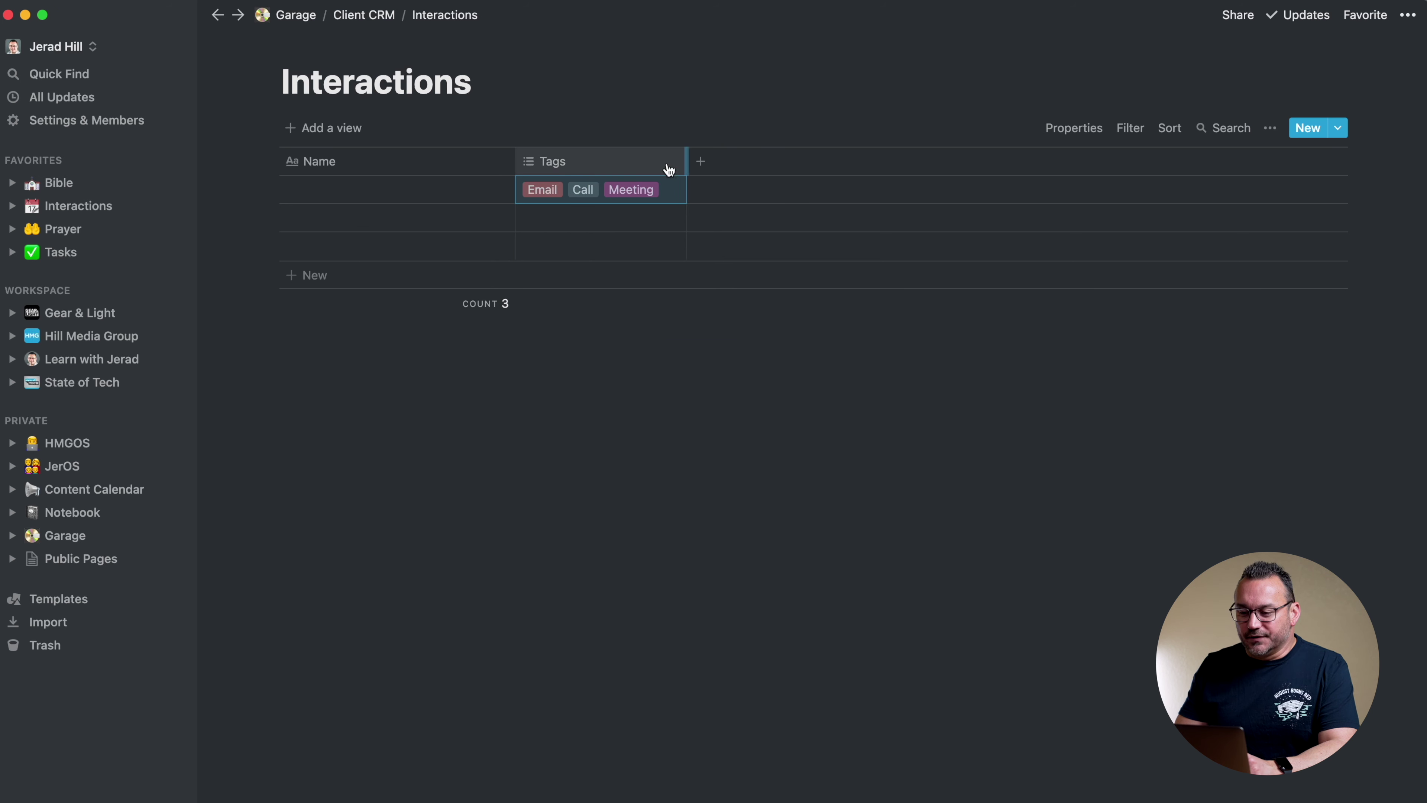
Rename the Tags property to Type, narrow its column, and turn off cell wrapping
click(549, 164)
double_click(548, 203)
text(Type)
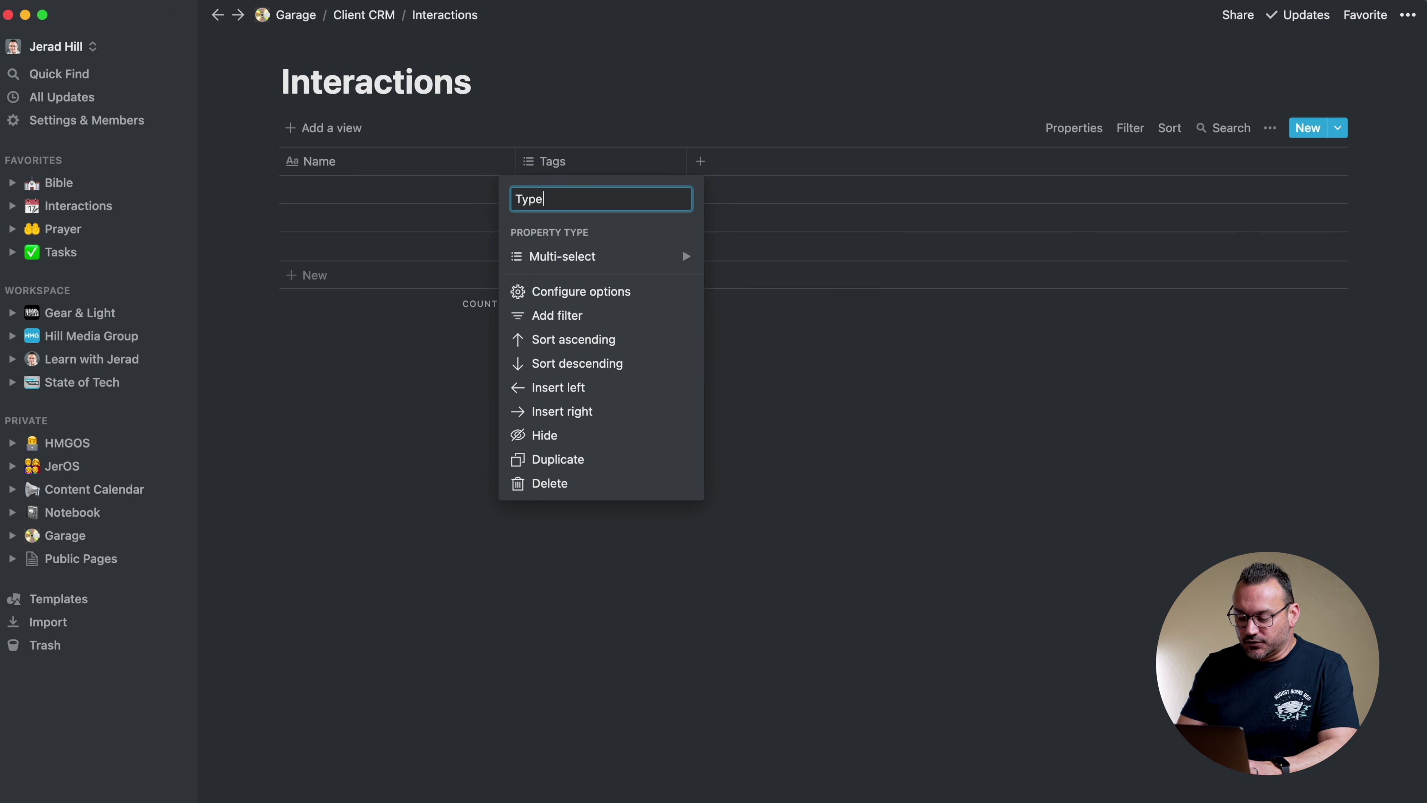
key(Return)
drag(685, 160, 622, 160)
click(1269, 128)
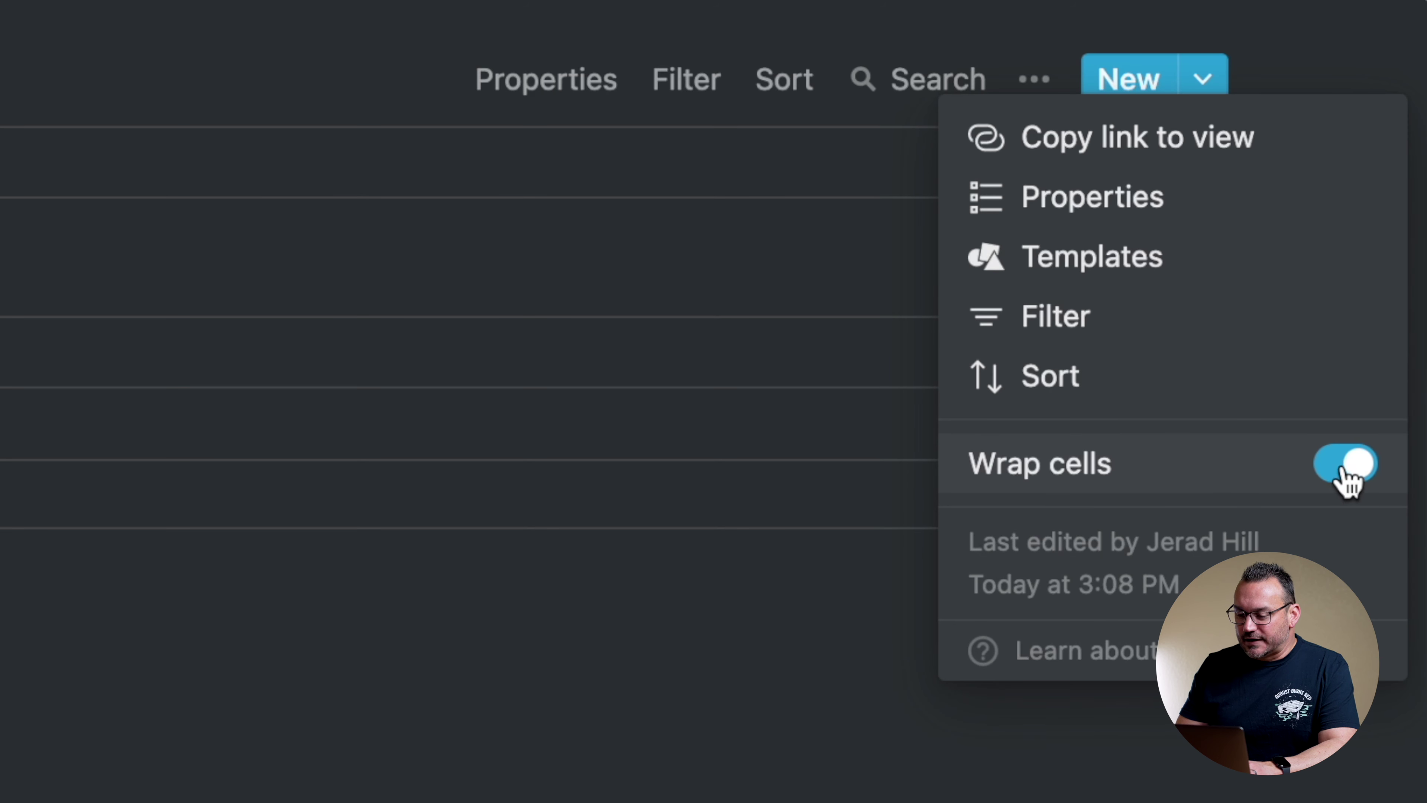
click(1351, 465)
key(Escape)
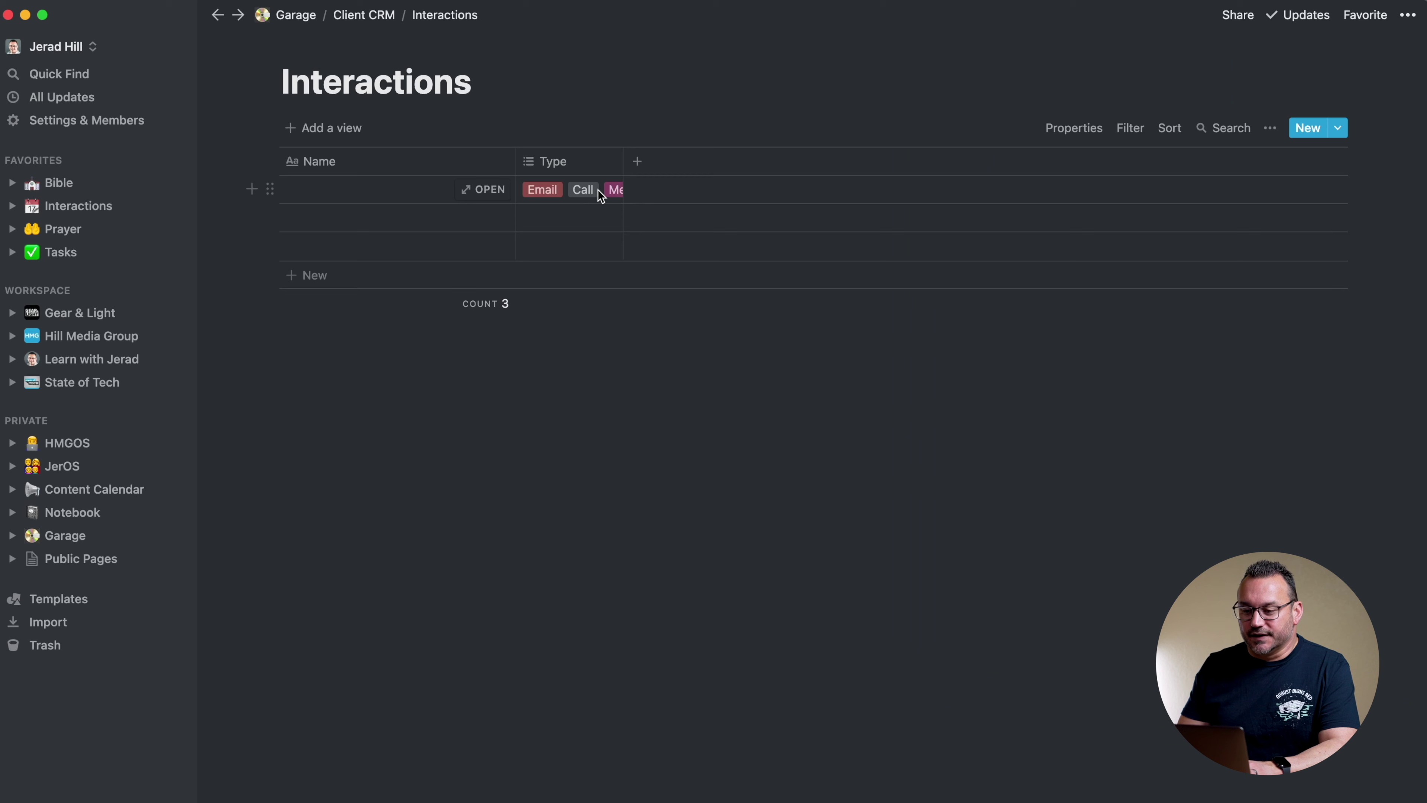
Remove Meeting and Call from the first row, leaving only Email
click(581, 193)
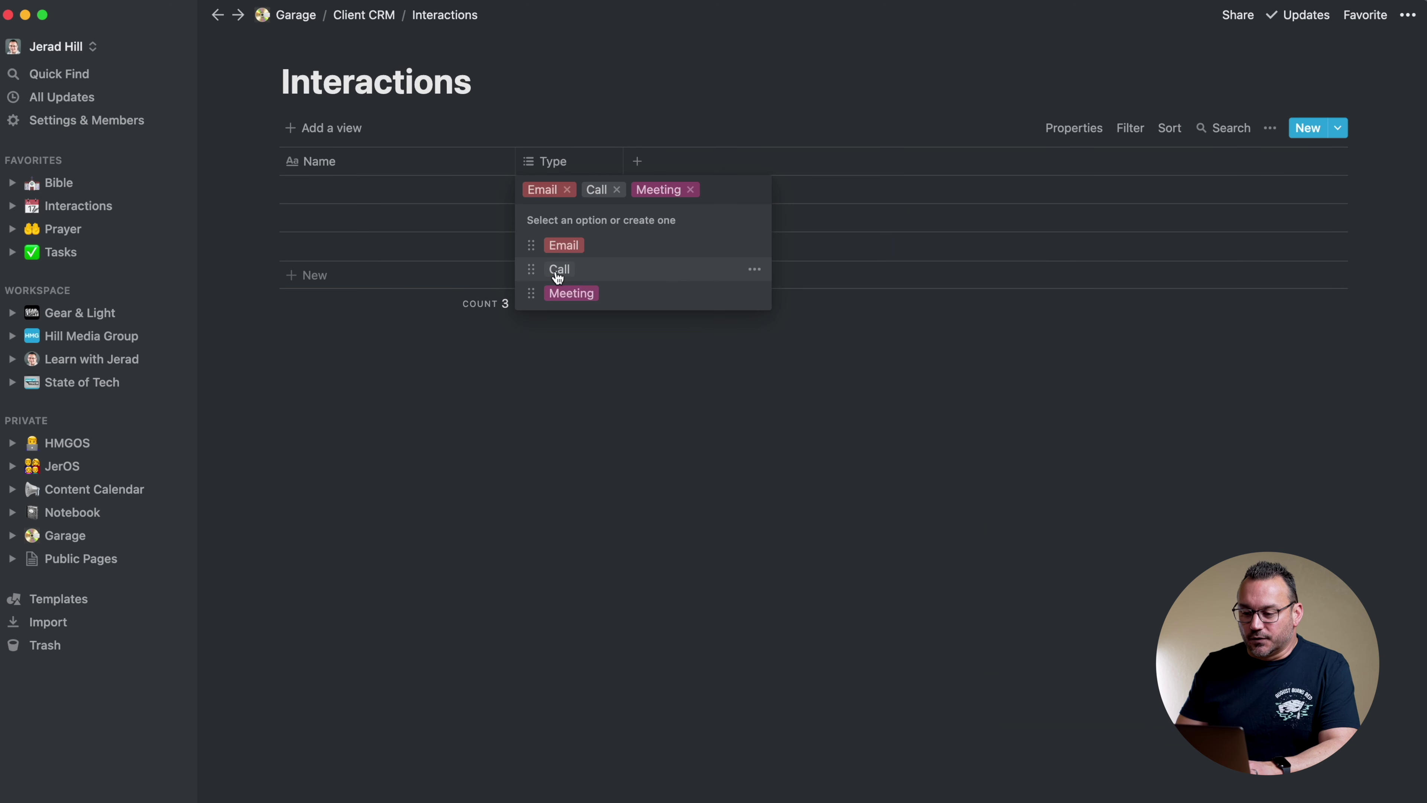
click(690, 190)
click(616, 190)
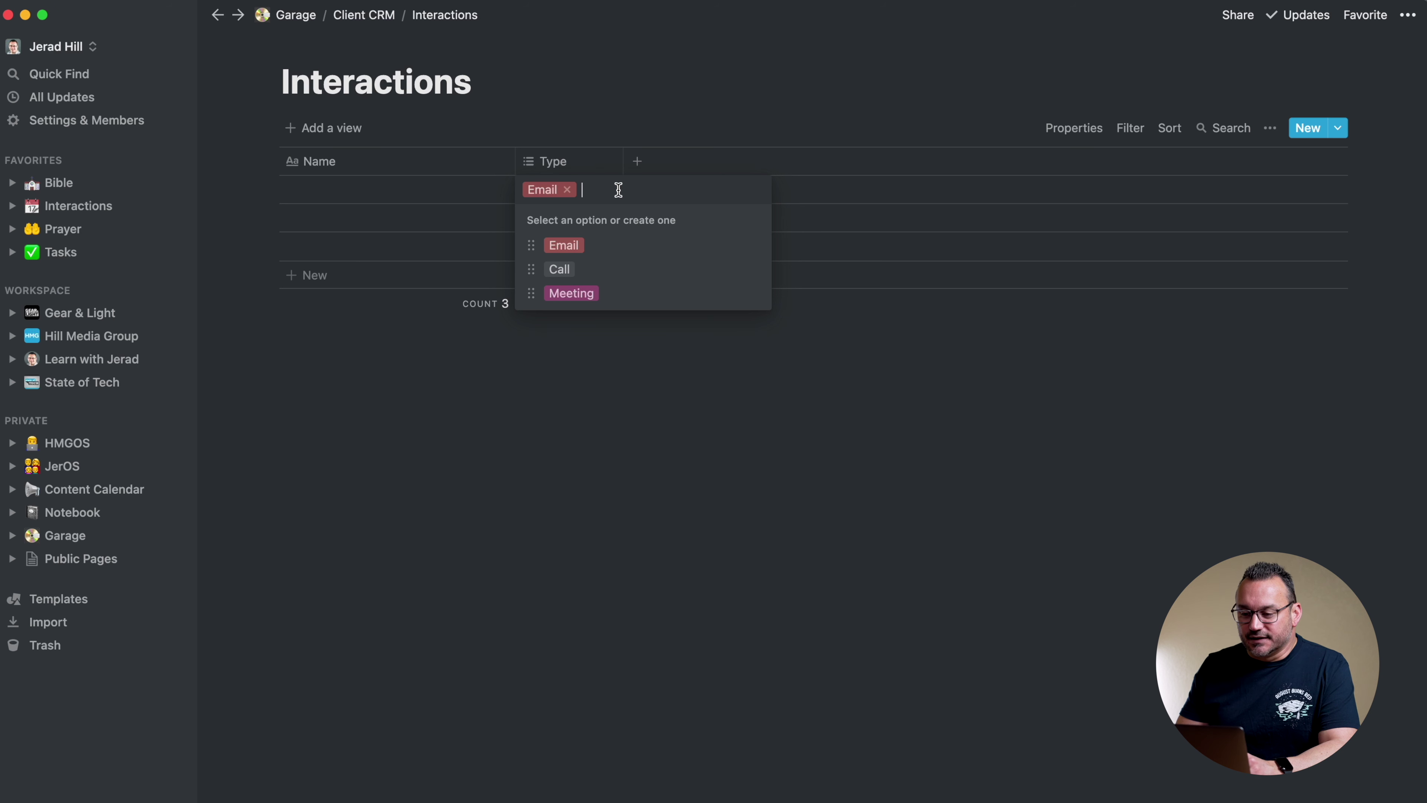
click(663, 24)
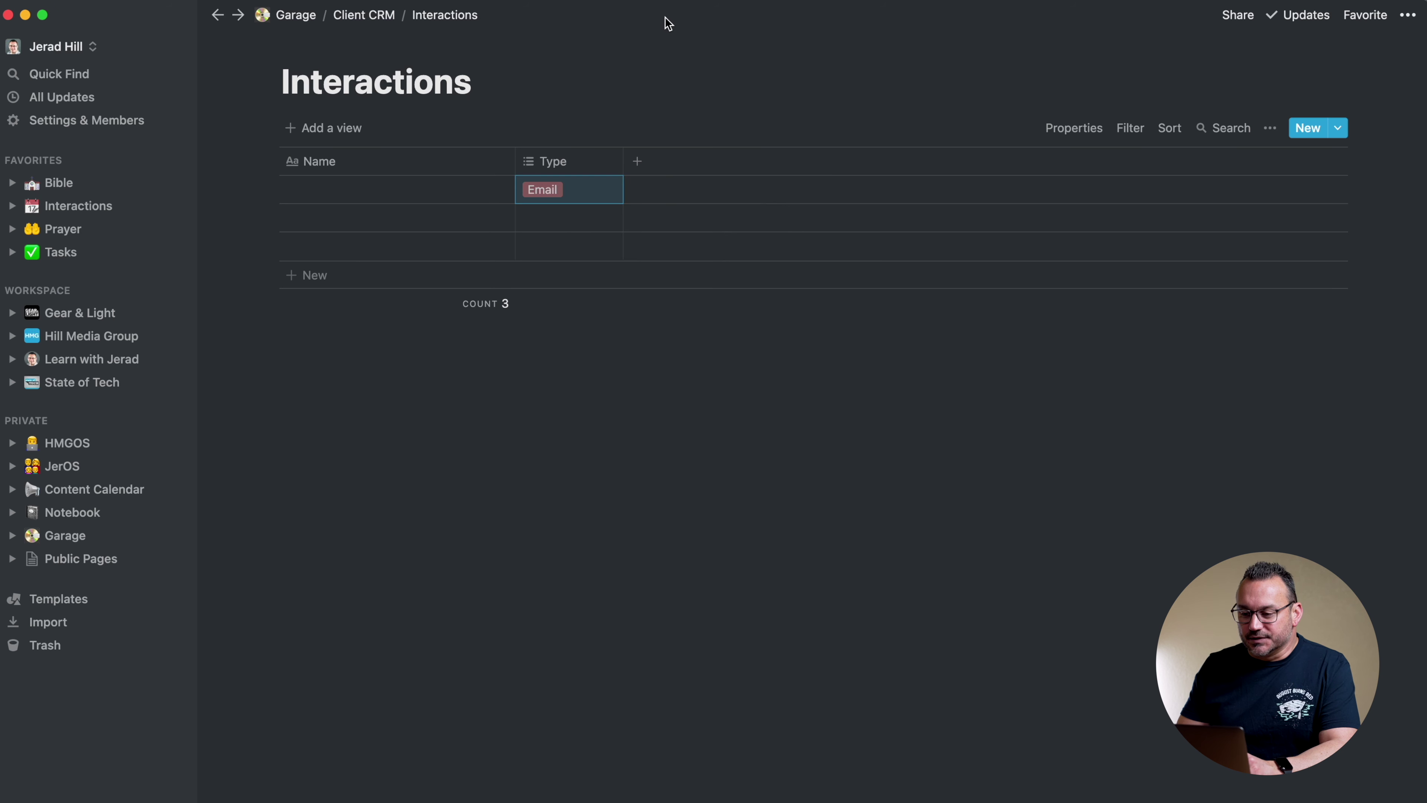
Add a new property of type Date to the table
click(633, 169)
mouse_move(711, 263)
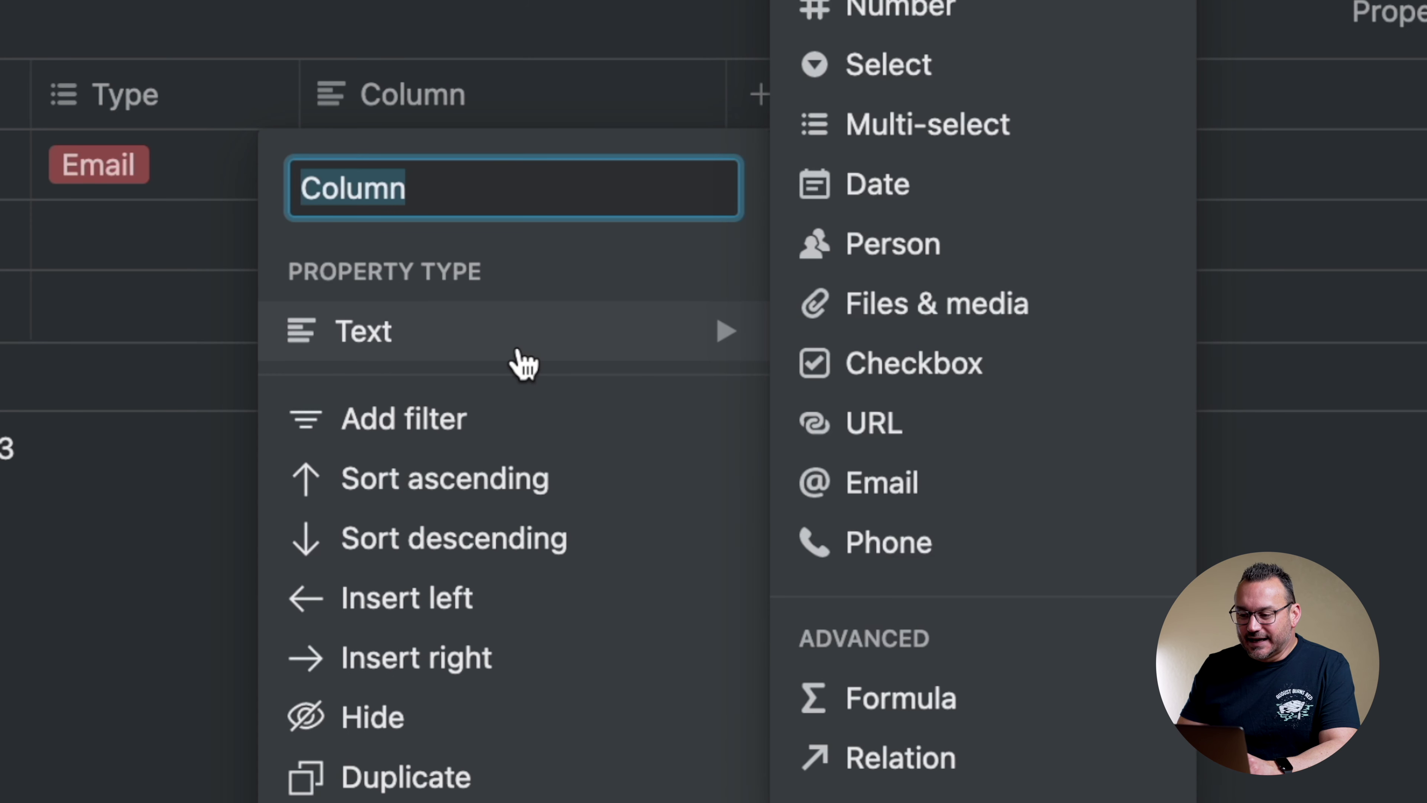
click(899, 186)
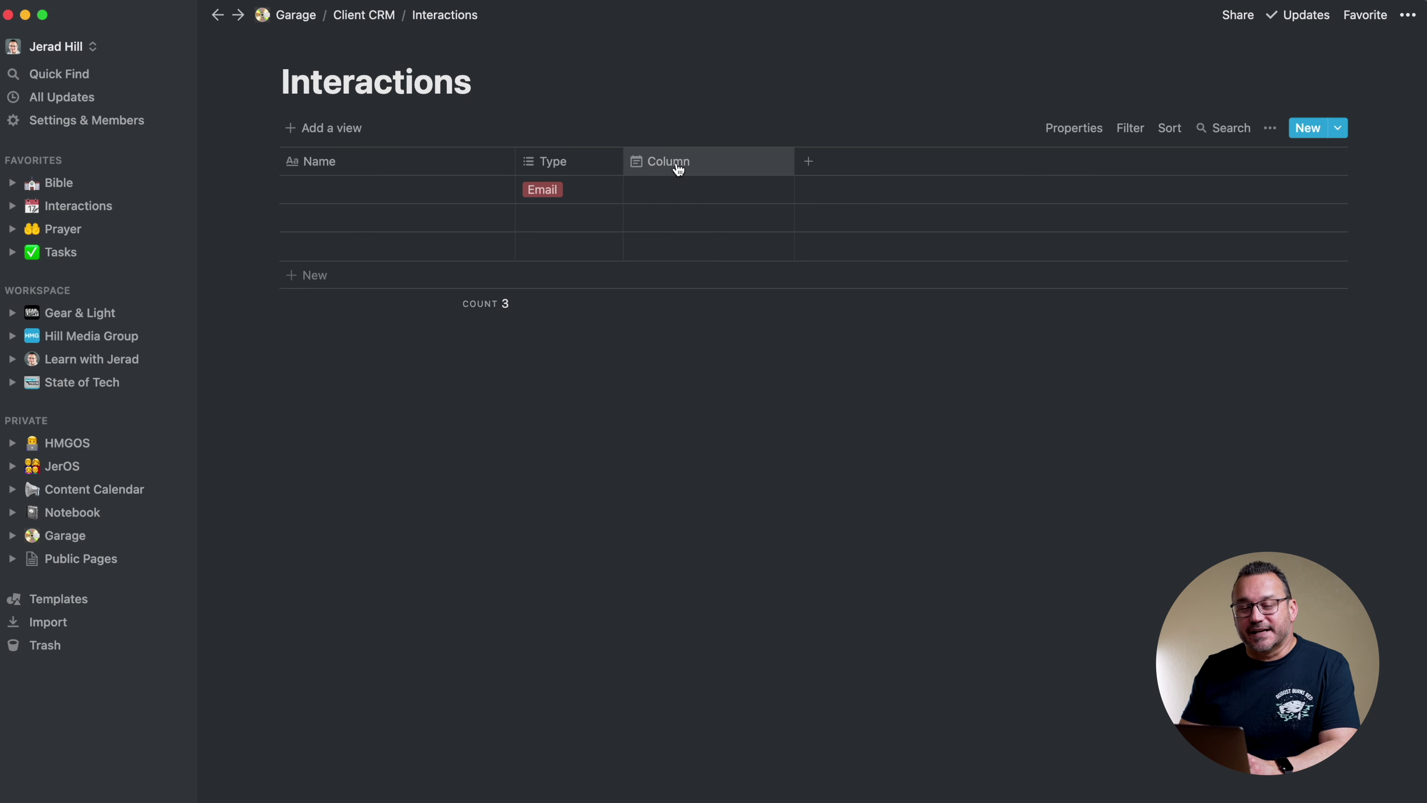
Rename the new property to Date and narrow its column
click(680, 162)
text(Date)
click(723, 102)
drag(794, 158, 760, 159)
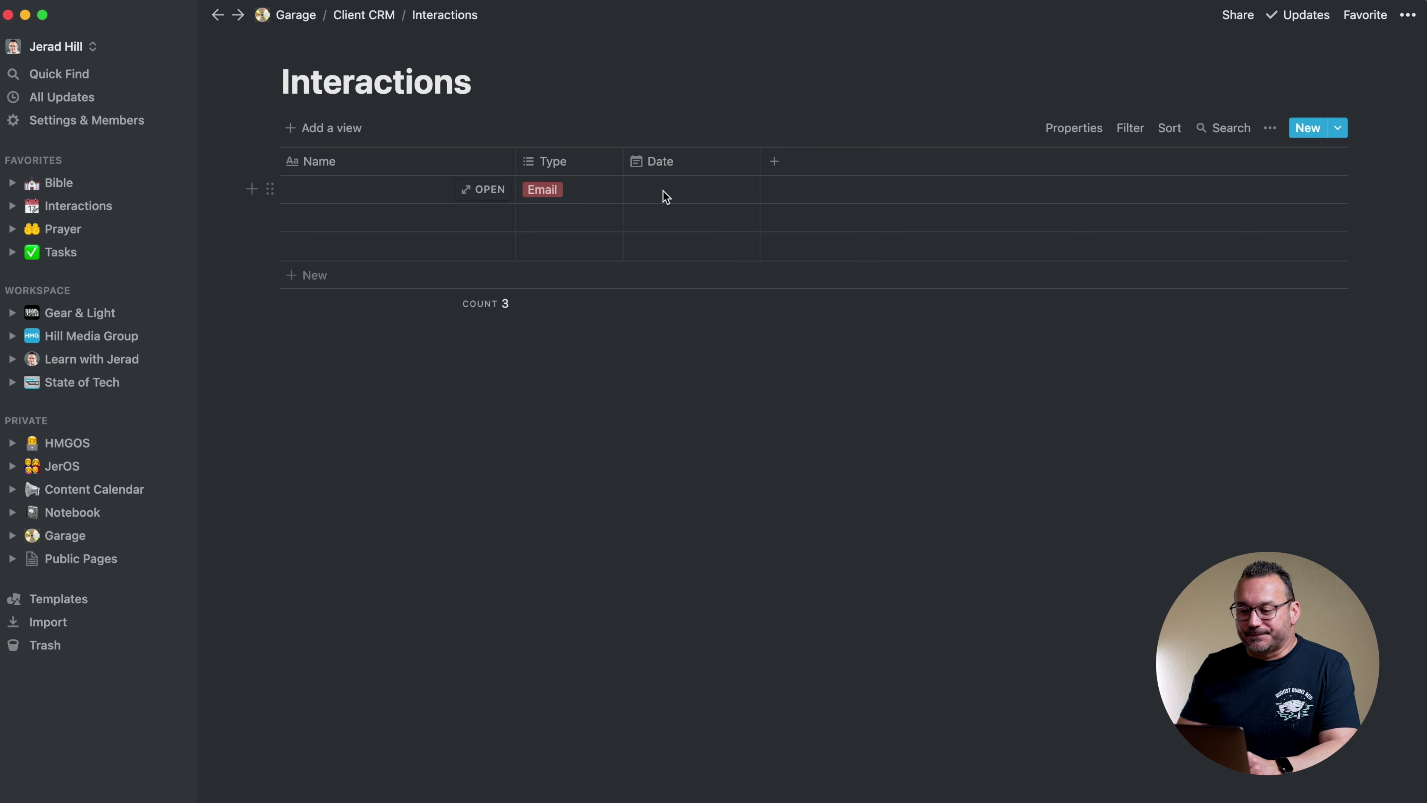
Set the first row's date to Mar 18, 2021 with time 12:00 PM included
click(662, 190)
click(767, 367)
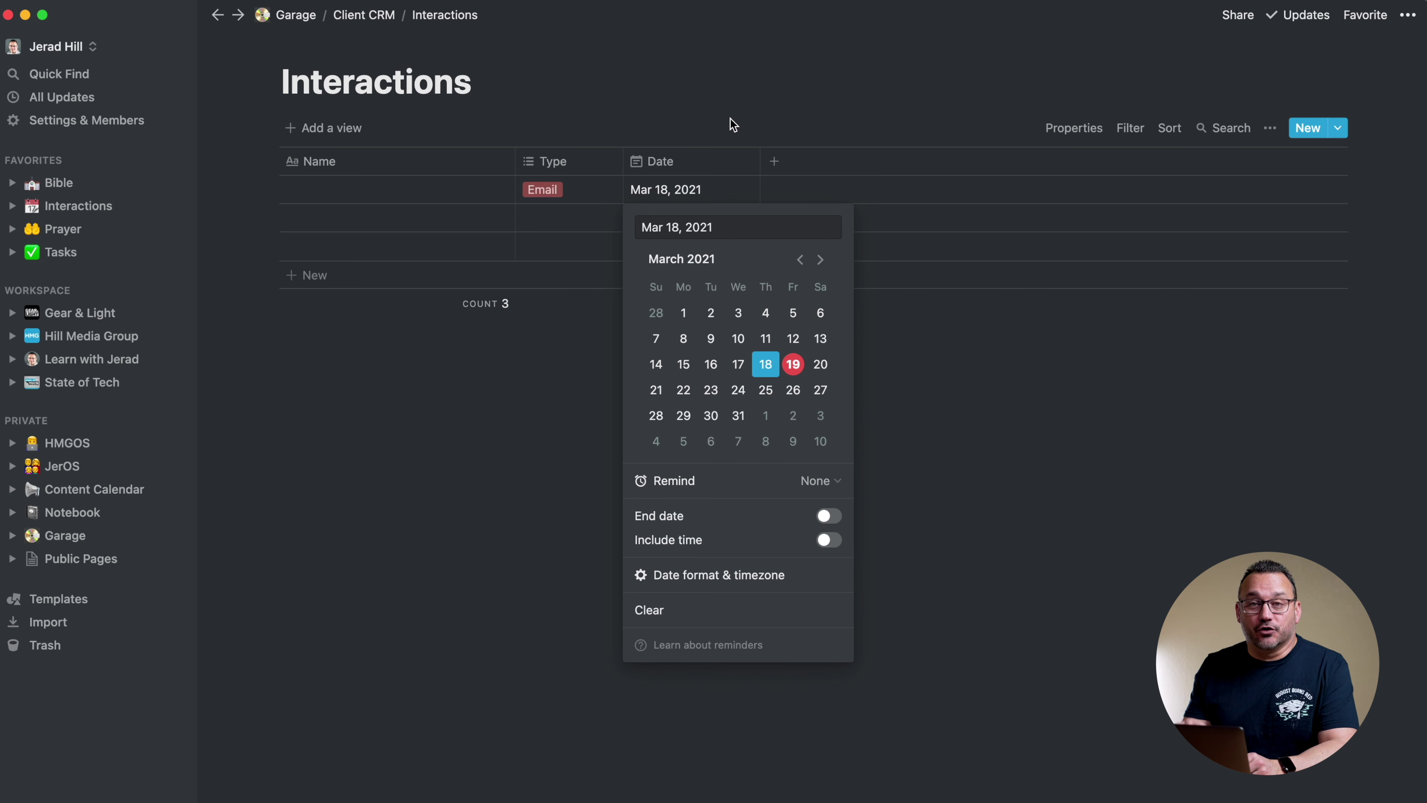
key(Escape)
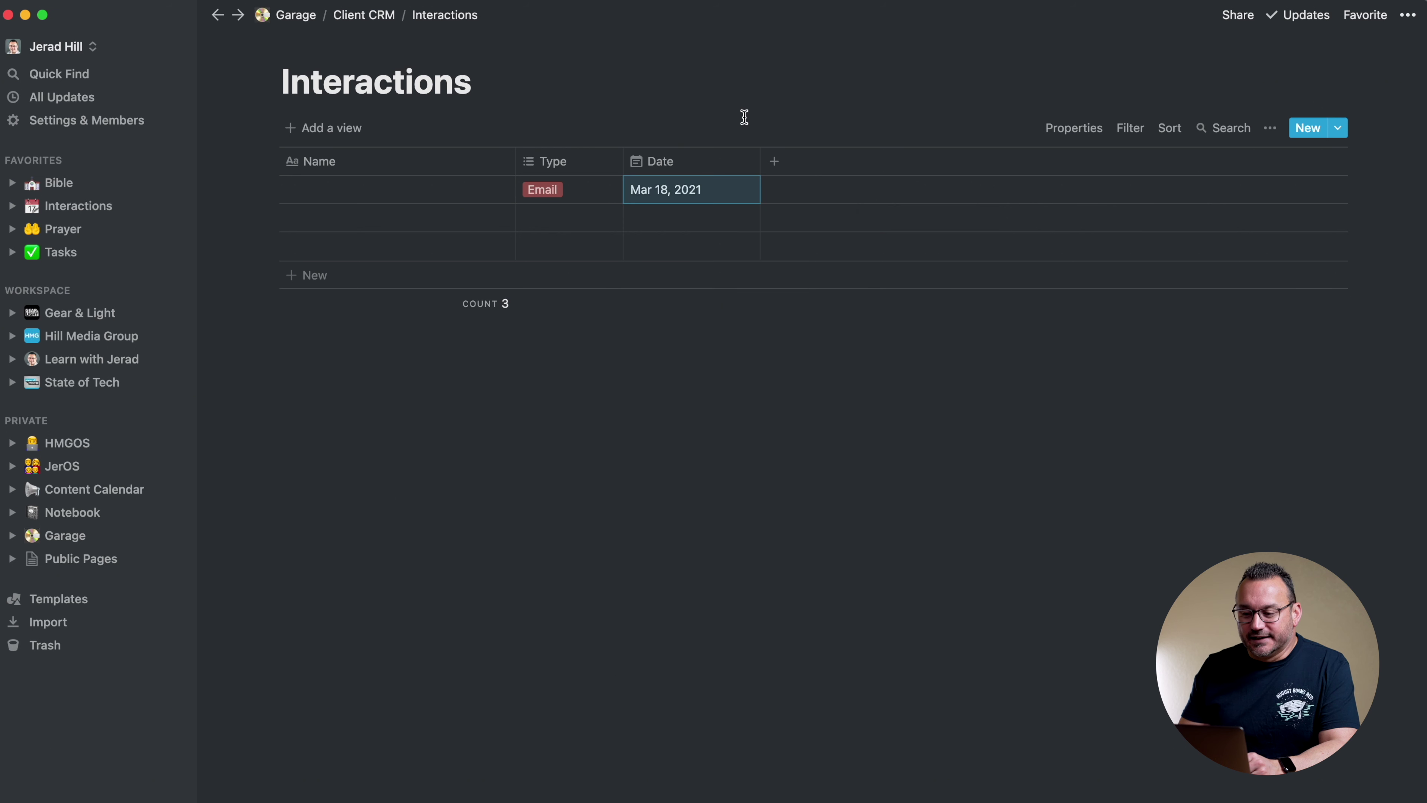
click(716, 189)
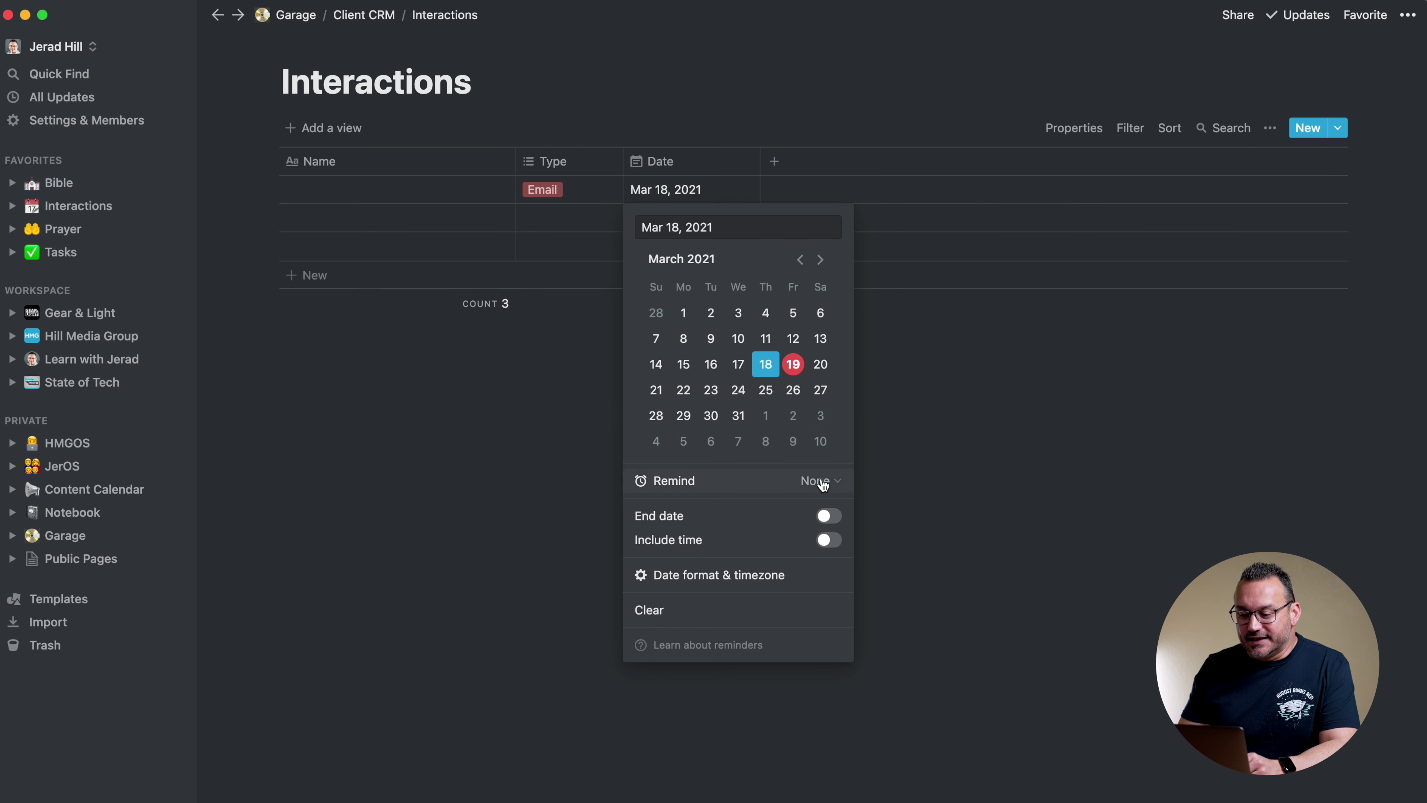
click(826, 541)
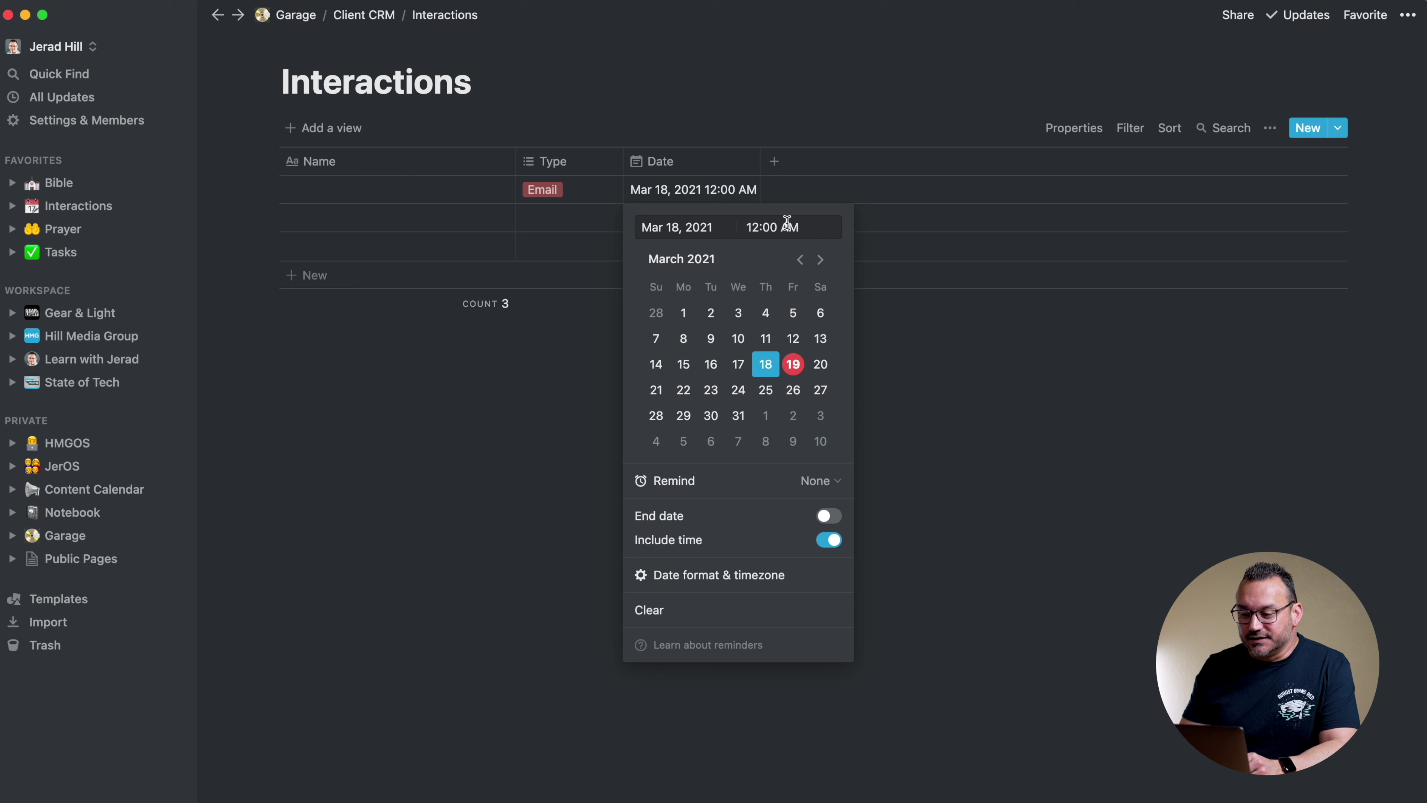
key(BackSpace)
key(BackSpace)
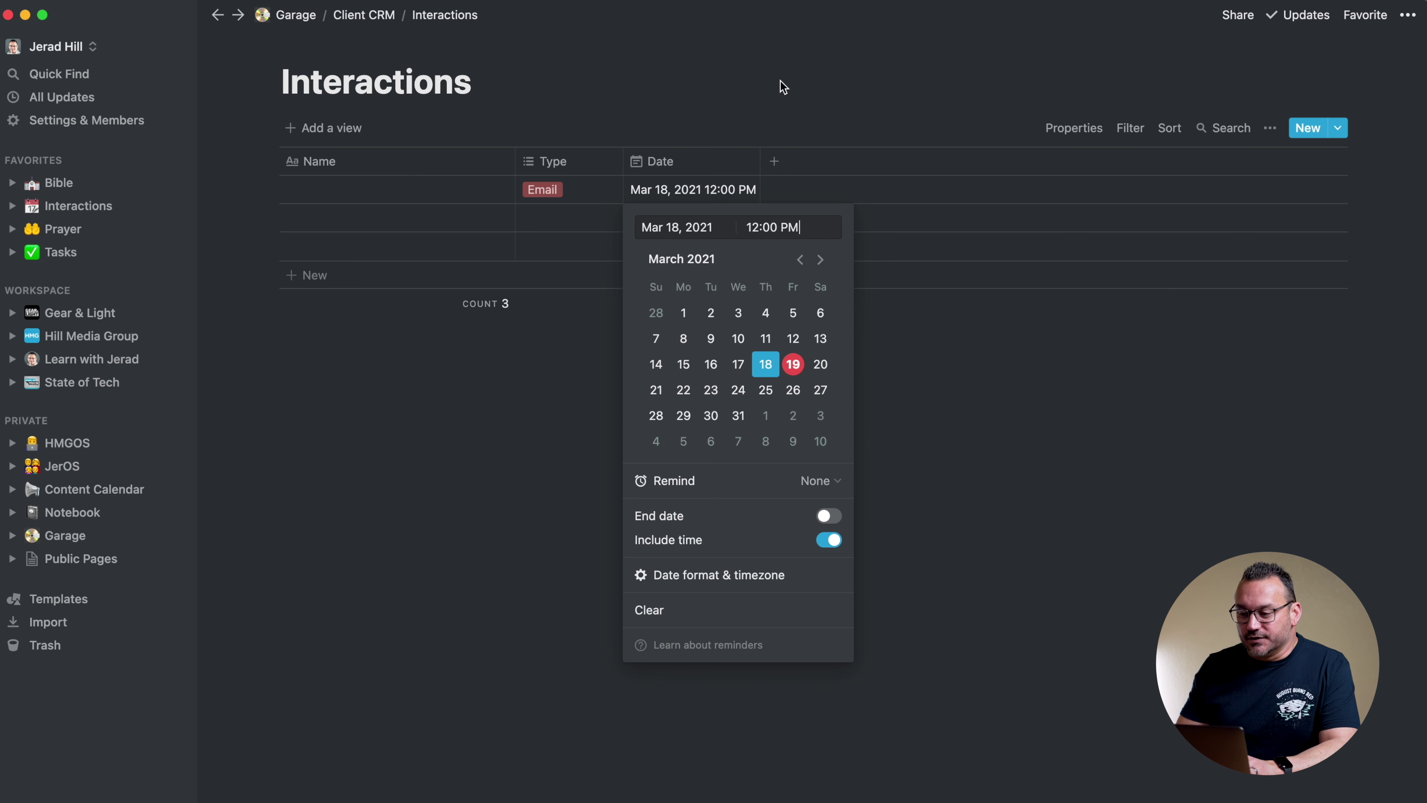
key(Return)
drag(761, 163, 764, 162)
click(331, 198)
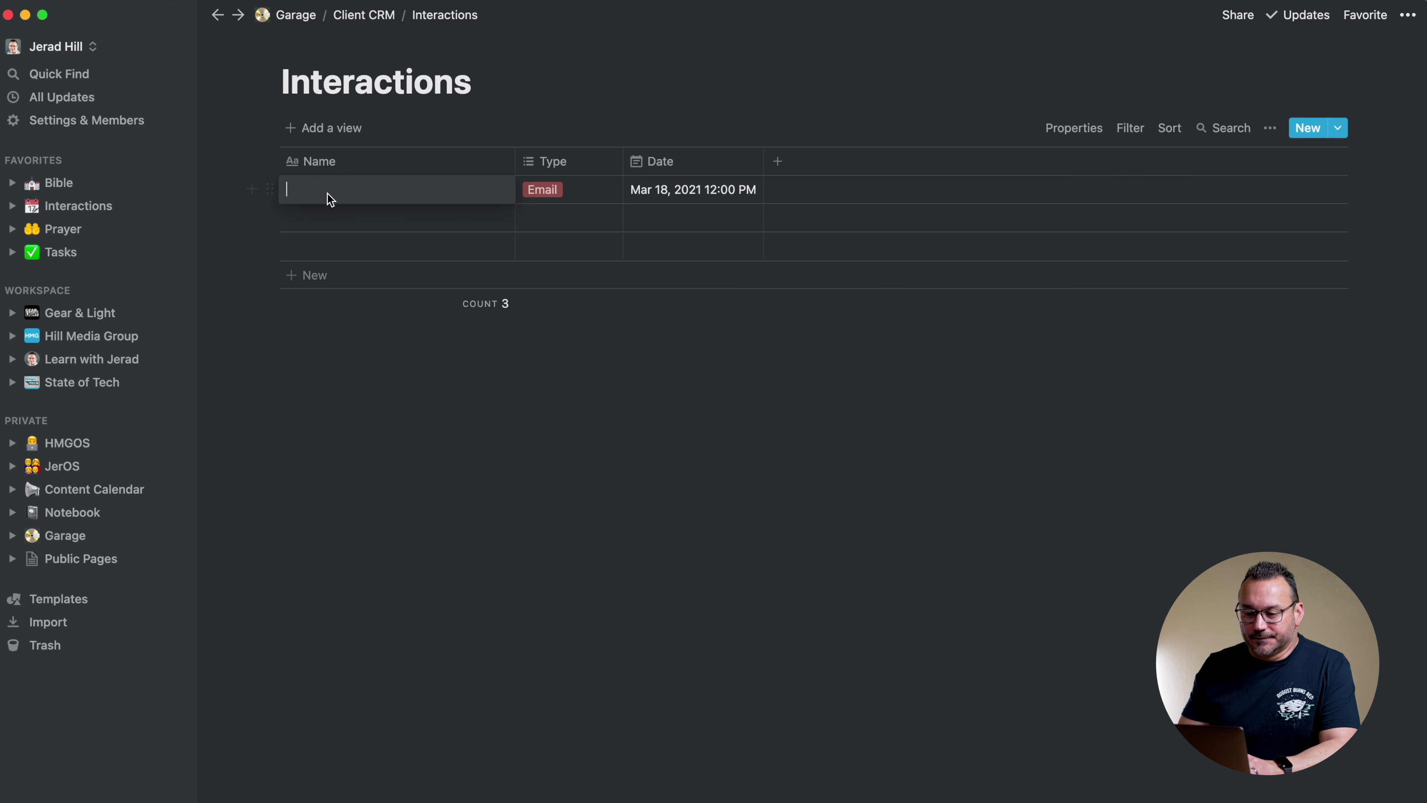
Title the first interaction as a client call about Project Status, narrow the Type column, and return to Client CRM
text(Joe Called Abou)
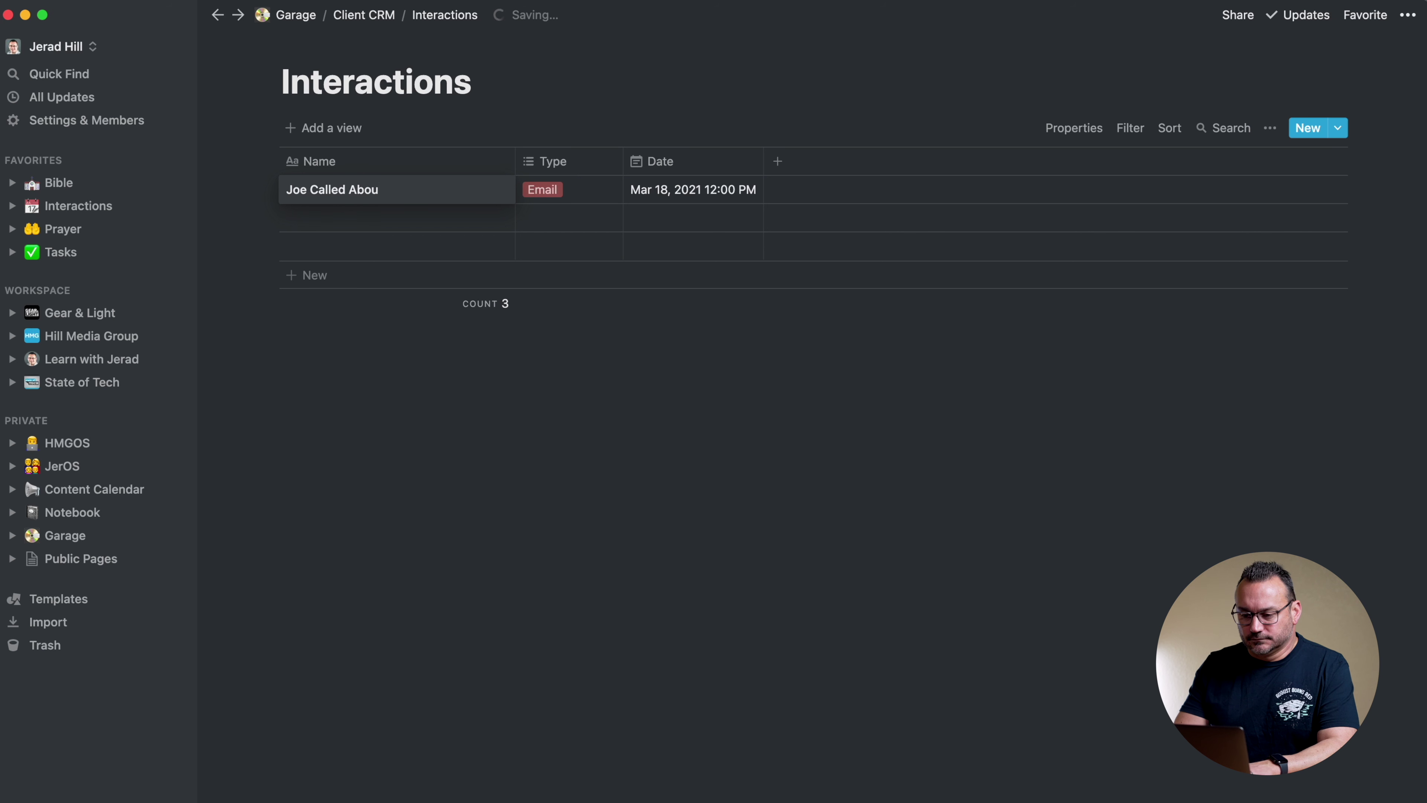
text(t pro)
key(BackSpace)
text(roject)
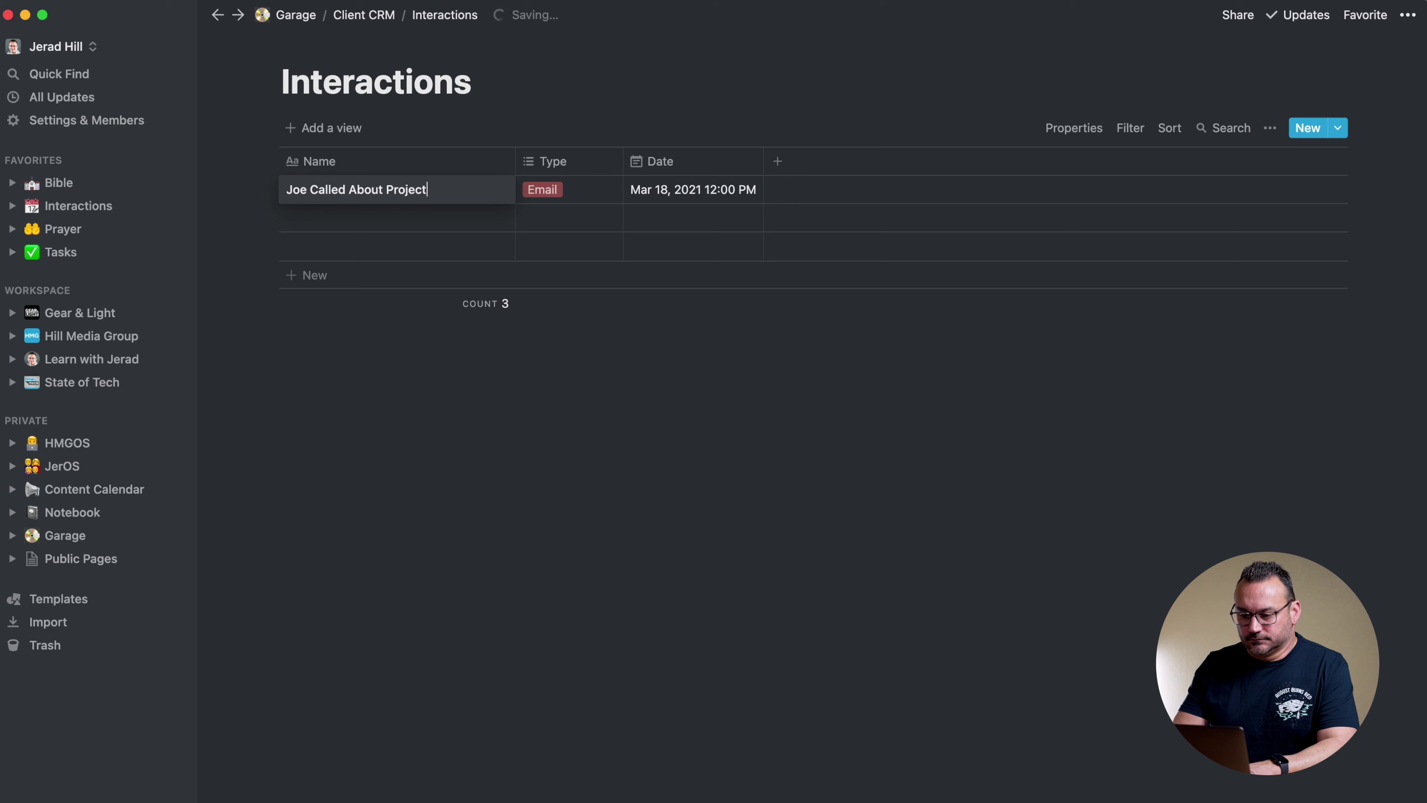
text( Status)
key(Escape)
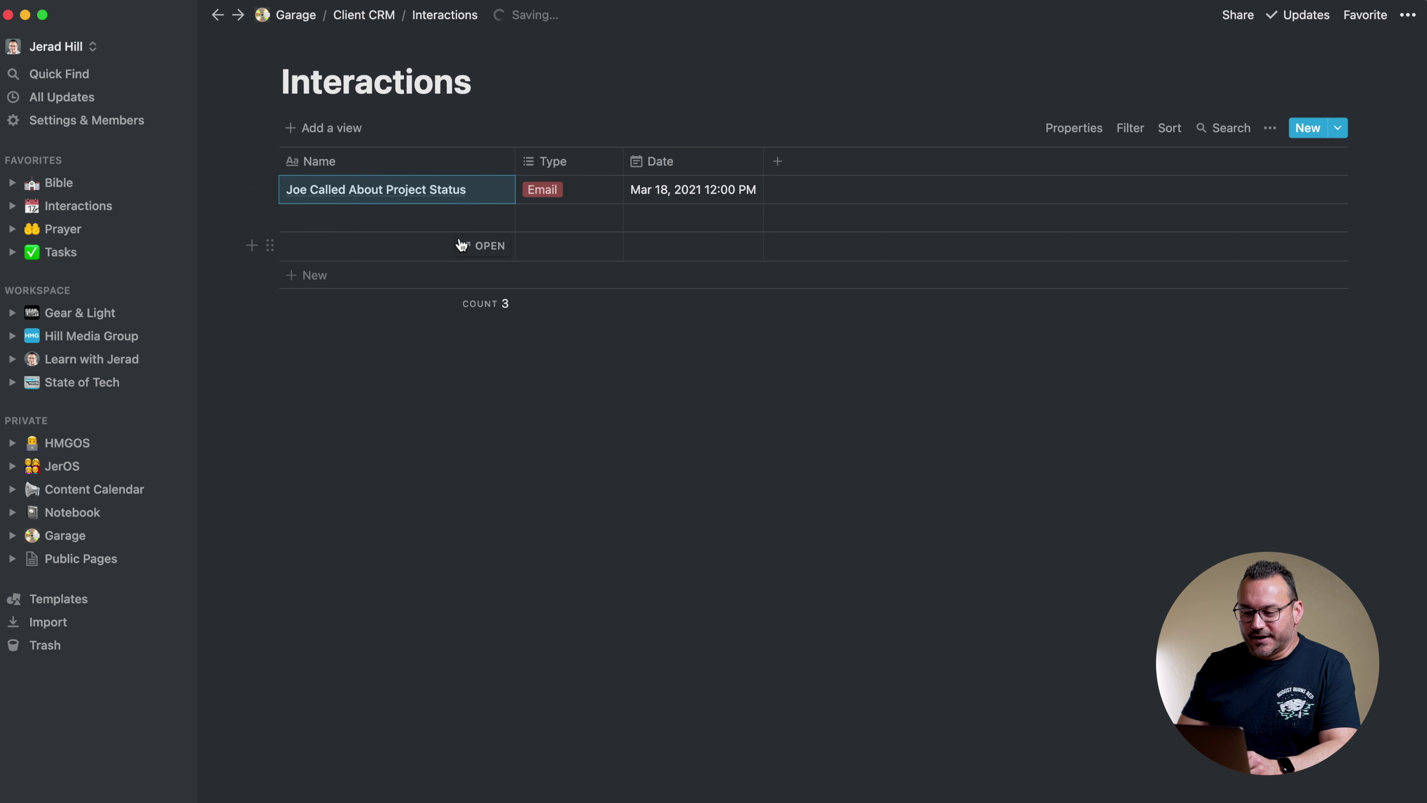
drag(623, 161, 602, 162)
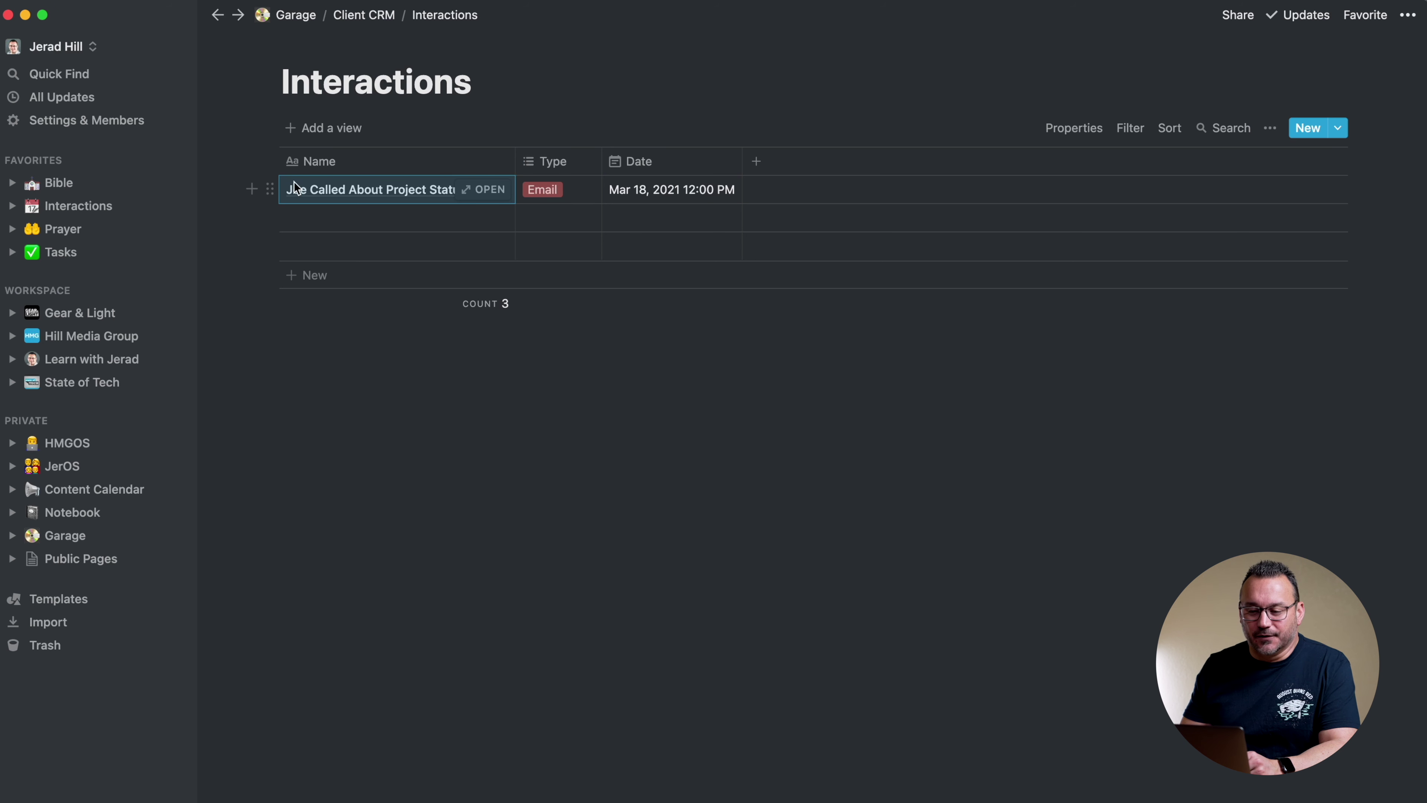
click(373, 21)
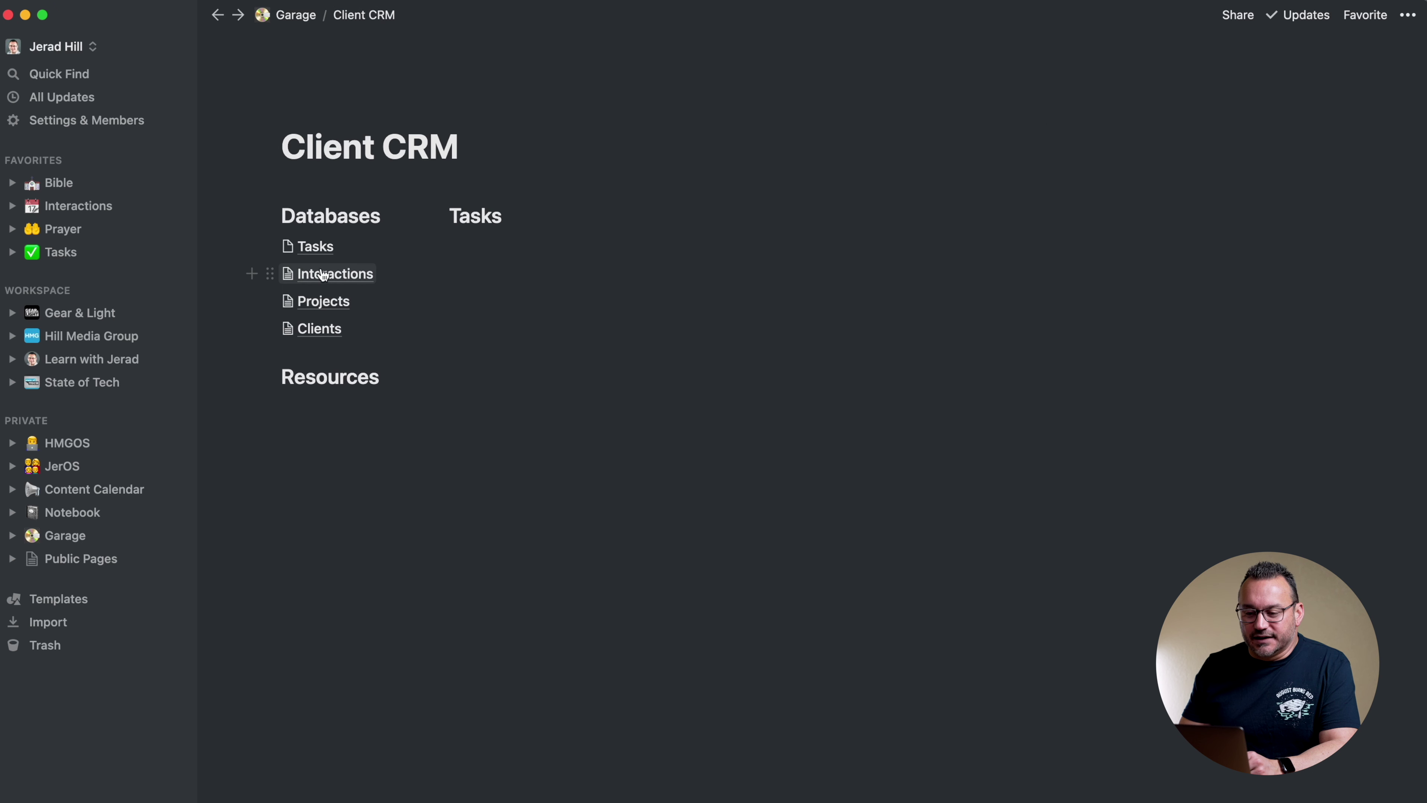
Open Tasks as a table and turn its Tags property into a Select named Status
click(325, 252)
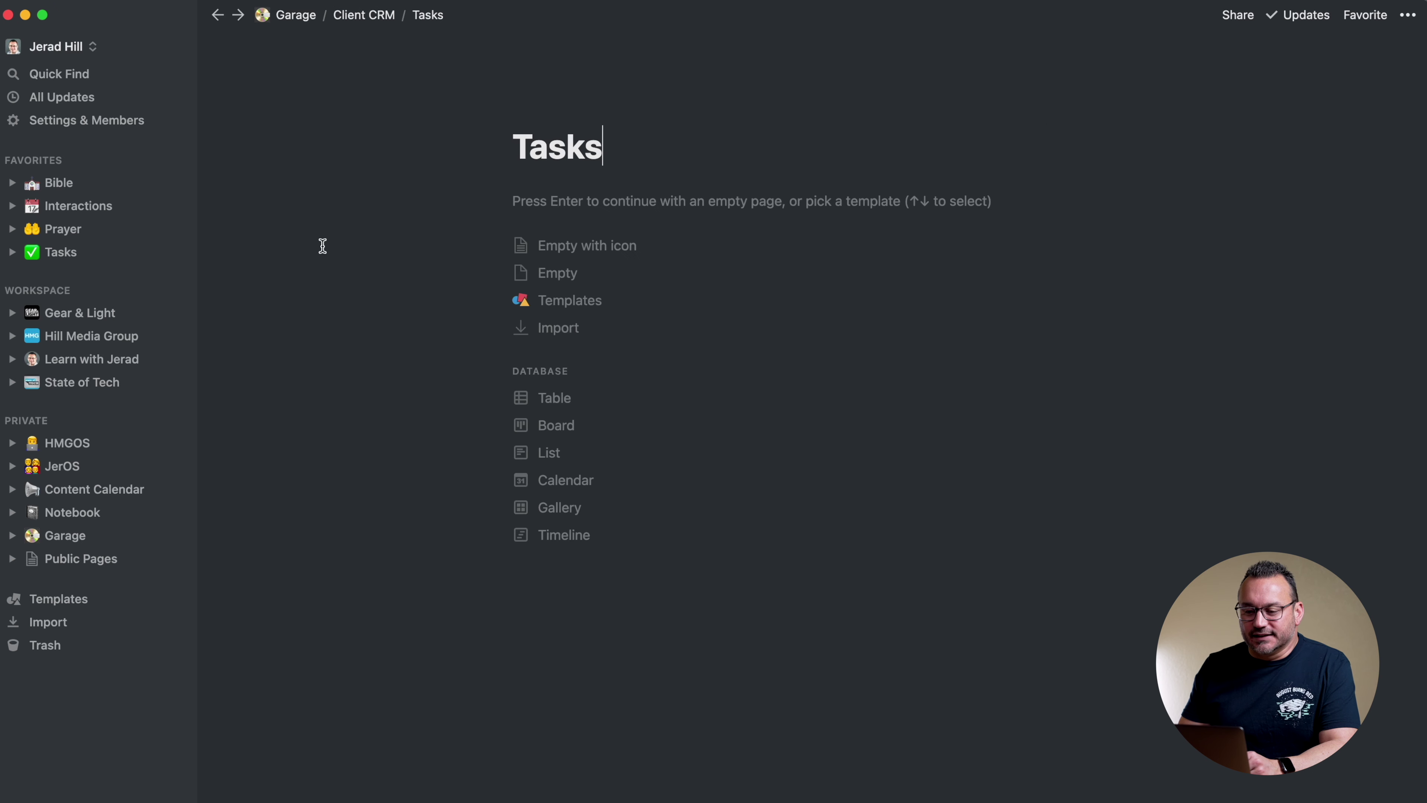
click(556, 396)
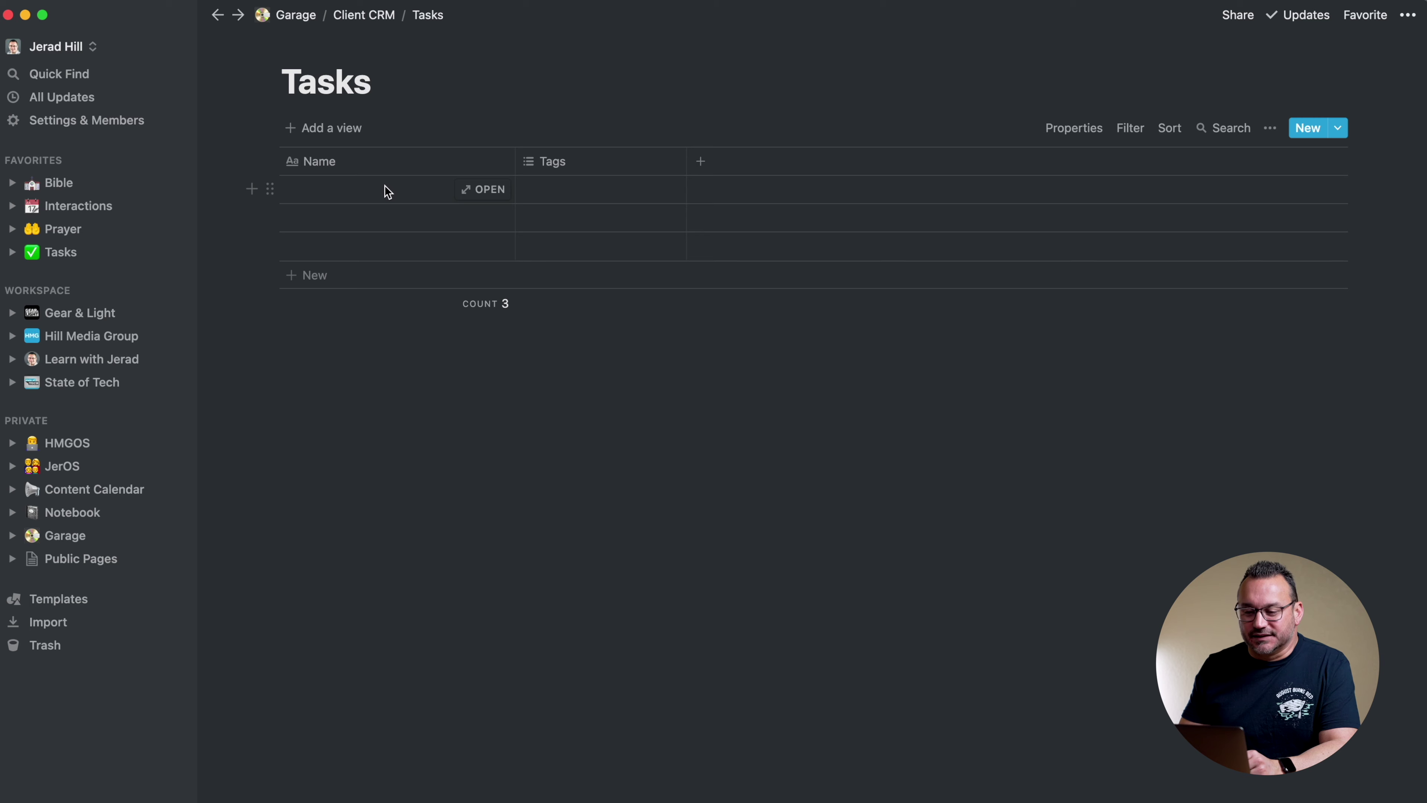
click(573, 169)
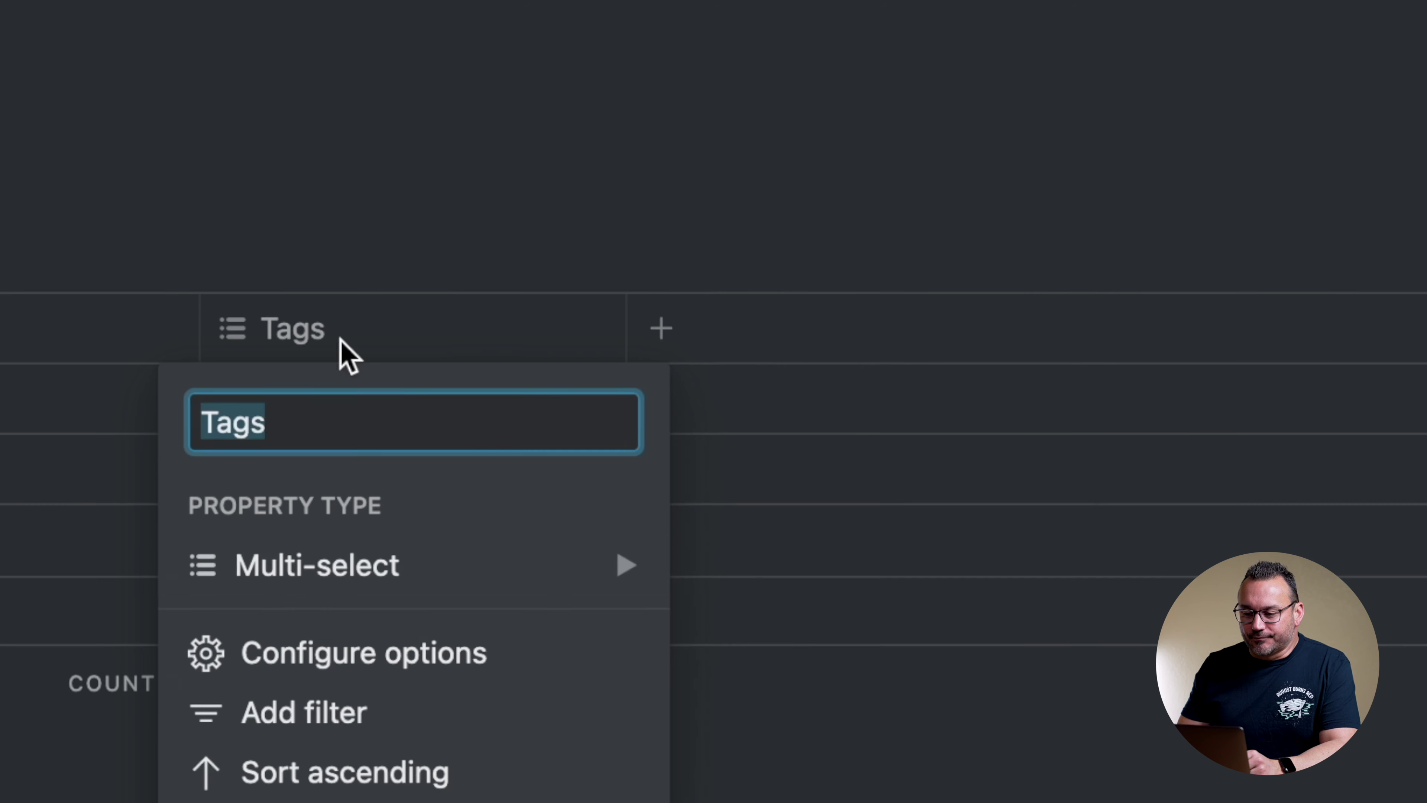
mouse_move(296, 583)
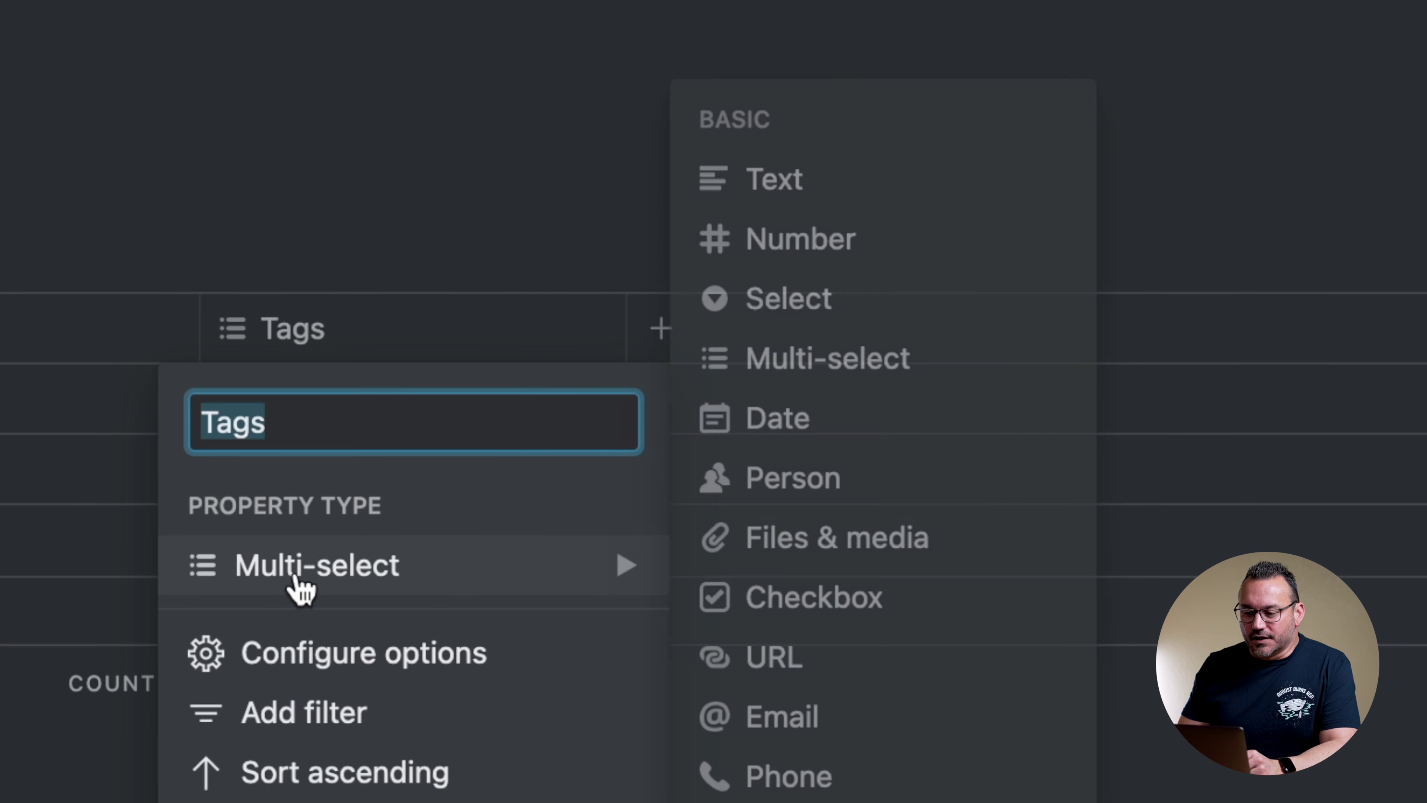
click(792, 301)
click(303, 329)
text(Sa)
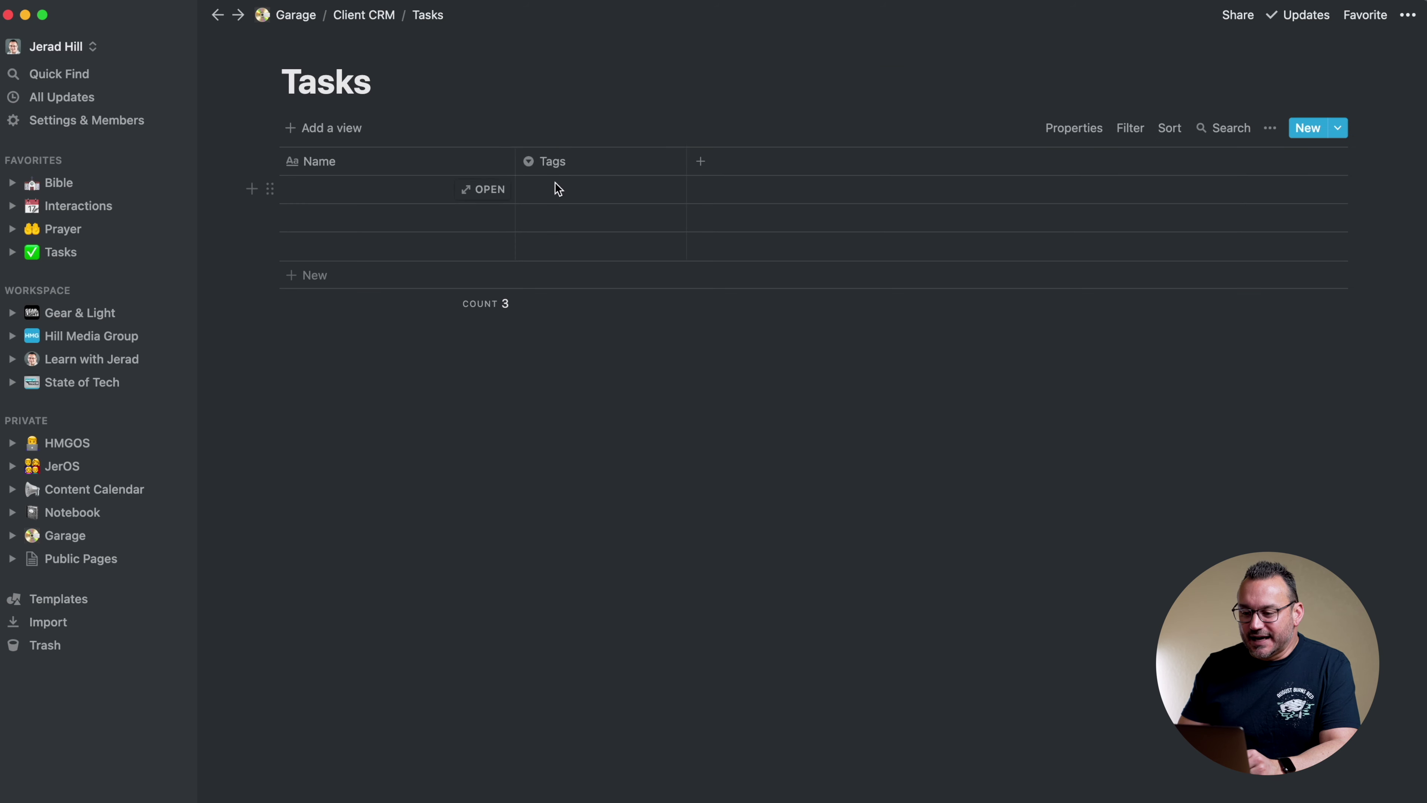
key(BackSpace)
text(tatus)
key(Return)
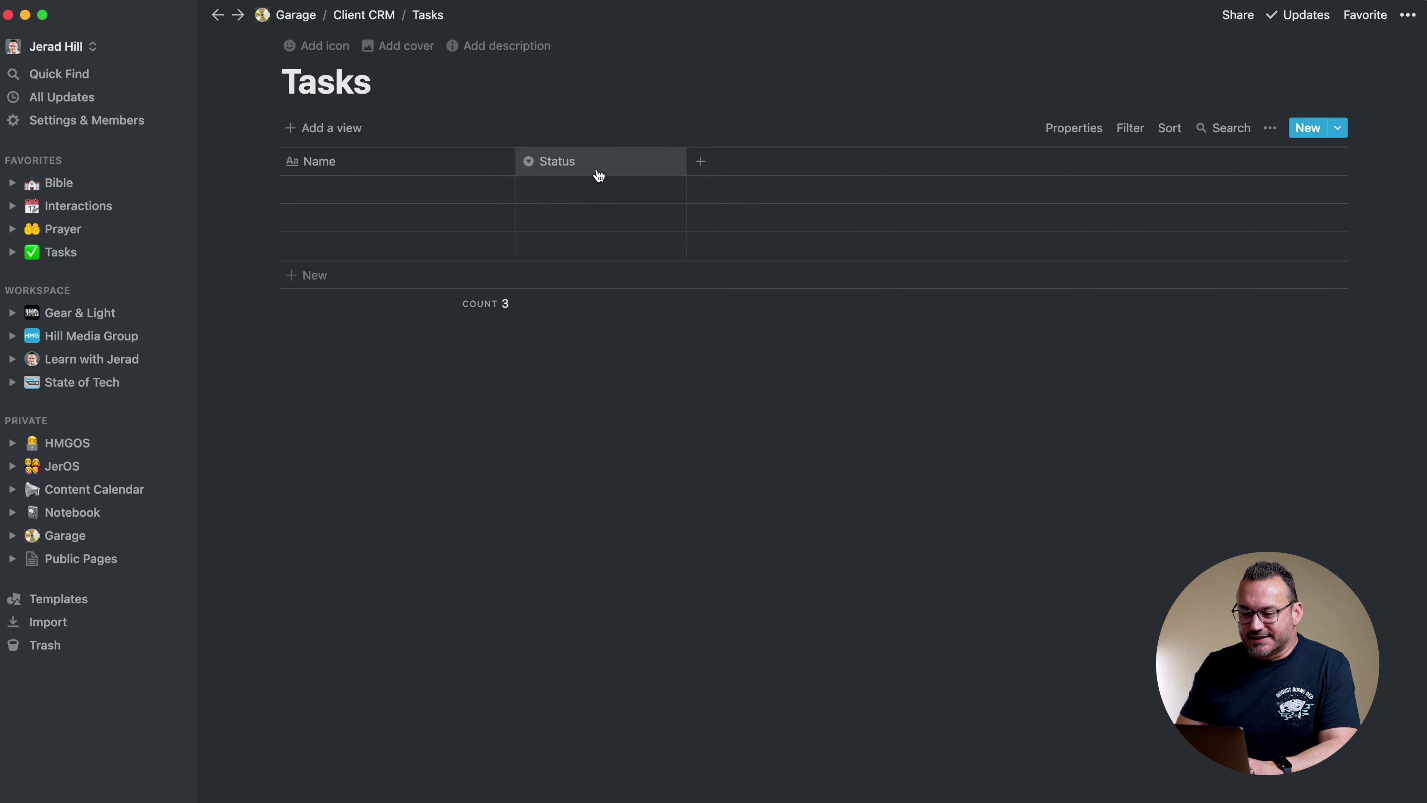
Create the Status options New and In Progress
click(587, 194)
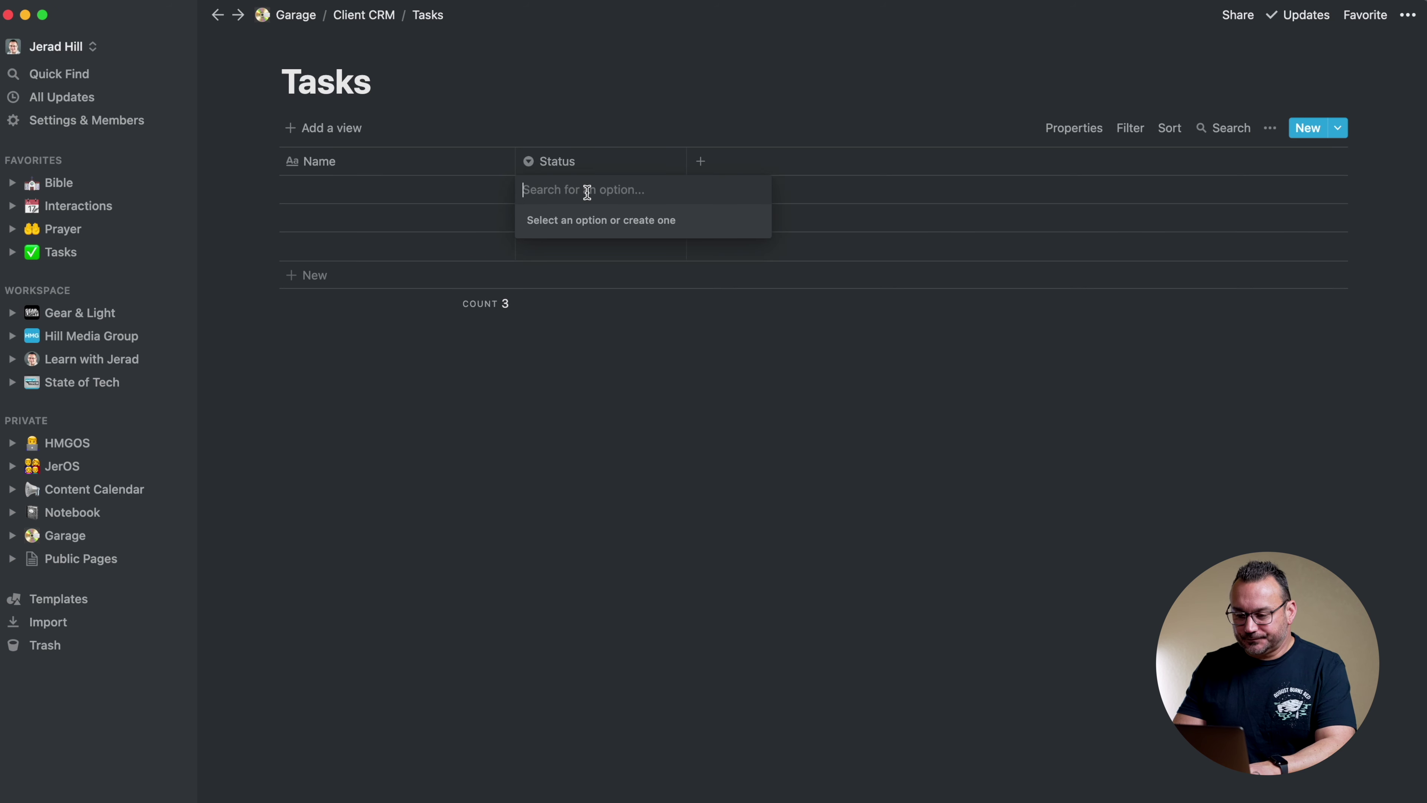
text(New)
click(549, 248)
click(578, 194)
text(In )
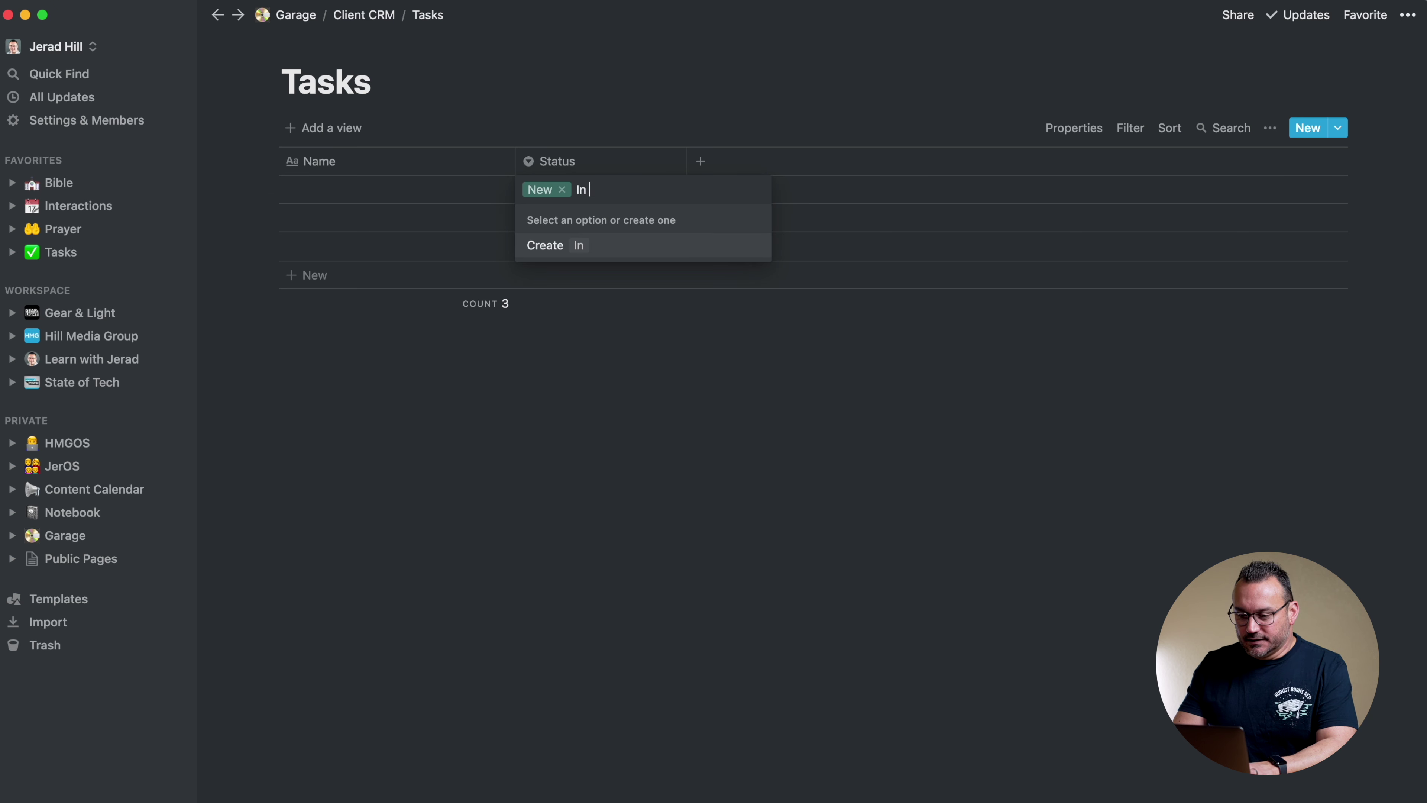
text(Profr)
key(BackSpace)
key(BackSpace)
text(gress)
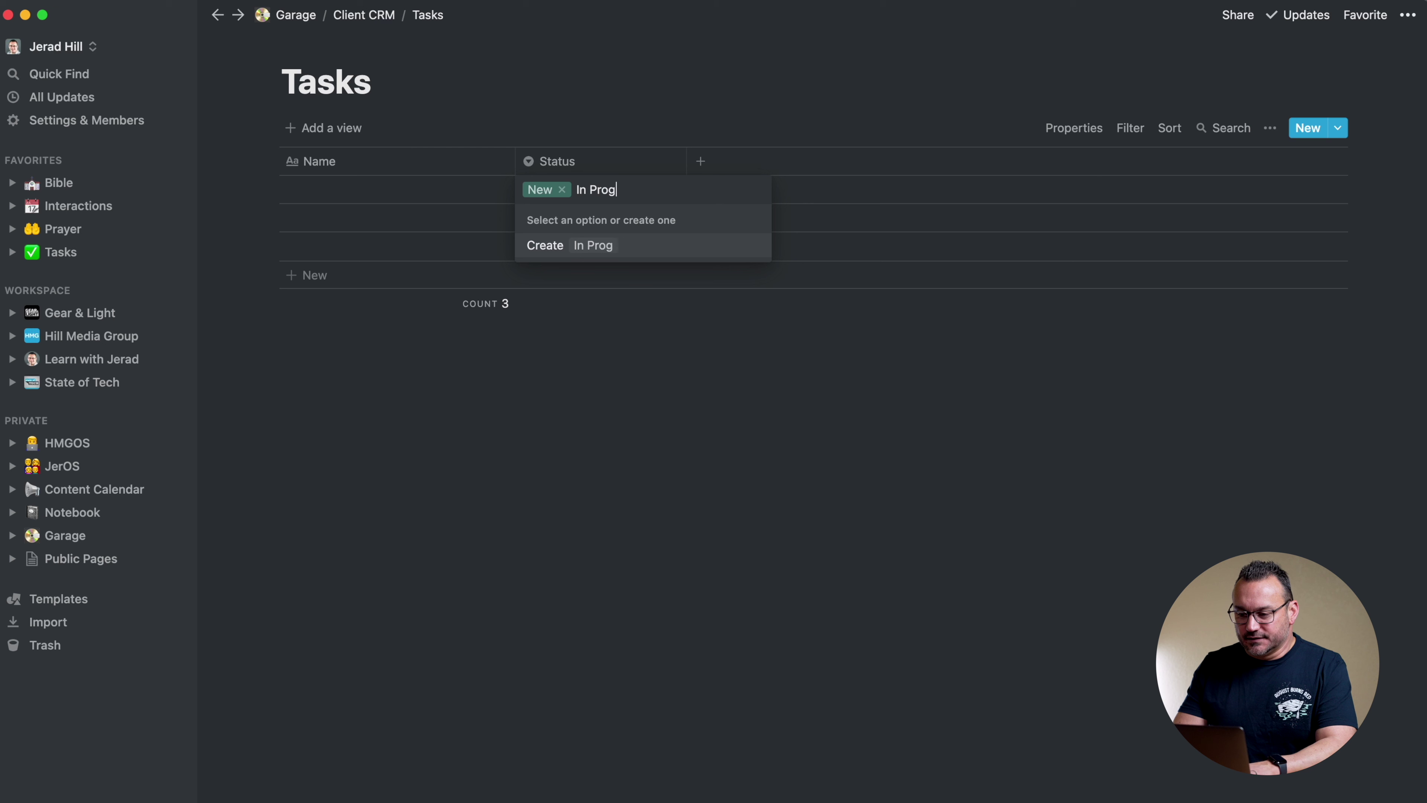
click(548, 251)
Add Completed, On Hold and Archived options, then set the first task back to New
click(562, 189)
text(Completed)
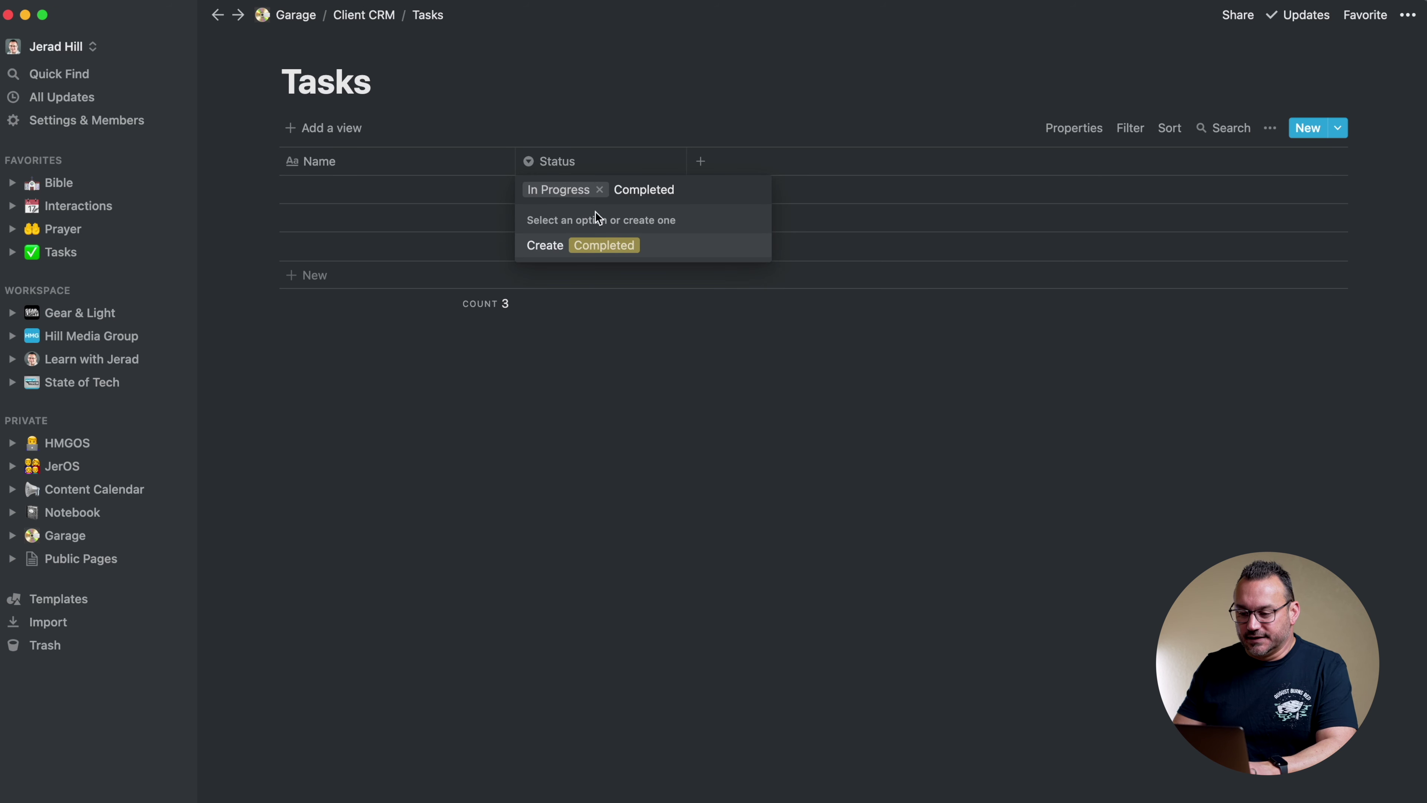
click(551, 245)
click(615, 194)
text(On)
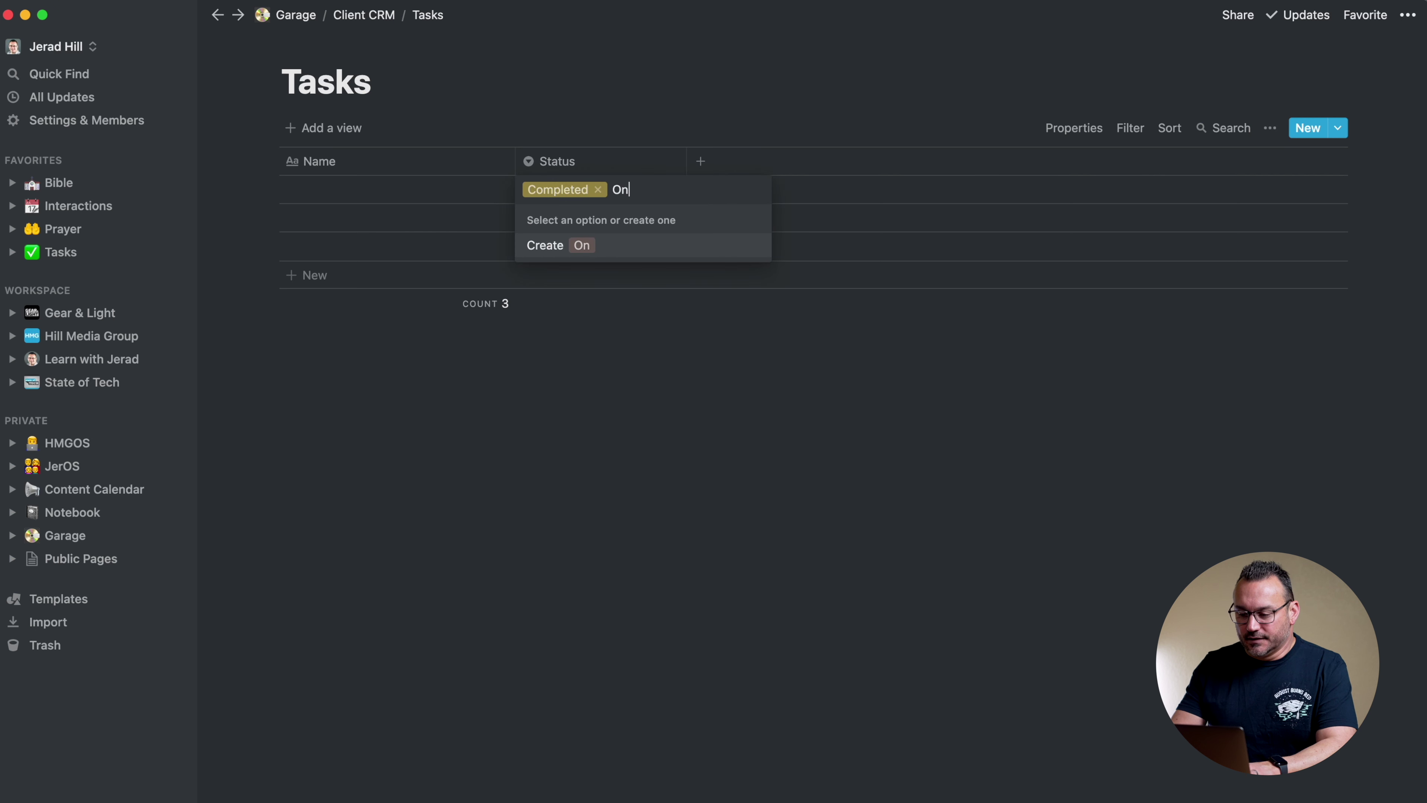
text( Hold)
click(555, 256)
click(652, 189)
text(Archived)
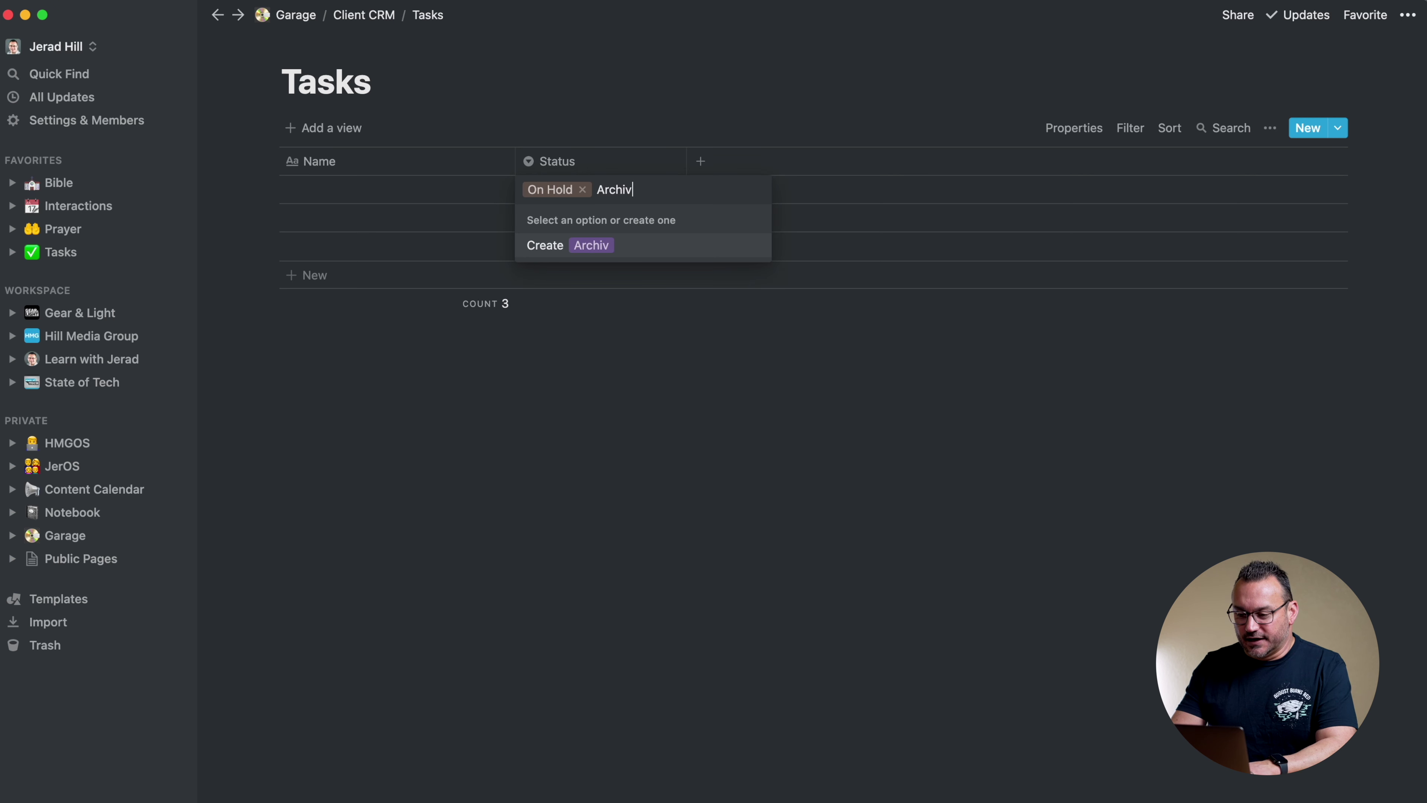
click(560, 246)
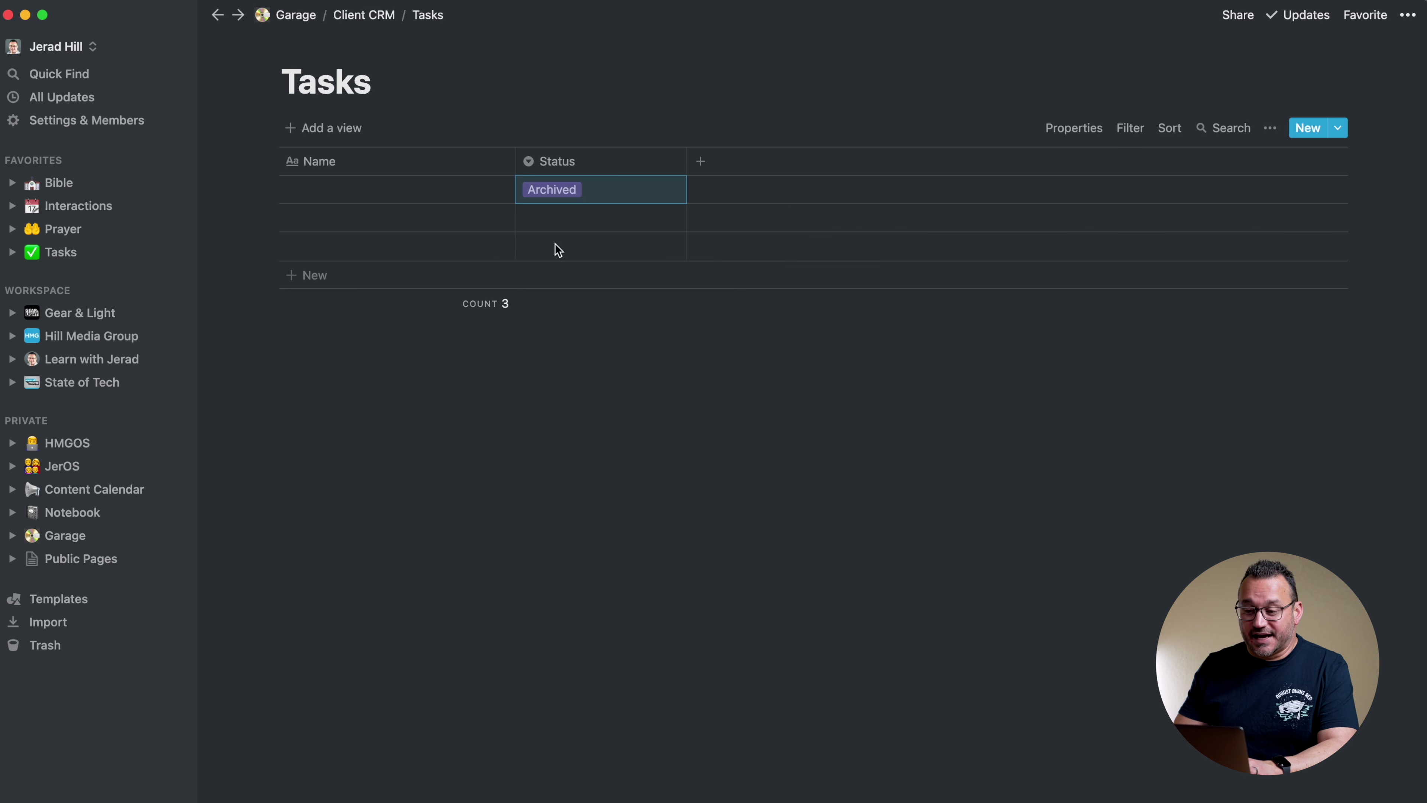
click(589, 192)
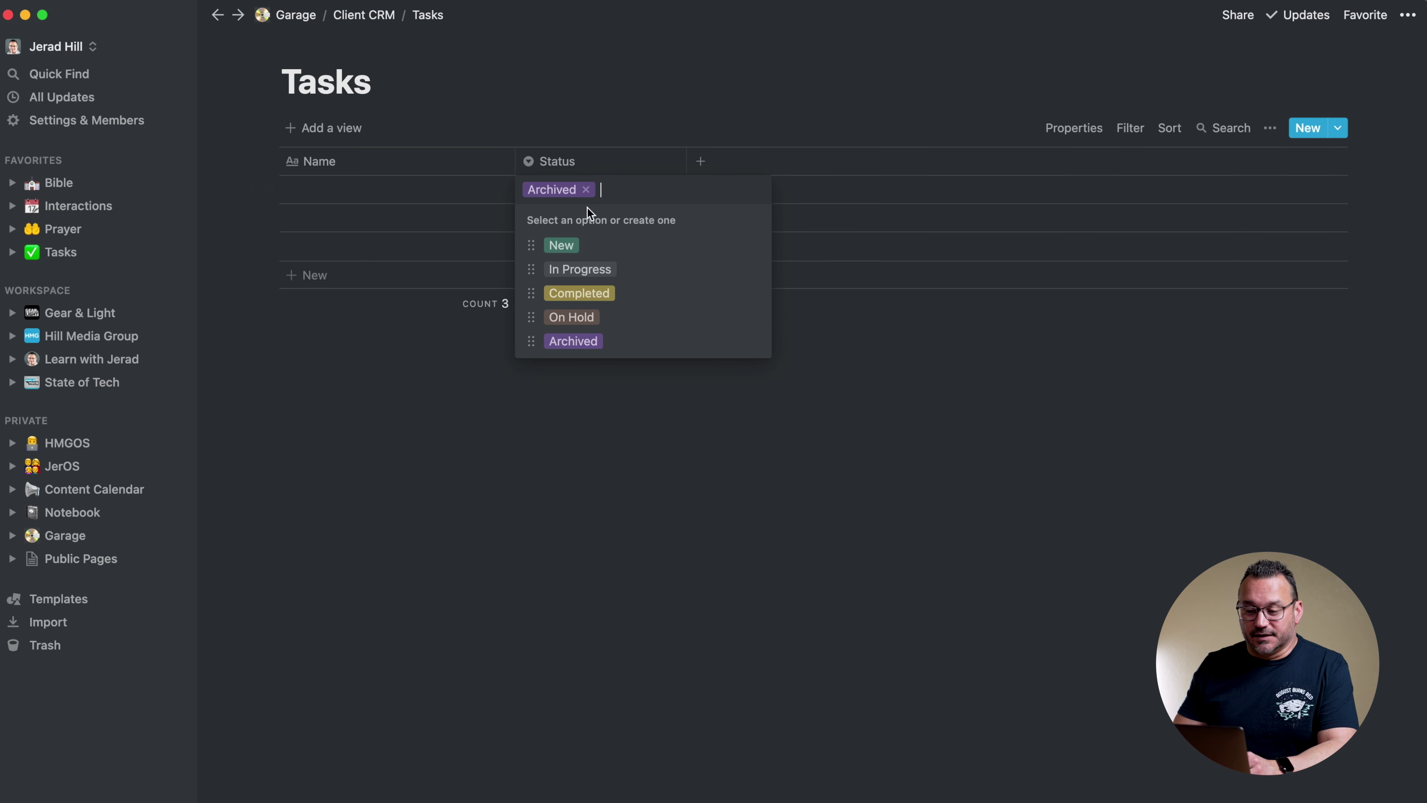
click(562, 246)
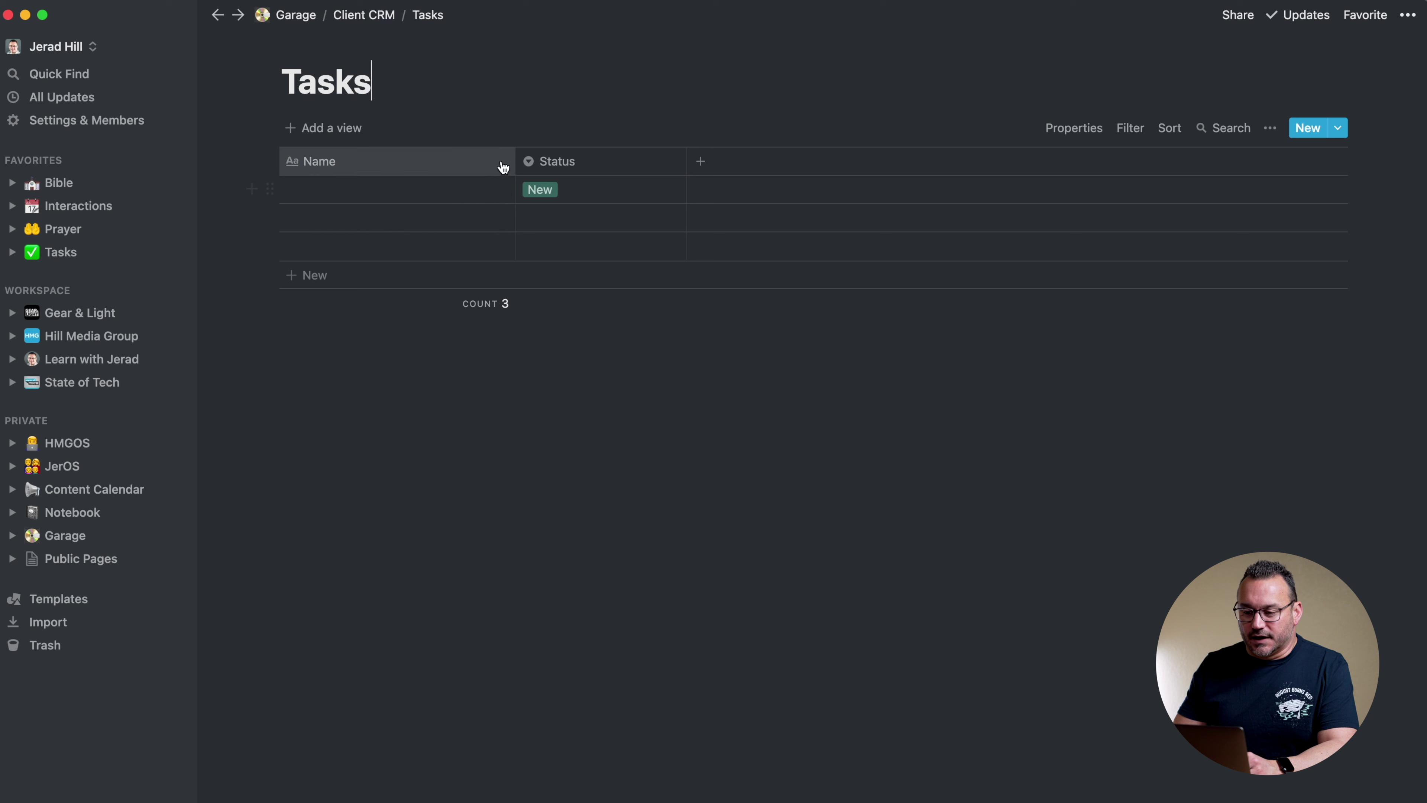
drag(515, 163, 509, 162)
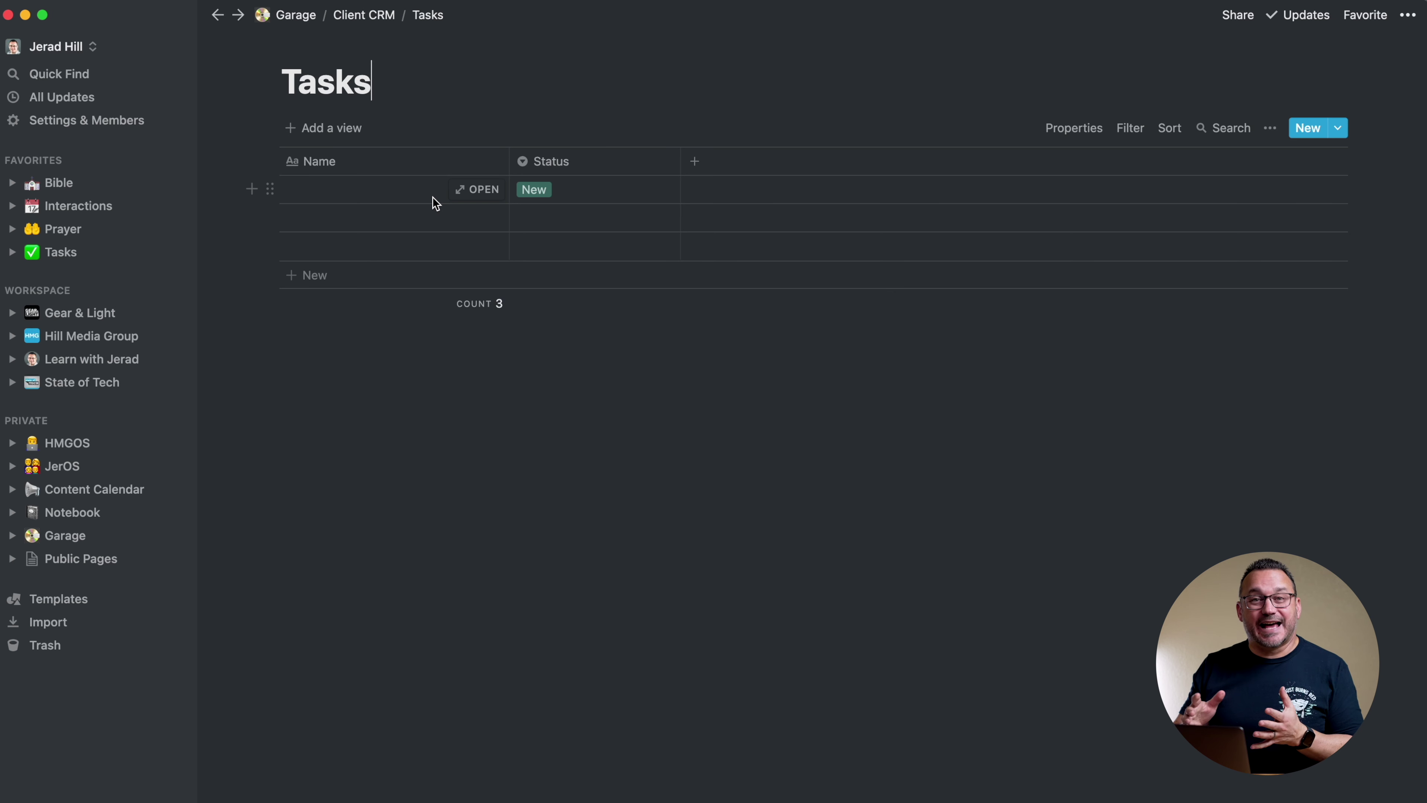
Add a relation property named Client linked to the Client CRM Clients database
click(694, 163)
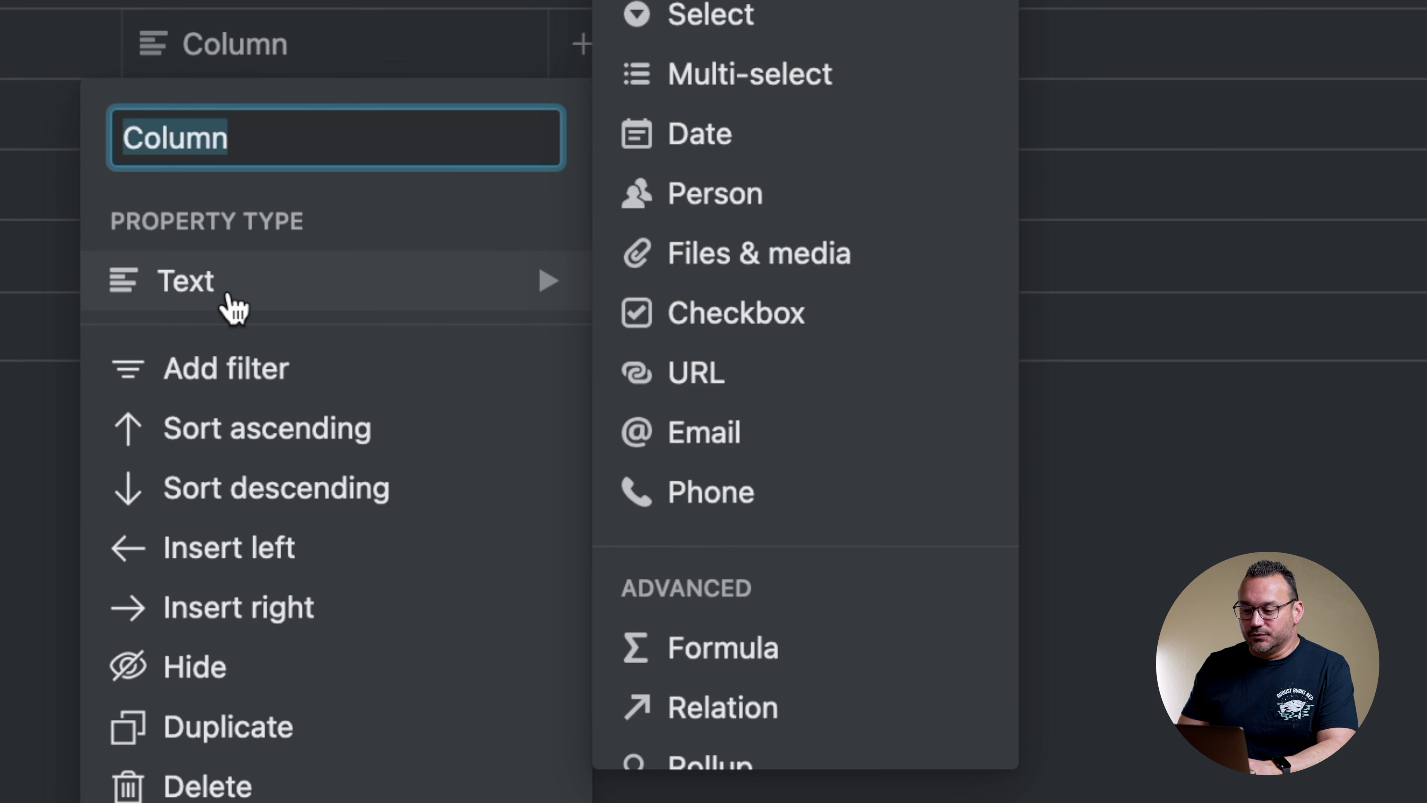
mouse_move(463, 291)
scroll(773, 556, down, 4)
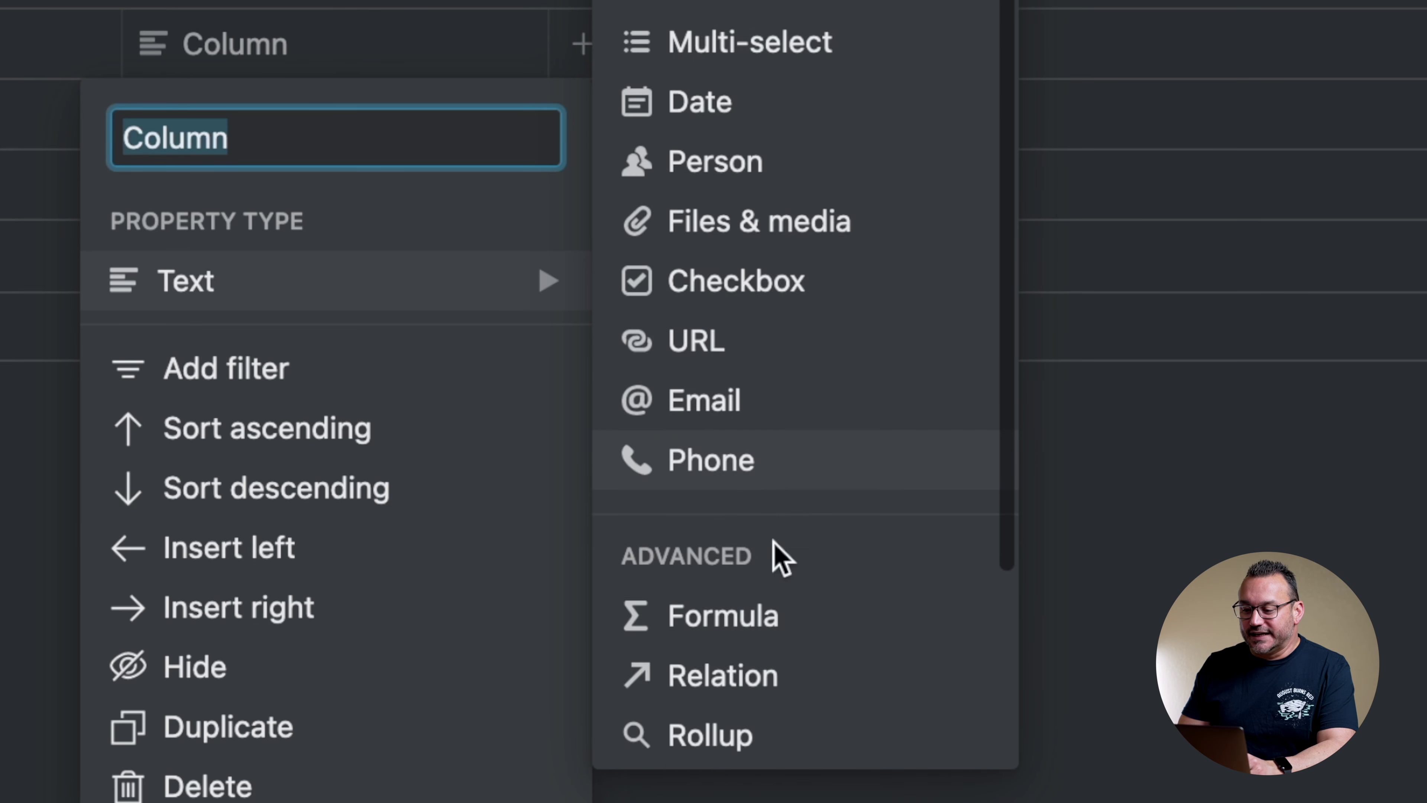
click(678, 503)
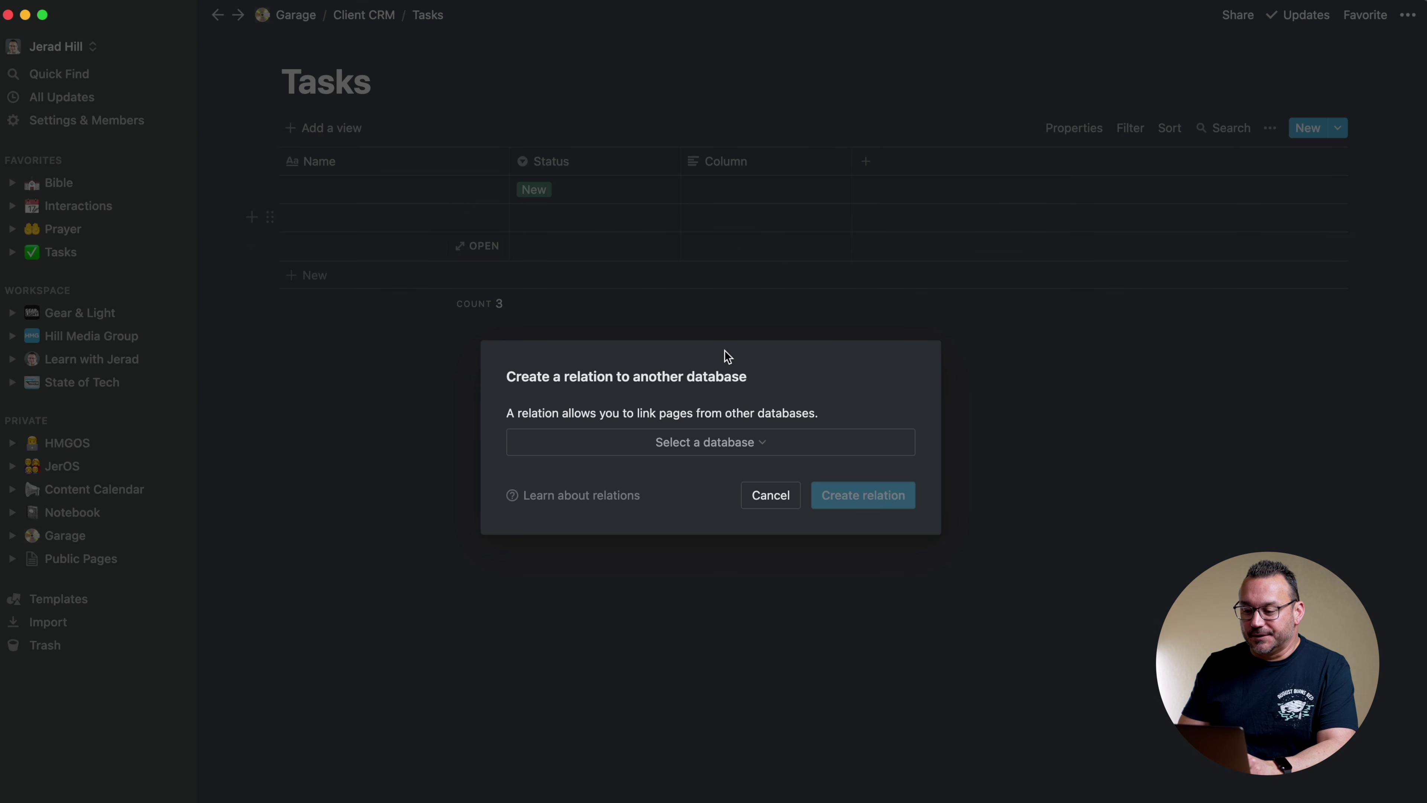
click(708, 450)
text(client)
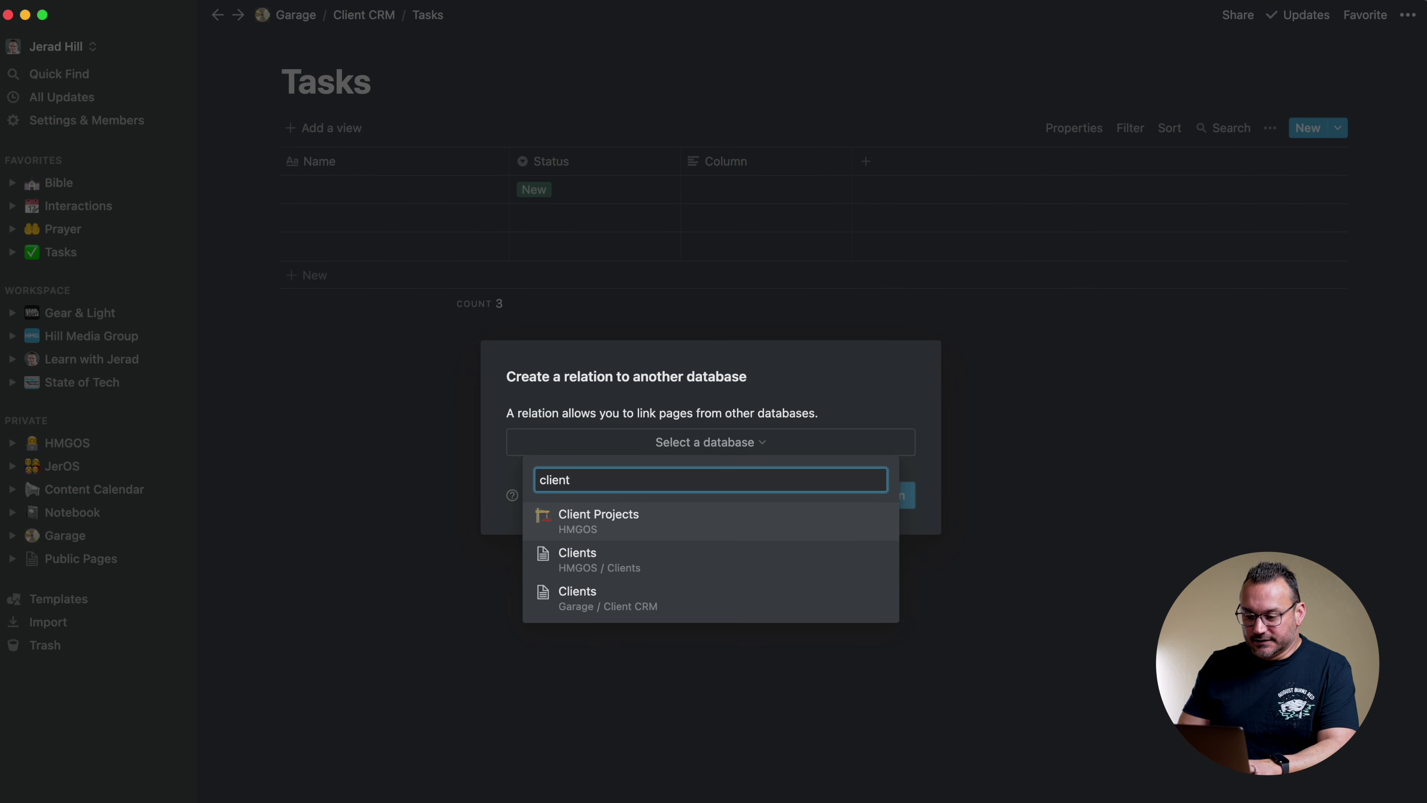
click(593, 601)
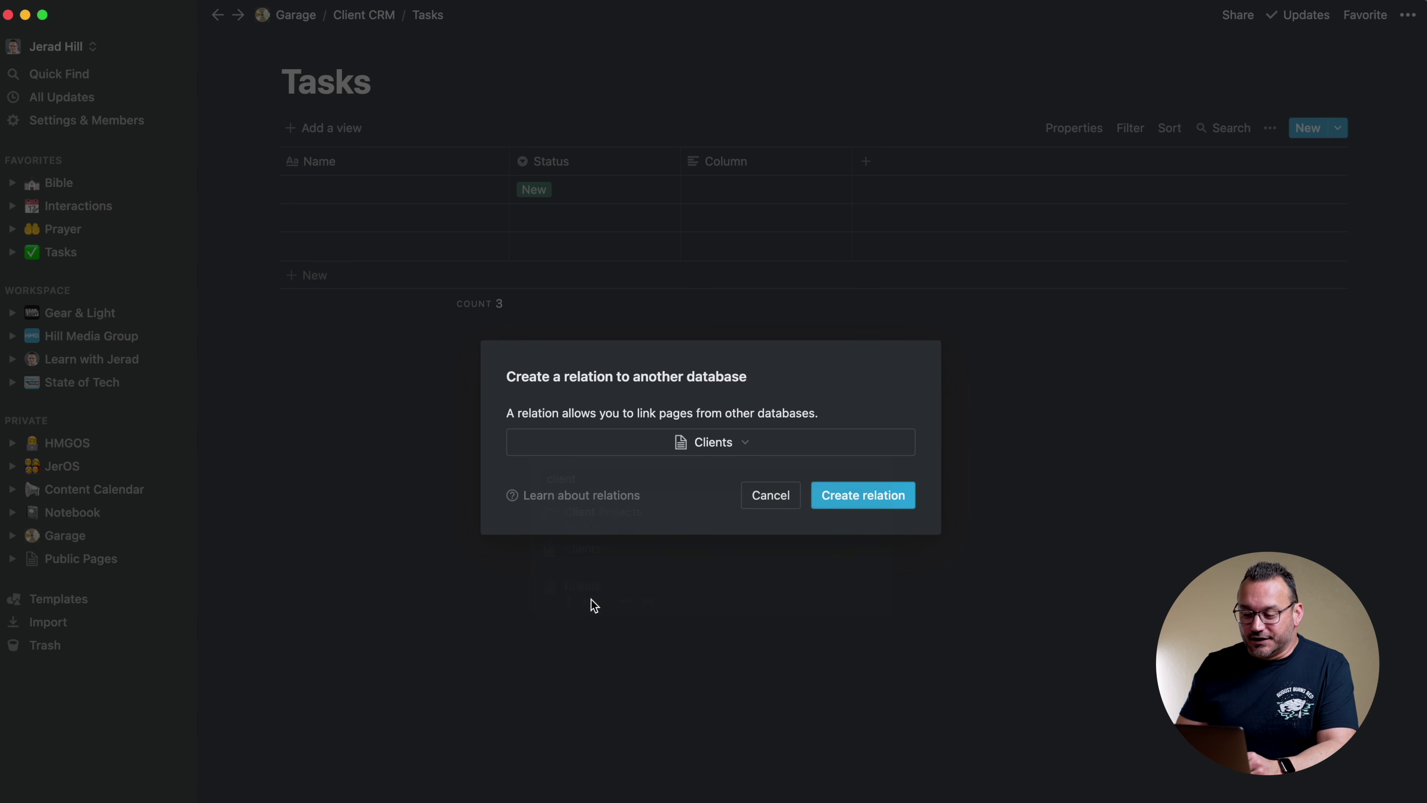
click(847, 497)
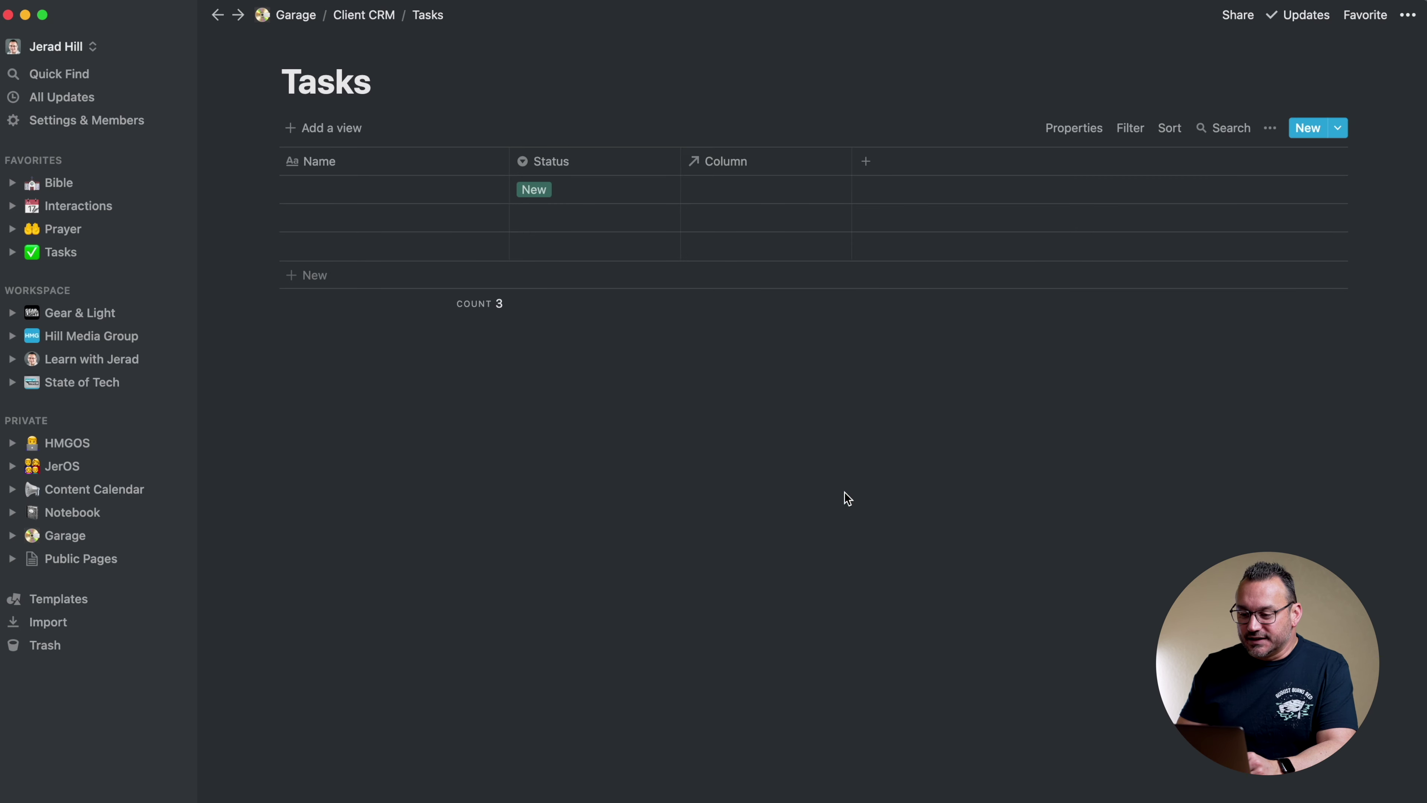
click(736, 165)
text(Client)
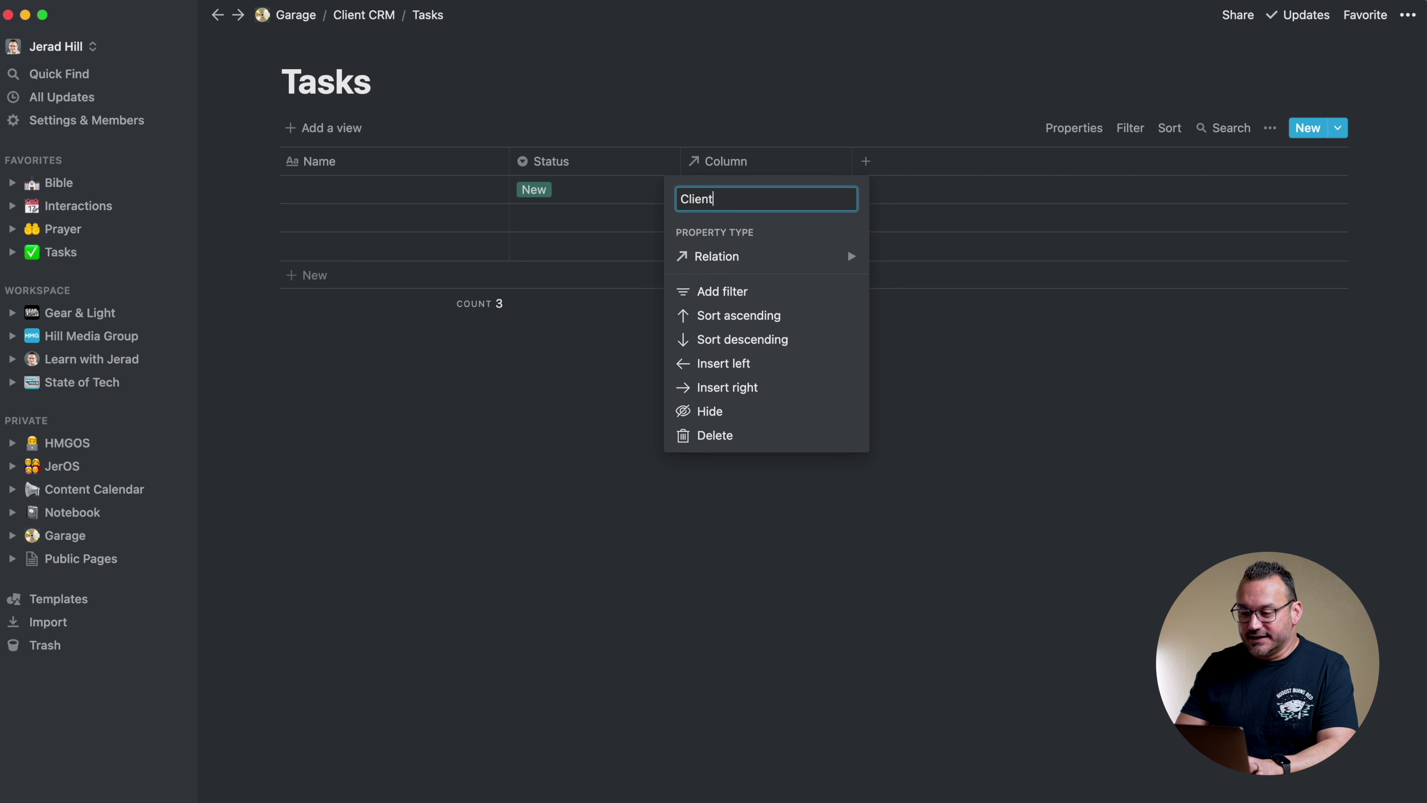
click(768, 82)
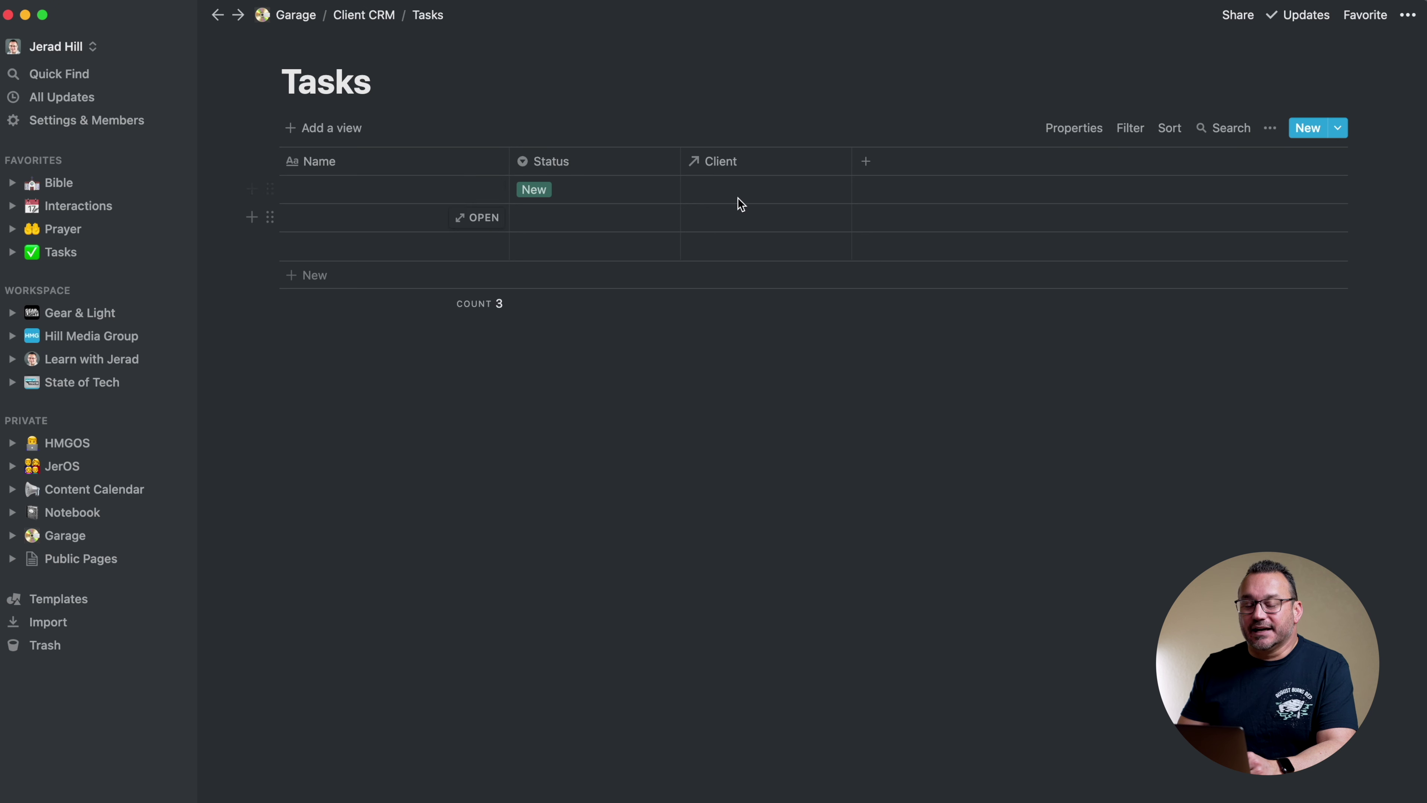
Add a Project property as a relation to the Client CRM Projects database
click(866, 162)
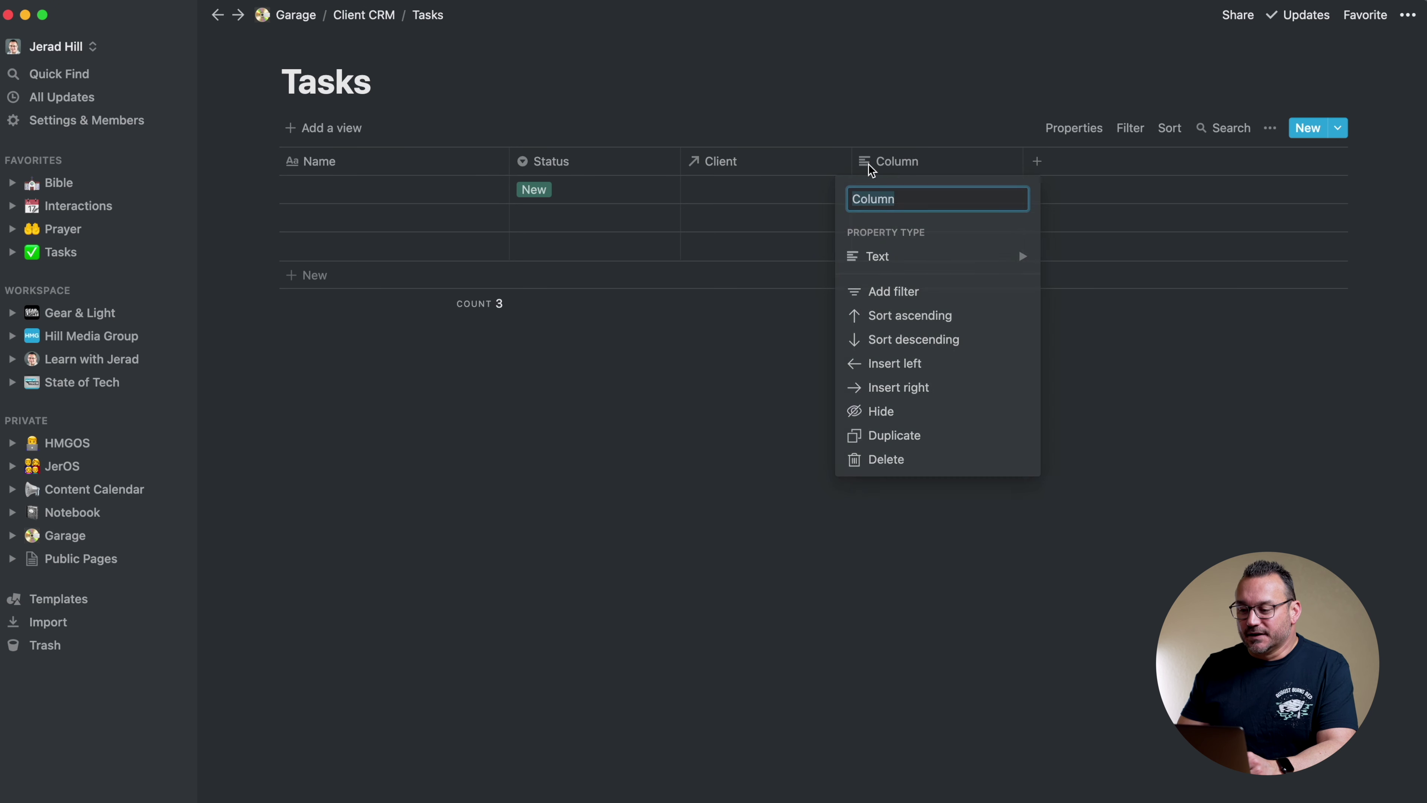
text(Project)
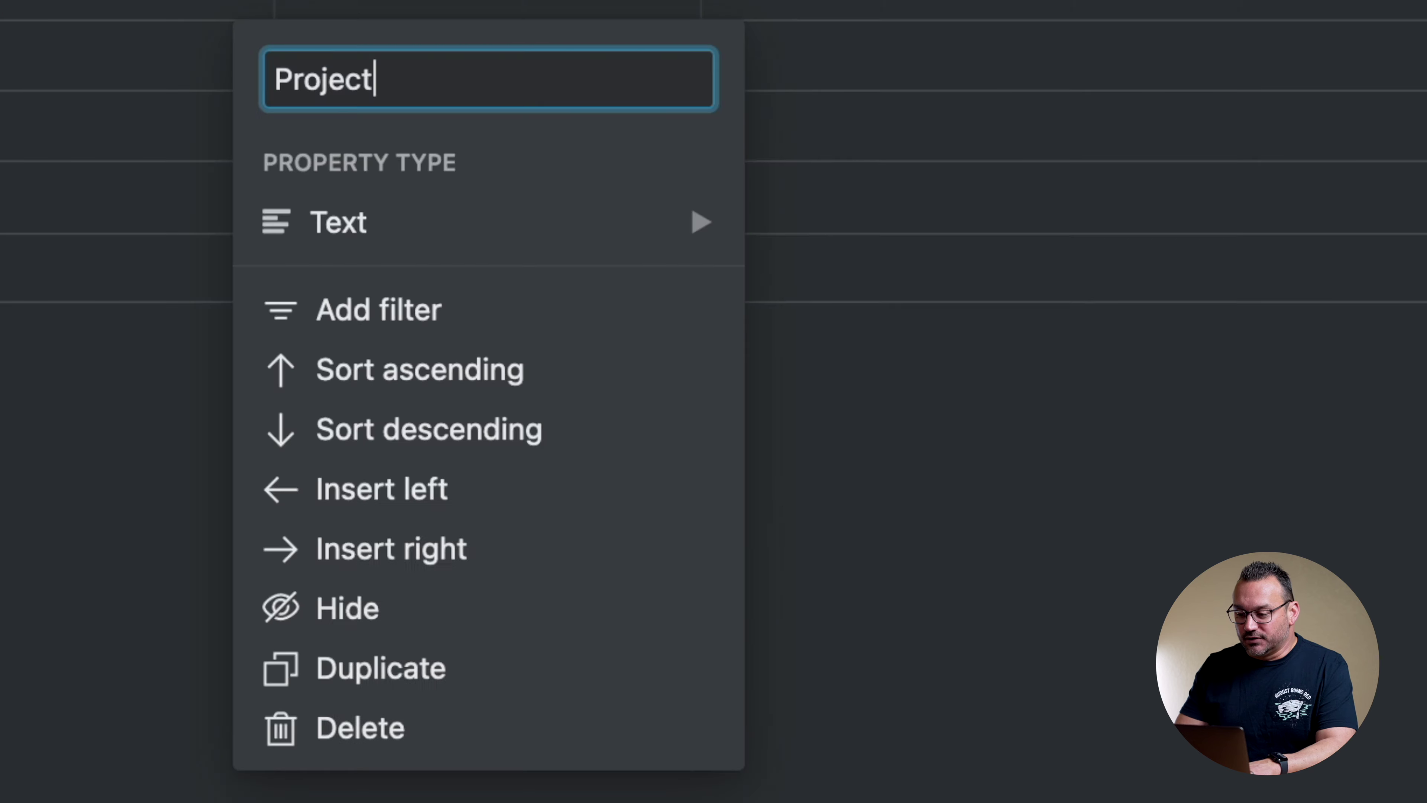
click(891, 259)
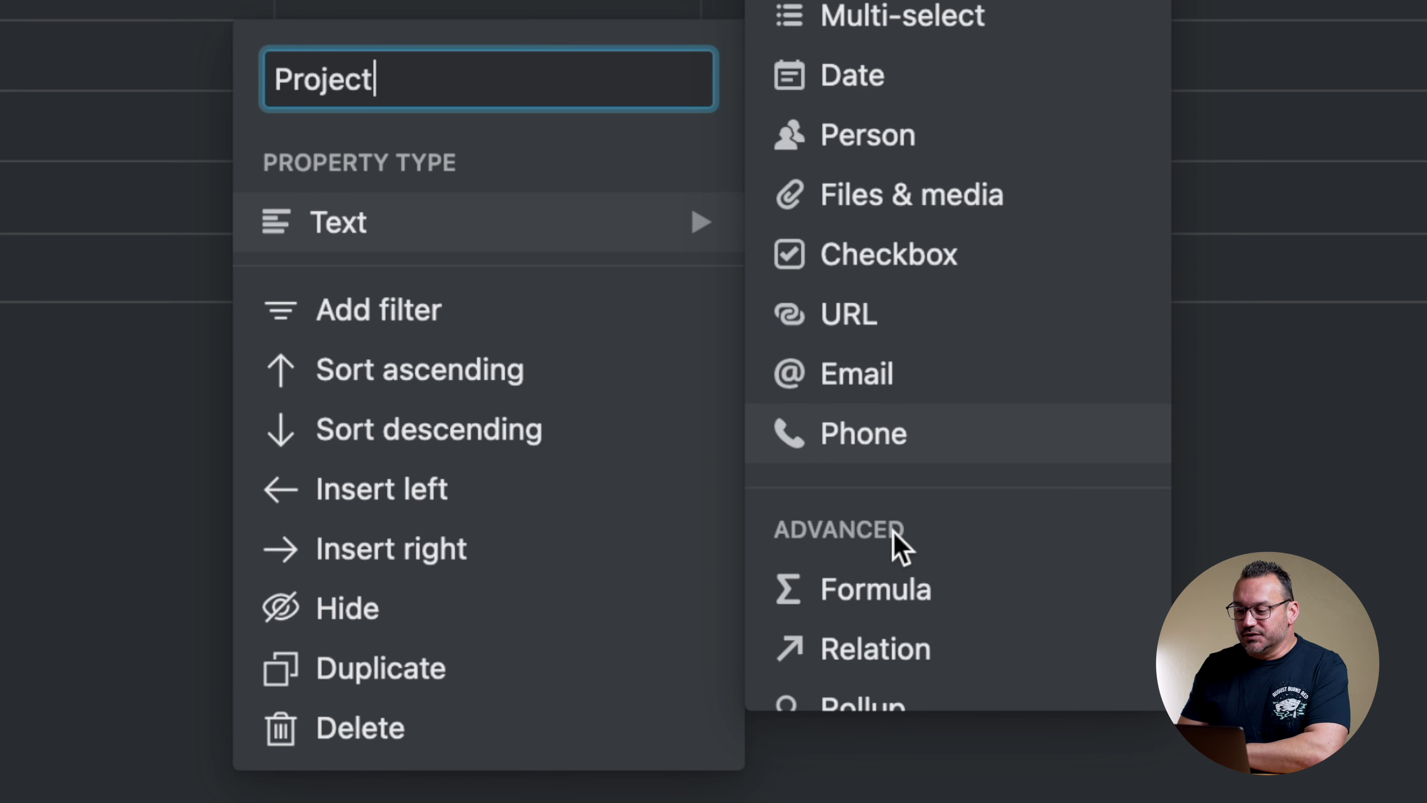
click(868, 663)
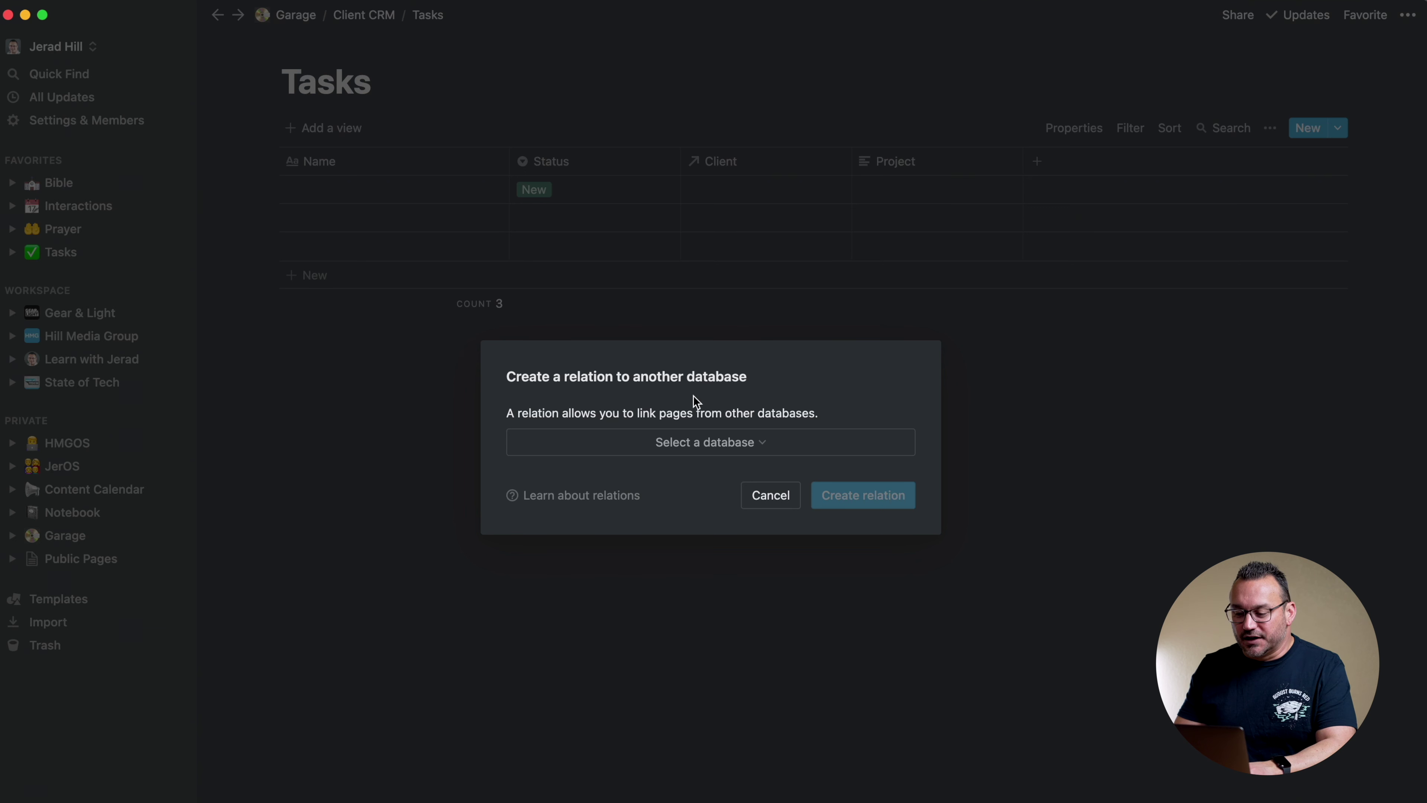
click(706, 442)
text(proj)
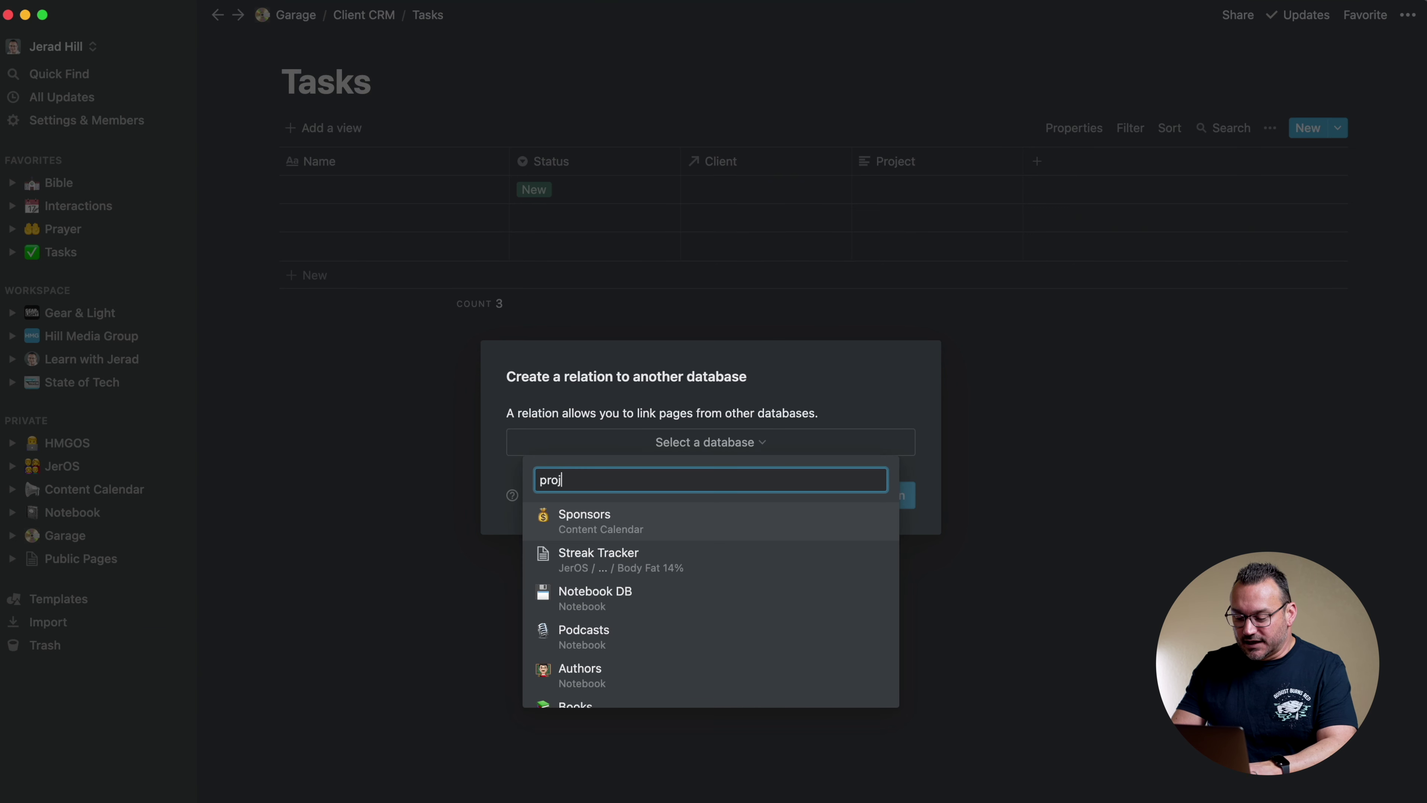
text(ect)
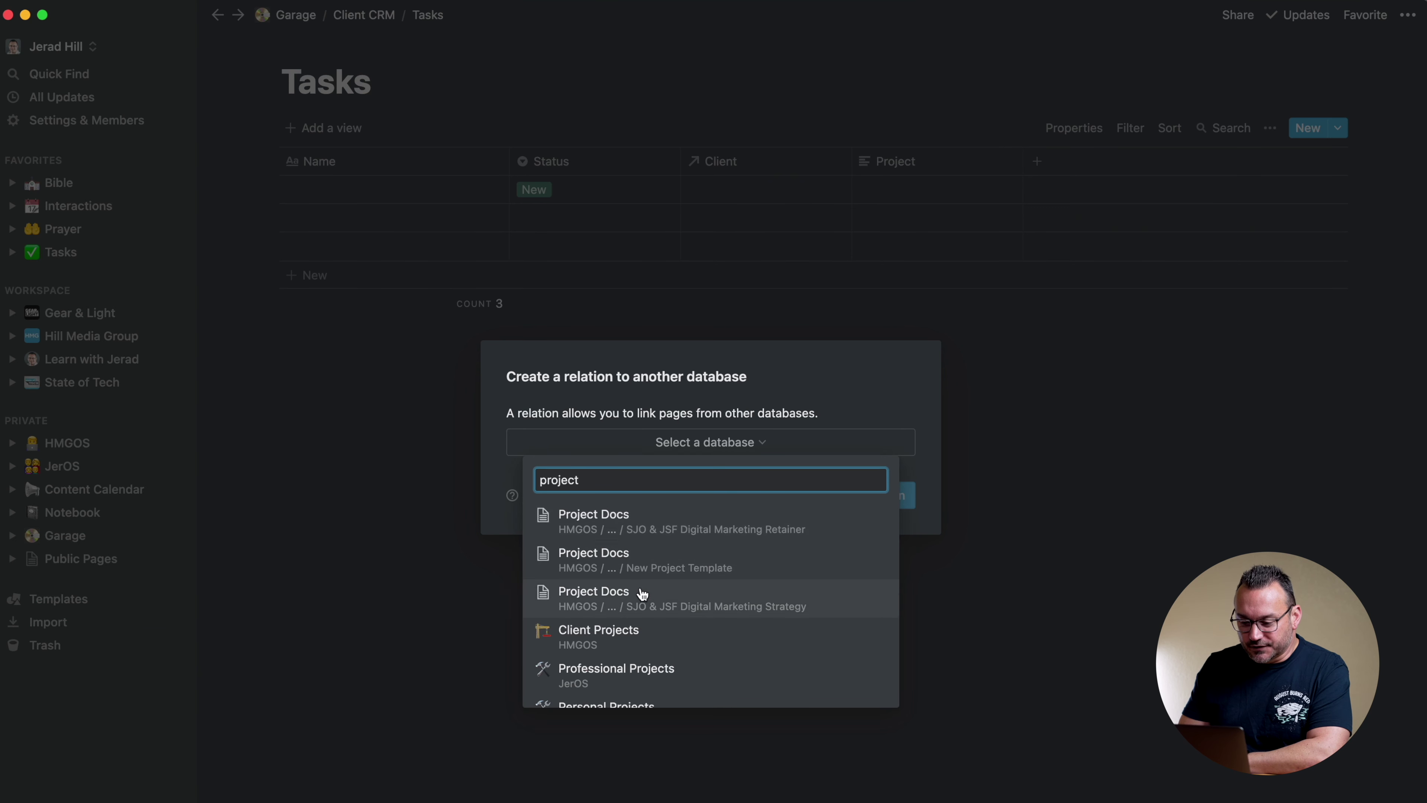
scroll(637, 593, down, 2)
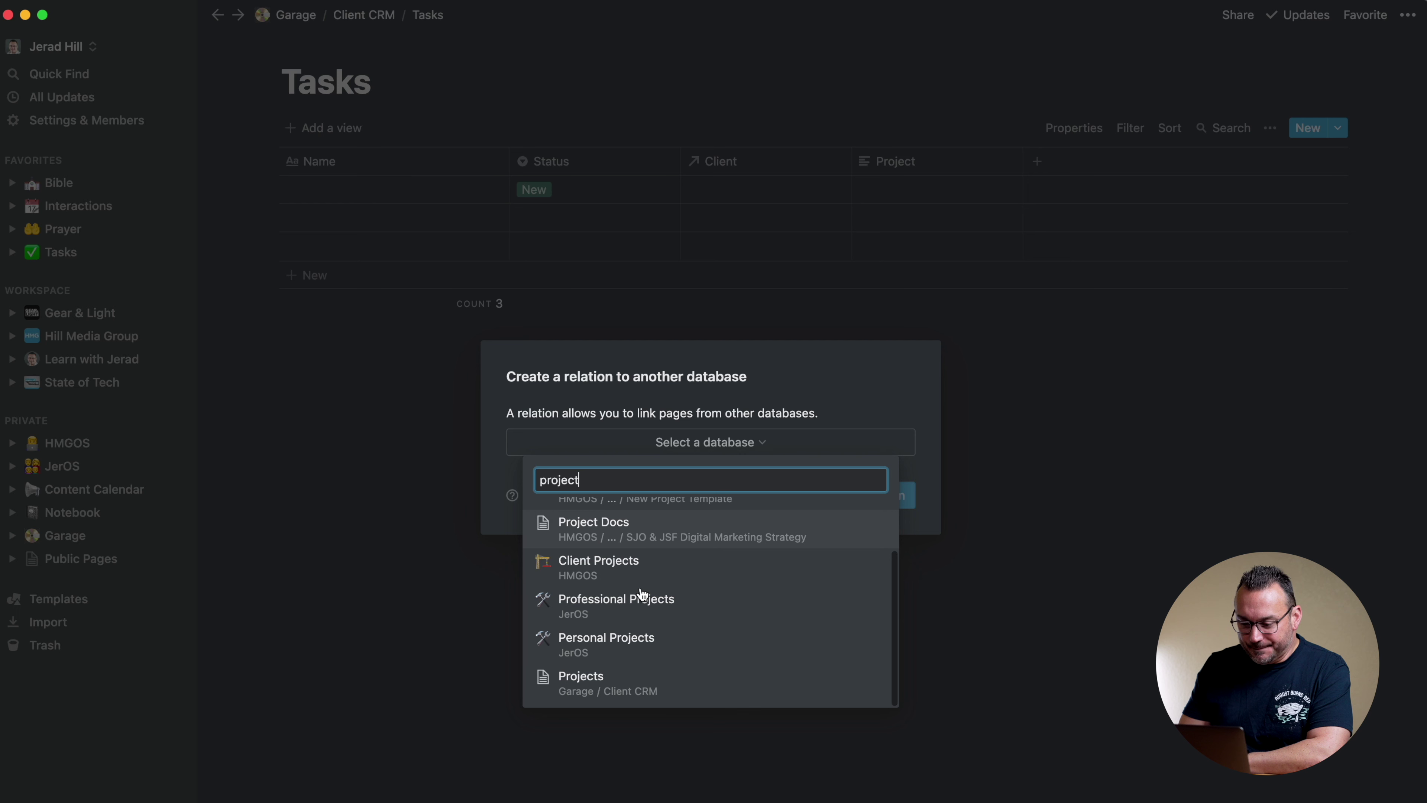
click(602, 682)
click(861, 507)
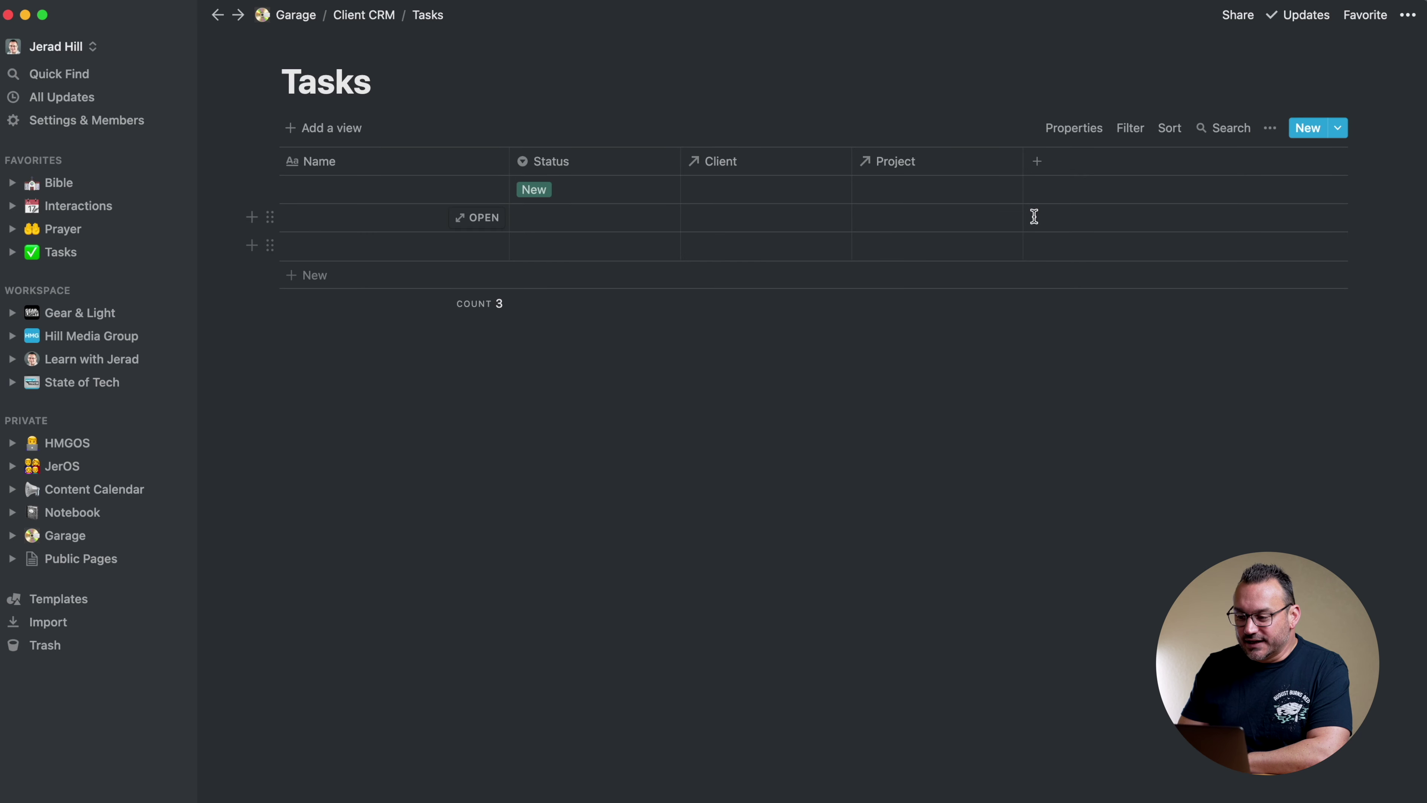
Add an Interaction relation to the Interactions database, then return to Client CRM
drag(1024, 166, 1016, 166)
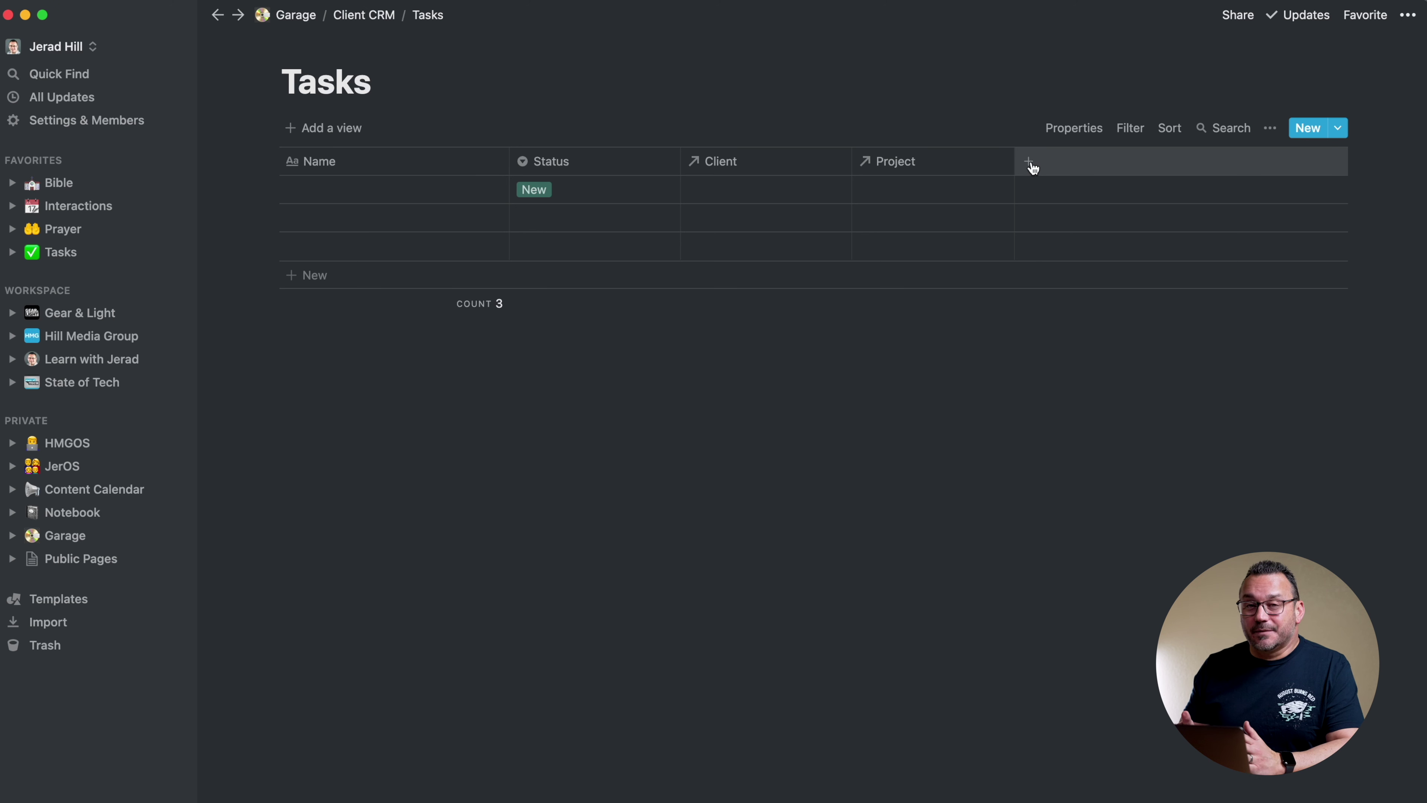
click(1033, 167)
text(Interaction)
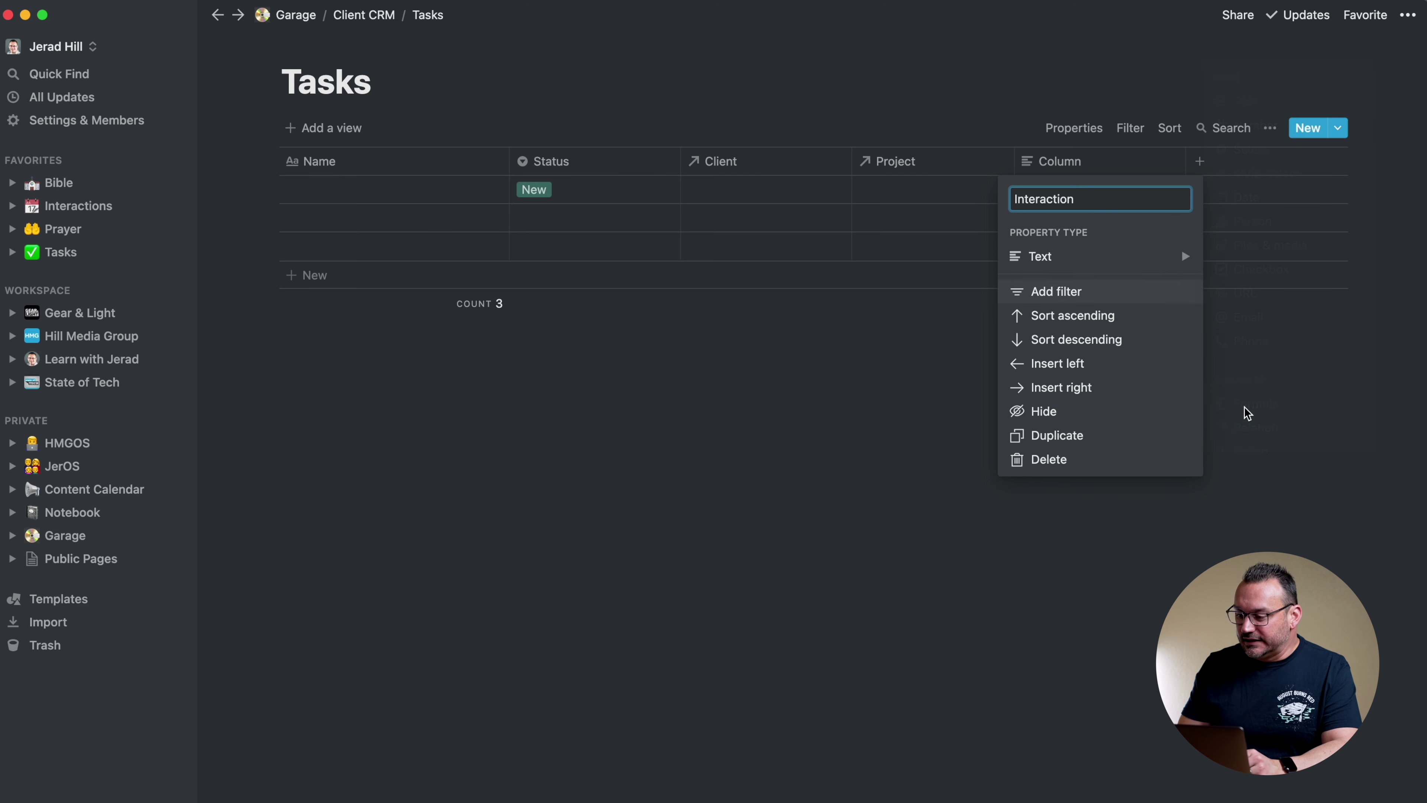
mouse_move(1180, 262)
click(1250, 429)
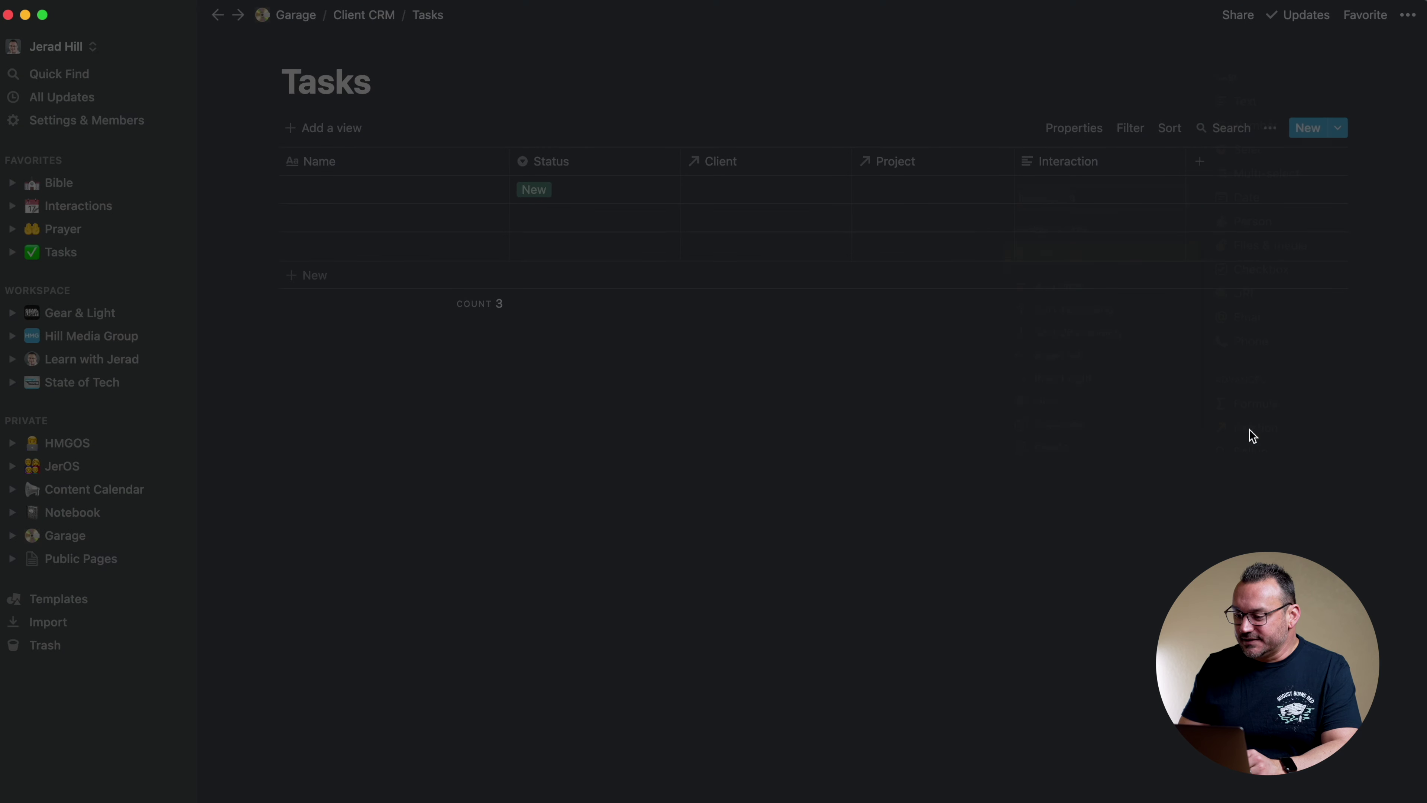
click(749, 448)
text(interactions)
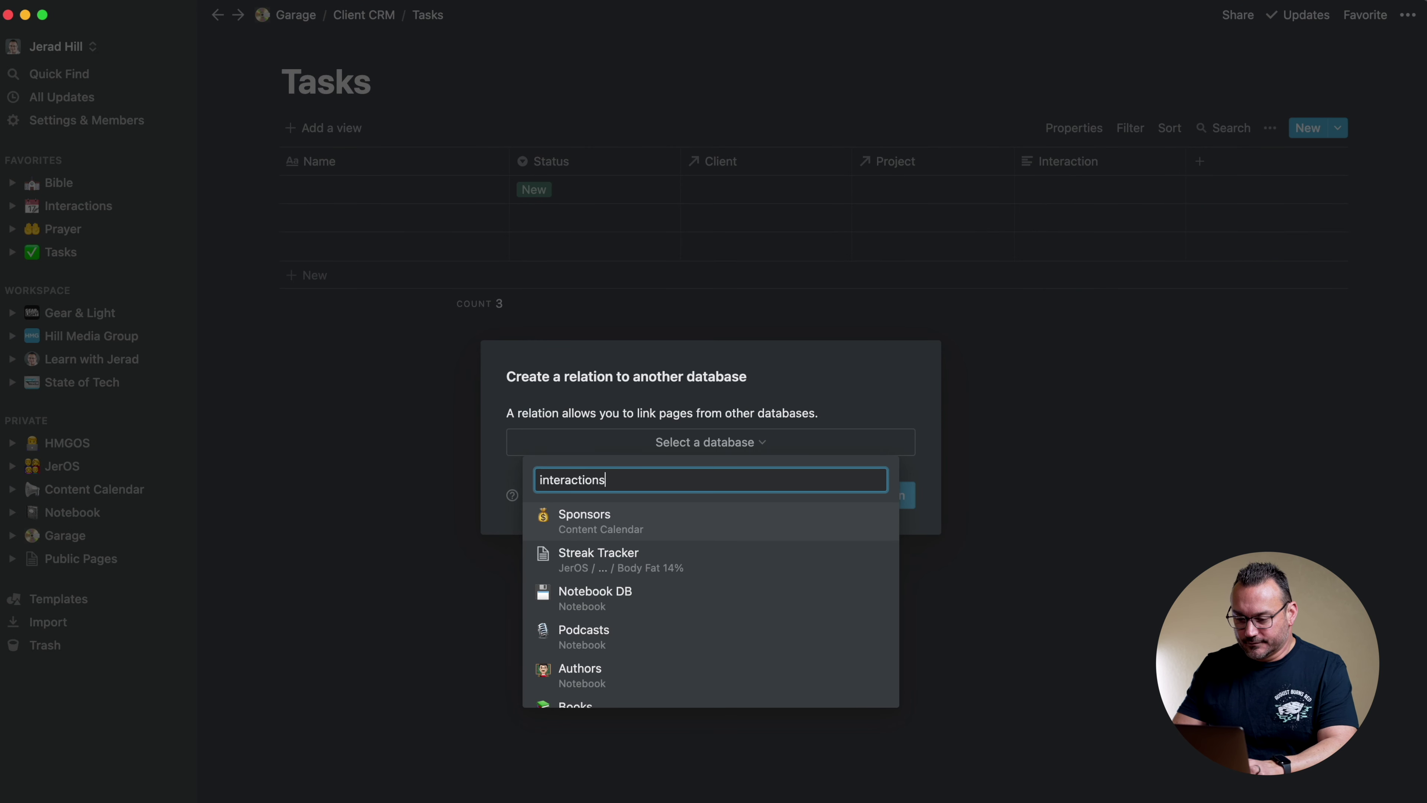
click(637, 556)
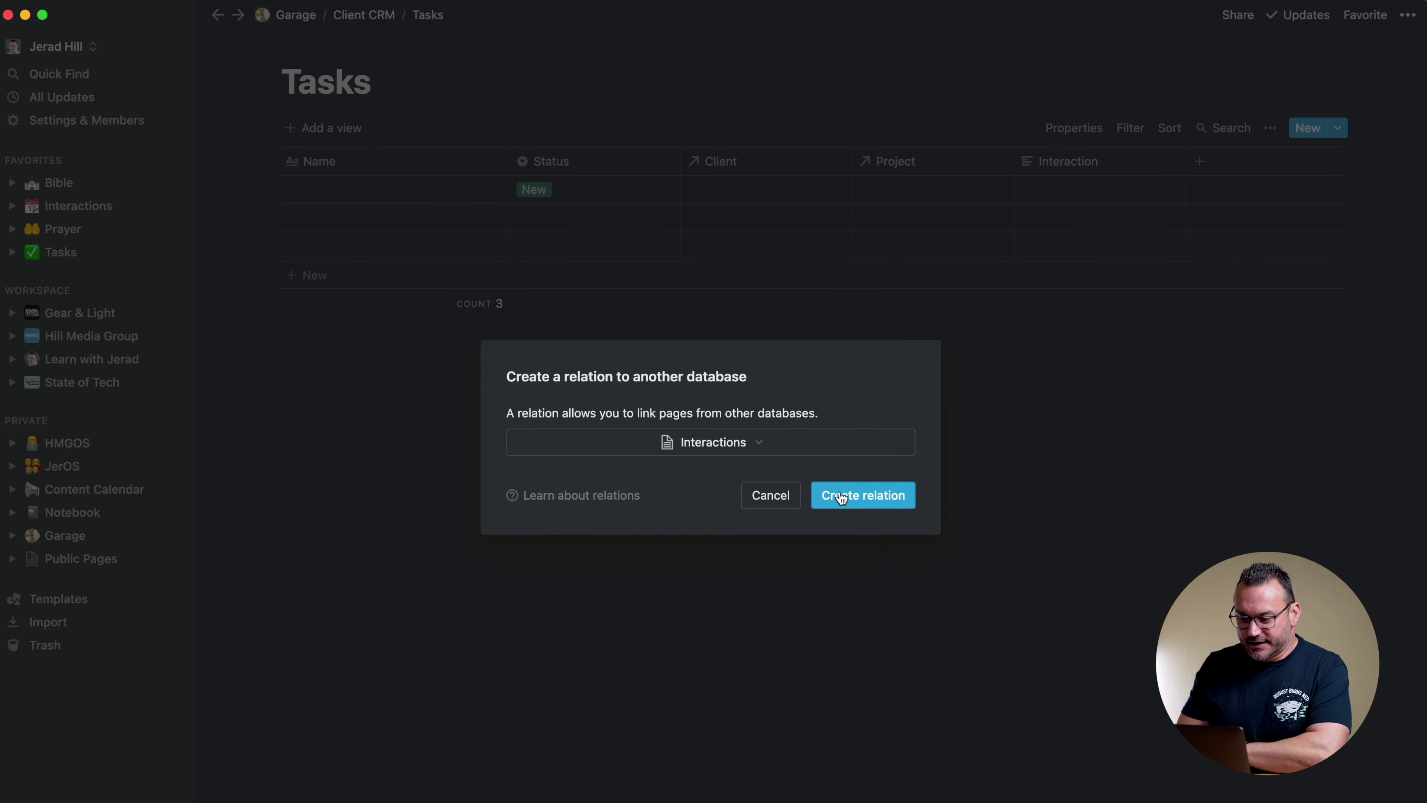
click(874, 500)
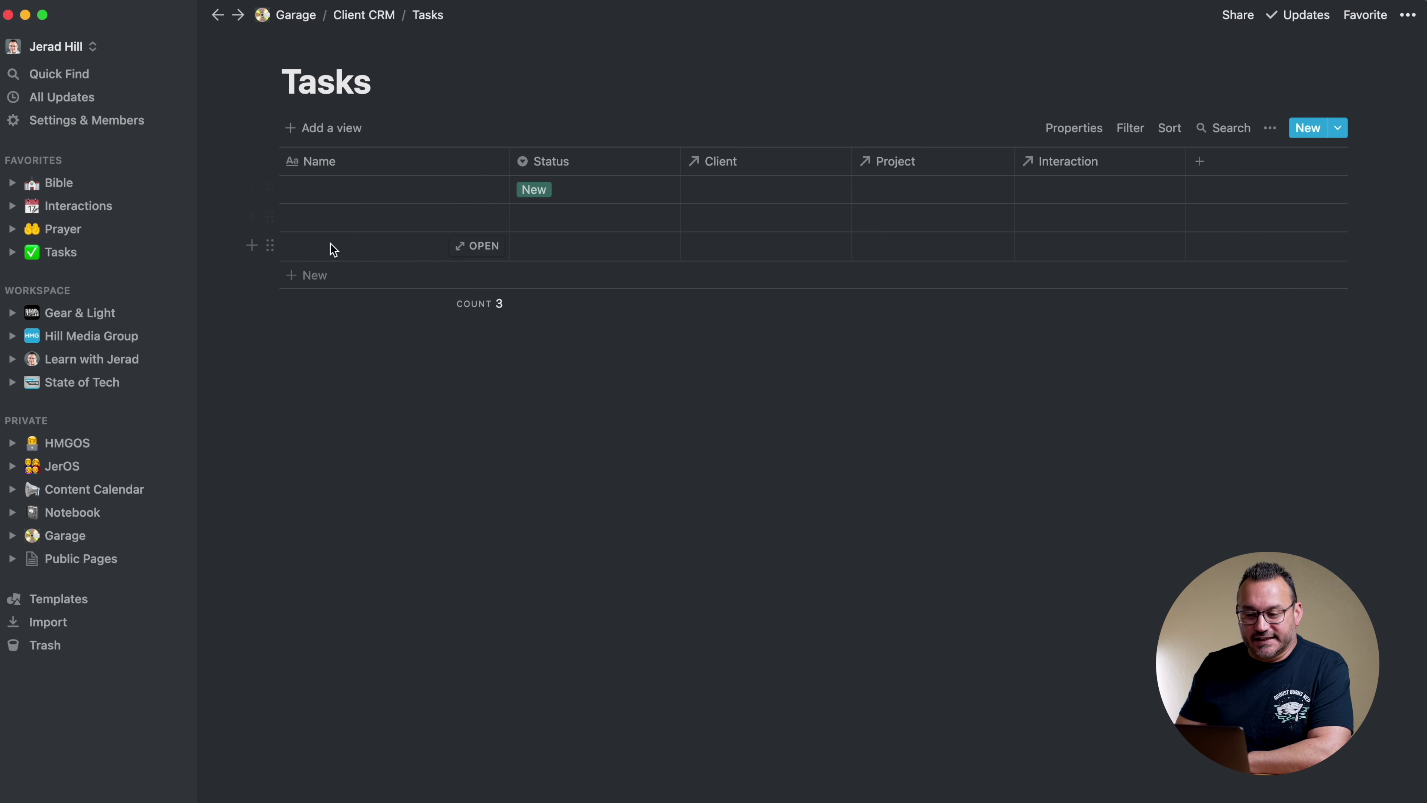
click(371, 17)
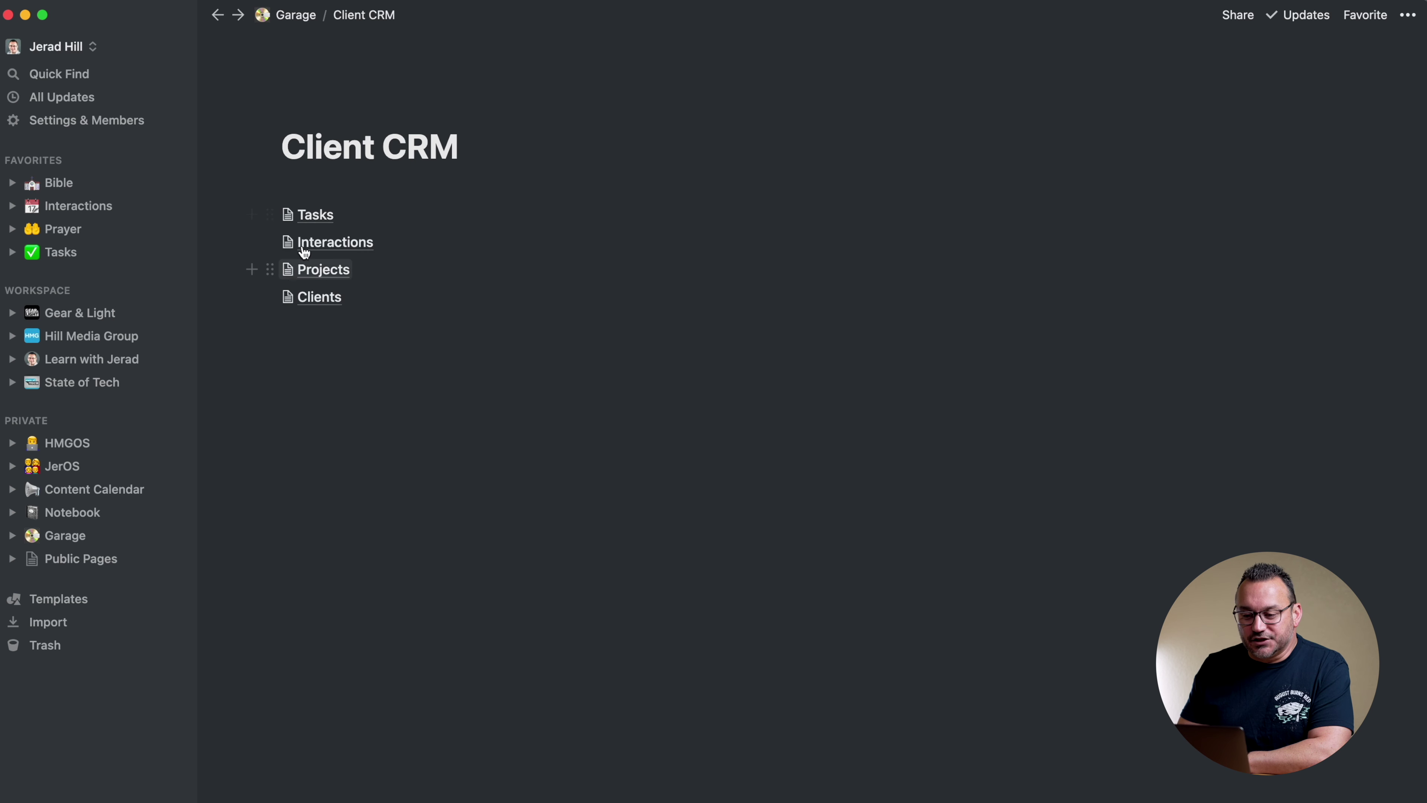
In the Interactions table, rename the related-tasks column to Tasks
click(323, 276)
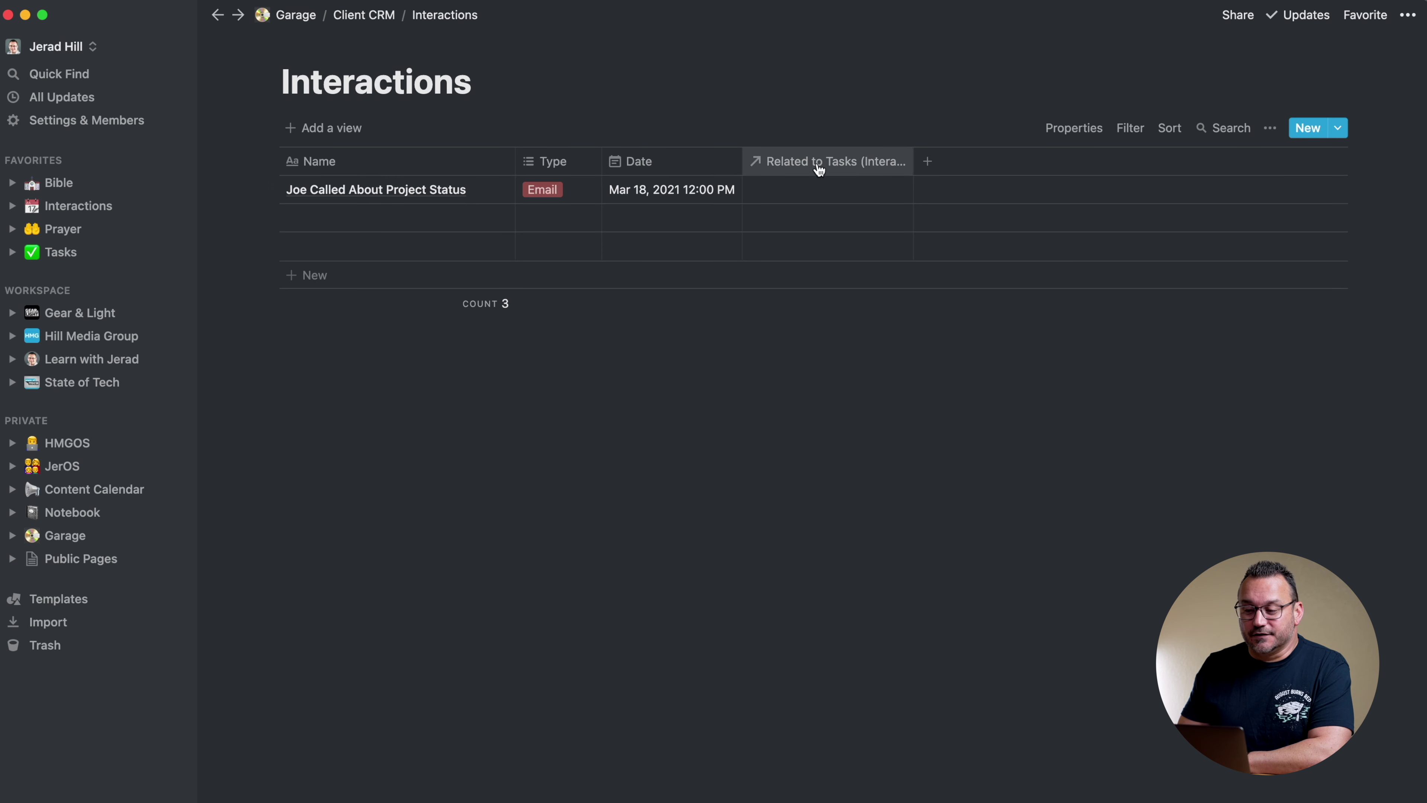
click(837, 165)
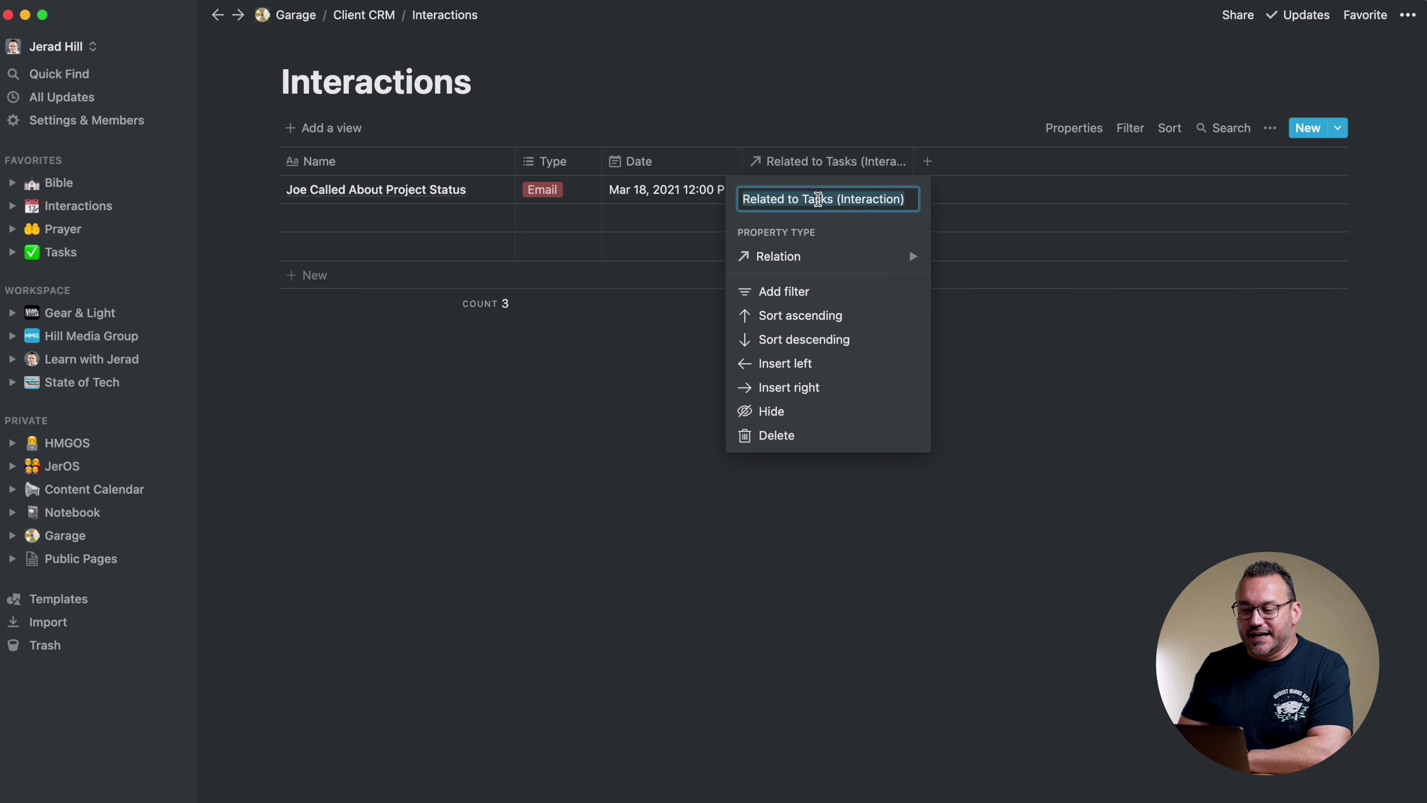
text(Tasks)
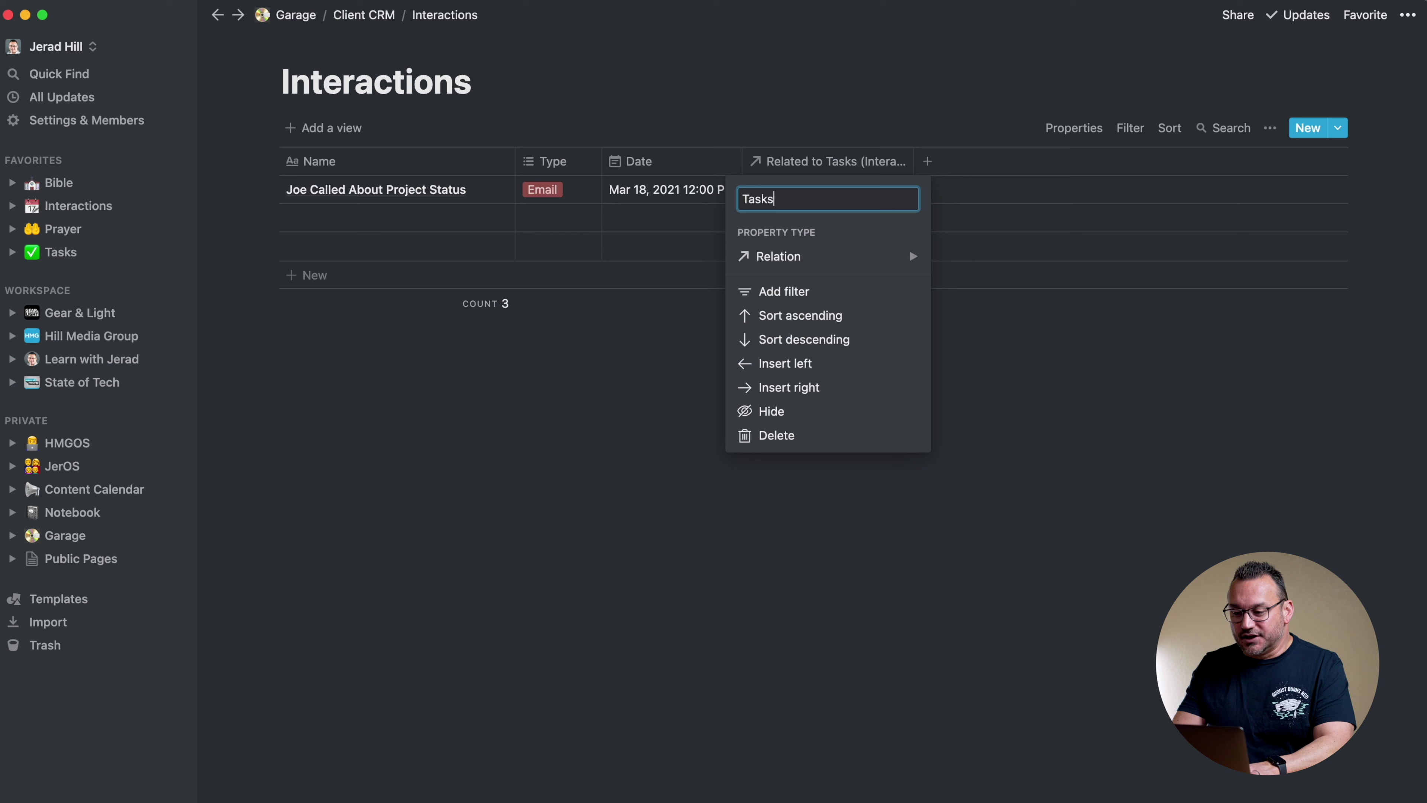
key(Return)
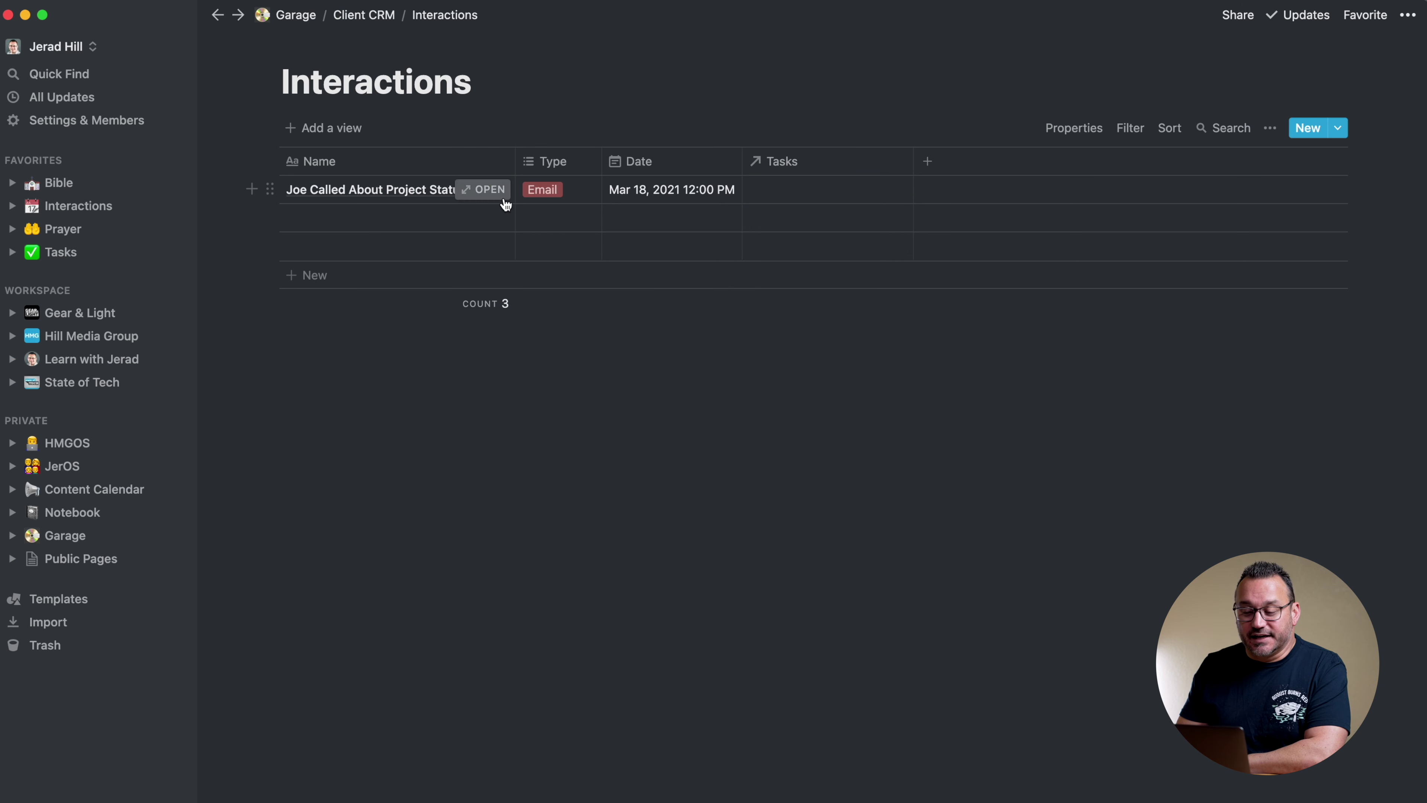
click(517, 194)
key(Escape)
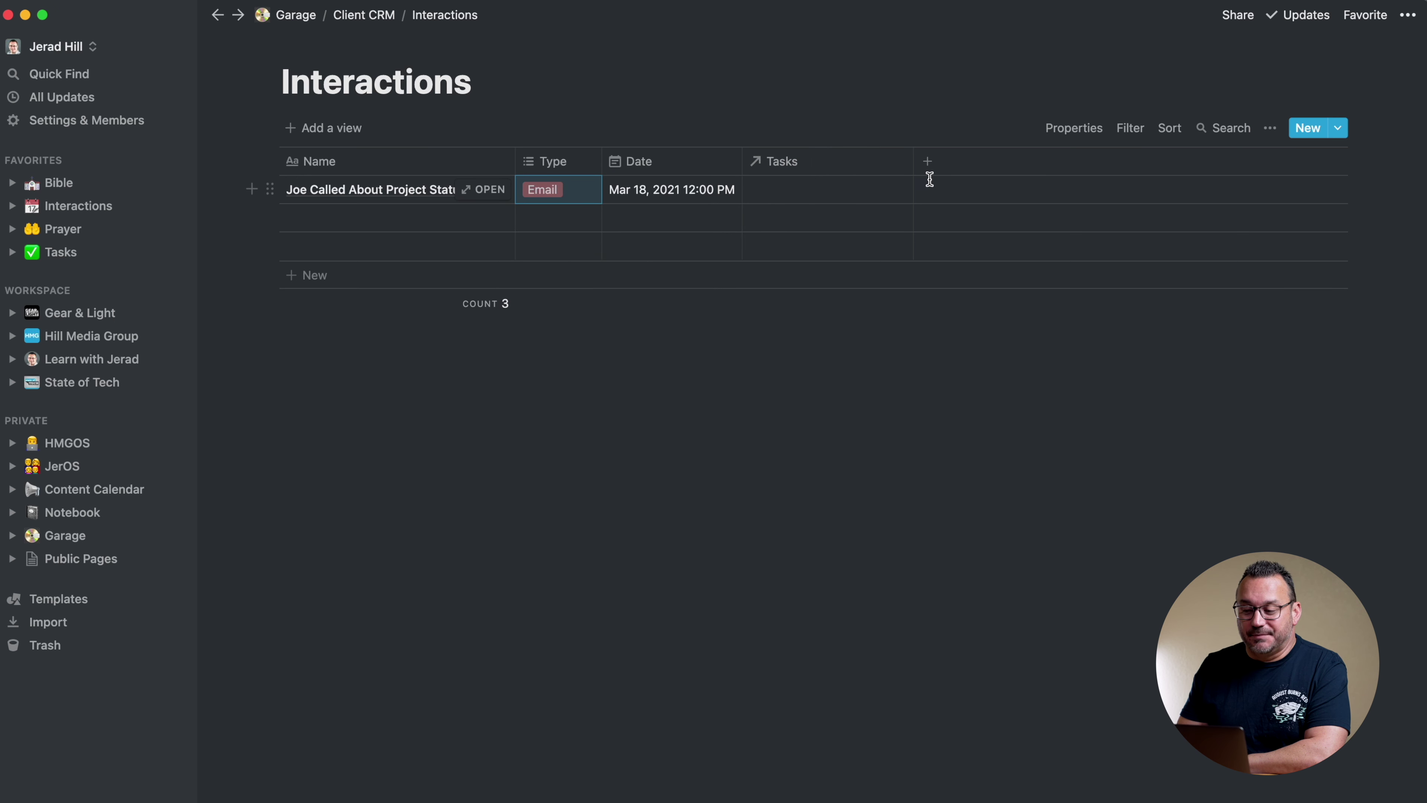
Delete the extra Column property and go back to the Client CRM page
click(927, 161)
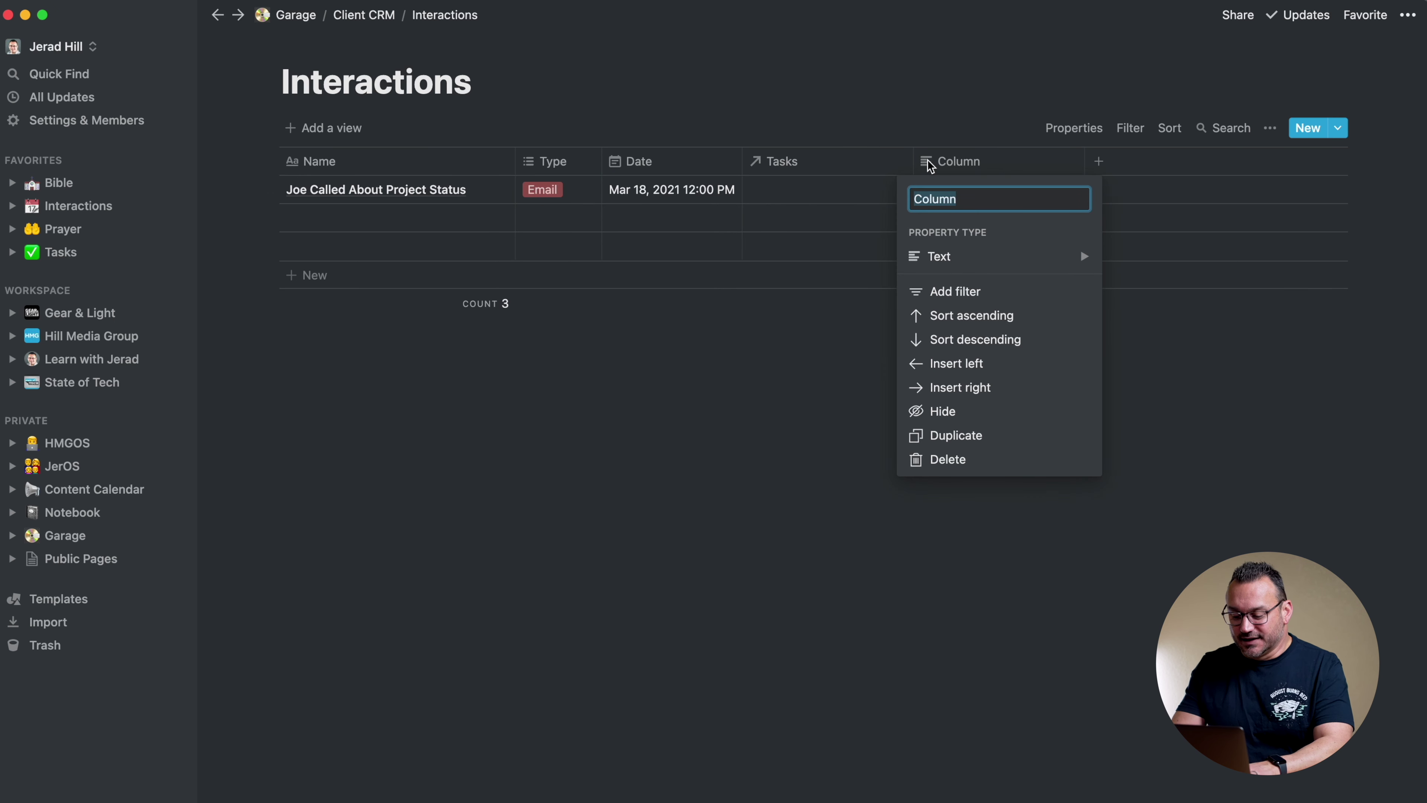
text(H)
key(BackSpace)
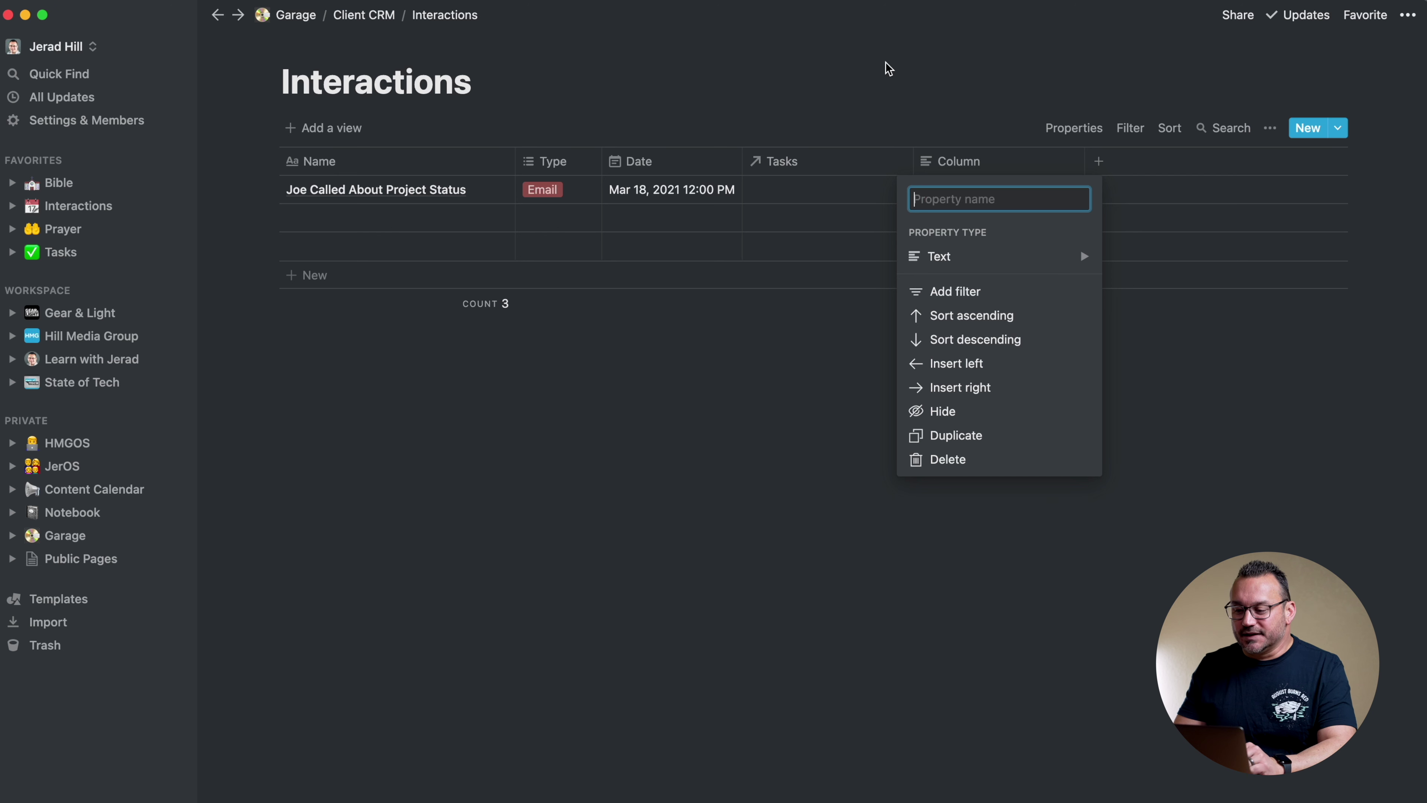
click(888, 67)
click(962, 161)
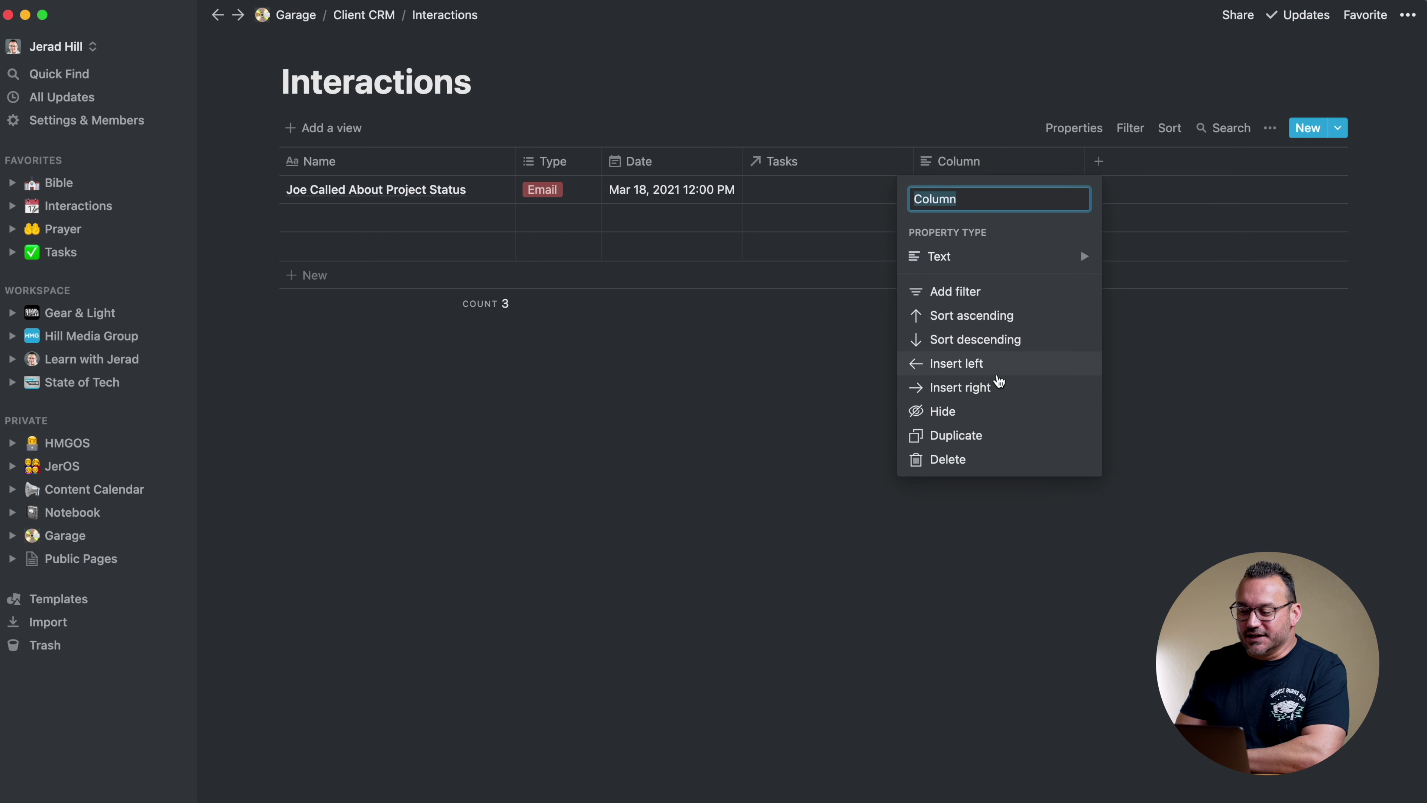
click(949, 459)
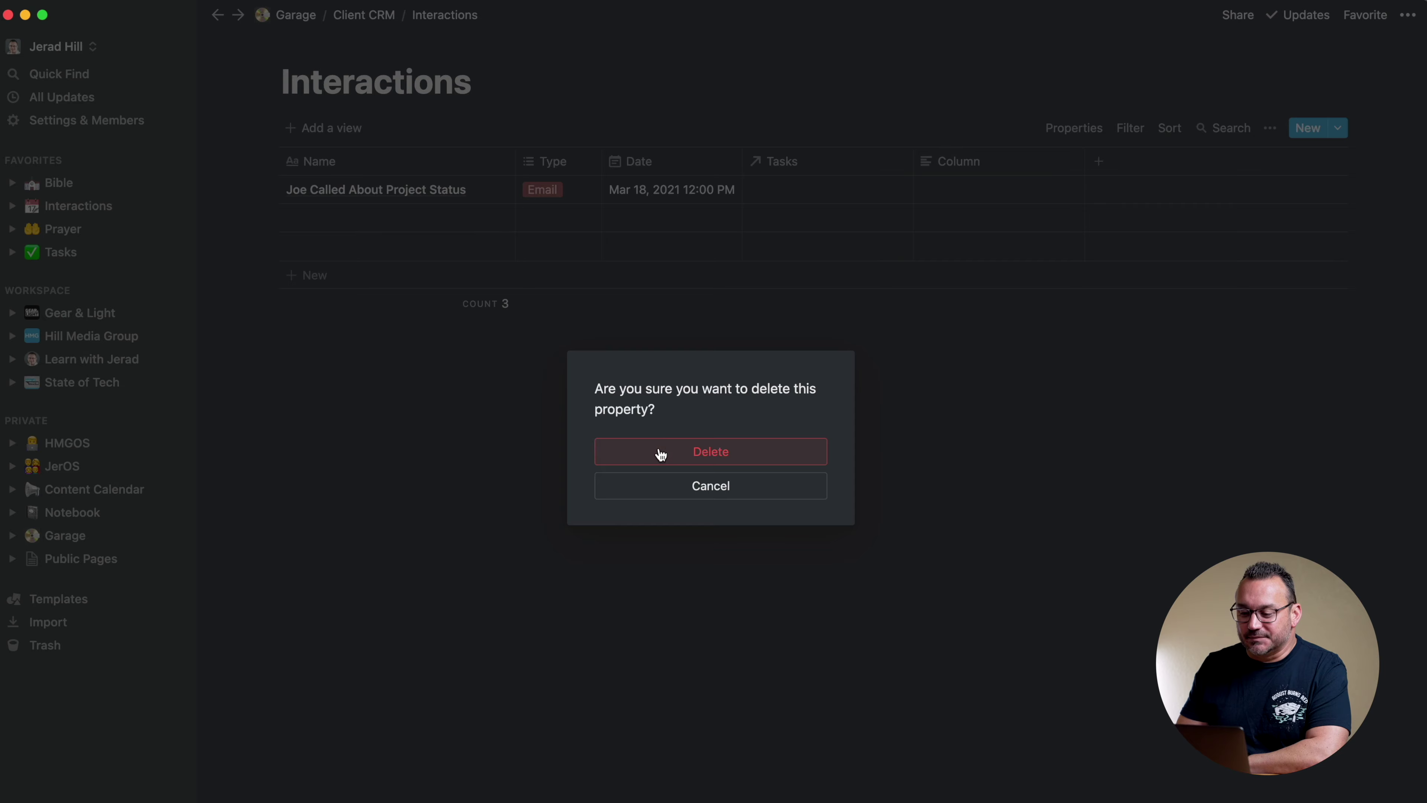
click(663, 456)
click(362, 23)
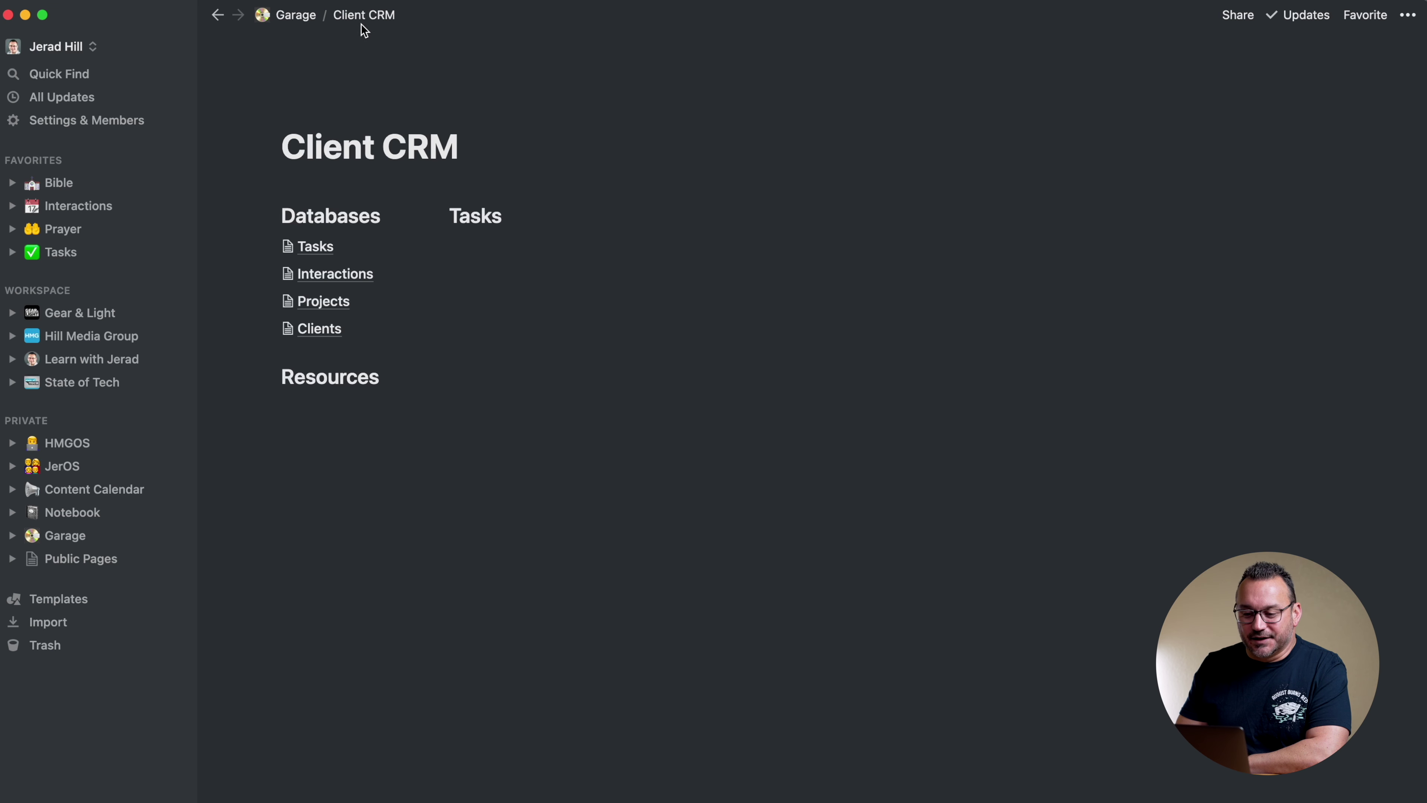
Rename the related-tasks column in the Projects database to Tasks
click(311, 302)
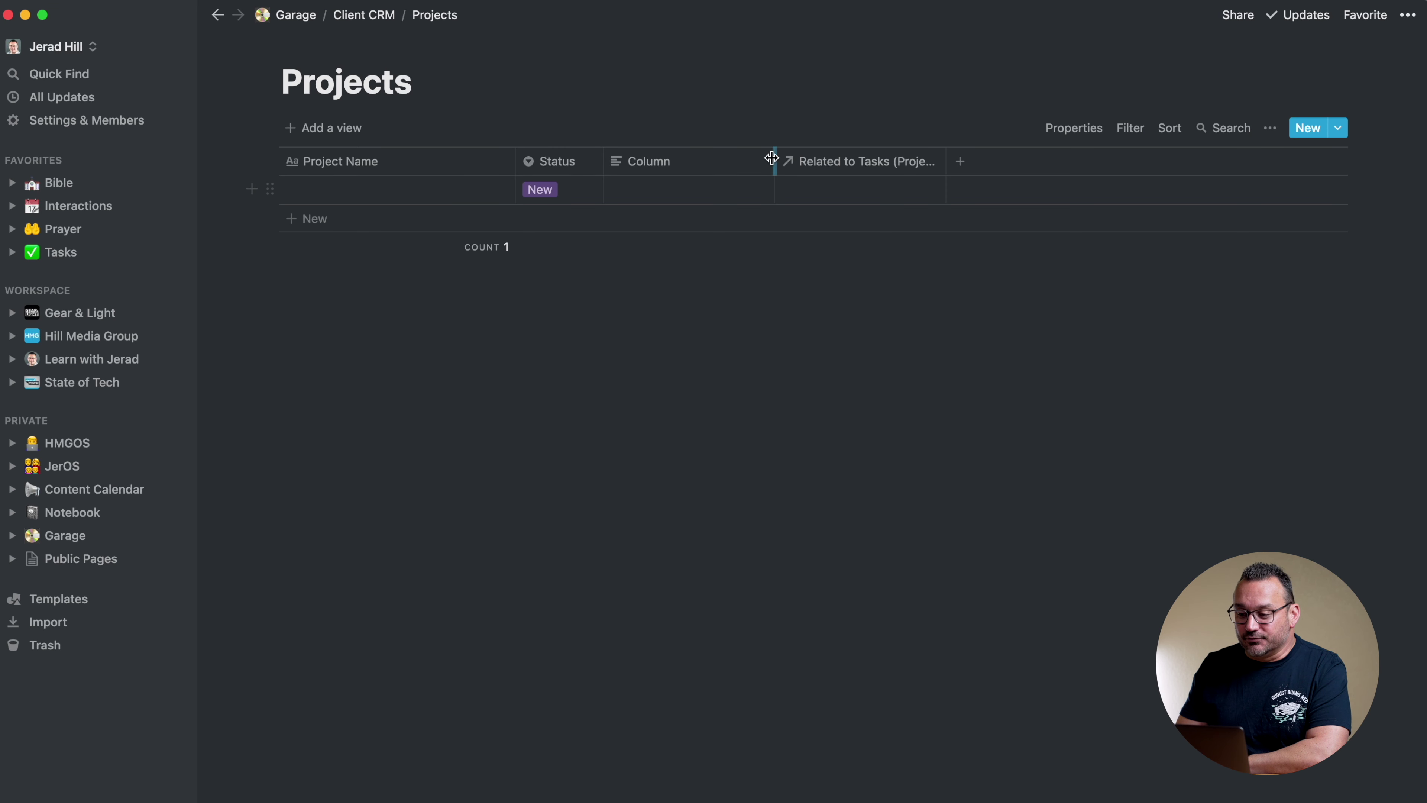
click(838, 166)
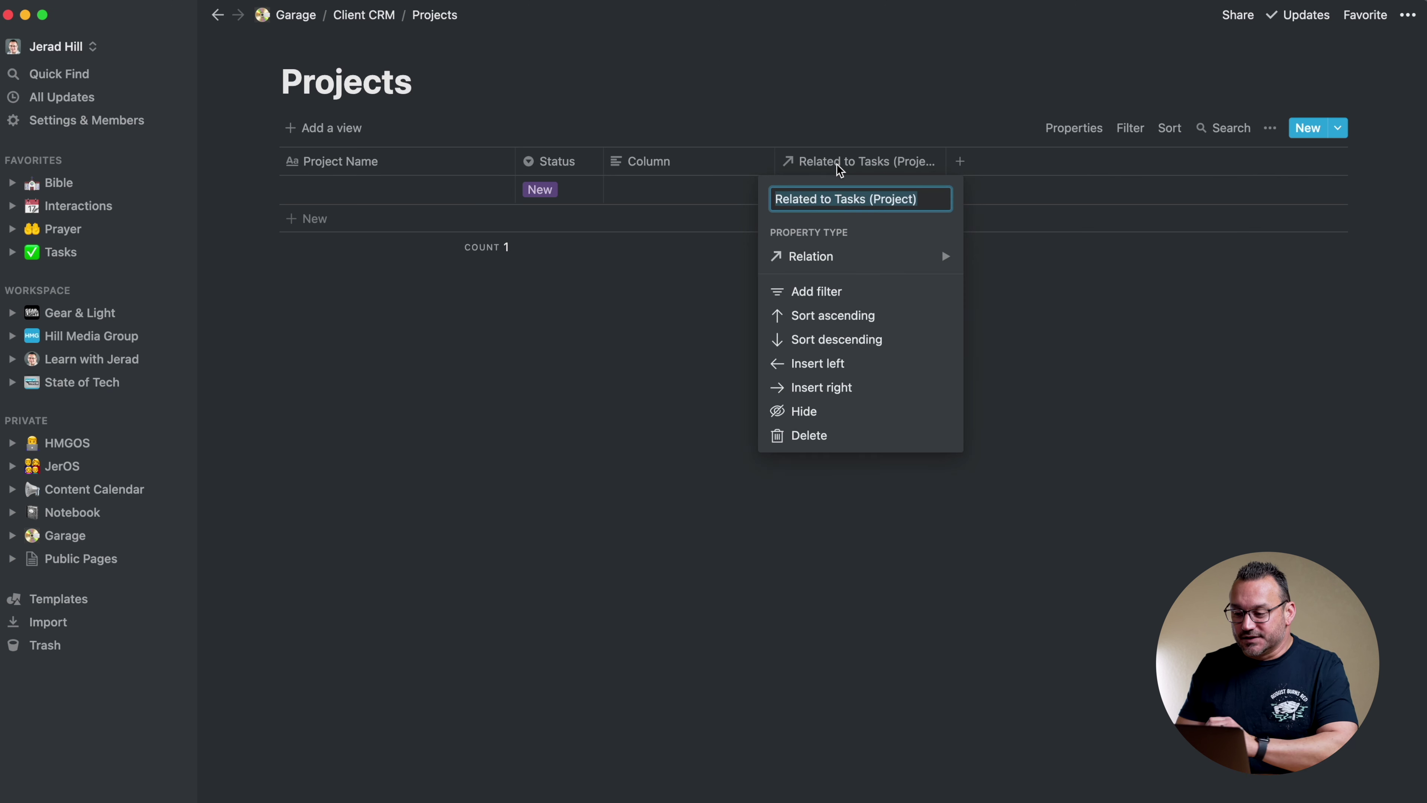
text(Tasks)
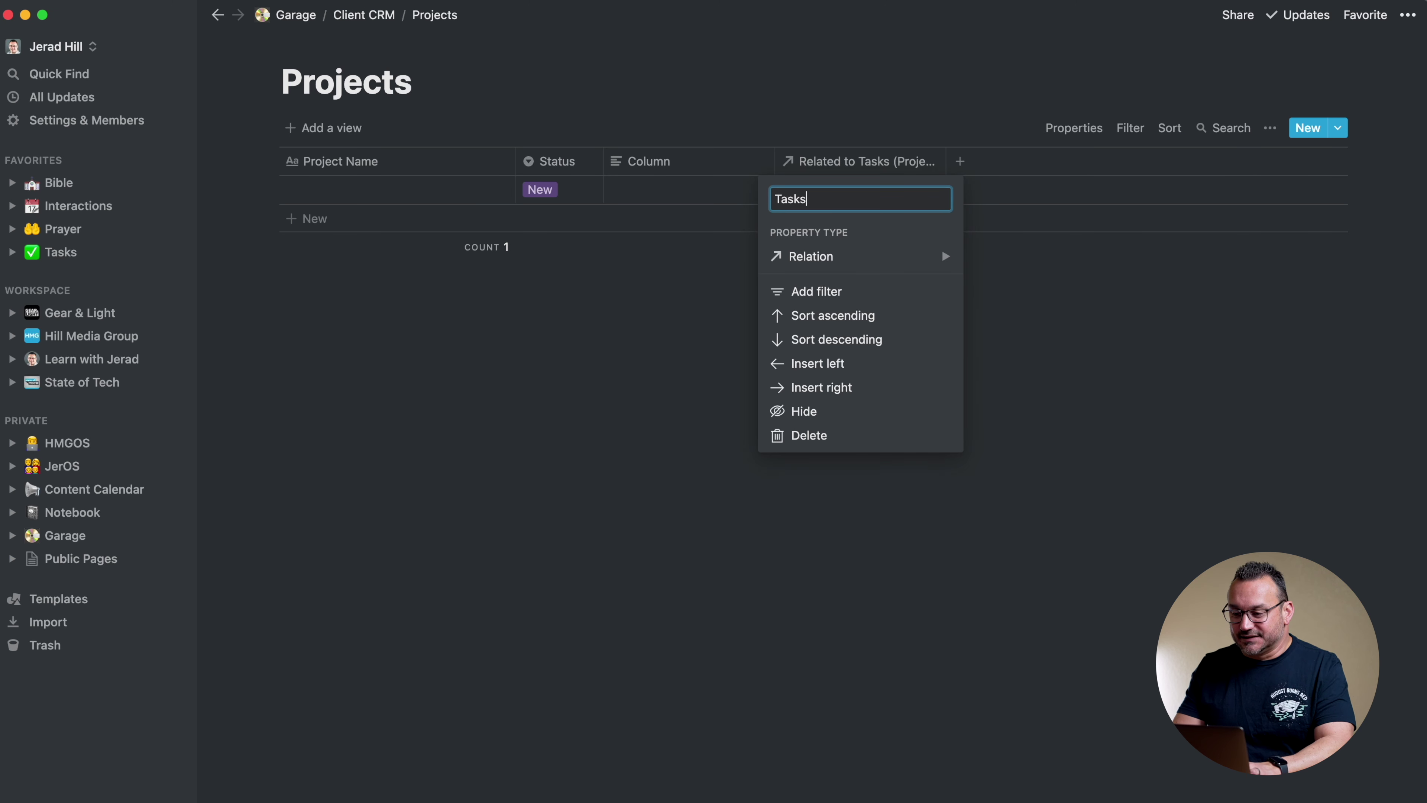
key(Return)
click(371, 15)
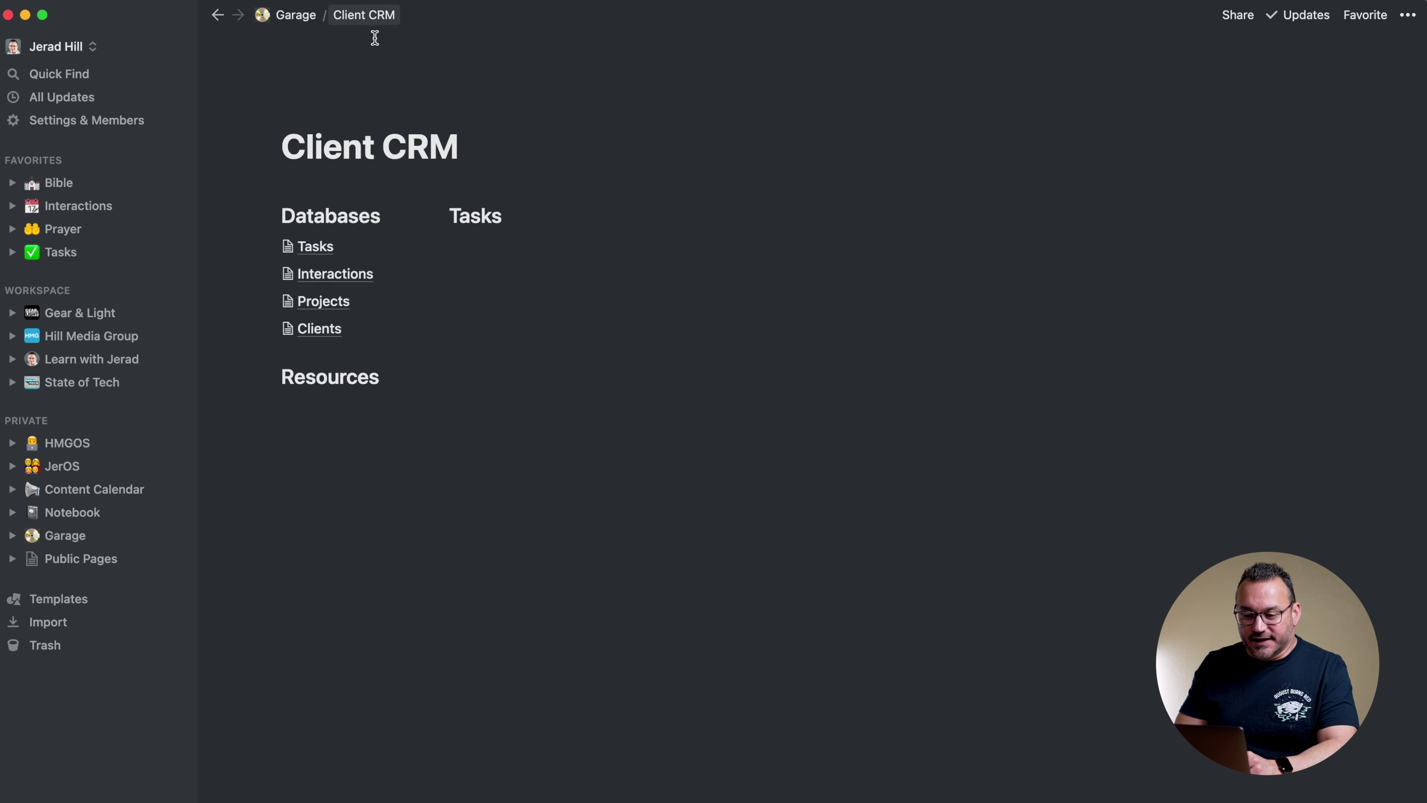
Rename the related-tasks column in the Clients table to Tasks and narrow it slightly
click(324, 326)
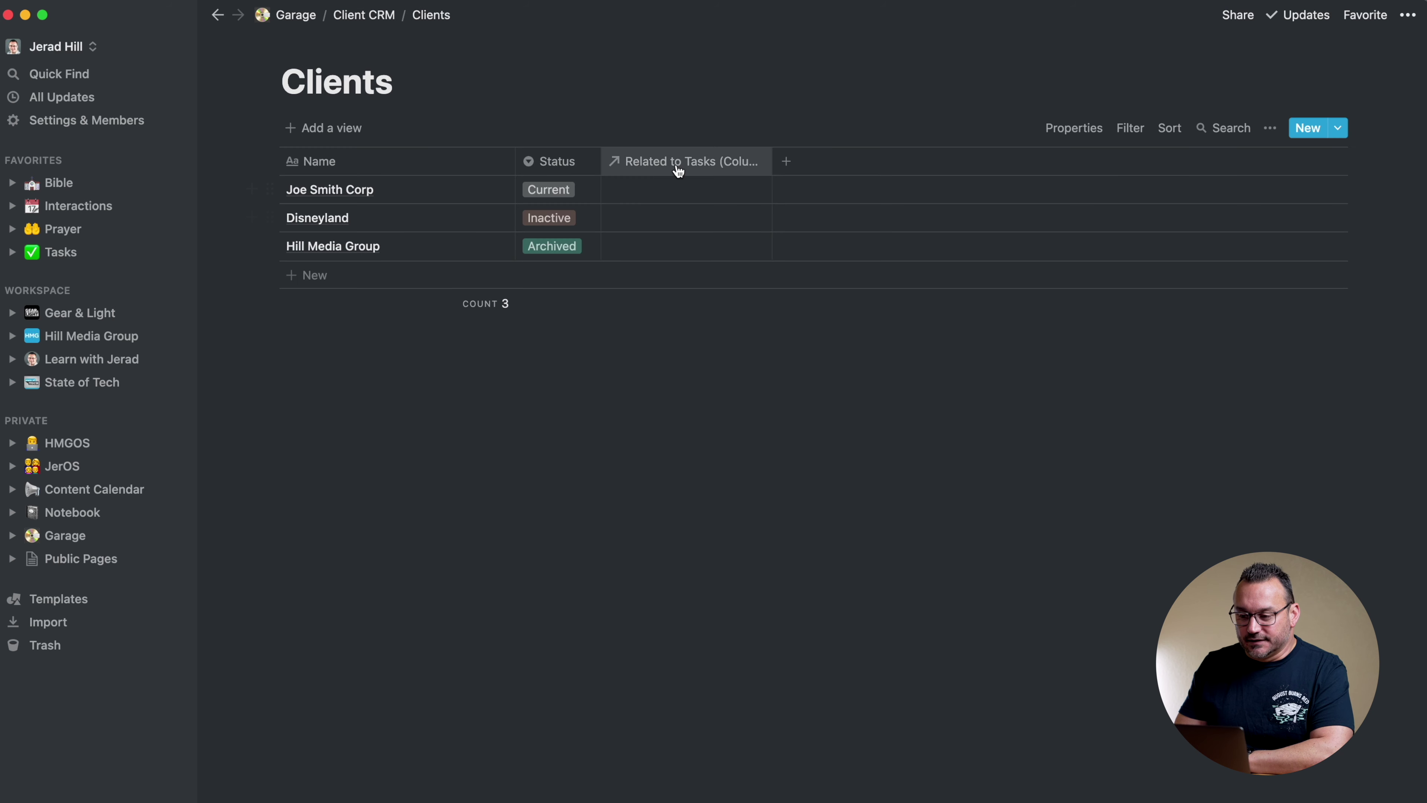
click(676, 164)
text(Tasks)
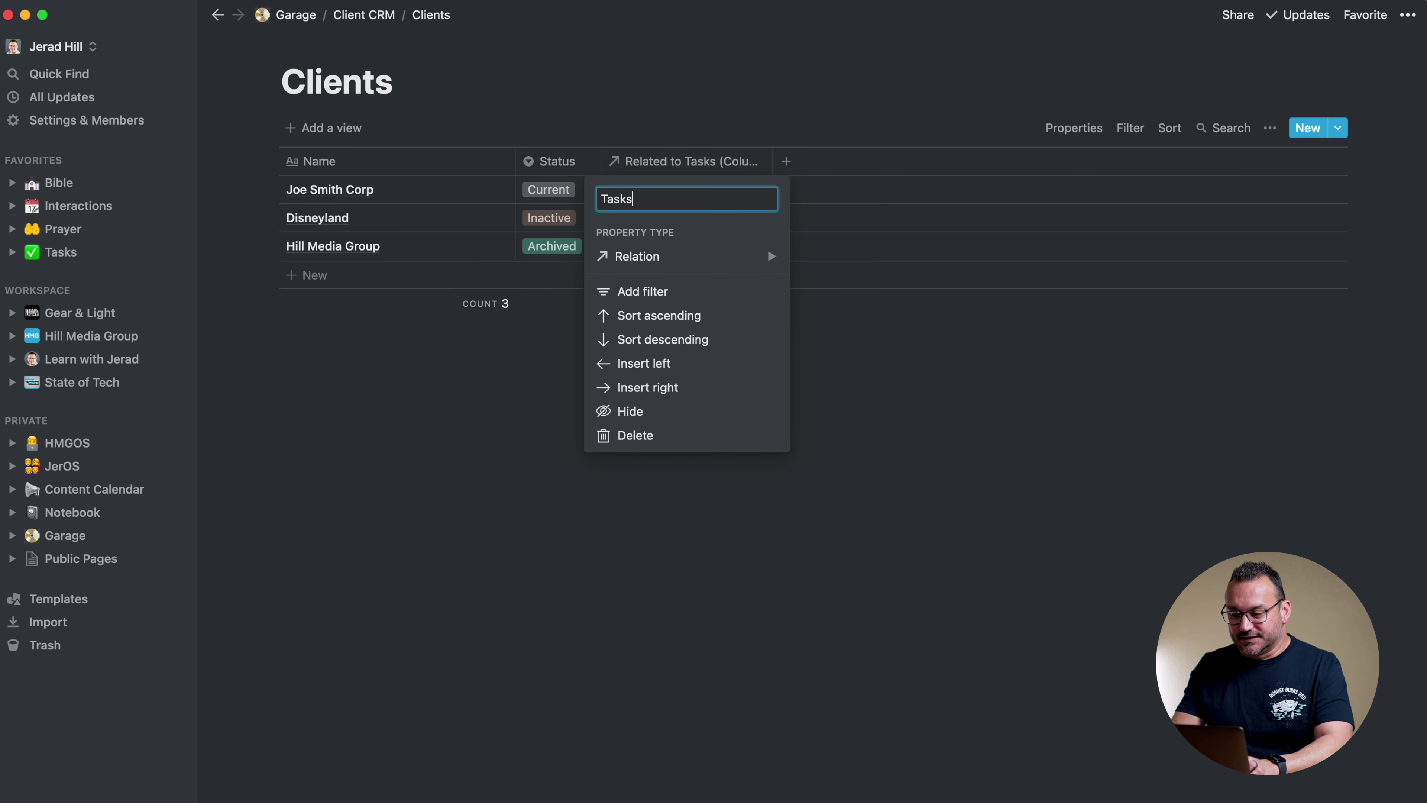
key(Return)
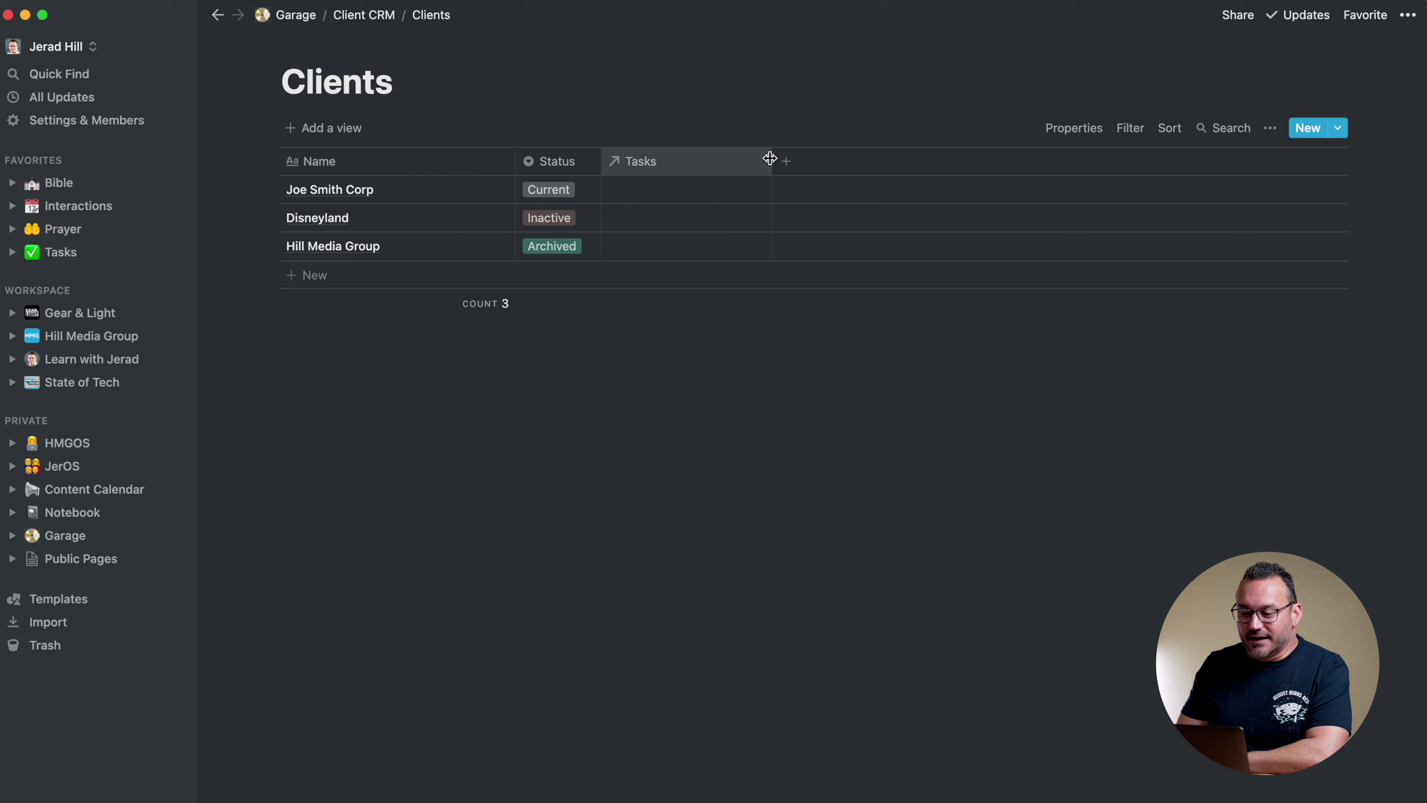
drag(772, 161, 762, 163)
Add a Projects column to Clients as a relation to the Client CRM Projects database
click(778, 161)
text(Pr)
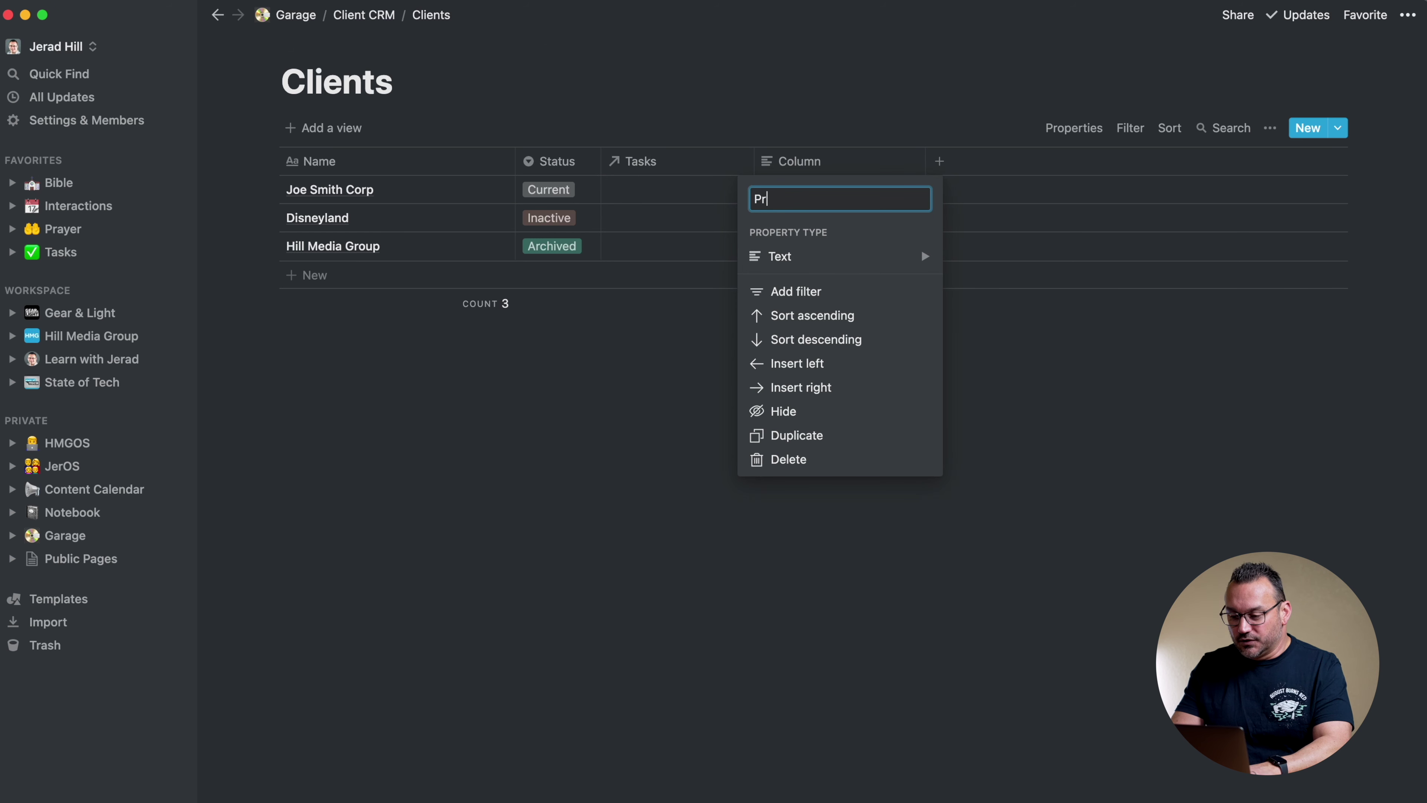
text(oje)
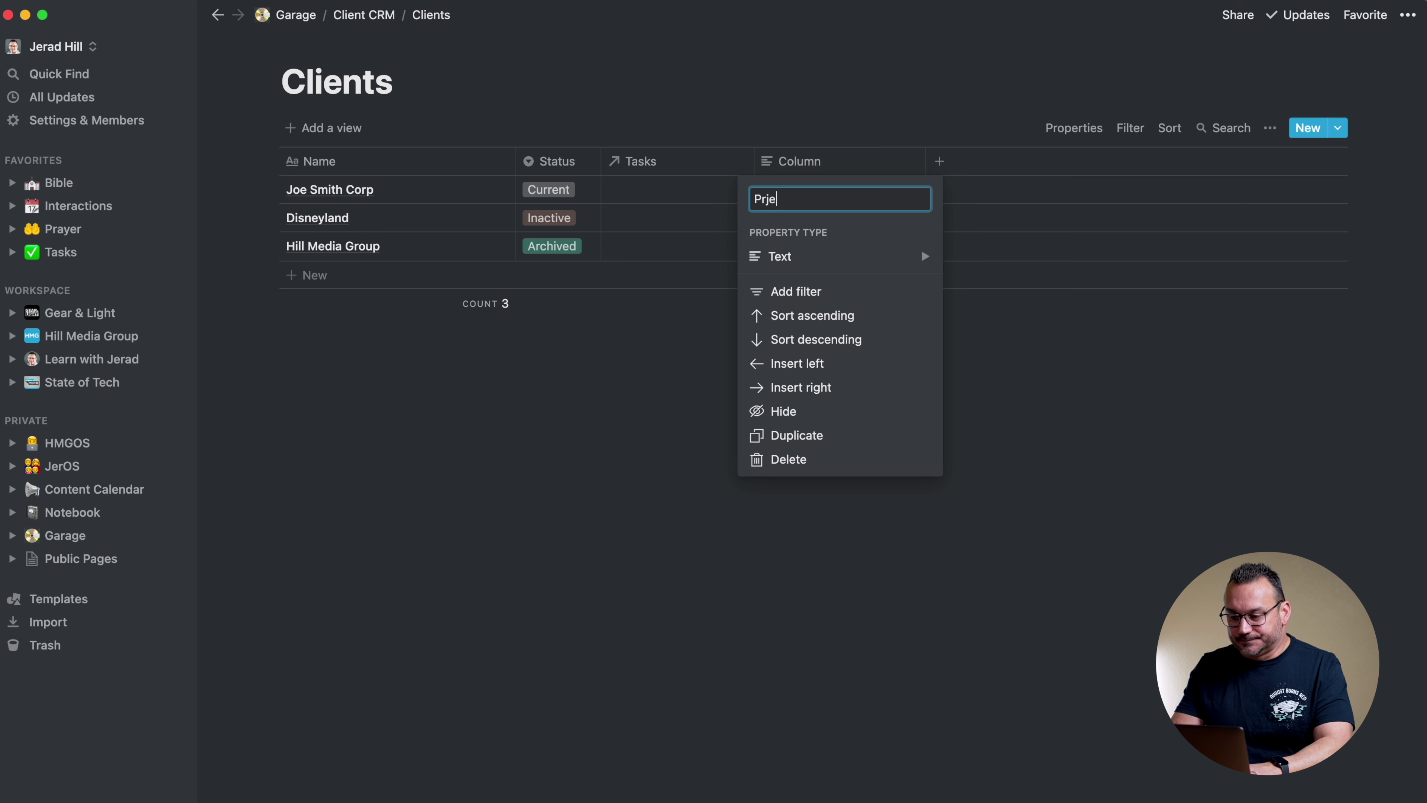
key(BackSpace)
key(BackSpace)
key(BackSpace)
text(ojects)
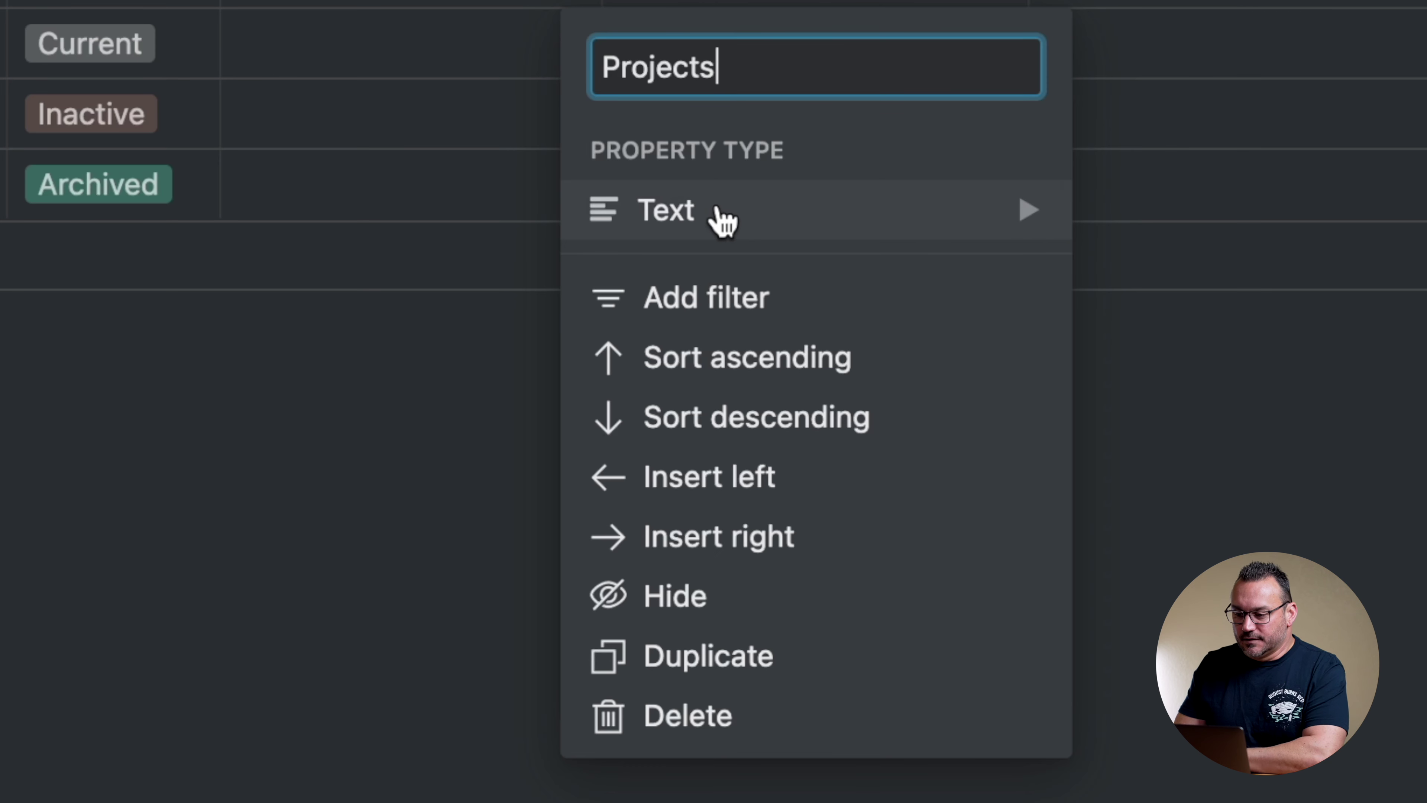
mouse_move(723, 222)
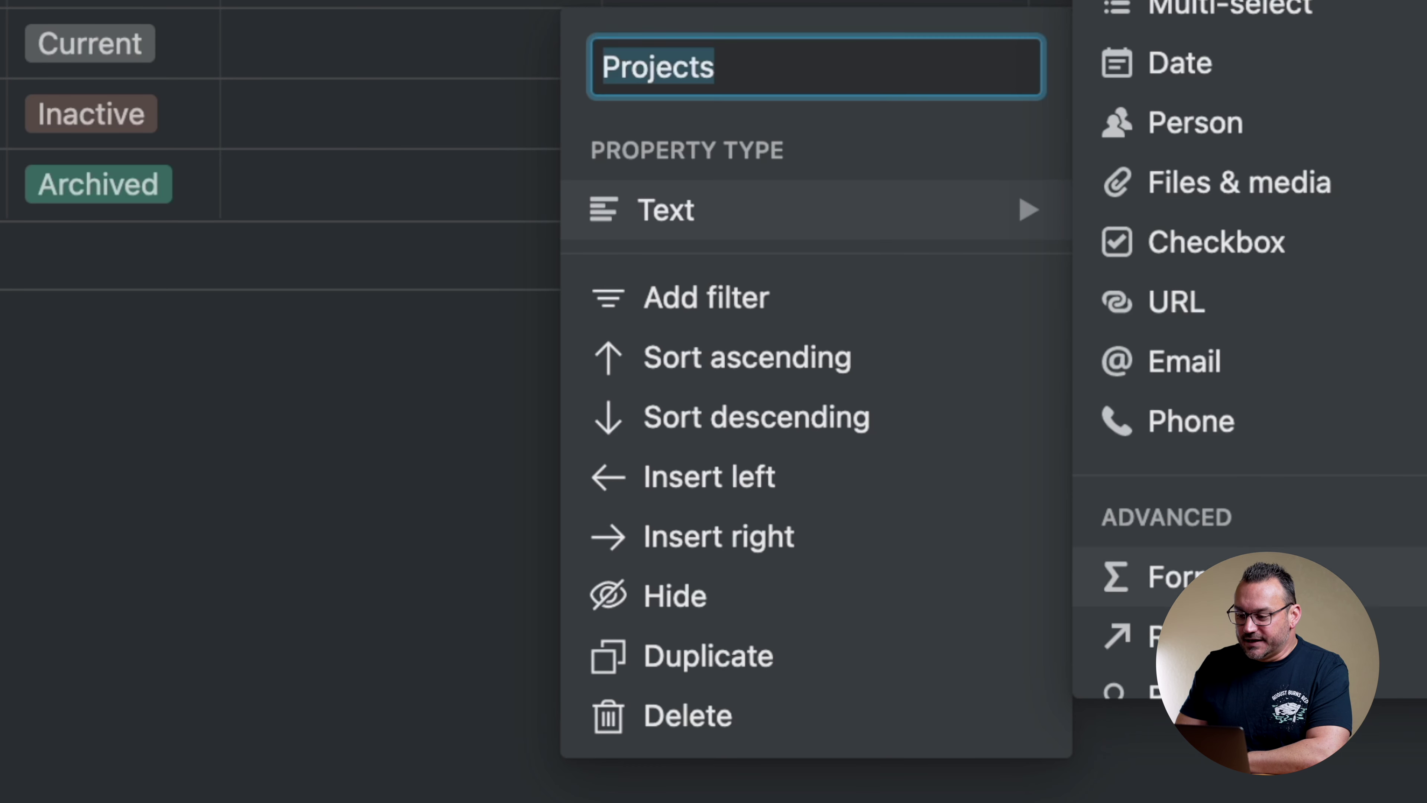
click(1227, 637)
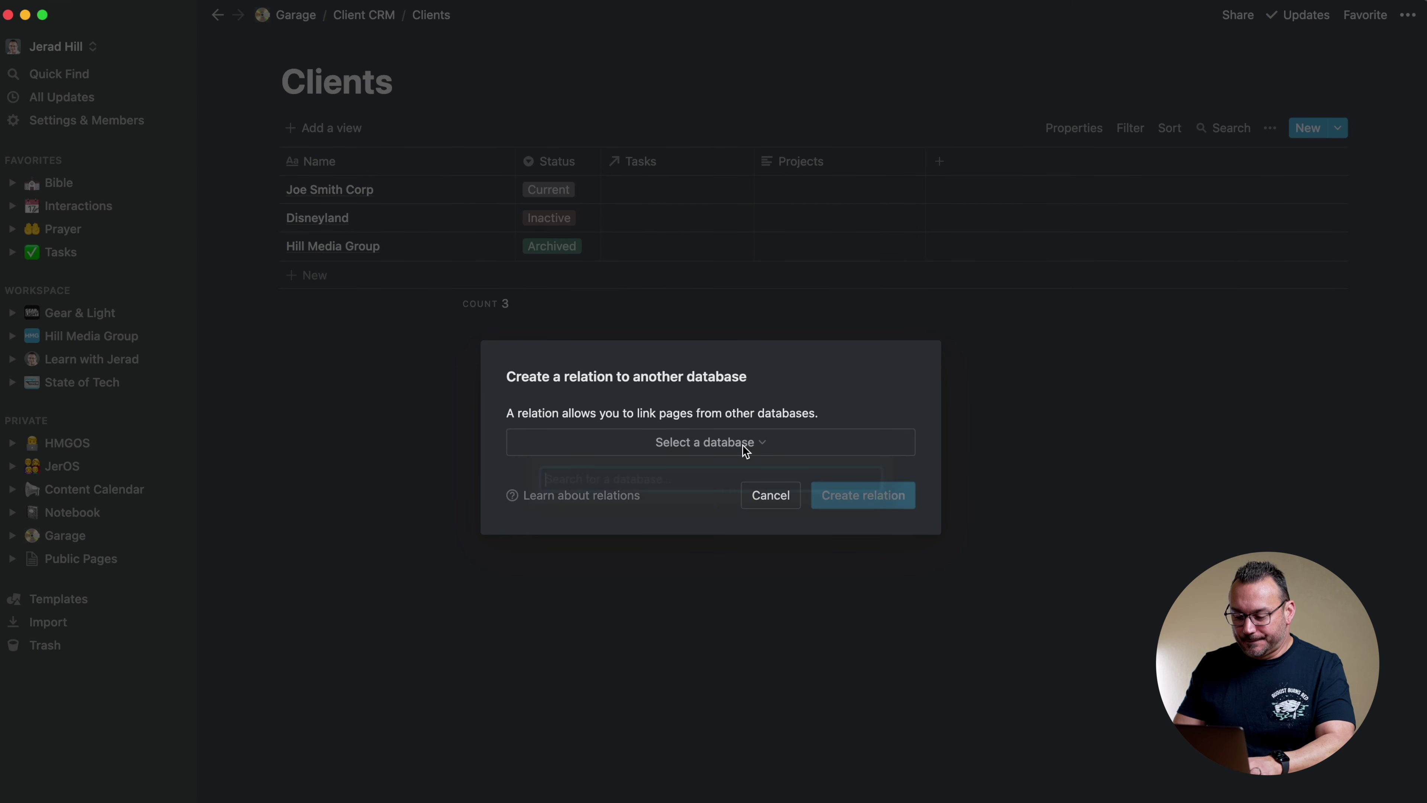
click(743, 445)
text(project)
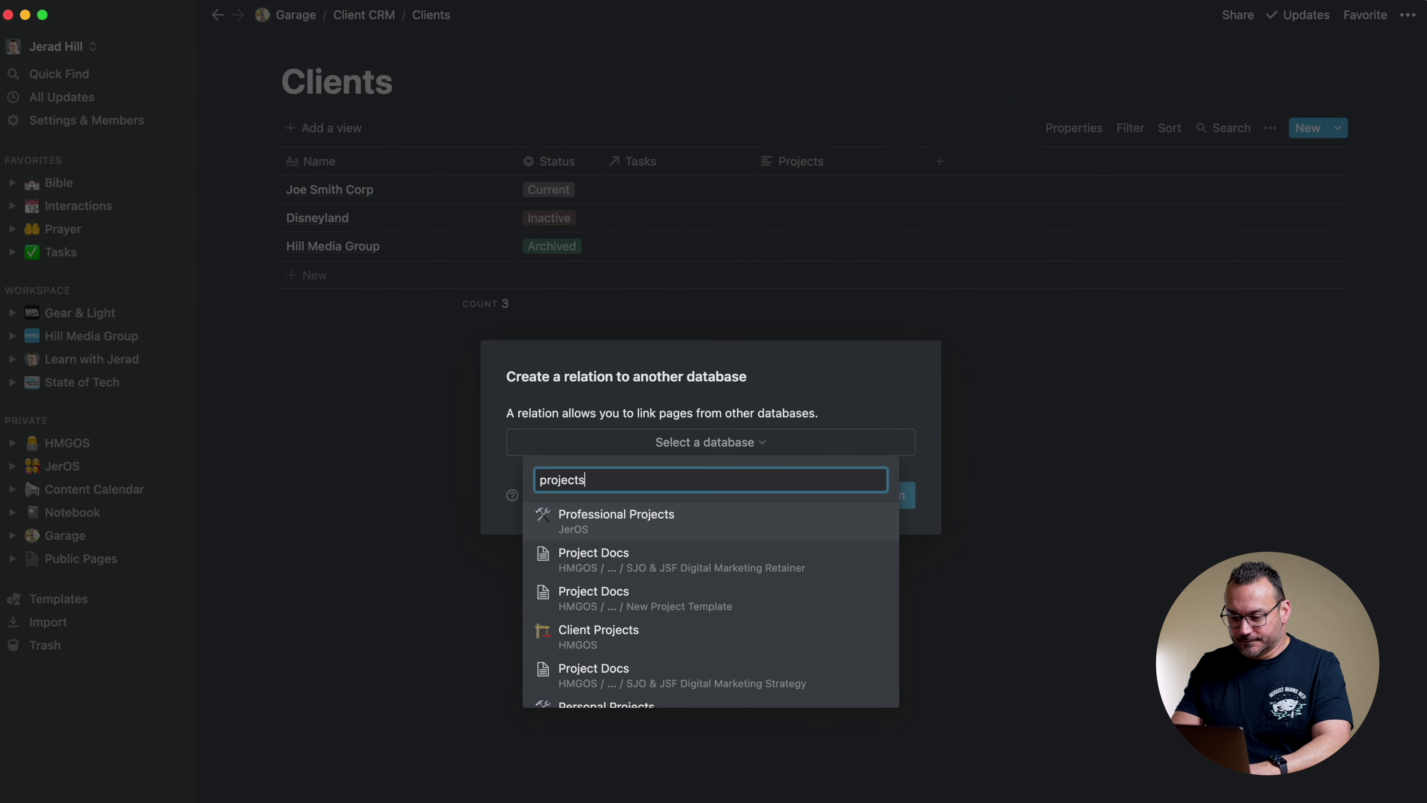
text(s)
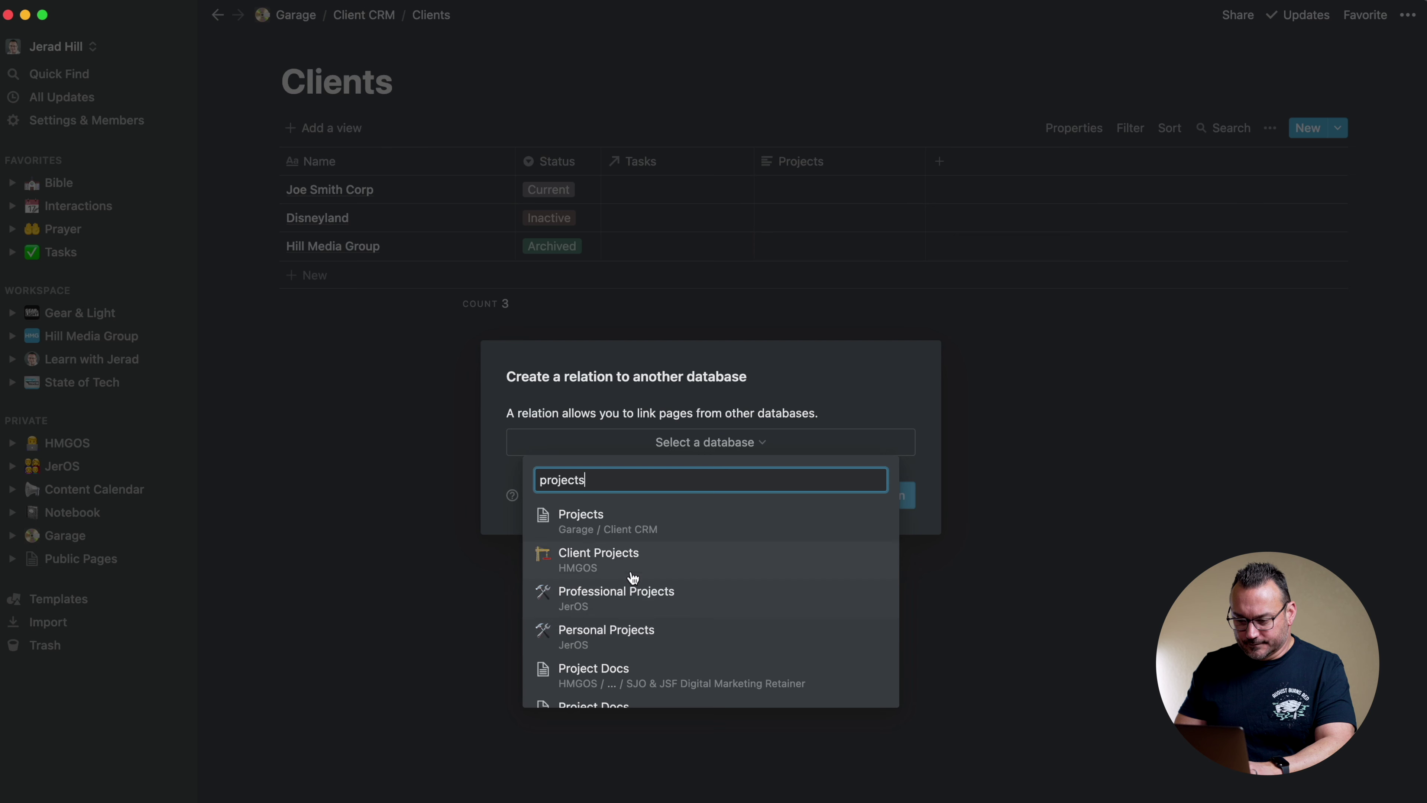
click(635, 523)
click(864, 495)
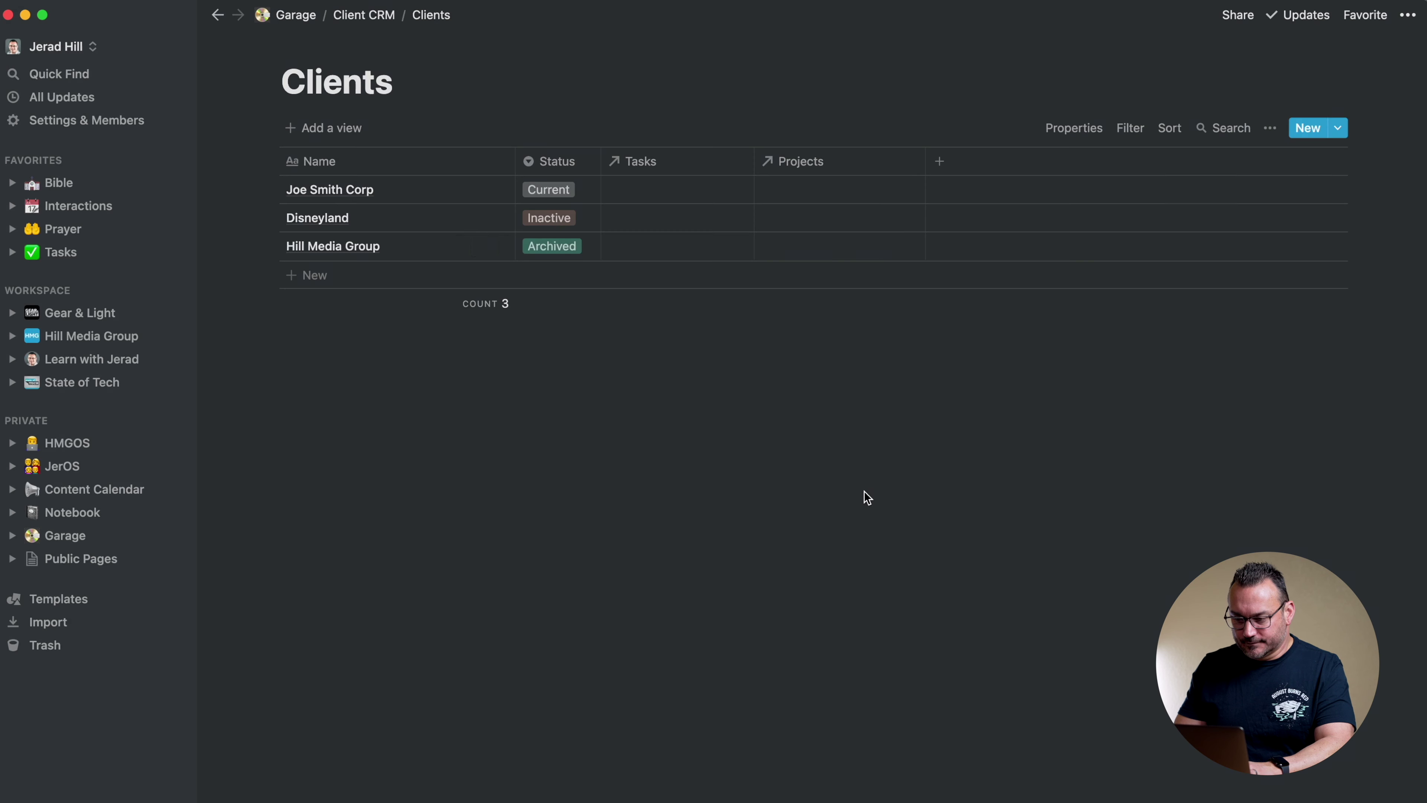
Add an Interactions relation column linked to the Interactions database and move it after Status
click(941, 162)
text(Interactions)
mouse_move(1072, 259)
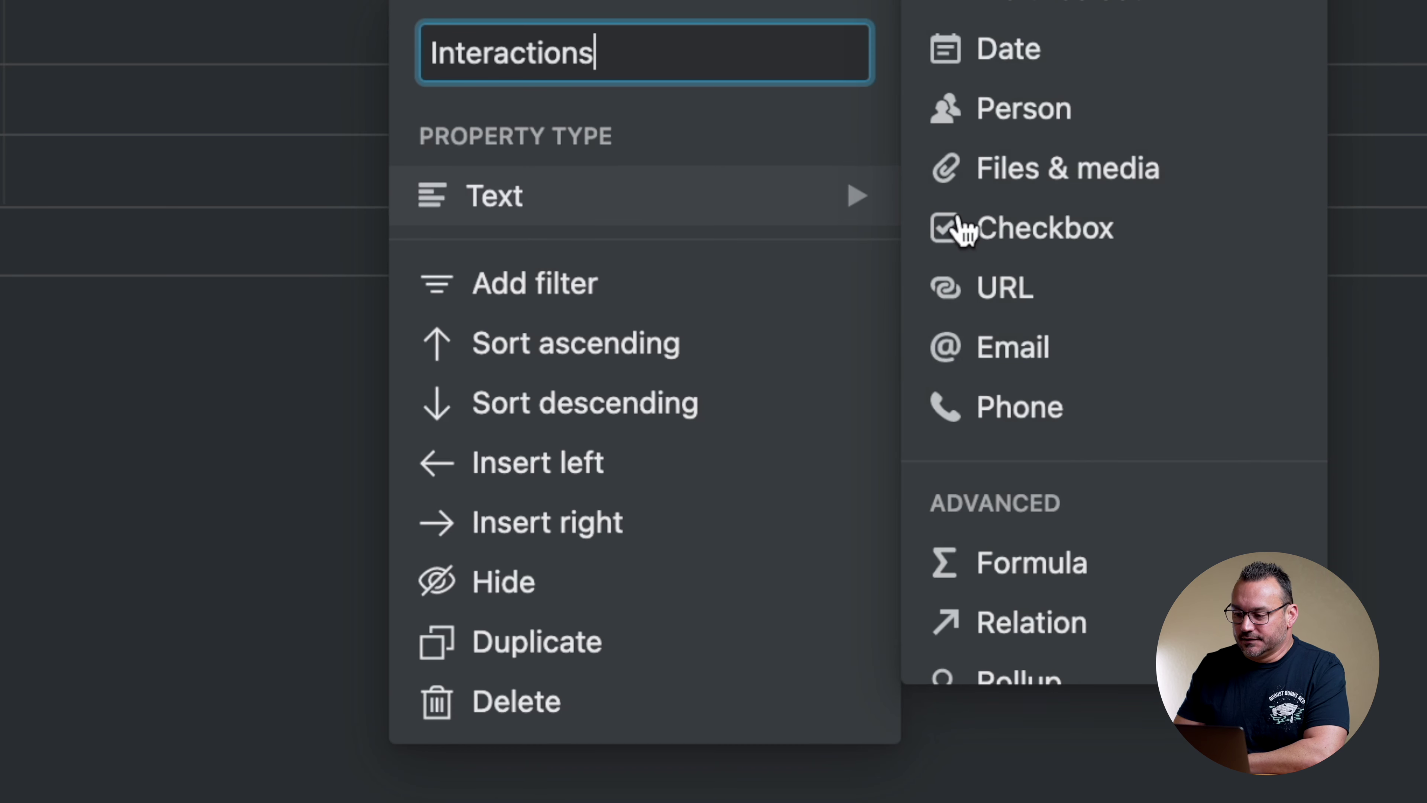
click(1026, 641)
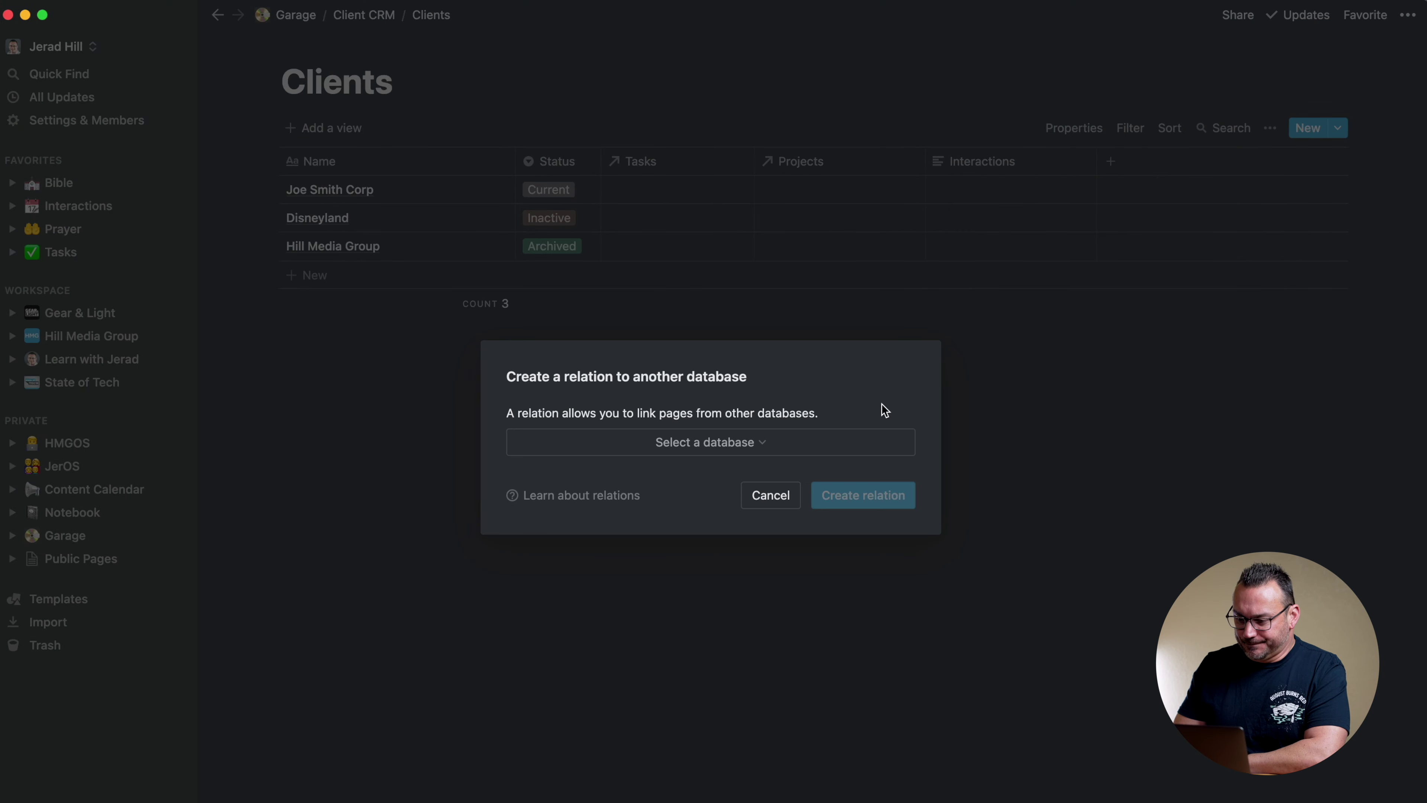
click(741, 444)
text(interac)
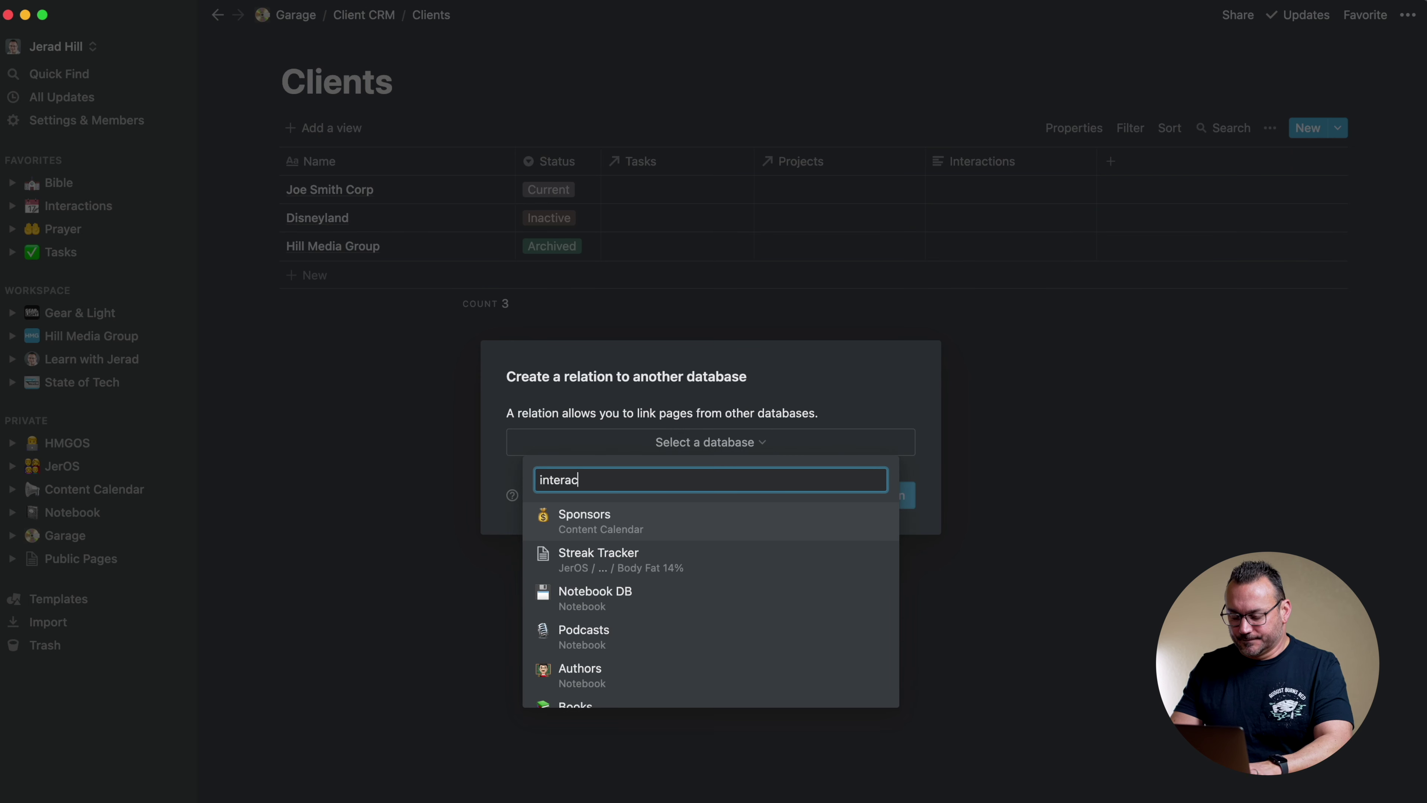
click(633, 595)
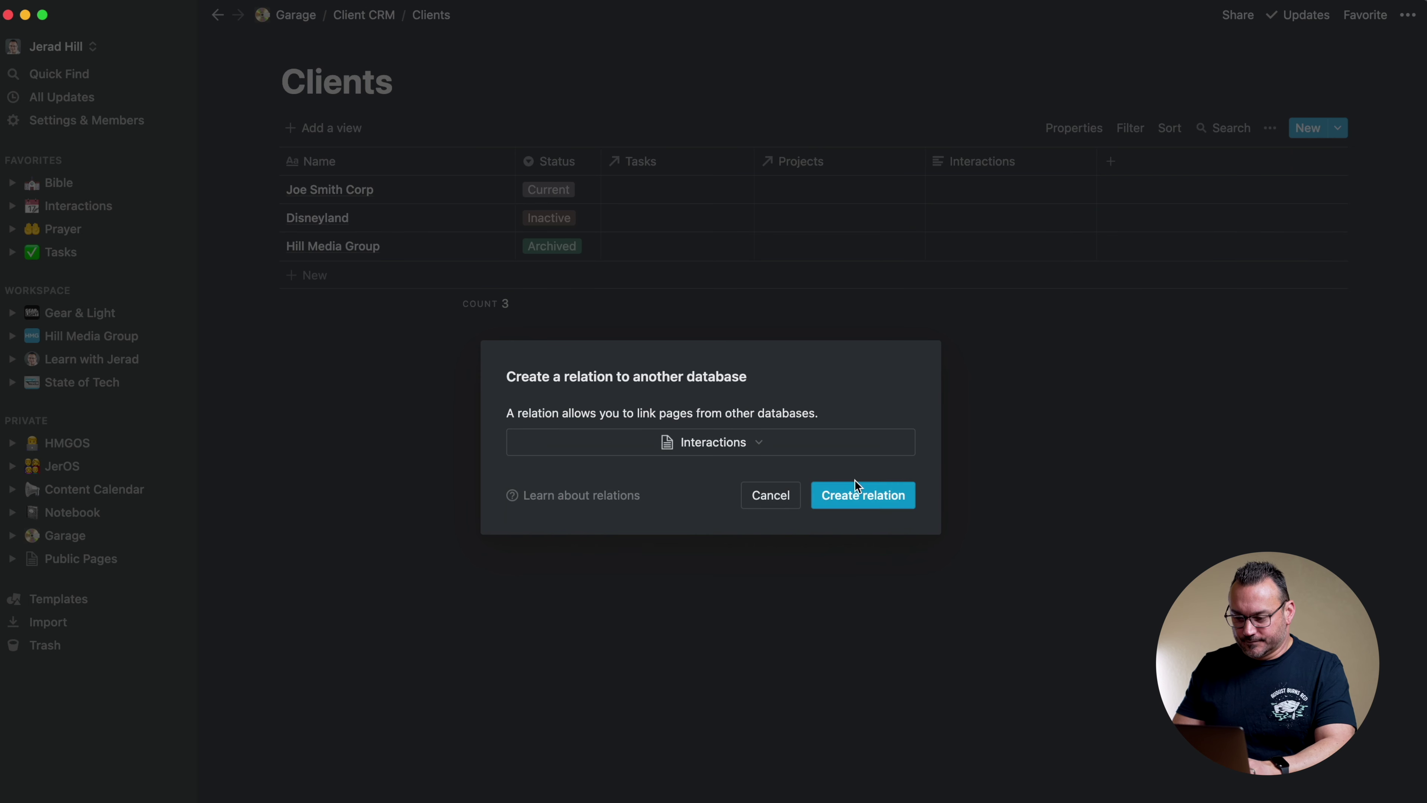
click(853, 490)
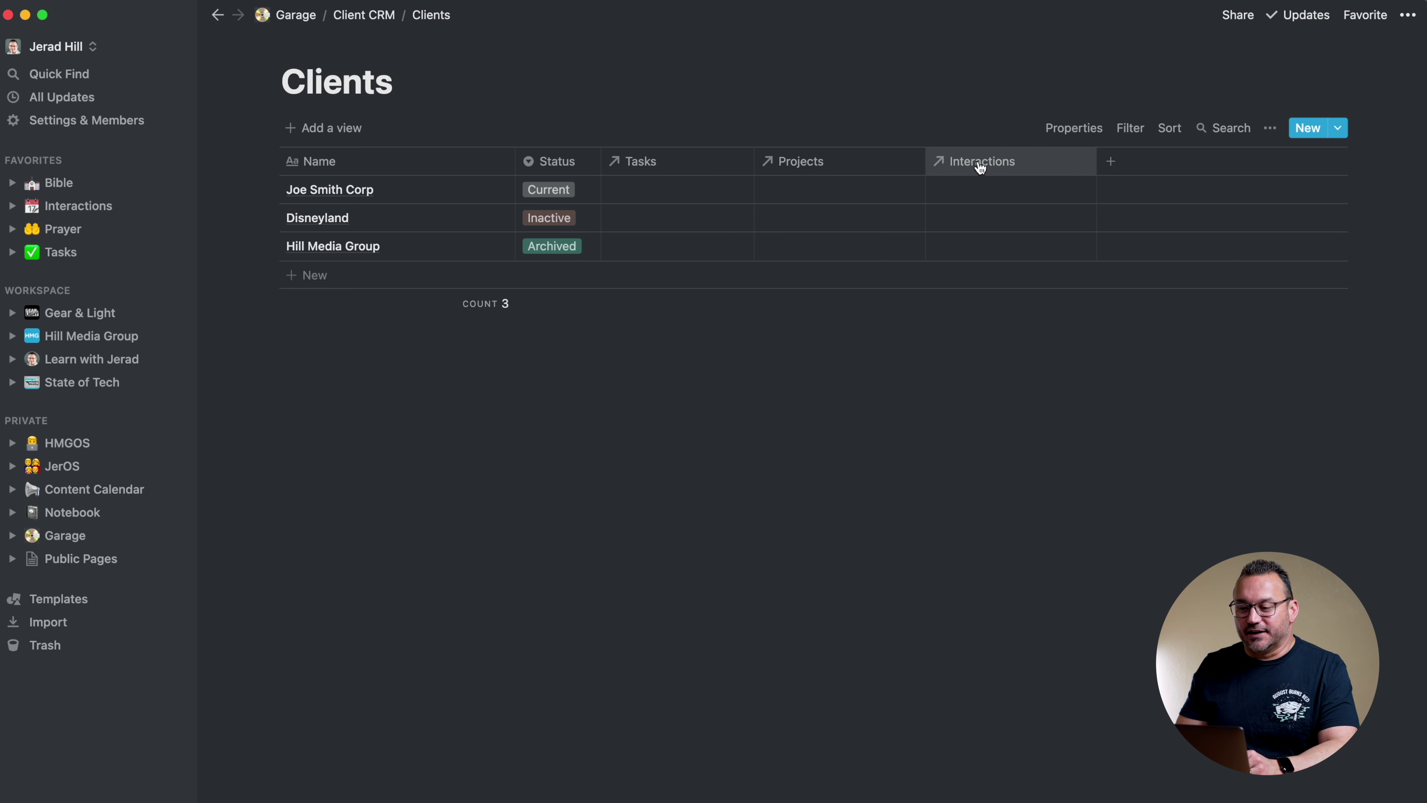
drag(990, 168, 763, 157)
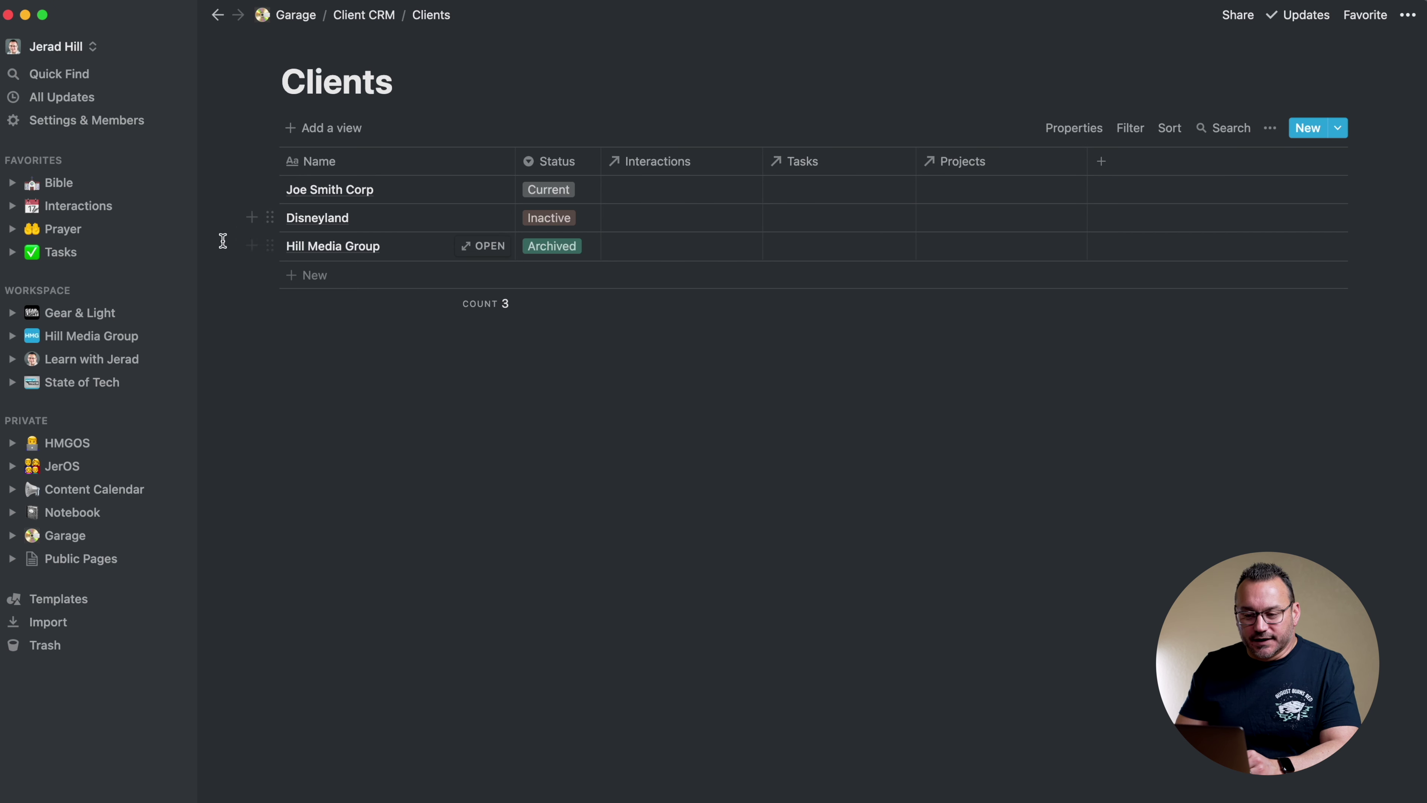
Rename the linked-client column in the Interactions database to Interactions
click(375, 17)
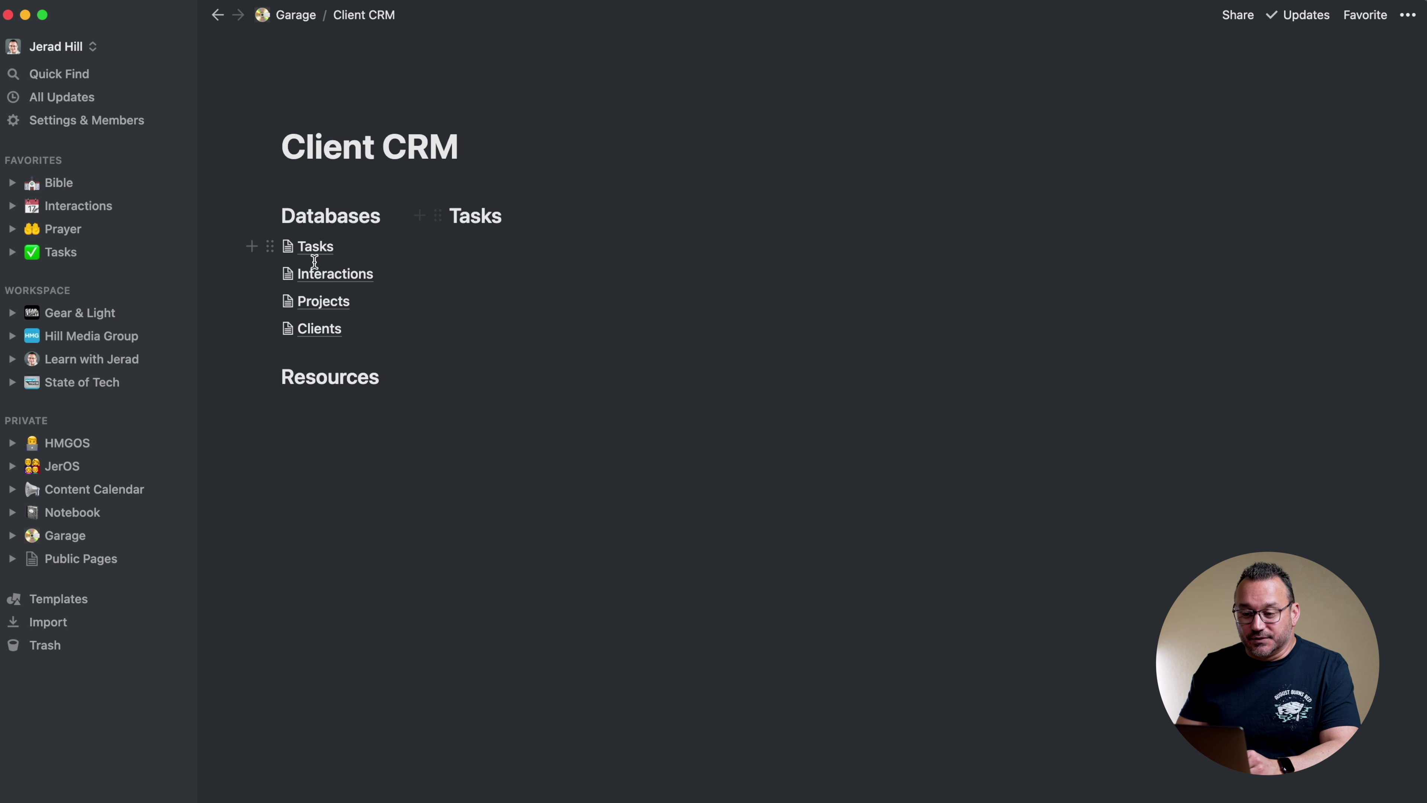
click(316, 246)
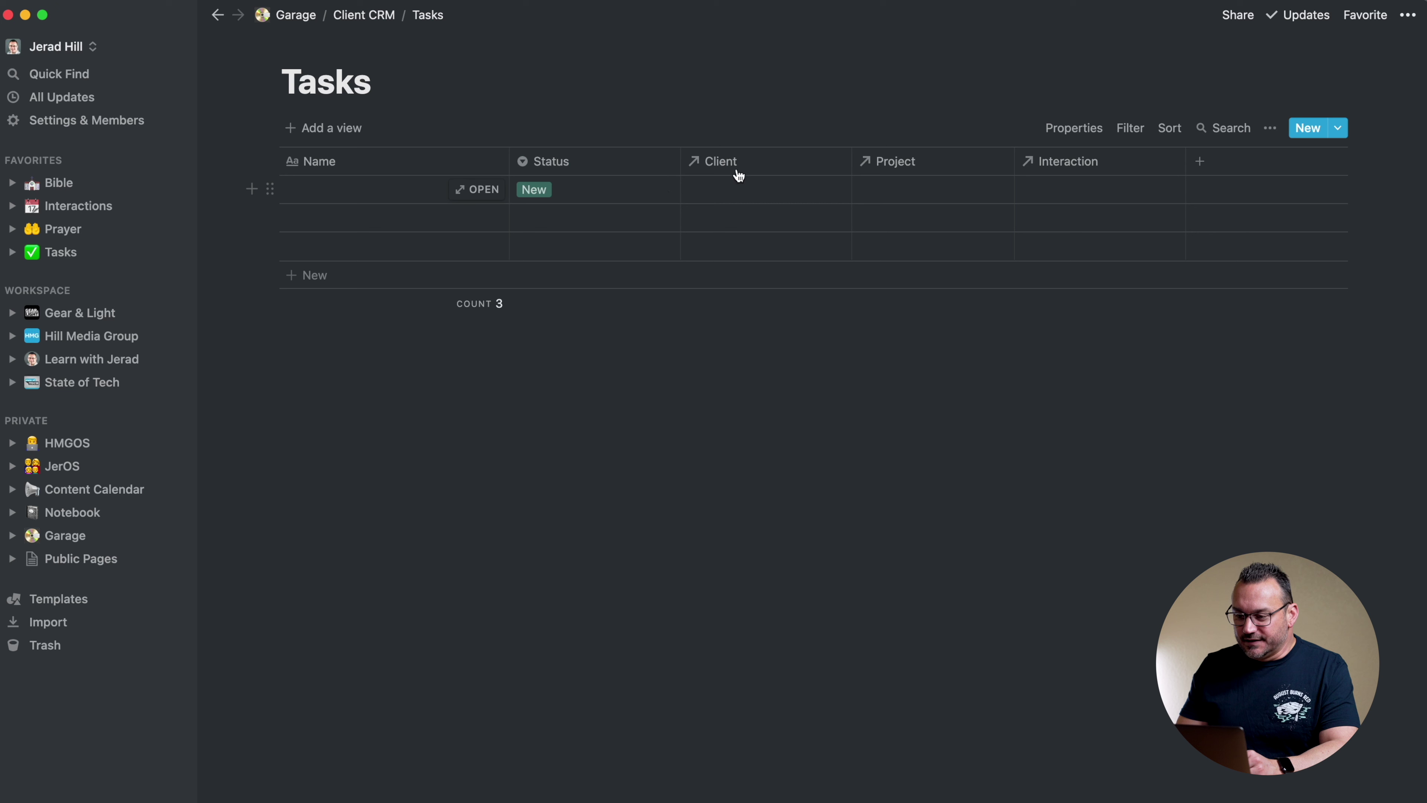
click(355, 25)
click(321, 276)
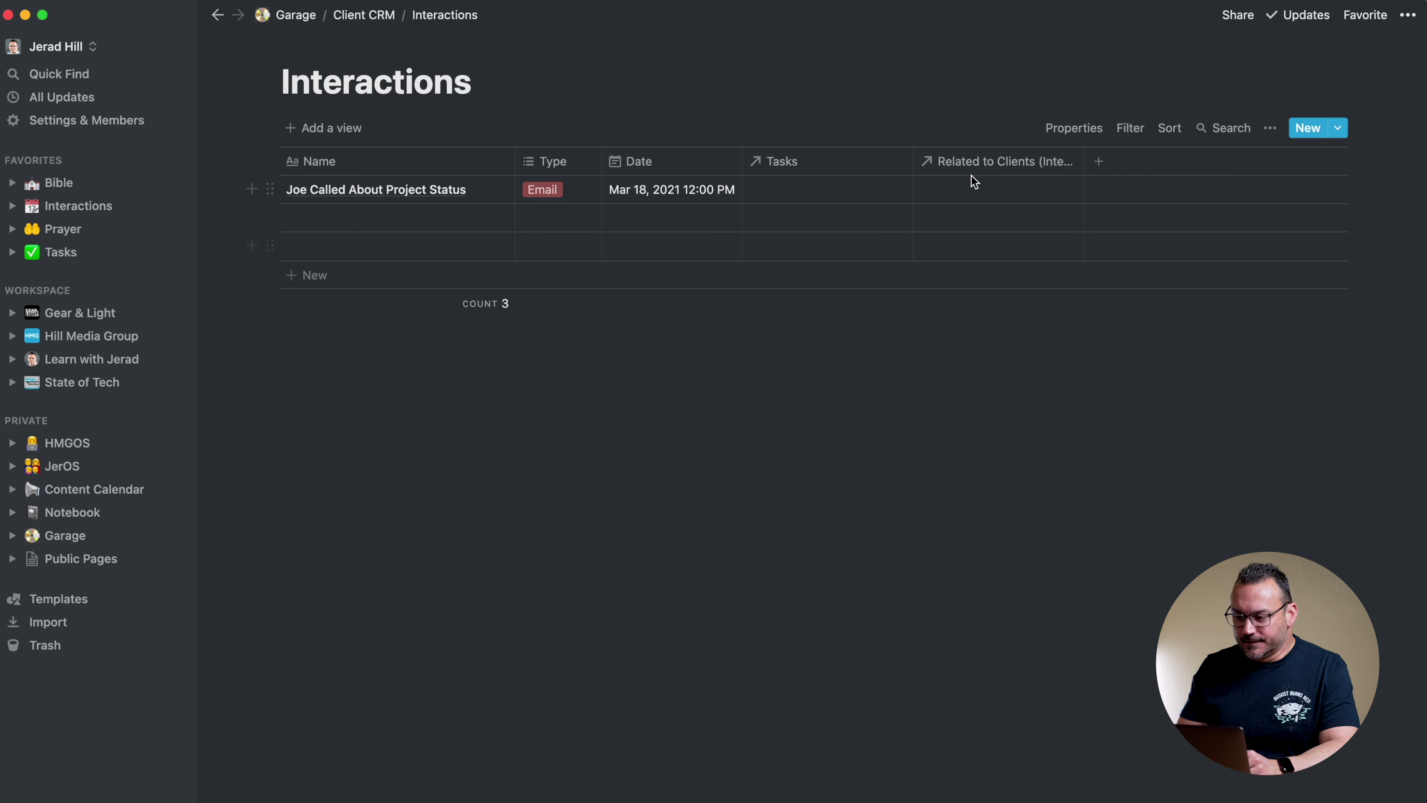
click(990, 160)
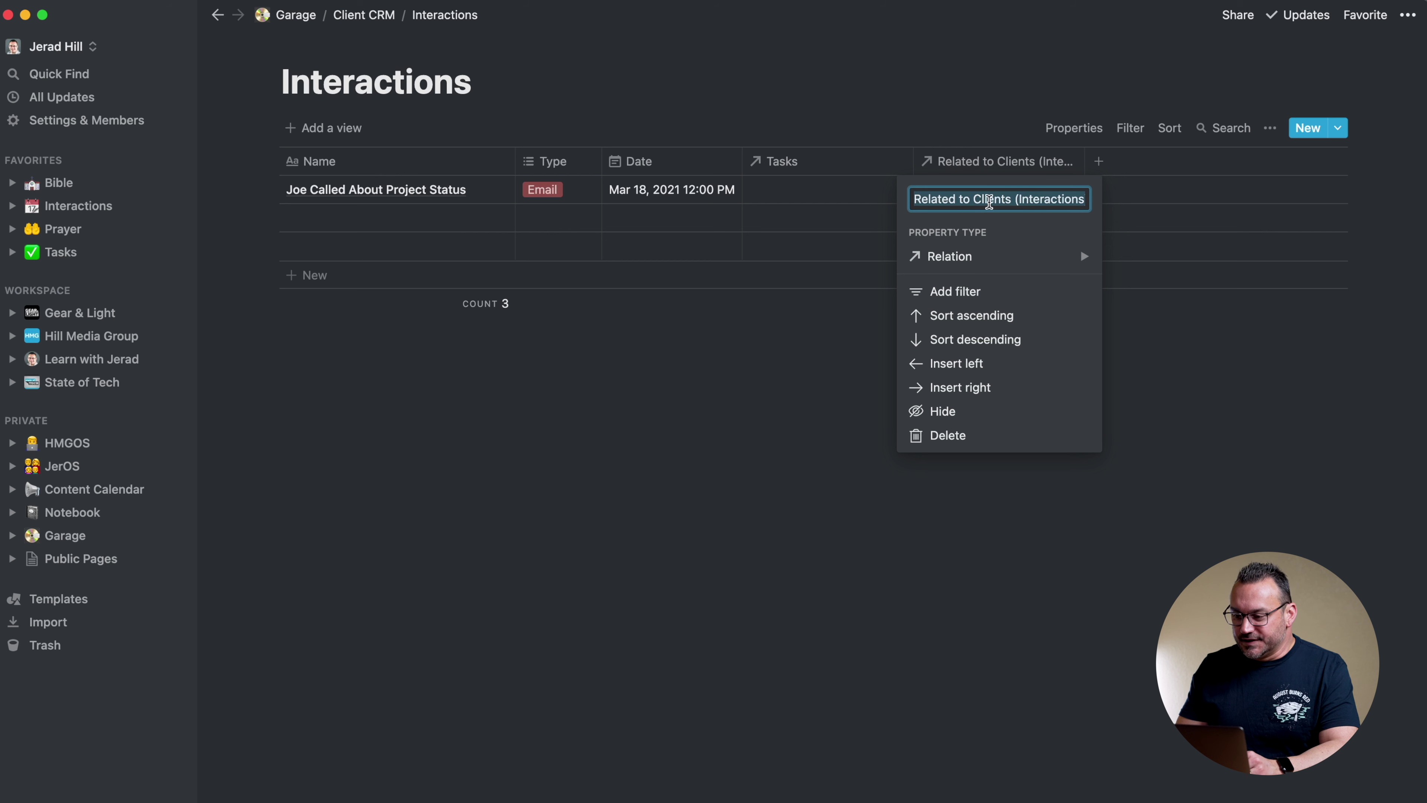
text(Interactions)
key(Return)
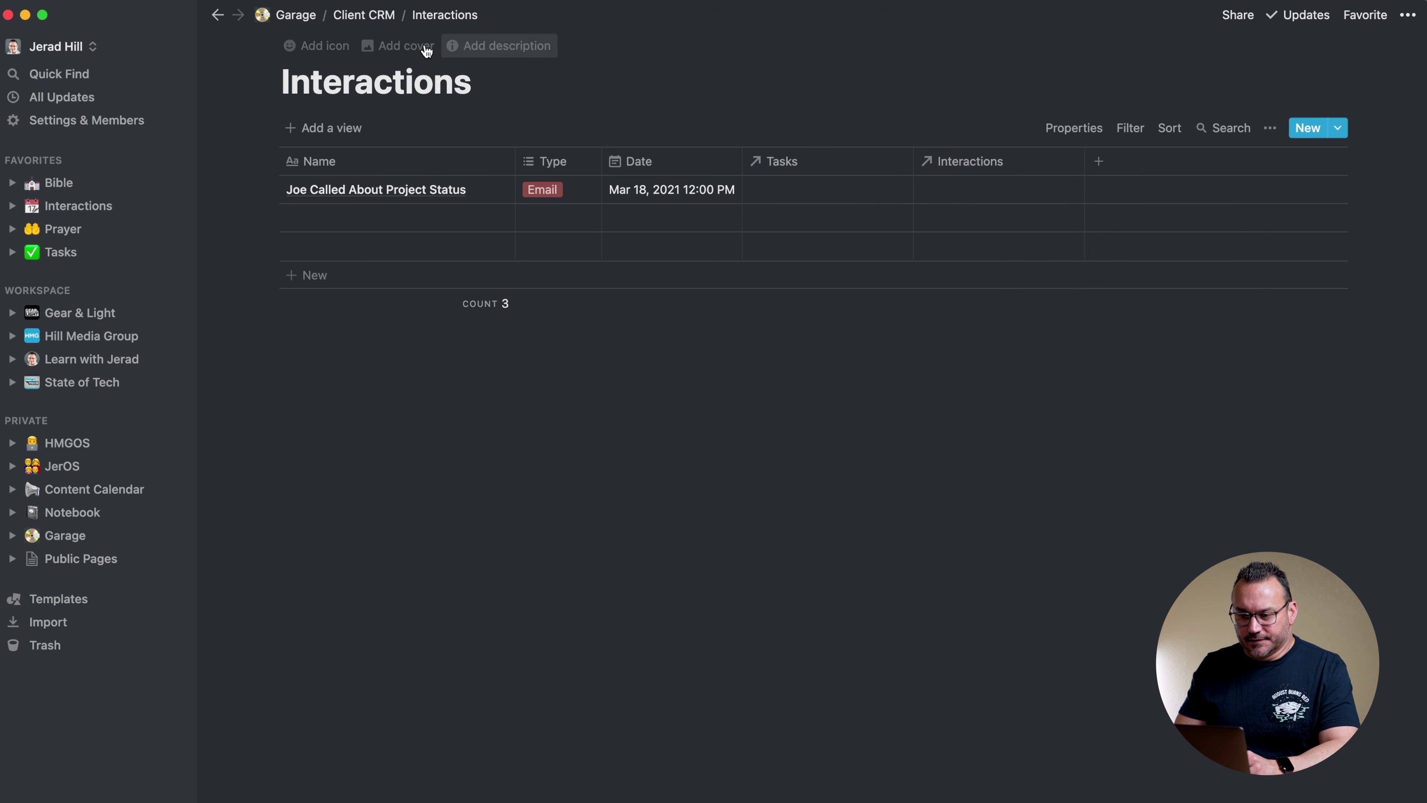
Rename the linked-client column in the Projects database to Clients
click(387, 16)
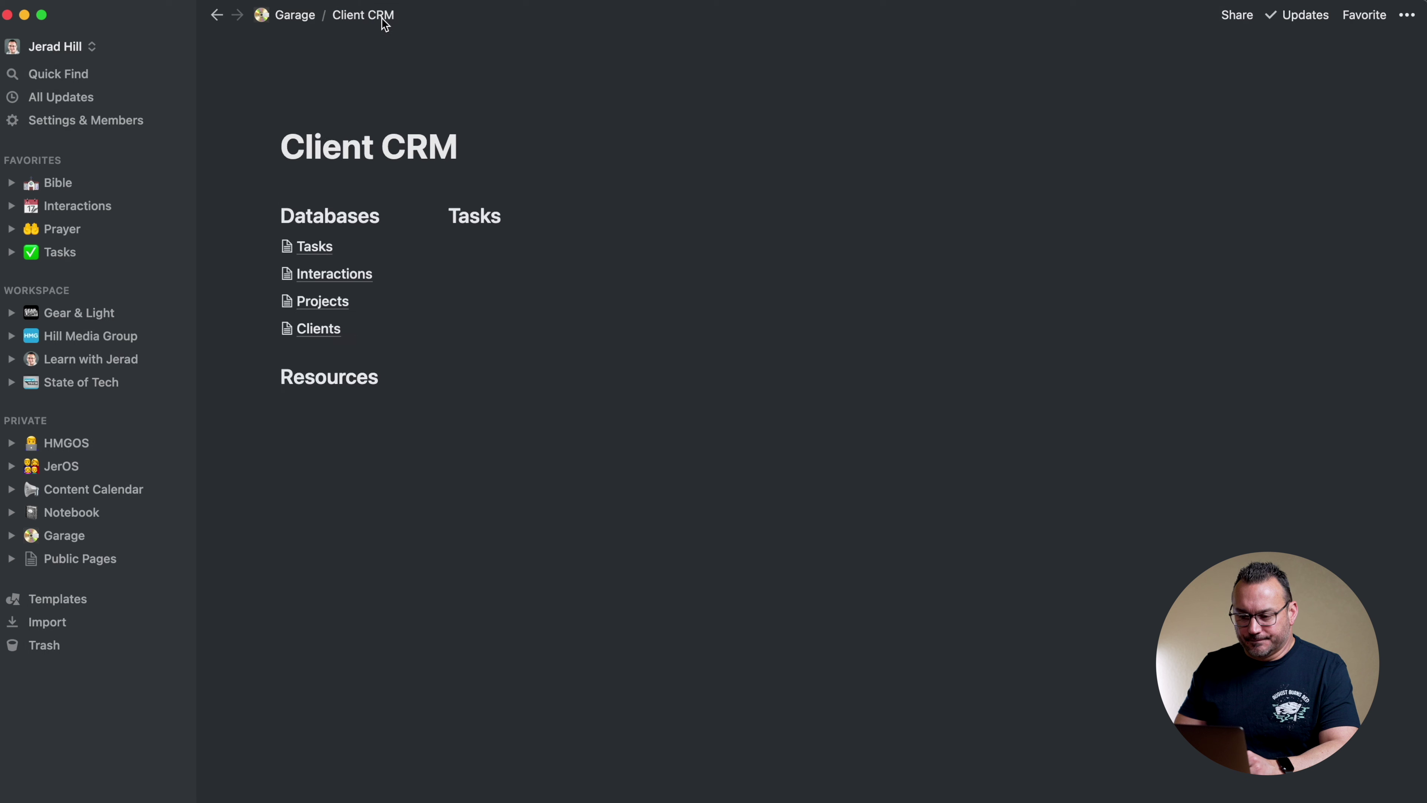
click(325, 309)
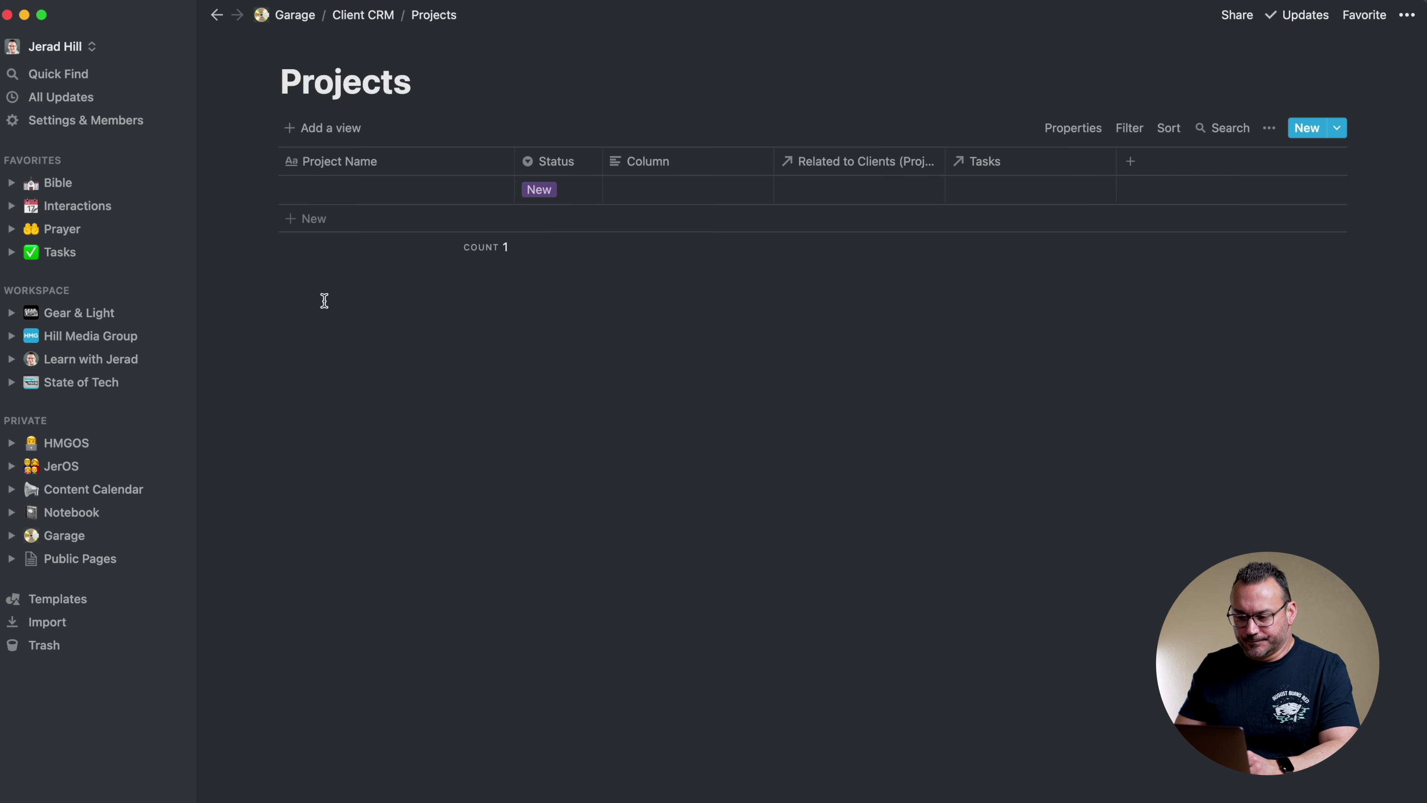
click(865, 160)
text(Clients)
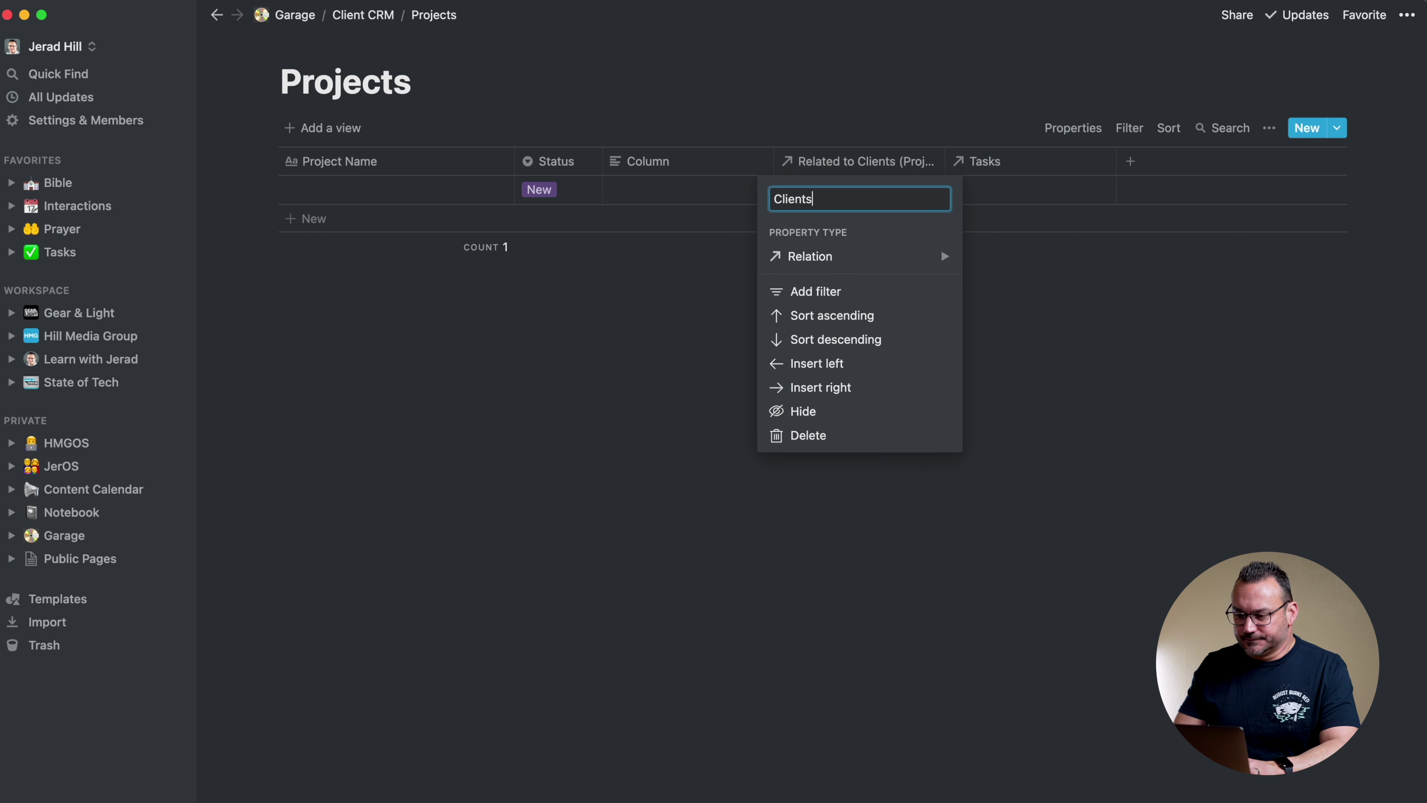
key(Return)
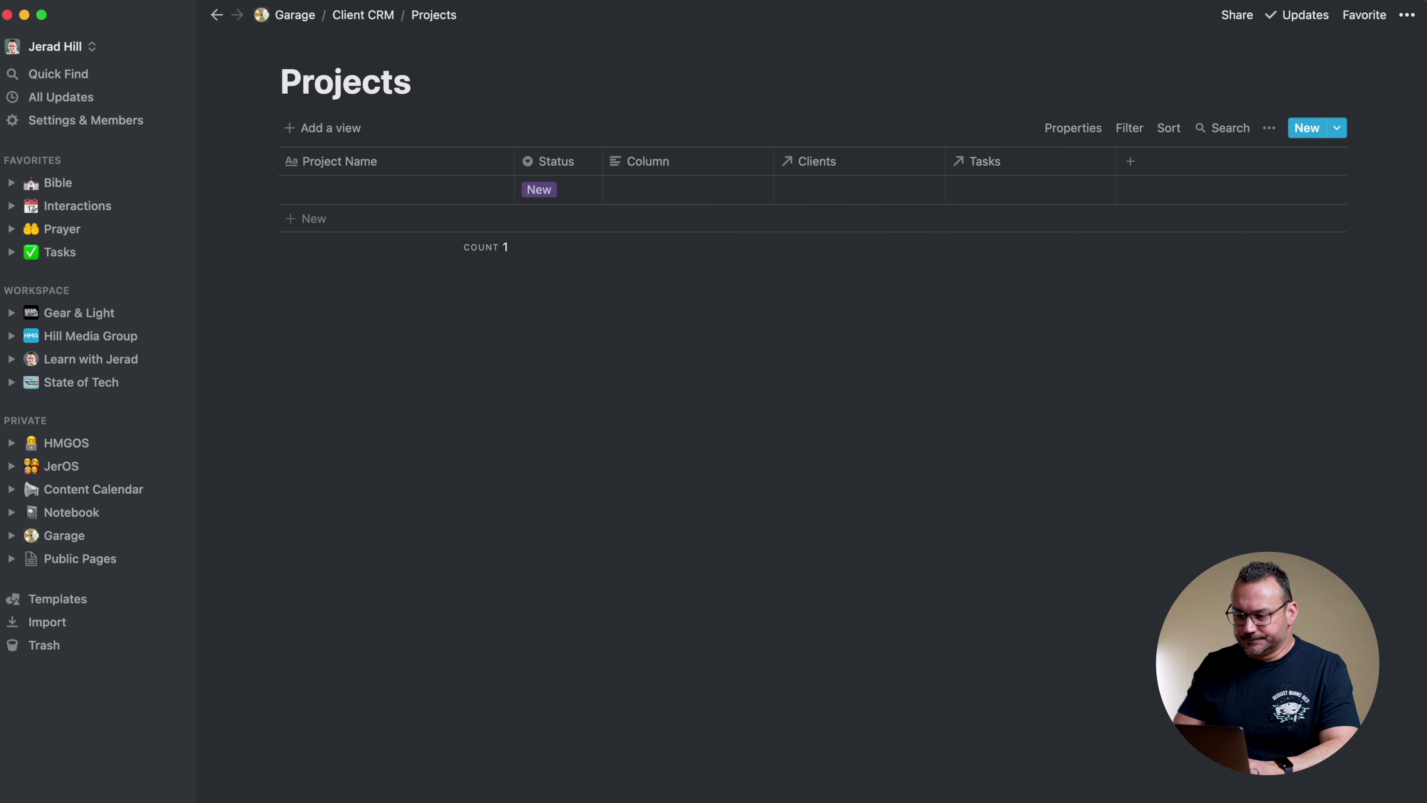
Rename the Interactions database's client column to Clients and open the Projects database
click(373, 26)
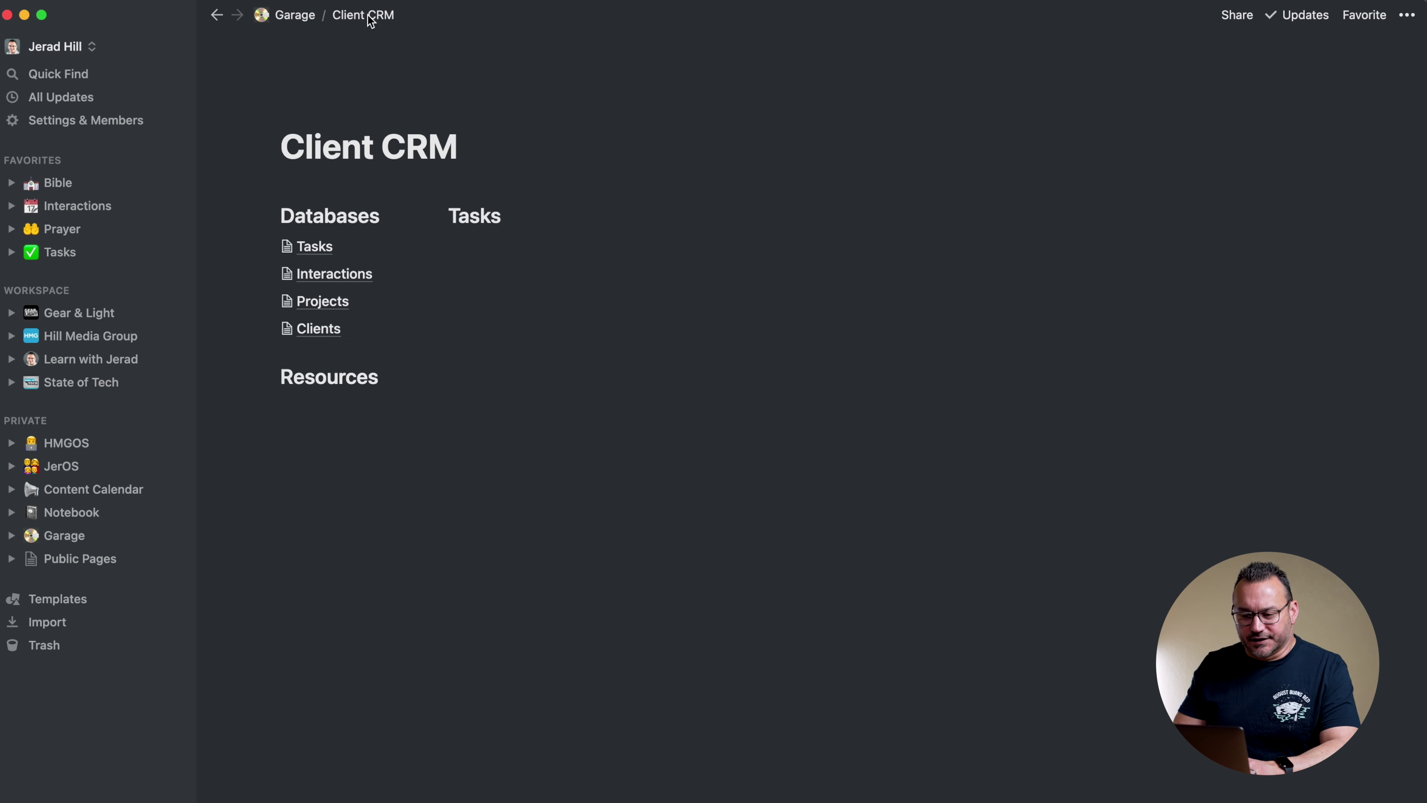
click(360, 275)
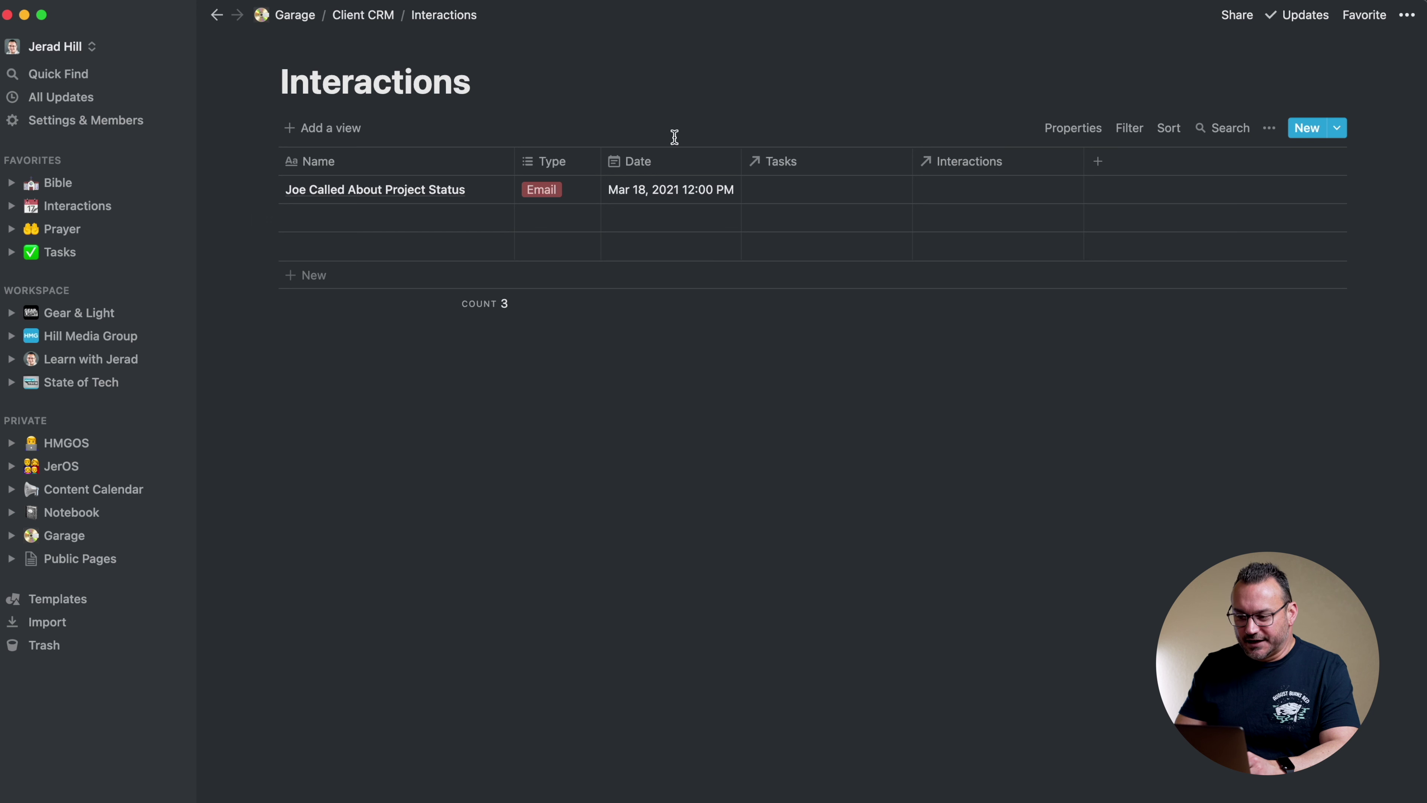
click(958, 166)
text(Clients)
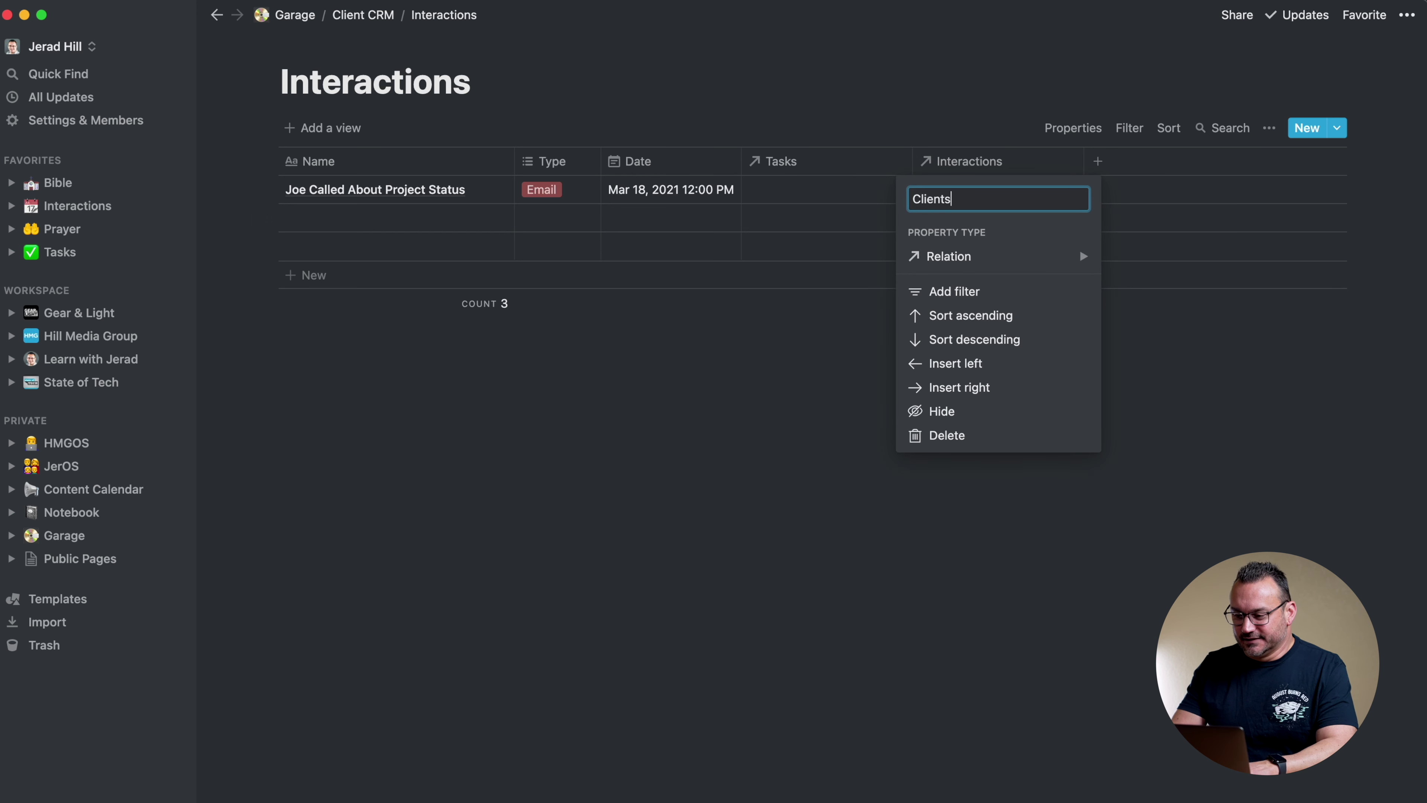
key(Return)
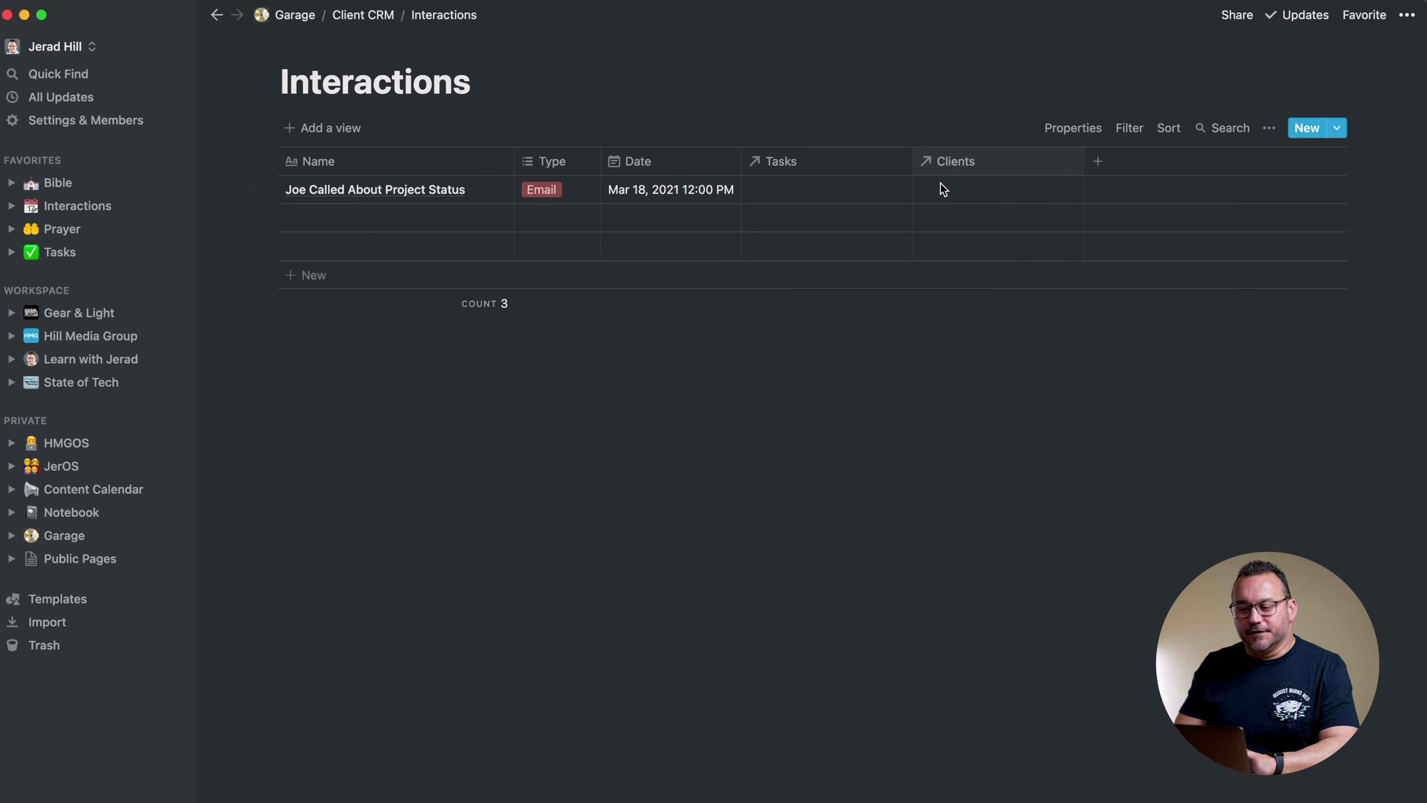
click(960, 194)
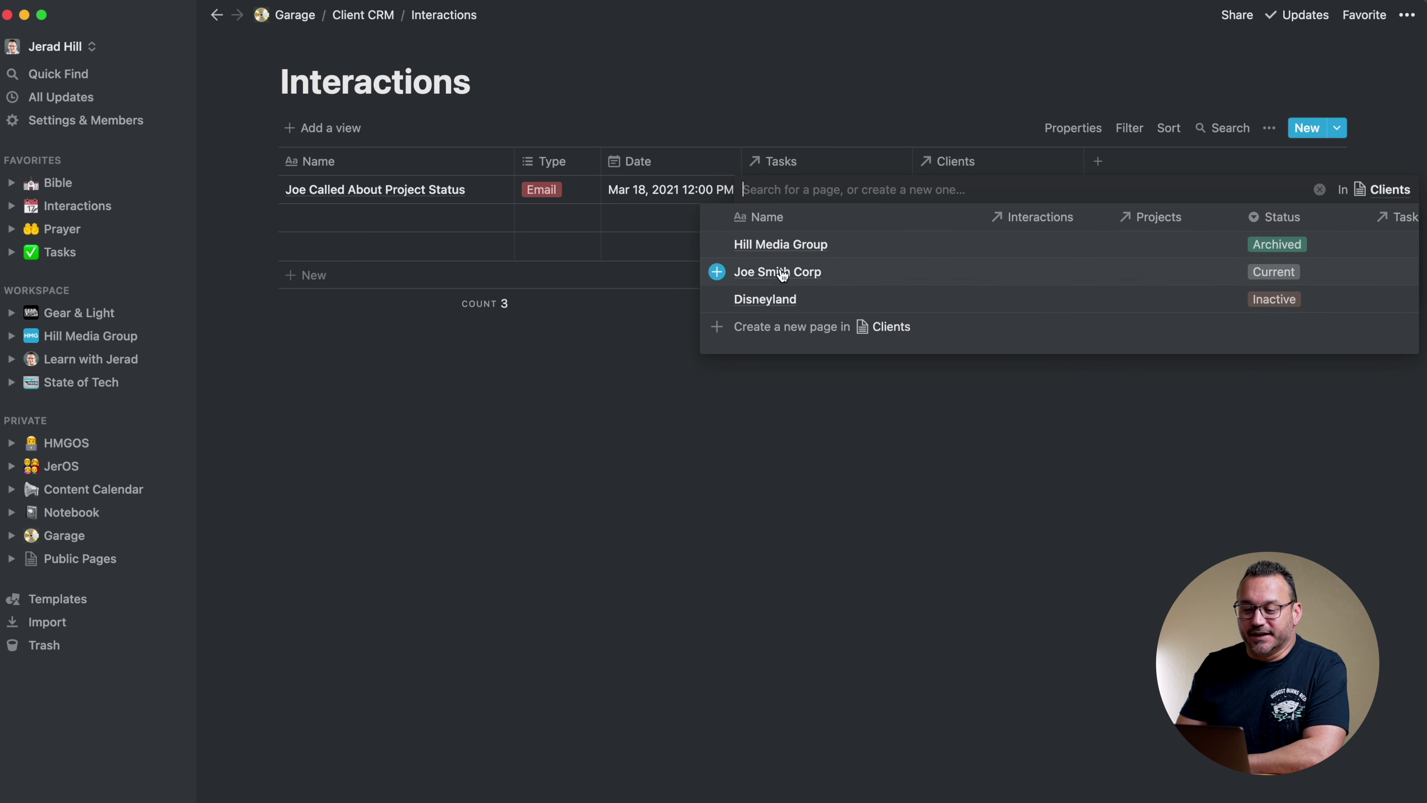
click(829, 95)
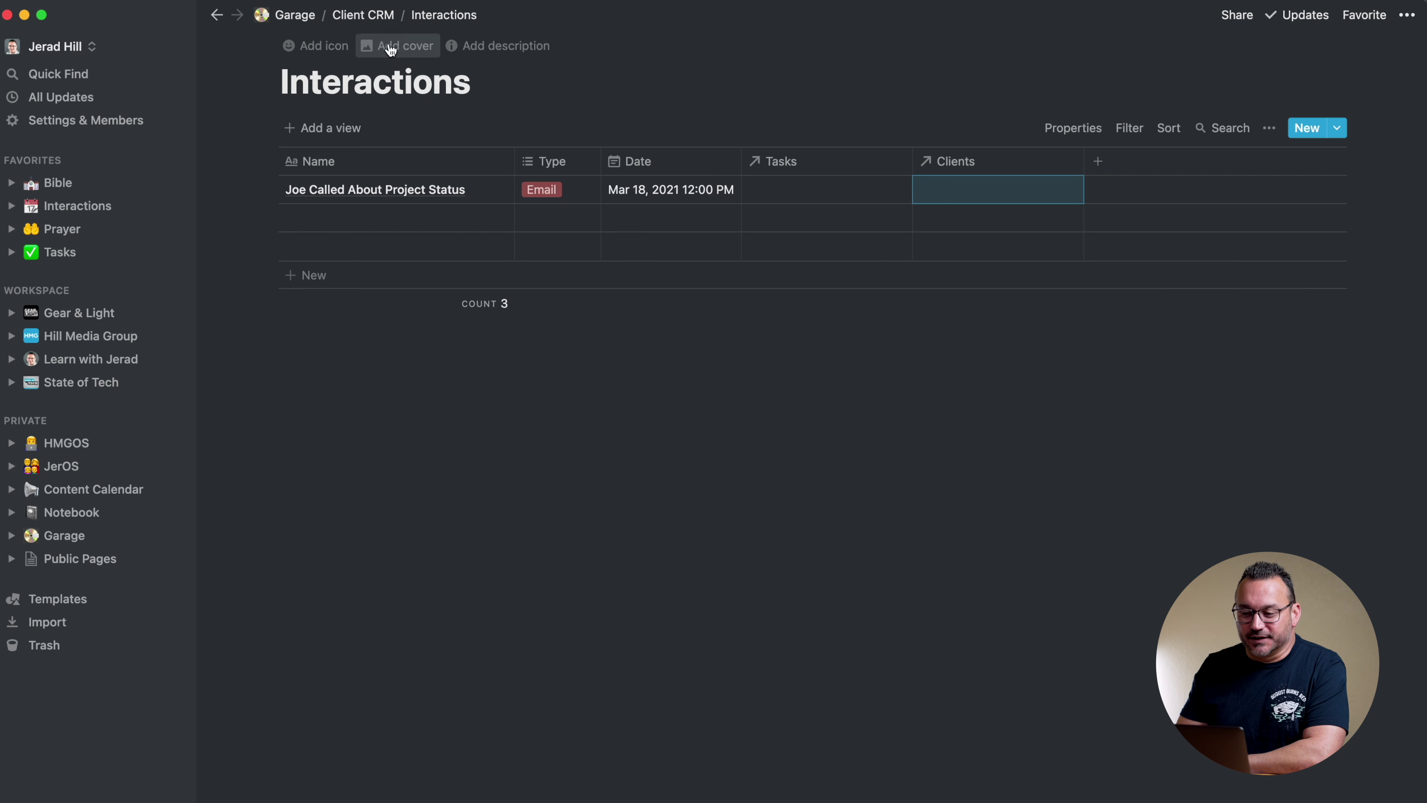
click(363, 15)
click(323, 301)
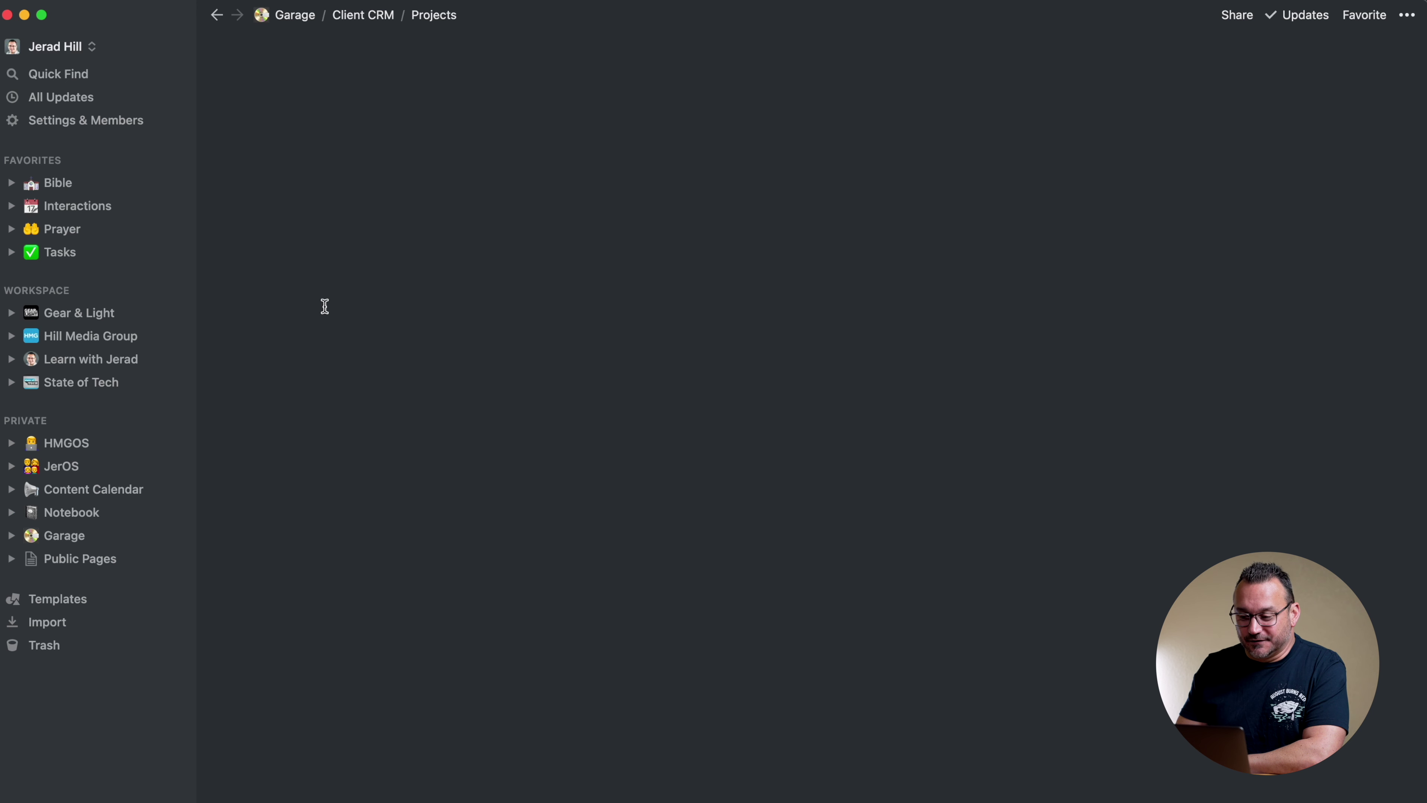
Add a Projects relation property to Interactions, linked to the Client CRM Projects database
click(349, 15)
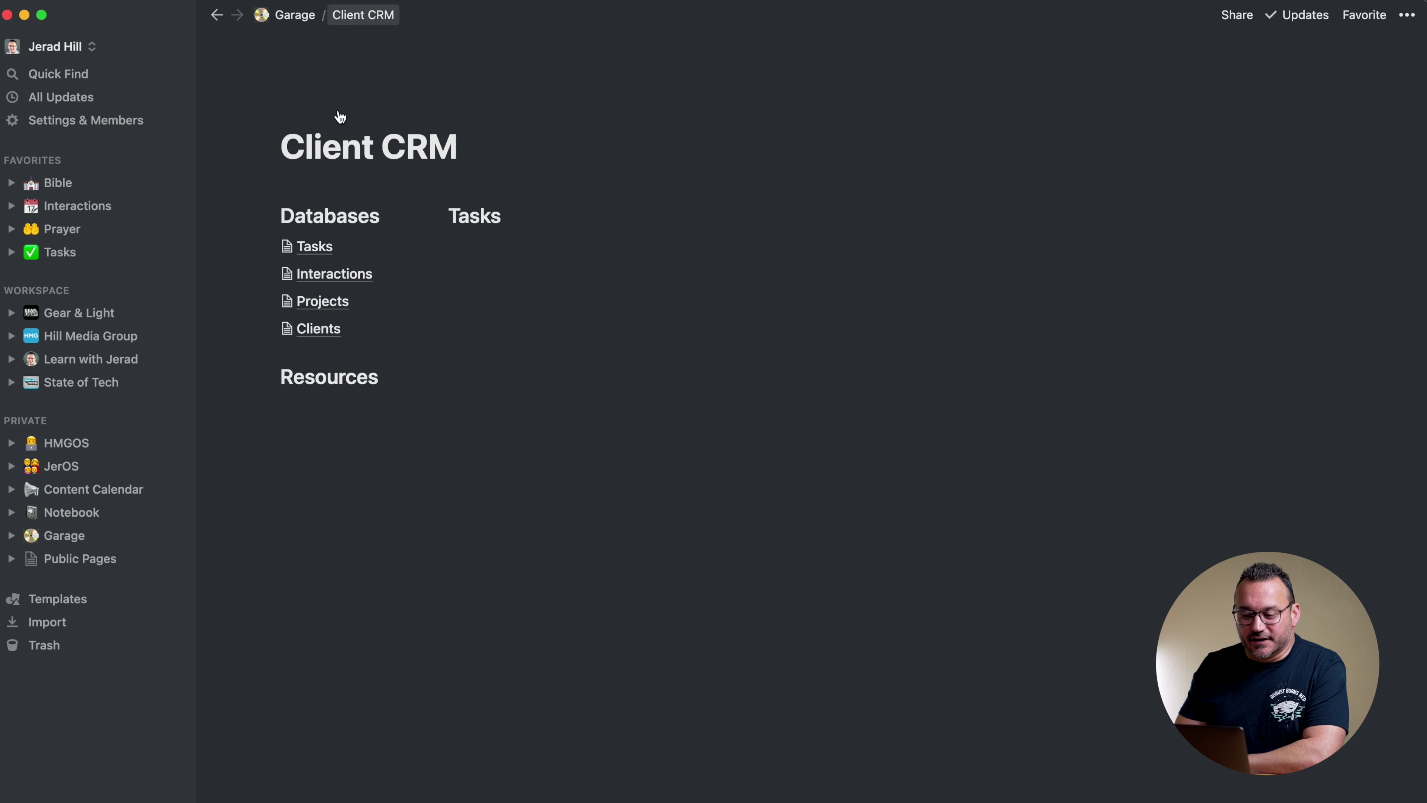
click(320, 326)
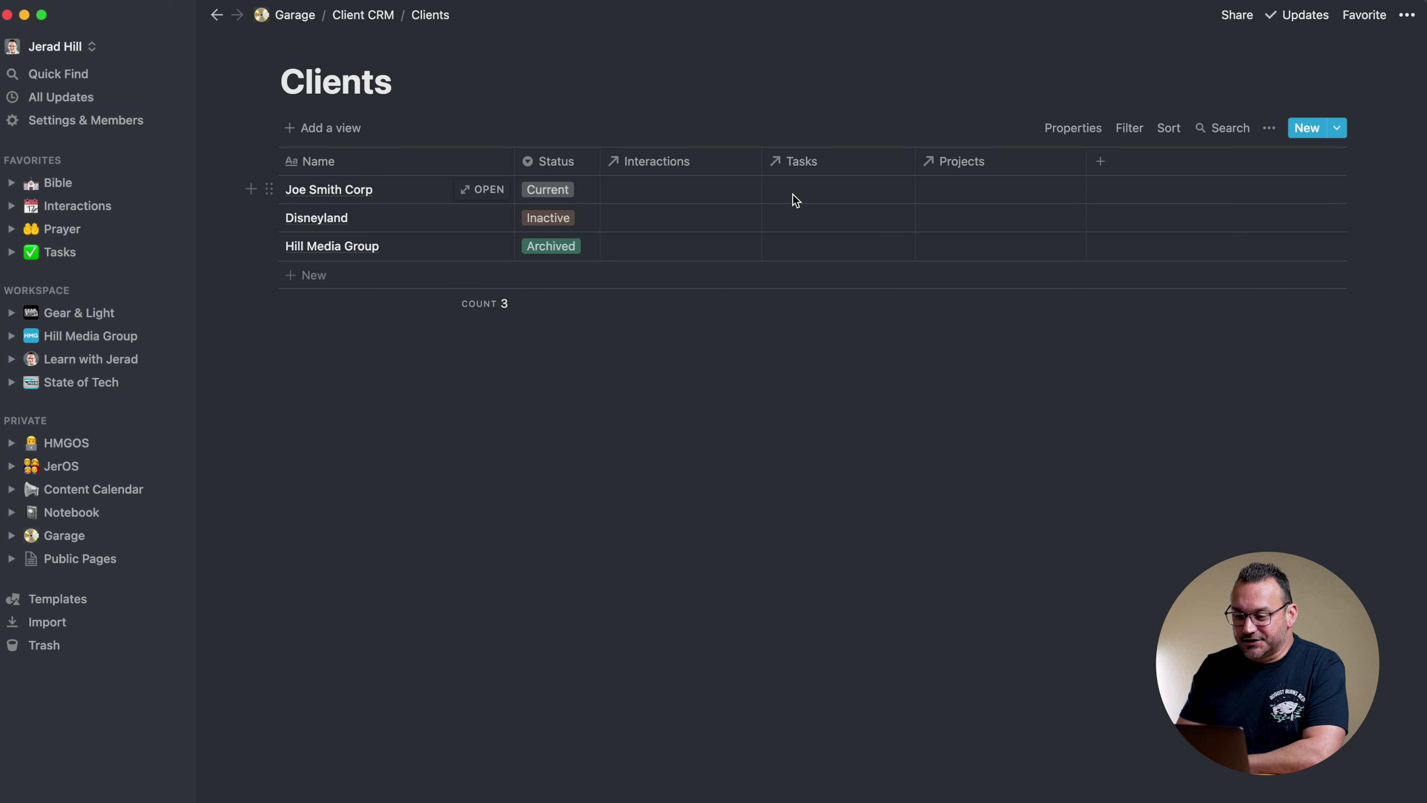
click(361, 17)
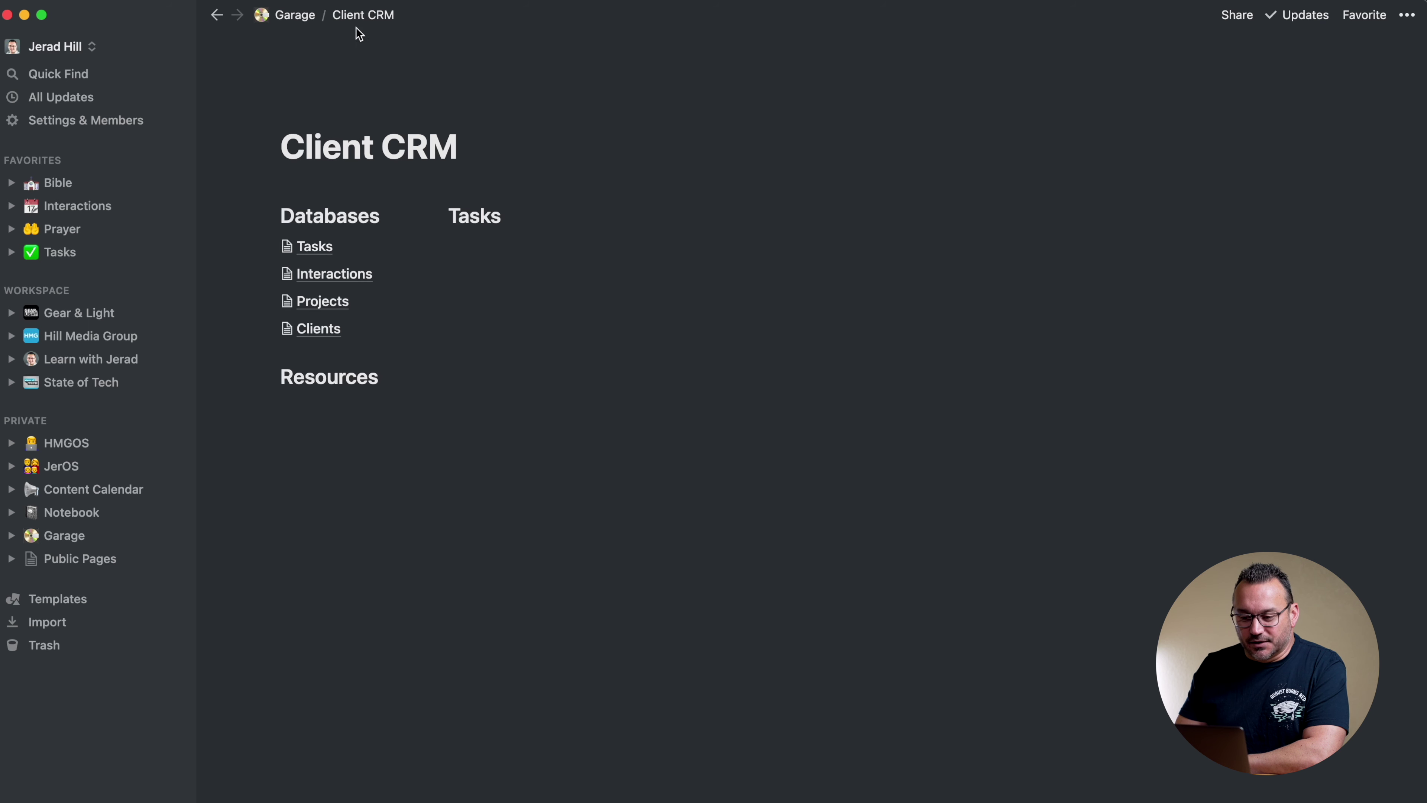
click(322, 274)
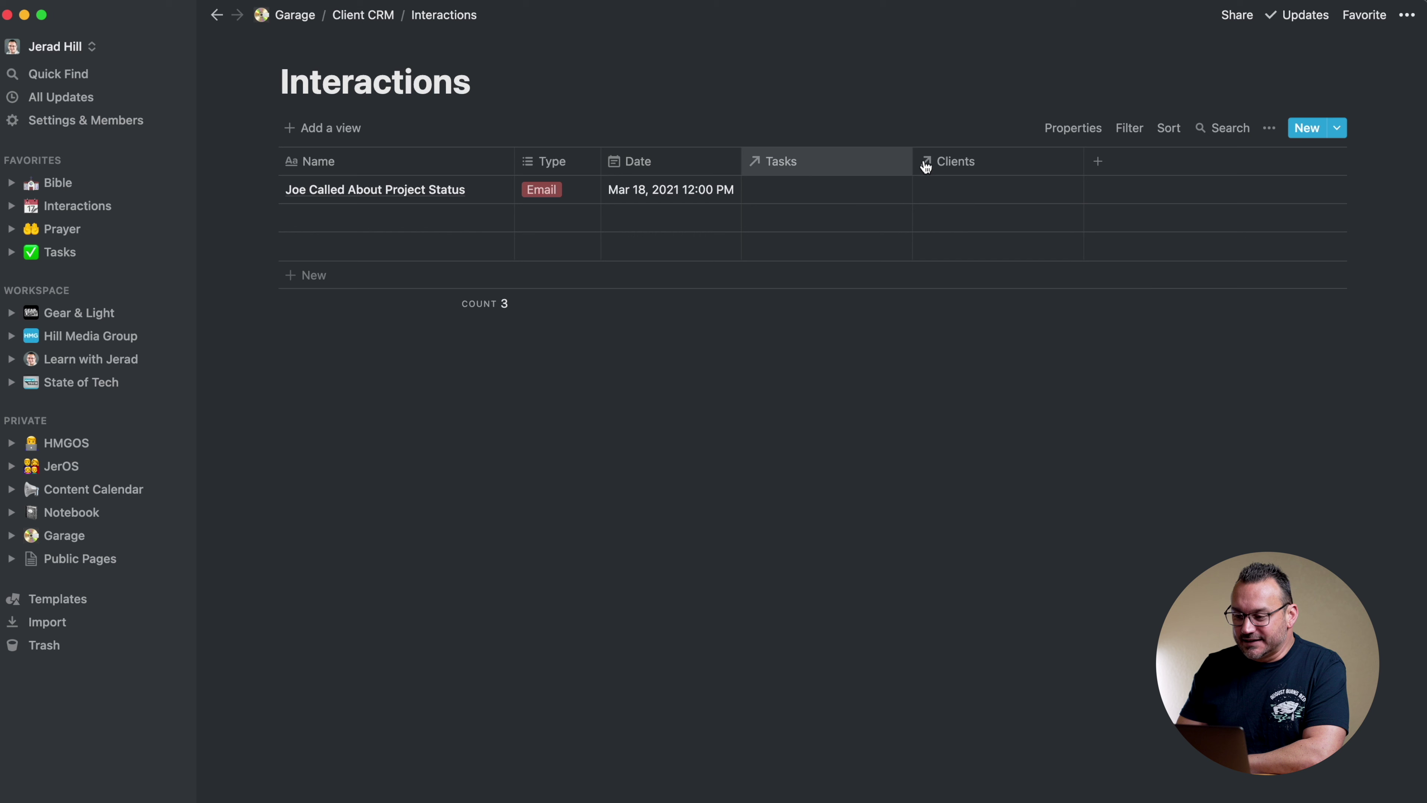
click(1098, 160)
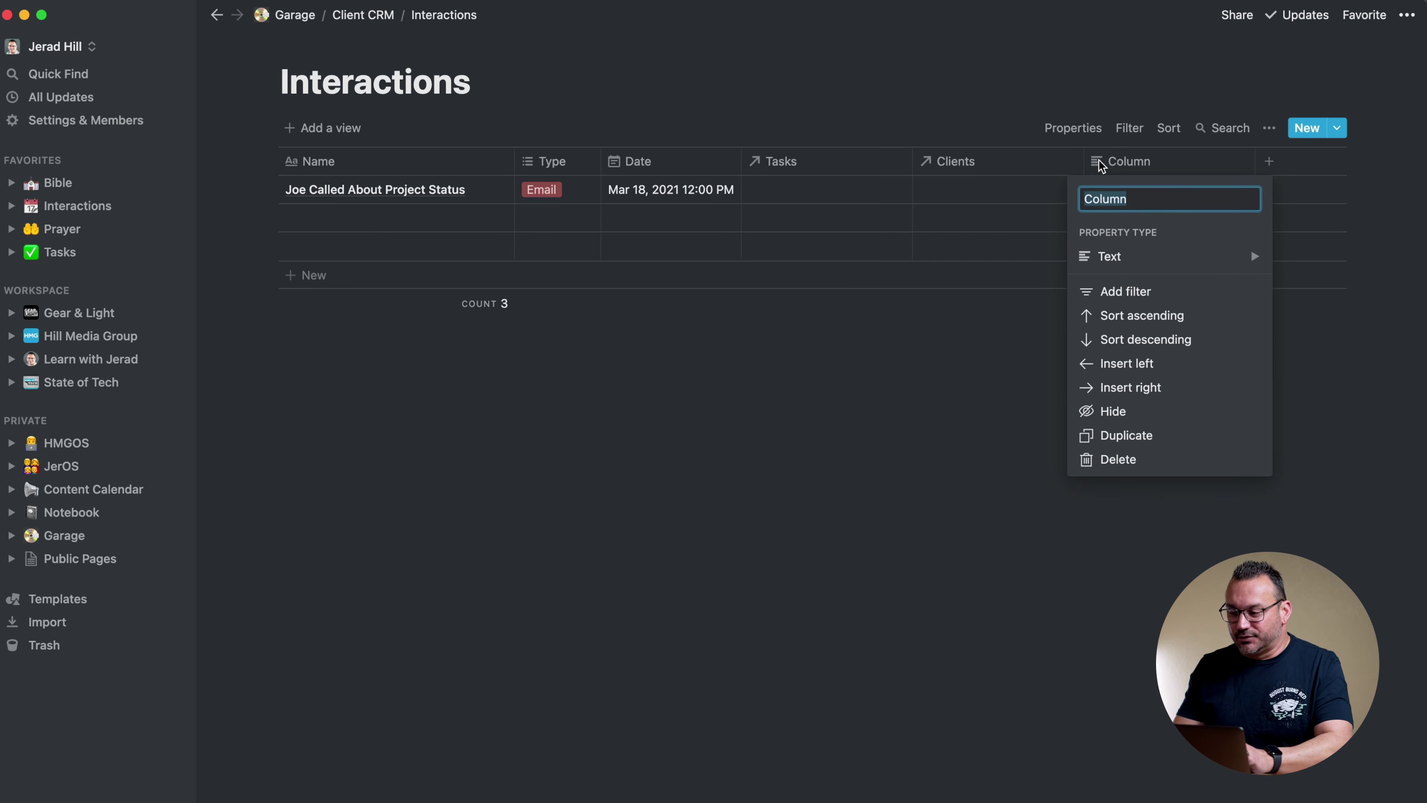
text(Projects)
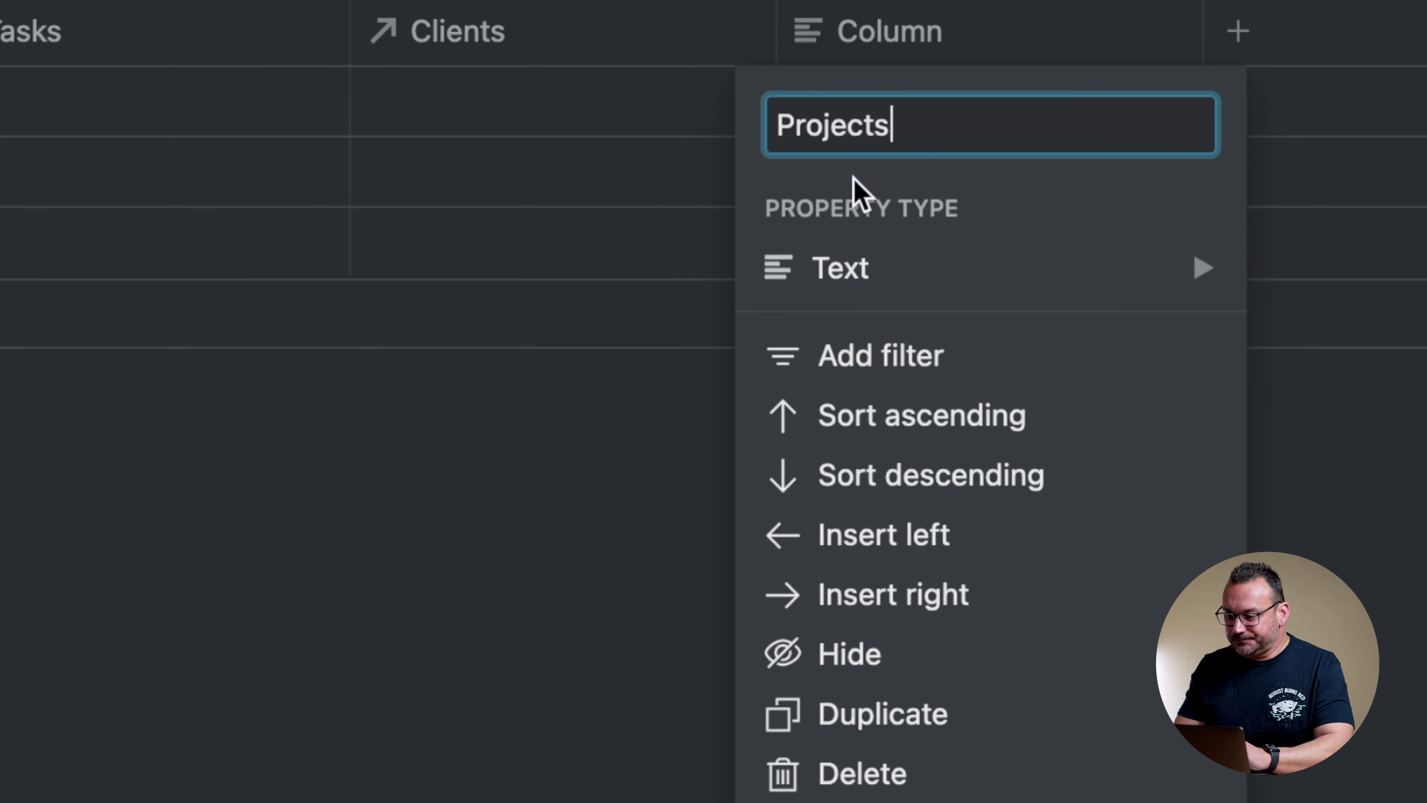
mouse_move(870, 280)
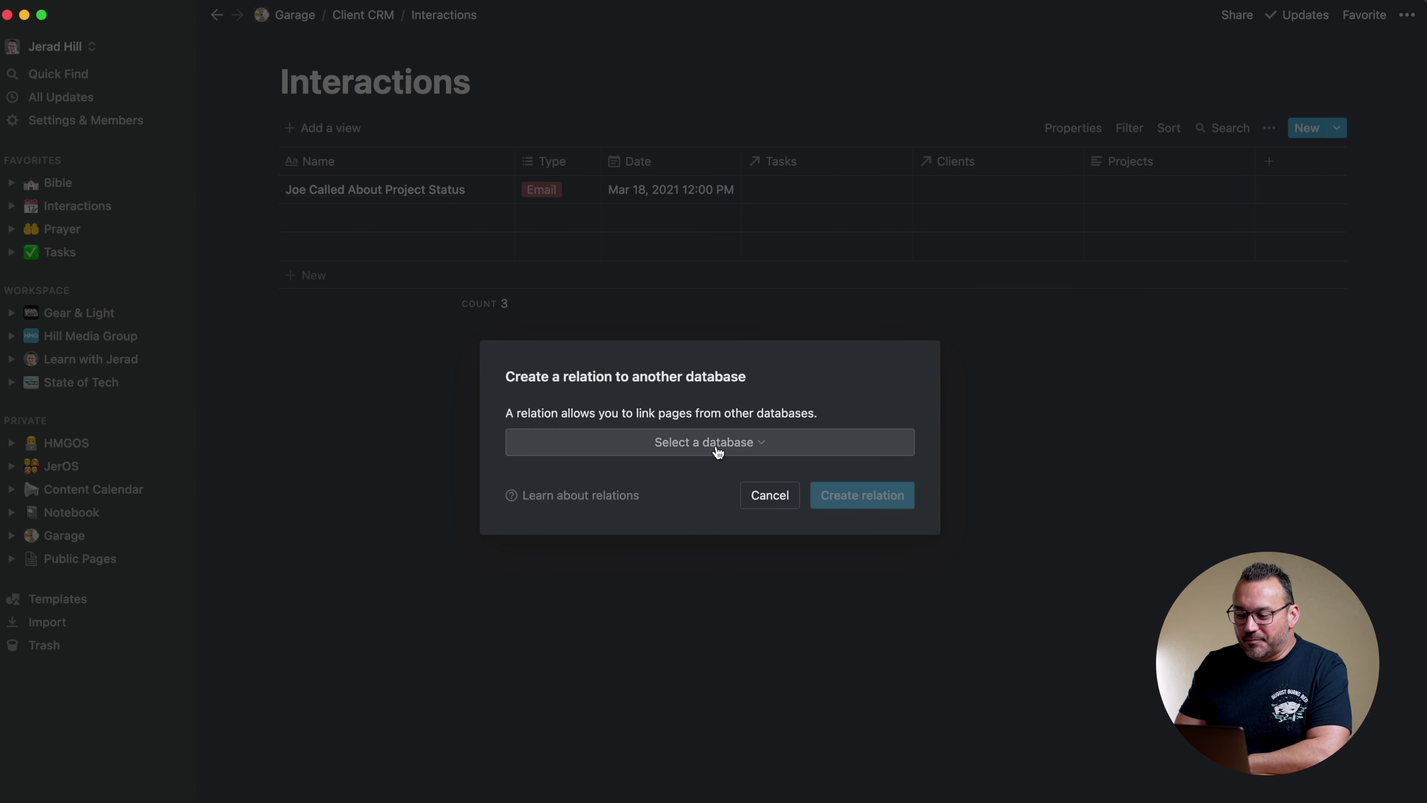
click(716, 445)
text(proj)
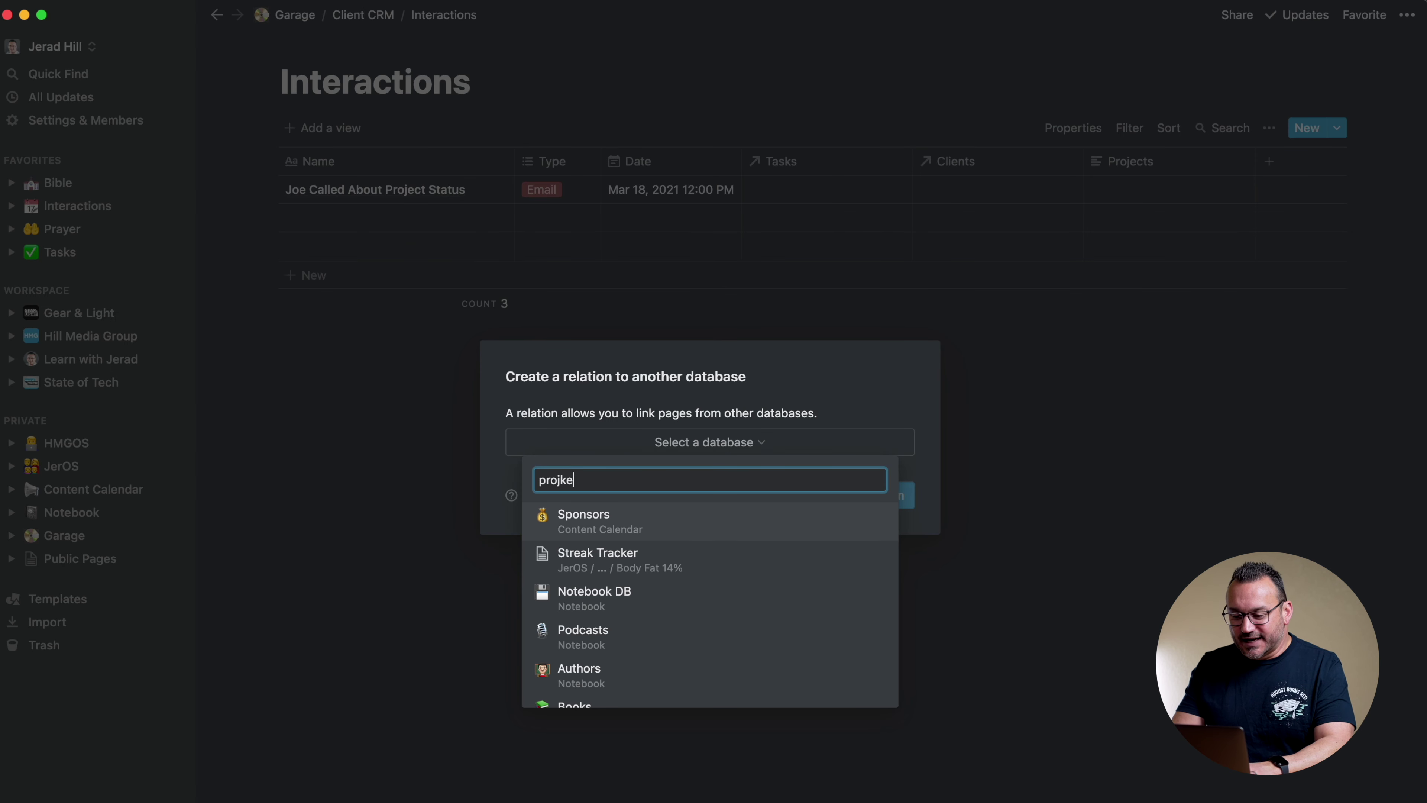
text(ects)
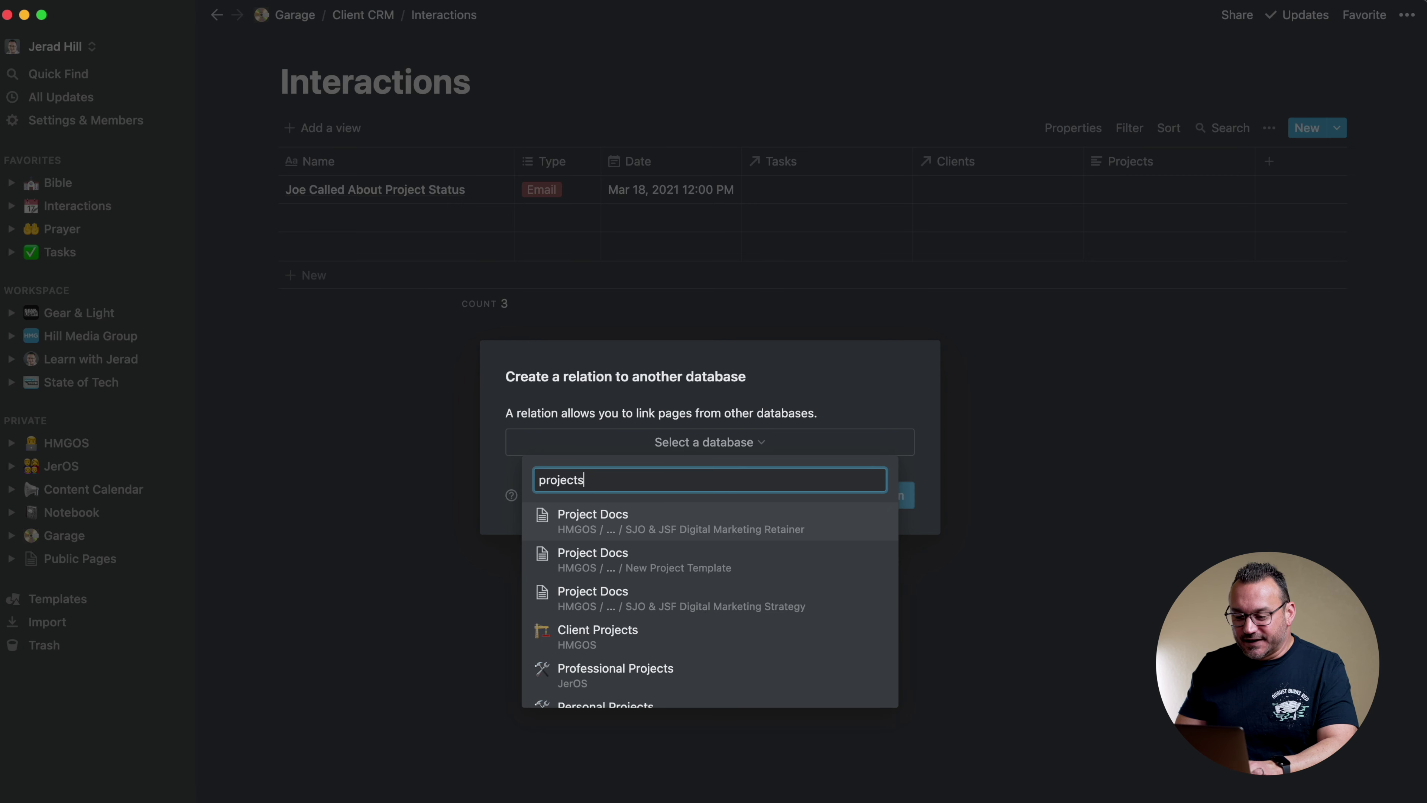
click(652, 518)
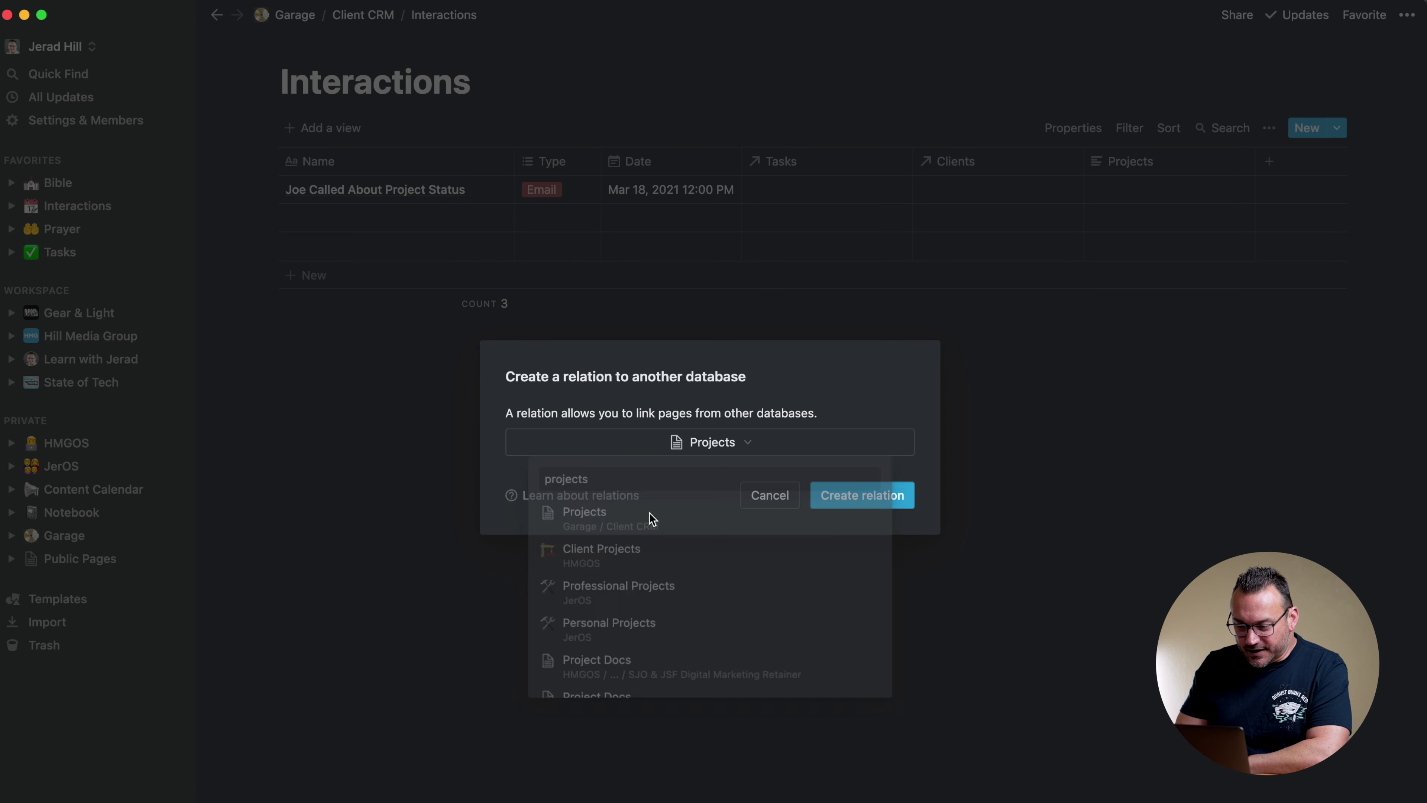
click(859, 496)
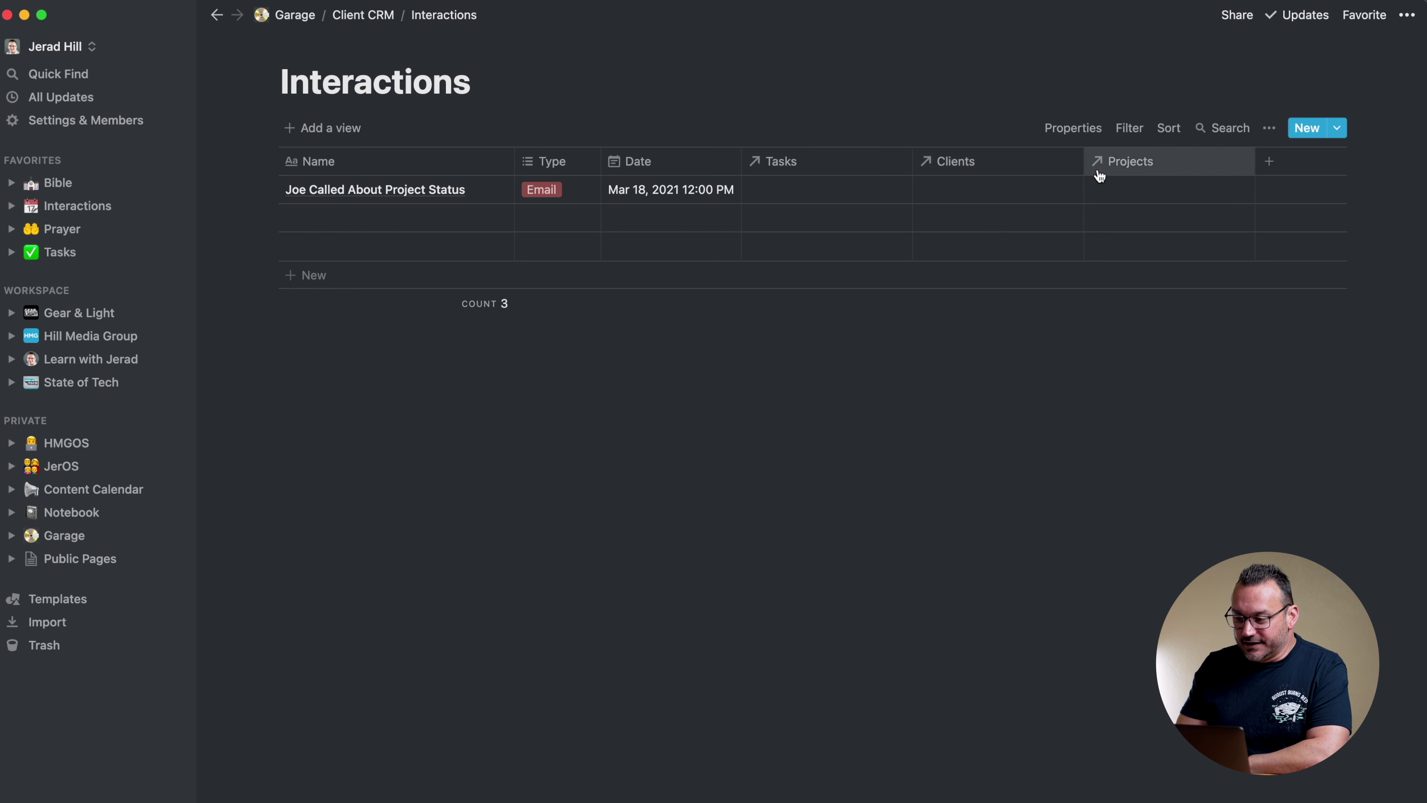
click(376, 15)
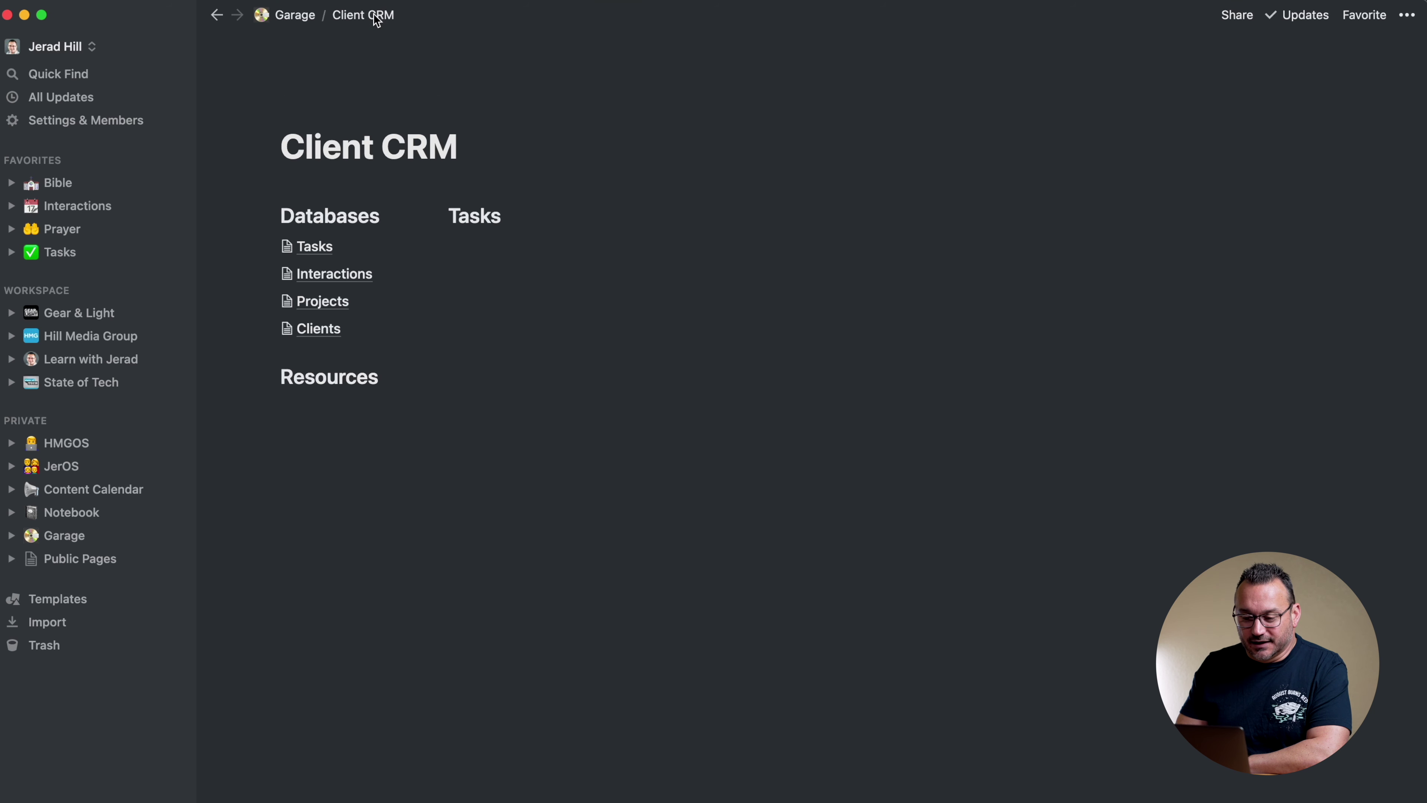
Rename the Projects database's related-interactions column to Interactions
click(322, 298)
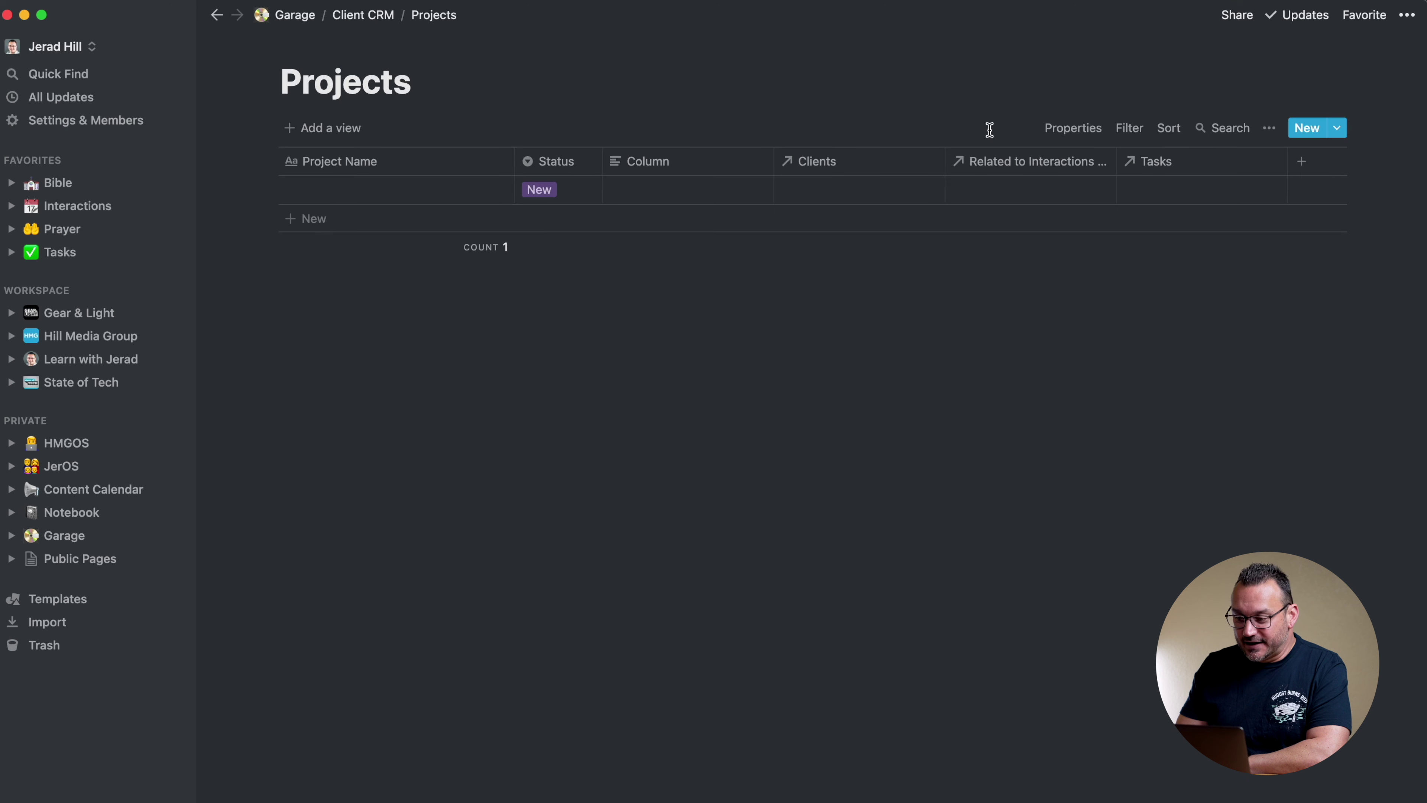
click(1022, 159)
key(BackSpace)
text(Interactions)
key(Return)
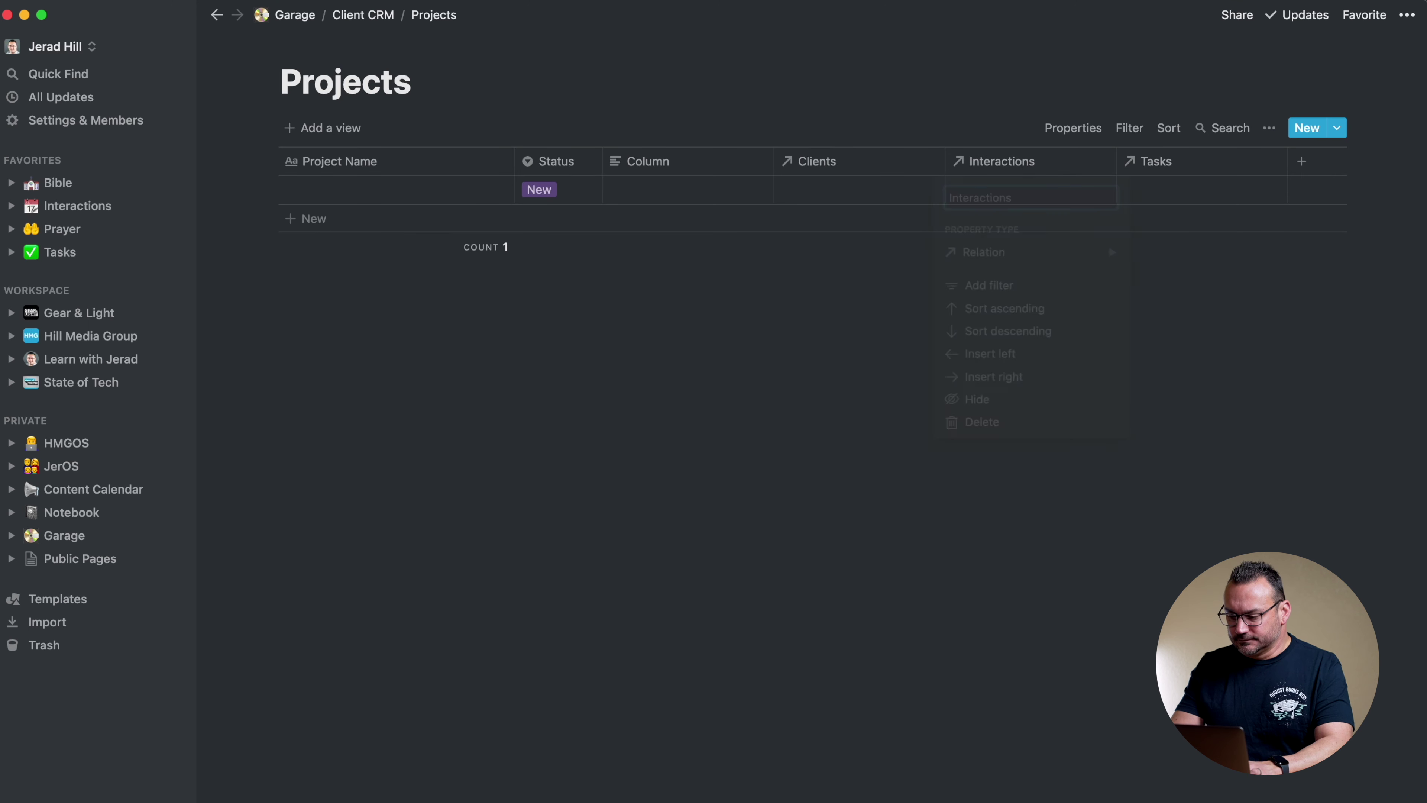
click(997, 189)
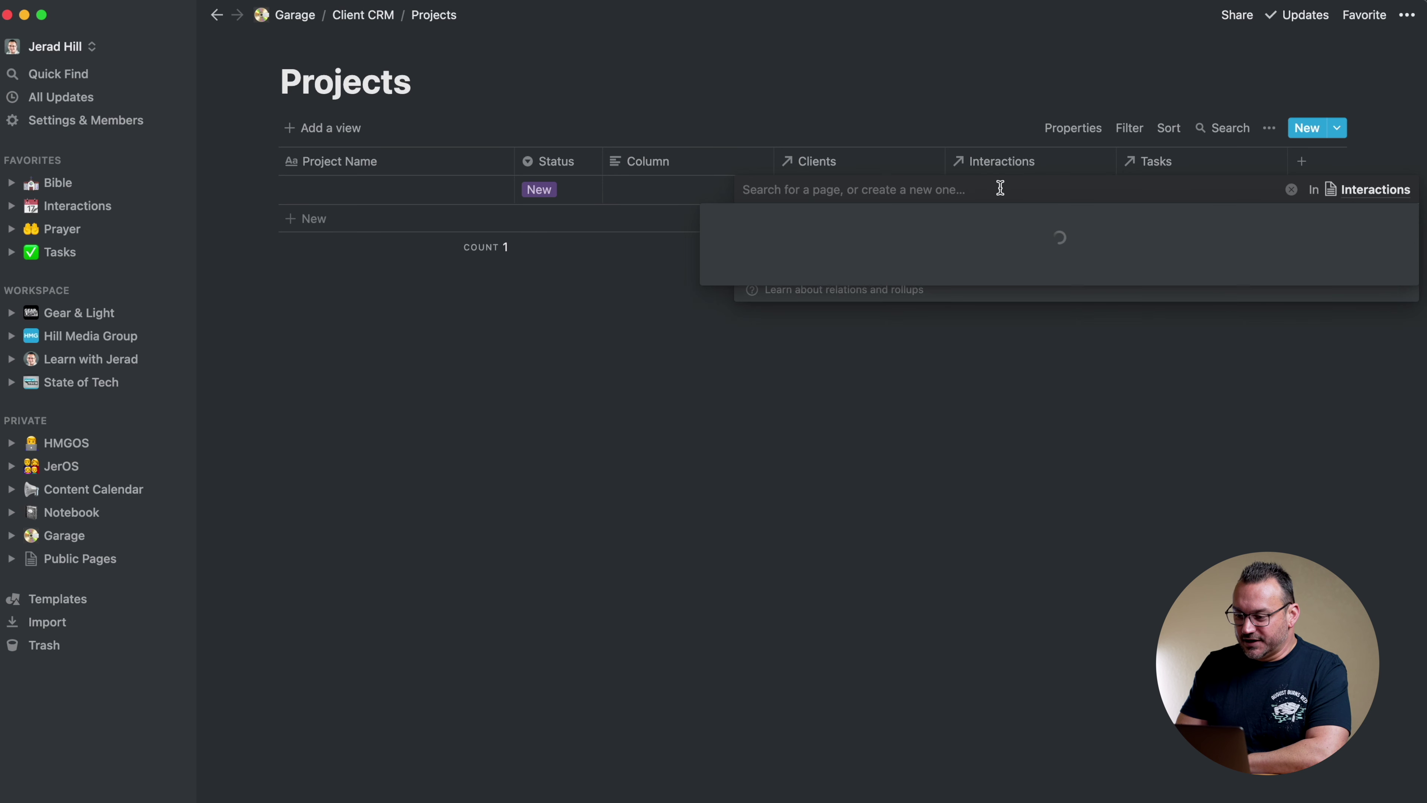
click(877, 81)
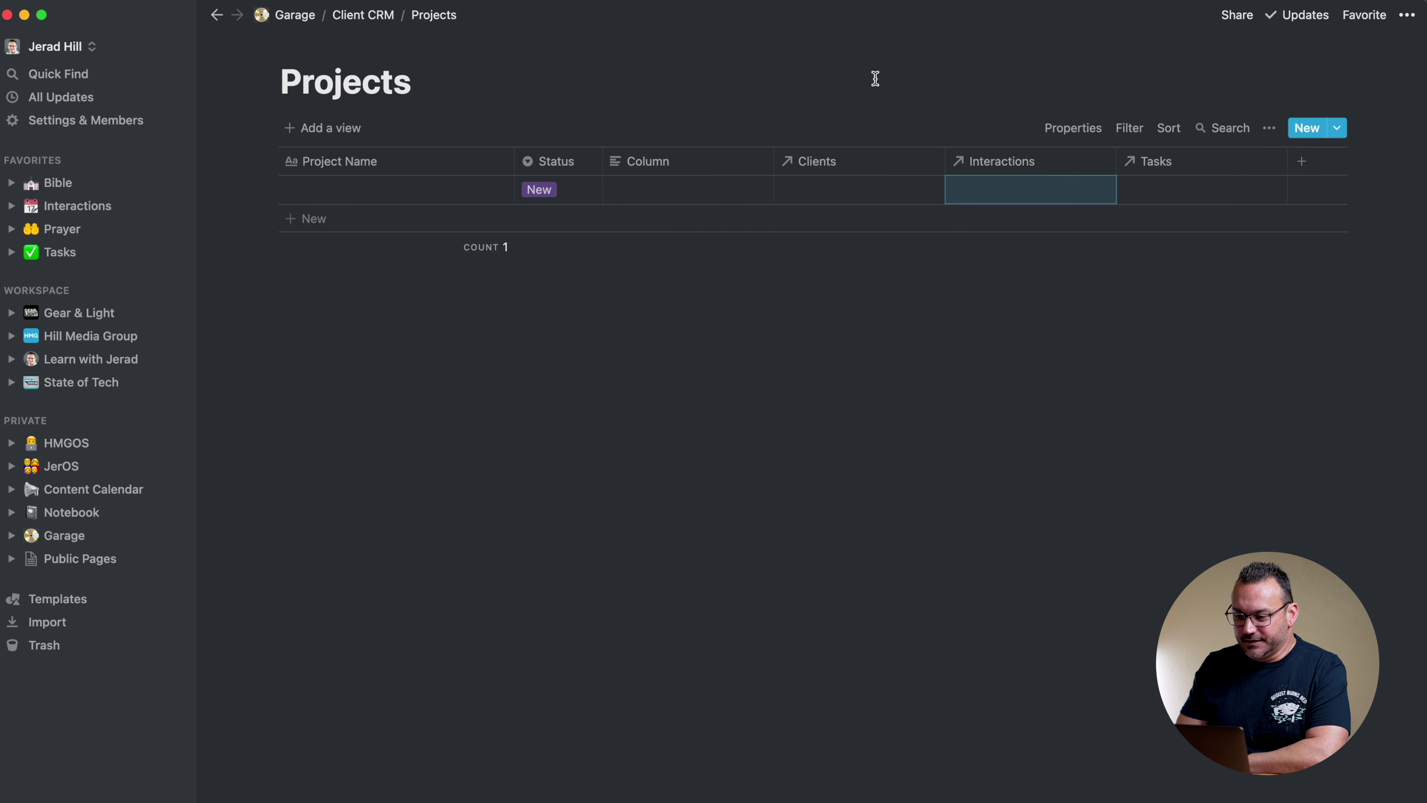
Delete the empty Column property from the Projects database
click(694, 166)
click(696, 98)
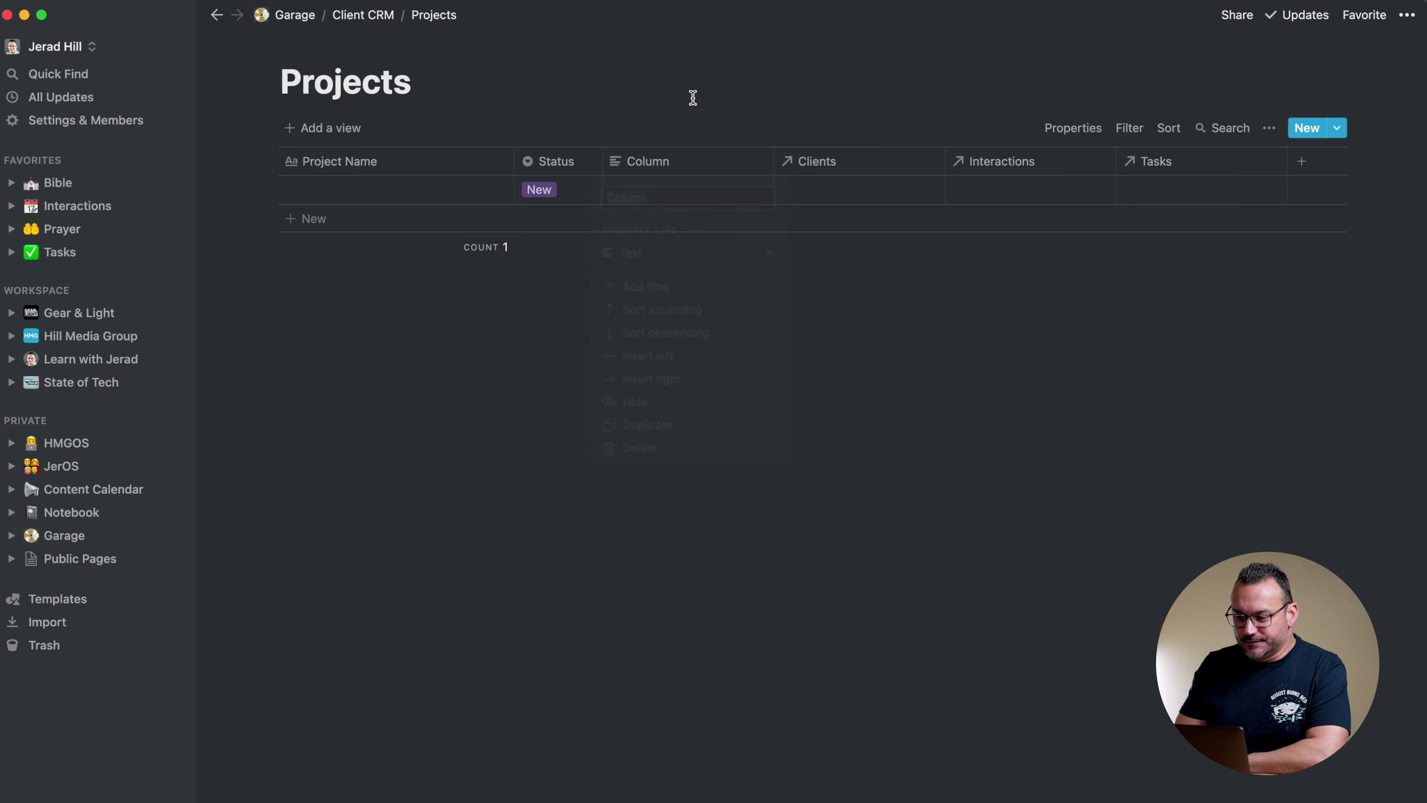
click(678, 167)
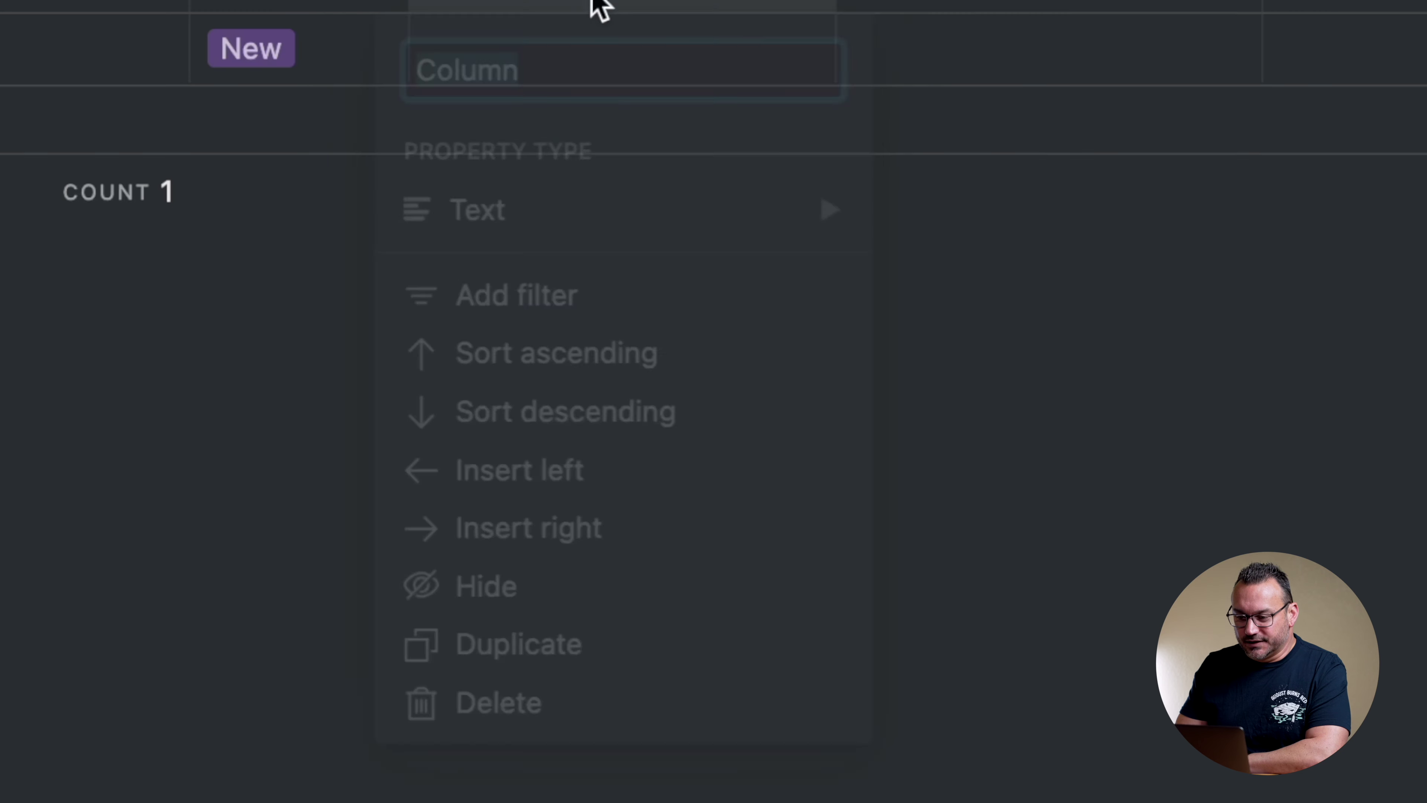
click(565, 710)
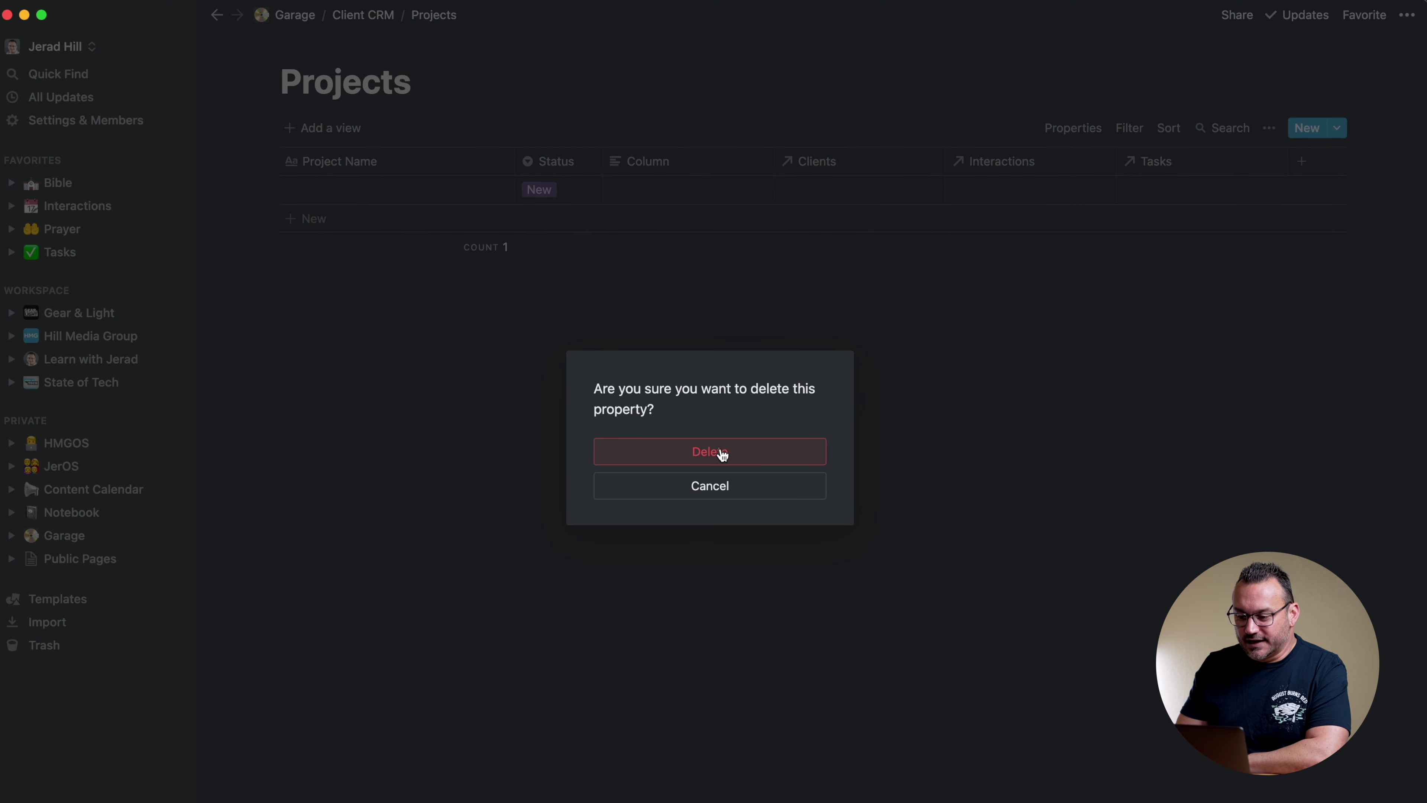
click(722, 454)
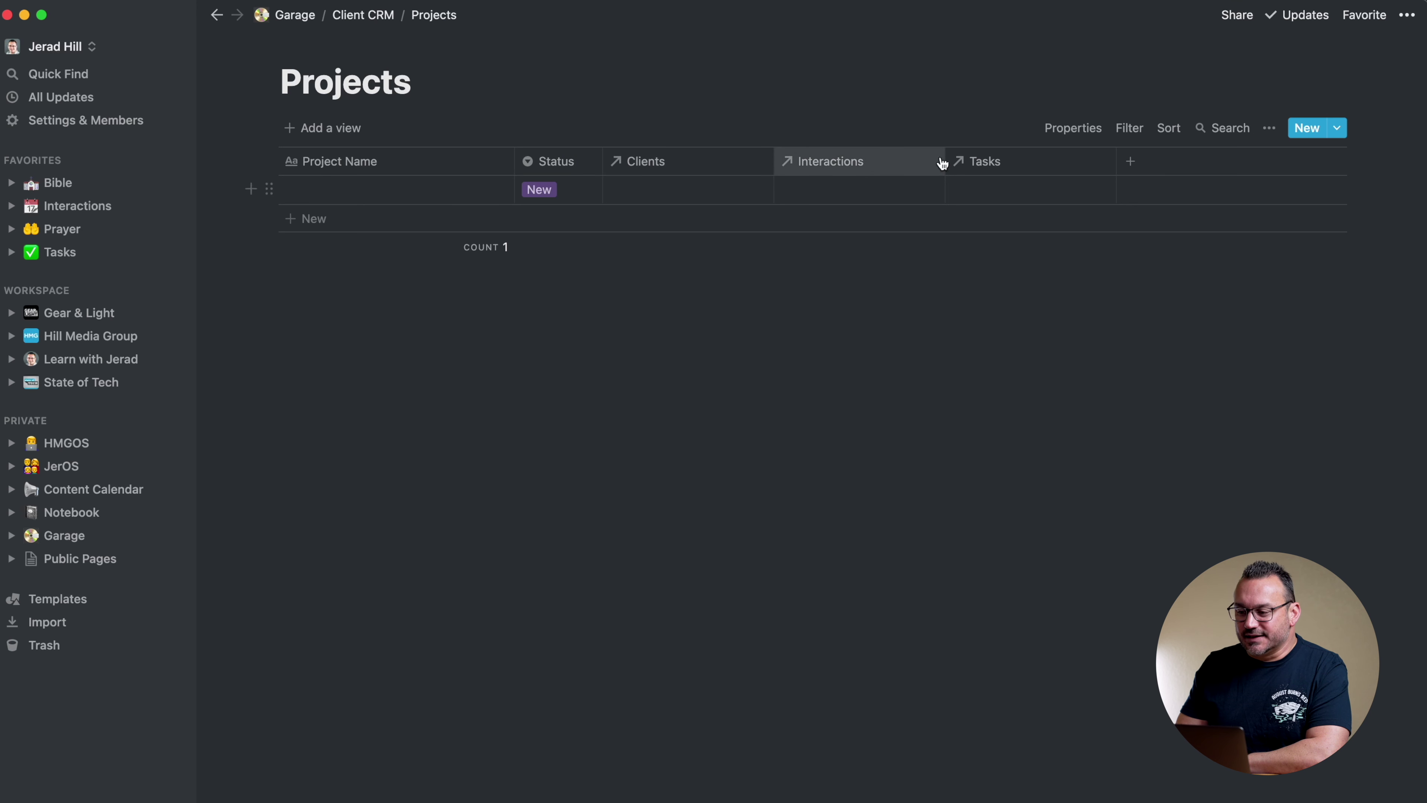
click(363, 15)
Review the Projects, Clients, Interactions and Tasks databases, ending on Client CRM
click(314, 309)
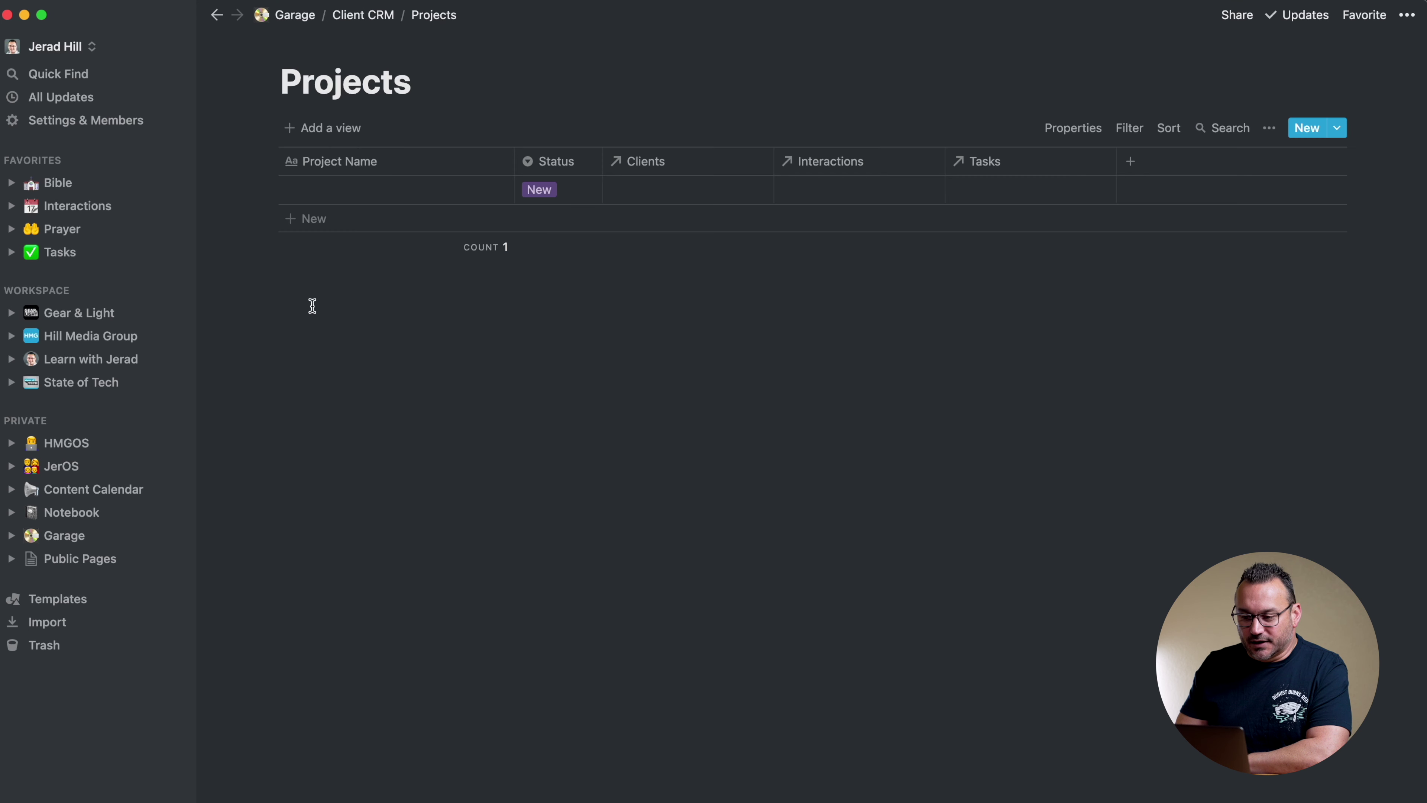
click(357, 15)
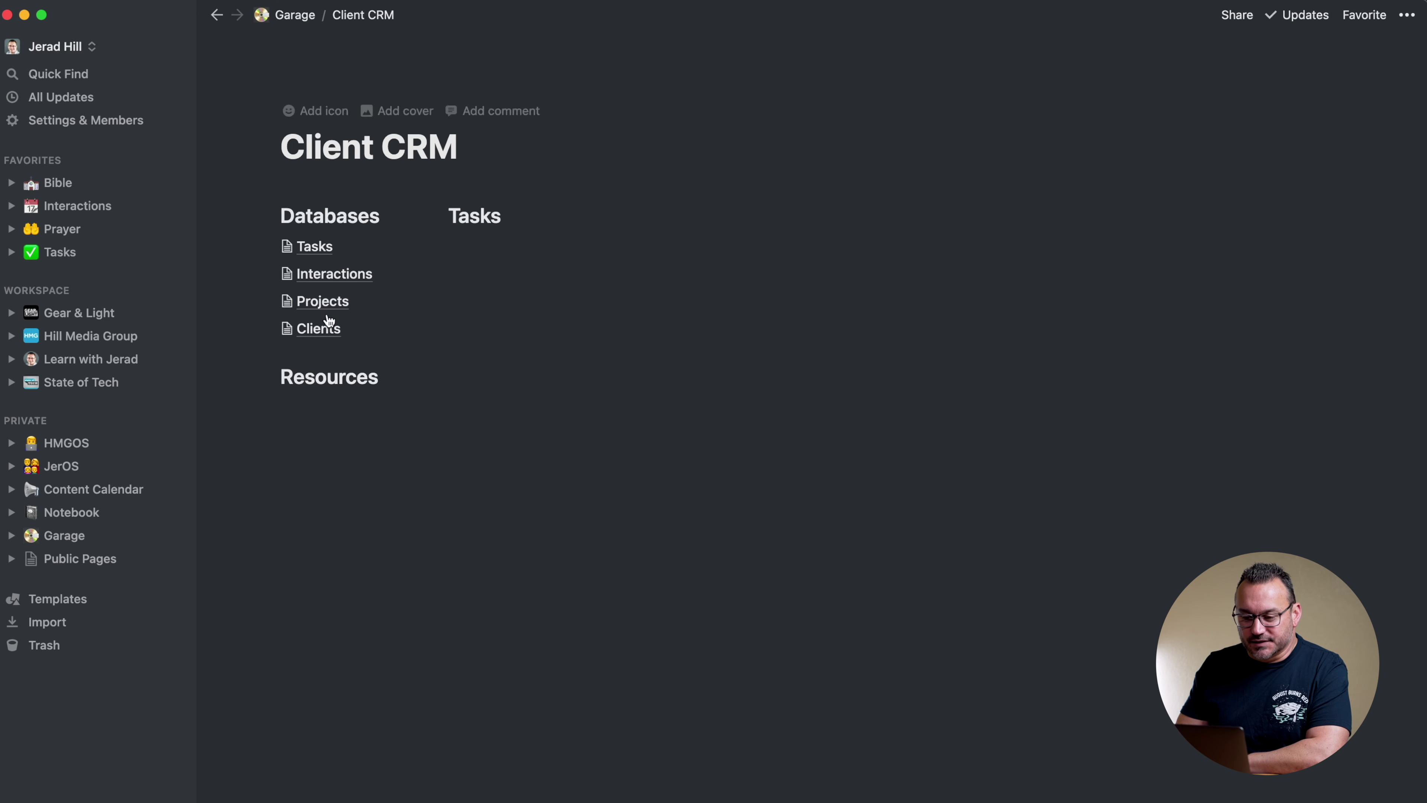
click(333, 331)
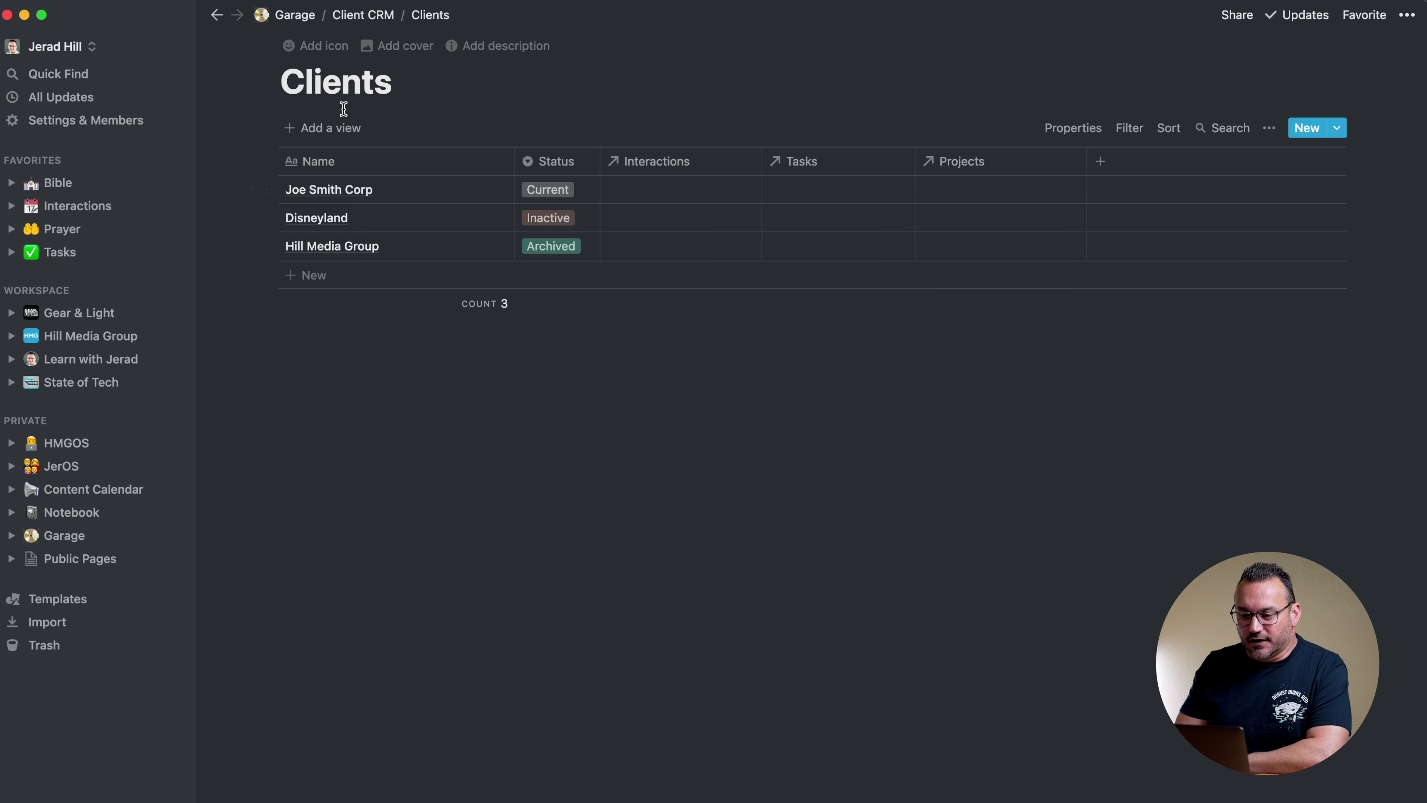
click(380, 23)
click(332, 271)
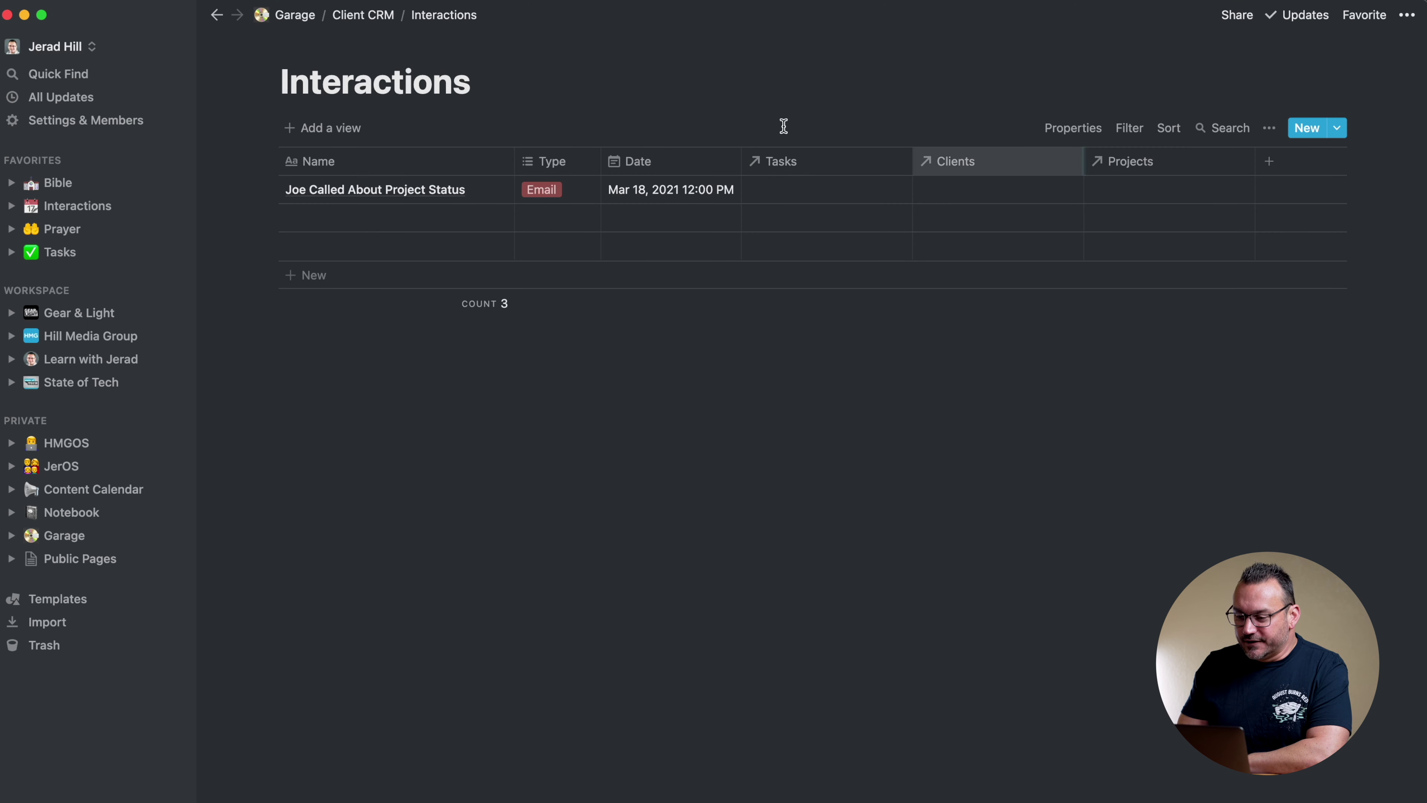
click(363, 15)
click(322, 247)
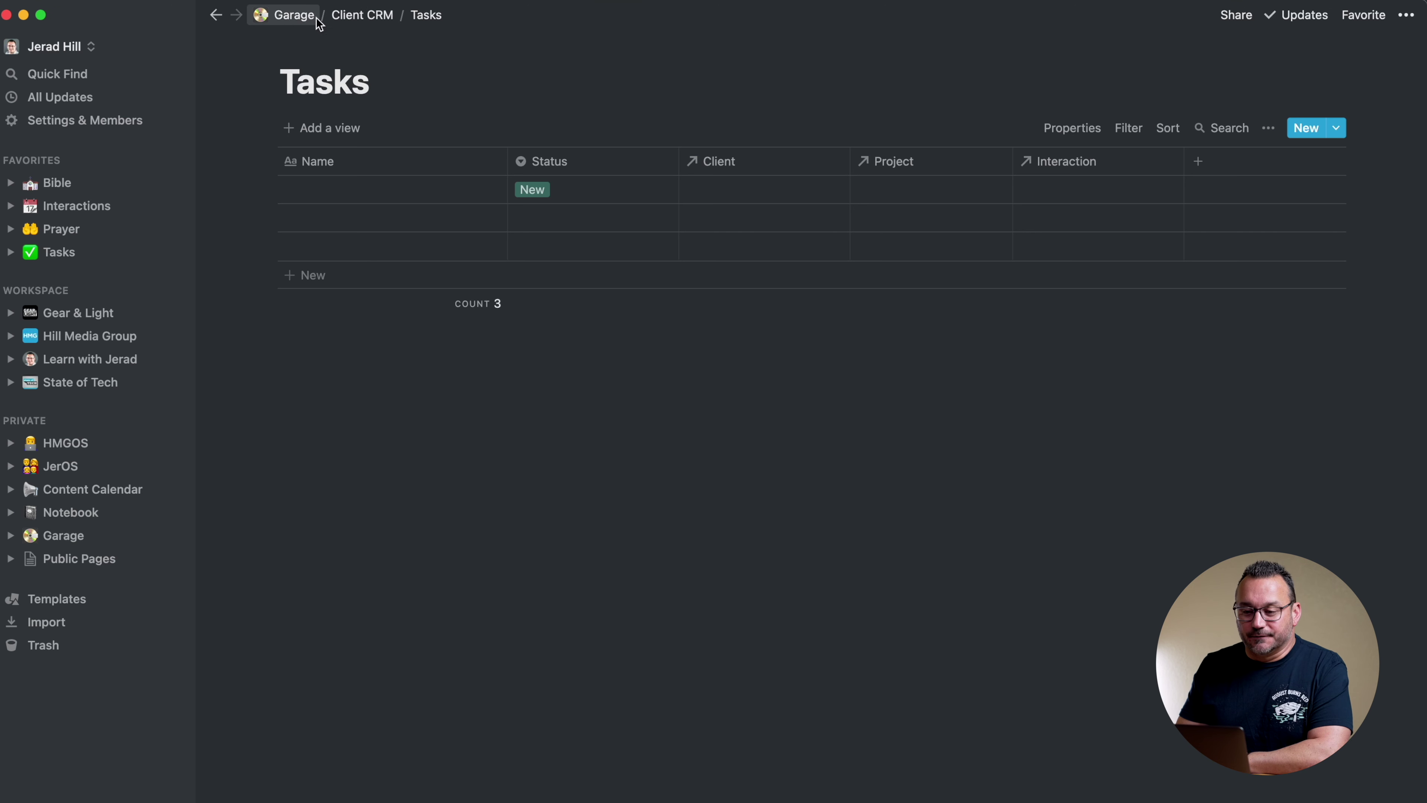
click(361, 15)
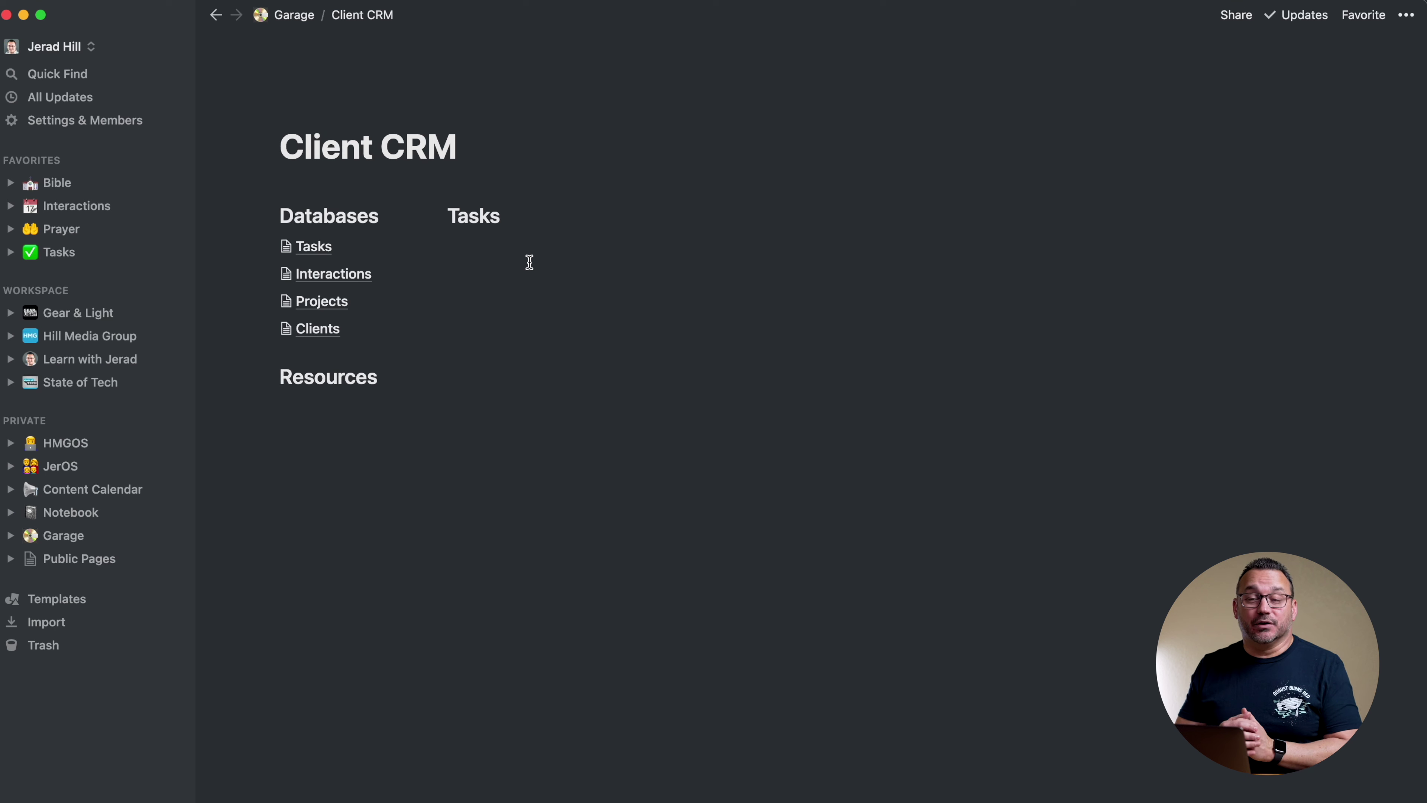
Insert a linked view of the Client CRM Tasks database under the Tasks heading
click(510, 246)
text(/link)
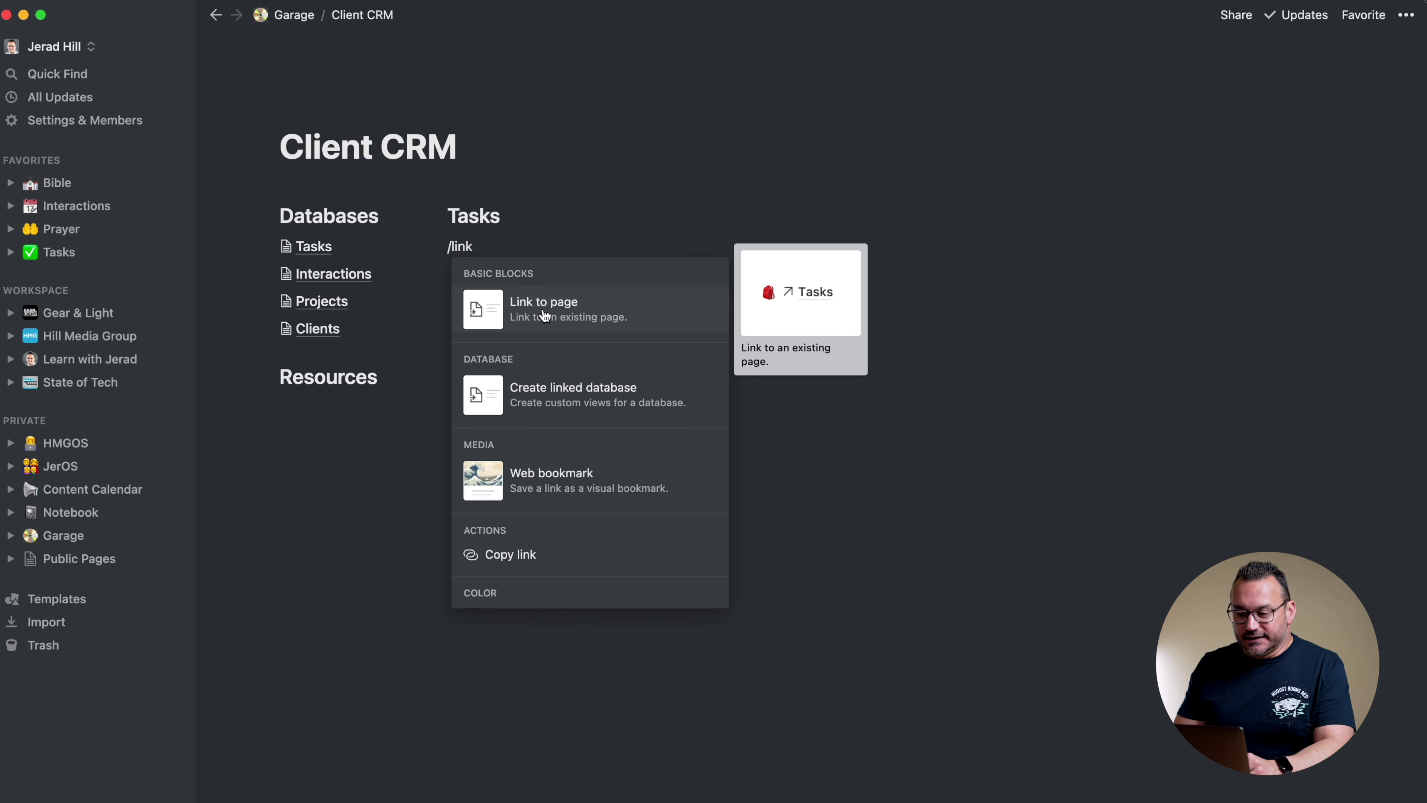
click(556, 399)
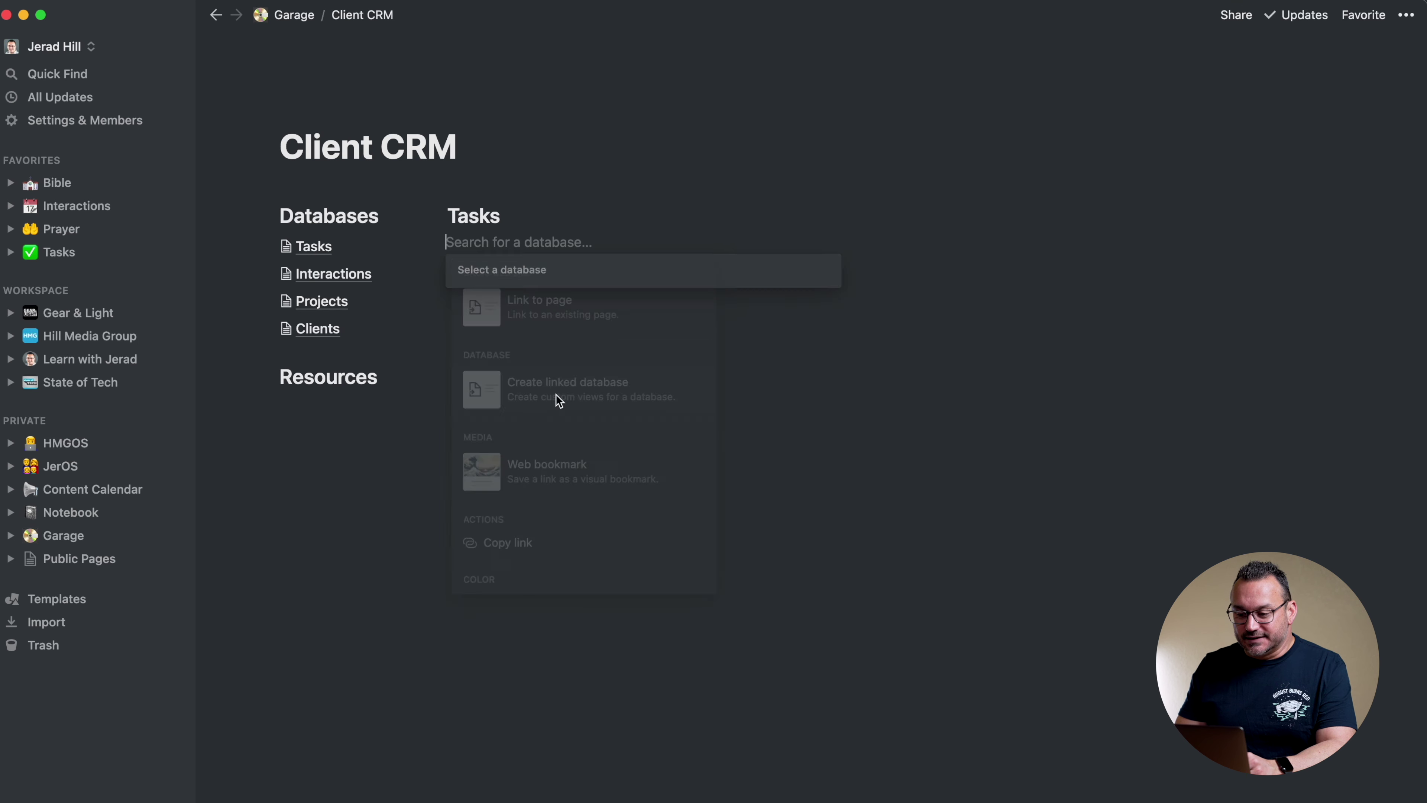
text(tasks)
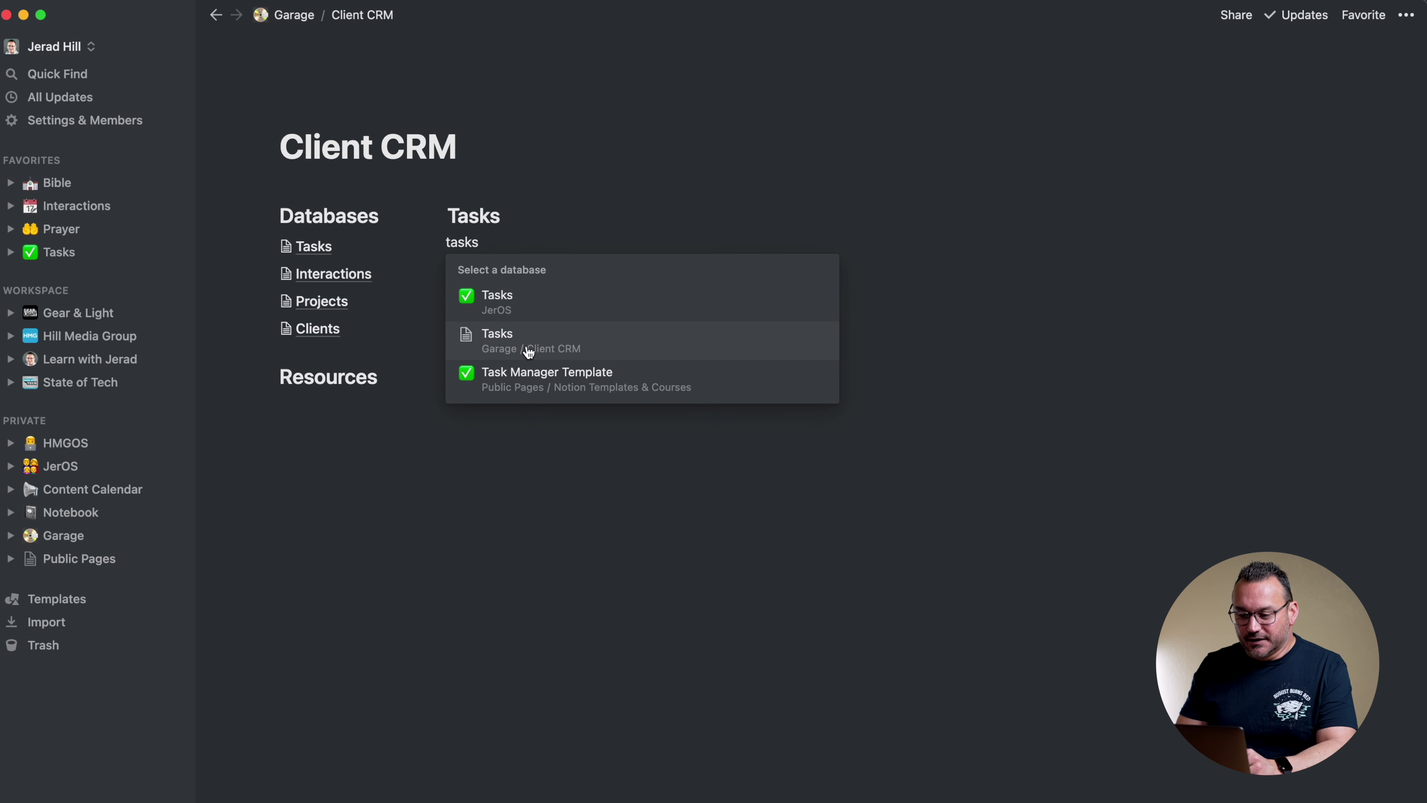
click(531, 340)
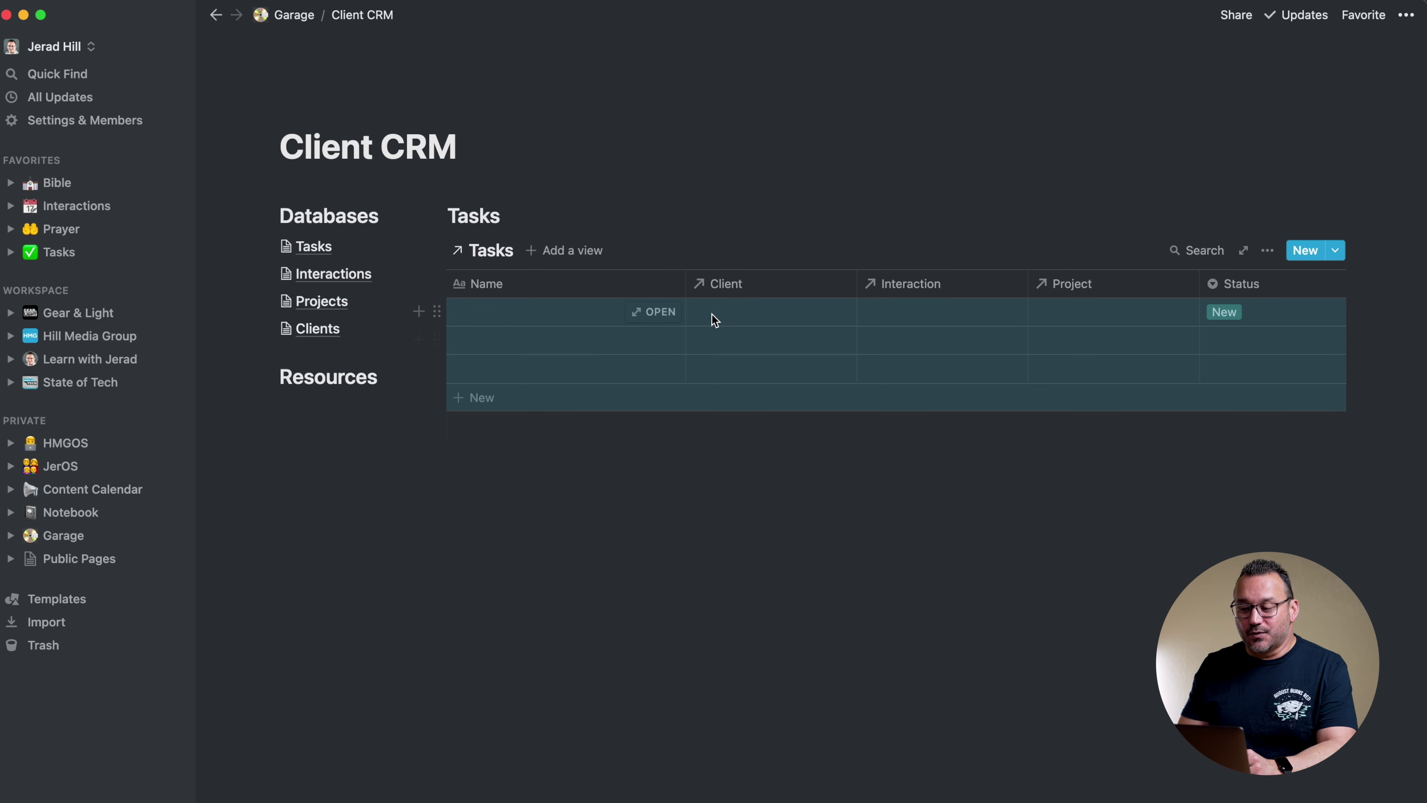
click(565, 447)
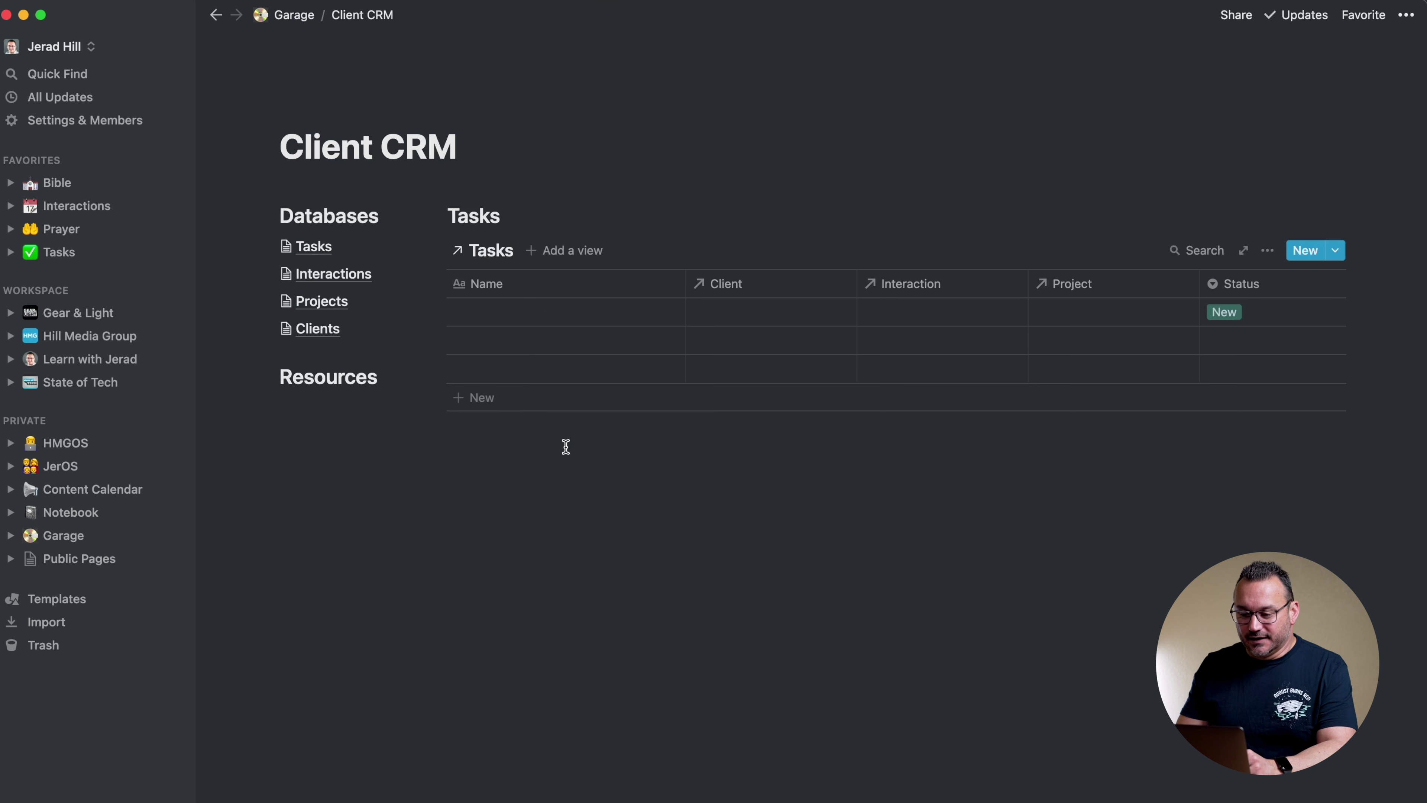
click(542, 484)
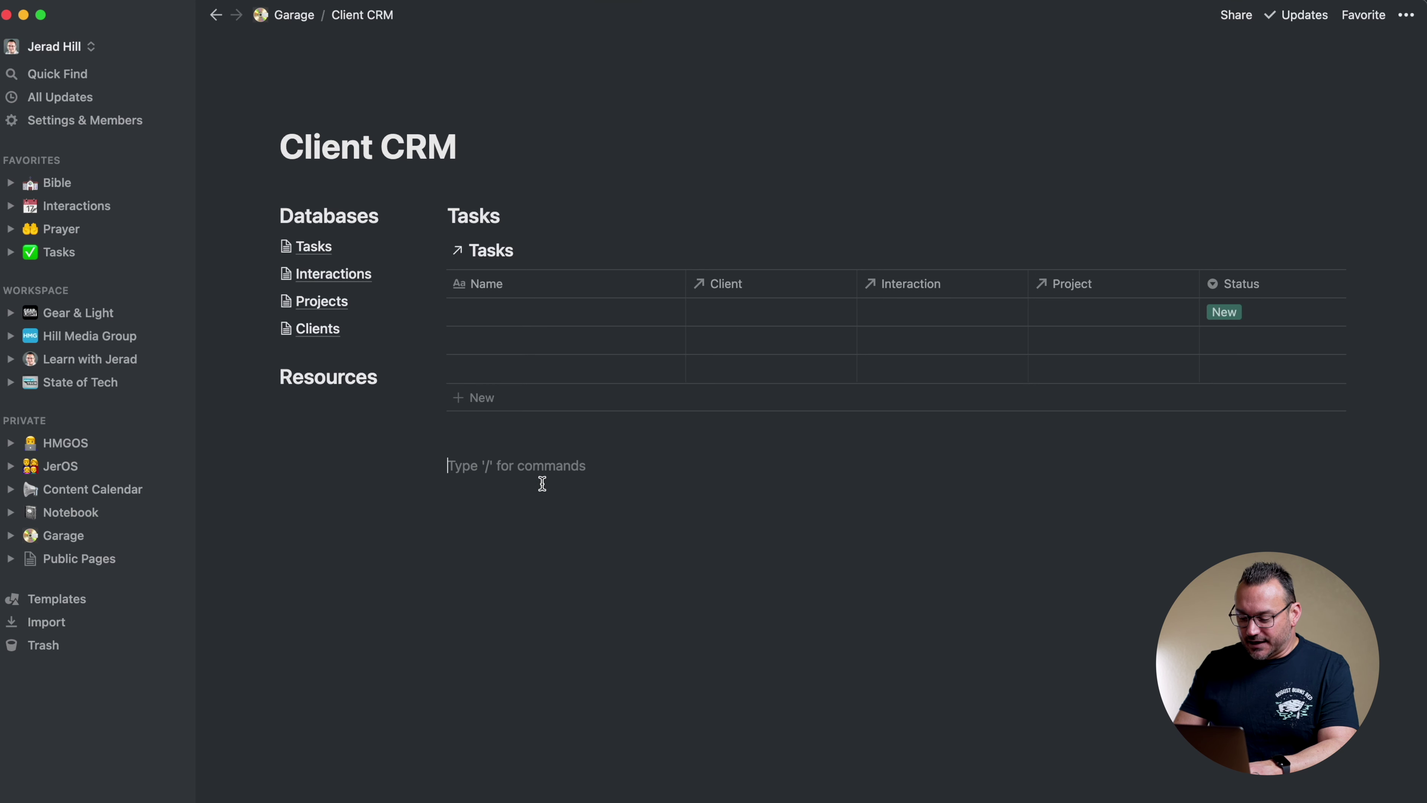
Add a Heading 2 'Projects' followed by a linked view of the Projects database
text(/h2)
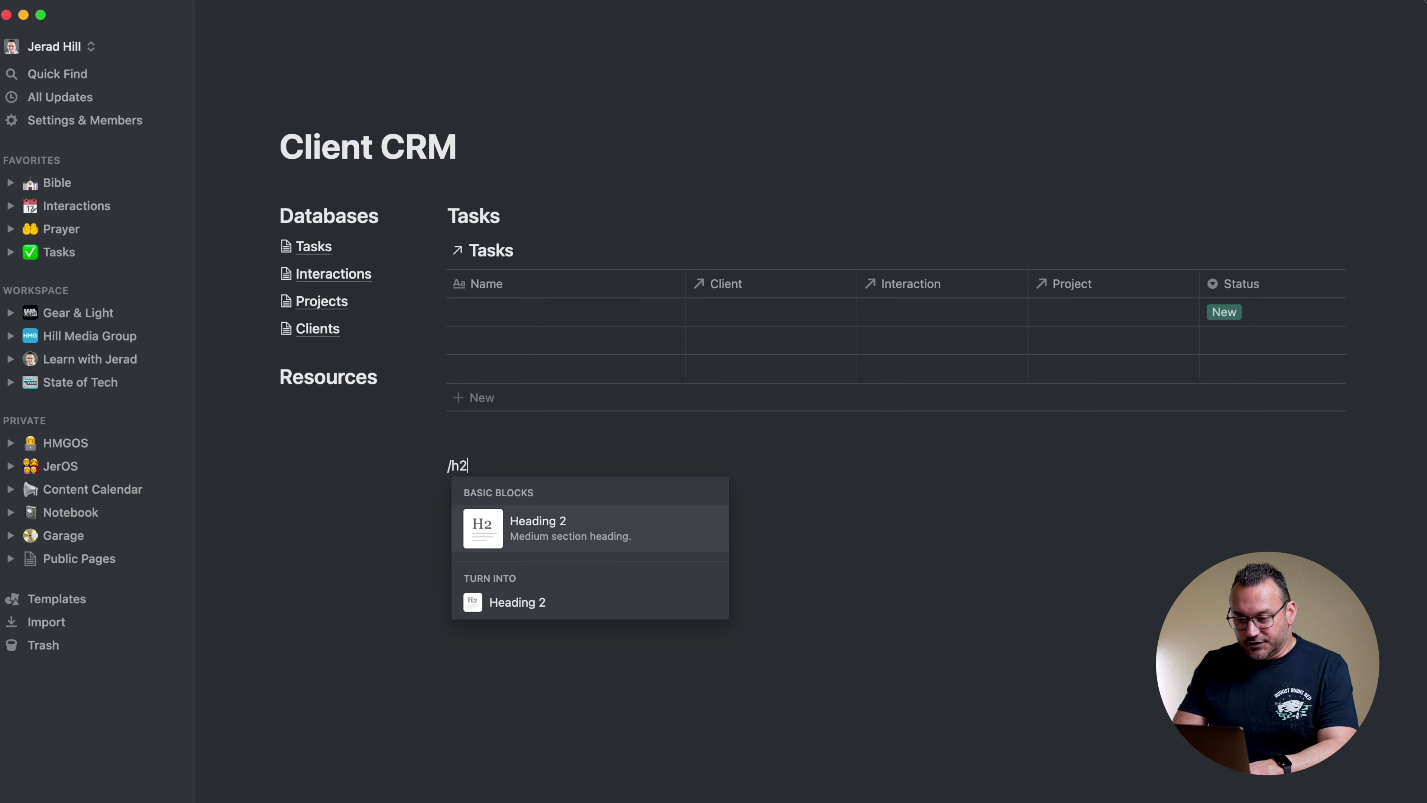
key(Return)
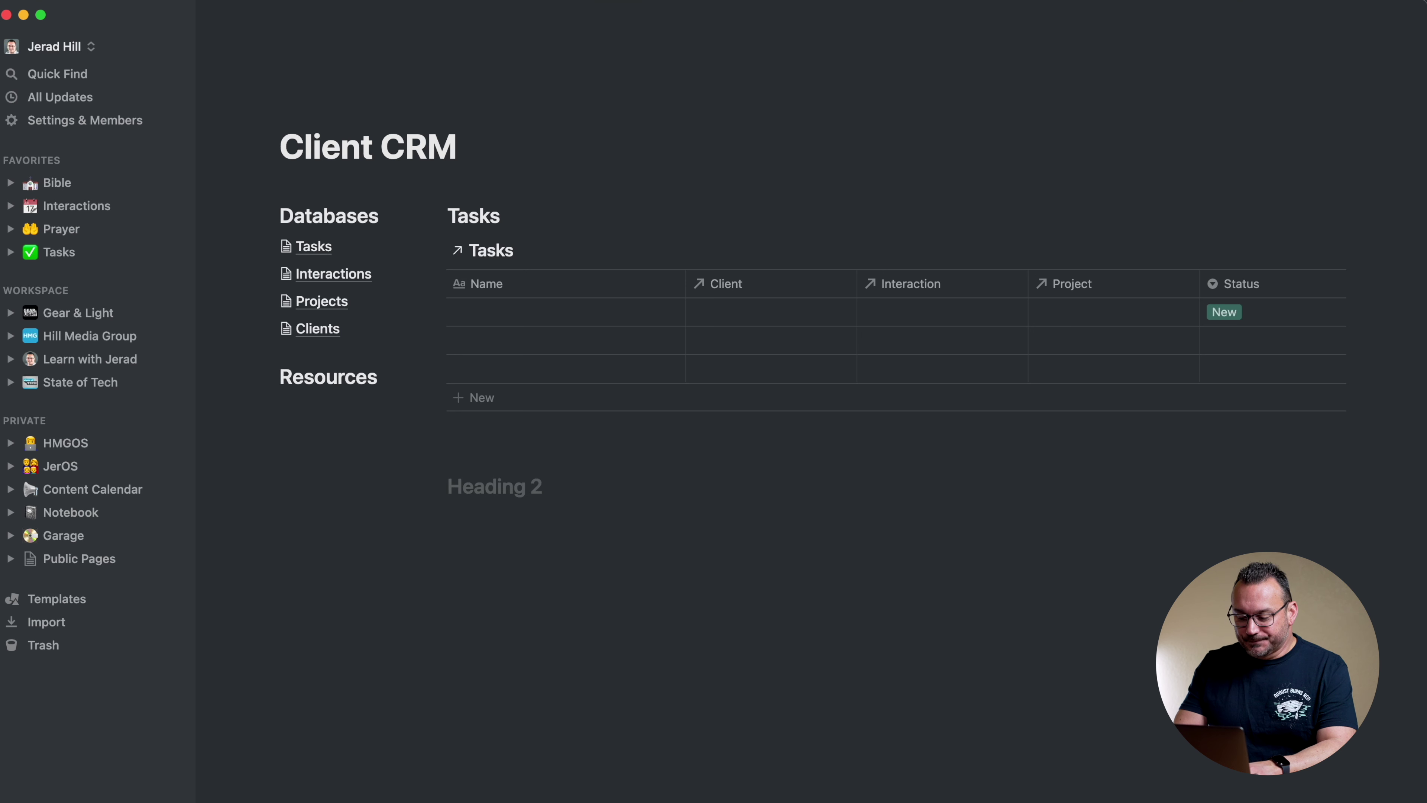
text(Projects)
key(Return)
text(/linke)
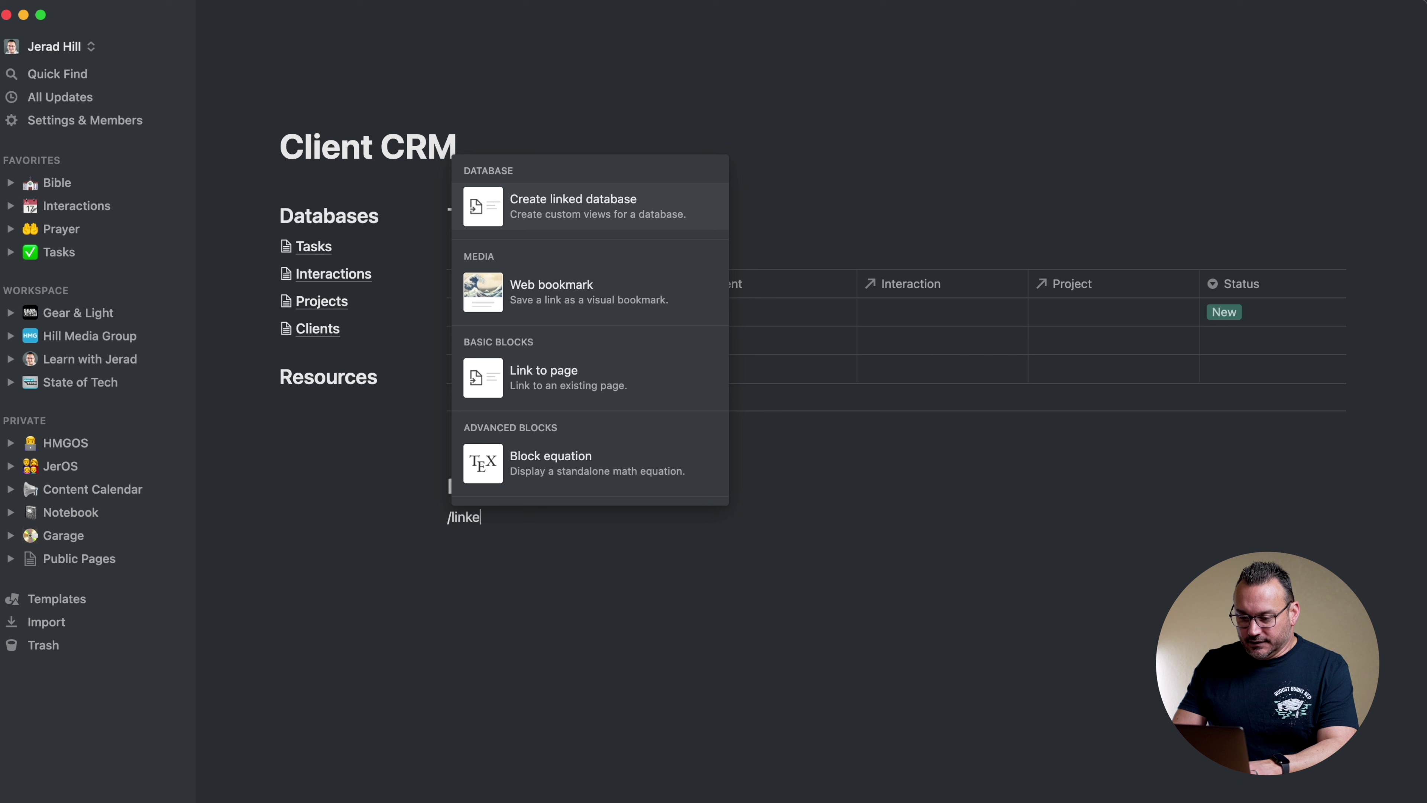
click(564, 206)
text(projects)
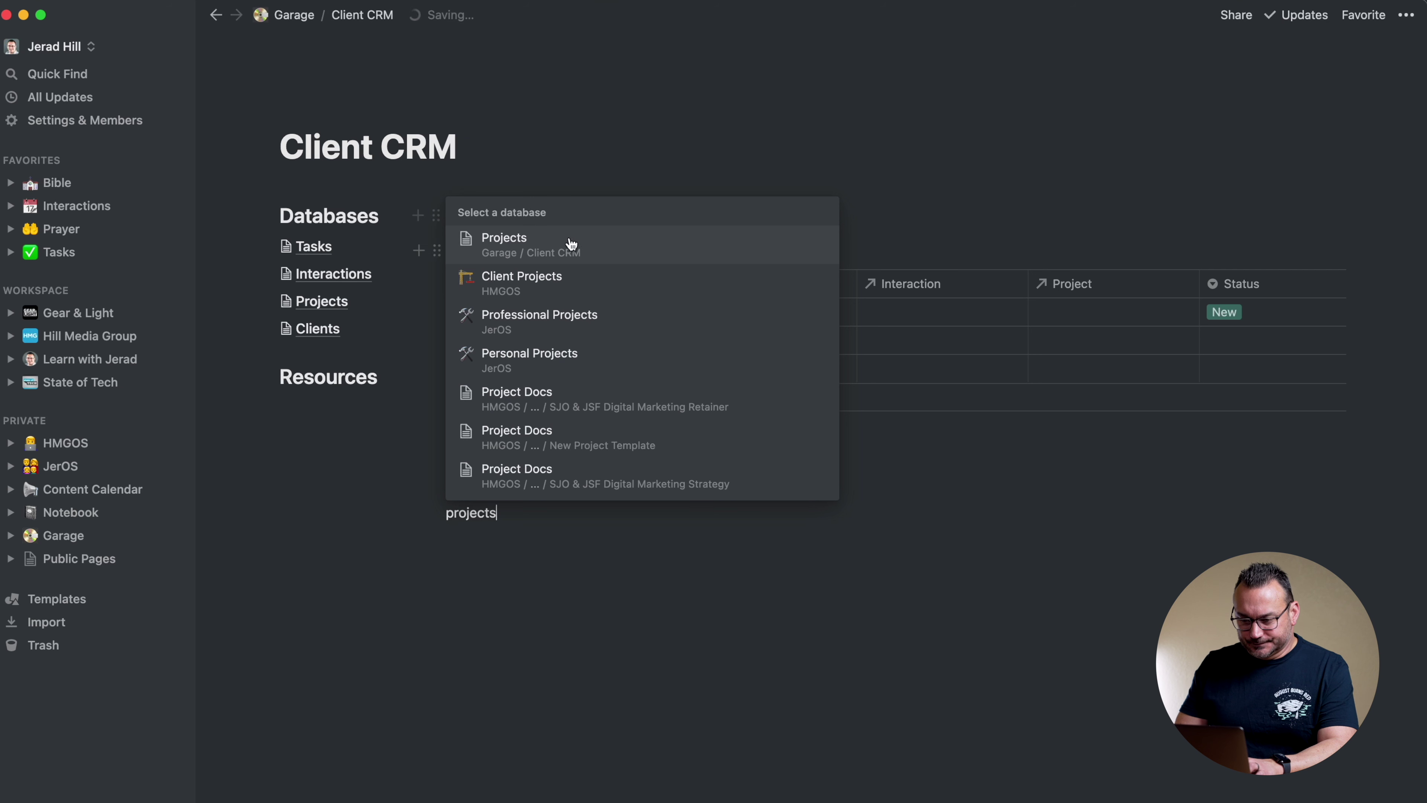
click(603, 254)
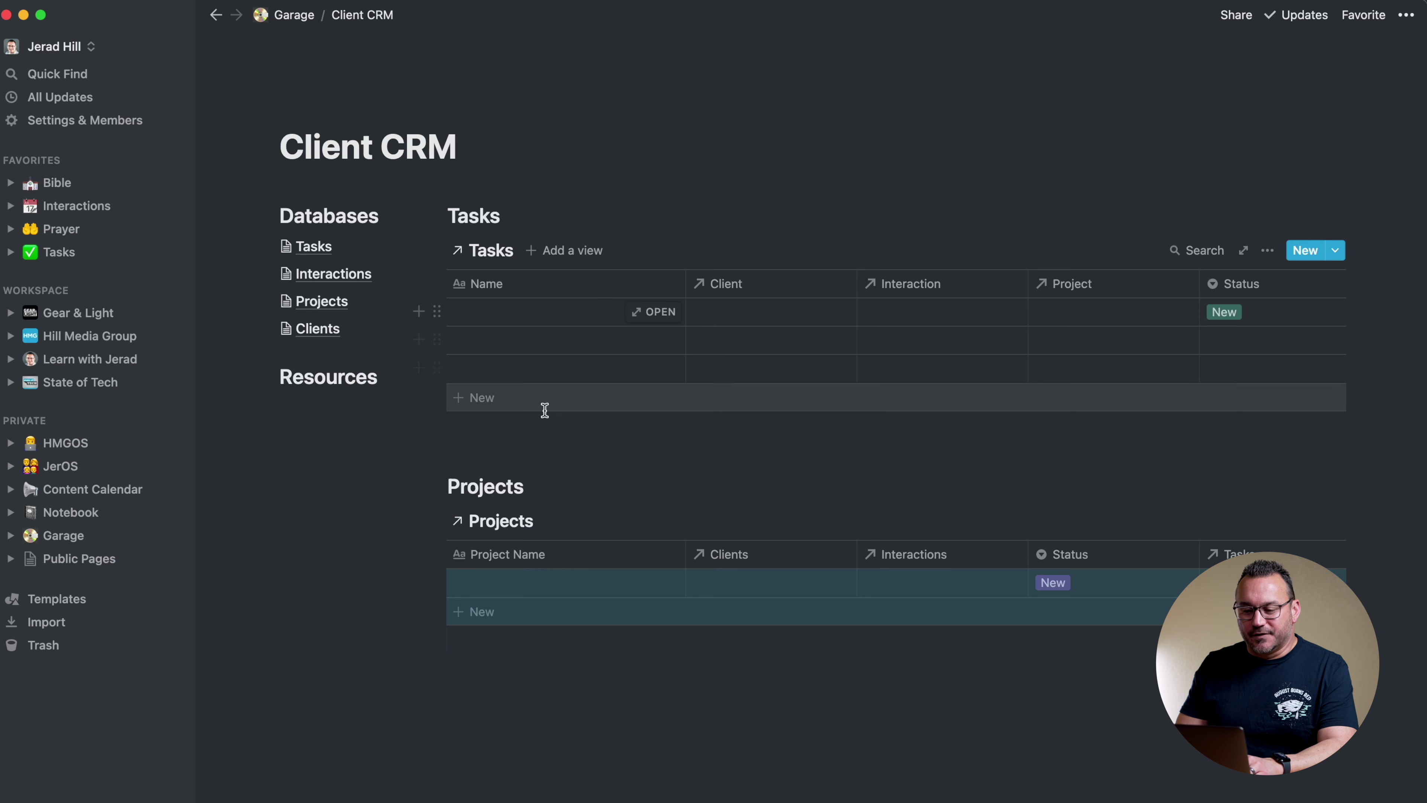
scroll(551, 409, down, 1)
scroll(551, 411, down, 3)
click(521, 603)
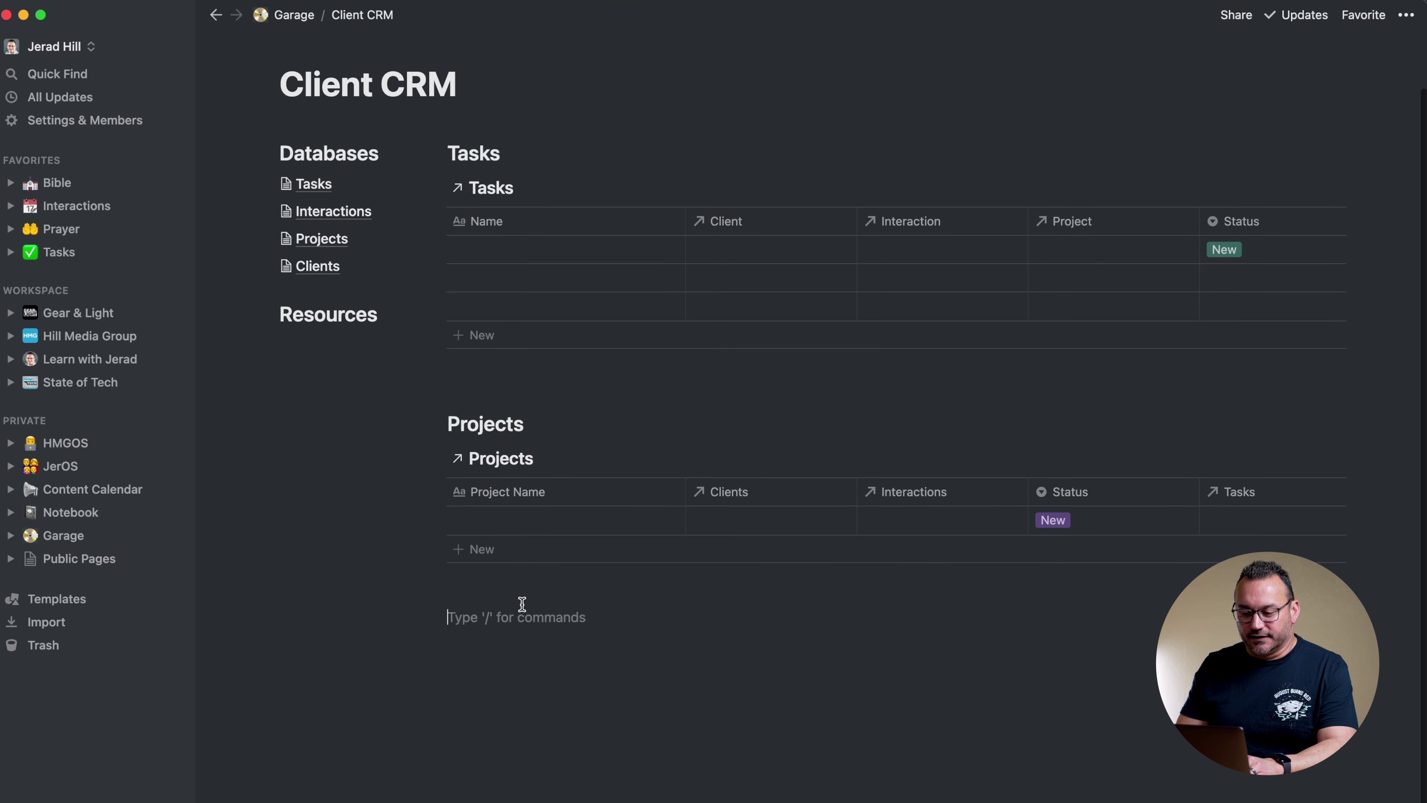
Add a Heading 2 'Interactions' followed by a linked view of the Client CRM Interactions database
text(/h2)
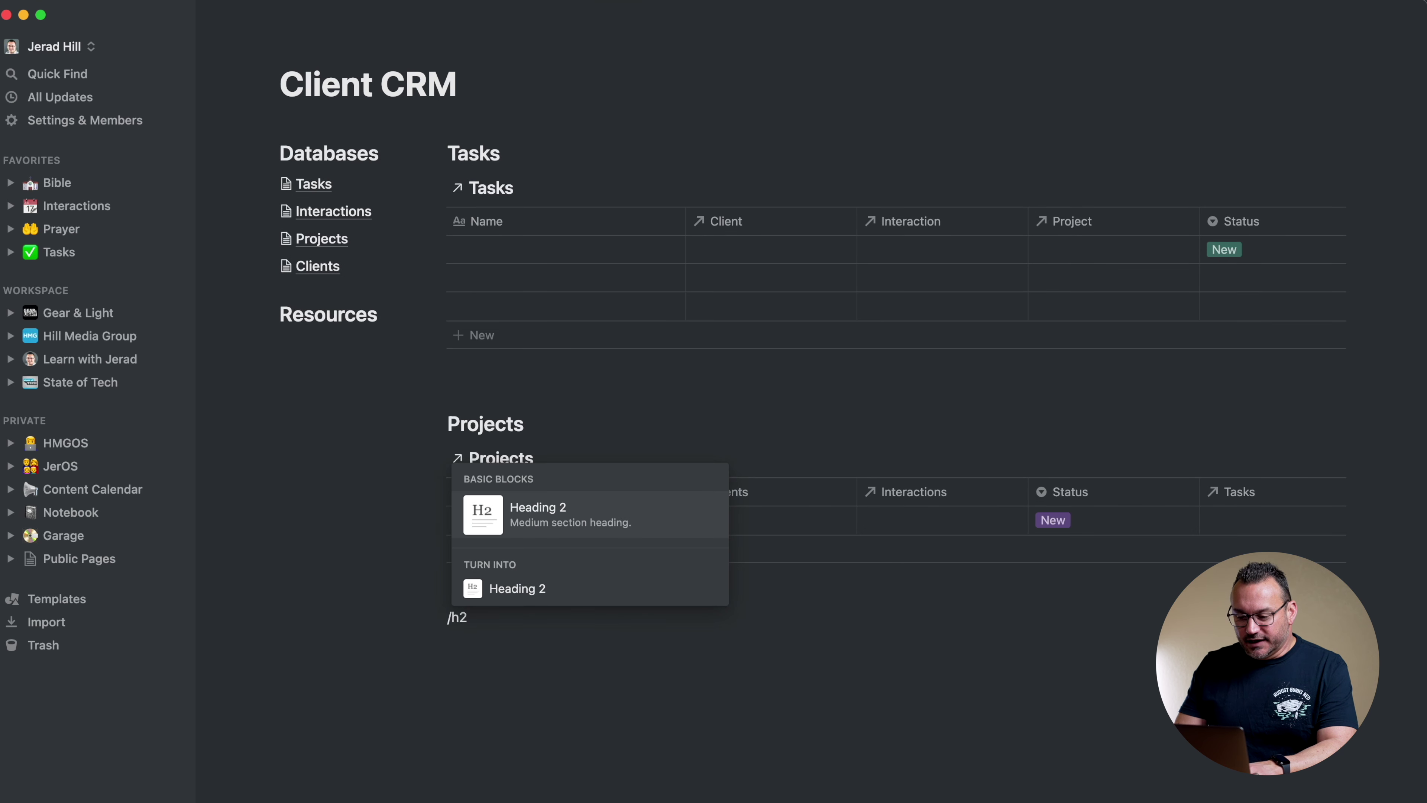
key(Return)
text(Interactions)
key(Return)
text(/link)
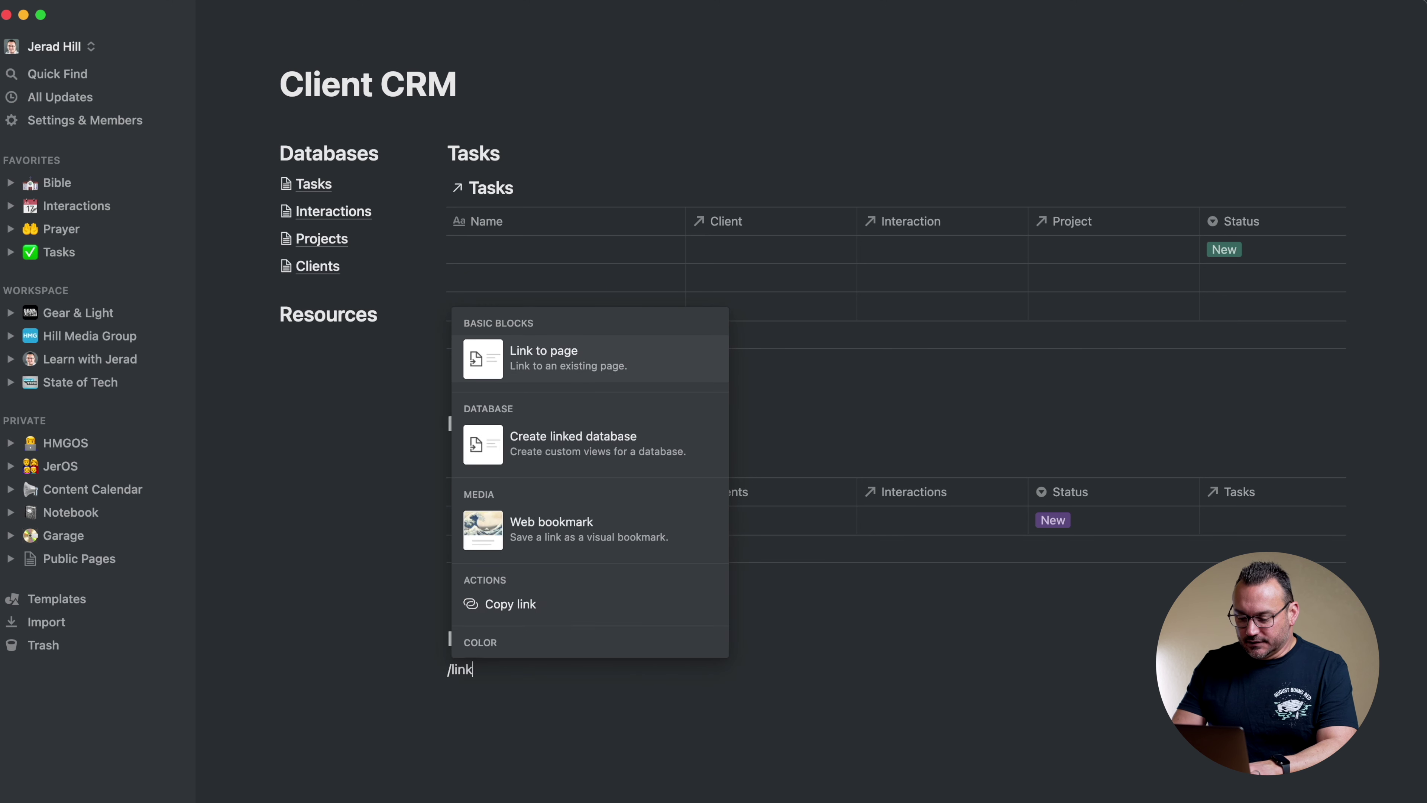
text(ed)
click(551, 640)
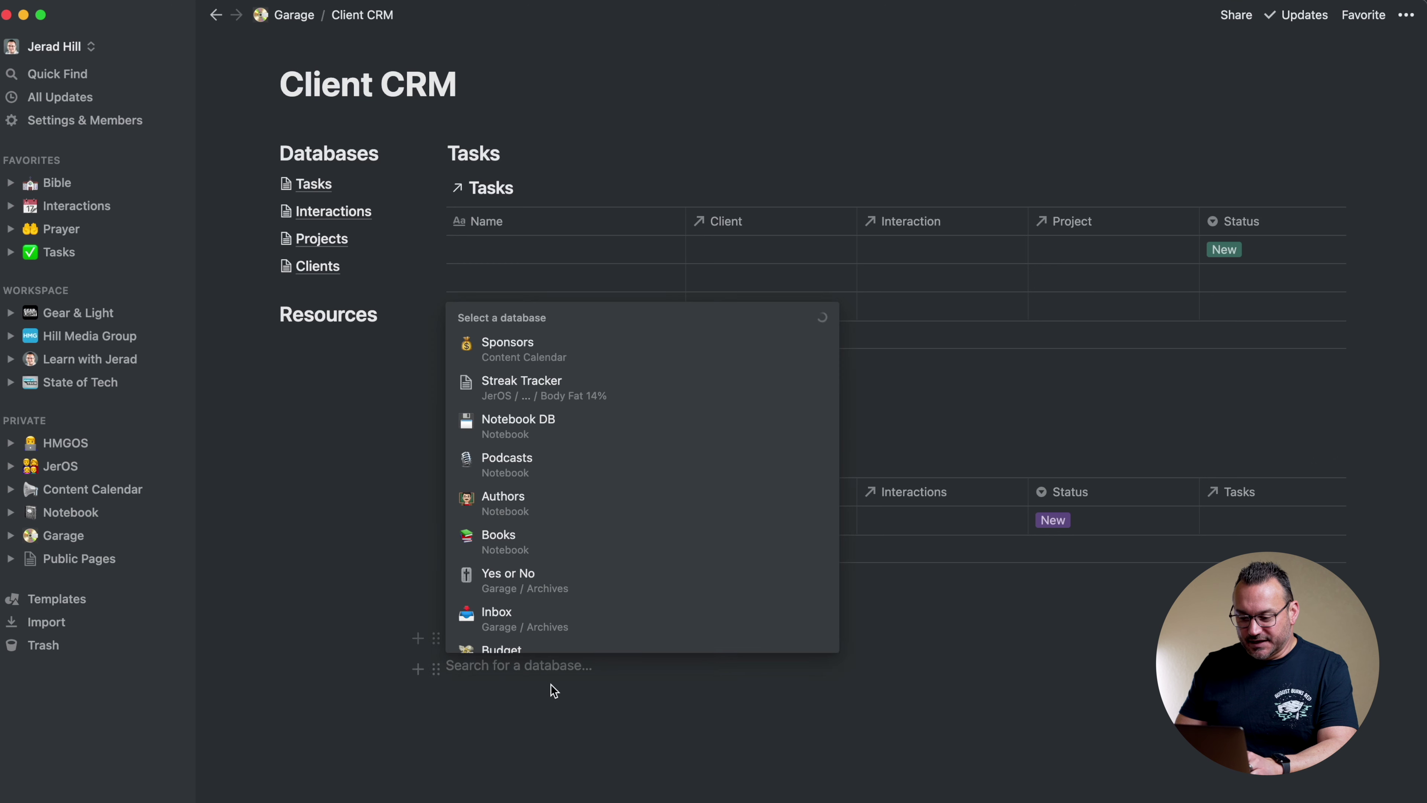
text(interactions)
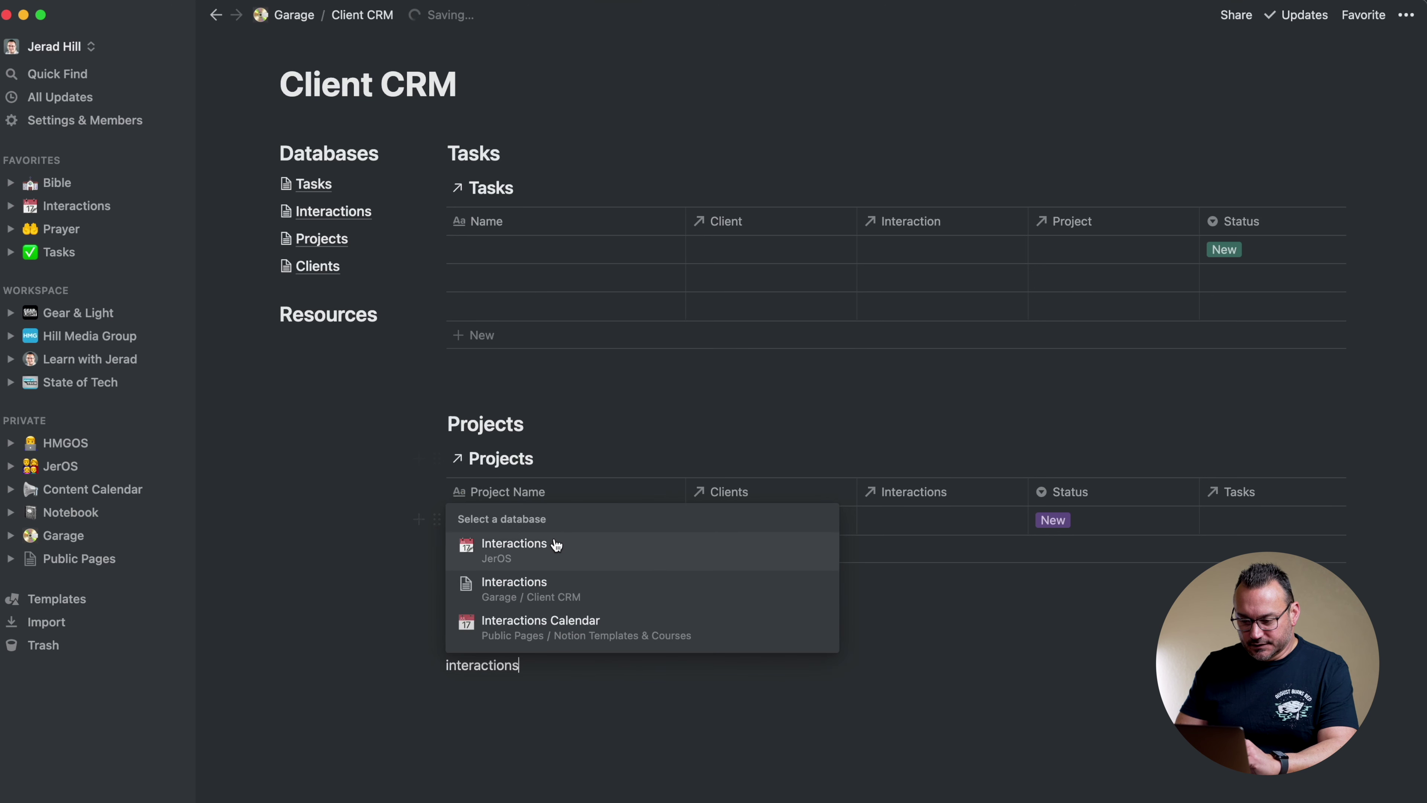
click(548, 597)
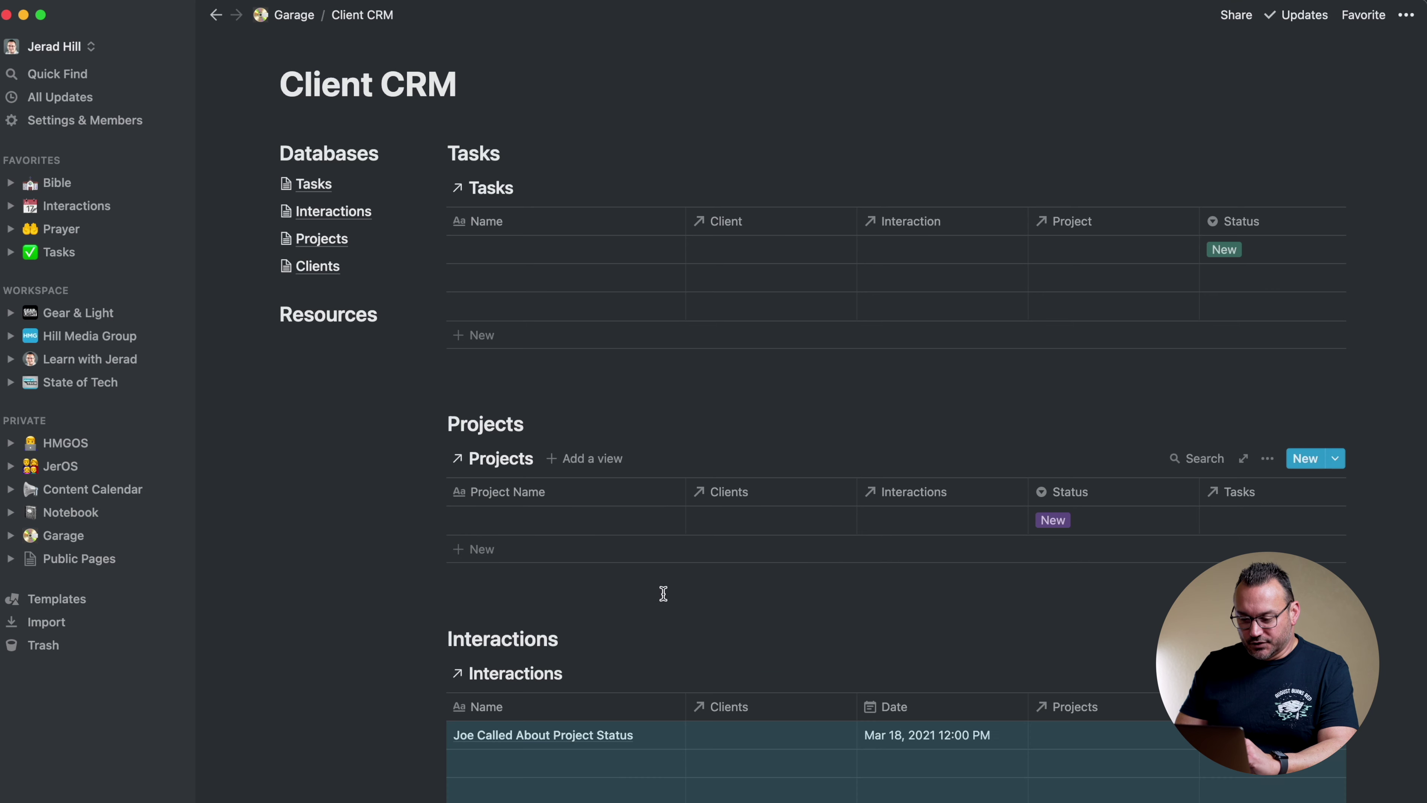
scroll(663, 594, down, 3)
scroll(663, 593, up, 6)
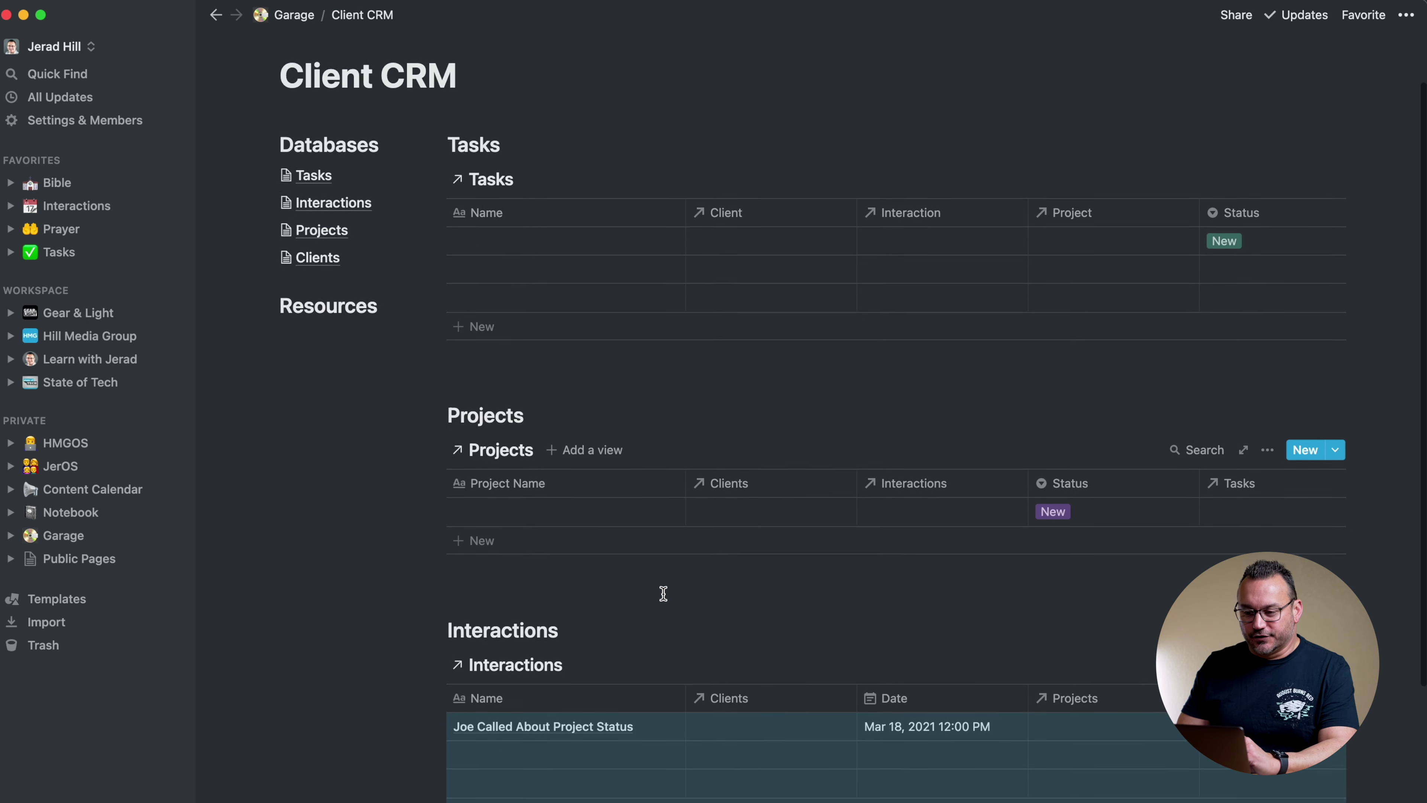
scroll(663, 593, down, 4)
scroll(663, 593, down, 5)
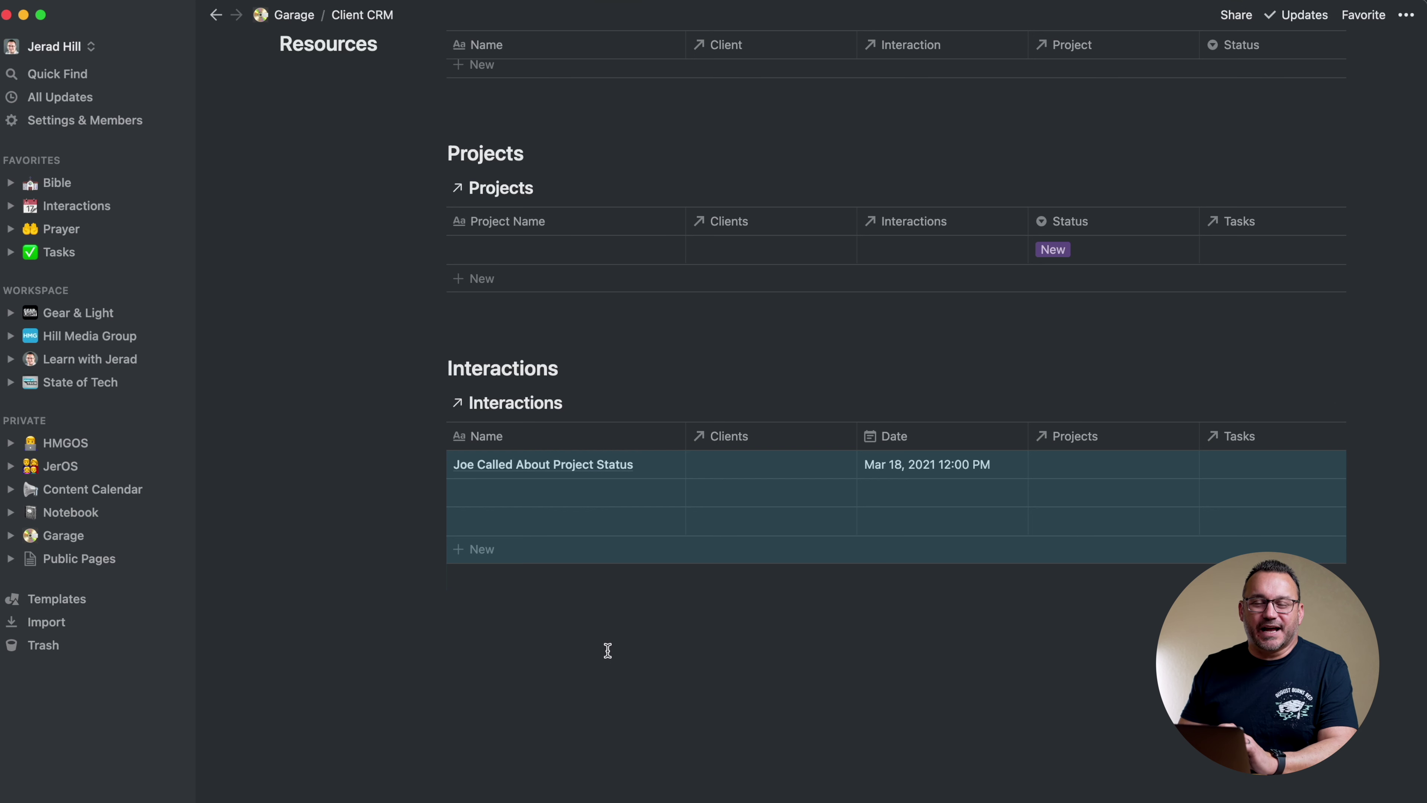
scroll(627, 671, up, 7)
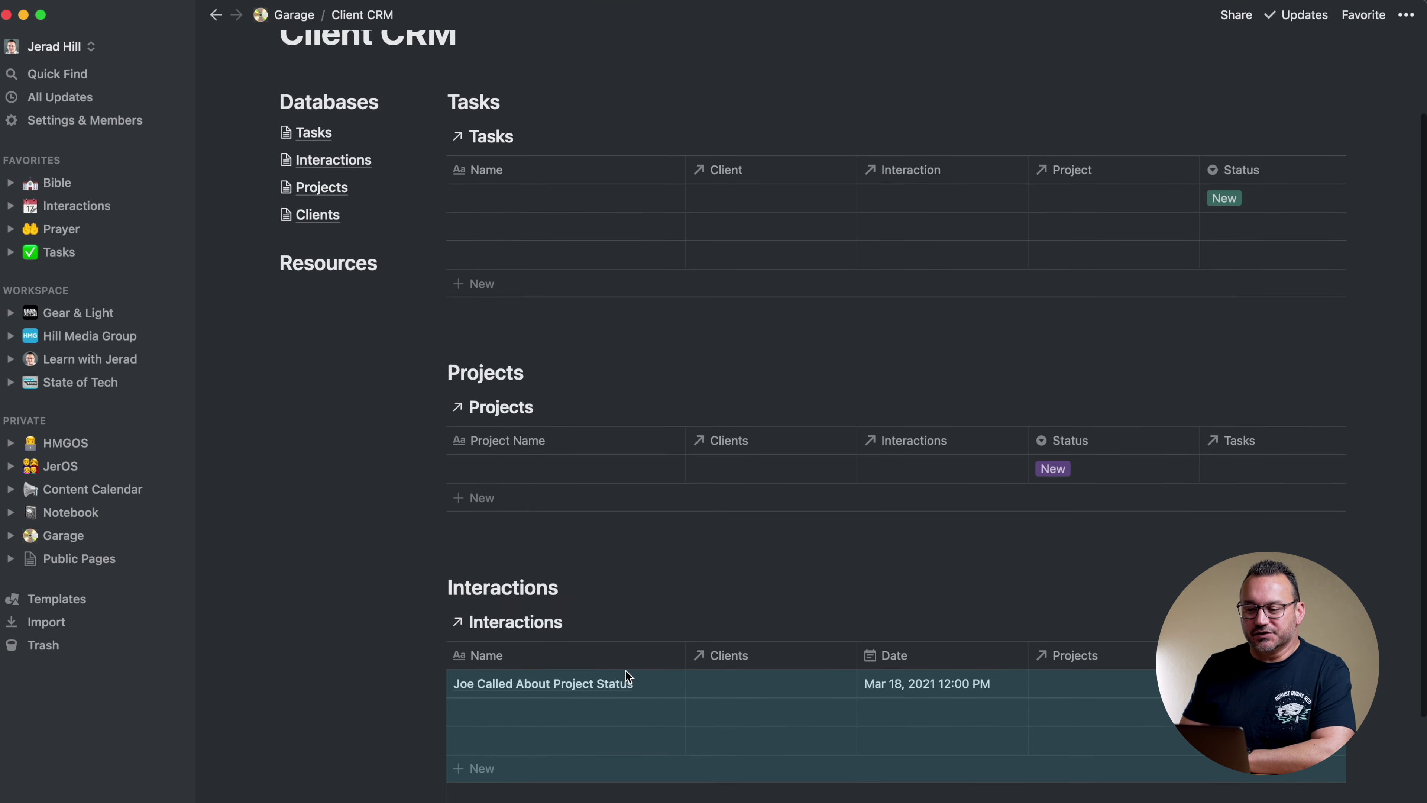
scroll(612, 675, down, 7)
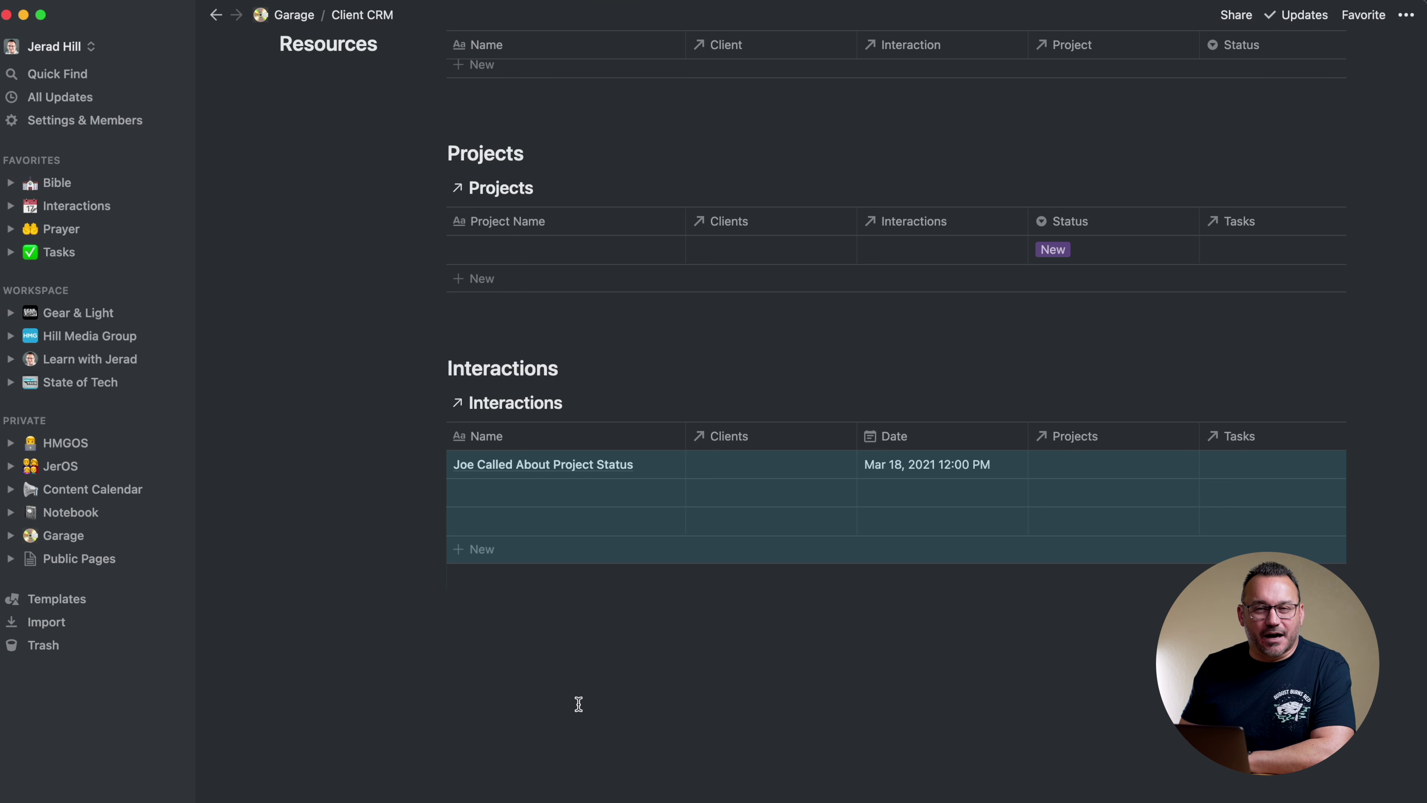
scroll(579, 704, up, 5)
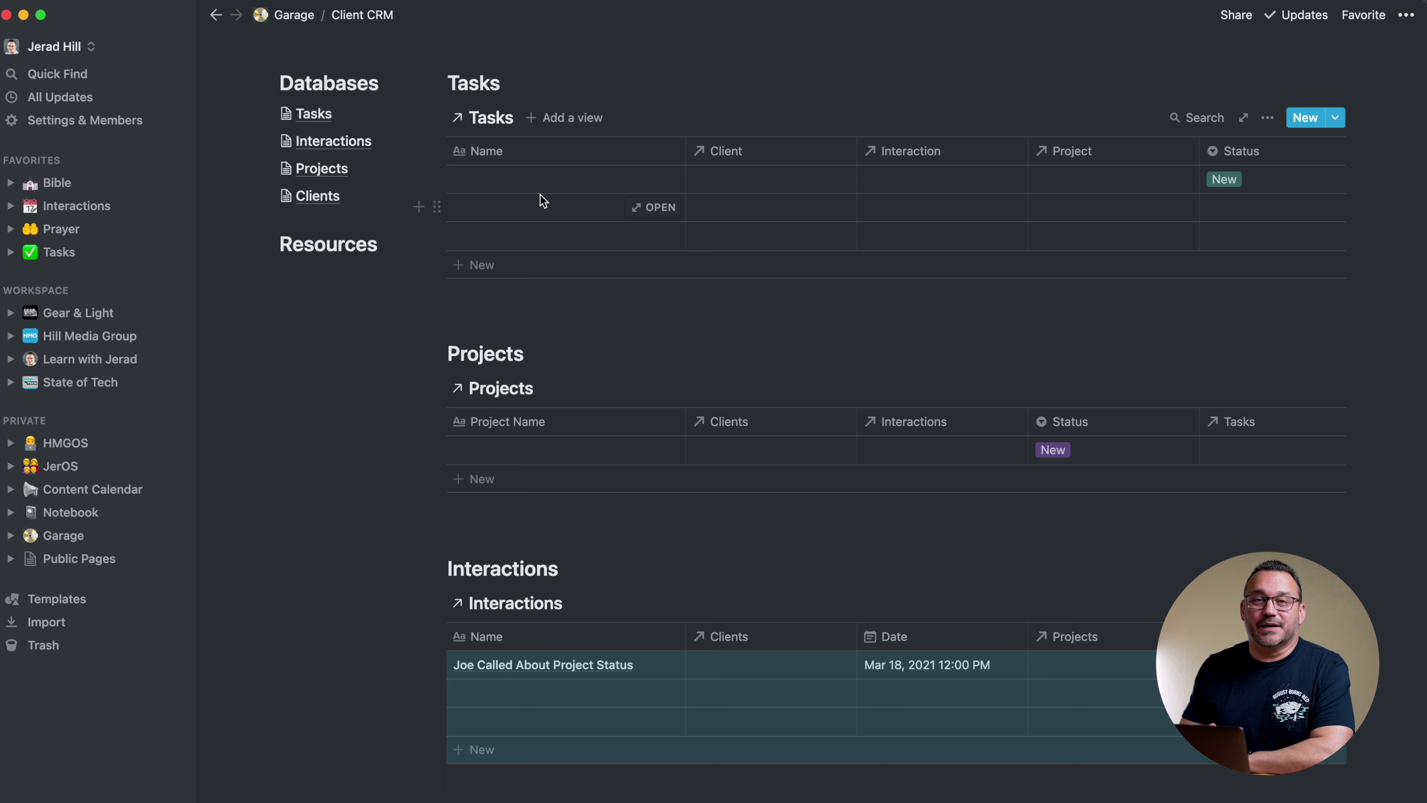
scroll(543, 201, down, 3)
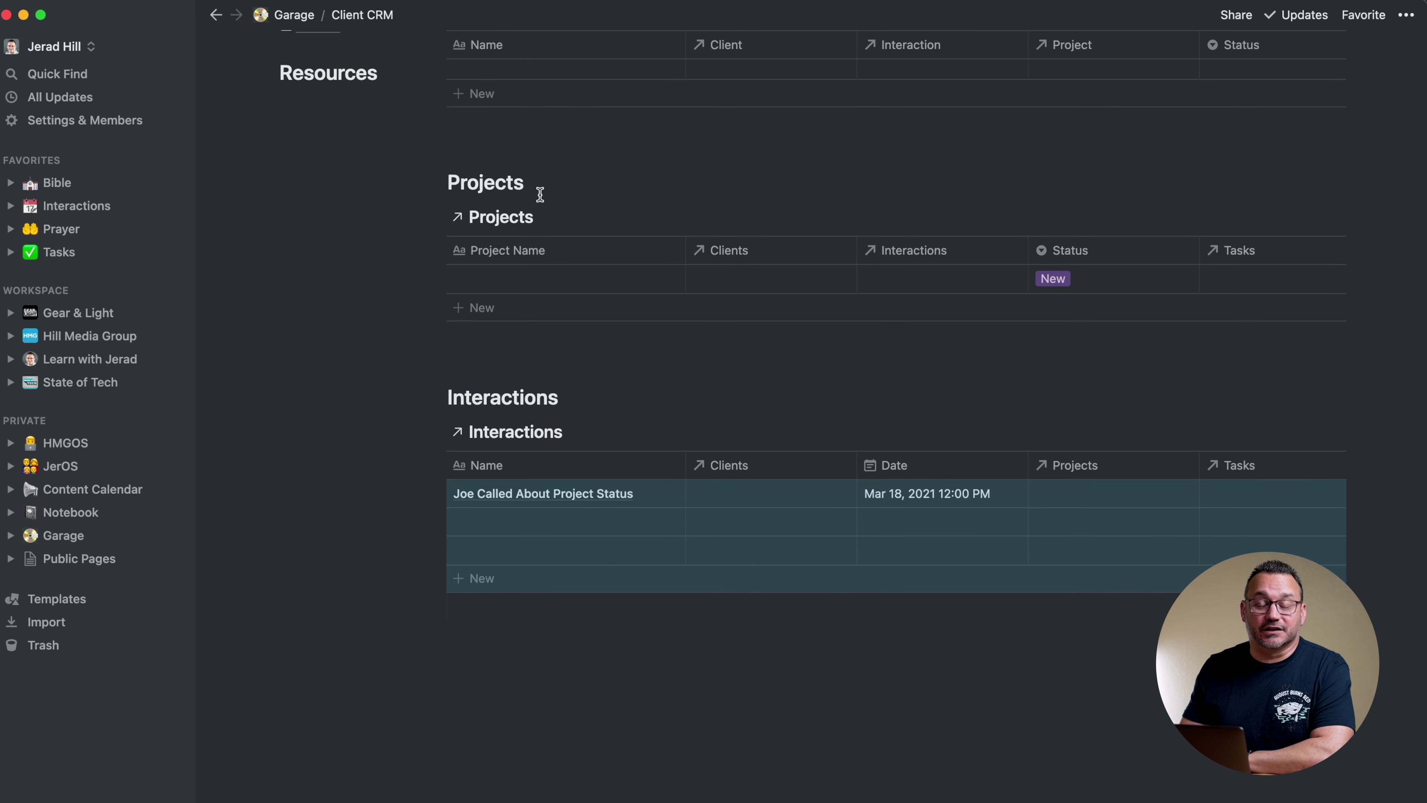
scroll(539, 194, up, 1)
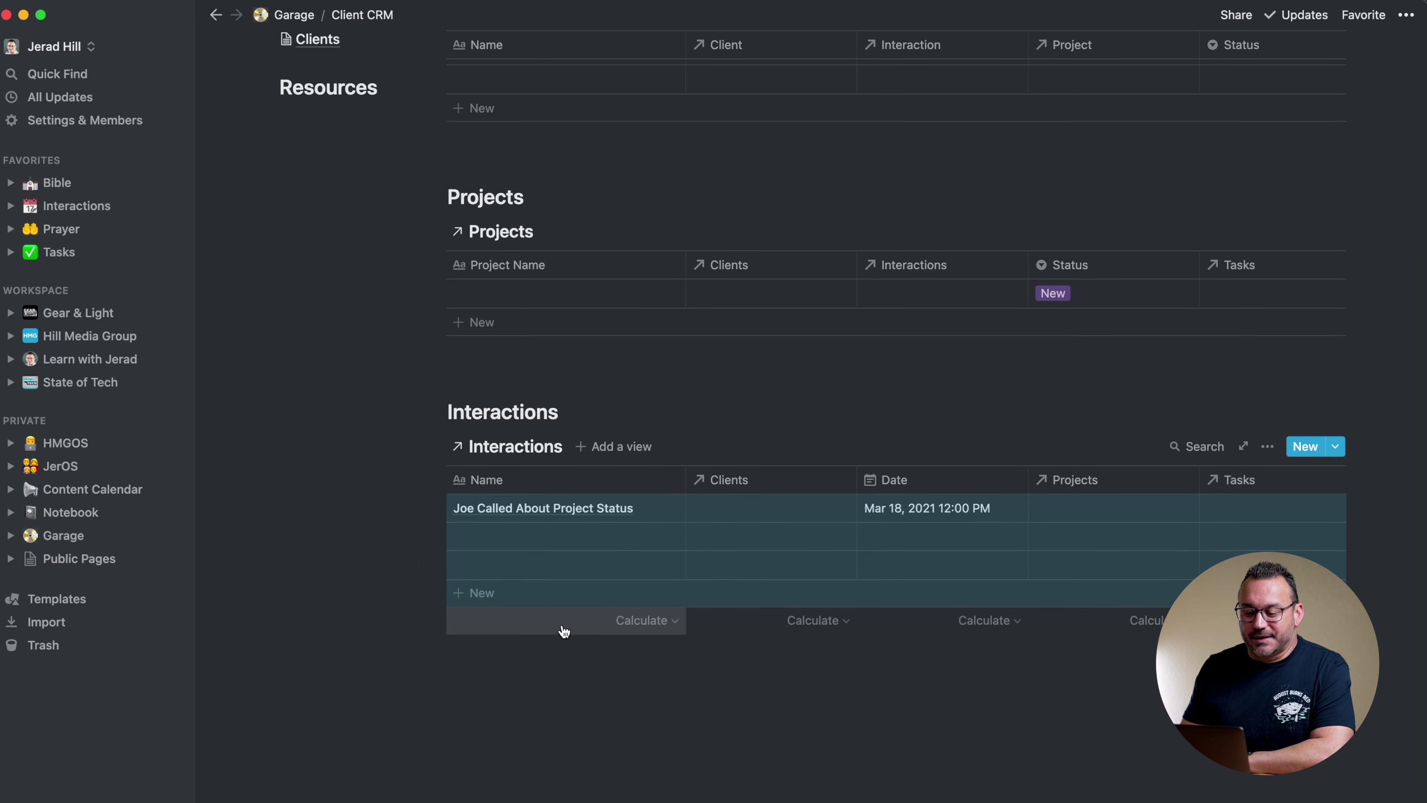
click(558, 682)
scroll(602, 554, up, 5)
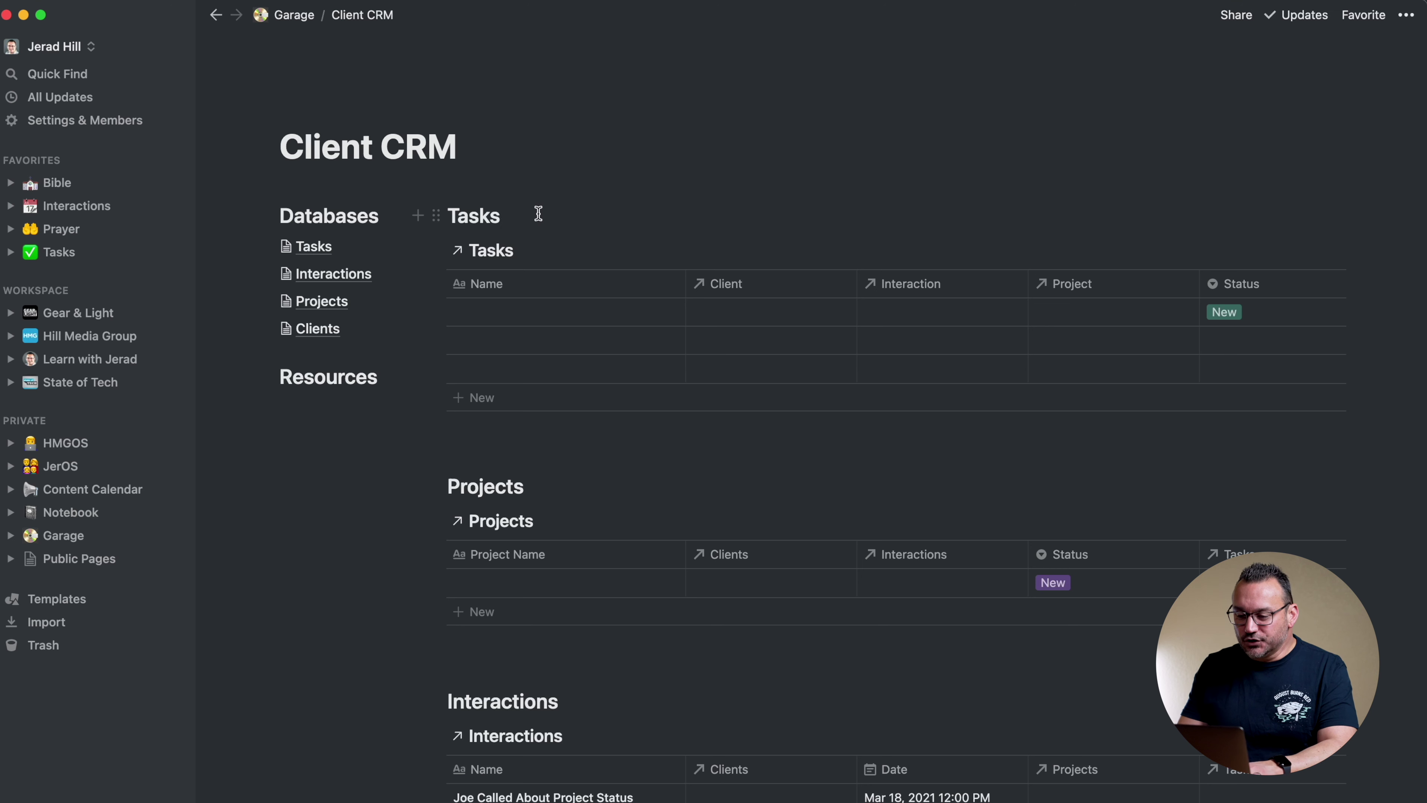
Insert Divider blocks via /div beneath the Tasks, Projects and Interactions headings
text(/)
key(Return)
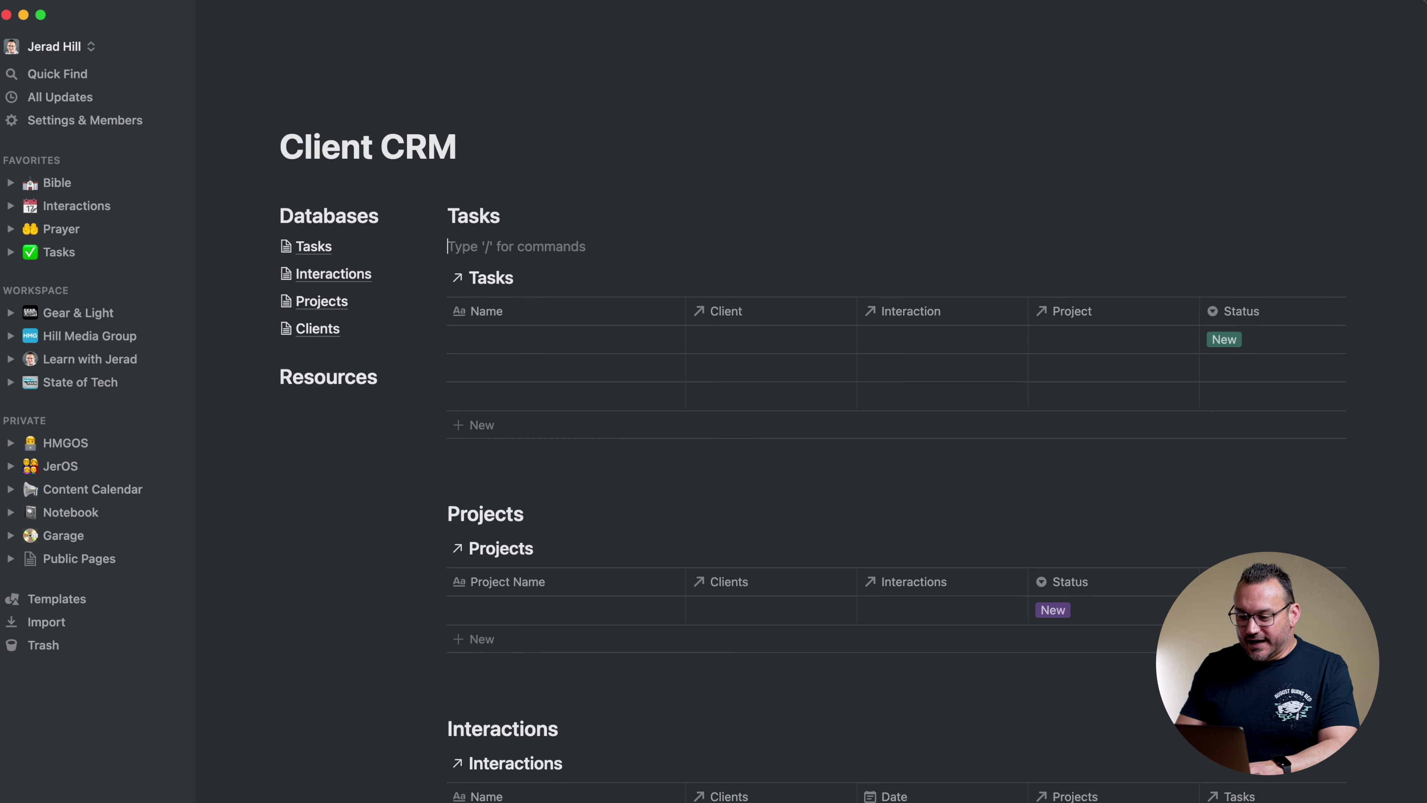
text(/div)
key(Return)
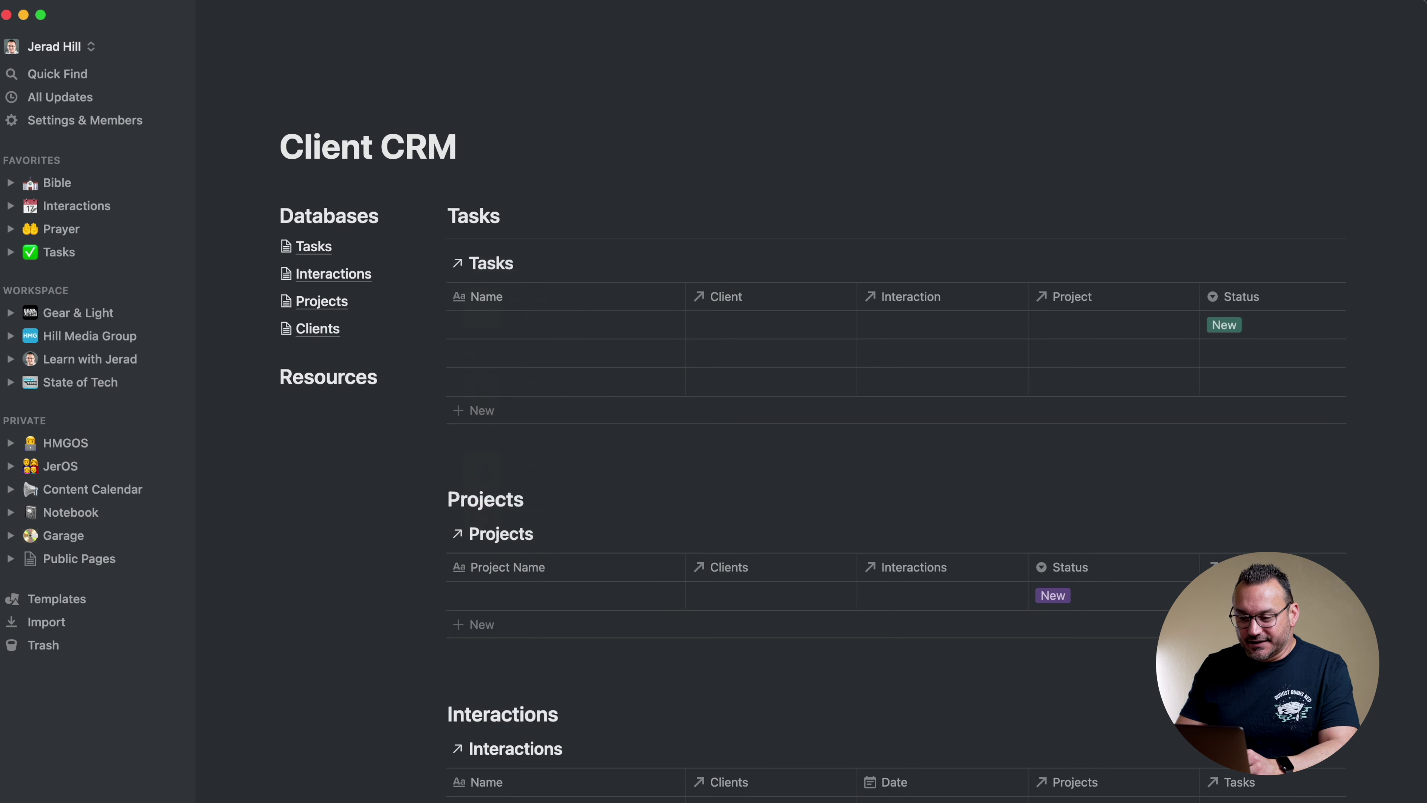
click(567, 497)
key(Return)
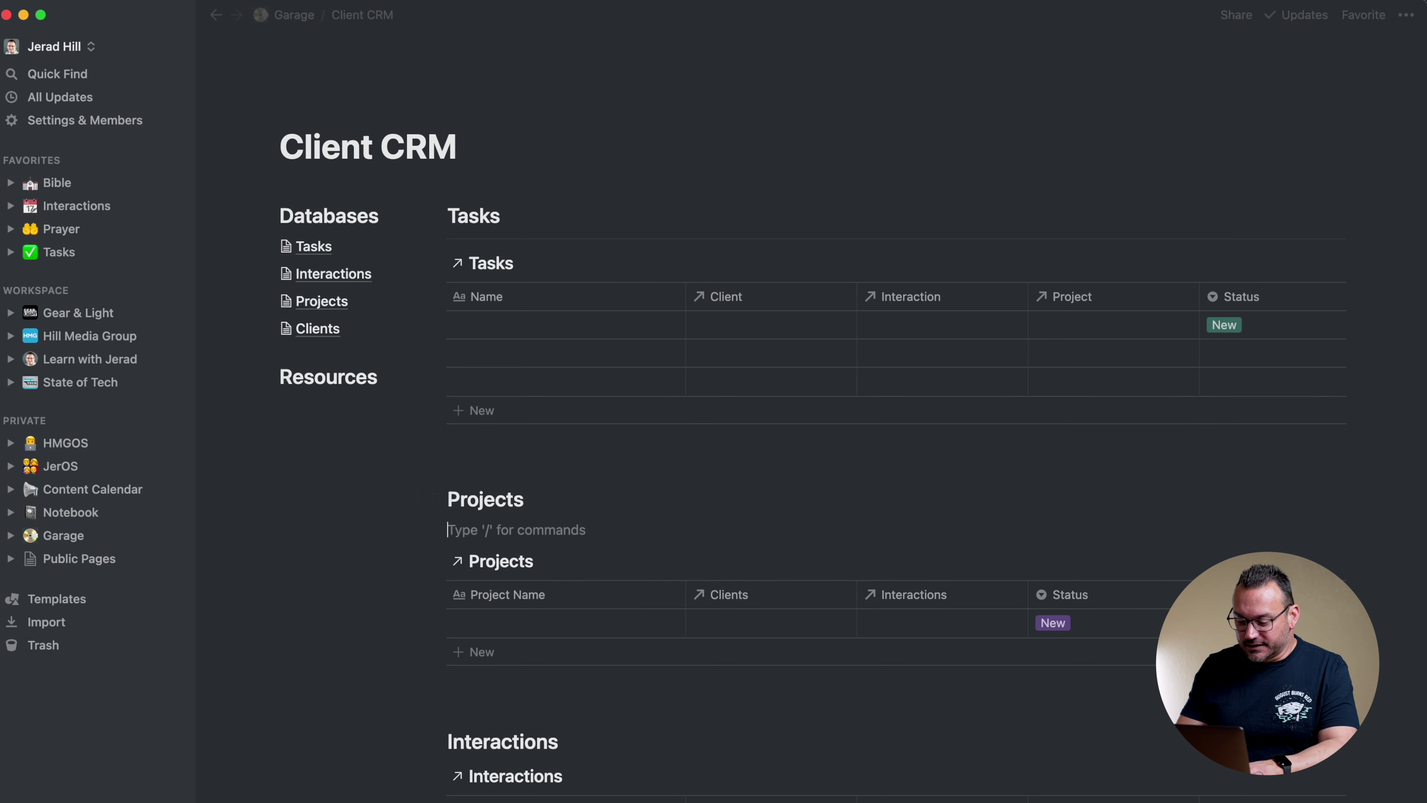
text(/div)
key(Return)
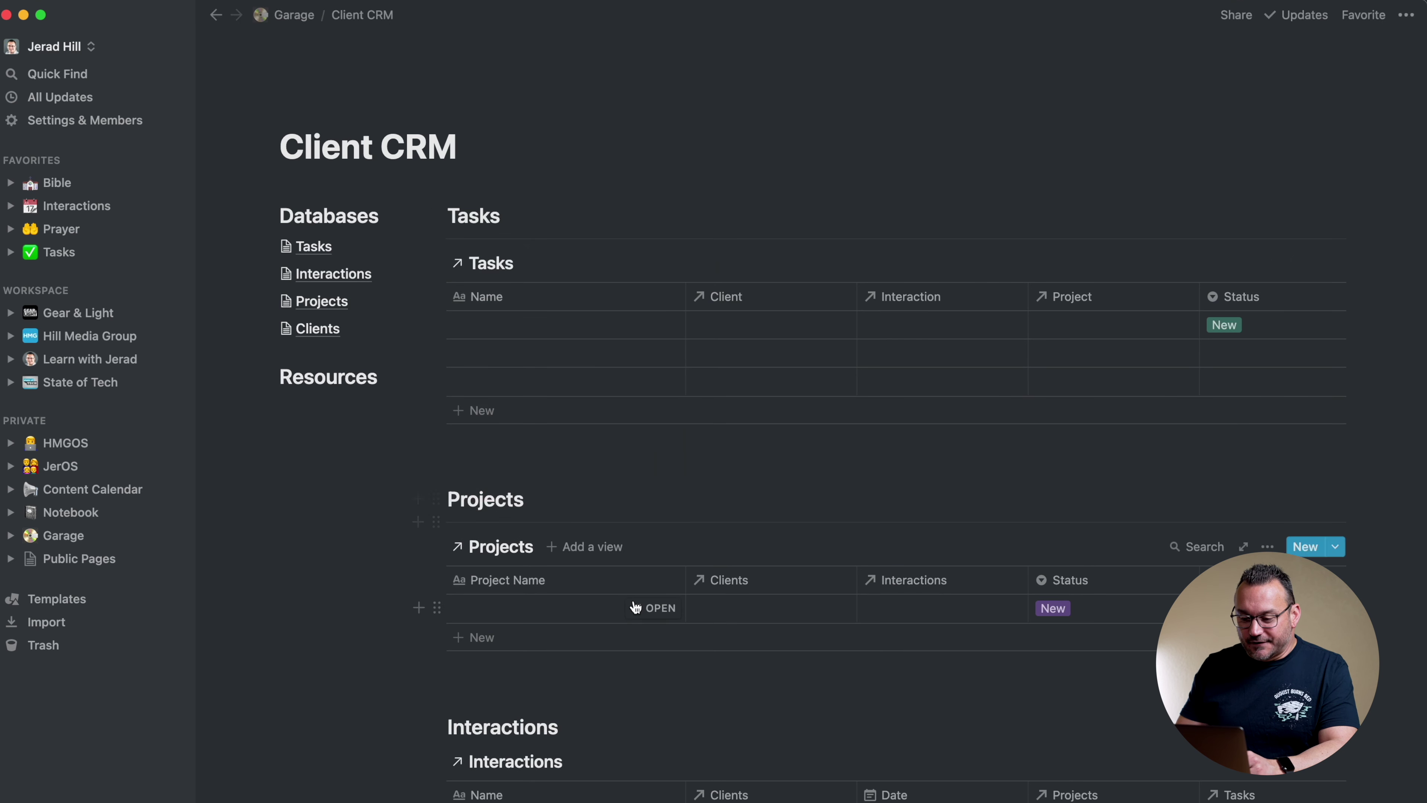
scroll(637, 606, down, 4)
click(583, 476)
key(Return)
text(/div)
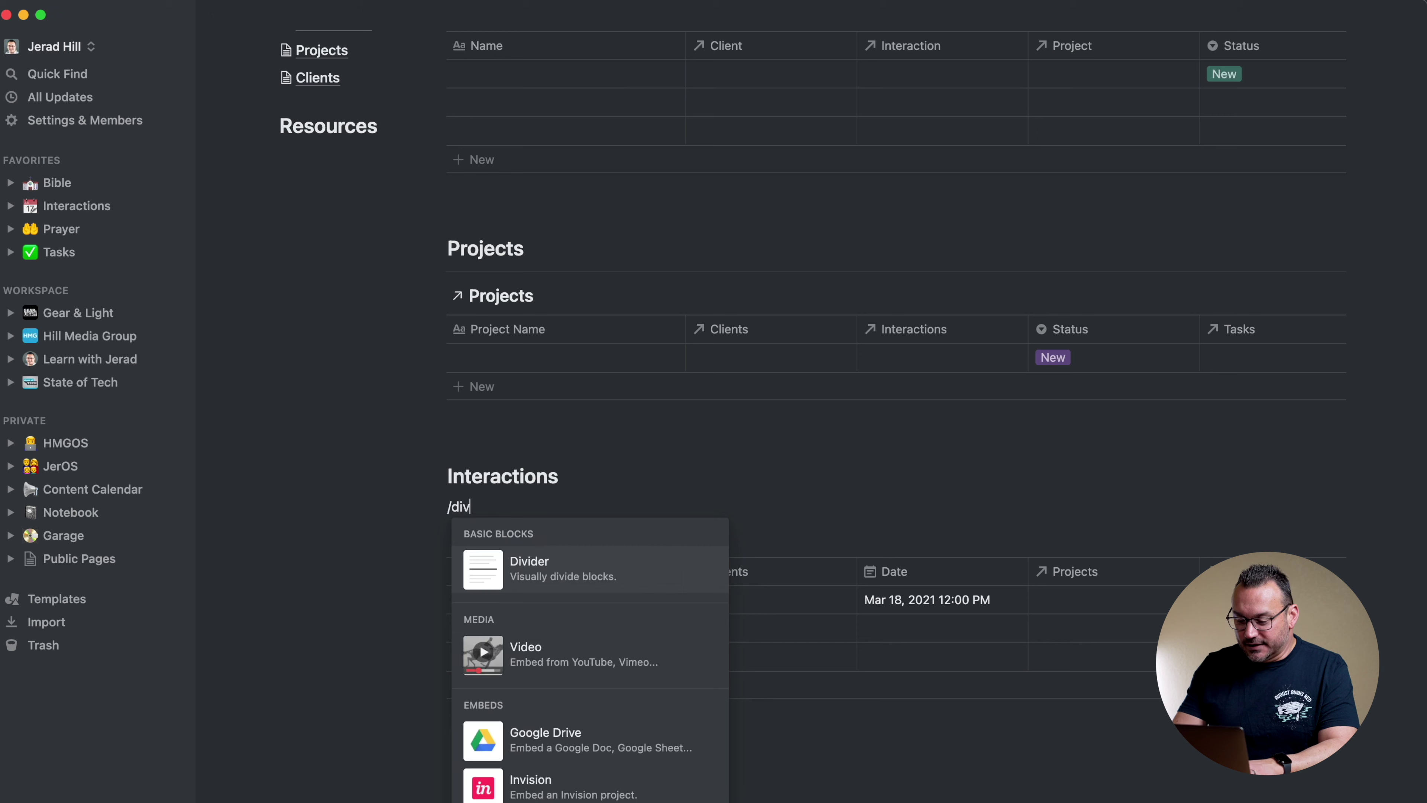
key(Return)
scroll(657, 319, up, 4)
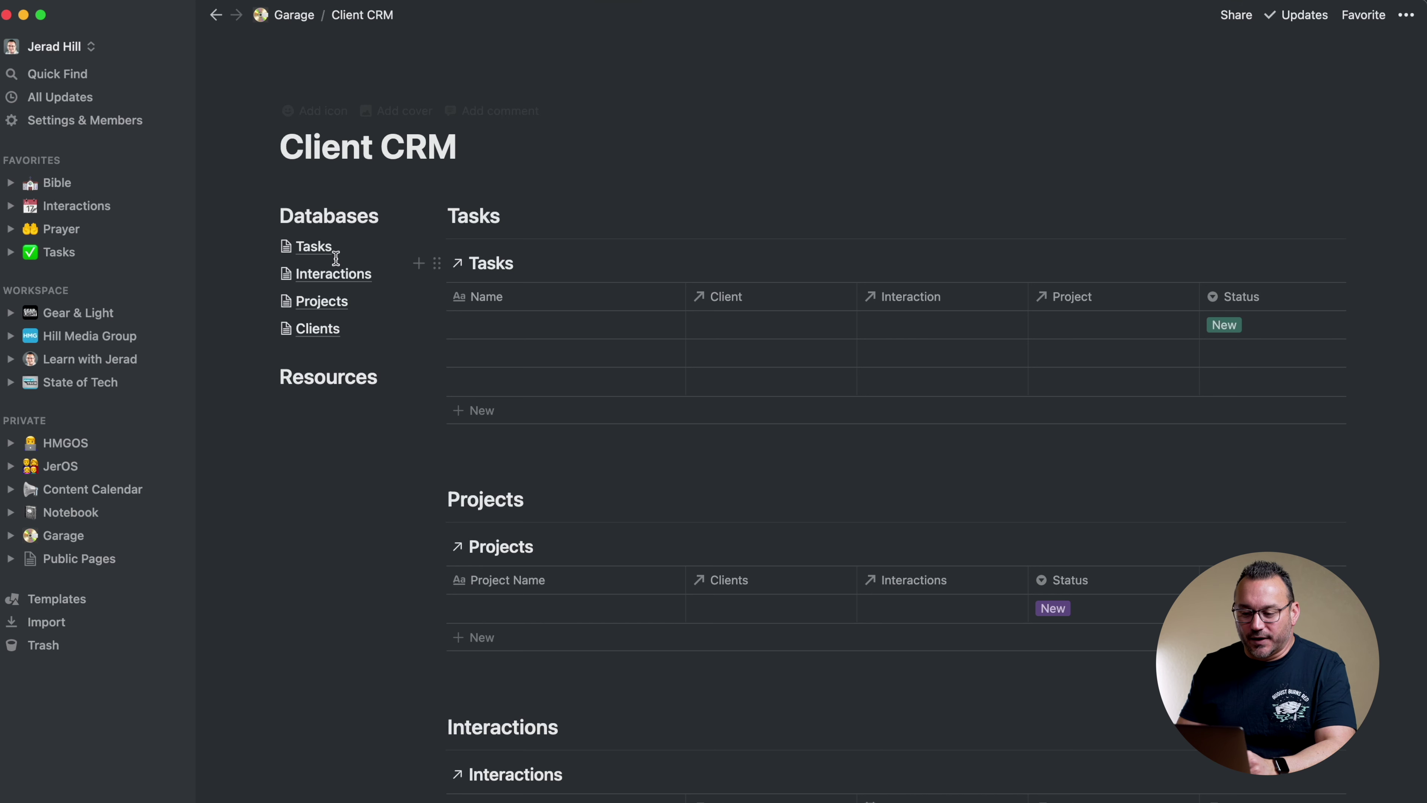
Open the Clients database and preview the first client's page
click(315, 329)
mouse_move(471, 191)
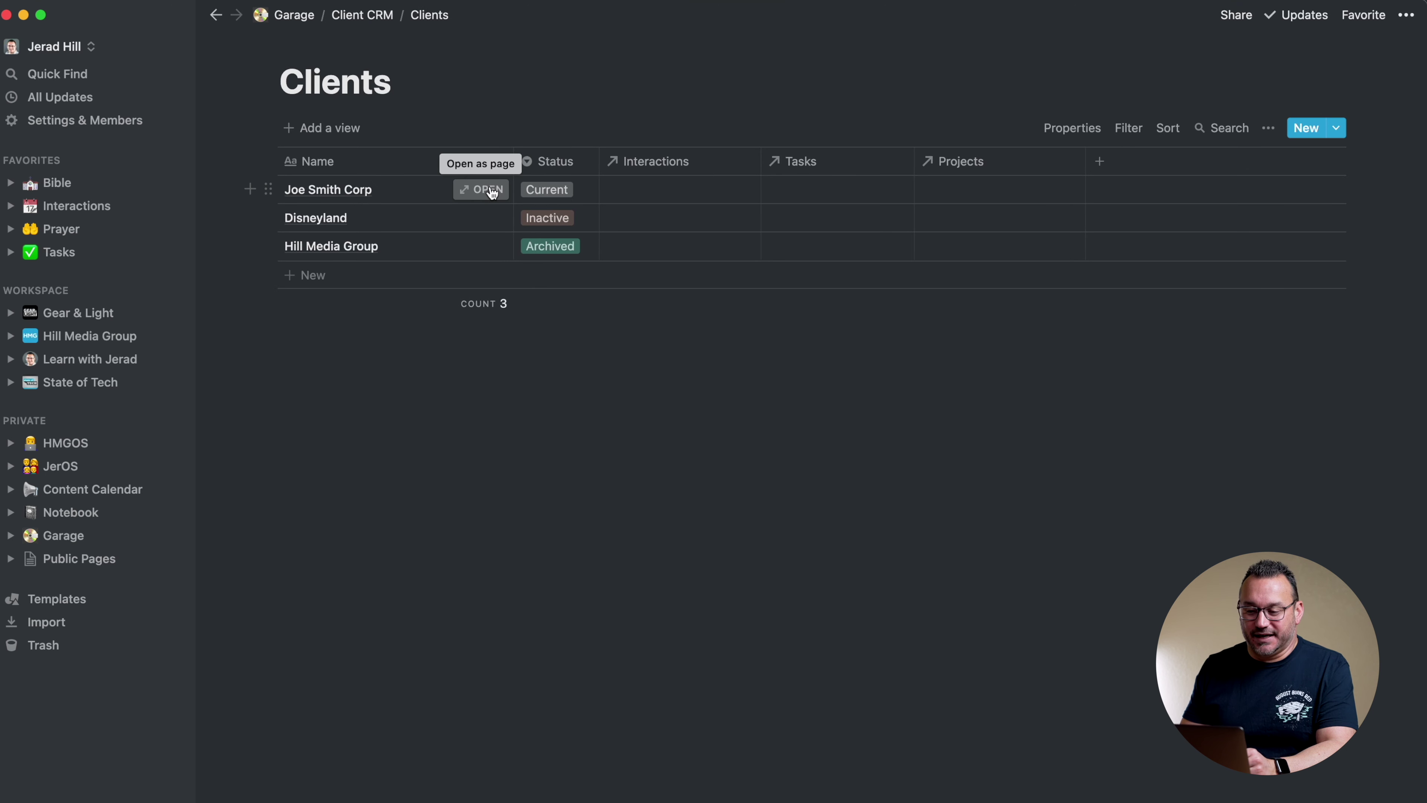
click(487, 192)
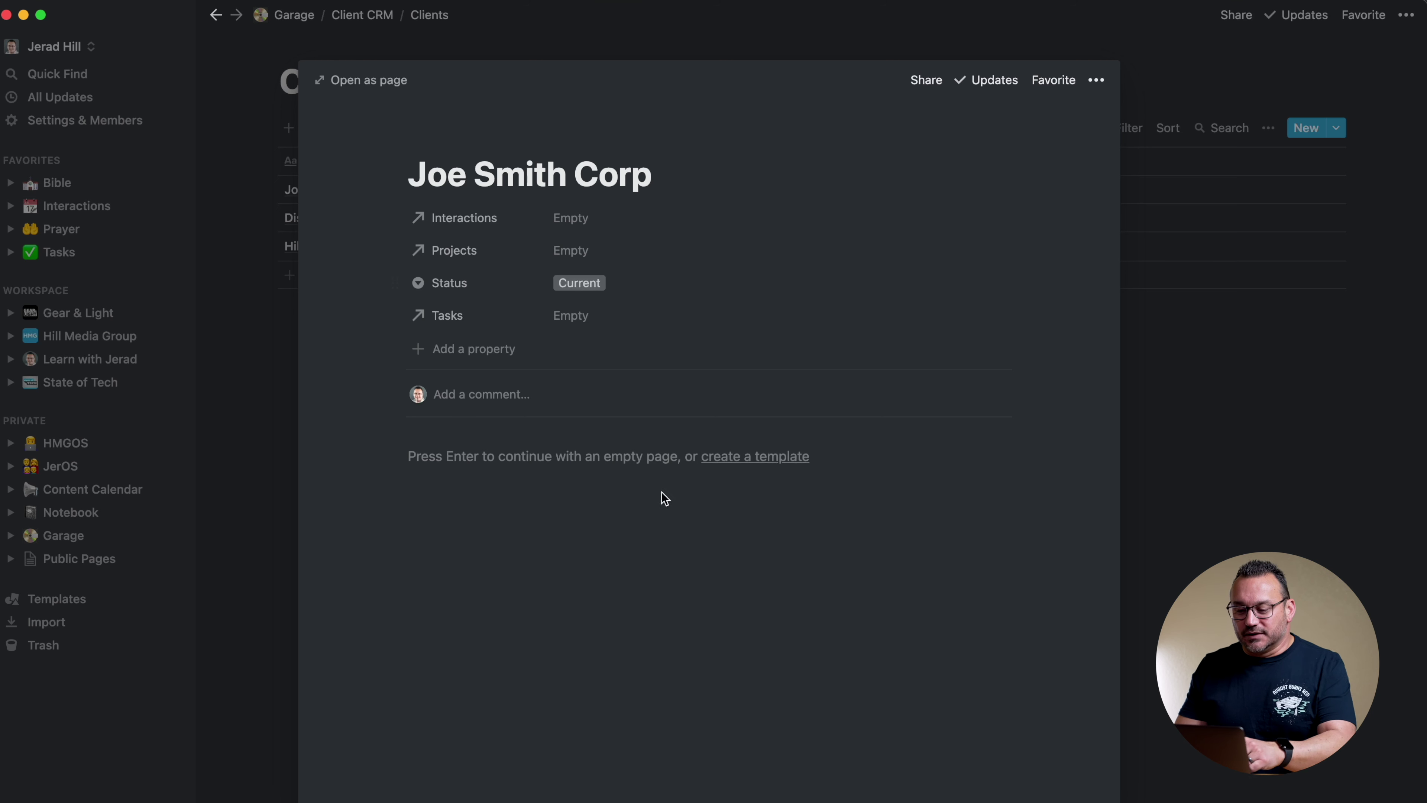
Create a new Clients page template titled 'New Client'
click(751, 460)
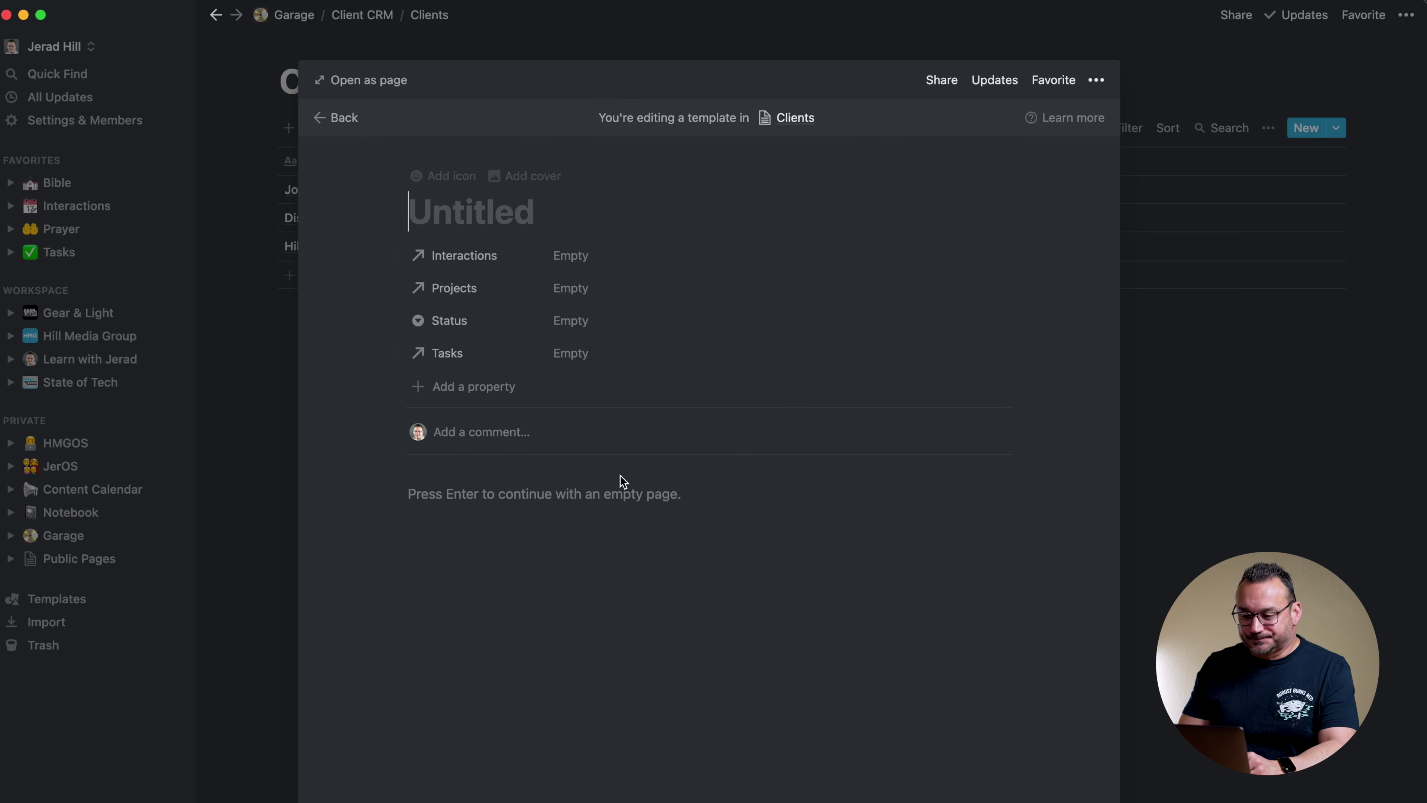
text(New Client)
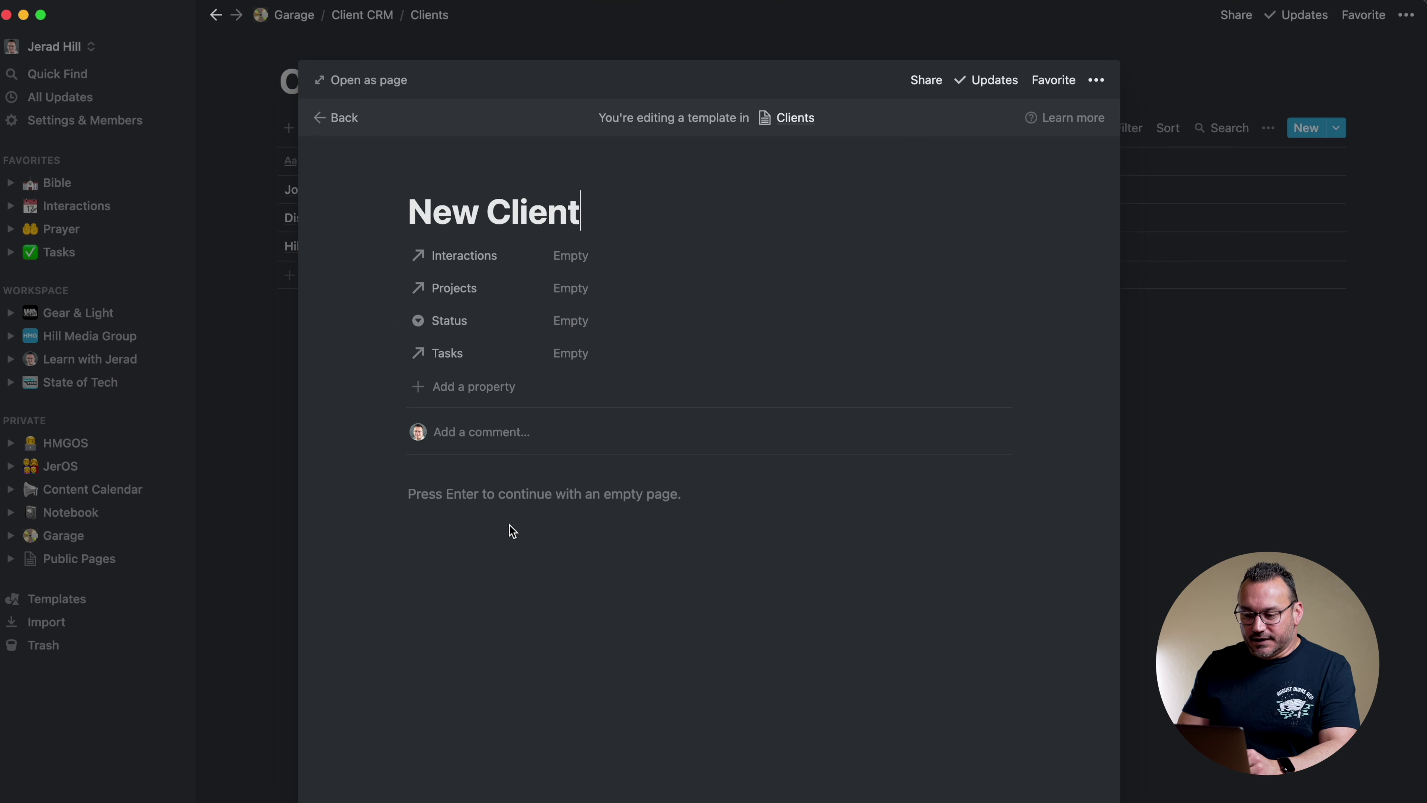
key(Return)
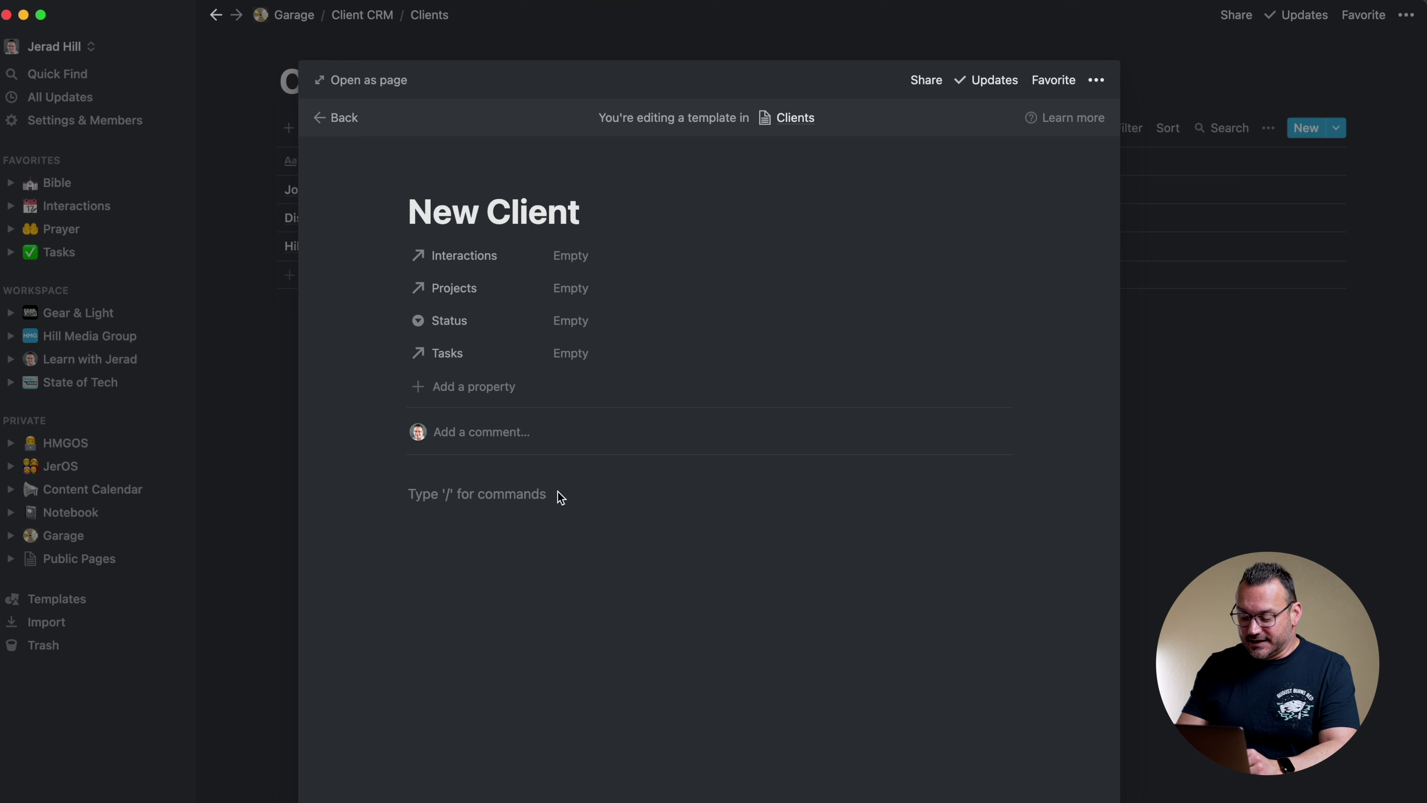
Add a 'Tasks' Heading 2 at the top of the template body
text(/link)
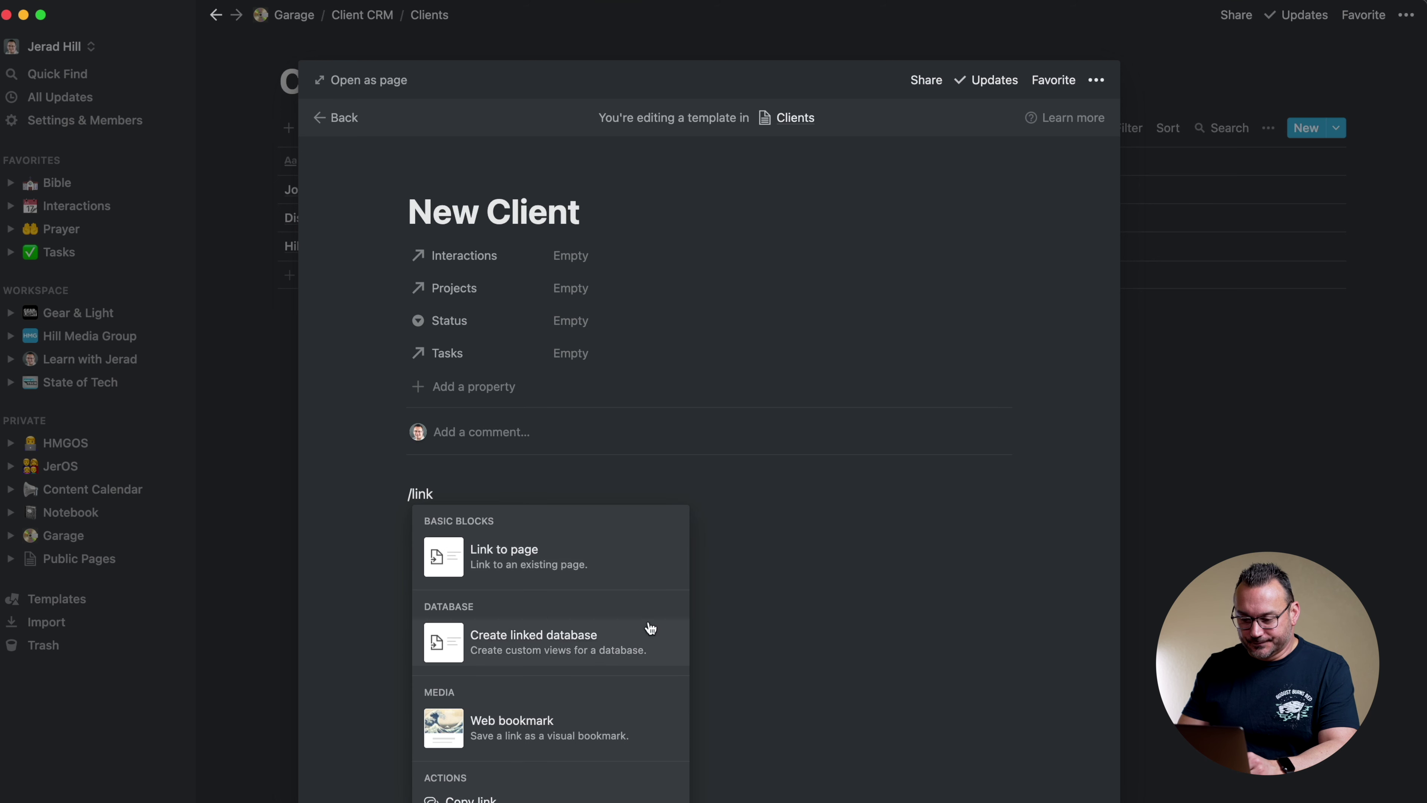
click(574, 480)
drag(442, 496, 415, 497)
key(BackSpace)
key(BackSpace)
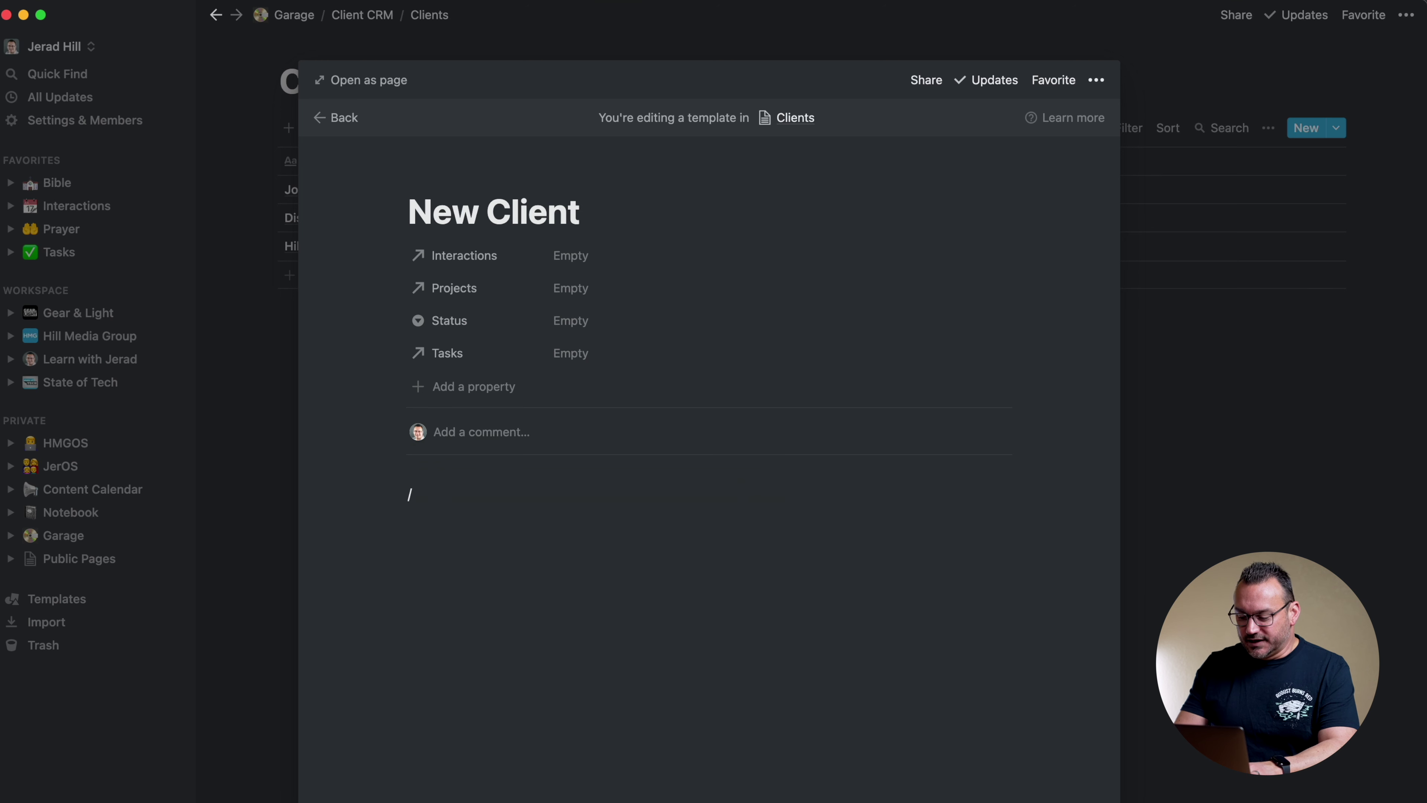
text(/h)
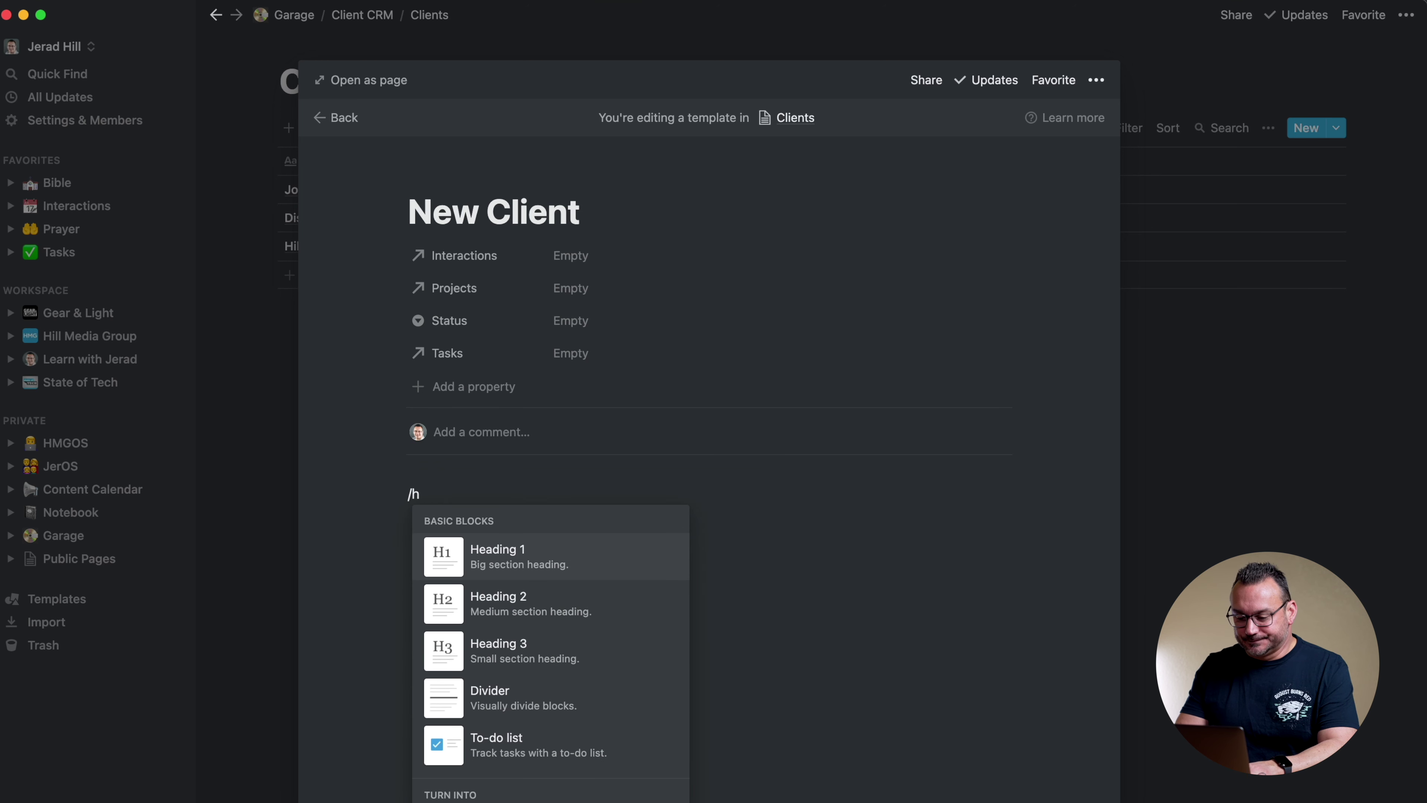
text(2)
key(Return)
text(Tasks)
key(Return)
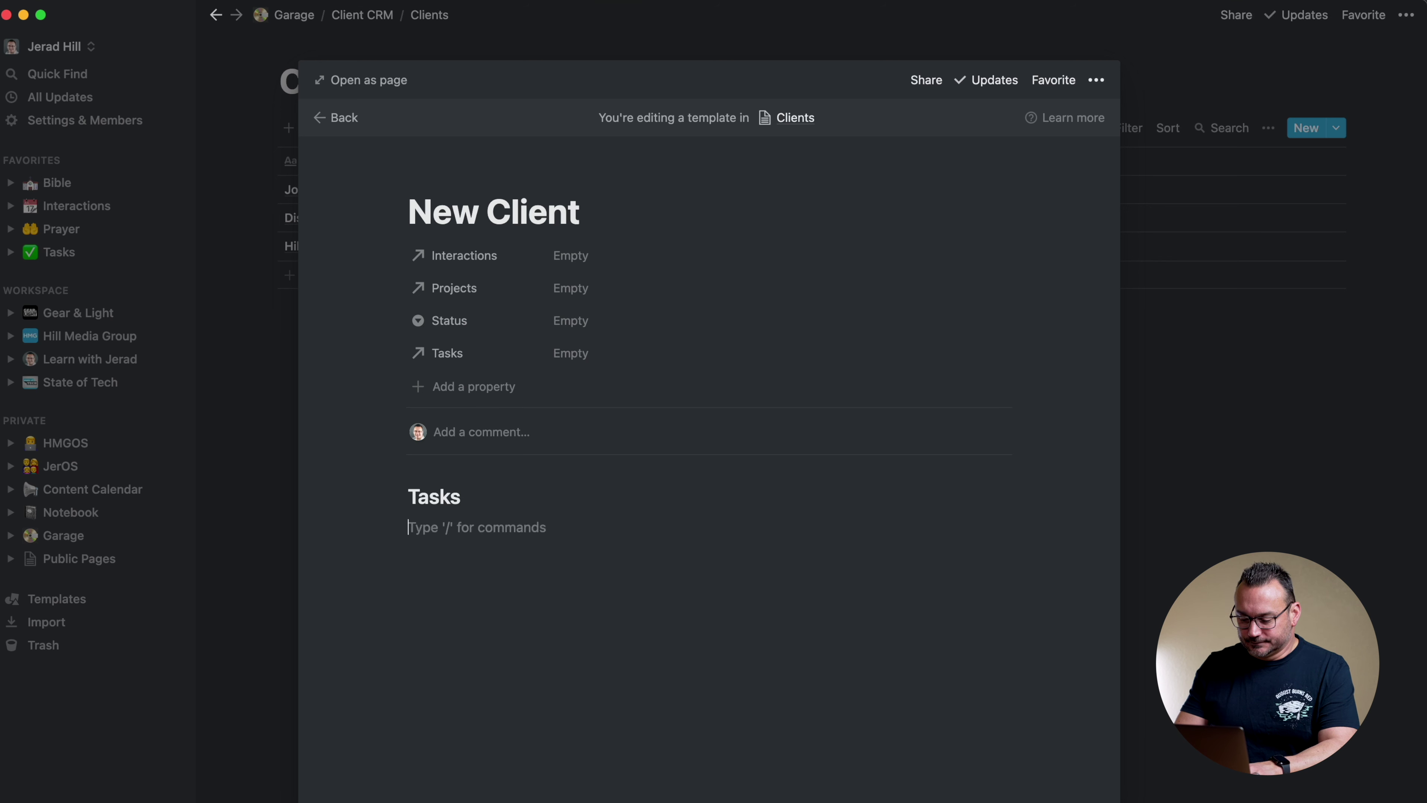
Insert a linked view of the Client CRM Tasks database under the heading
text(/link)
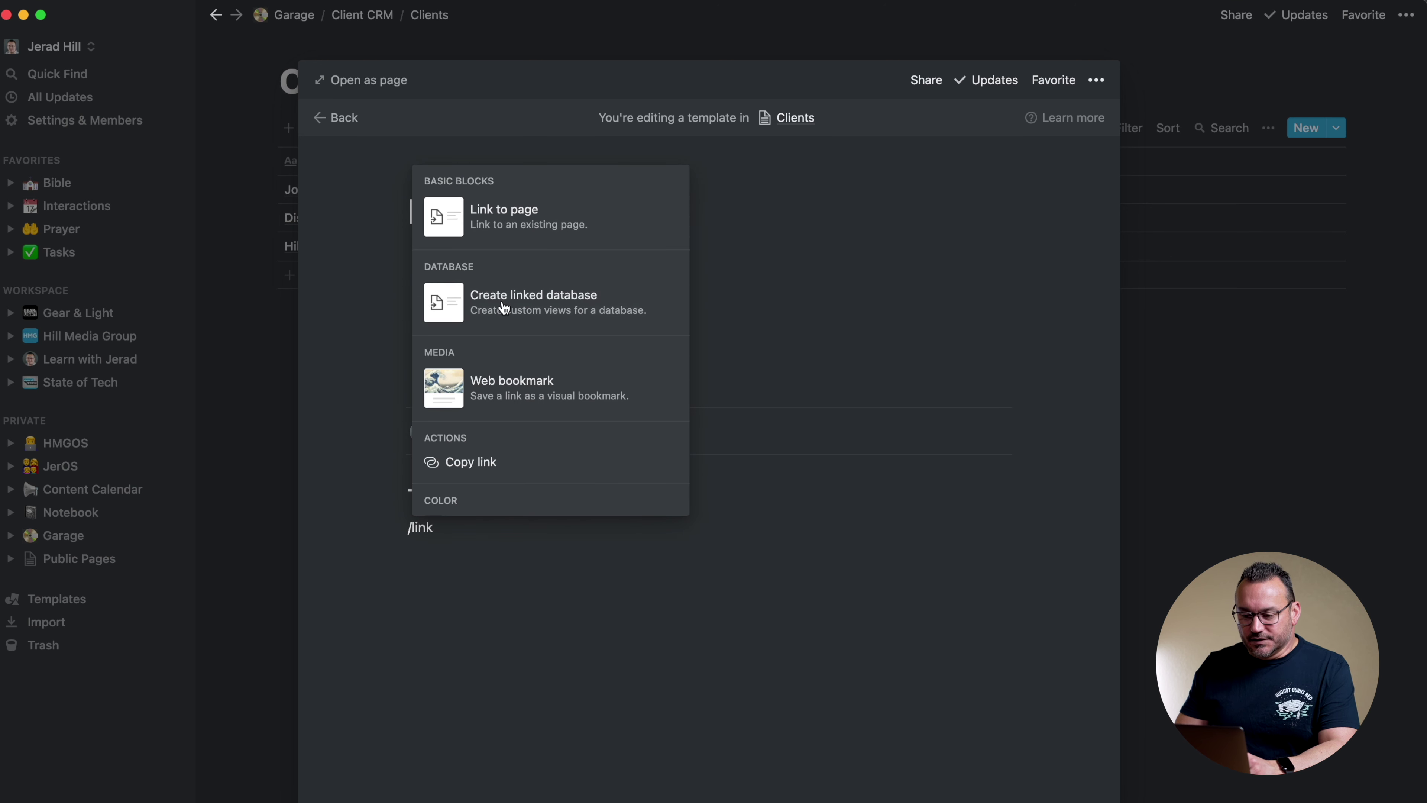
click(504, 307)
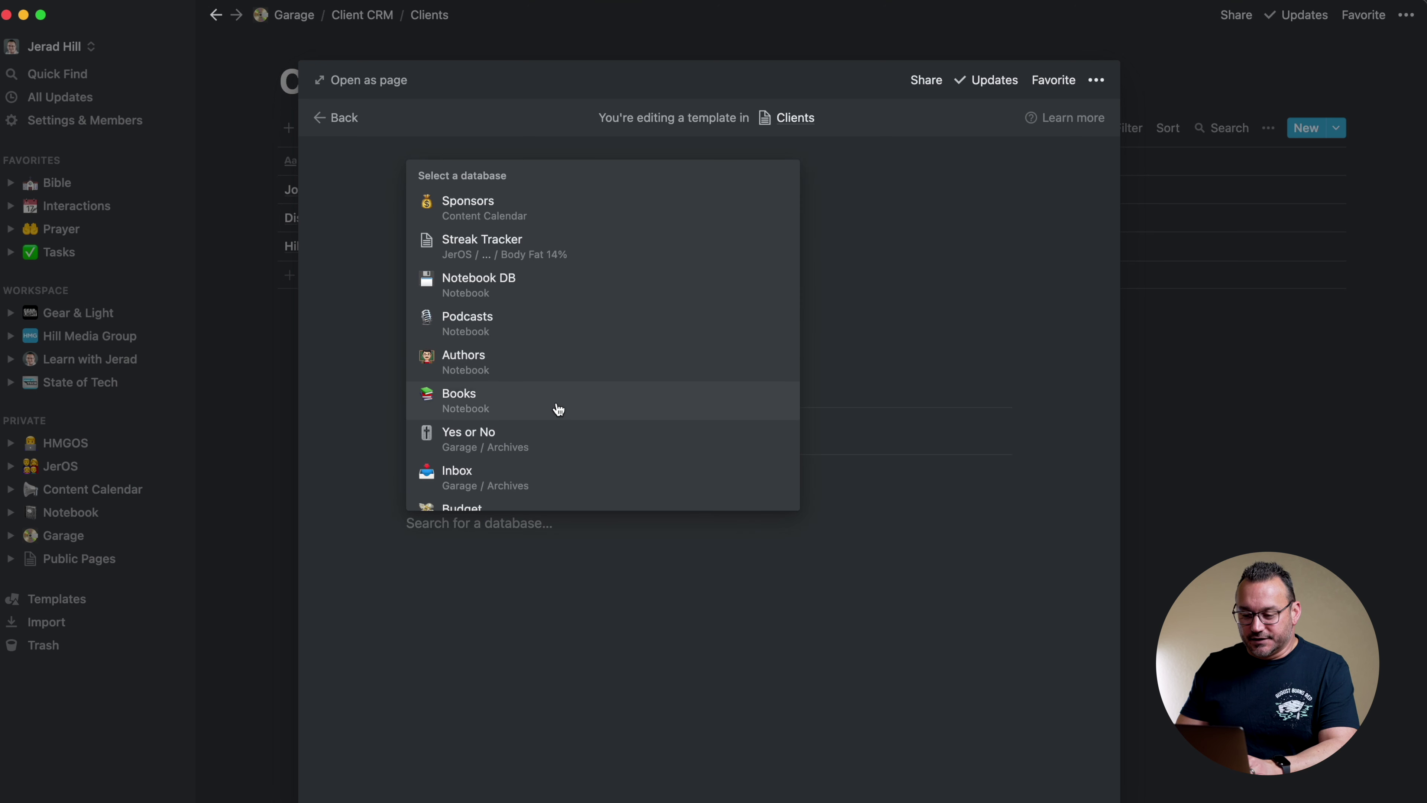
text(tasks)
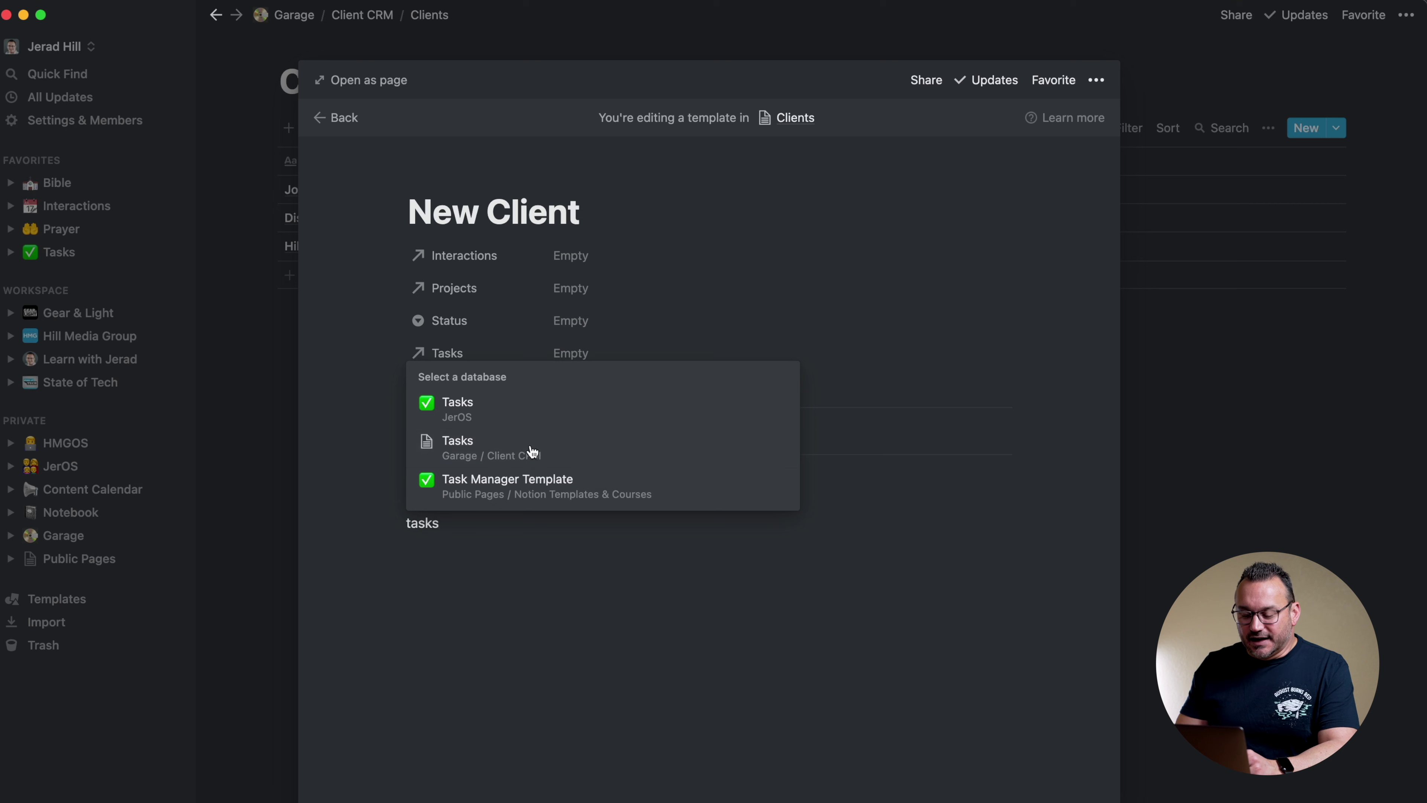
click(529, 449)
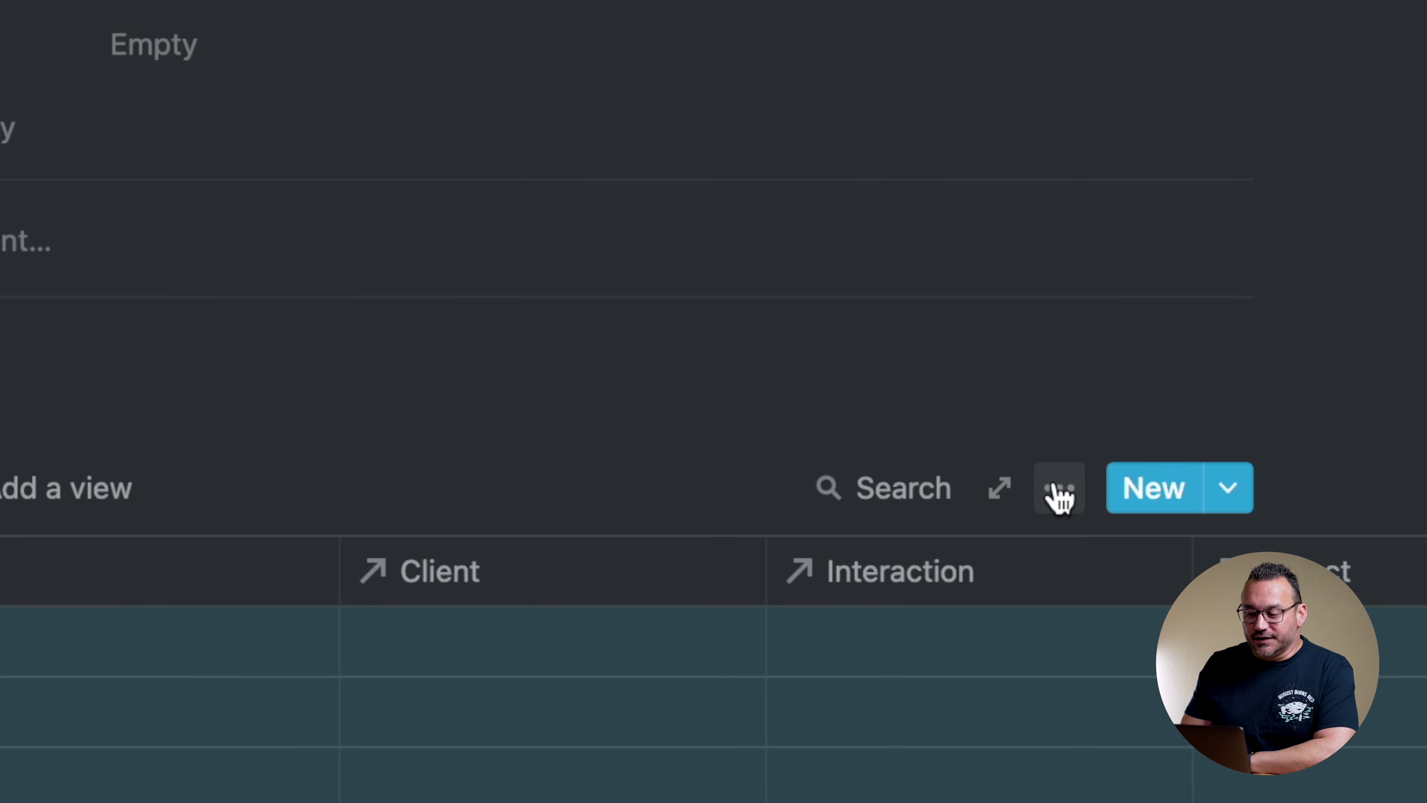
Filter the linked Tasks view to Client contains Hill Media Group
click(934, 531)
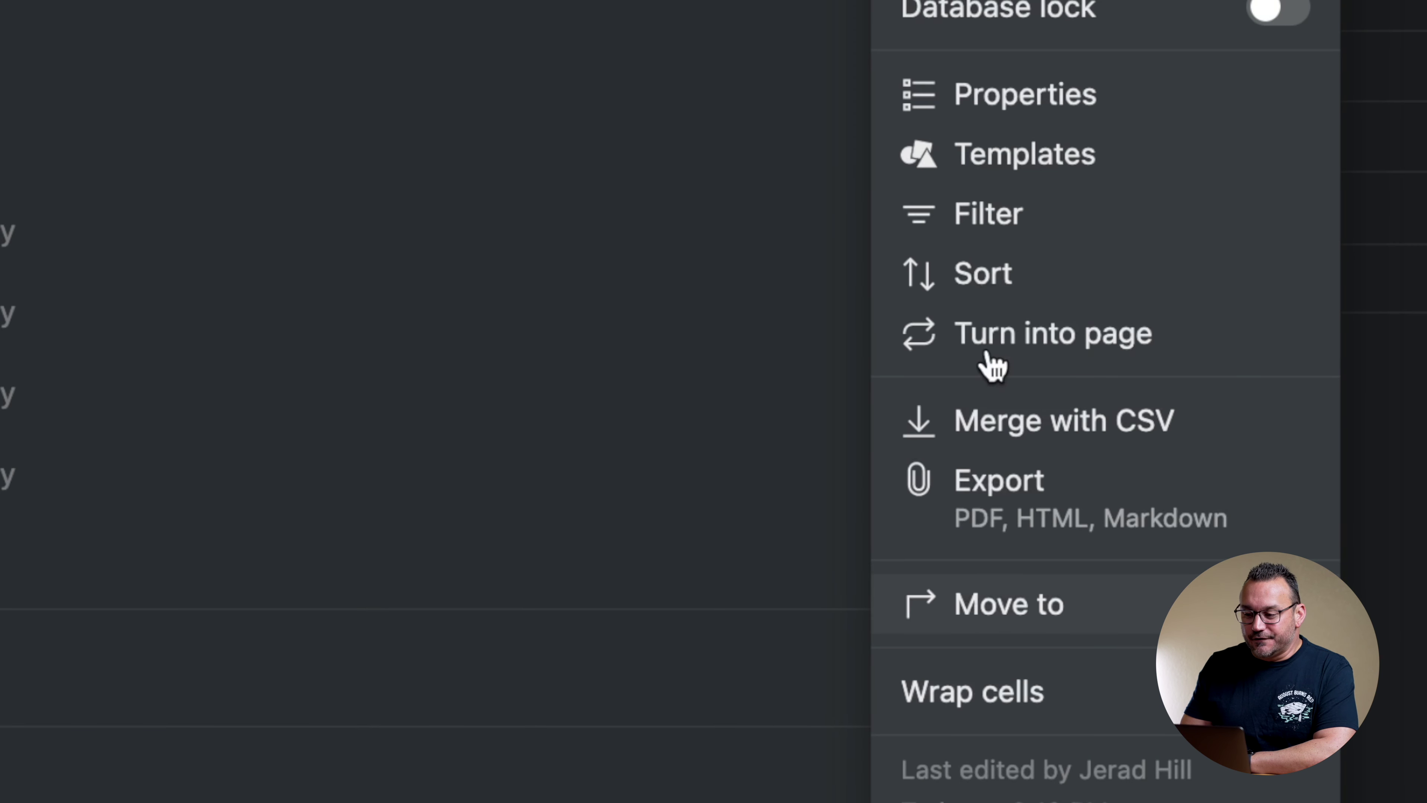
click(1000, 224)
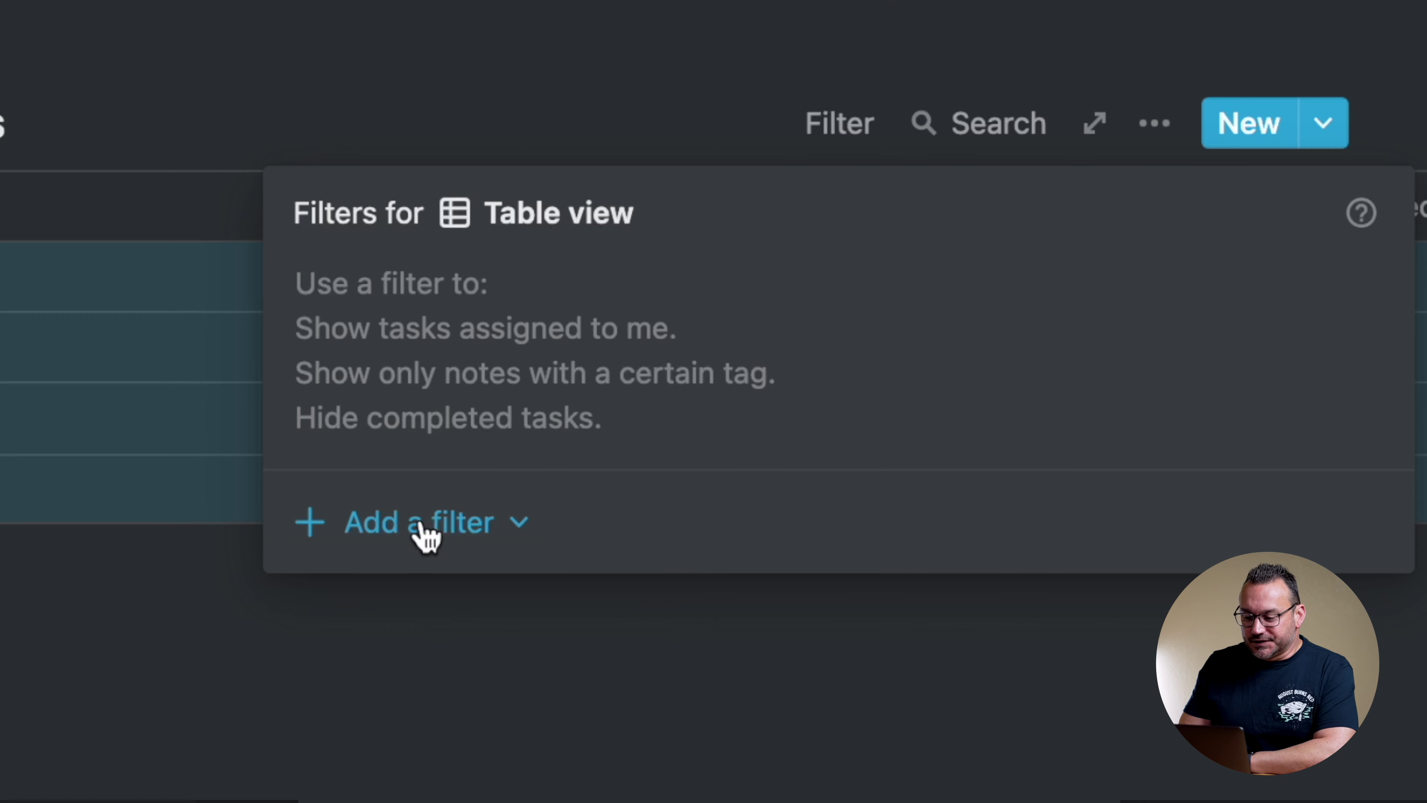
click(423, 531)
click(424, 605)
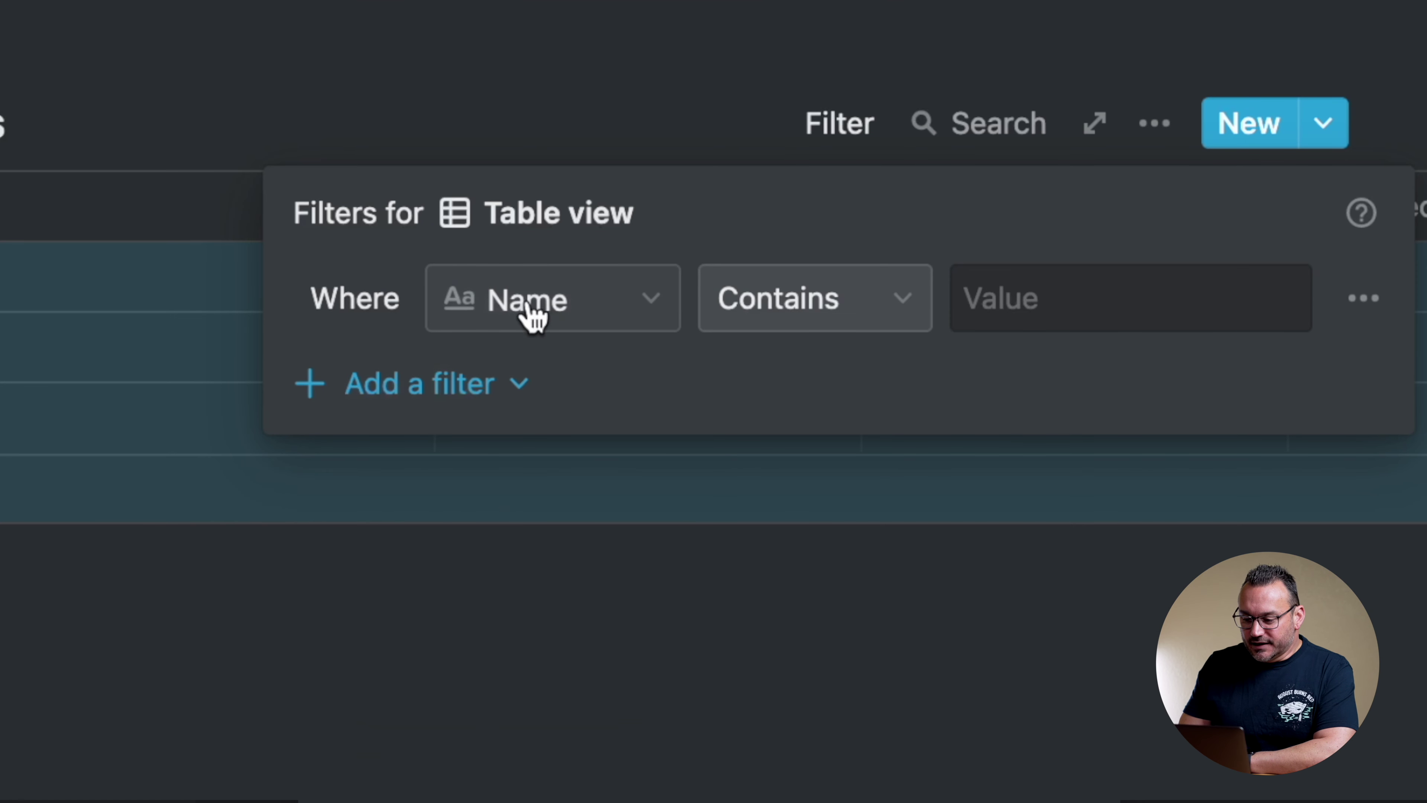
click(523, 315)
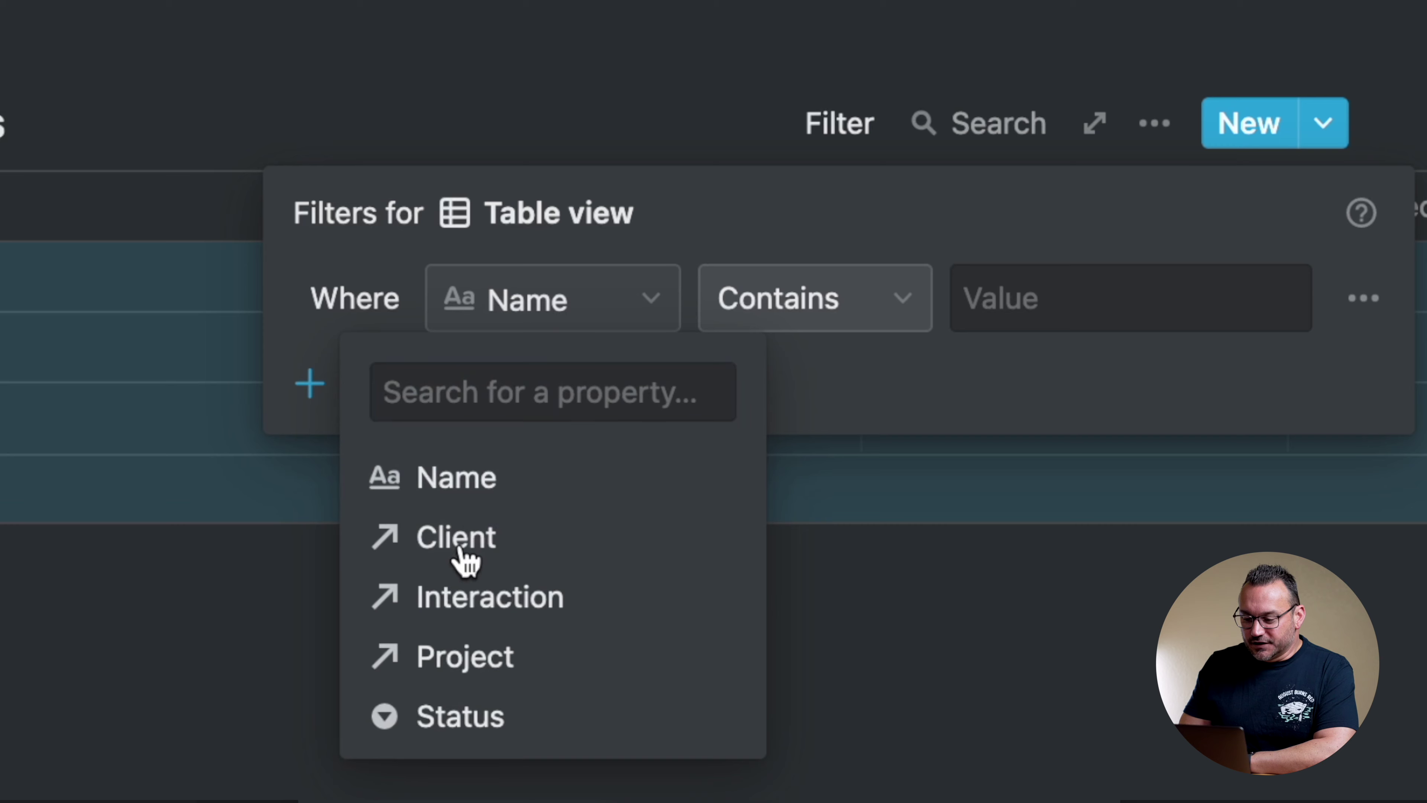
click(456, 539)
click(997, 296)
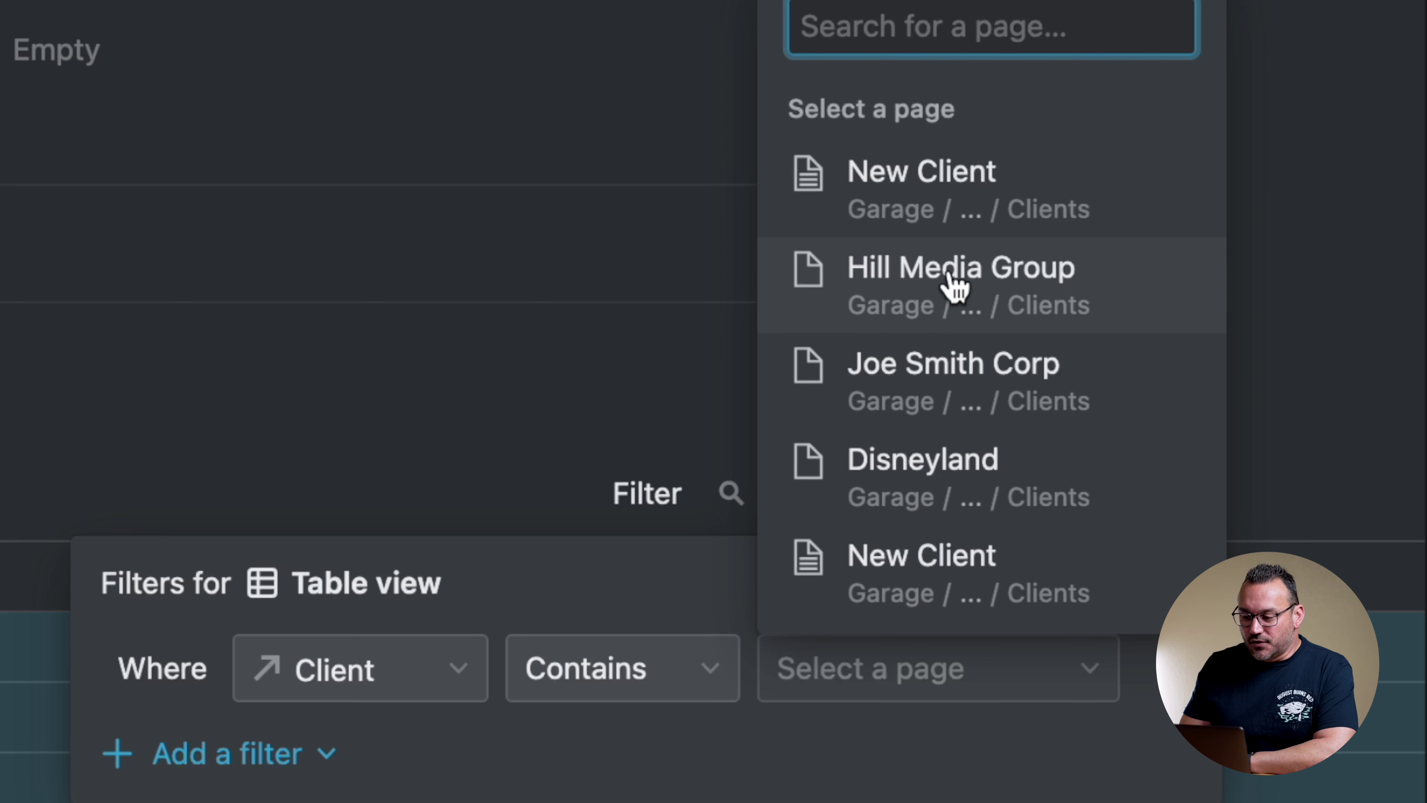
click(944, 286)
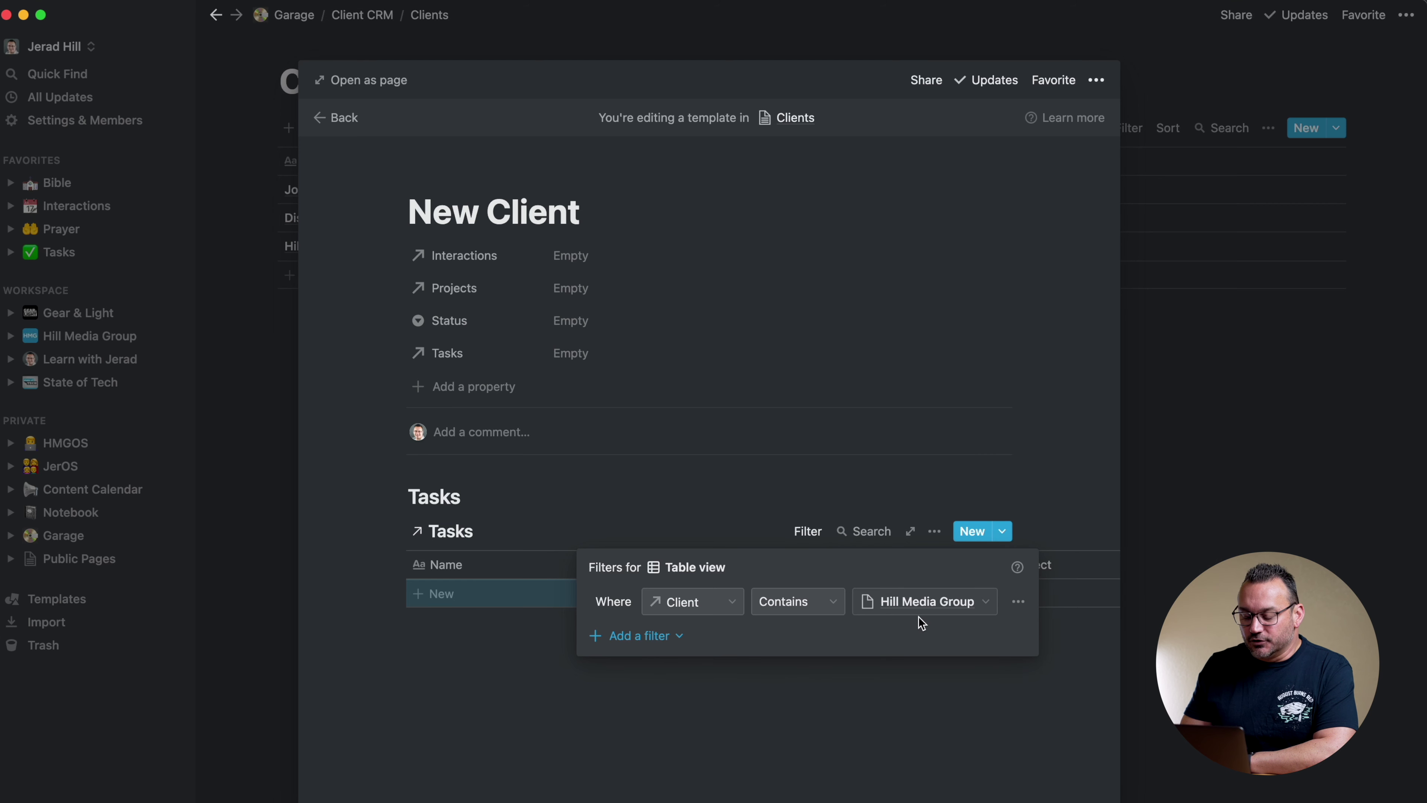
click(794, 688)
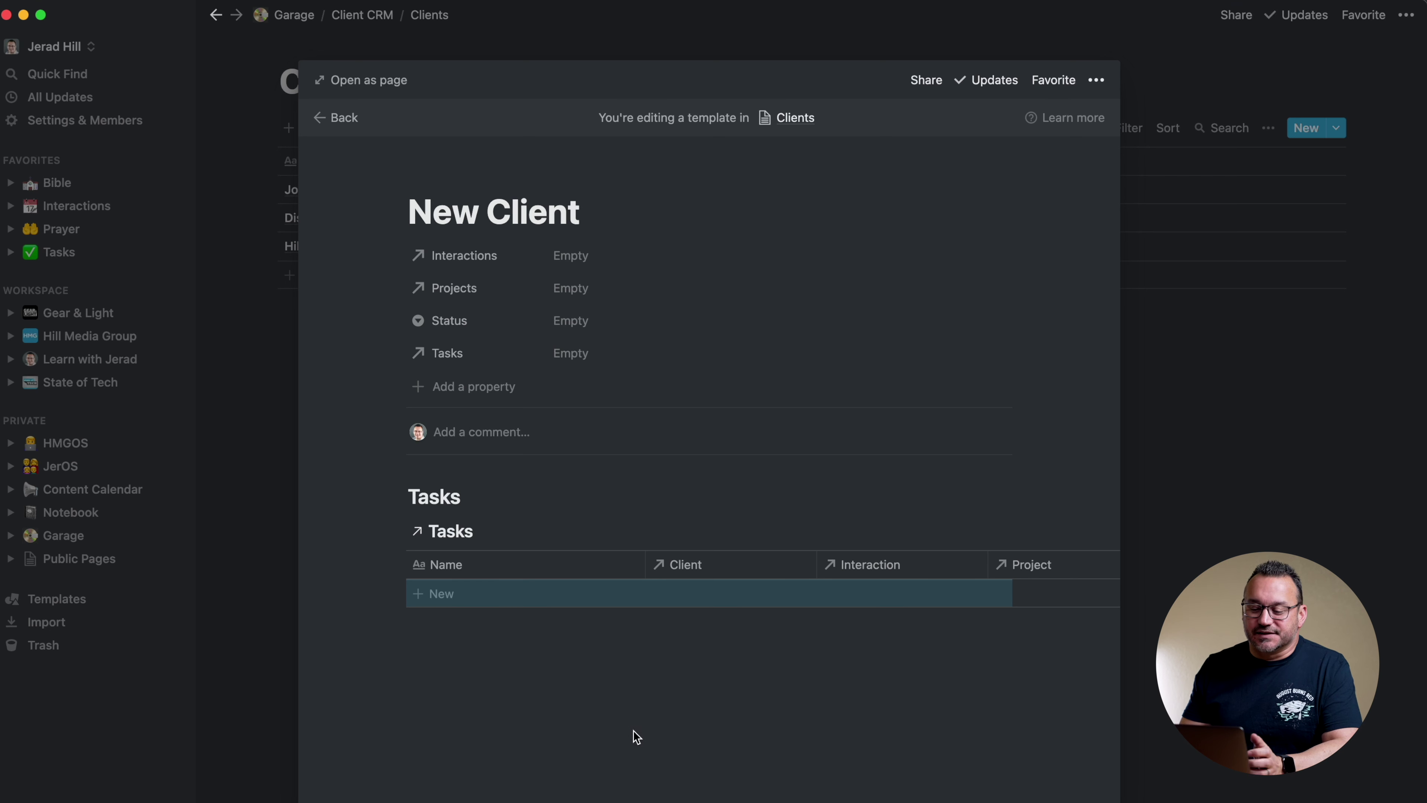
Add an 'Interactions' Heading 2 with a linked Client CRM Interactions database below it
click(542, 690)
text(/)
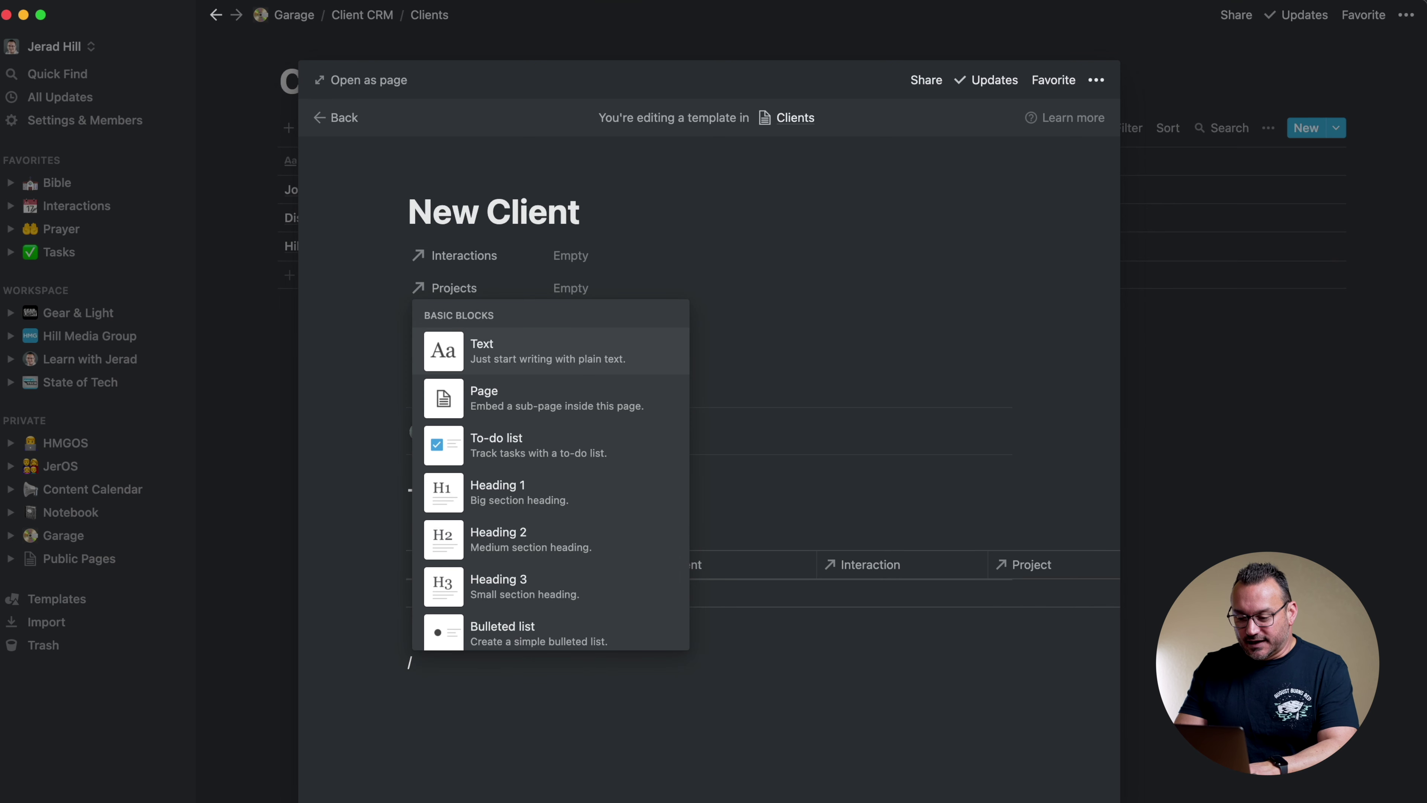
text(h2)
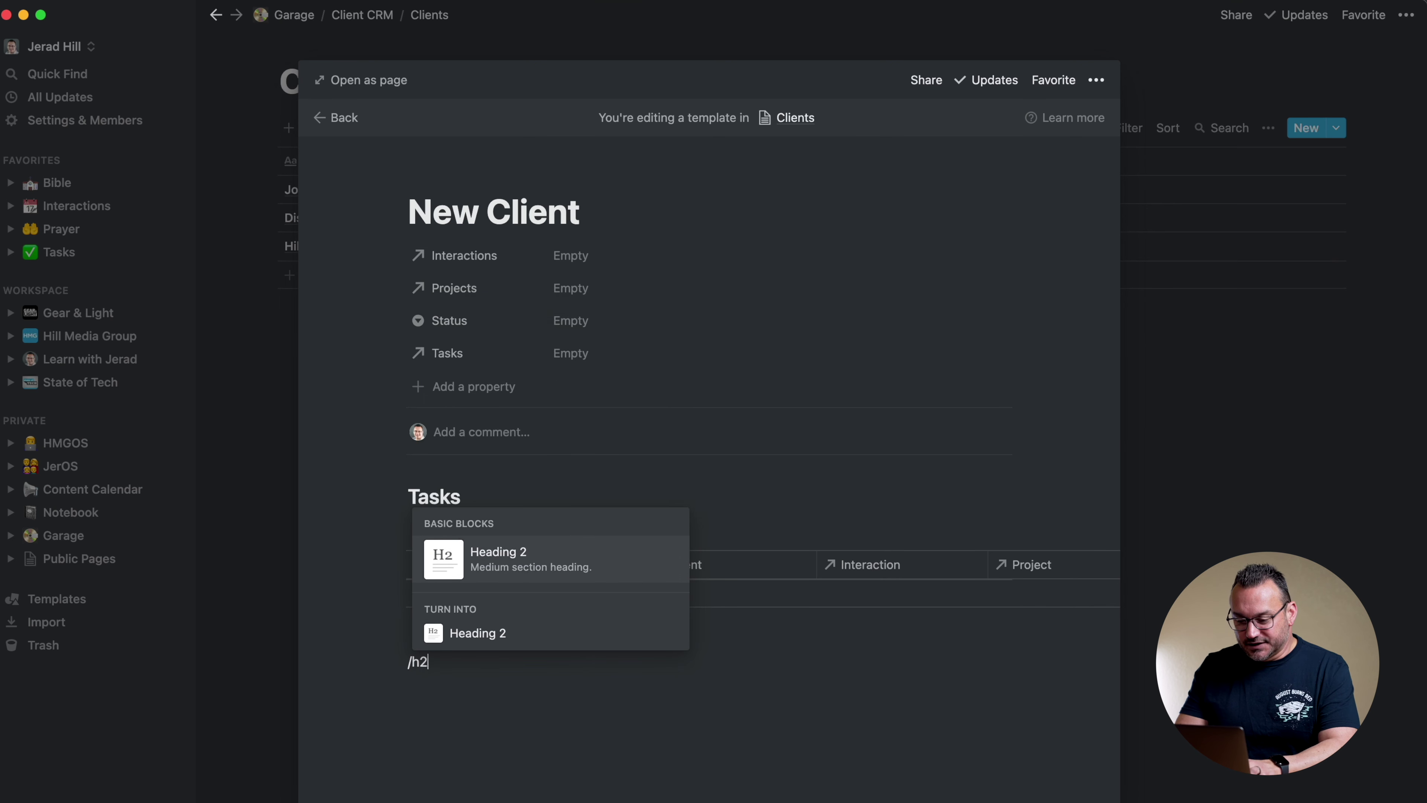
key(Return)
text(Interactions)
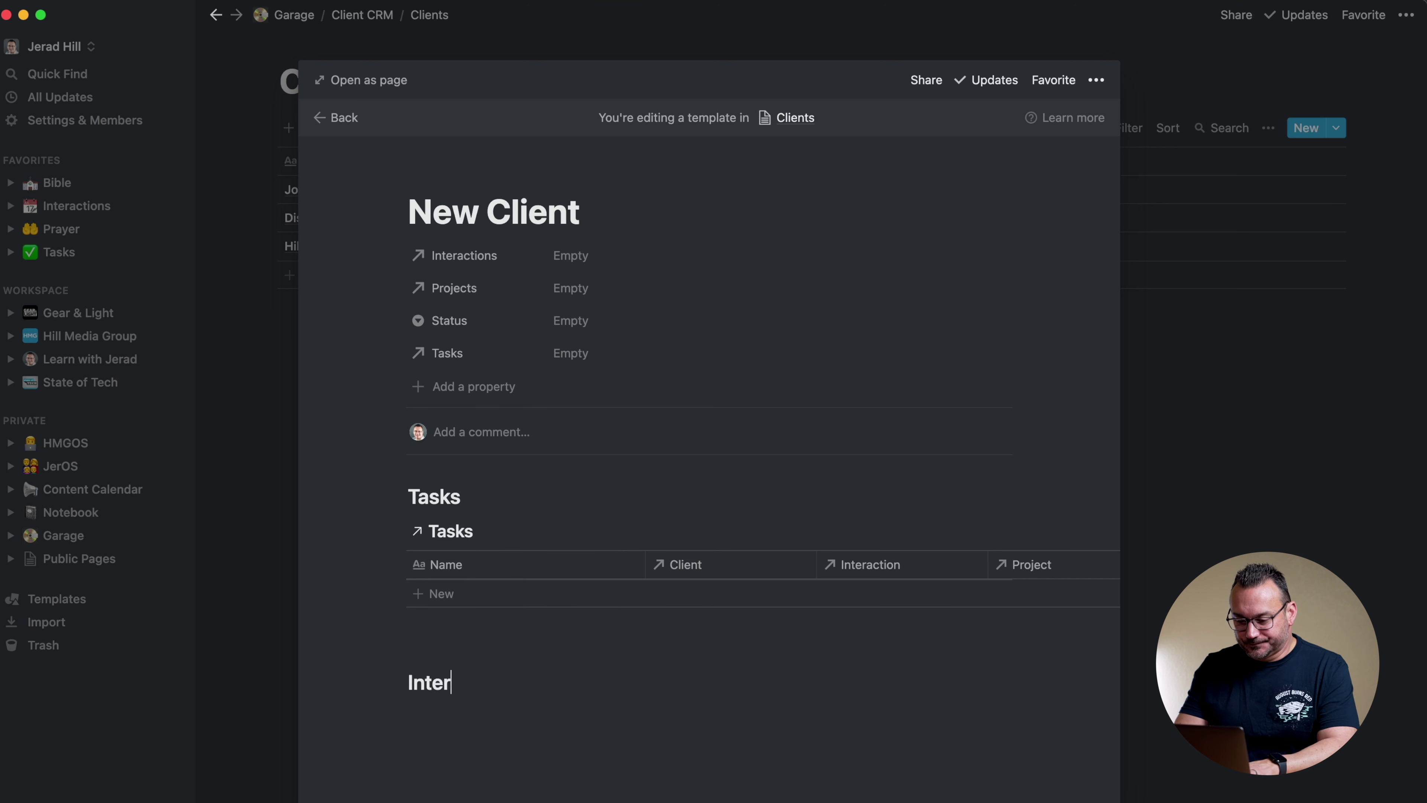
key(Return)
text(/linked)
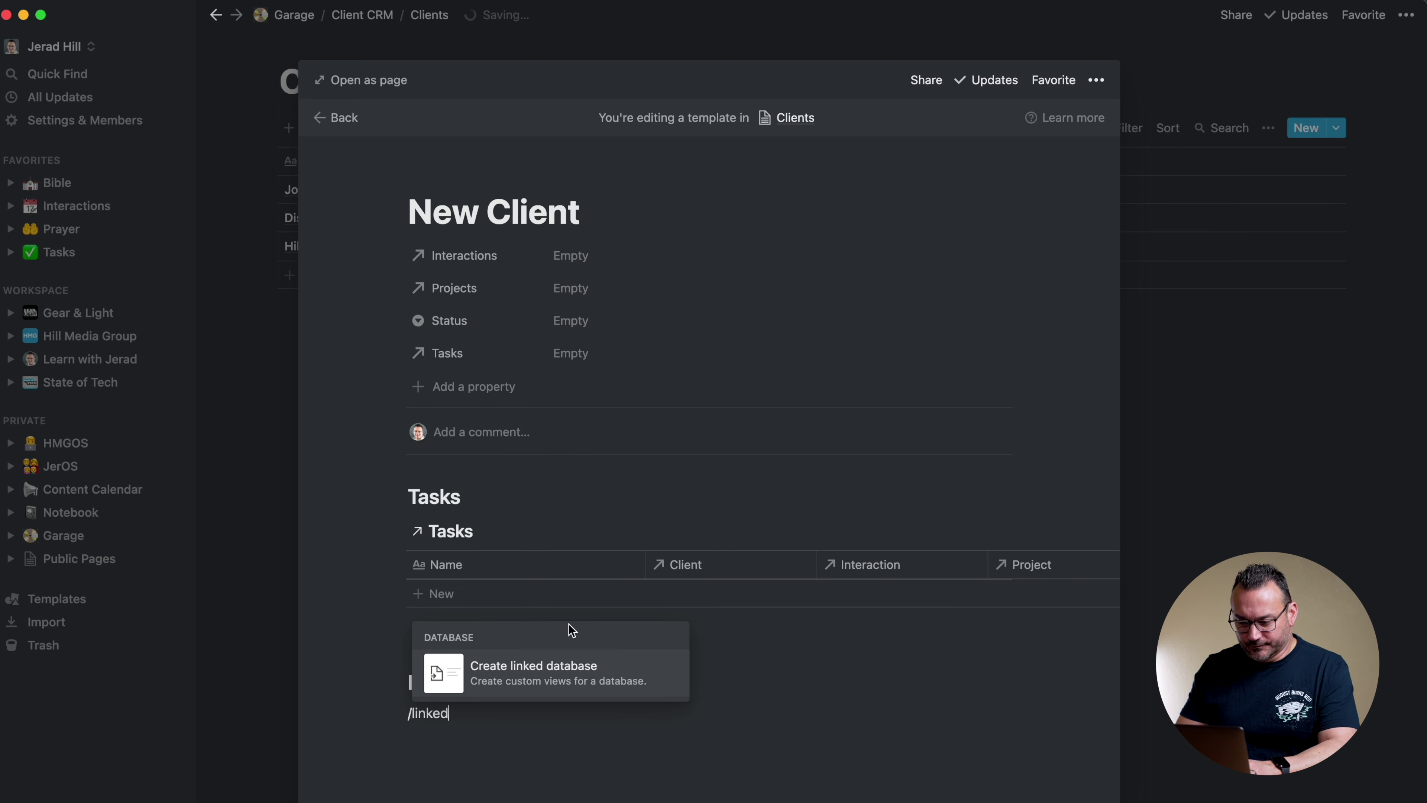
click(540, 669)
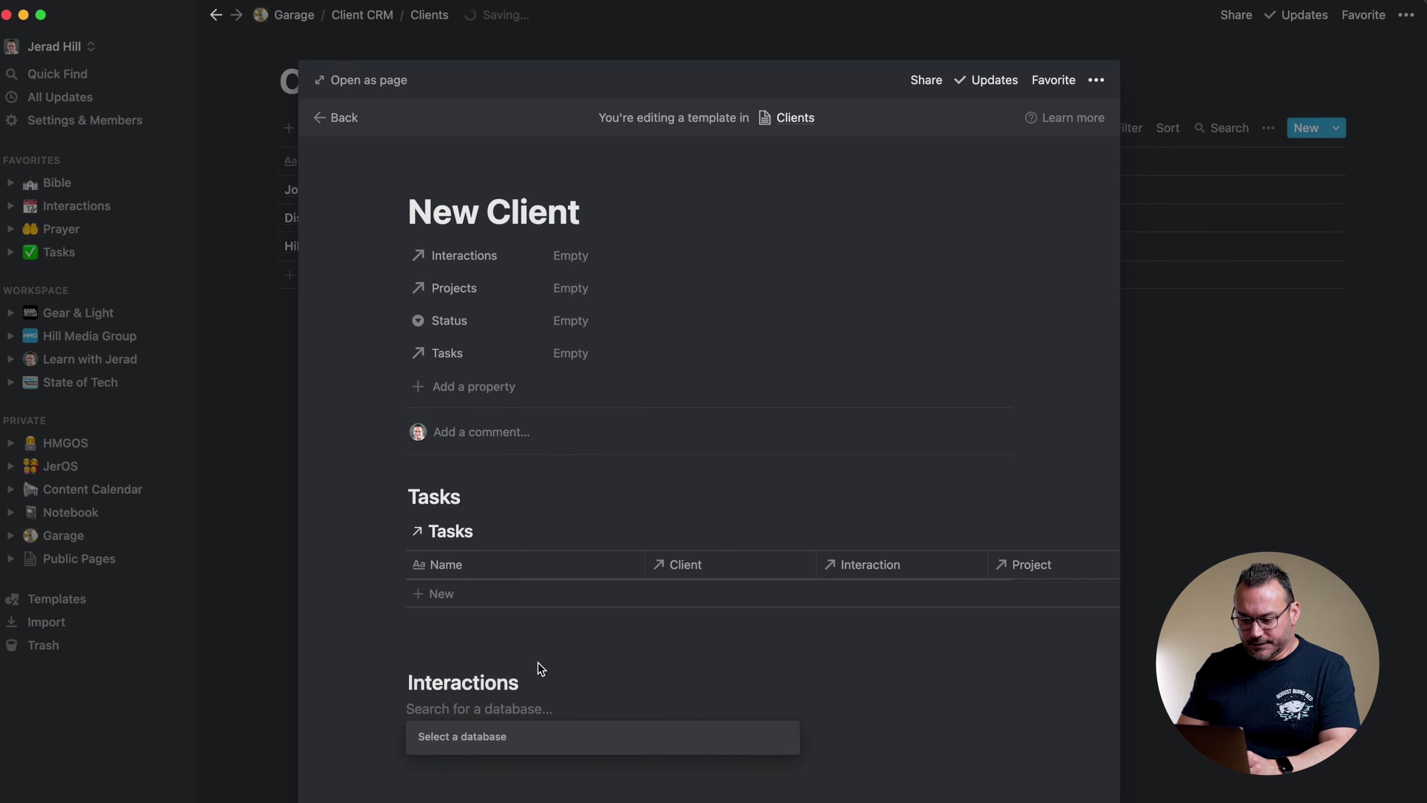
text(interactions)
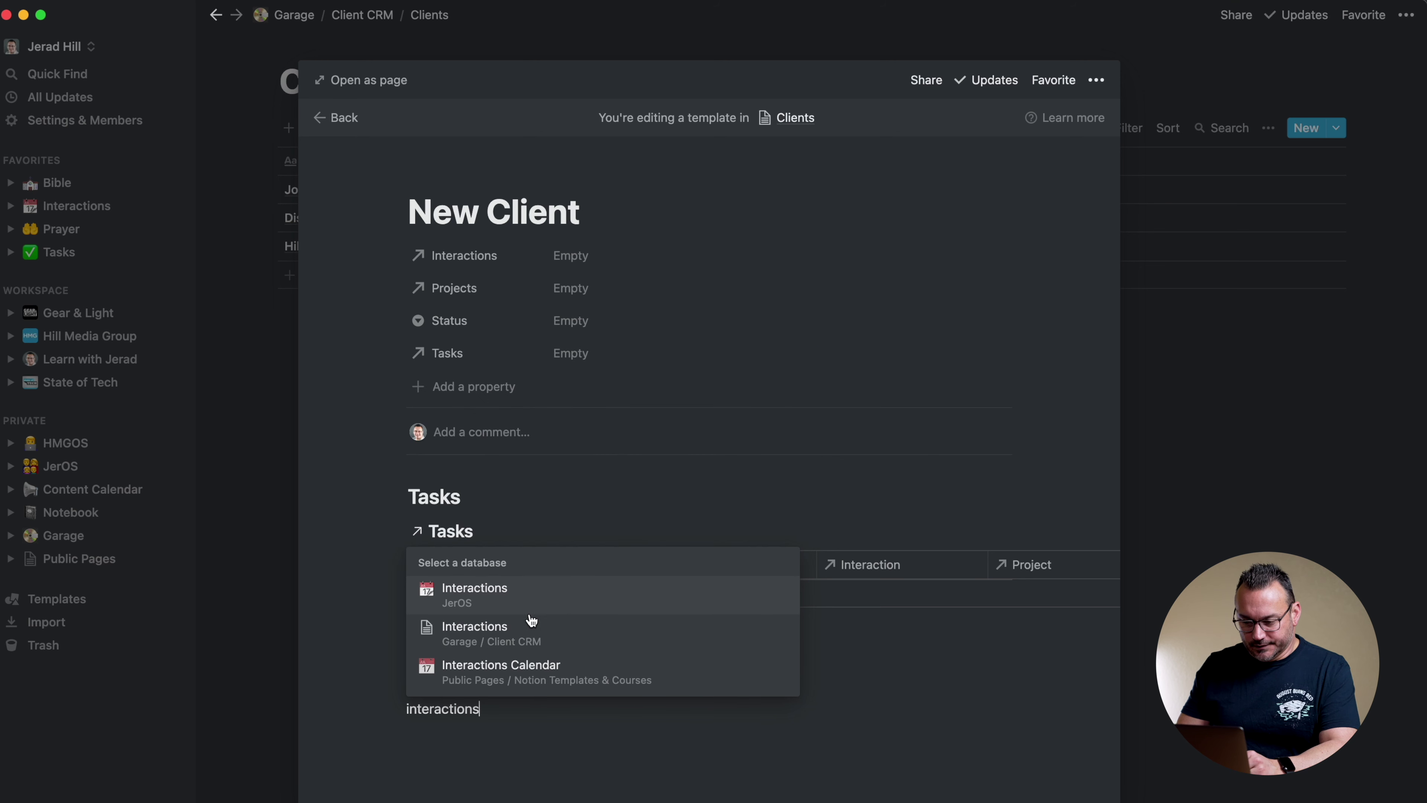
click(519, 632)
Filter the linked Interactions view to Clients contains Hill Media Group
scroll(836, 678, down, 3)
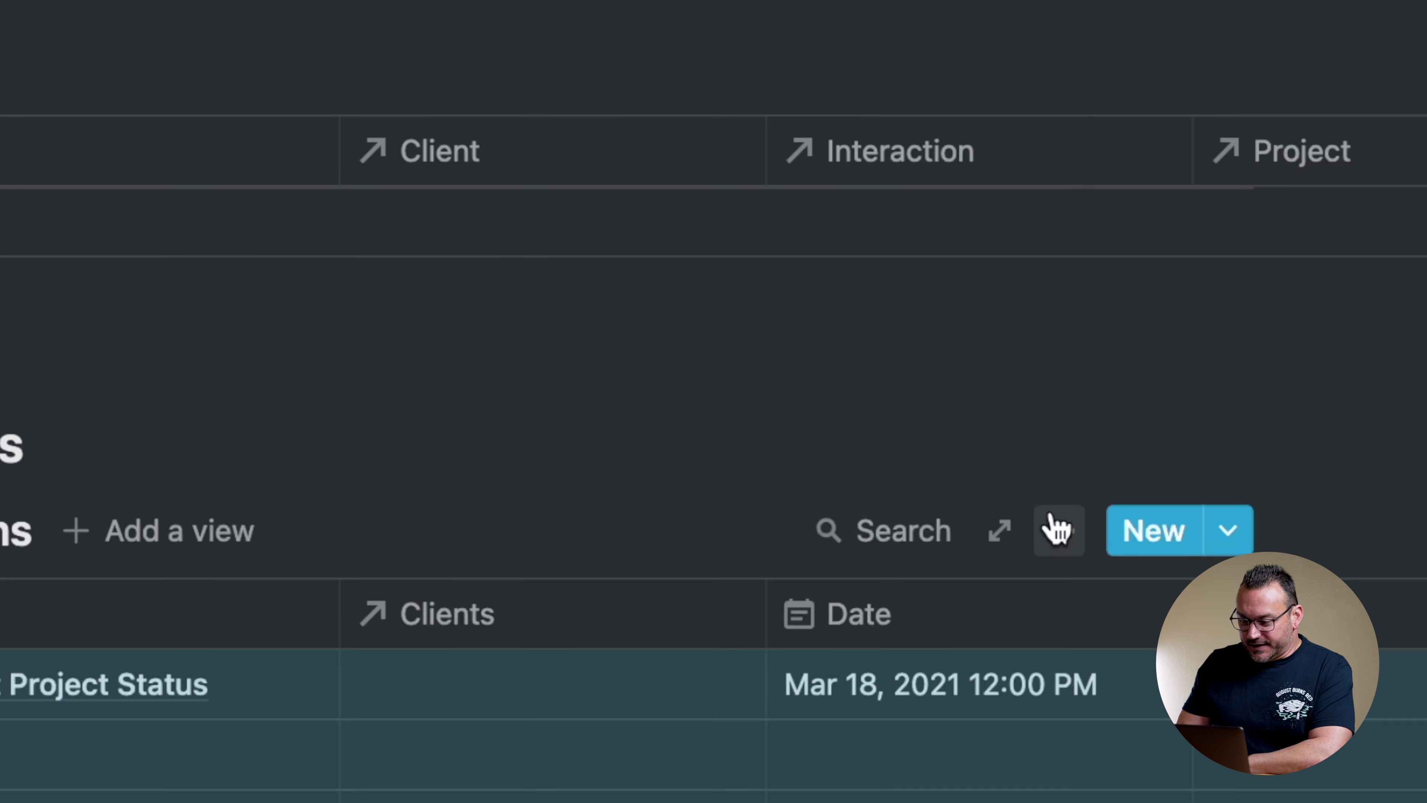
click(1057, 529)
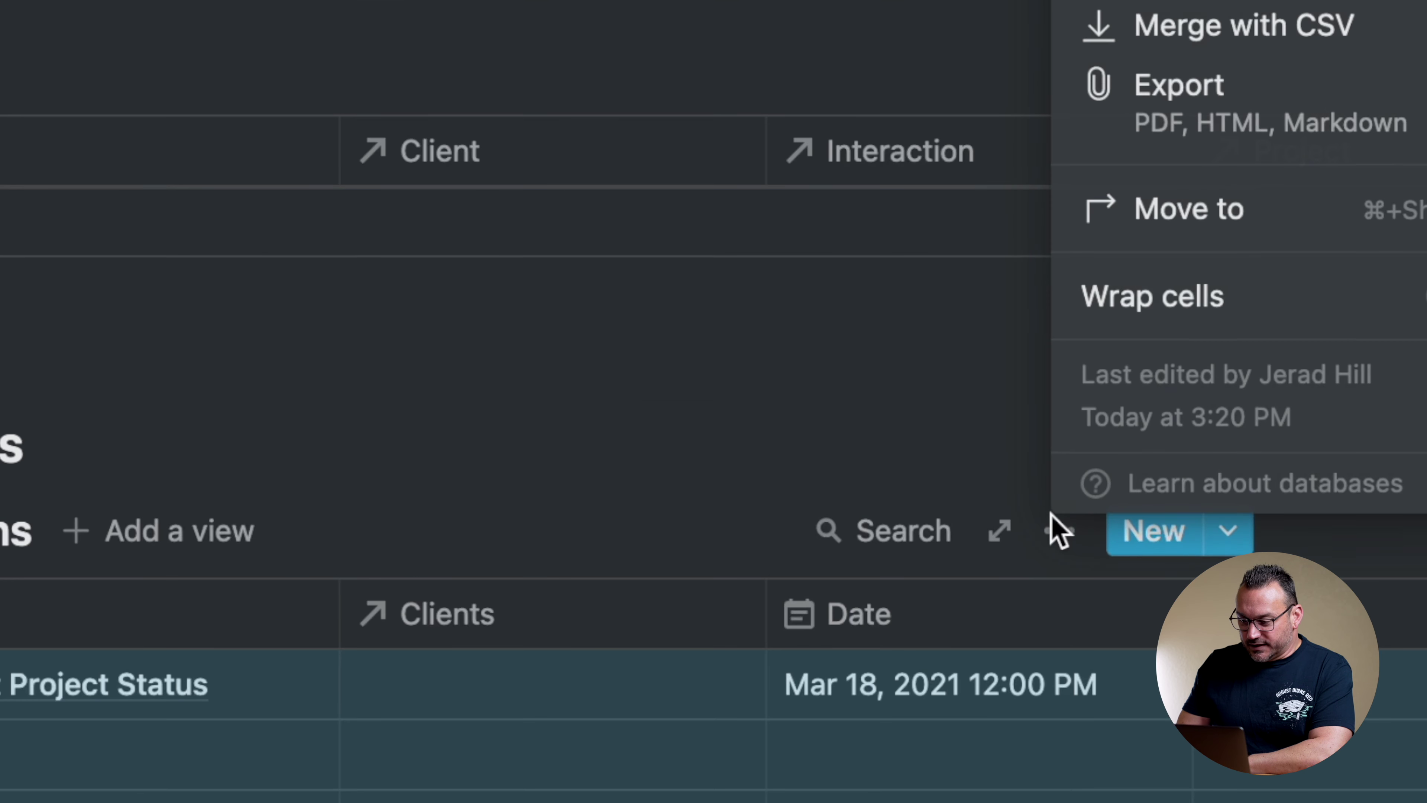
click(1030, 268)
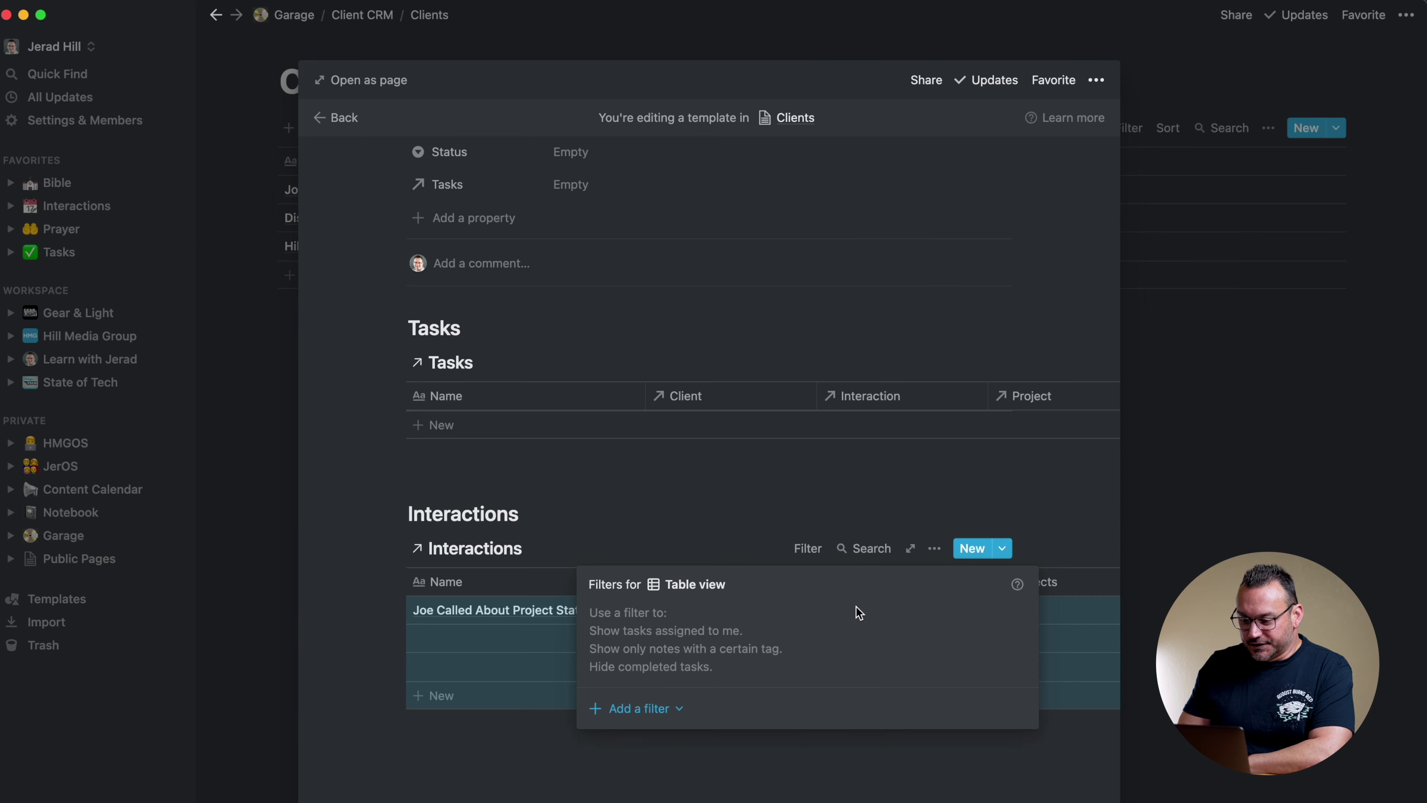
click(632, 708)
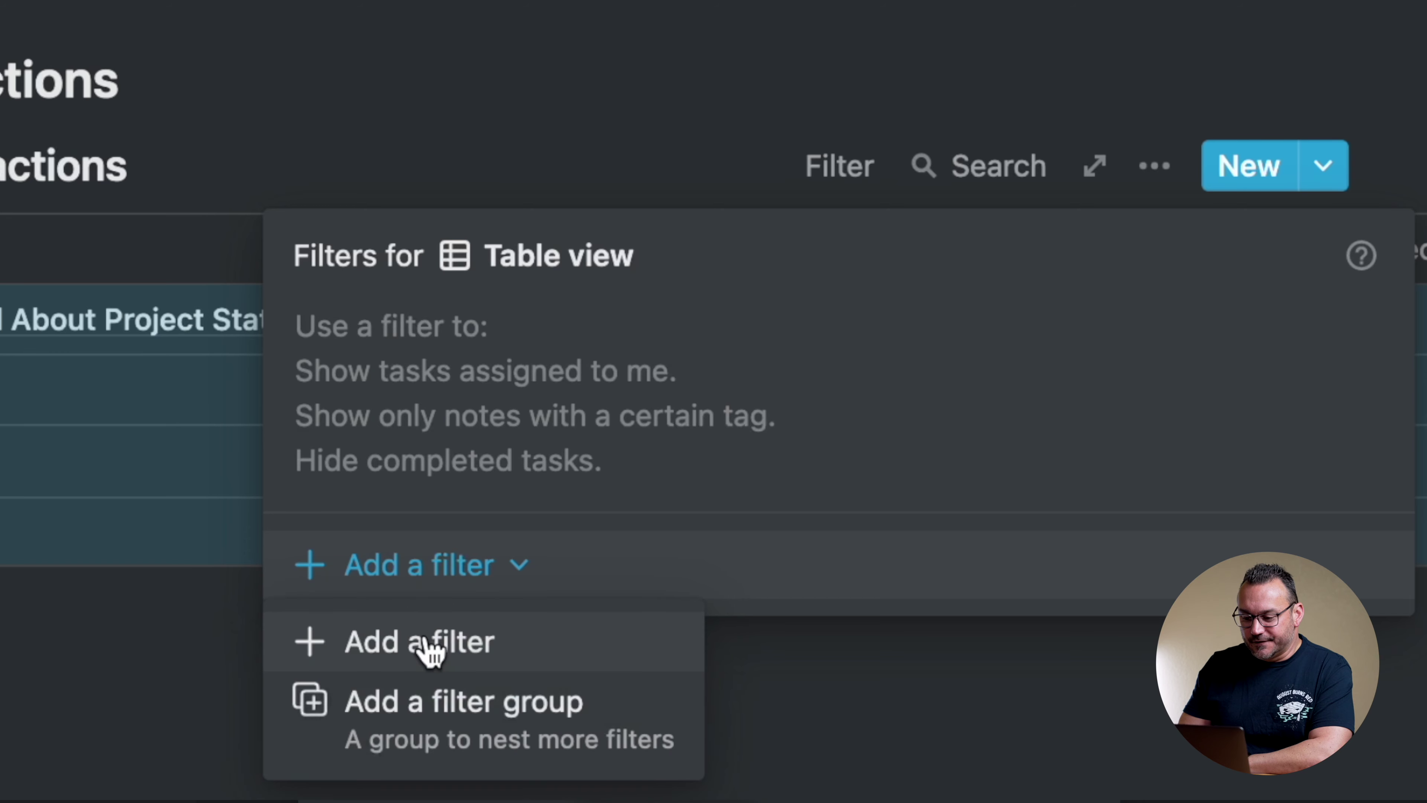
click(430, 653)
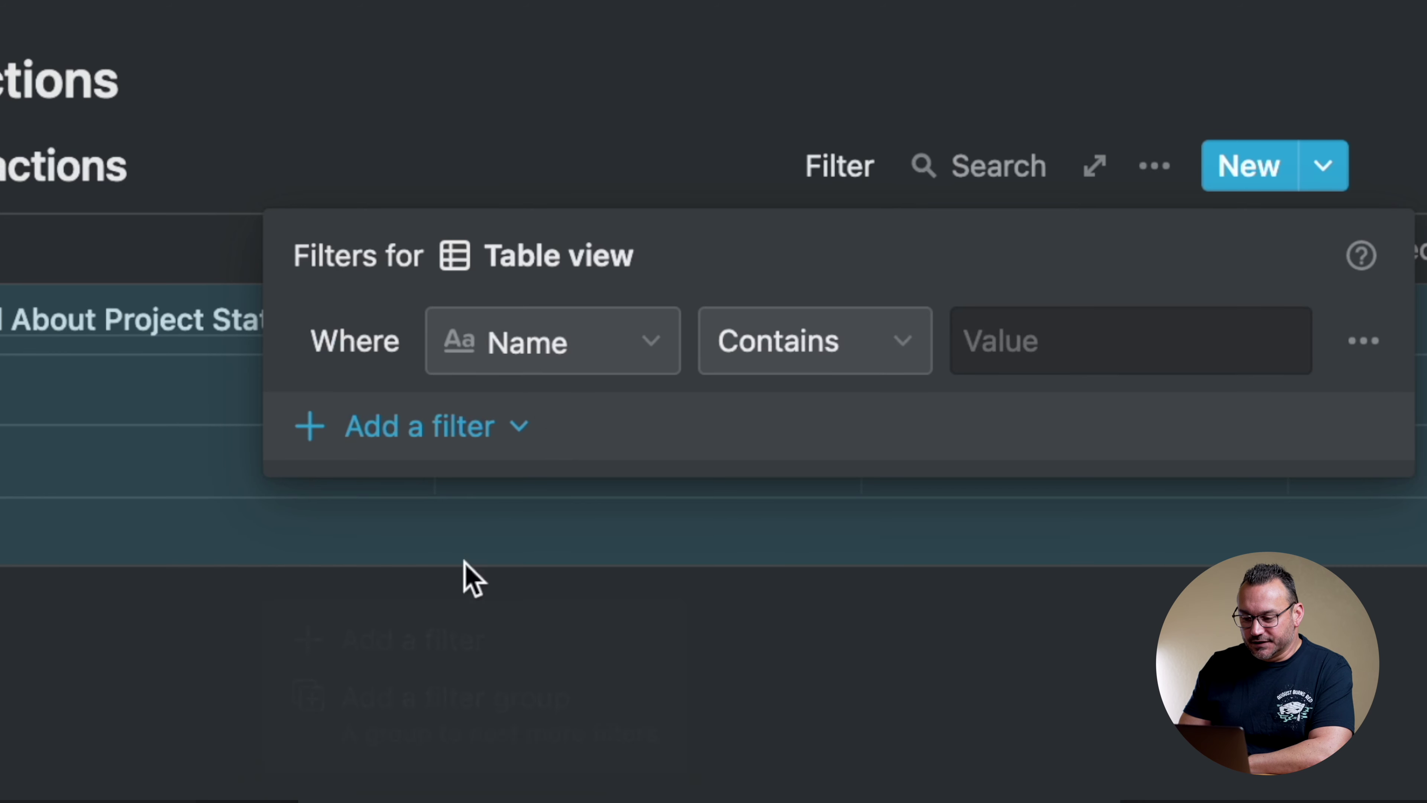
click(559, 356)
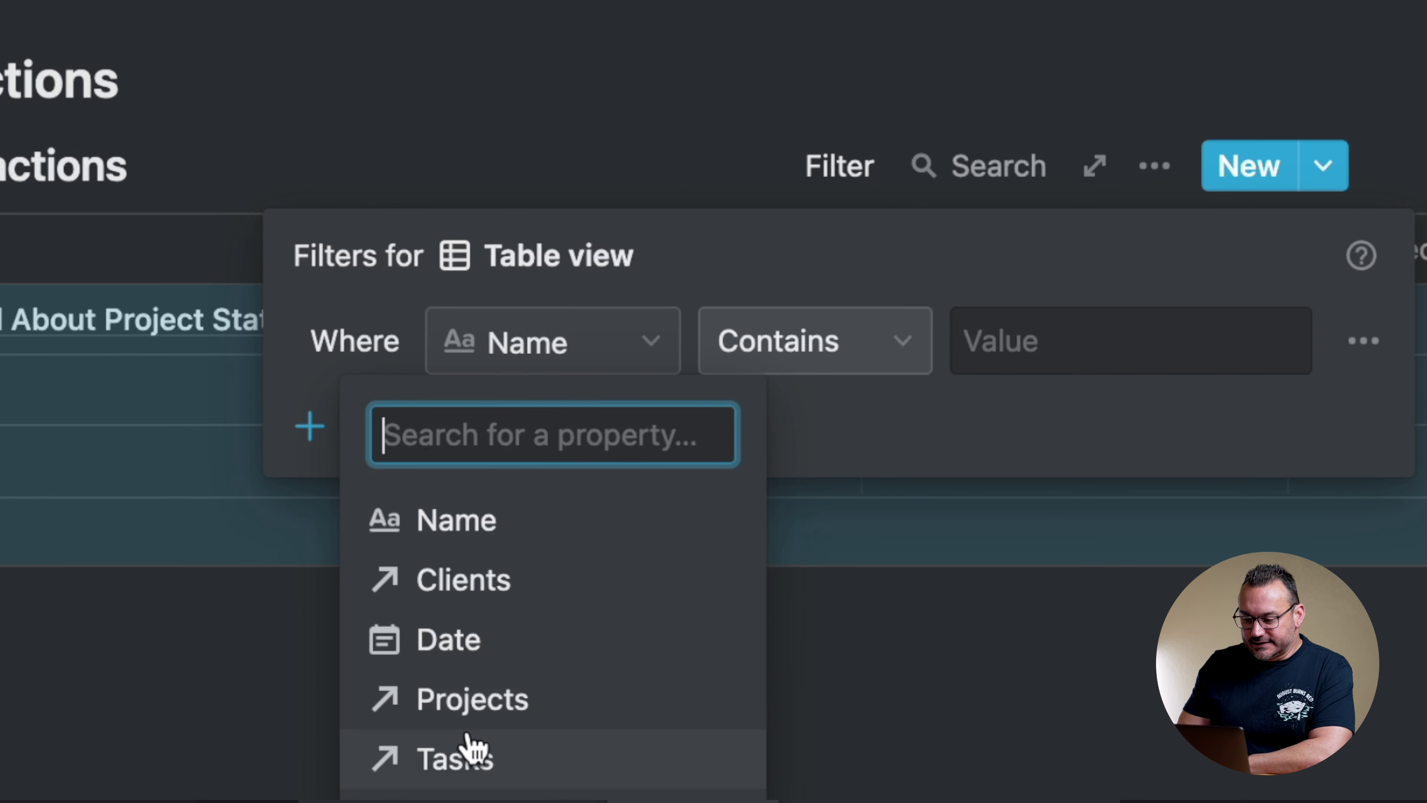
click(478, 584)
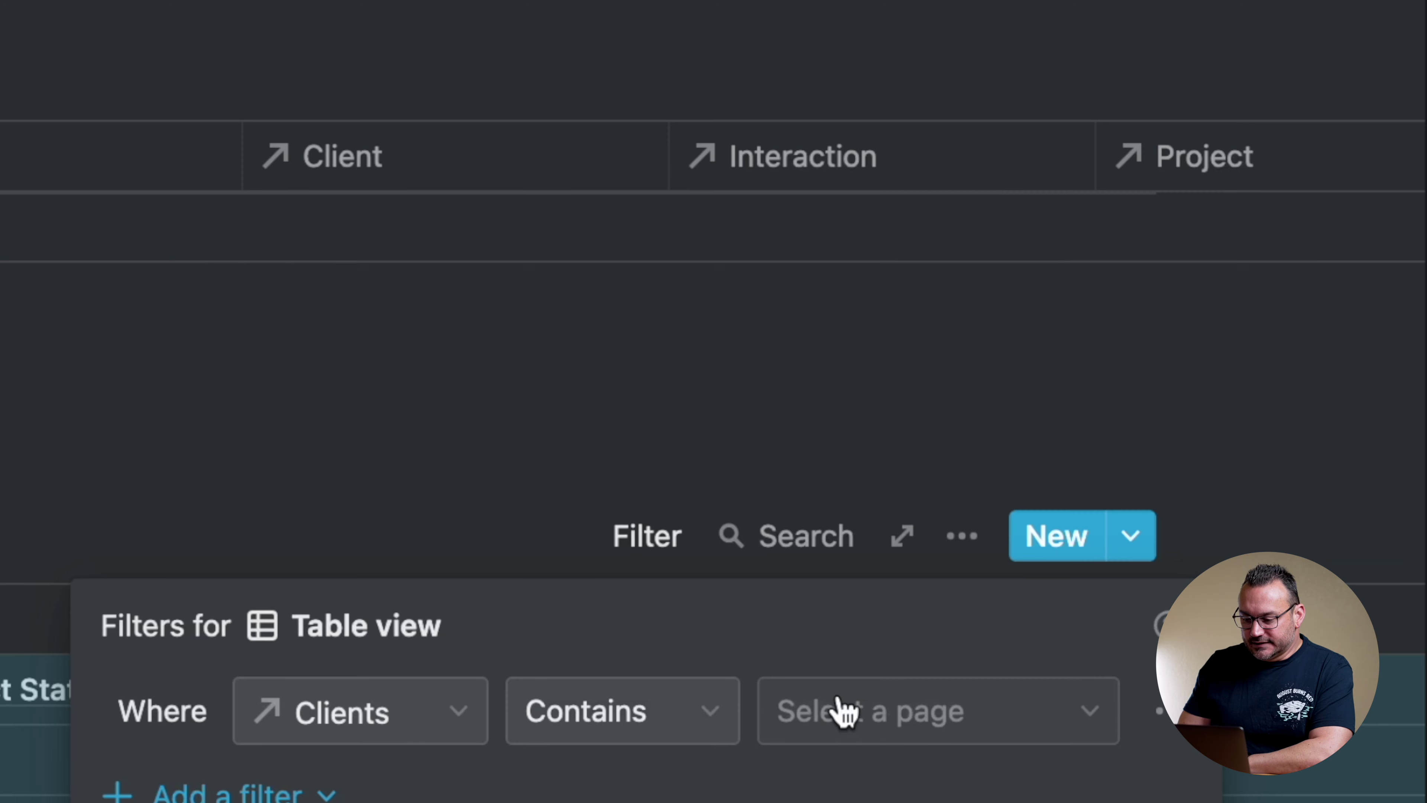
click(1038, 344)
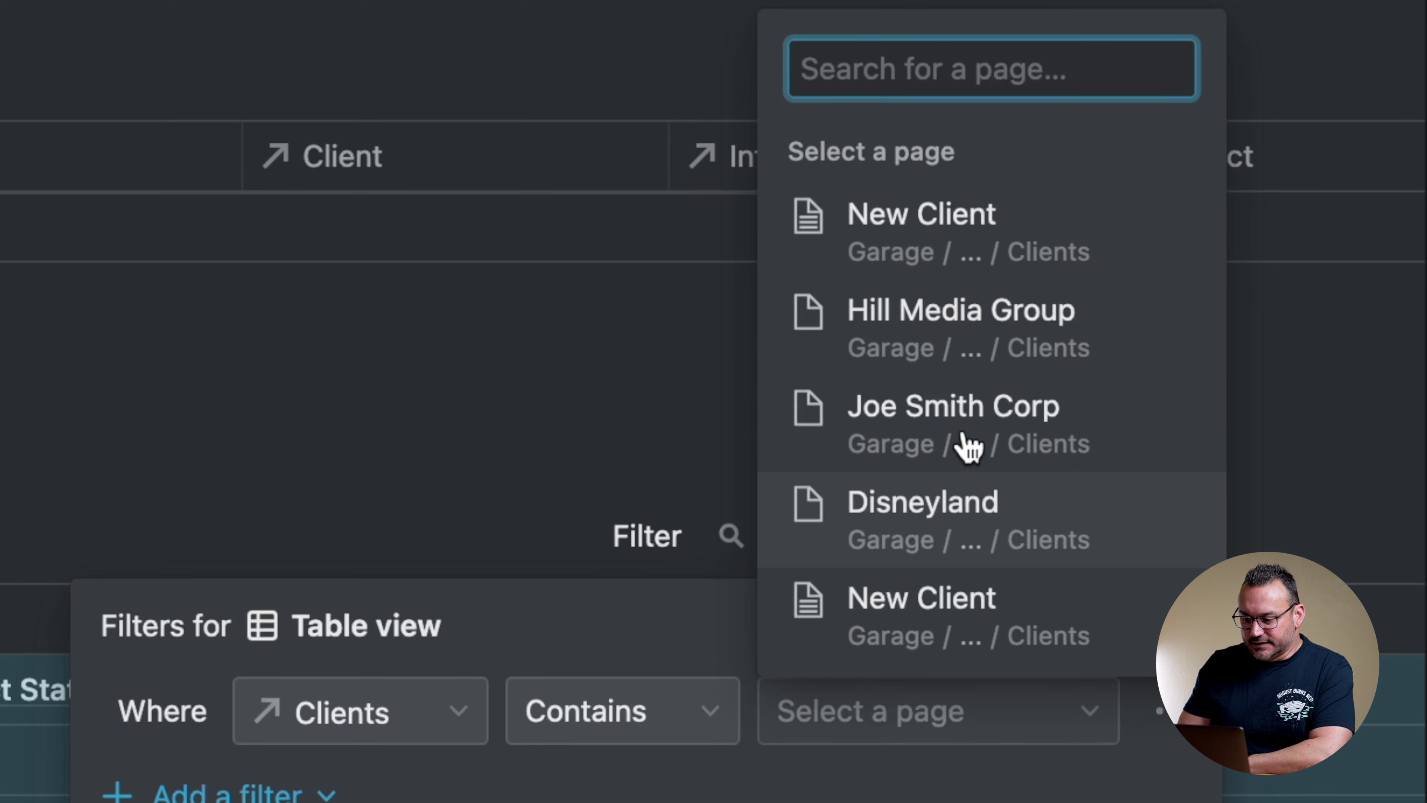
click(963, 332)
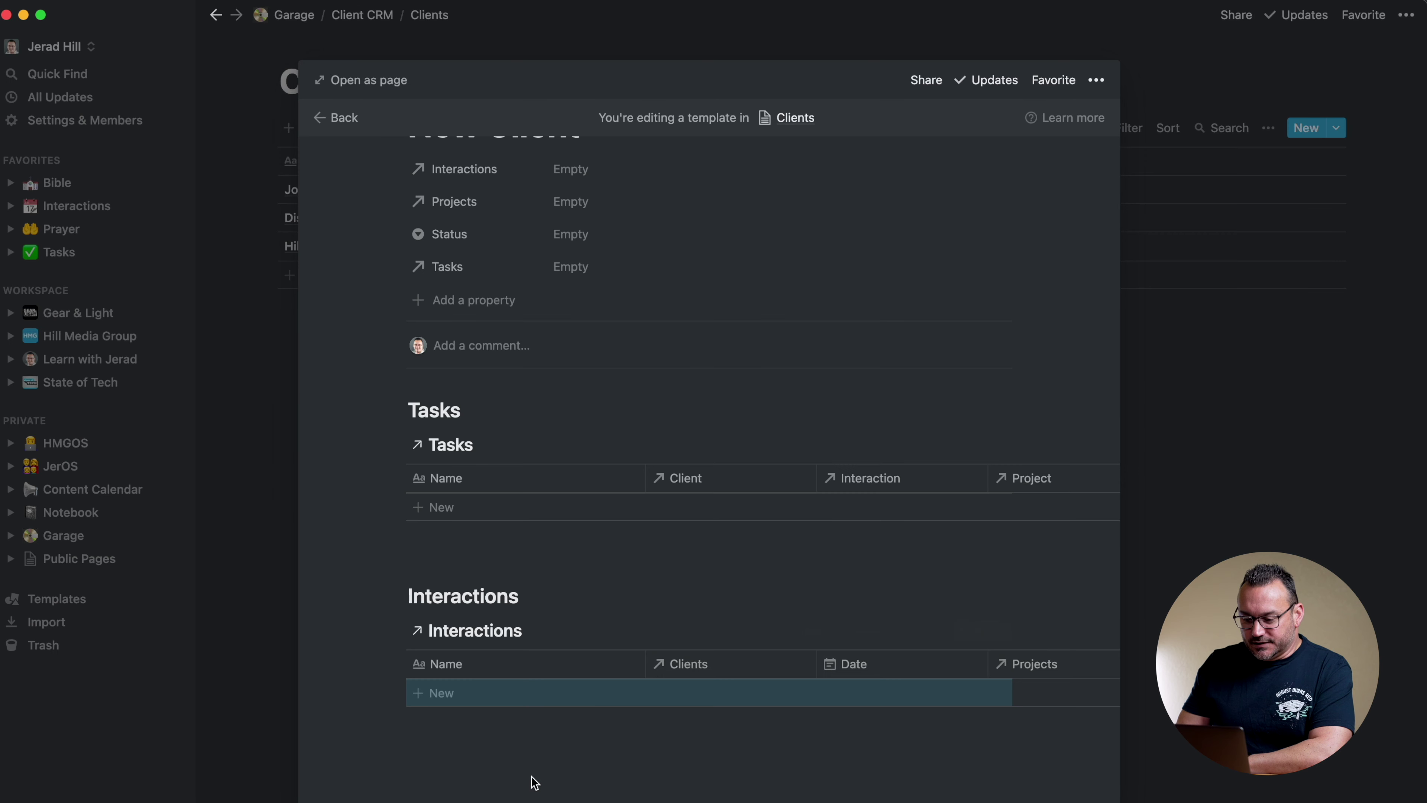
click(534, 781)
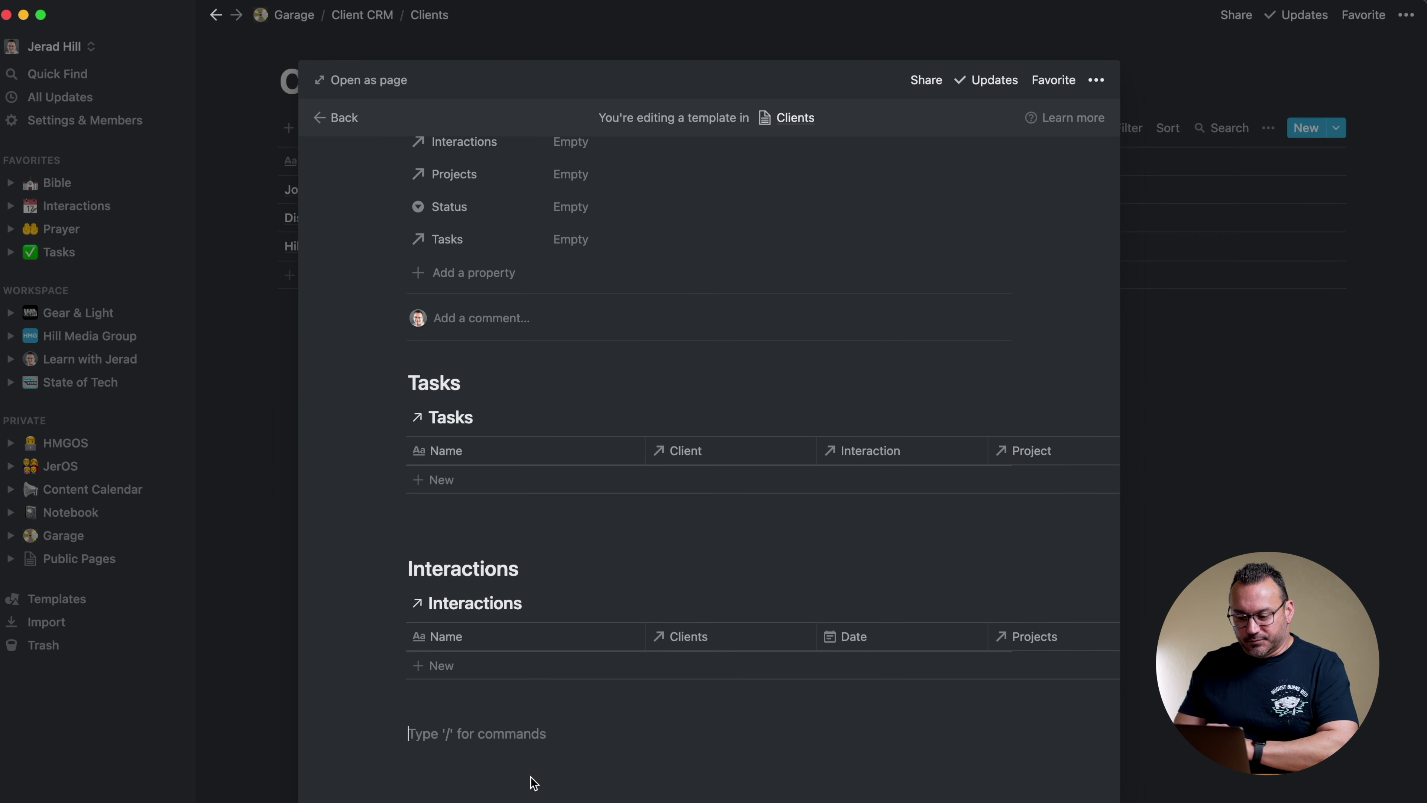
Add a 'Projects' Heading 2 followed by a linked Projects database view
text(/h2)
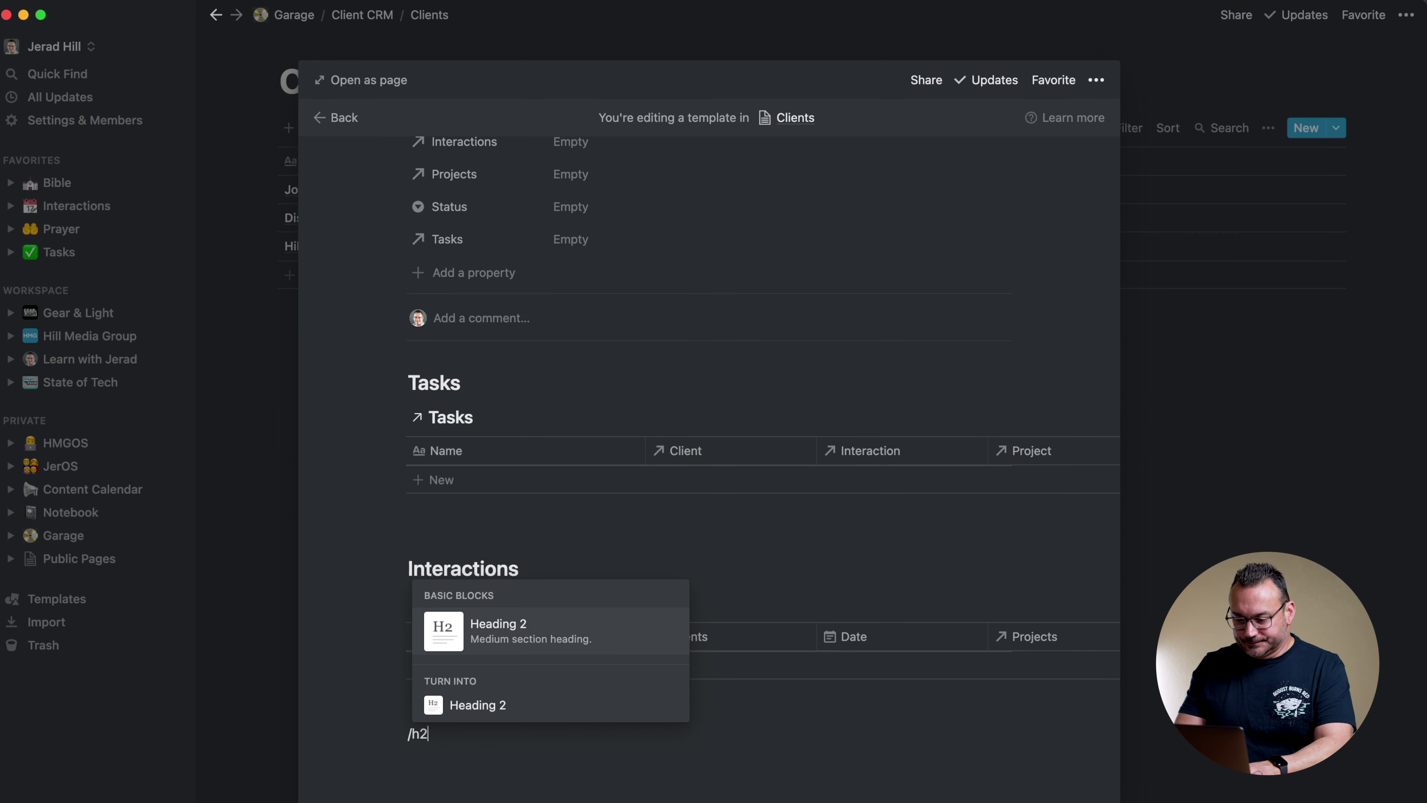
key(Return)
text(Projects)
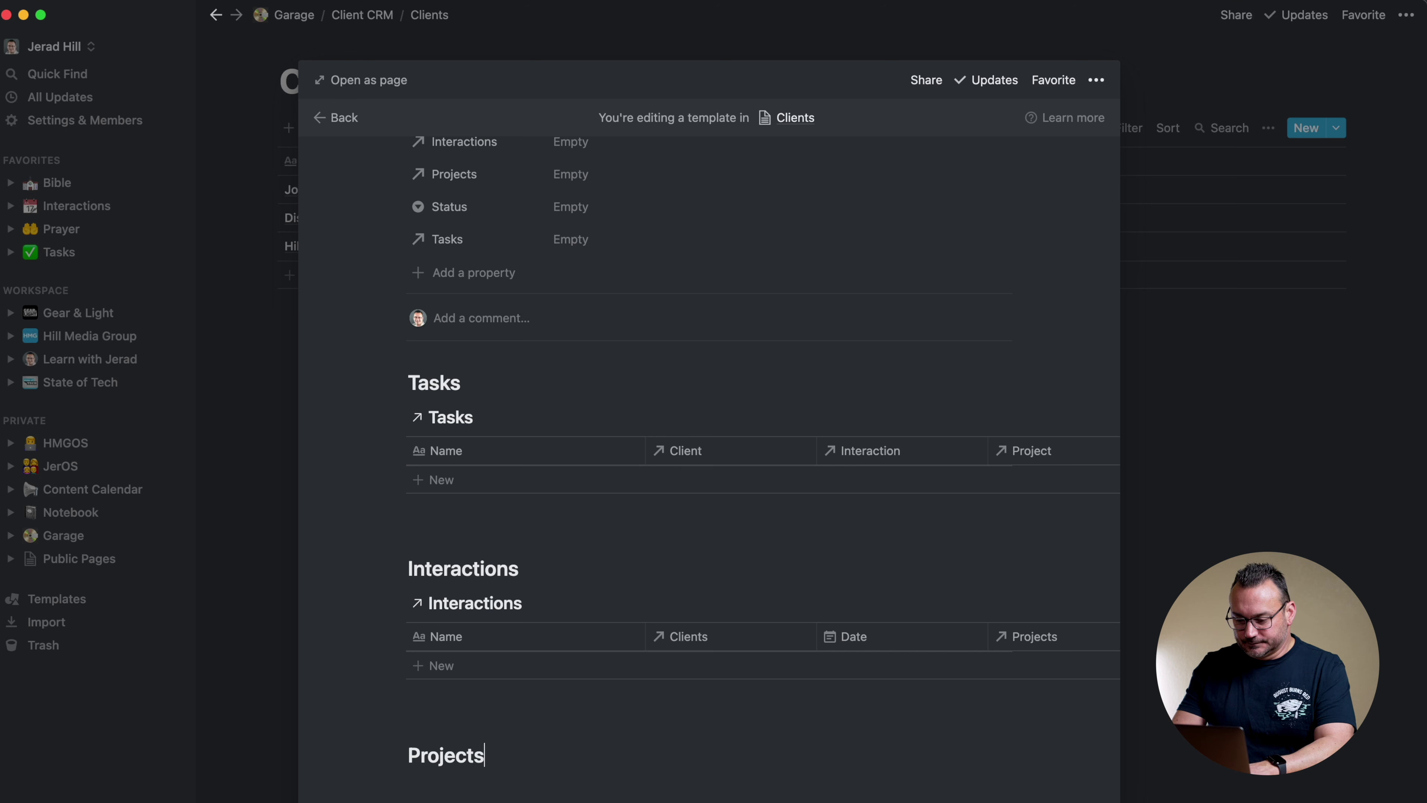
key(Return)
text(/linked)
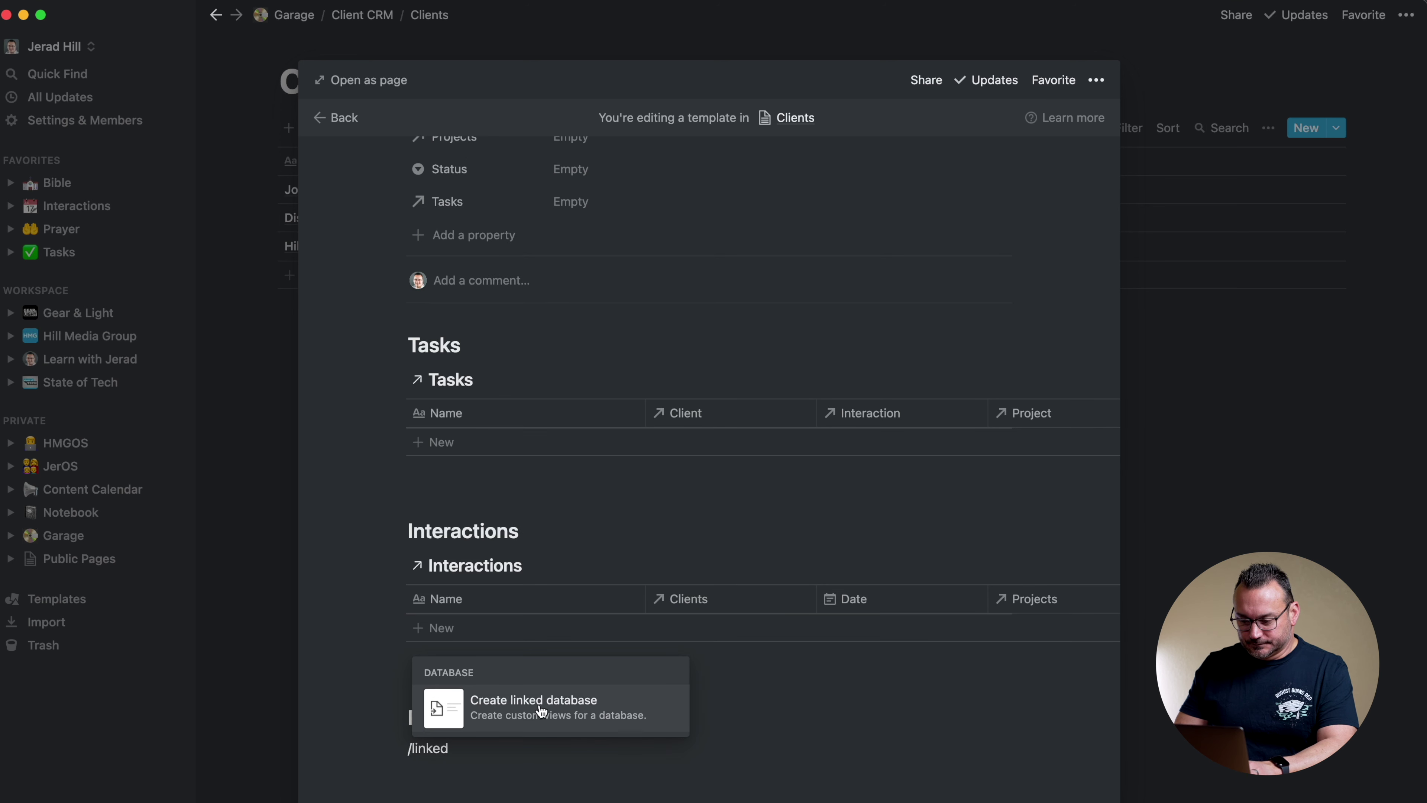
click(538, 704)
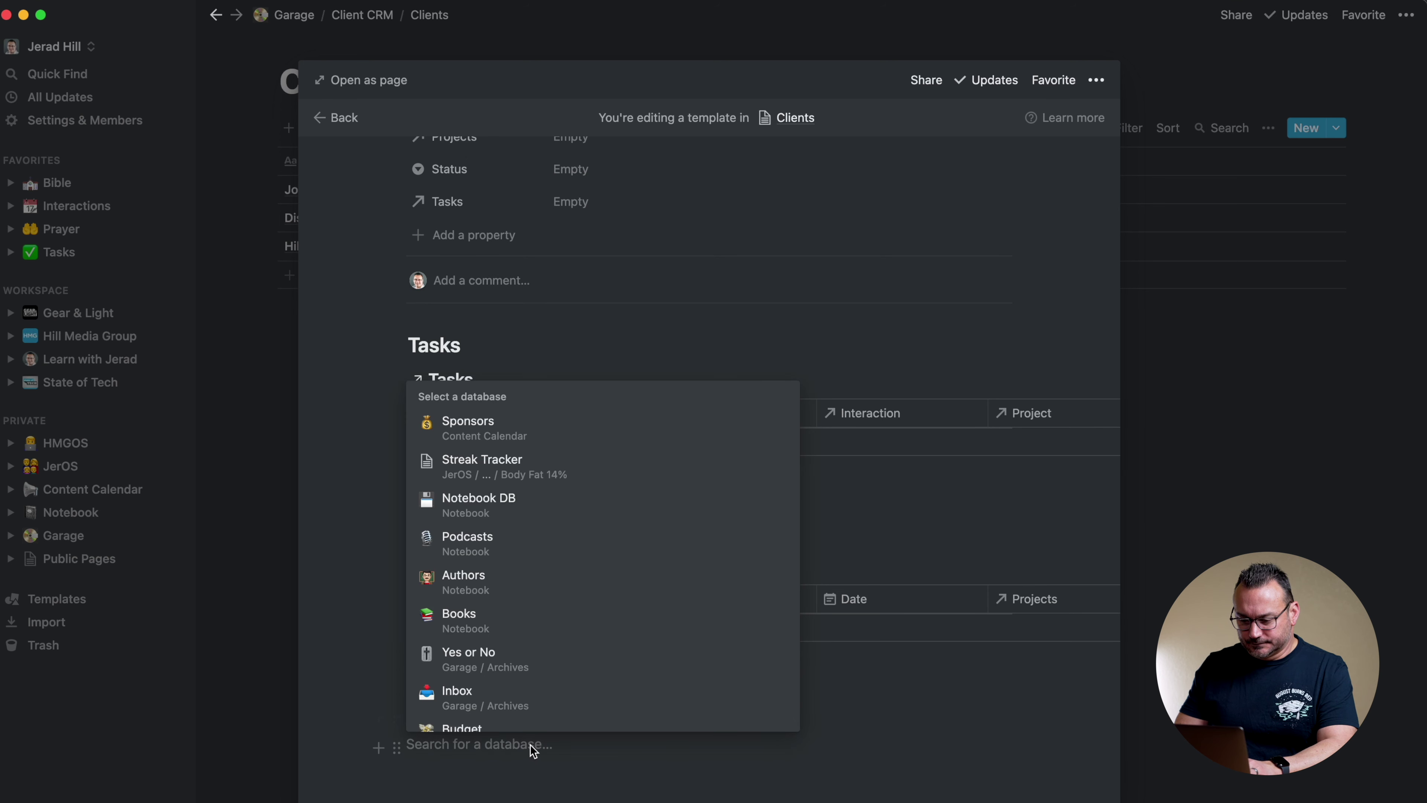
text(projects)
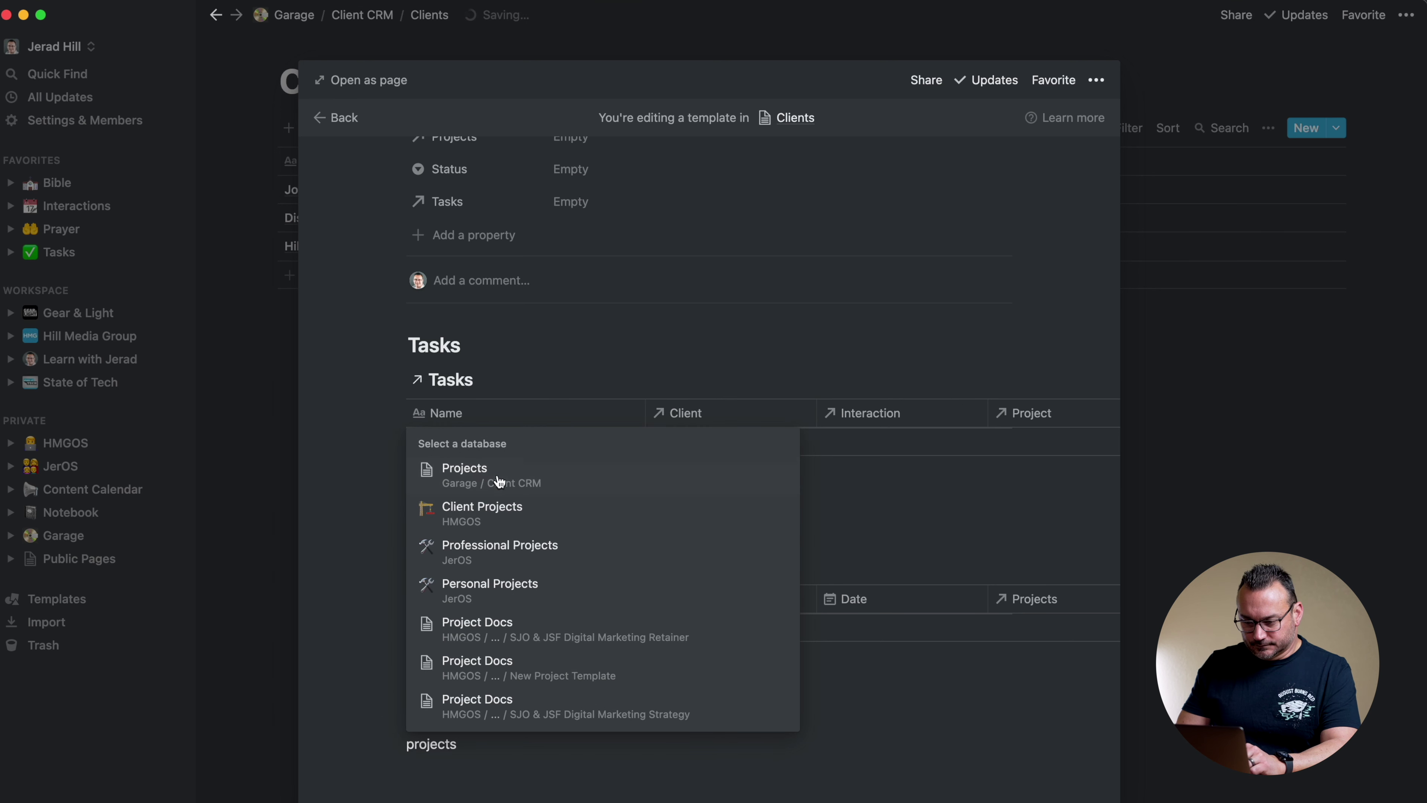
click(493, 470)
Filter the linked Projects view to Clients contains Hill Media Group
scroll(591, 673, down, 3)
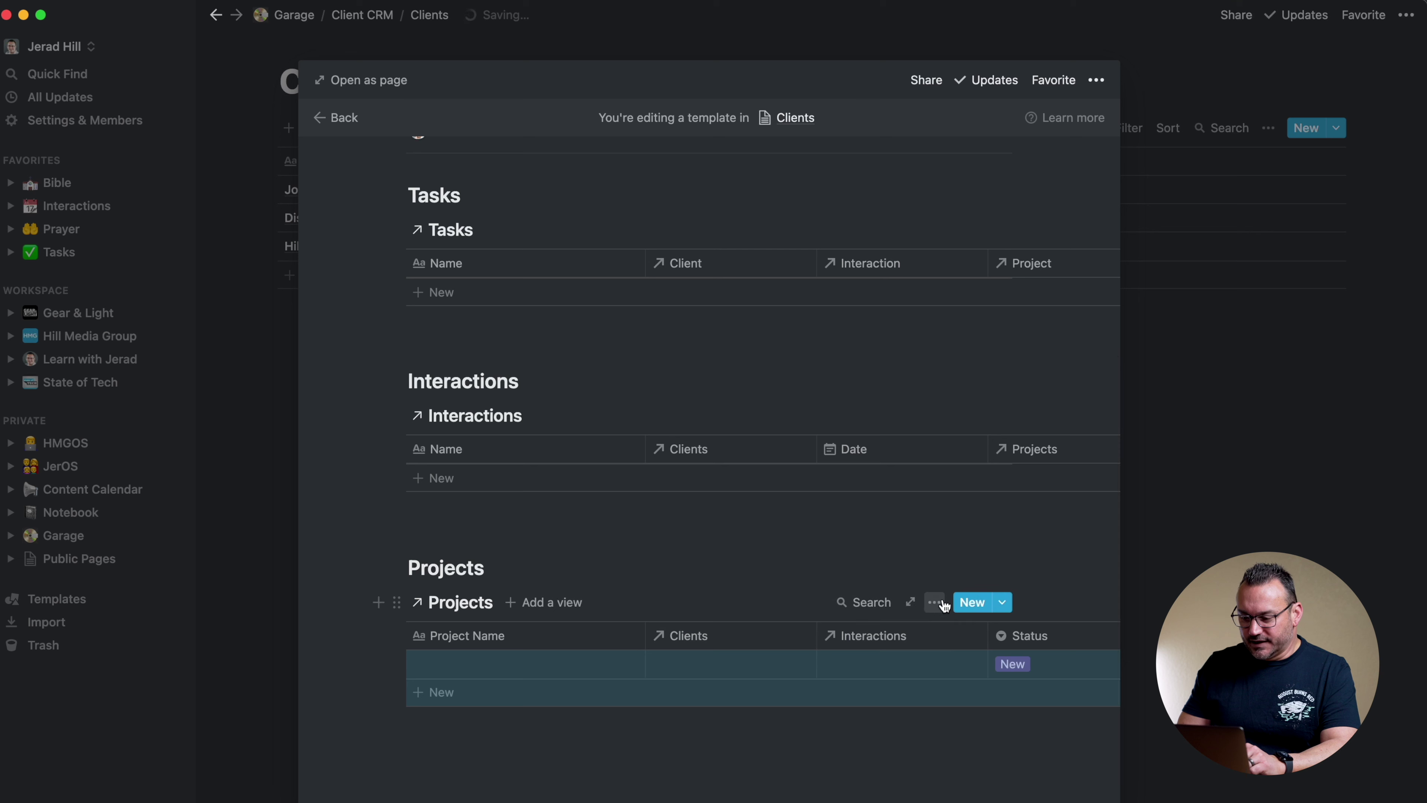
click(940, 606)
click(989, 323)
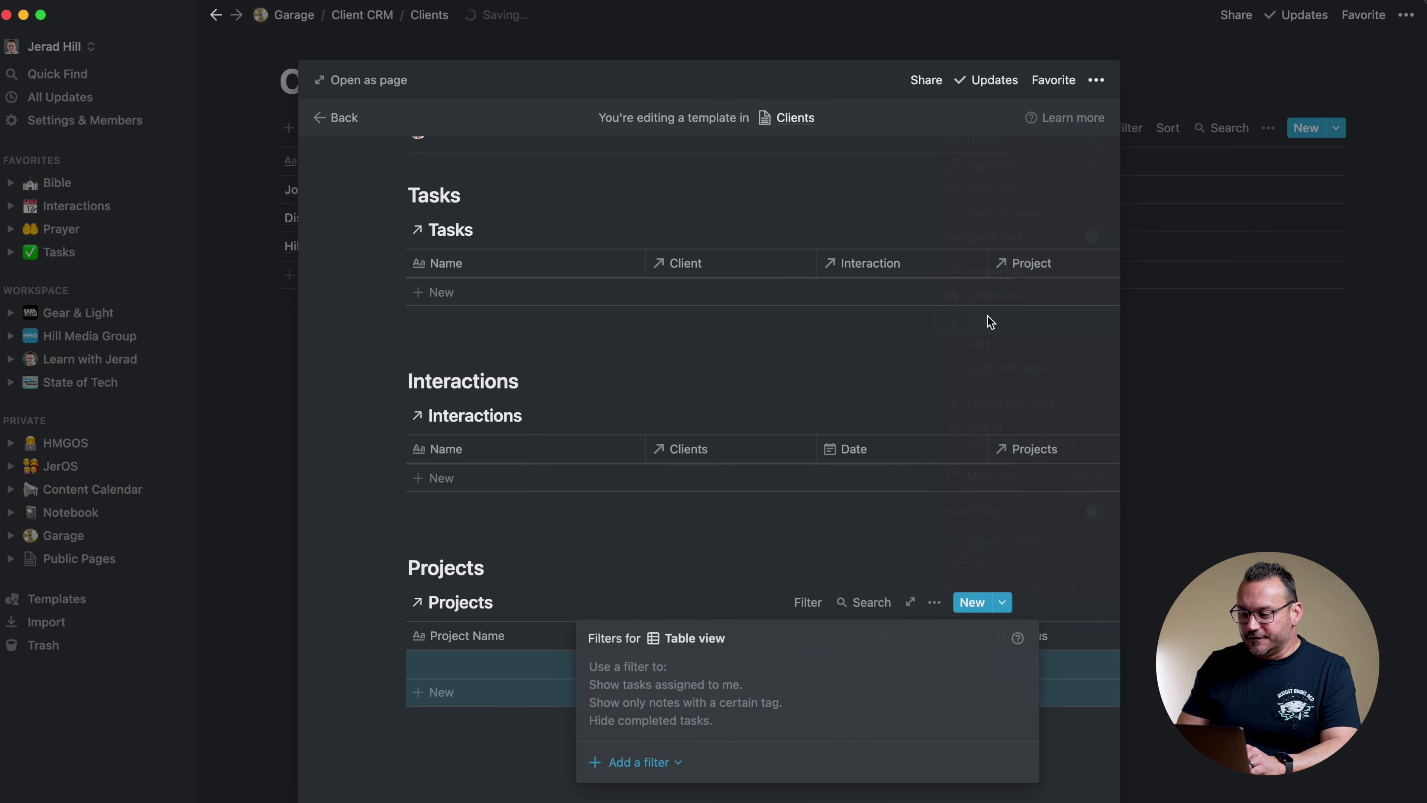
click(652, 764)
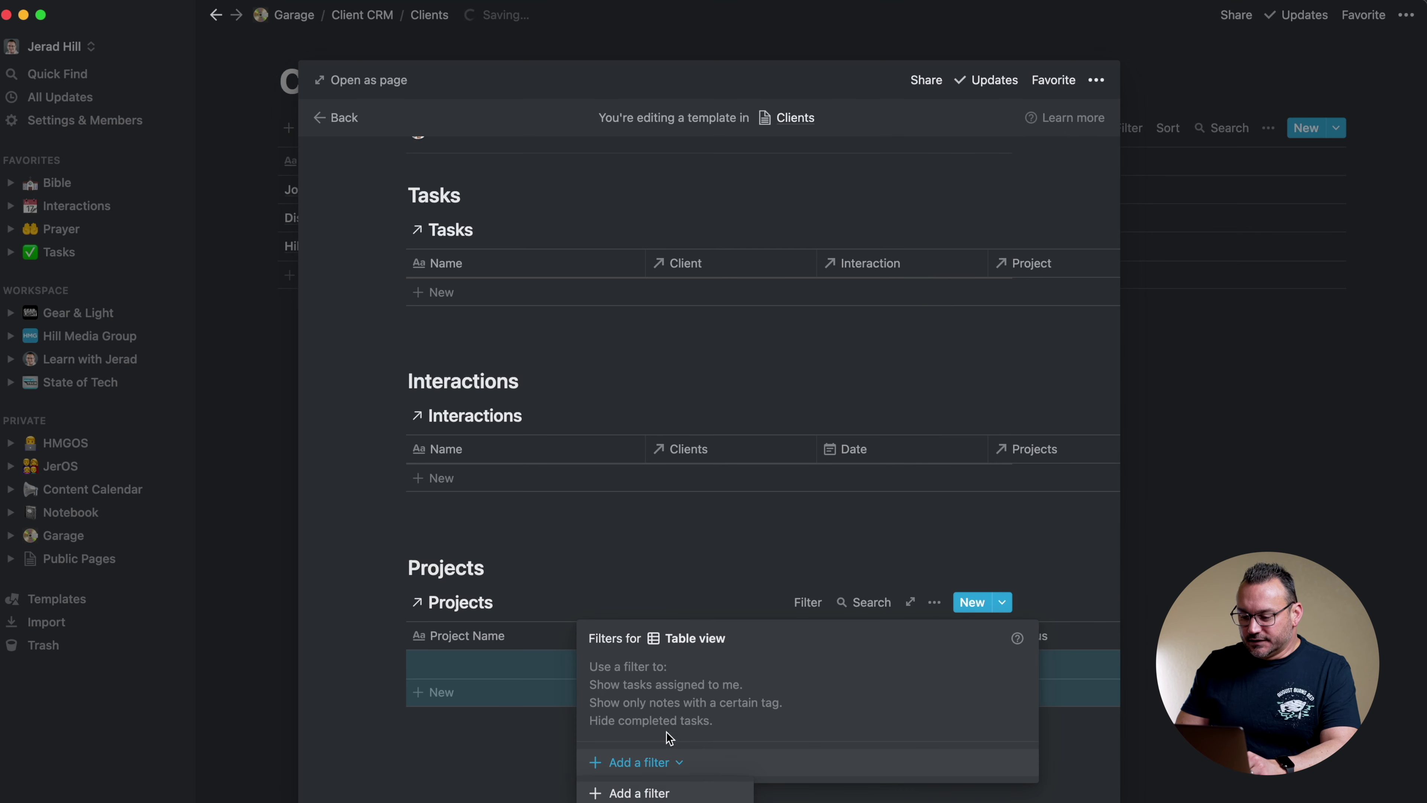
click(653, 792)
click(708, 675)
click(679, 769)
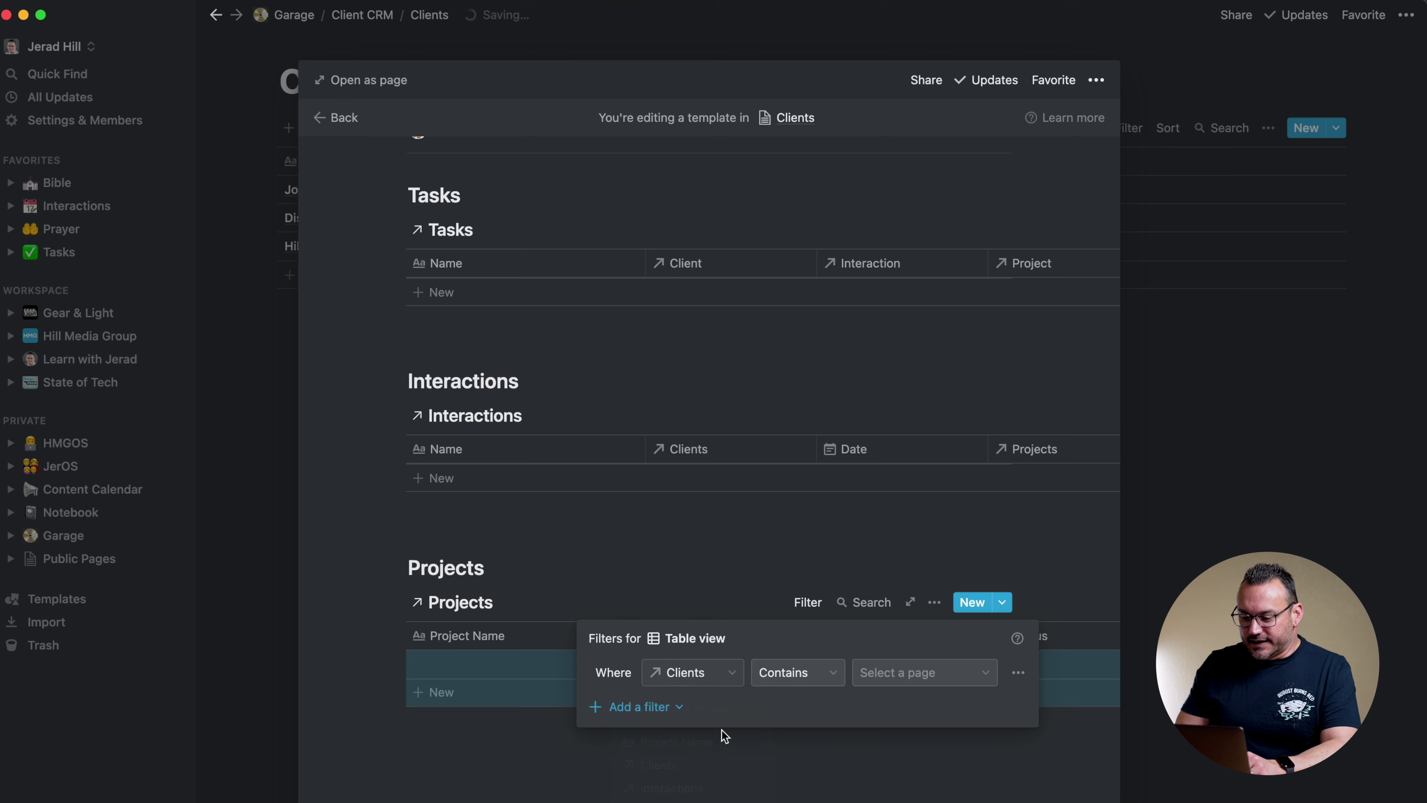
click(913, 673)
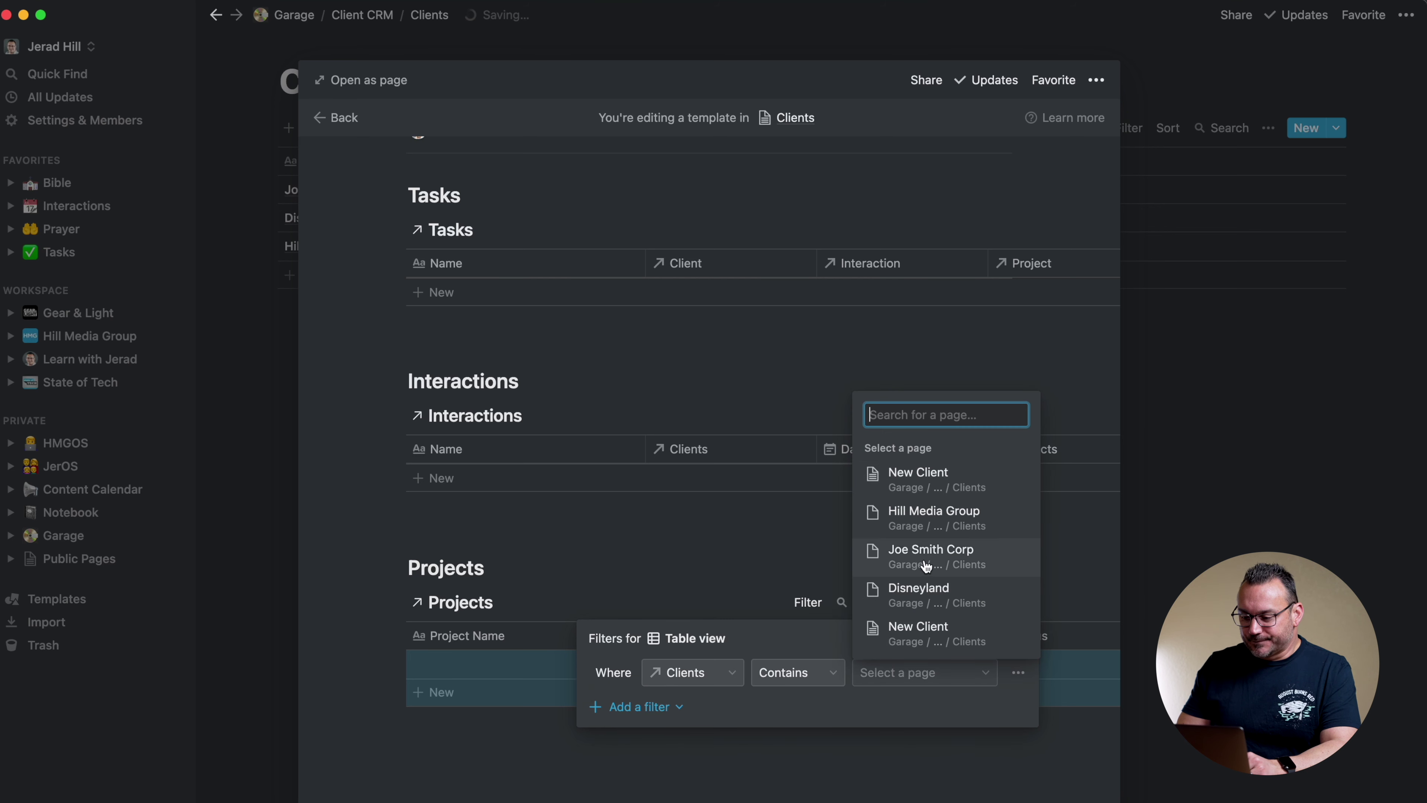
click(913, 523)
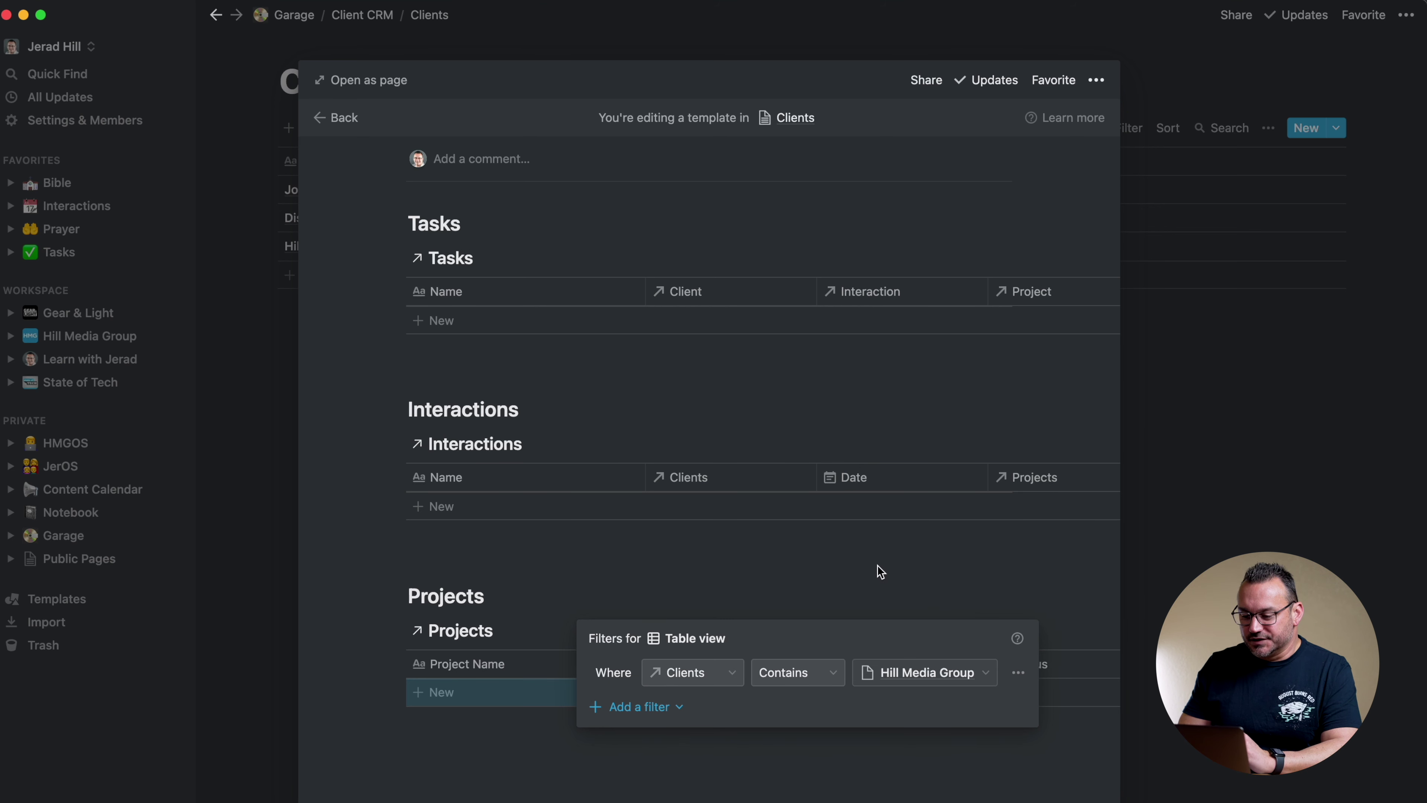
click(876, 570)
scroll(878, 570, up, 3)
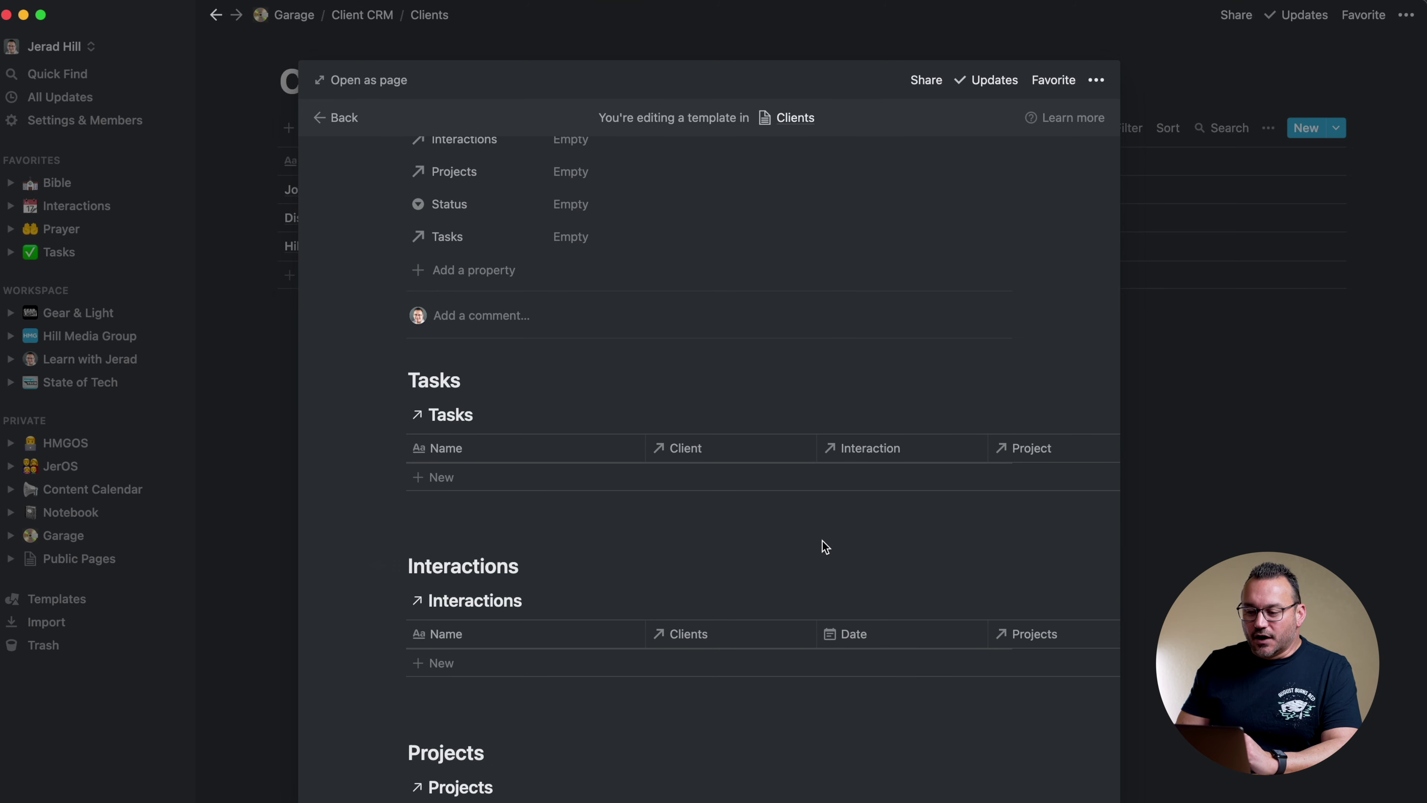
scroll(822, 542, up, 3)
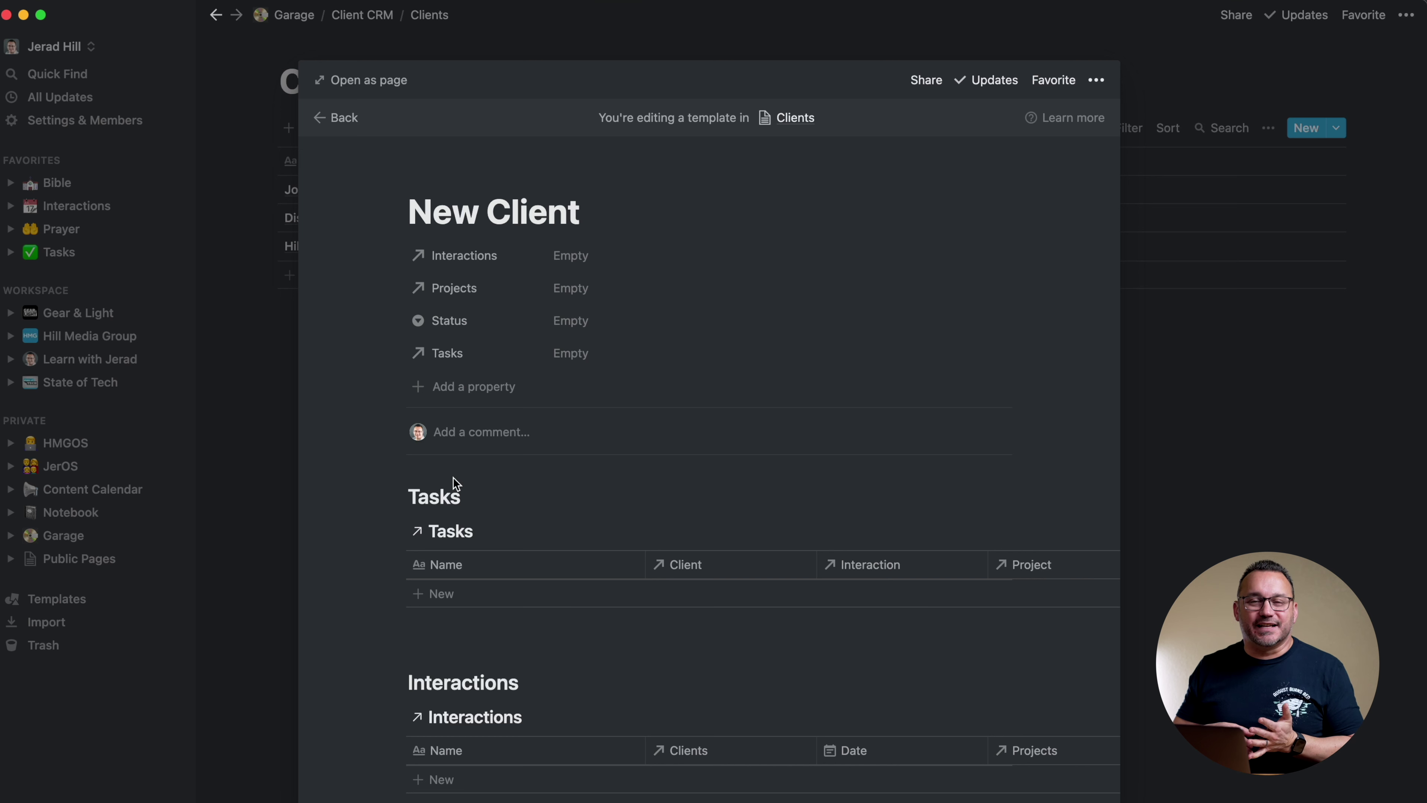
Insert a 'Company Info' line above the Tasks heading and turn it into a Heading 3
click(408, 496)
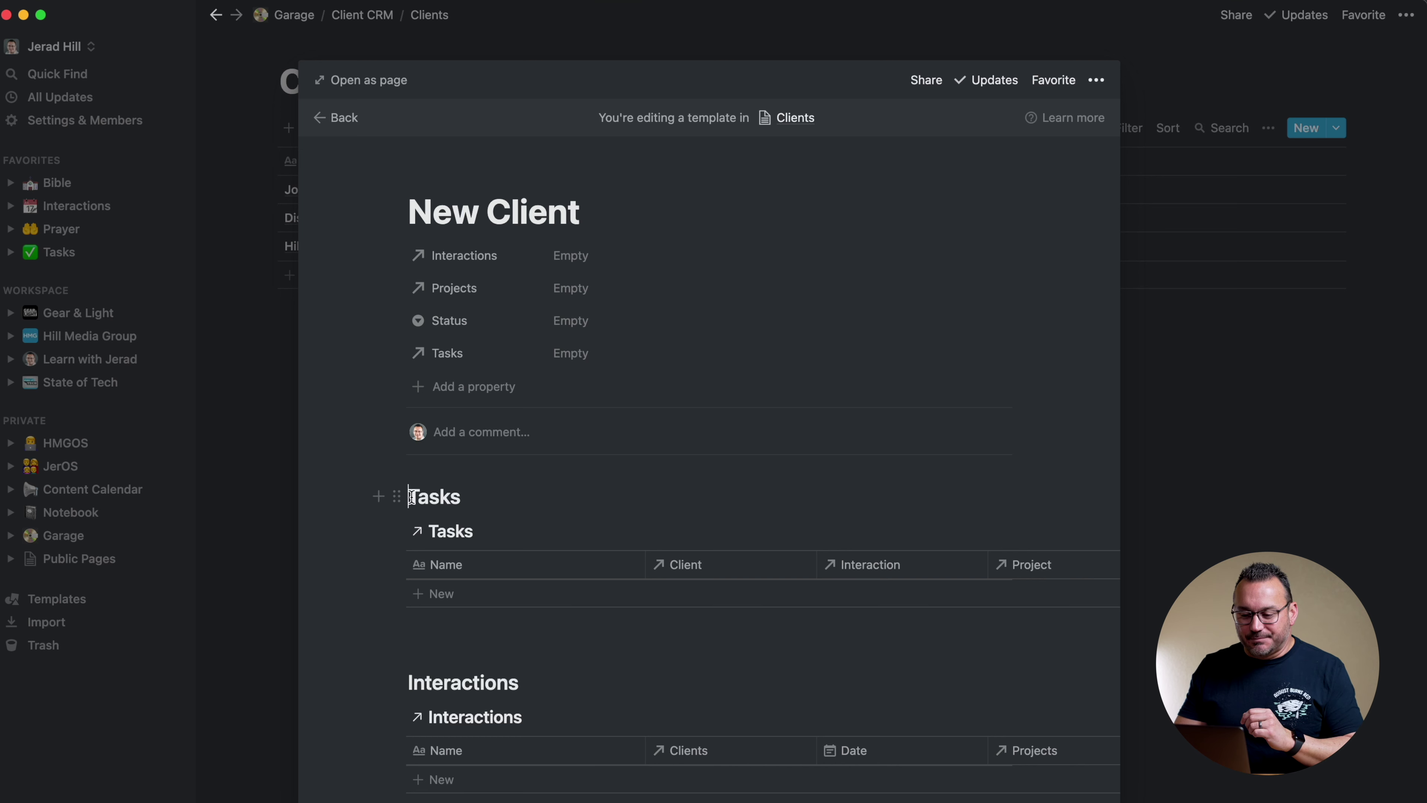
key(Return)
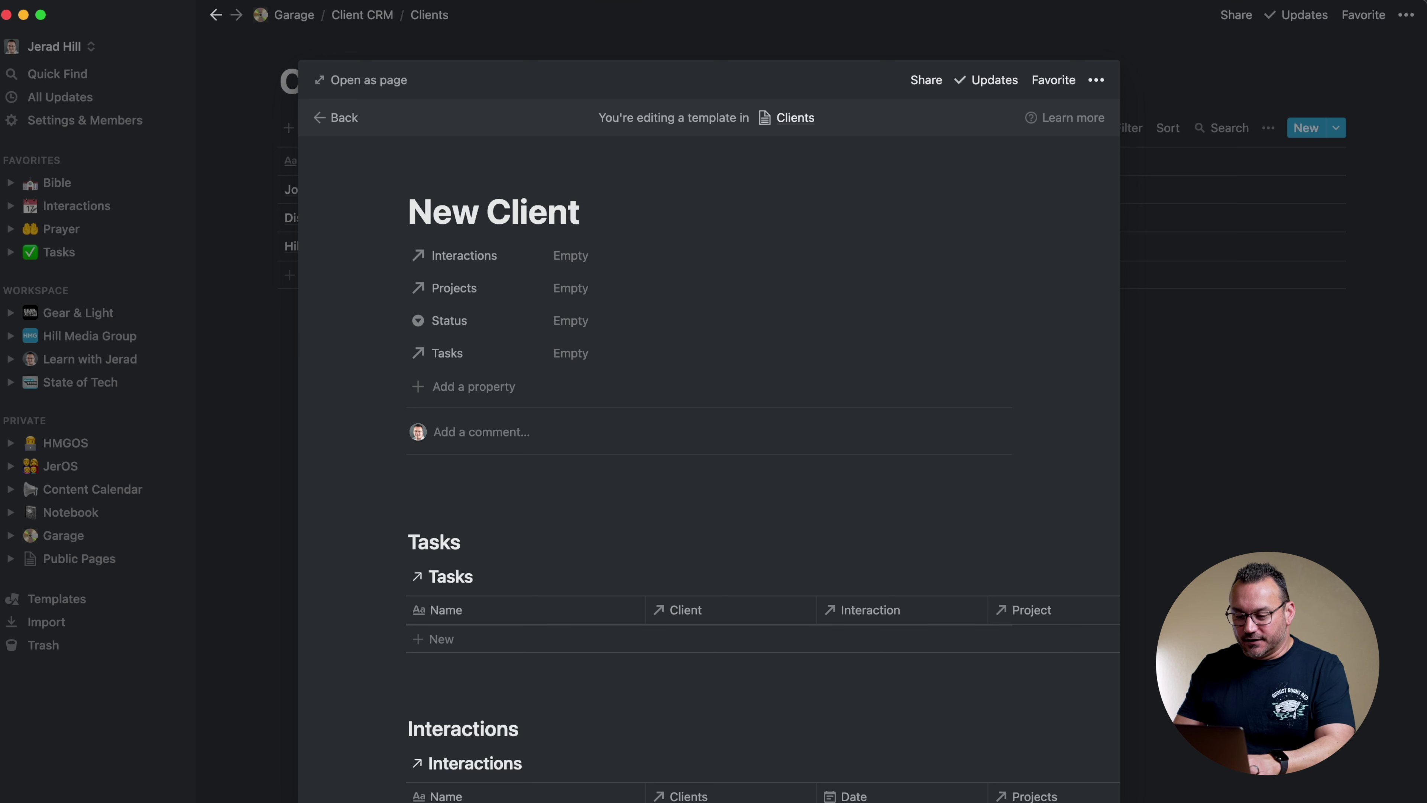
click(444, 498)
text(Comapny I)
key(BackSpace)
key(BackSpace)
key(BackSpace)
key(BackSpace)
text(pany Info)
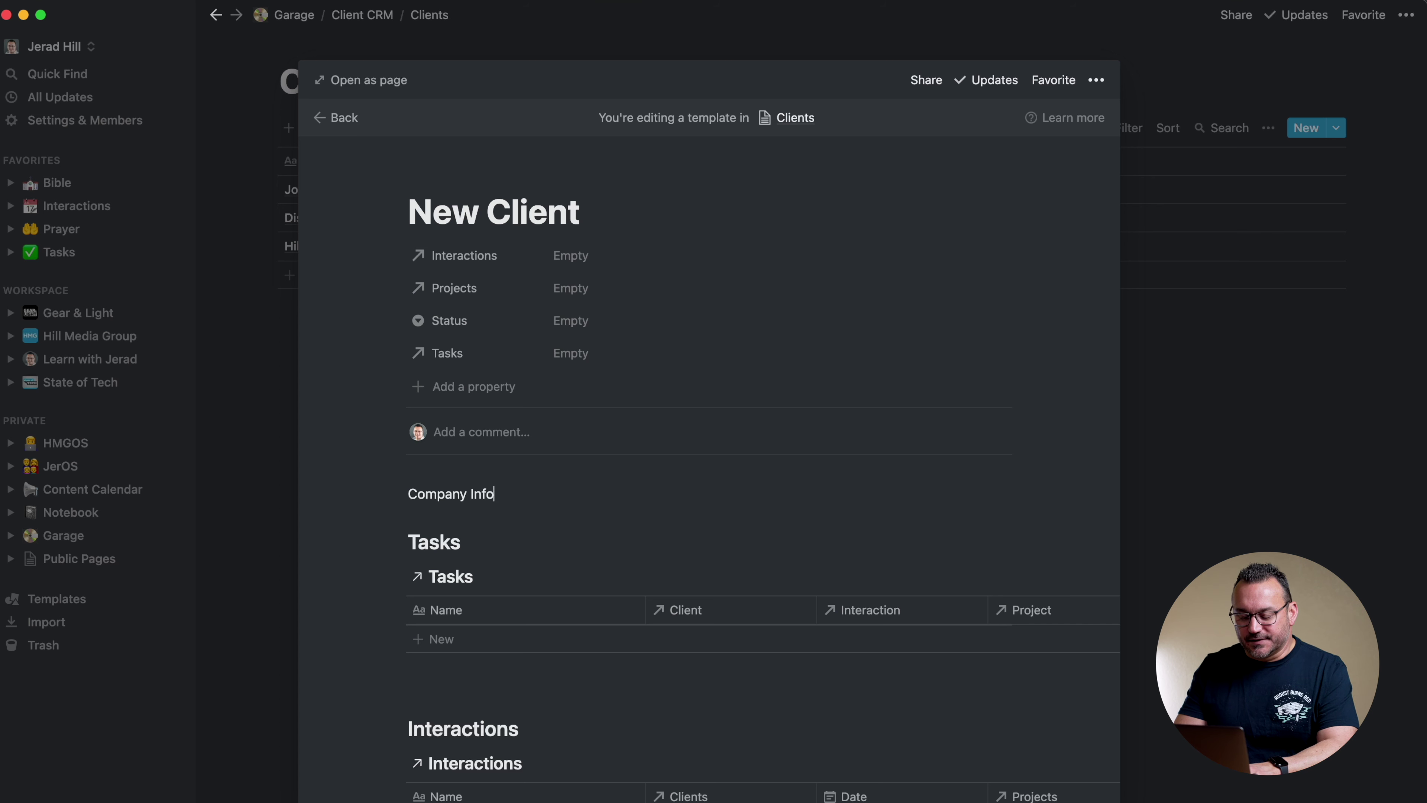
click(395, 493)
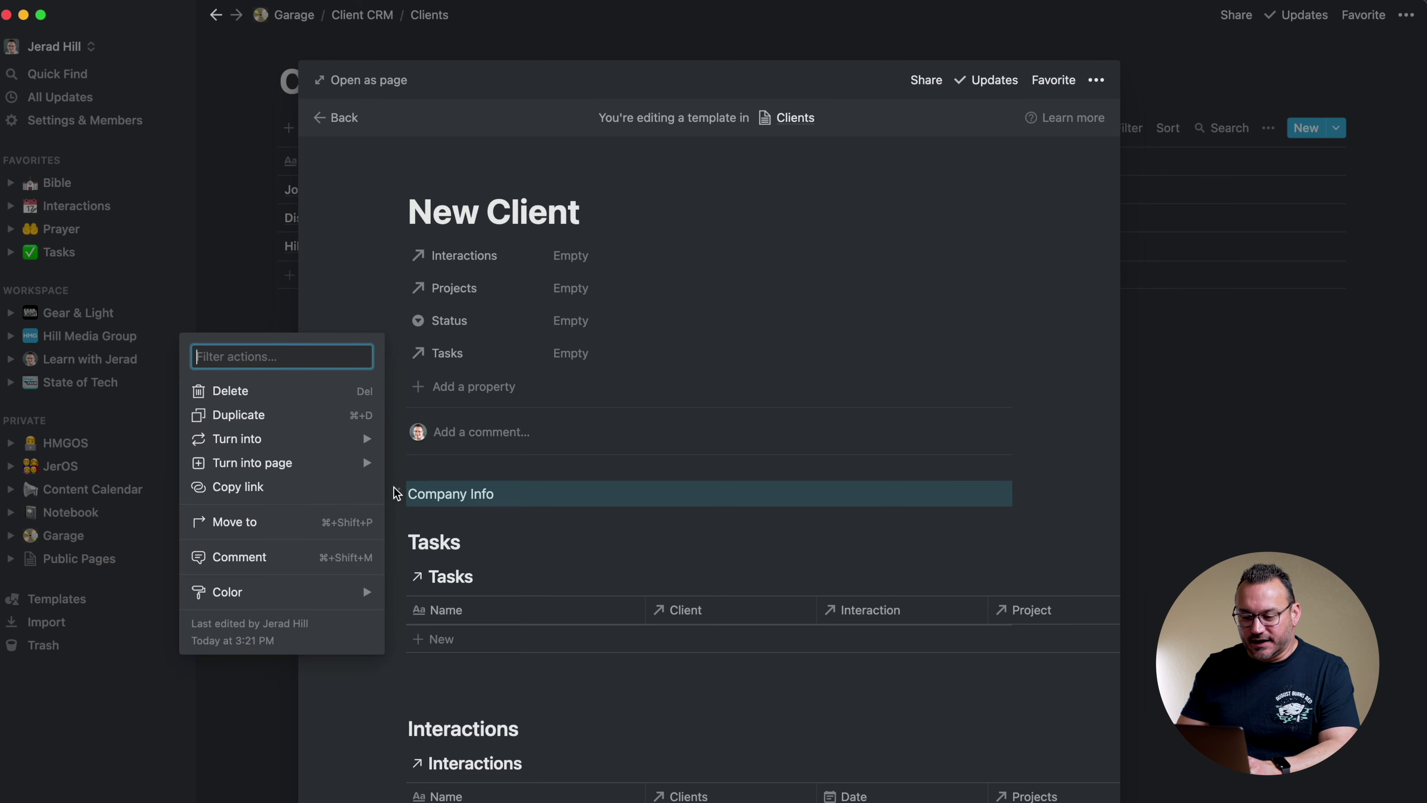
mouse_move(354, 439)
click(453, 368)
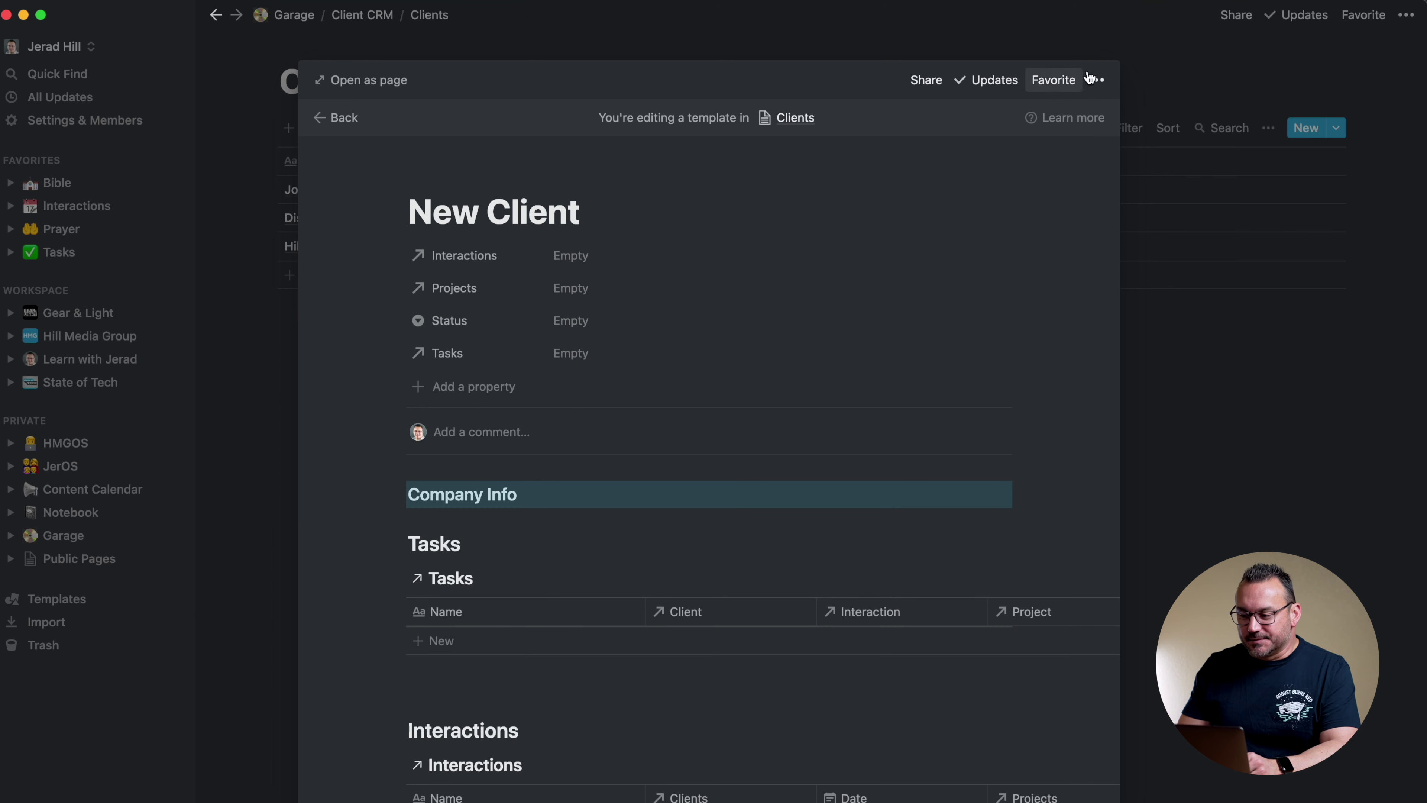
click(1097, 80)
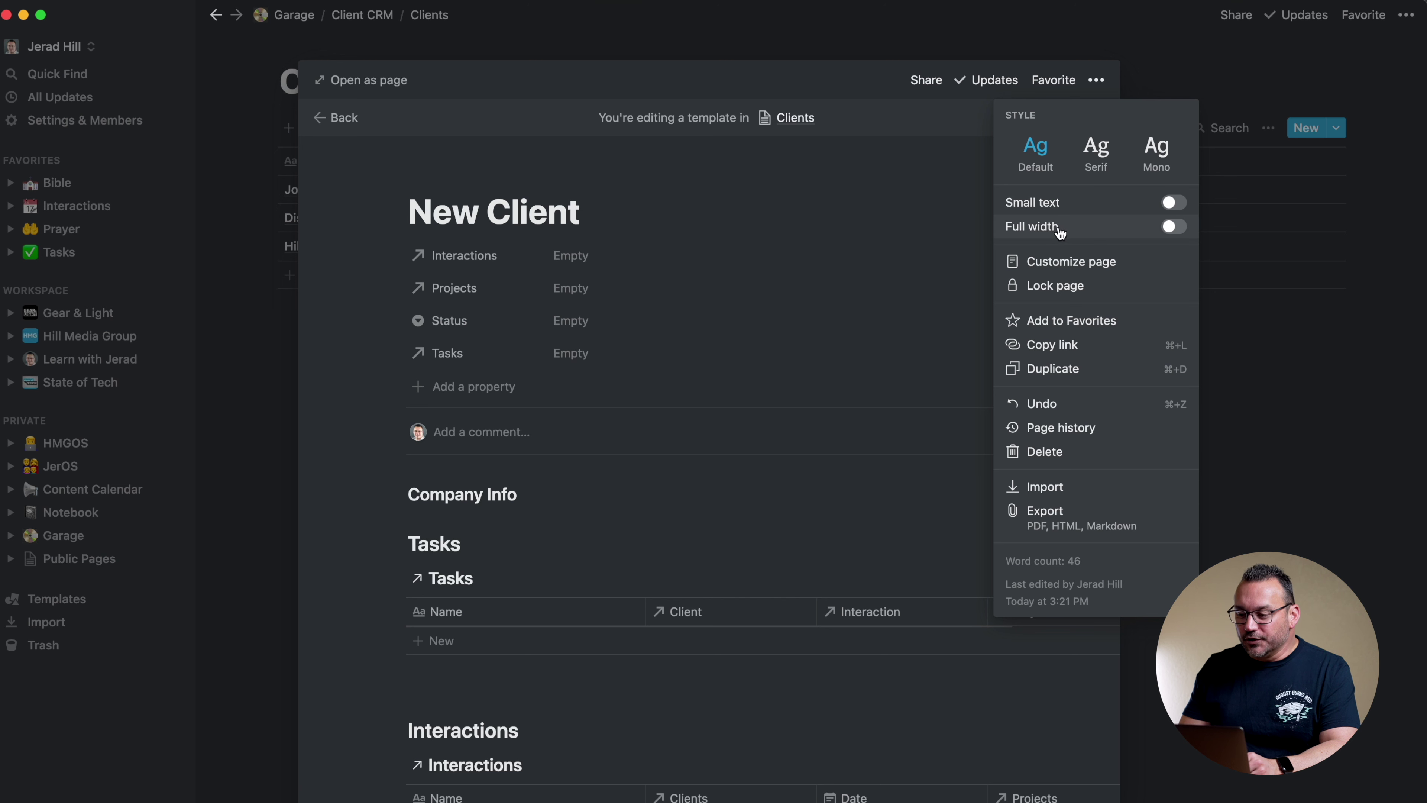
click(828, 83)
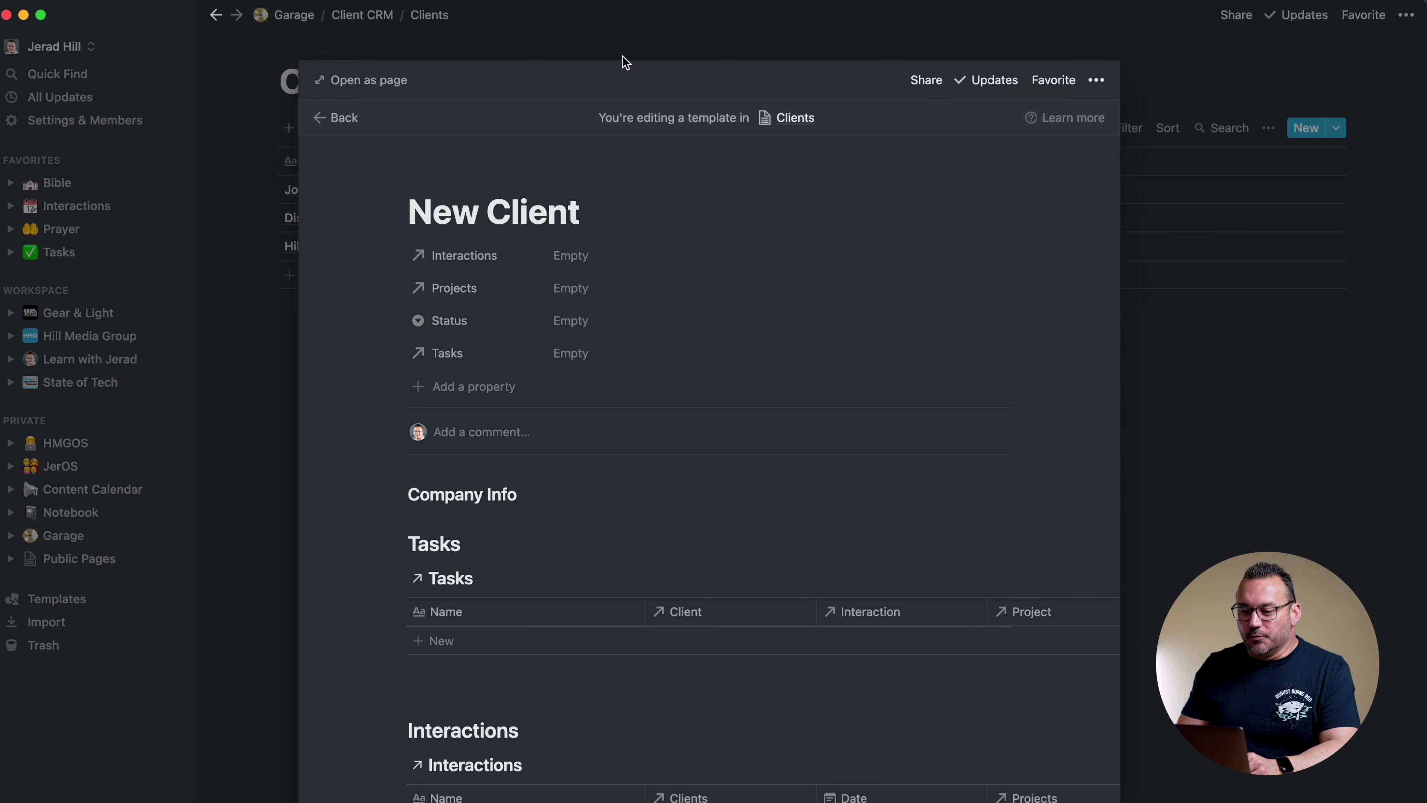
Open the New Client template as a full page
click(381, 84)
scroll(641, 312, down, 5)
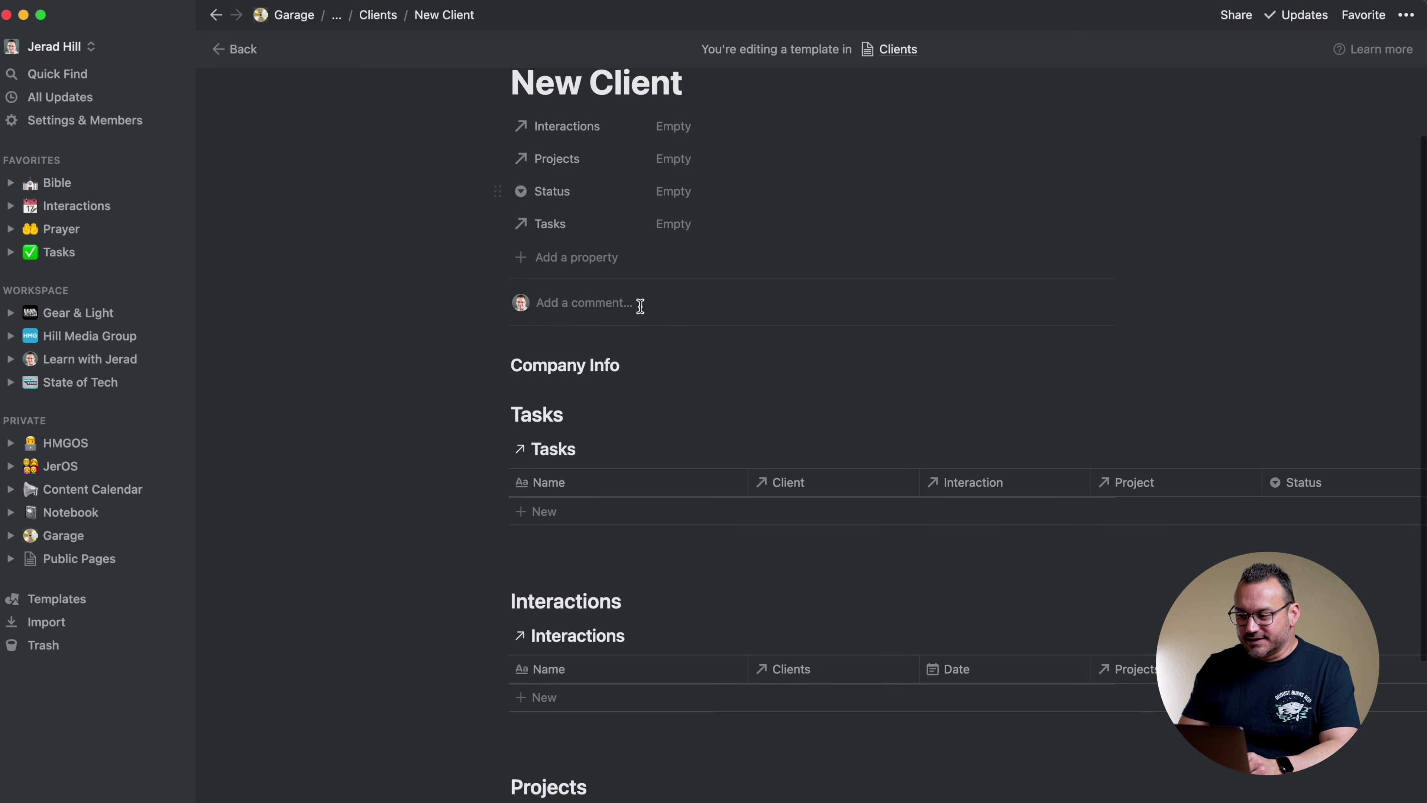
scroll(641, 307, up, 1)
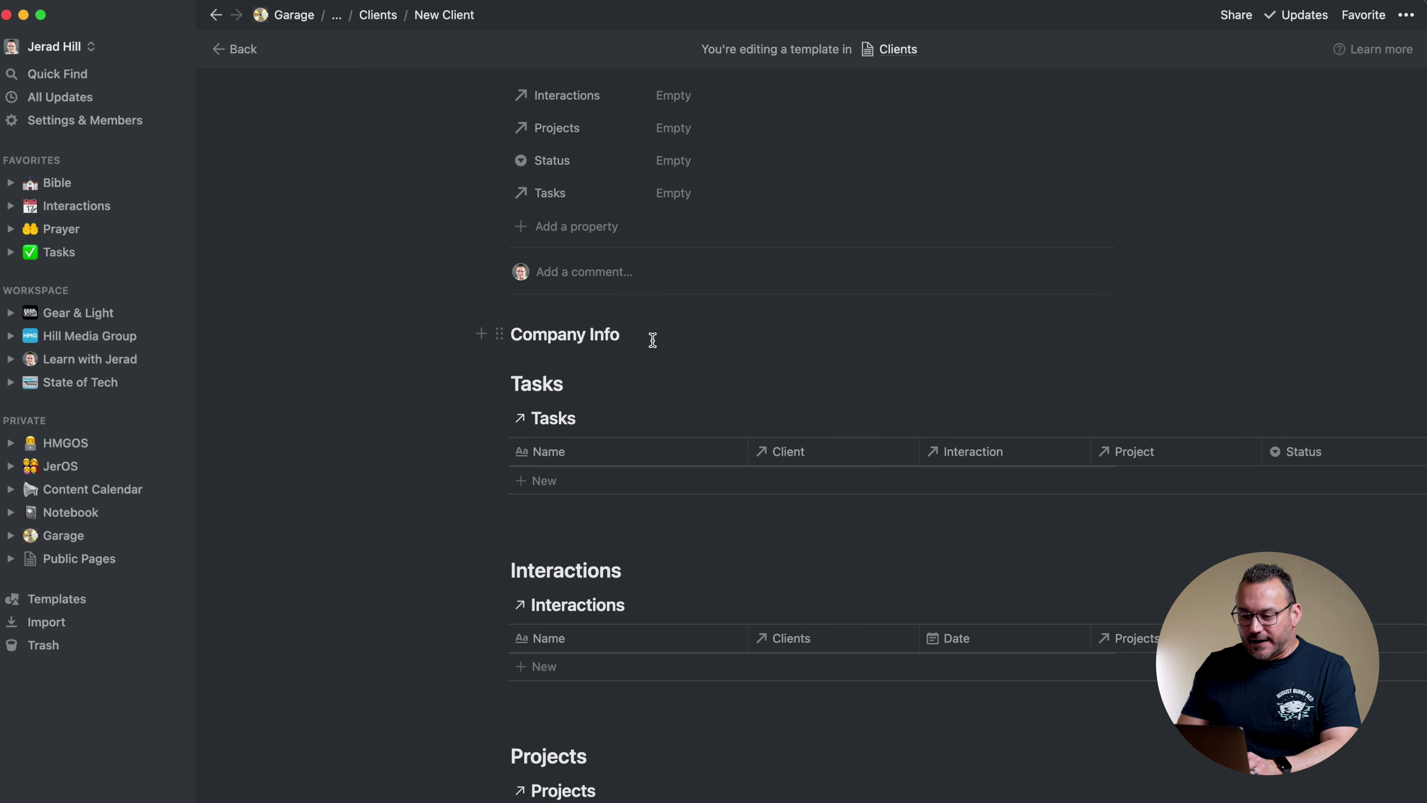
Add an 'Important!' Heading 3 and move it into a column beside Company Info
key(Return)
text(/h3)
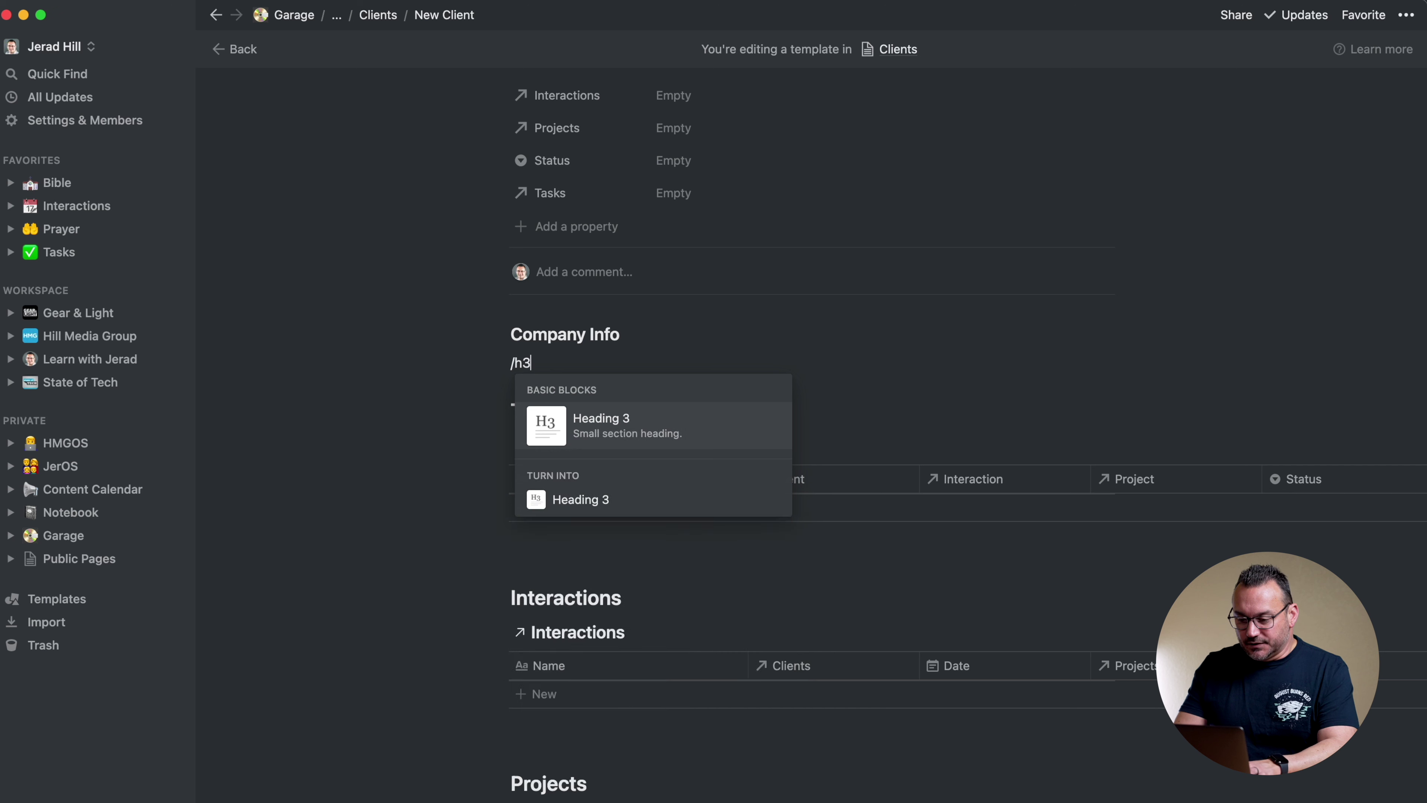
key(Return)
text(In)
key(BackSpace)
text(mportant)
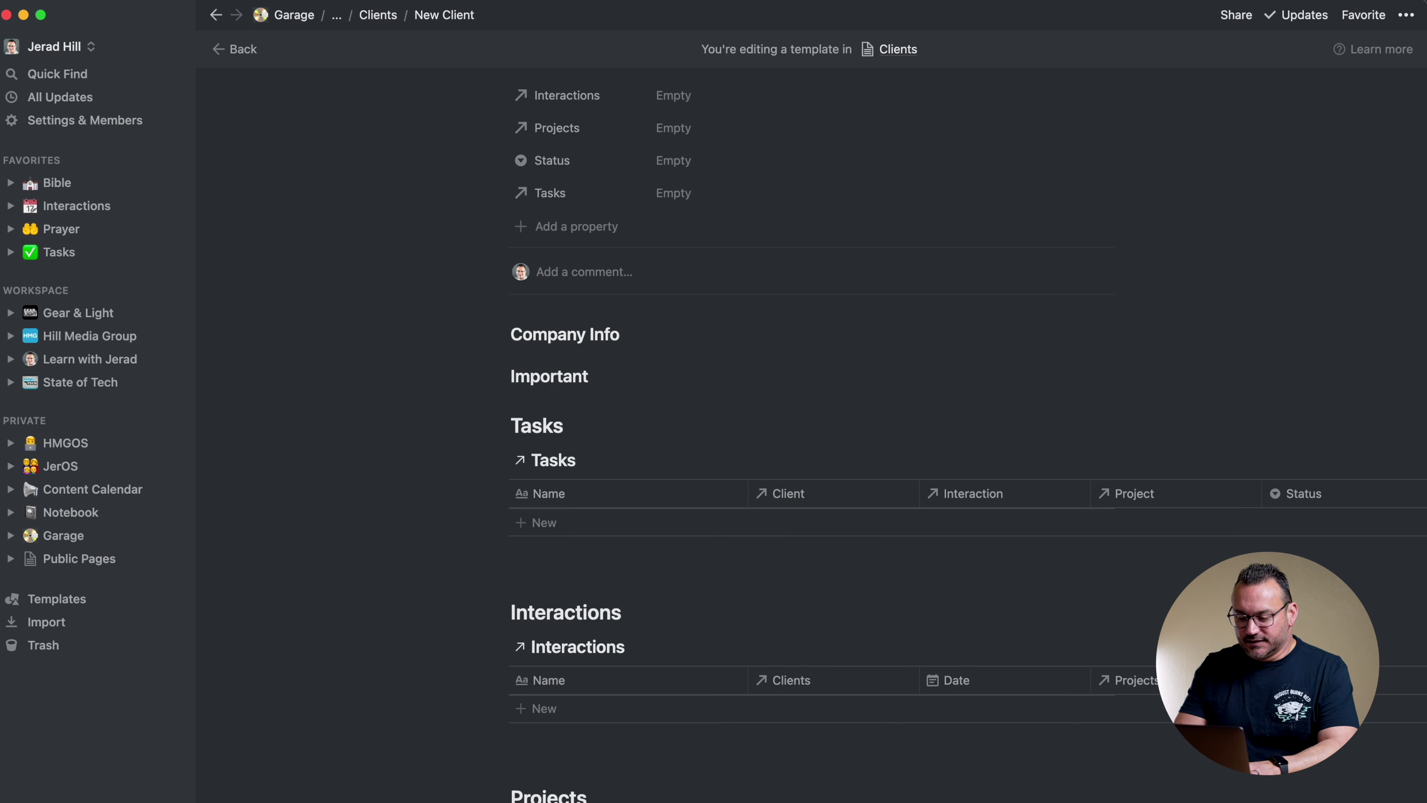
key(BackSpace)
text(!)
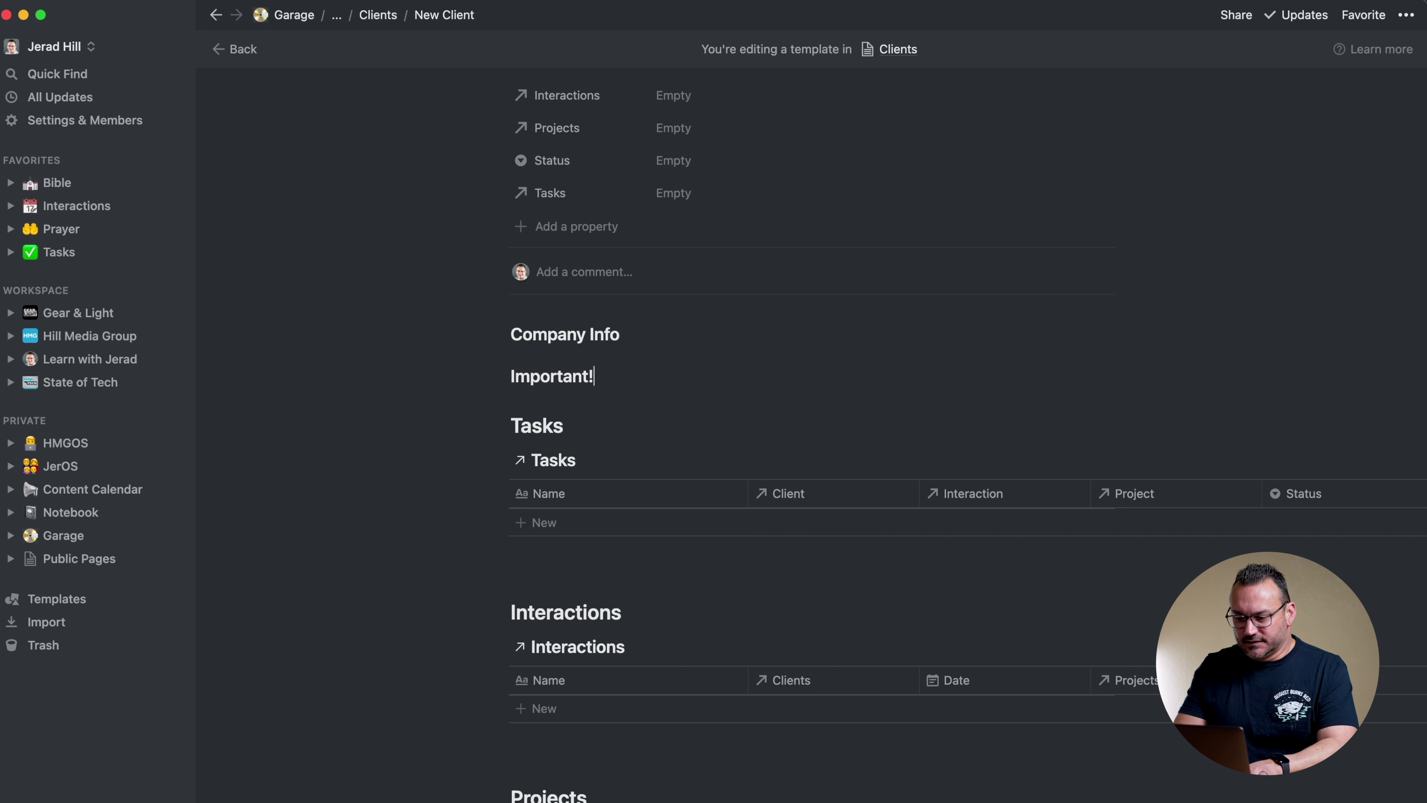
drag(564, 368, 1129, 326)
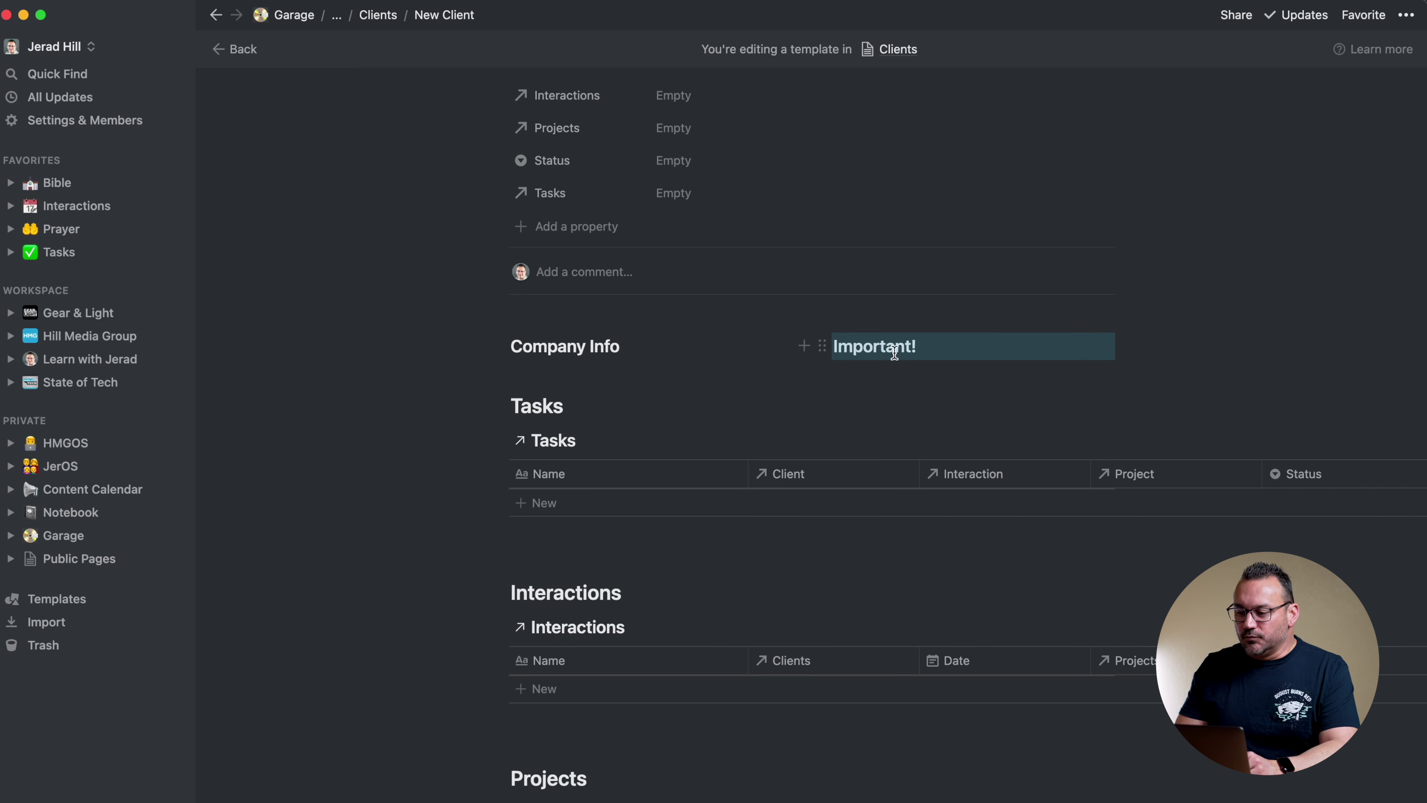
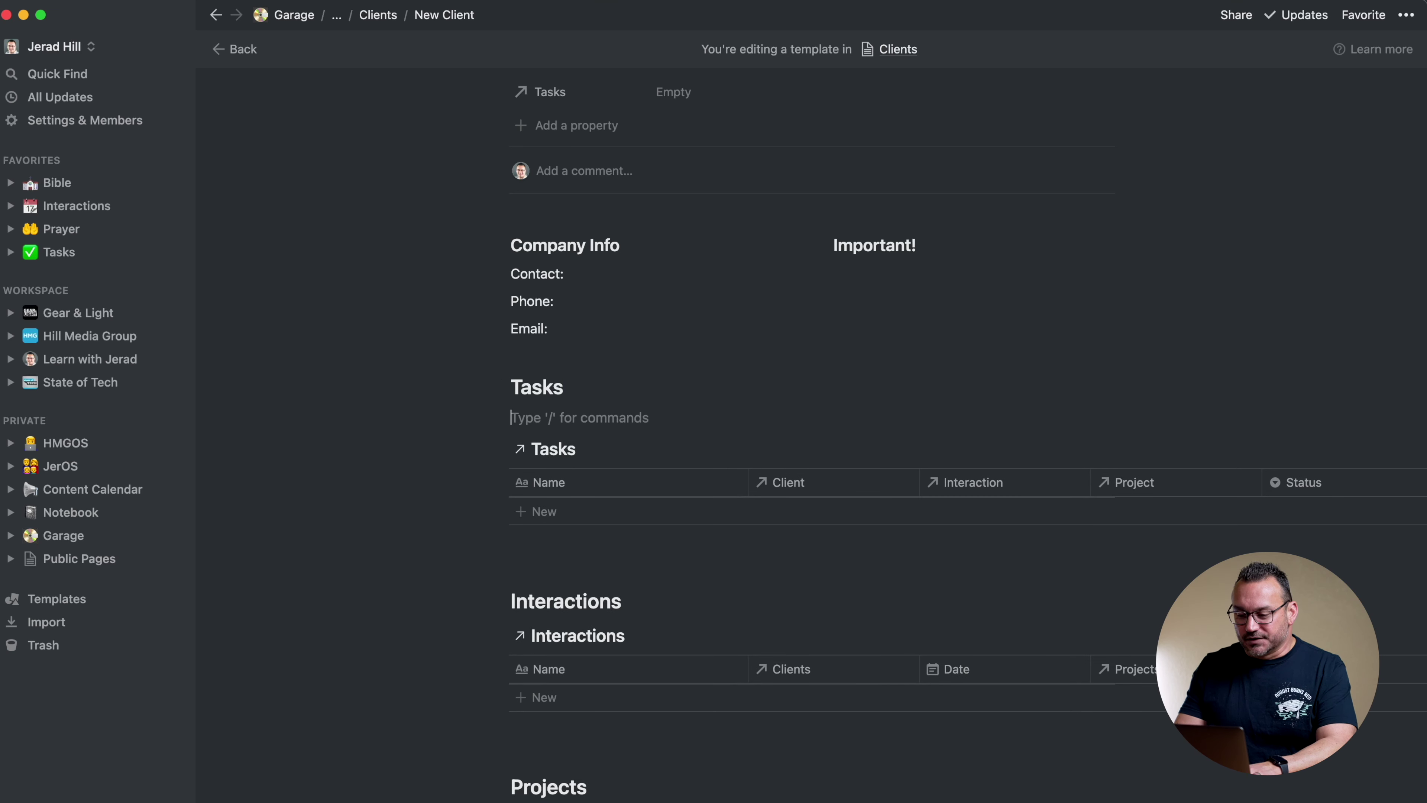
Insert /div divider blocks under the Tasks, Interactions and Projects headings
text(/div)
key(Return)
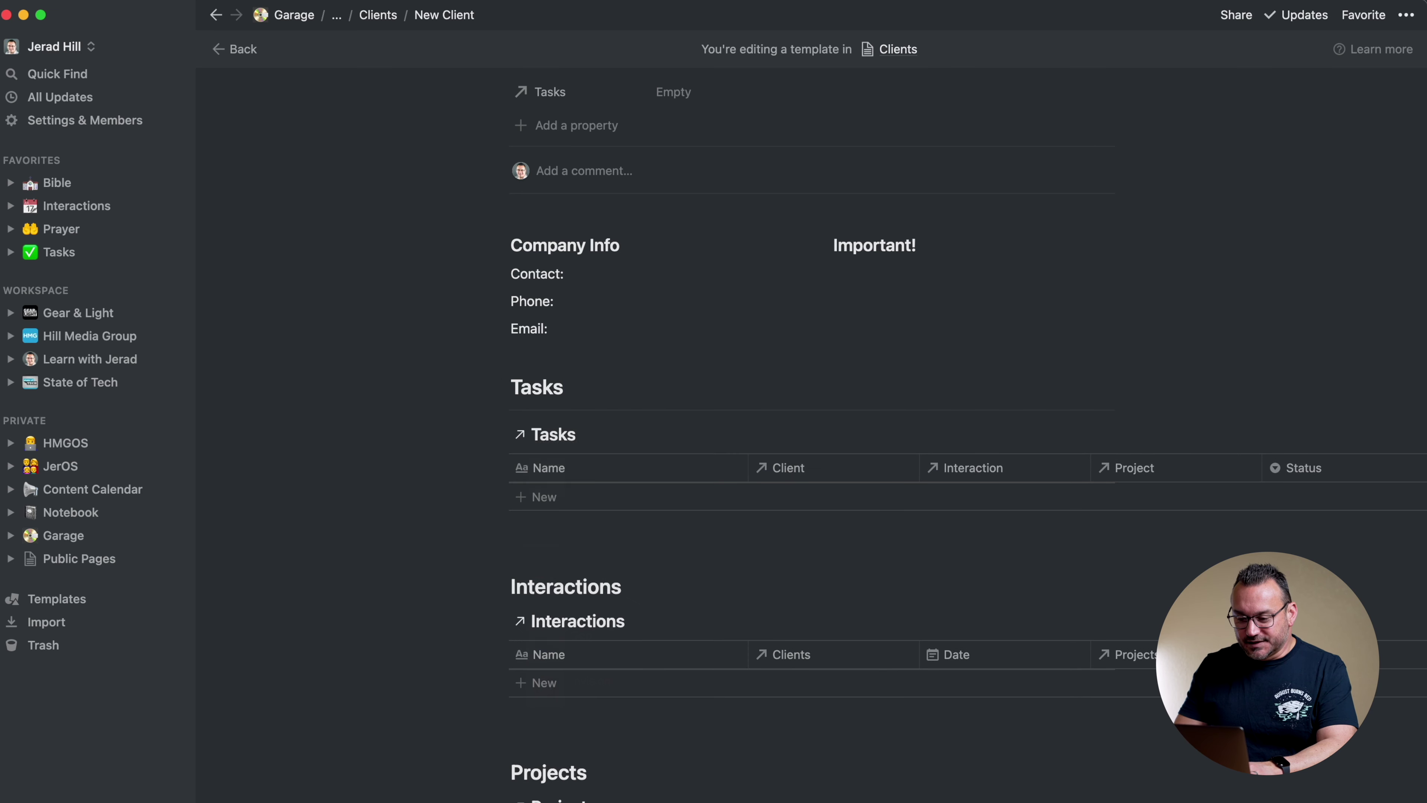
key(Return)
text(/div)
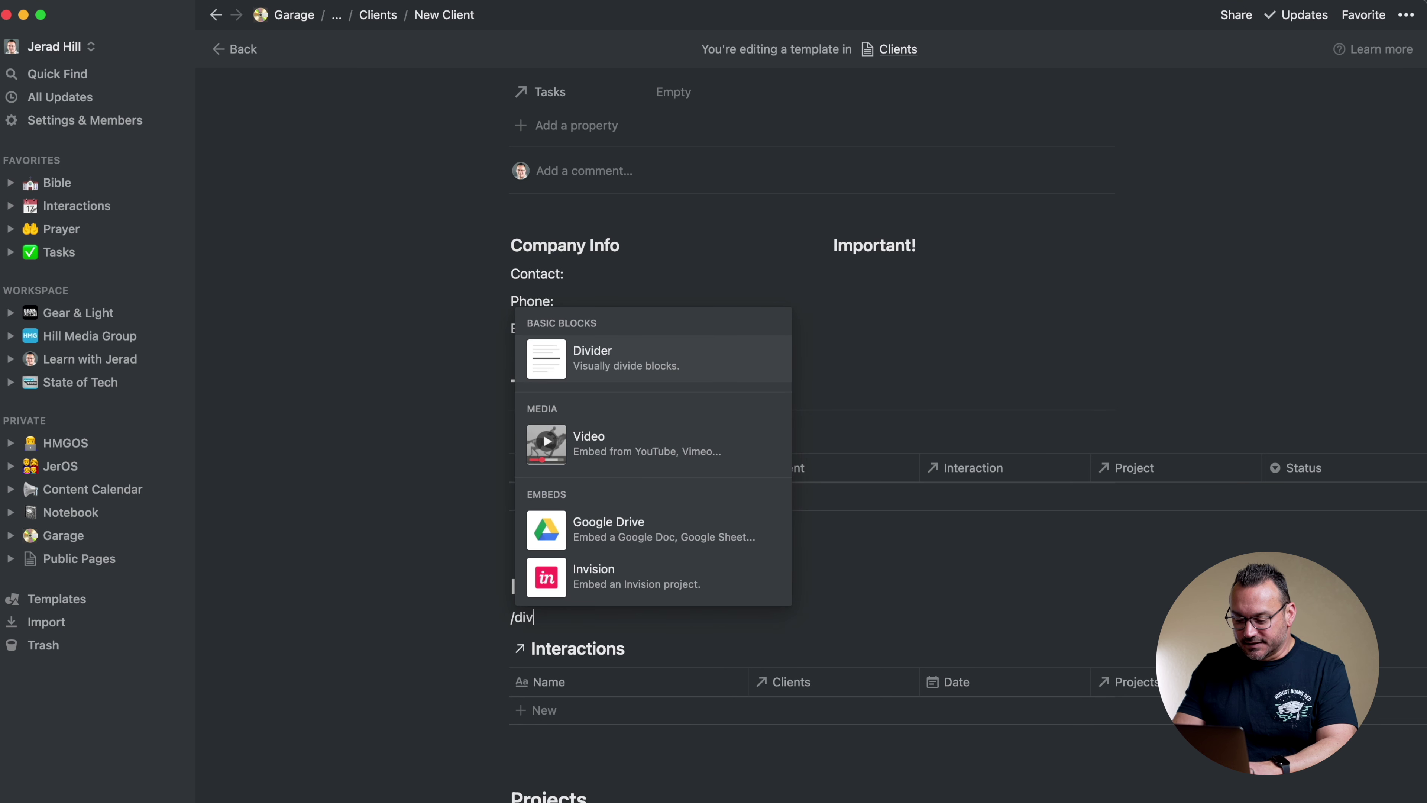
key(Return)
scroll(640, 644, down, 3)
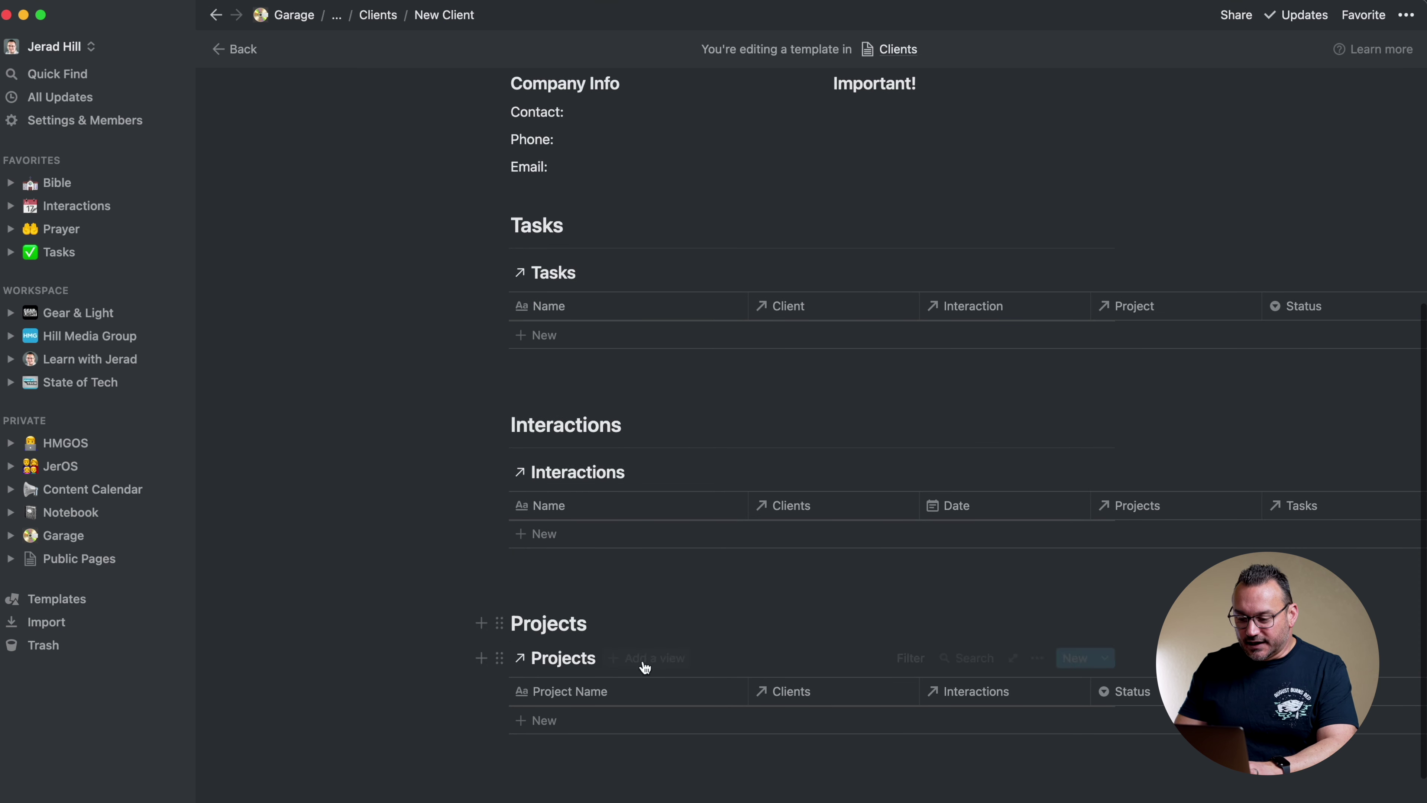
click(615, 624)
key(Return)
text(/div)
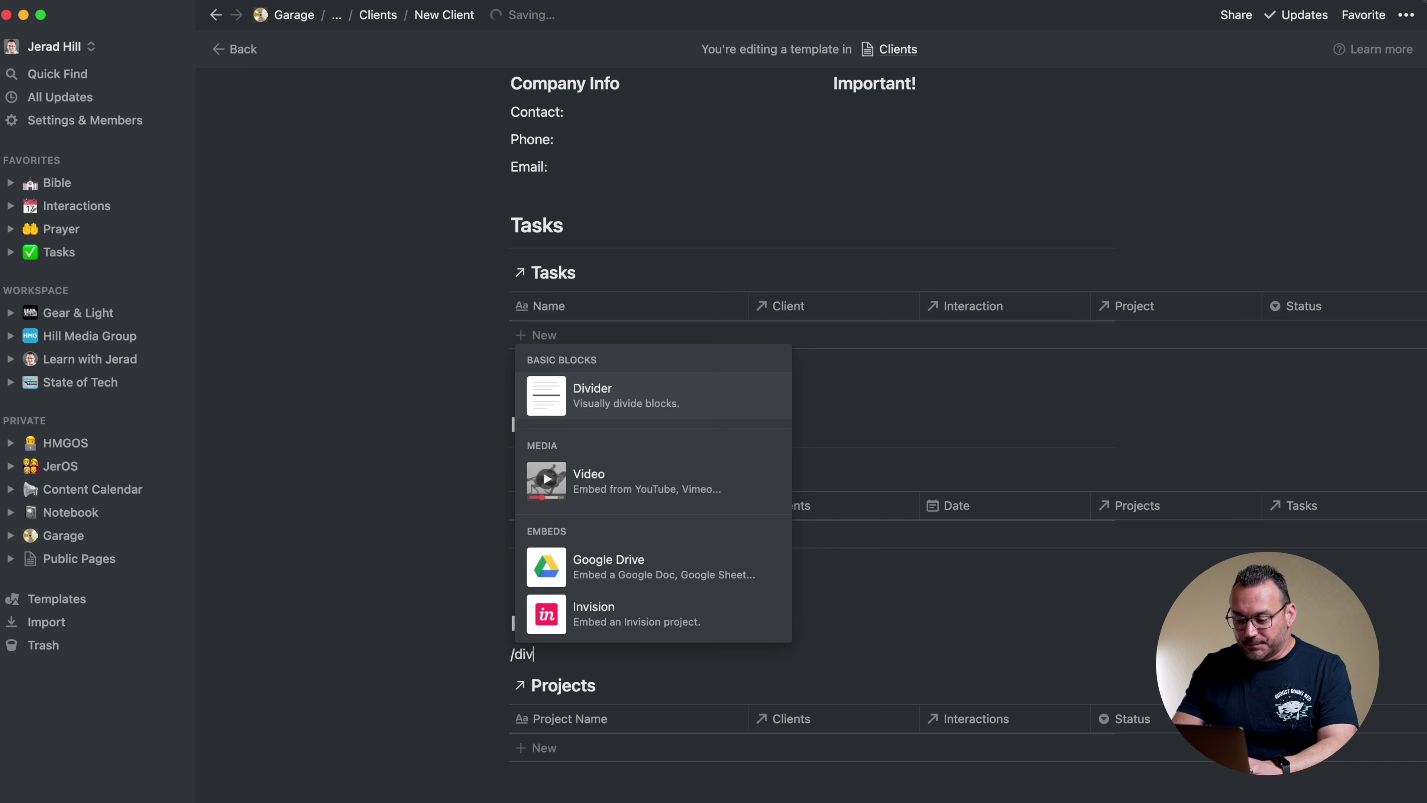
key(Return)
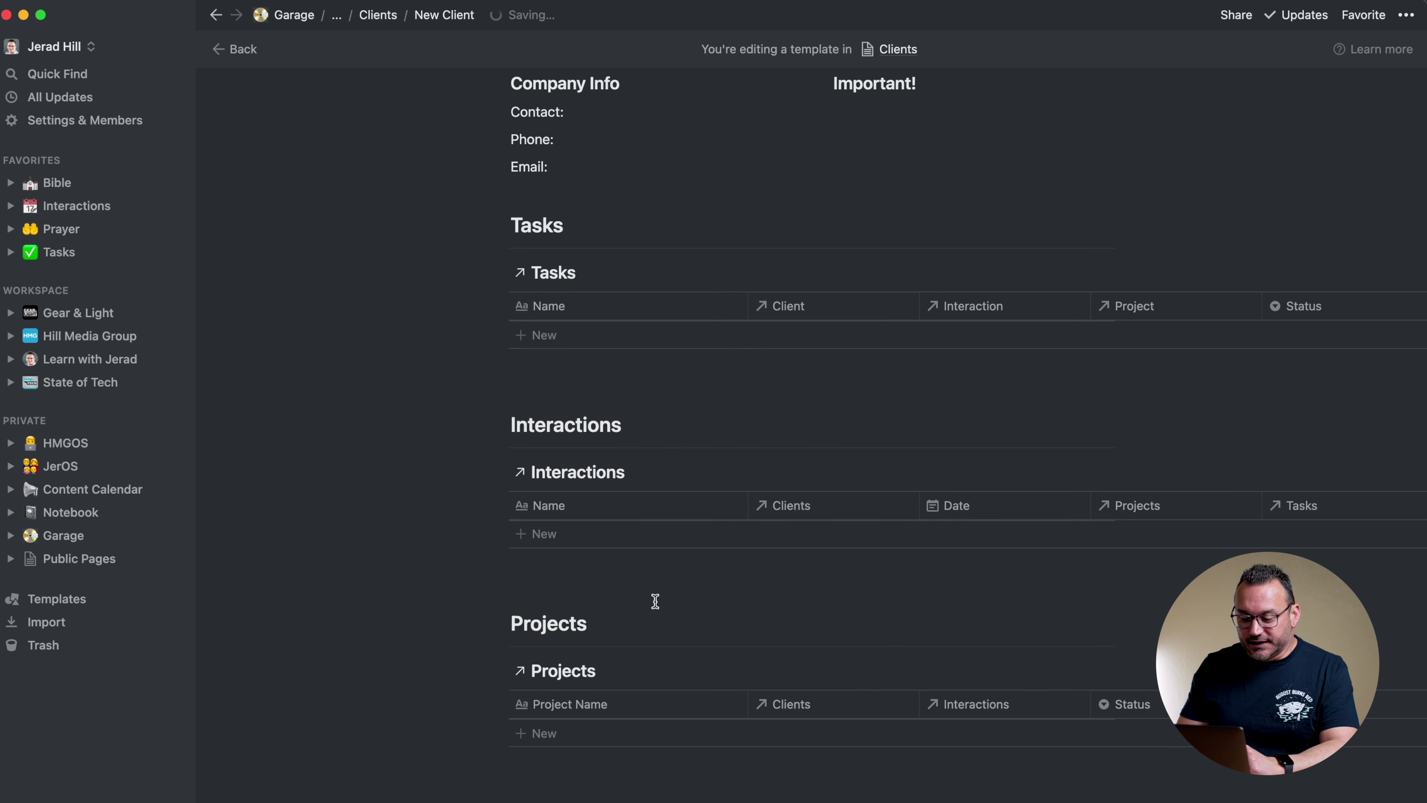
scroll(696, 570, up, 7)
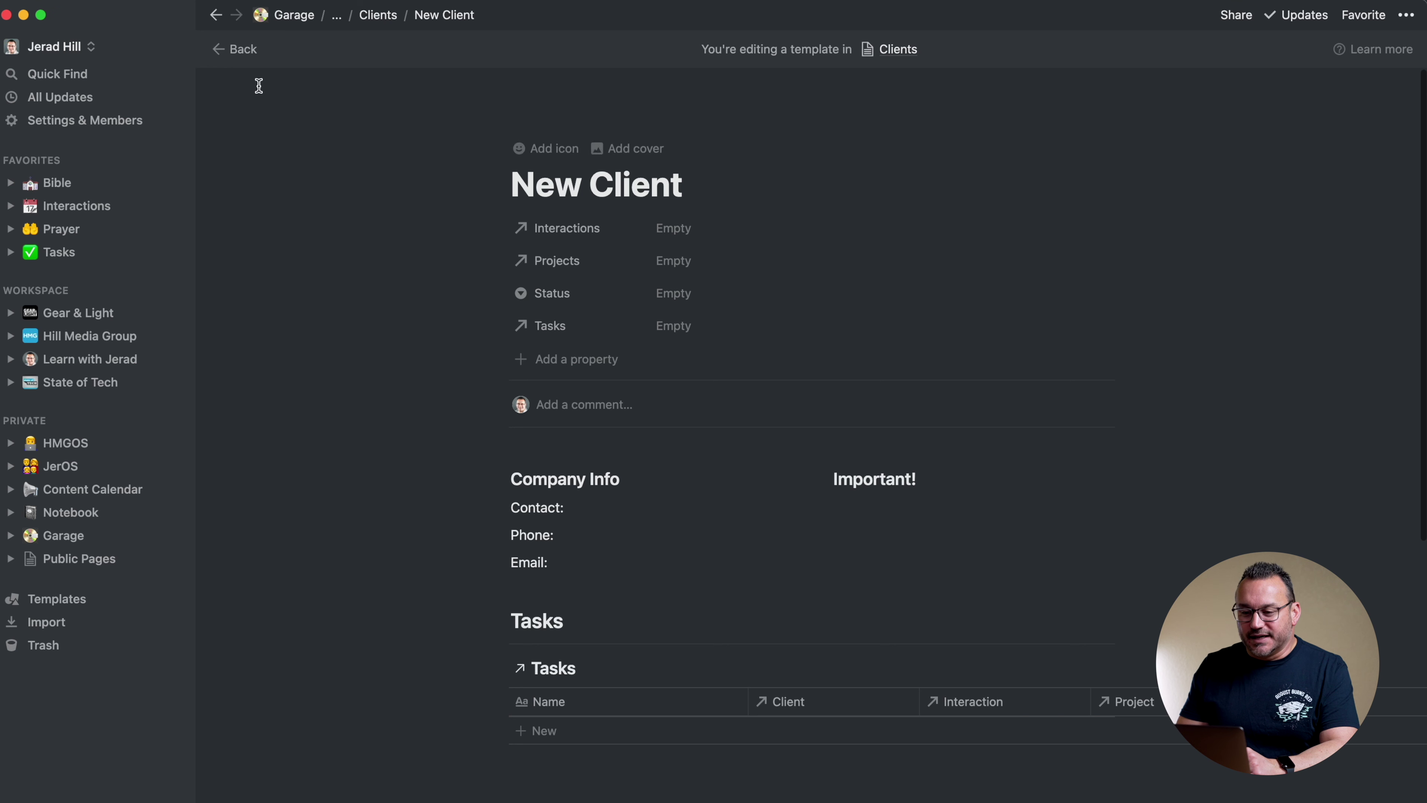
Apply the New Client template to the Hill Media Group page, review it, and close it
click(382, 16)
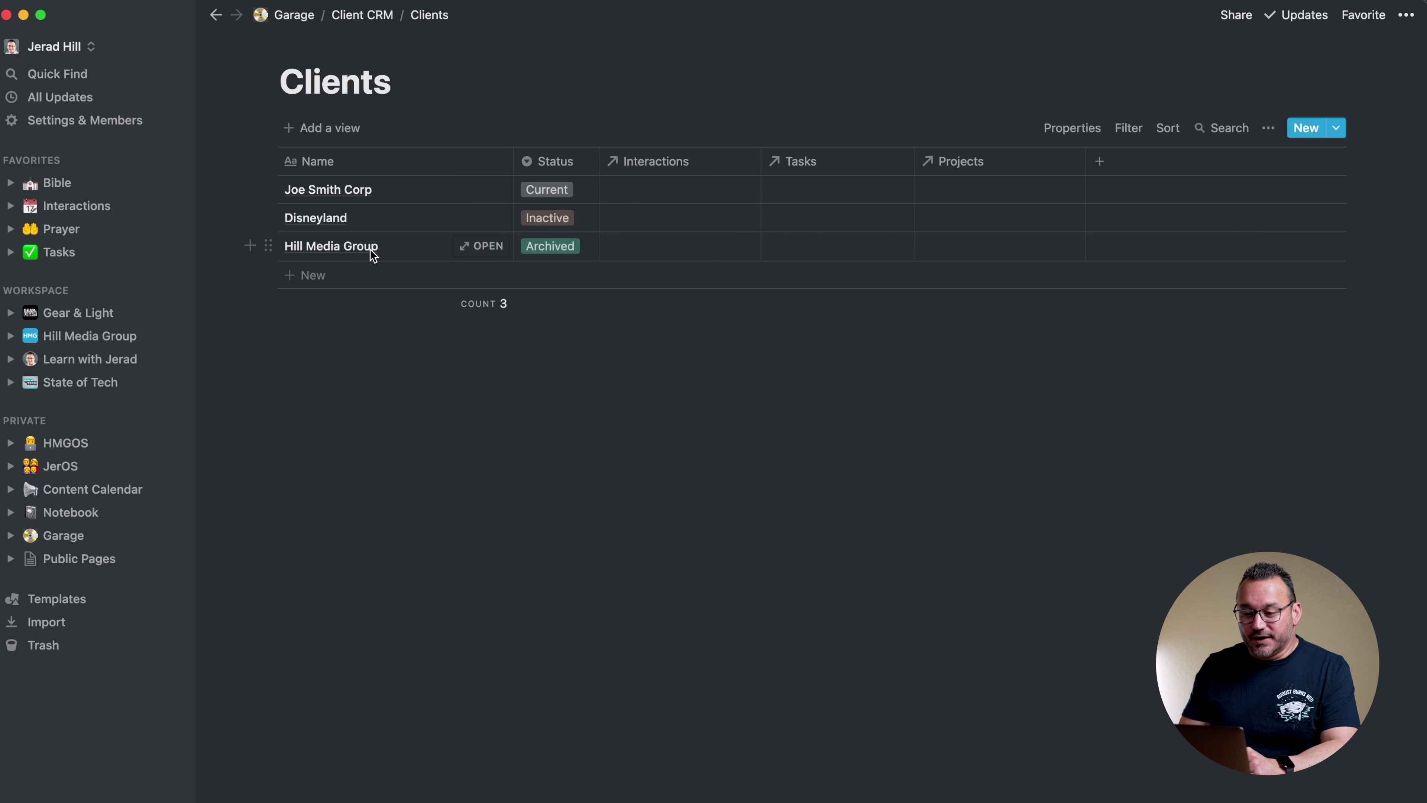
click(484, 246)
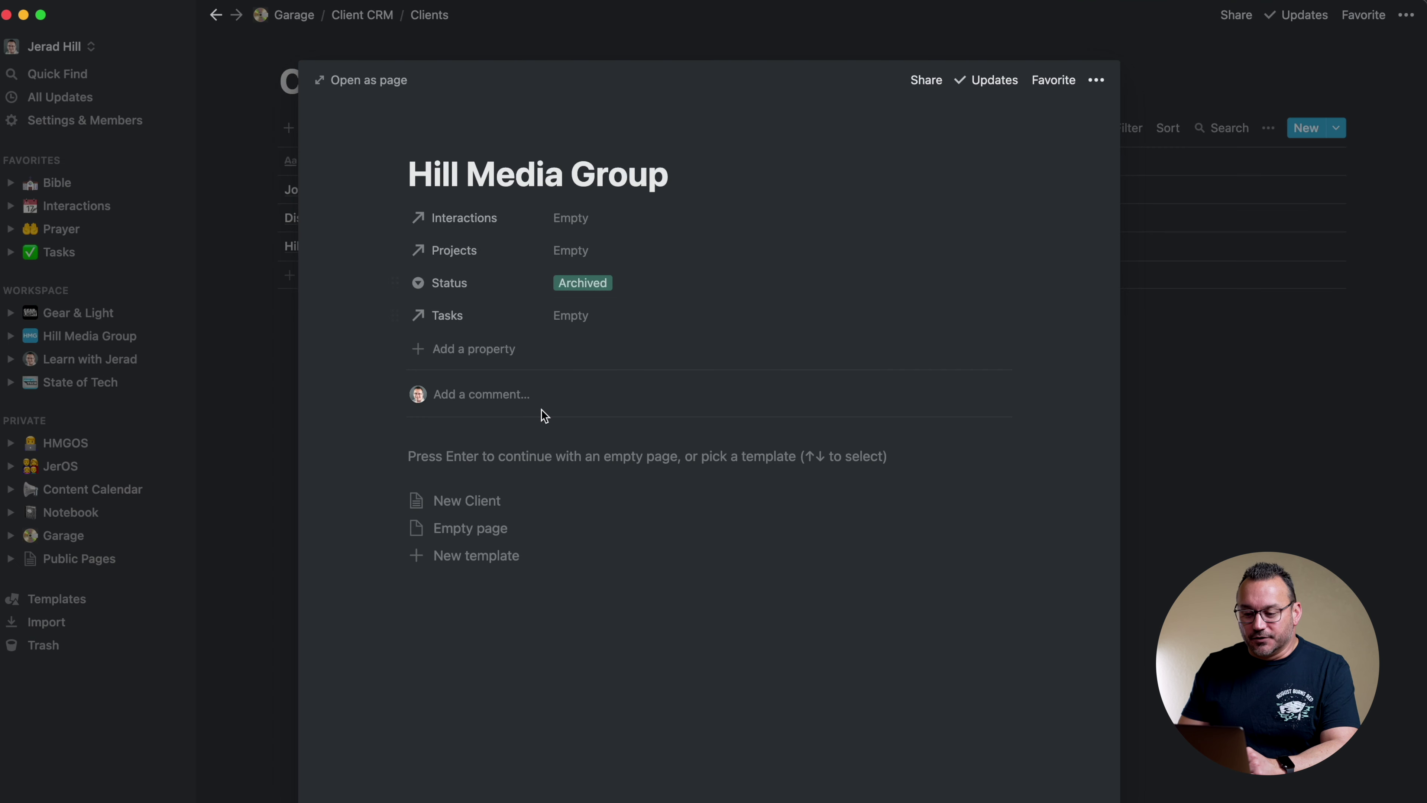
click(490, 502)
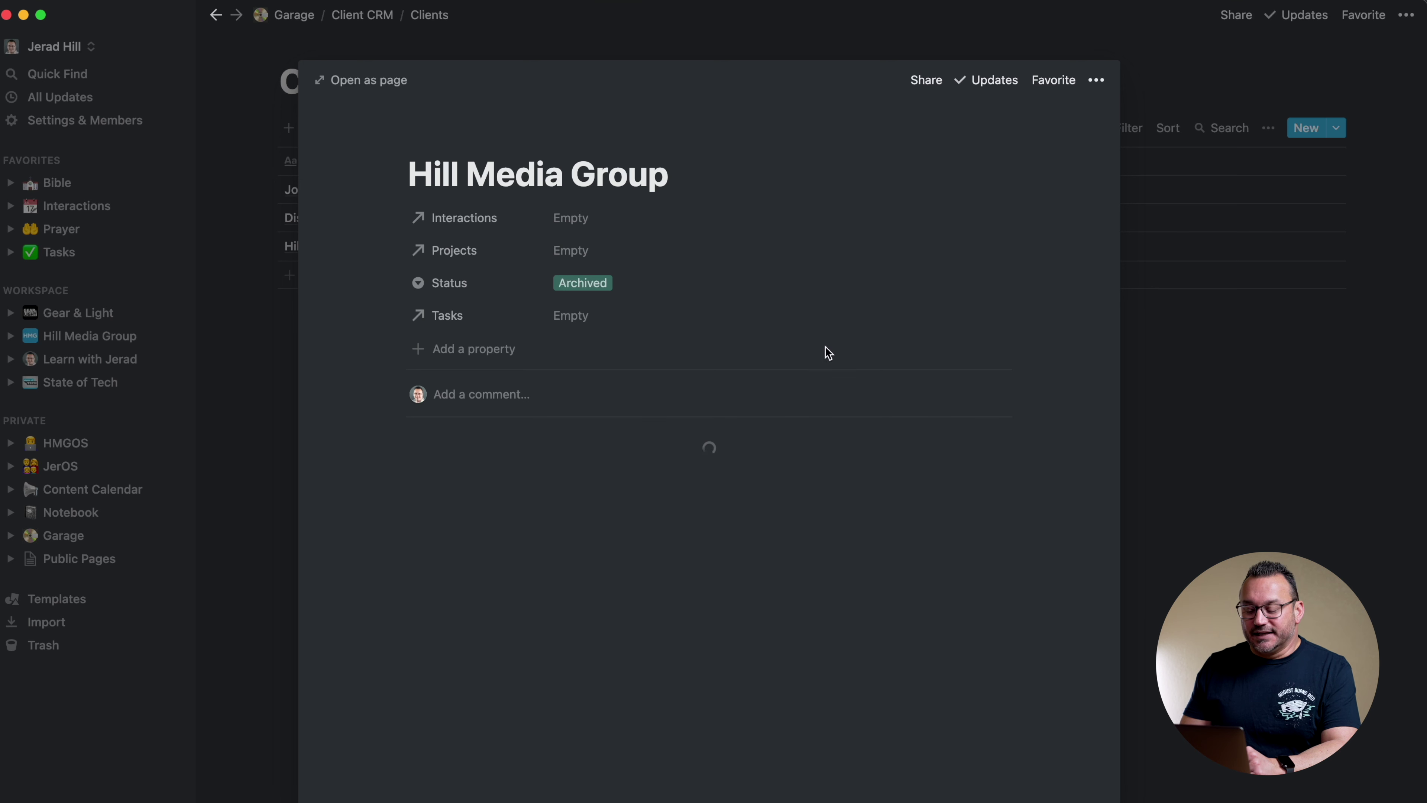
scroll(868, 489, down, 8)
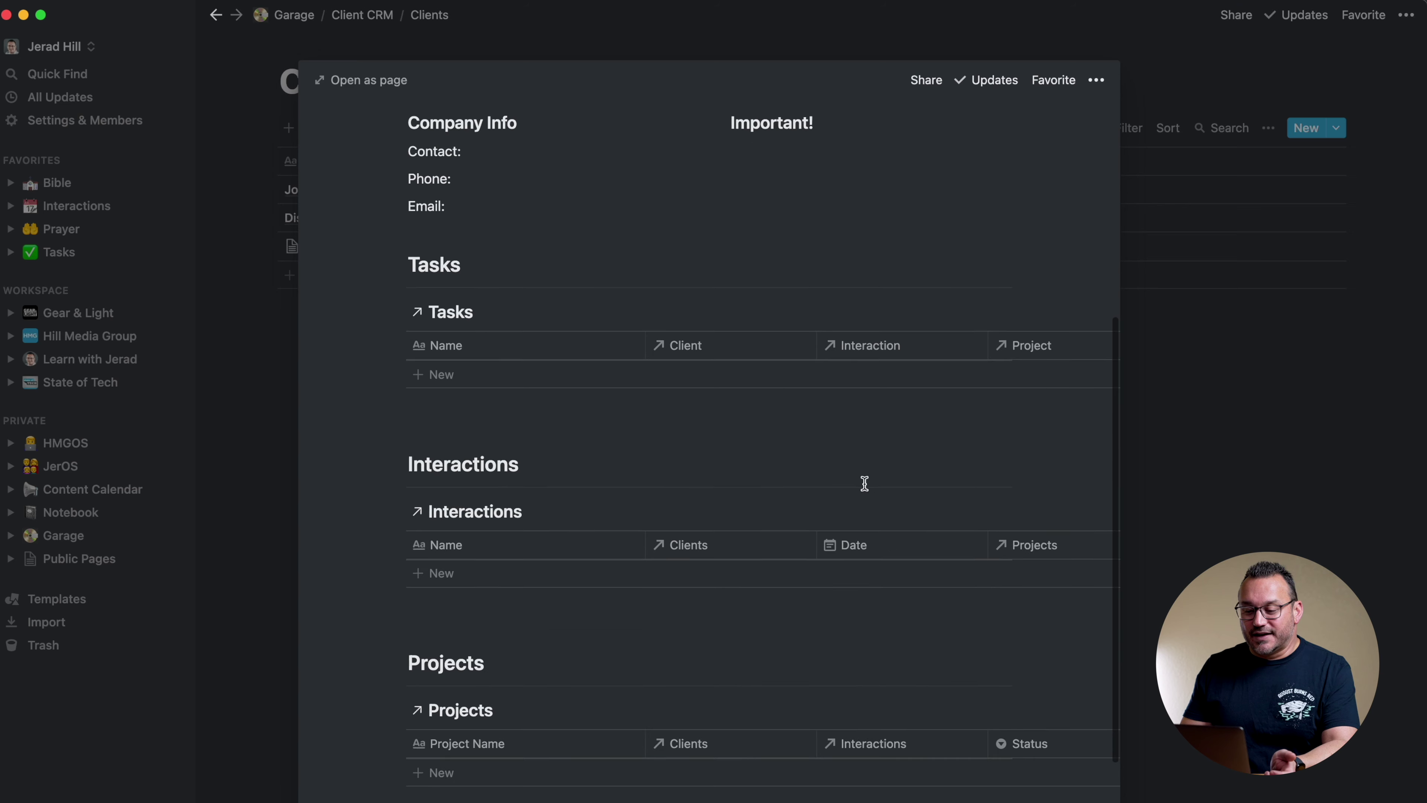
scroll(864, 485, up, 4)
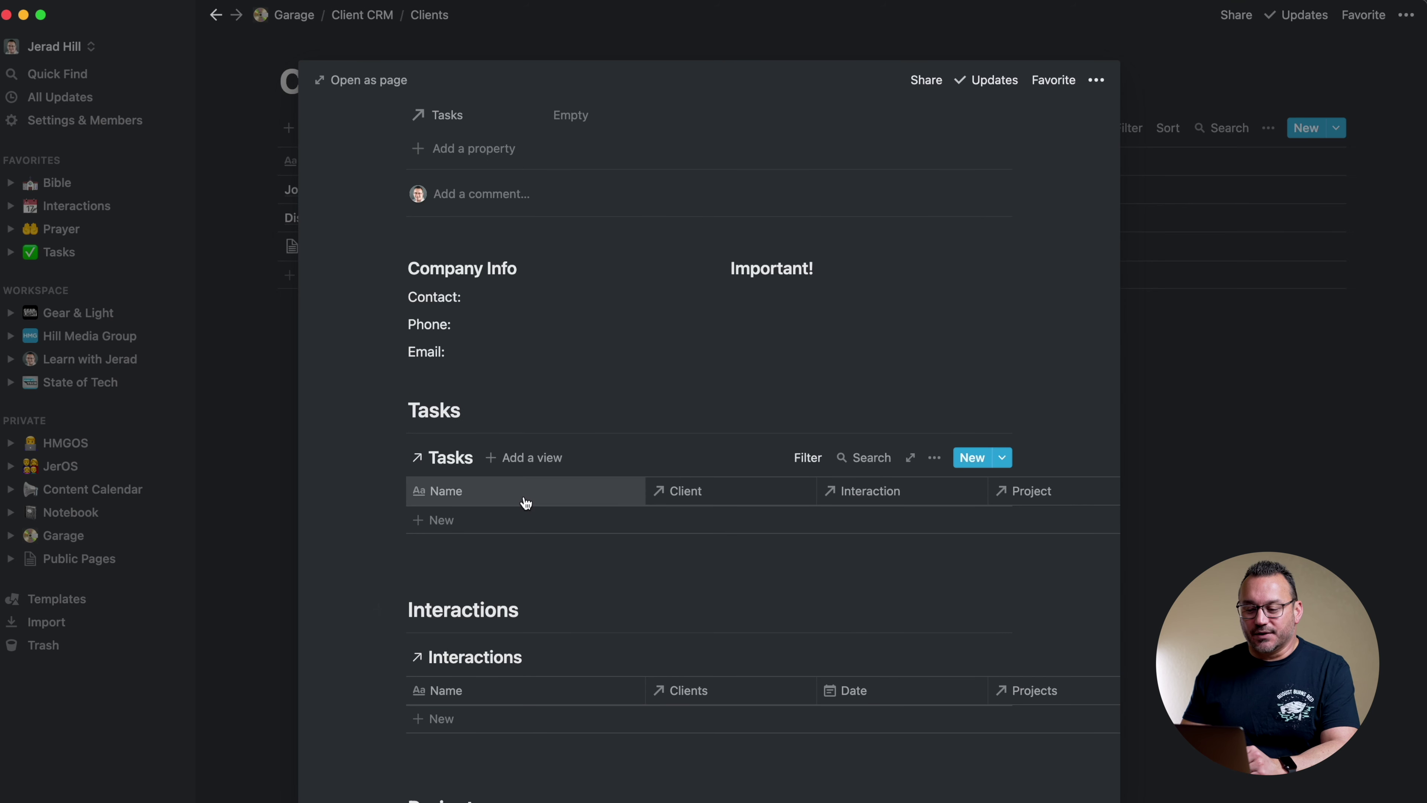
scroll(631, 373, up, 4)
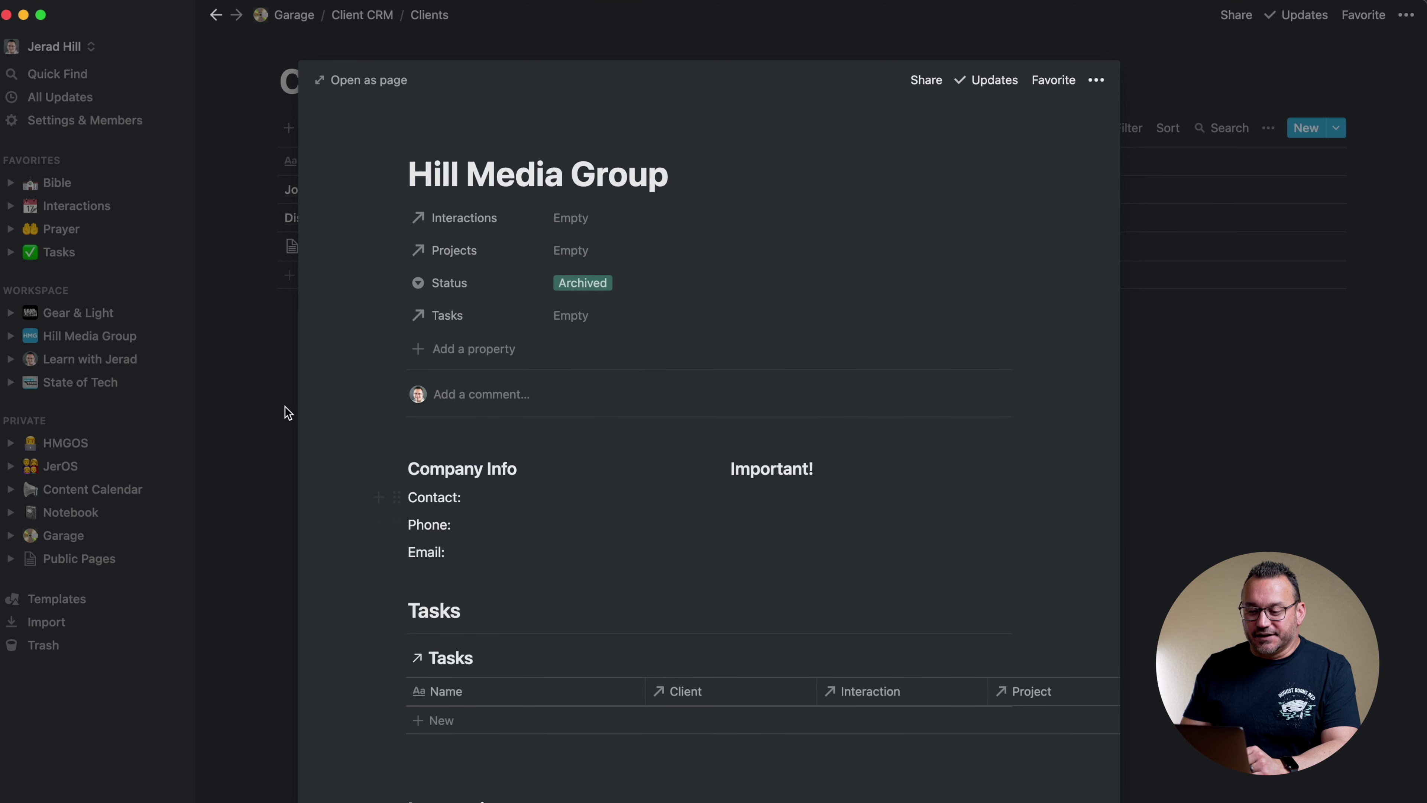
click(270, 404)
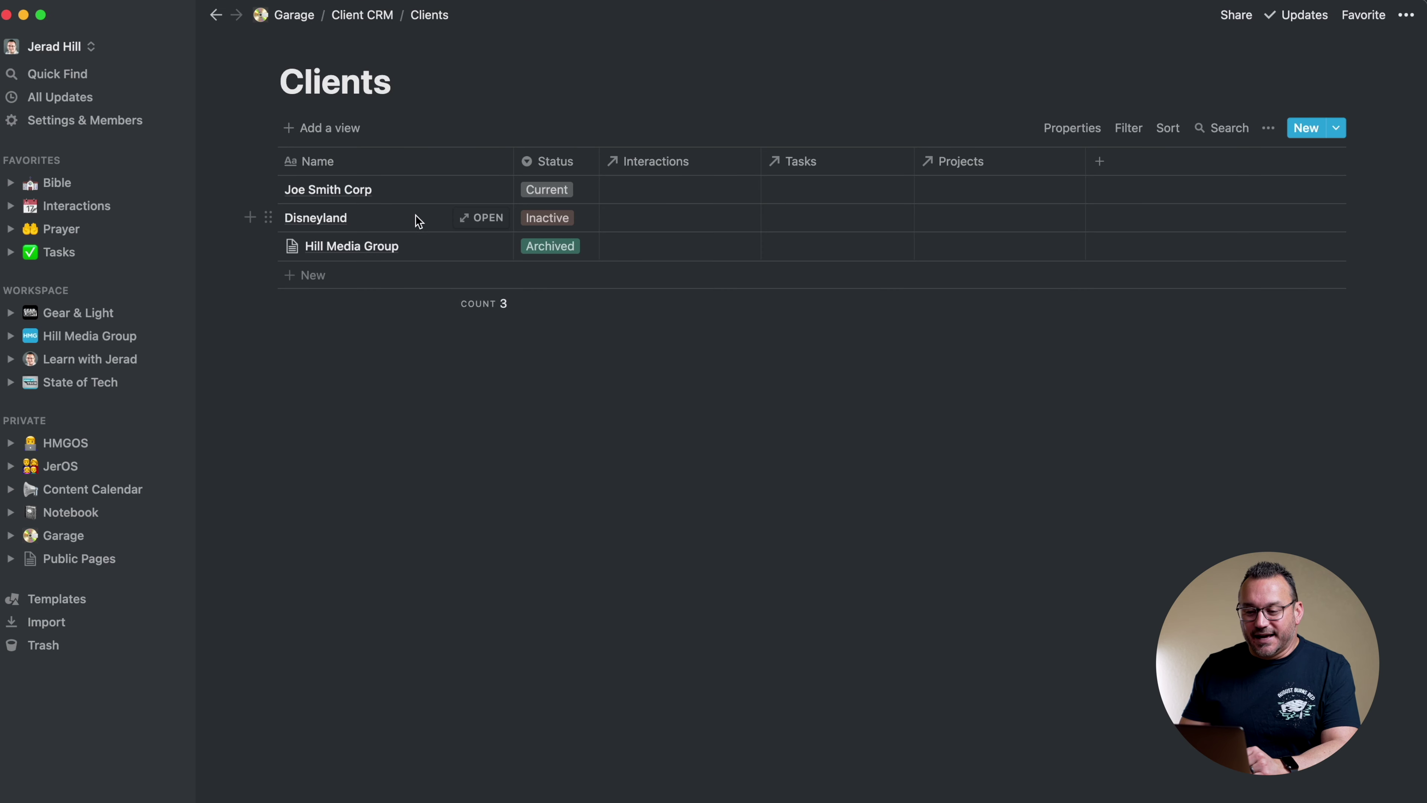
Apply the New Client template to Disneyland and filter its Tasks table to Disneyland
click(485, 220)
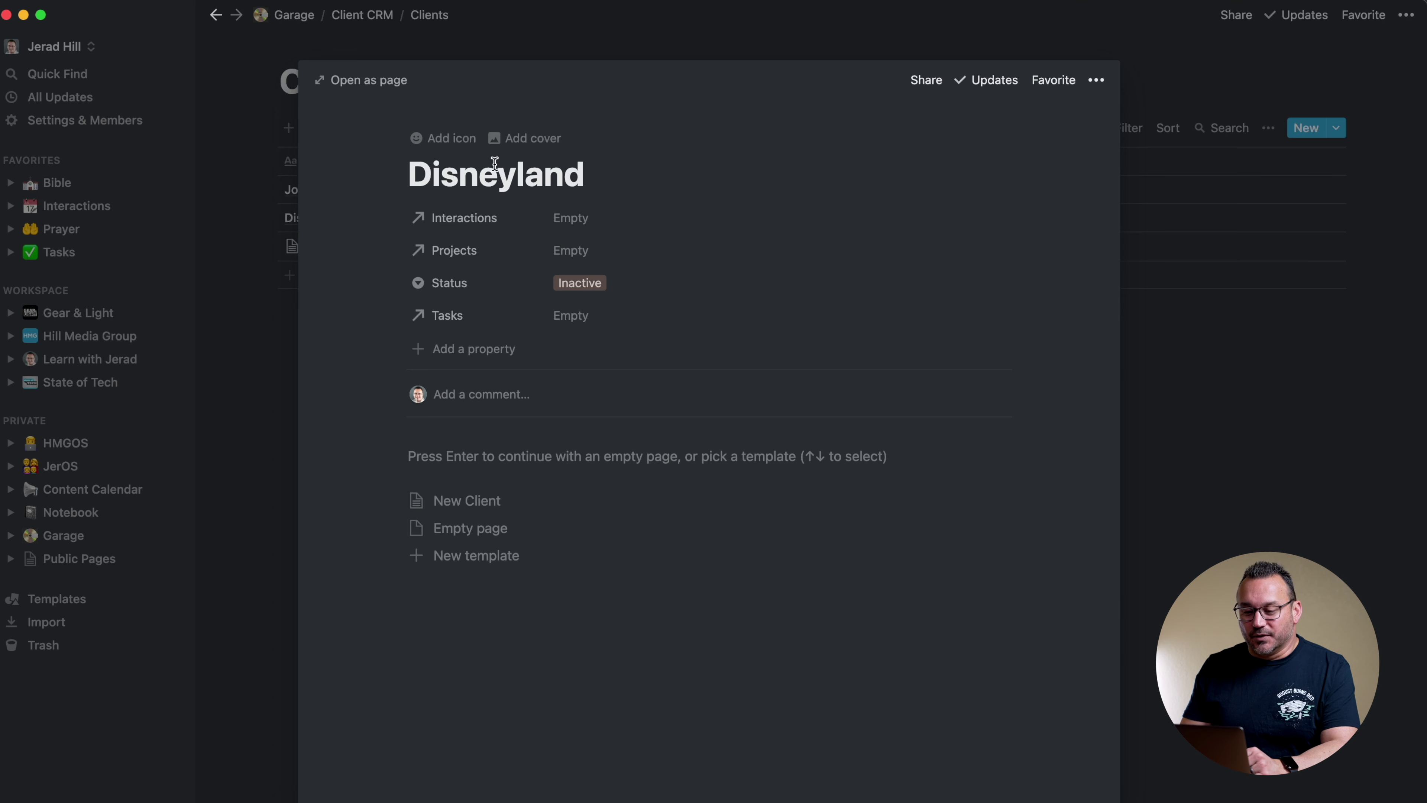
click(471, 500)
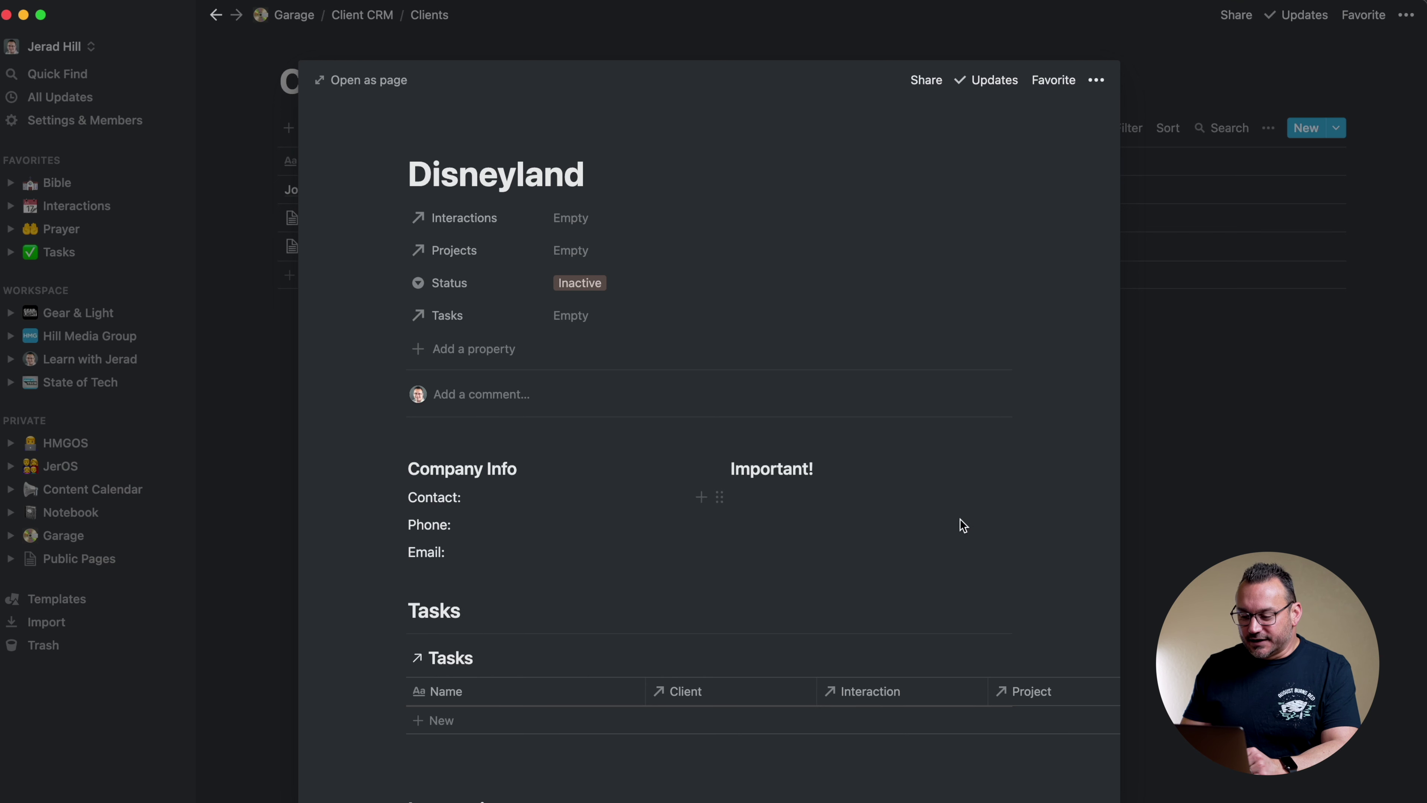
scroll(963, 525, down, 5)
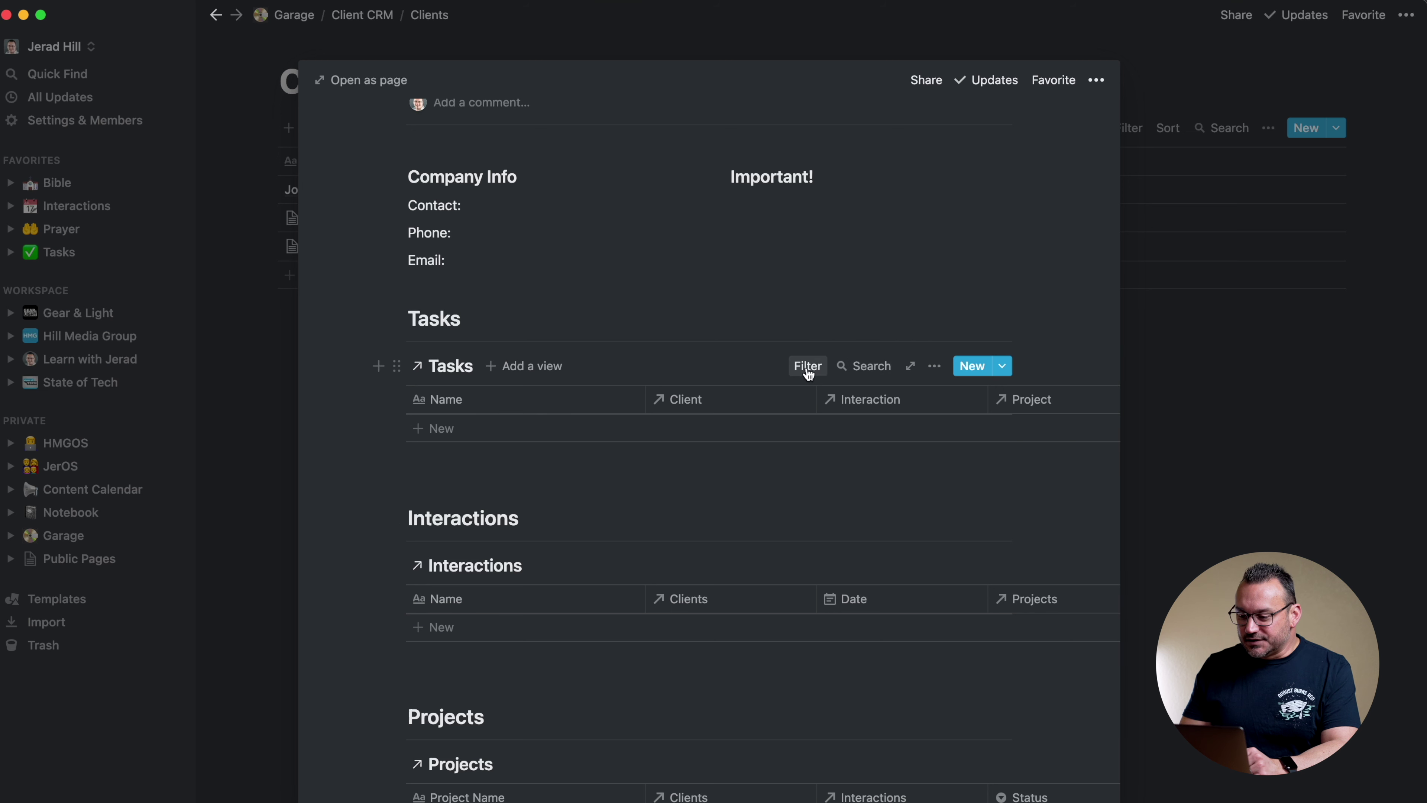
click(810, 372)
click(934, 438)
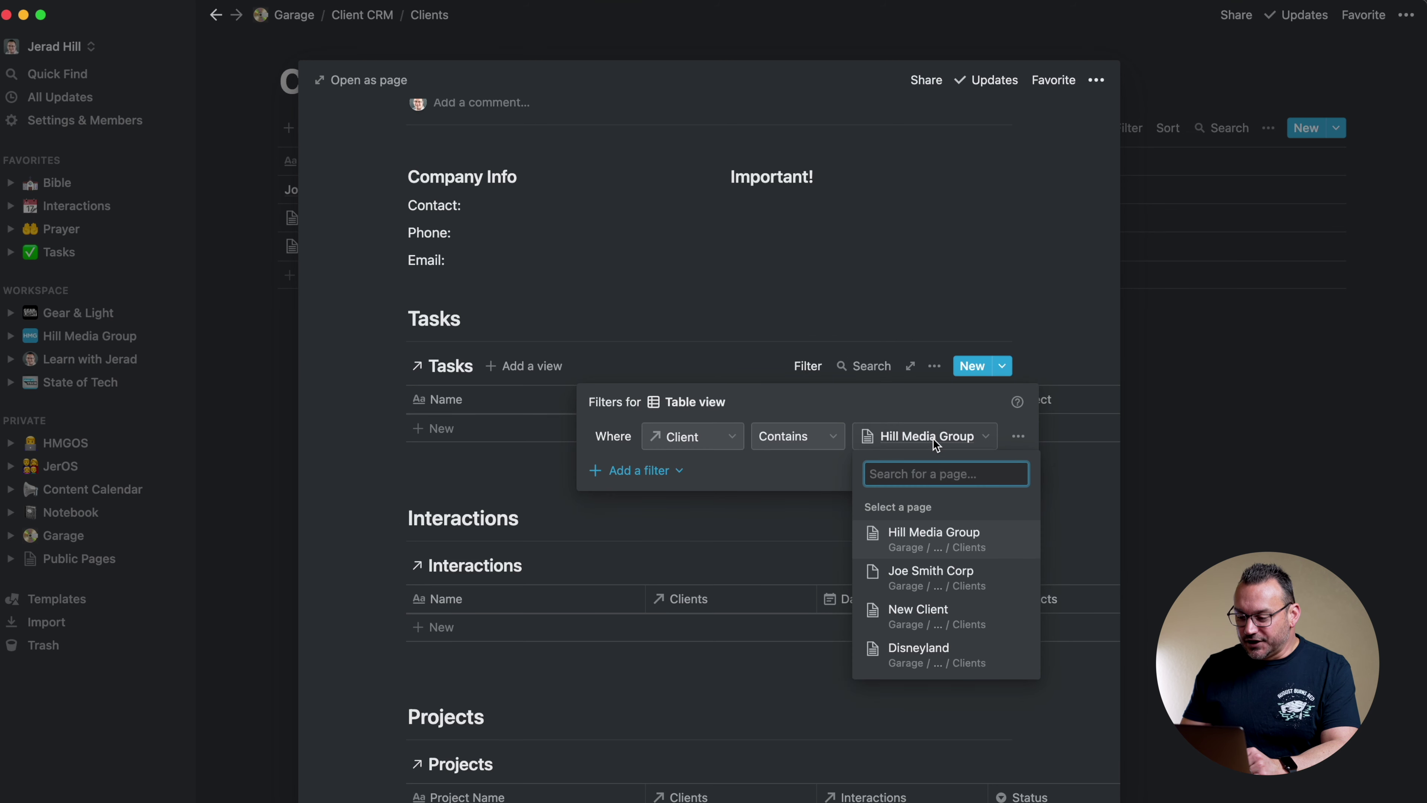
click(907, 655)
click(908, 271)
Change the Interactions and Projects filters' Clients value to Disneyland, then close the page
scroll(923, 454, down, 2)
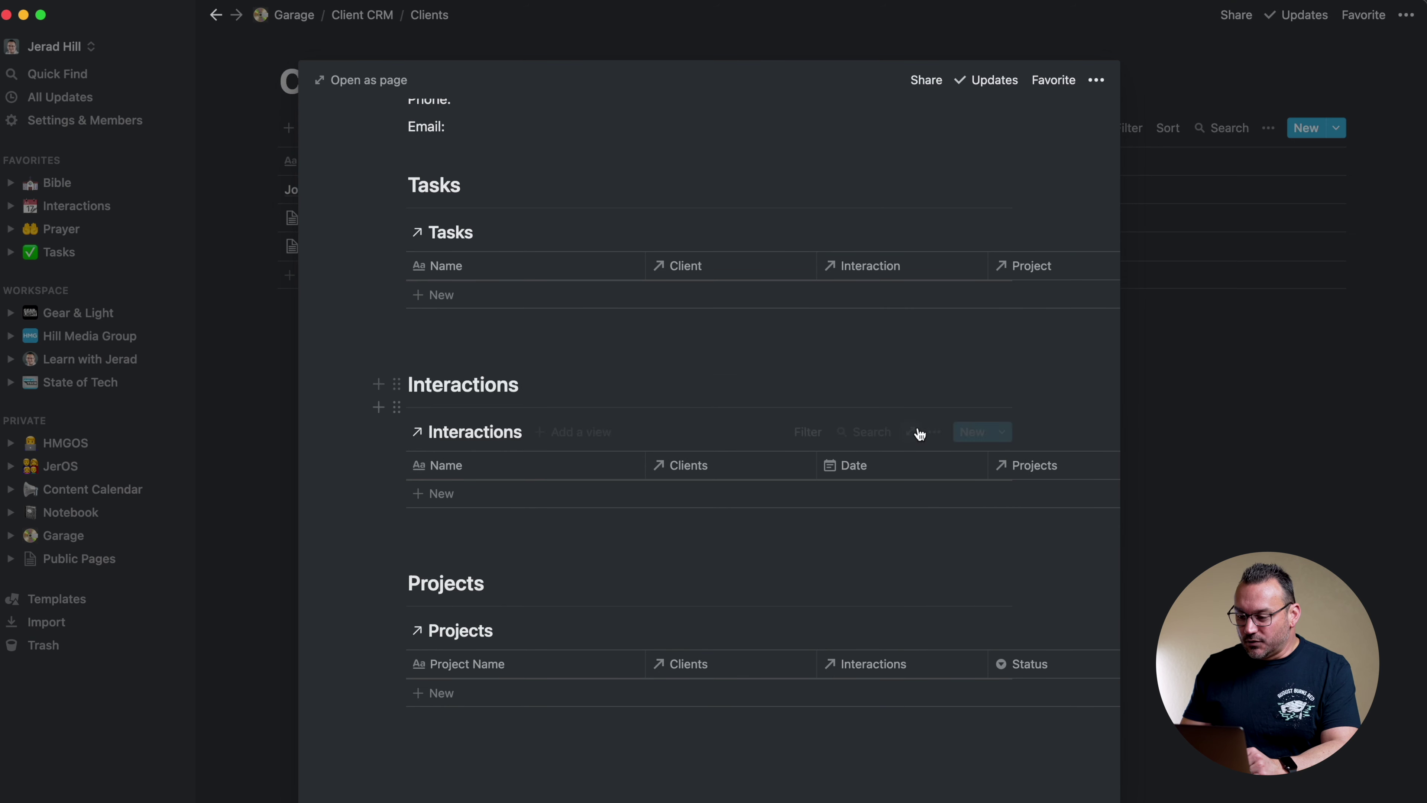
click(809, 436)
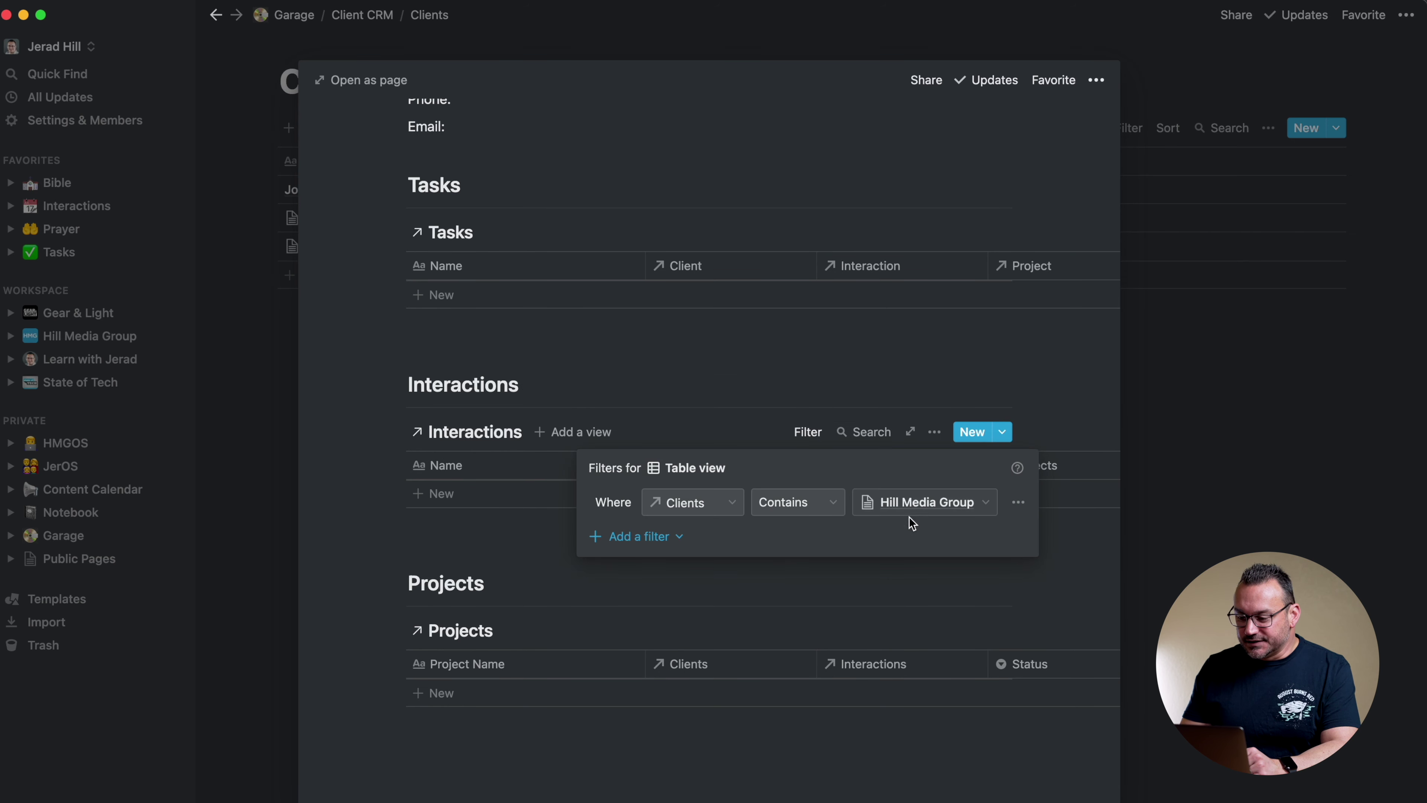
click(910, 500)
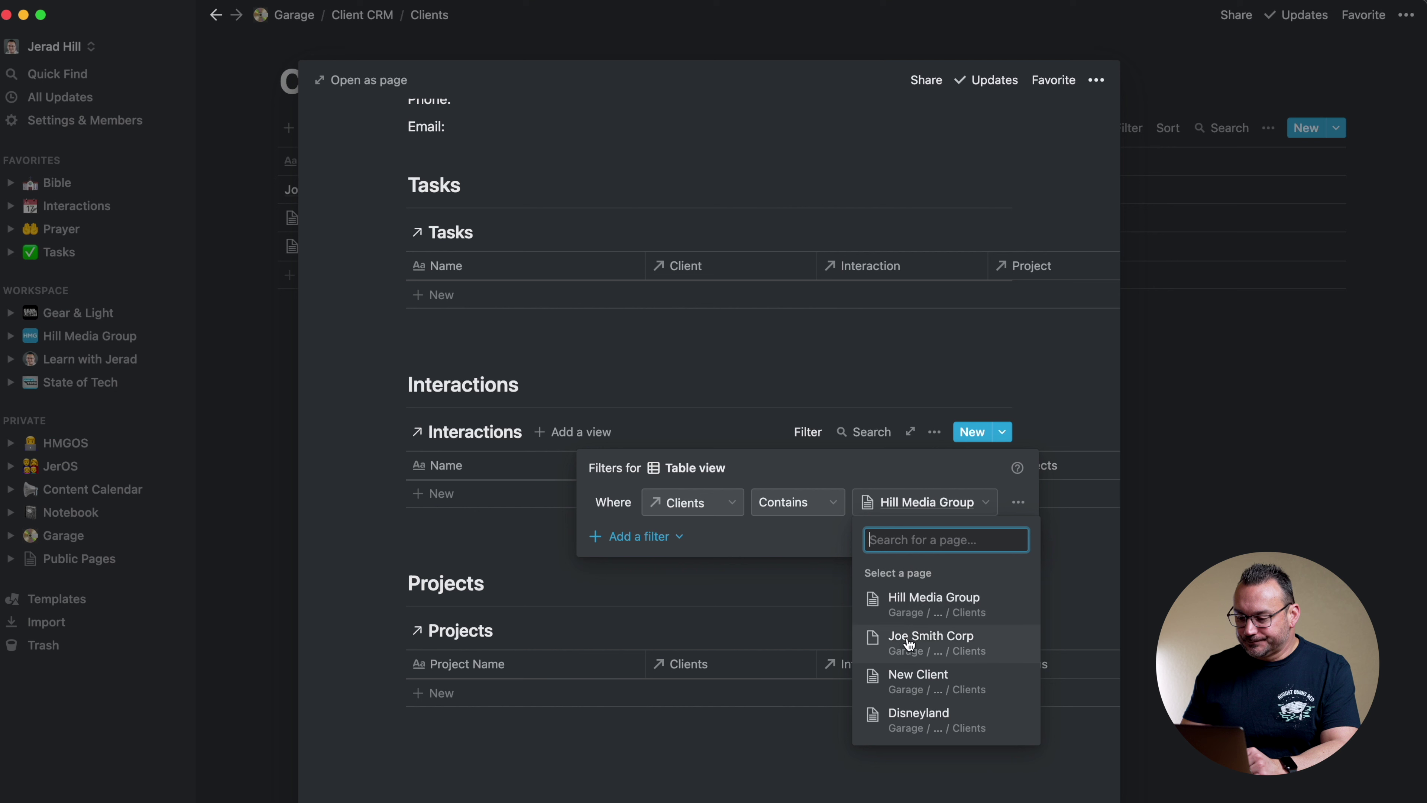
click(905, 715)
click(870, 599)
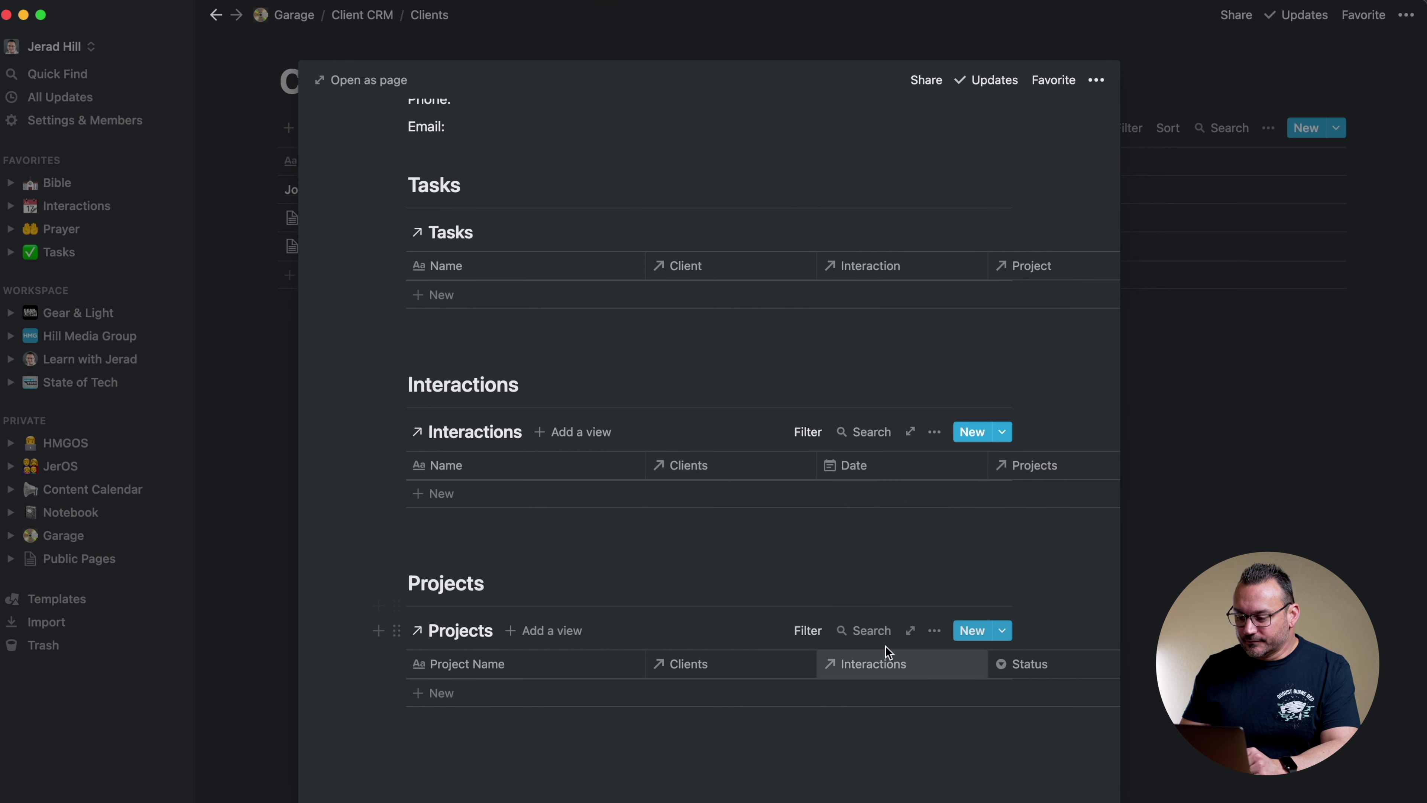
click(809, 630)
click(887, 703)
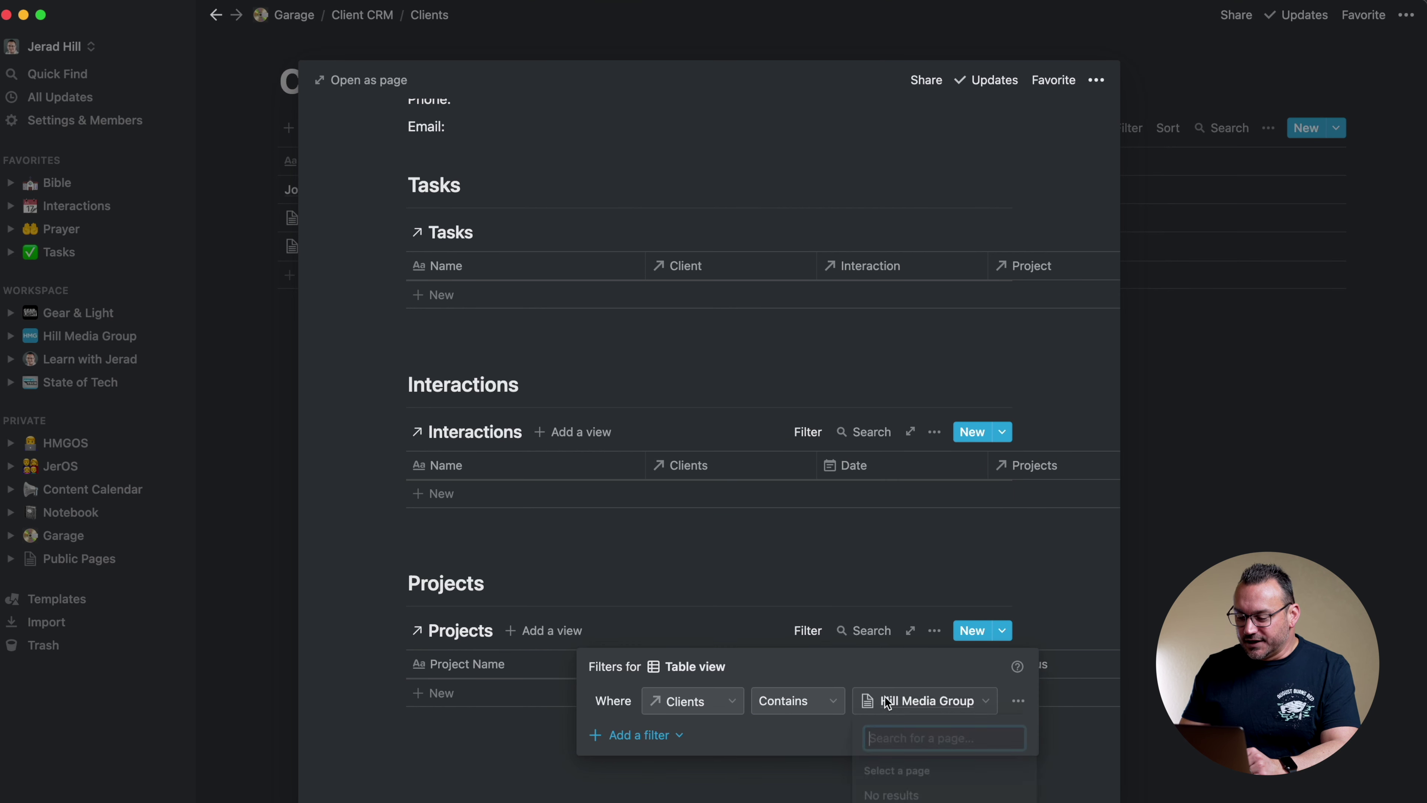
click(900, 665)
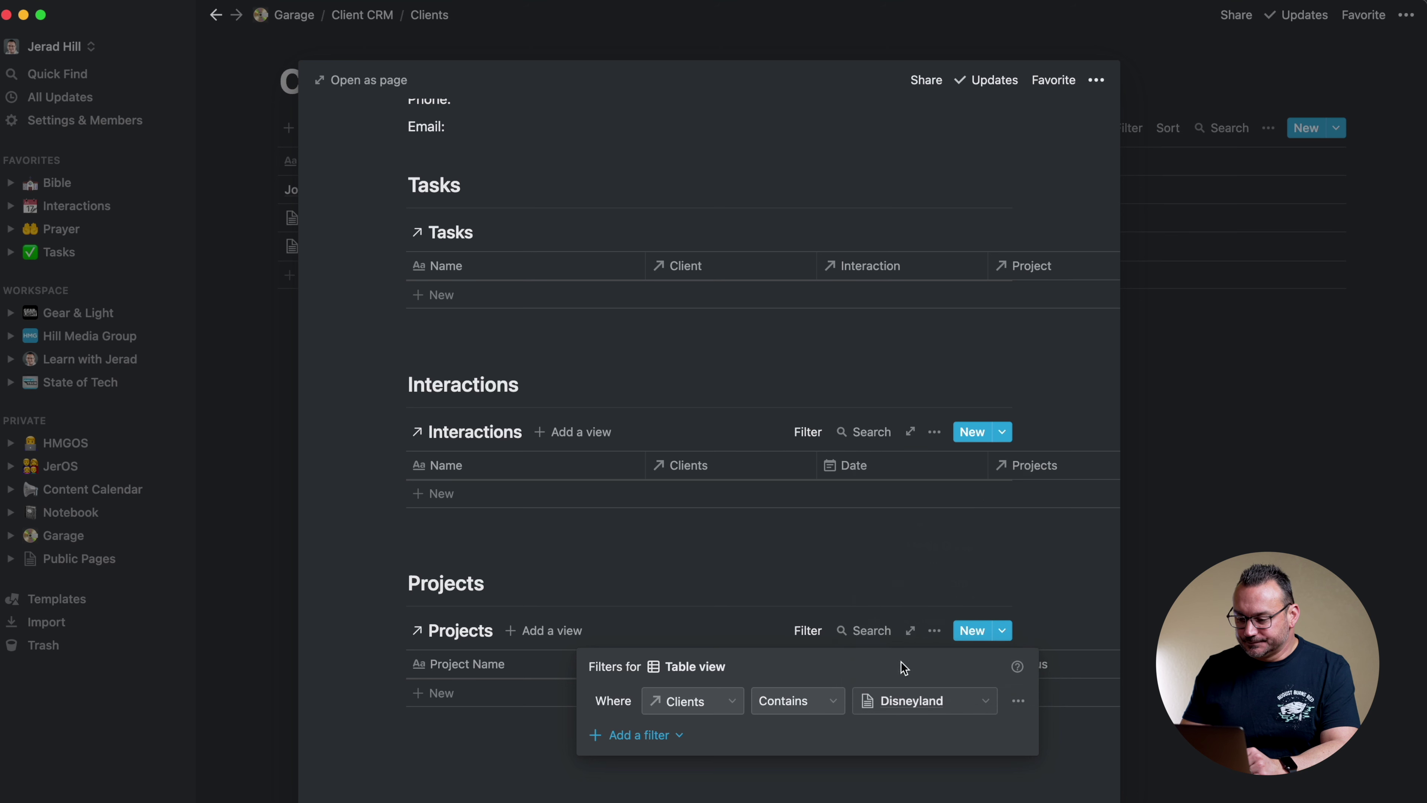
click(812, 155)
click(286, 332)
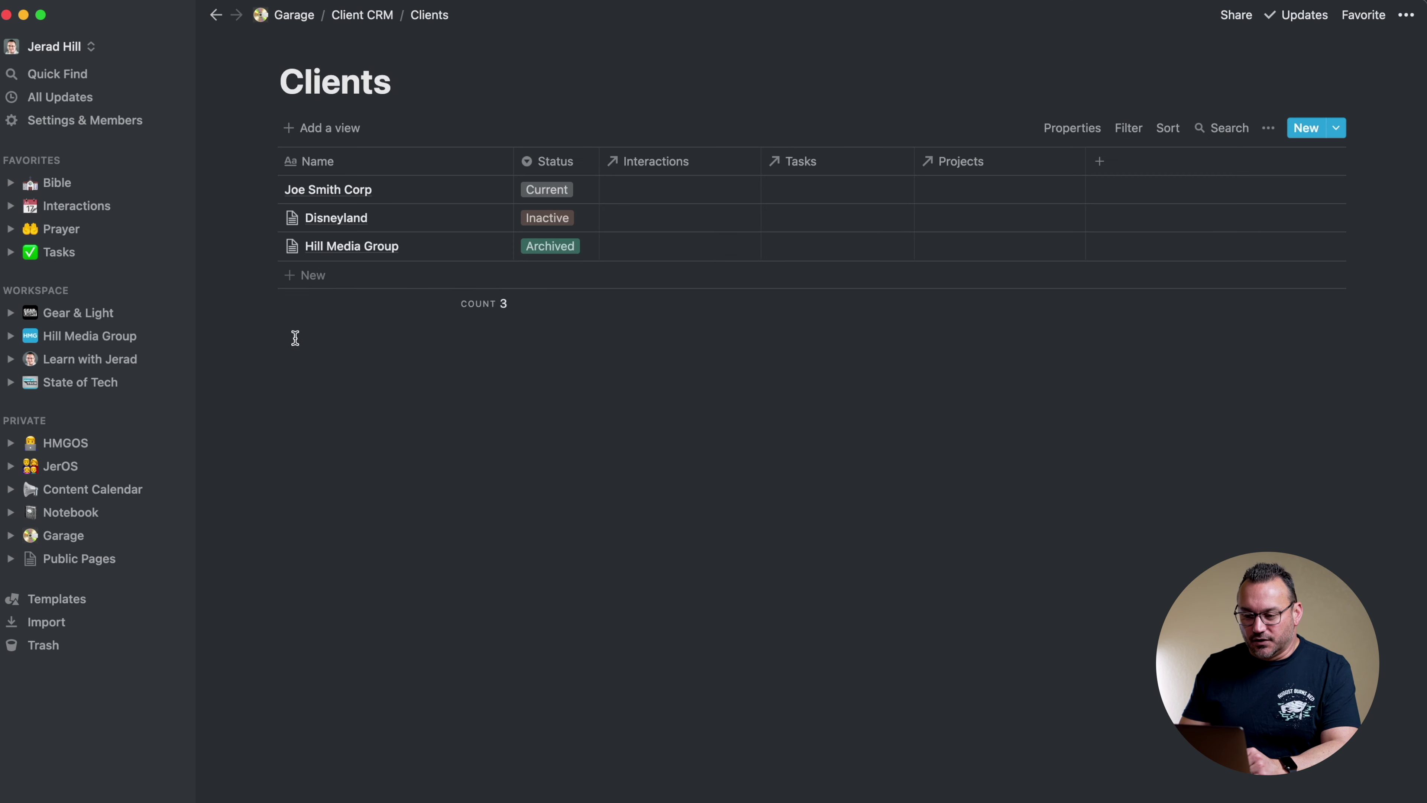
Set Disneyland's Status to Current in the Clients table
click(547, 223)
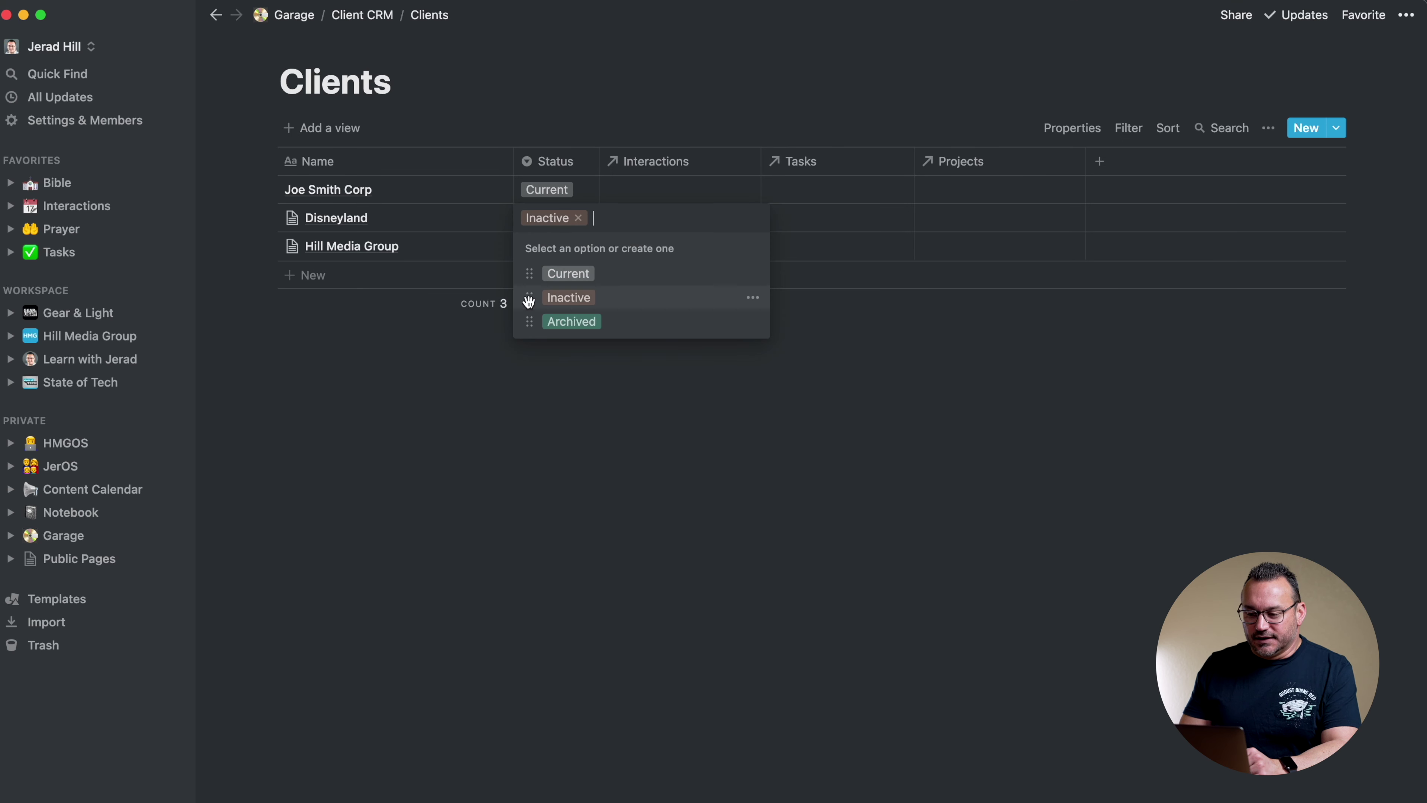
click(573, 274)
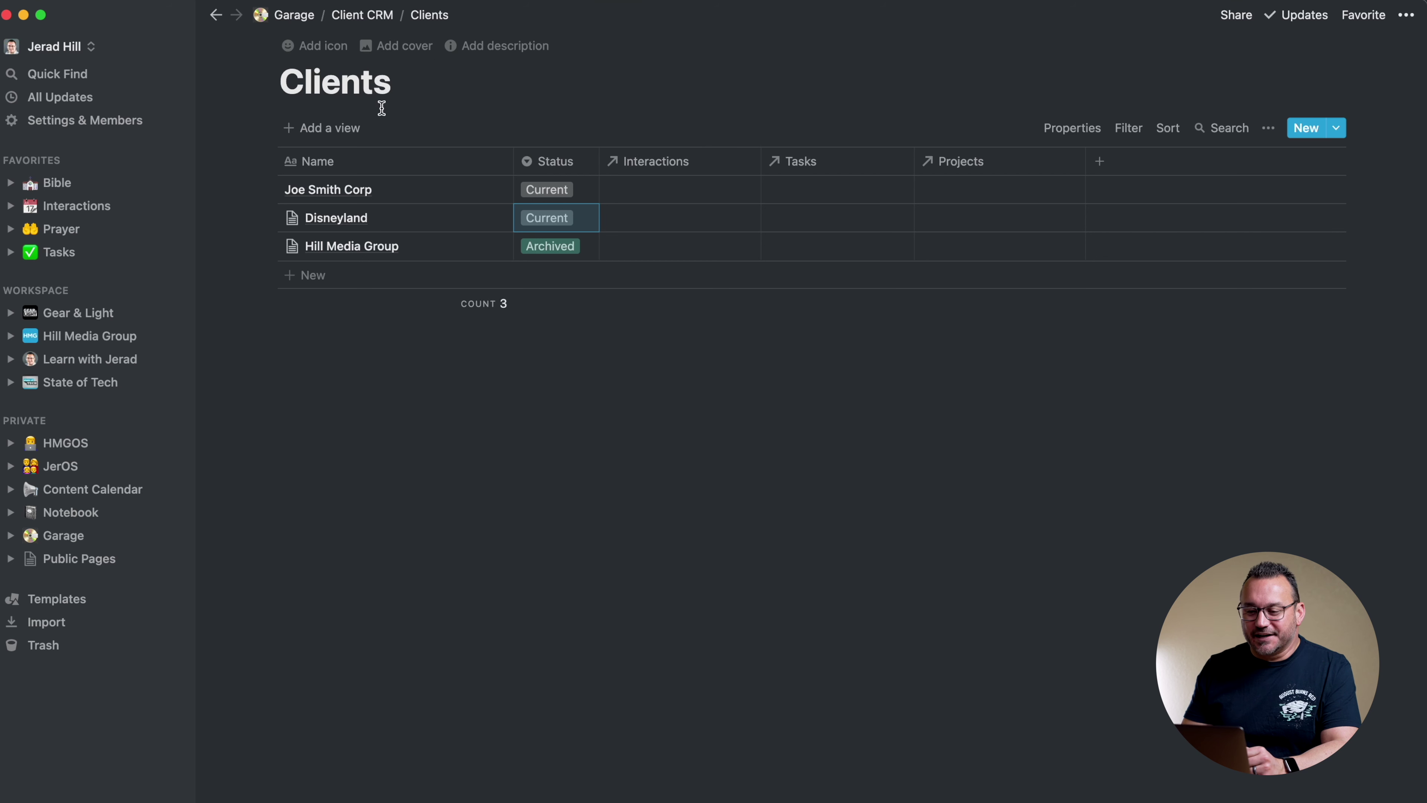
Add a Website Redesign project row on the Client CRM page with Joe Smith Corp as its client
click(373, 16)
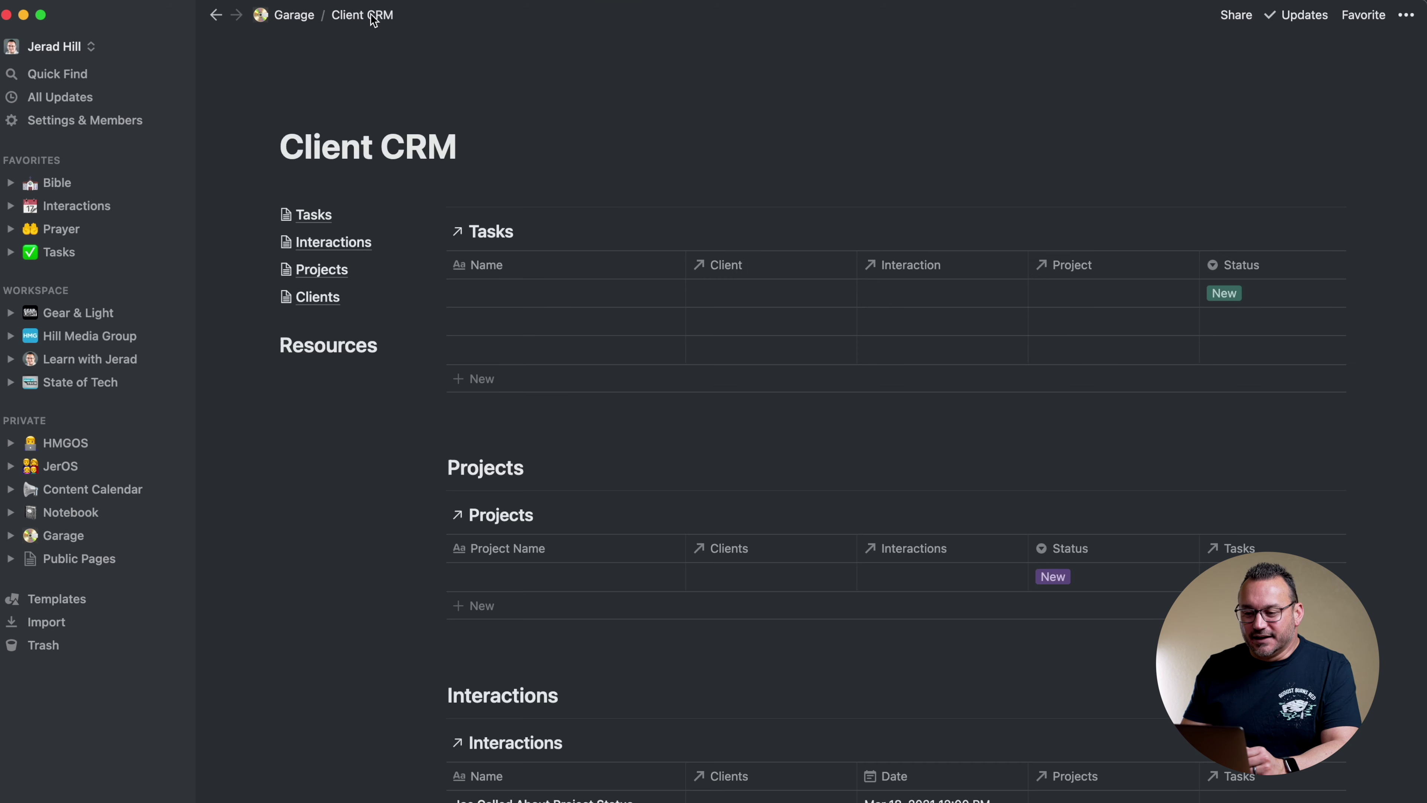
scroll(745, 160, down, 2)
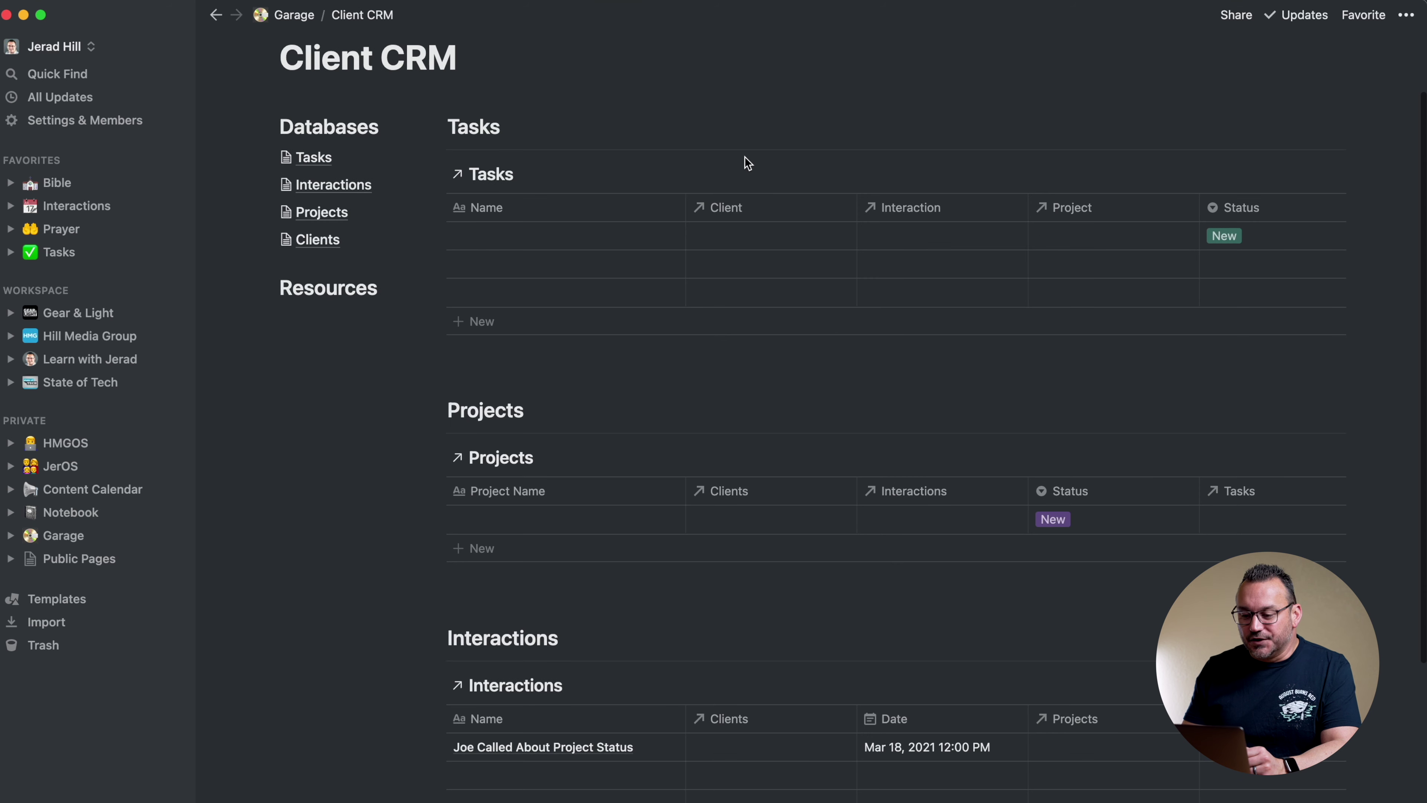
scroll(744, 156, up, 1)
scroll(744, 157, down, 3)
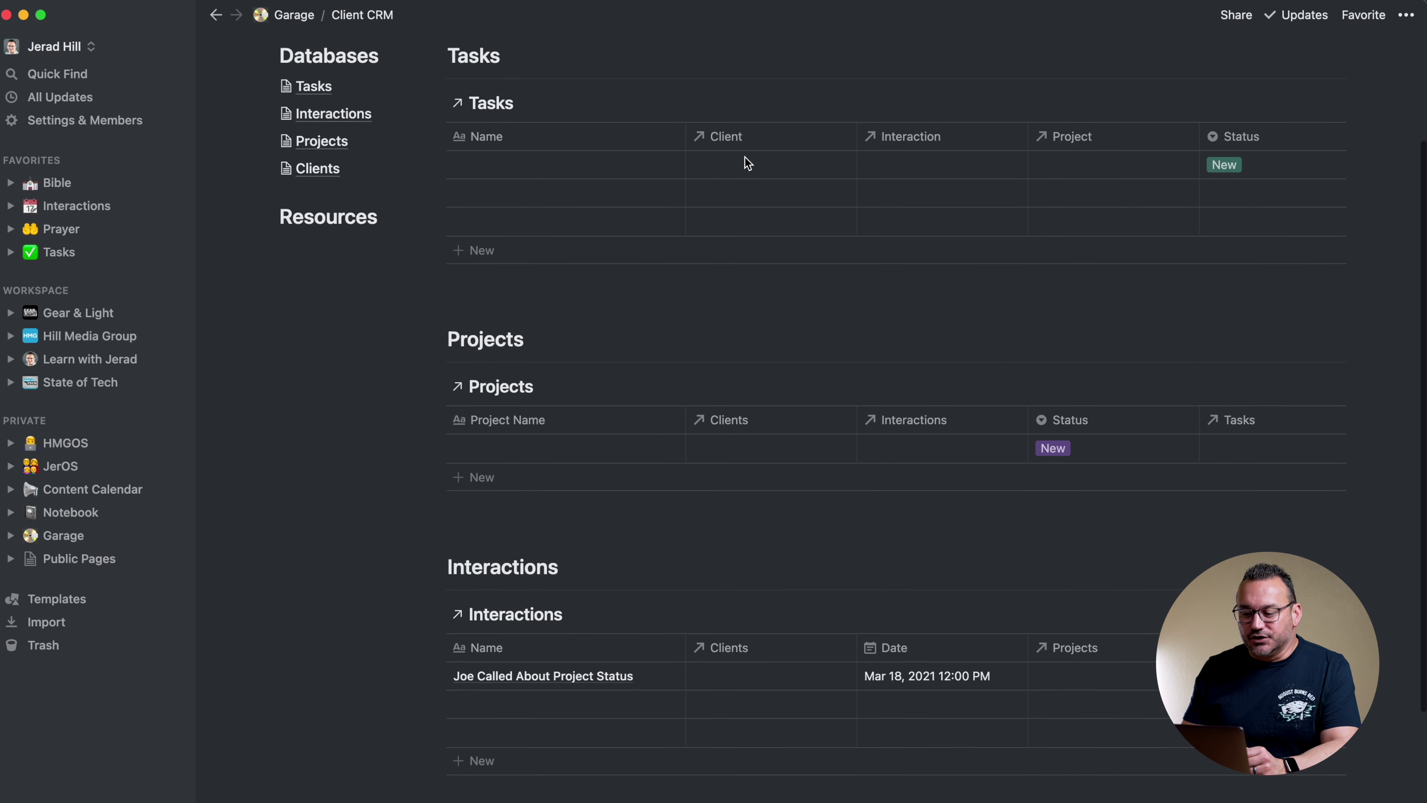
scroll(745, 163, down, 2)
click(498, 357)
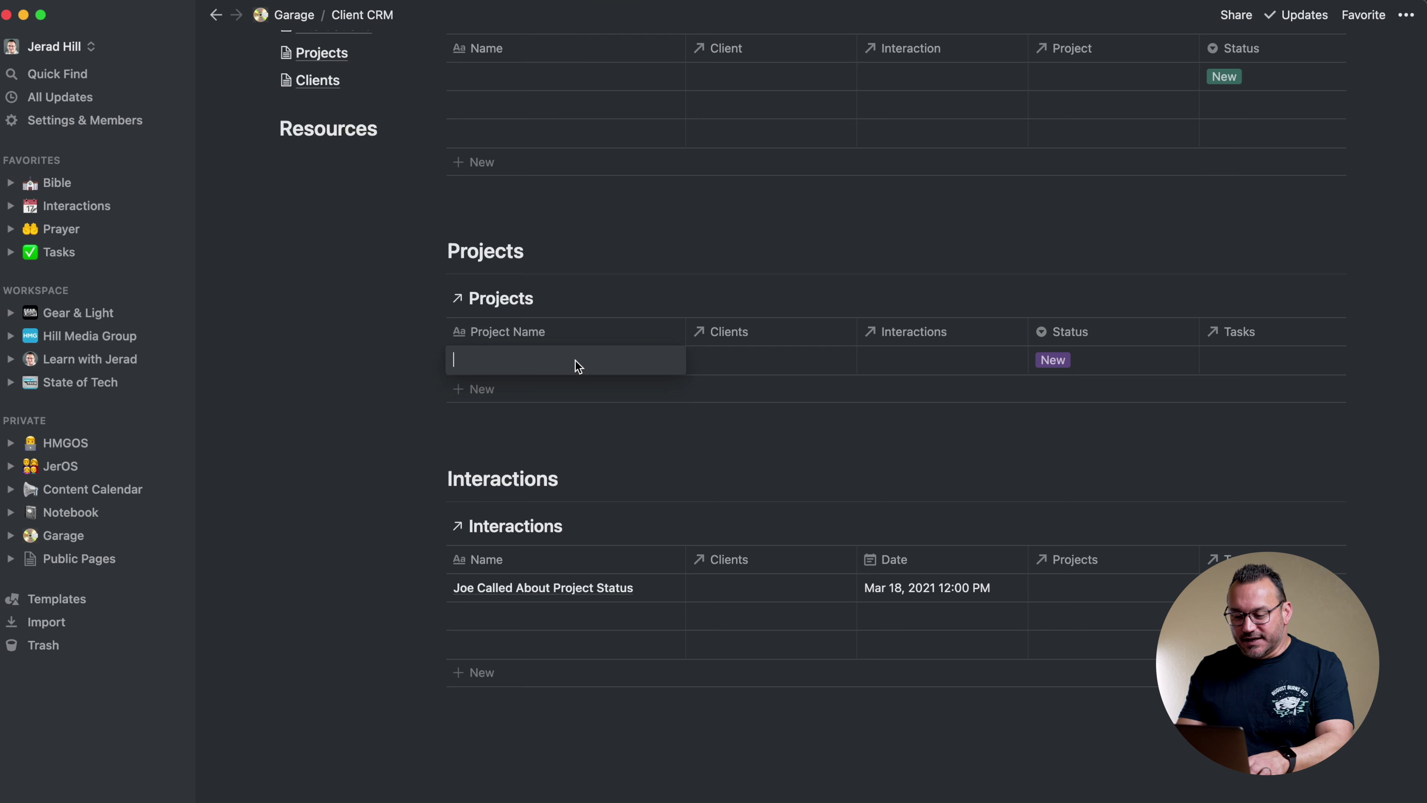
text(Website Redes)
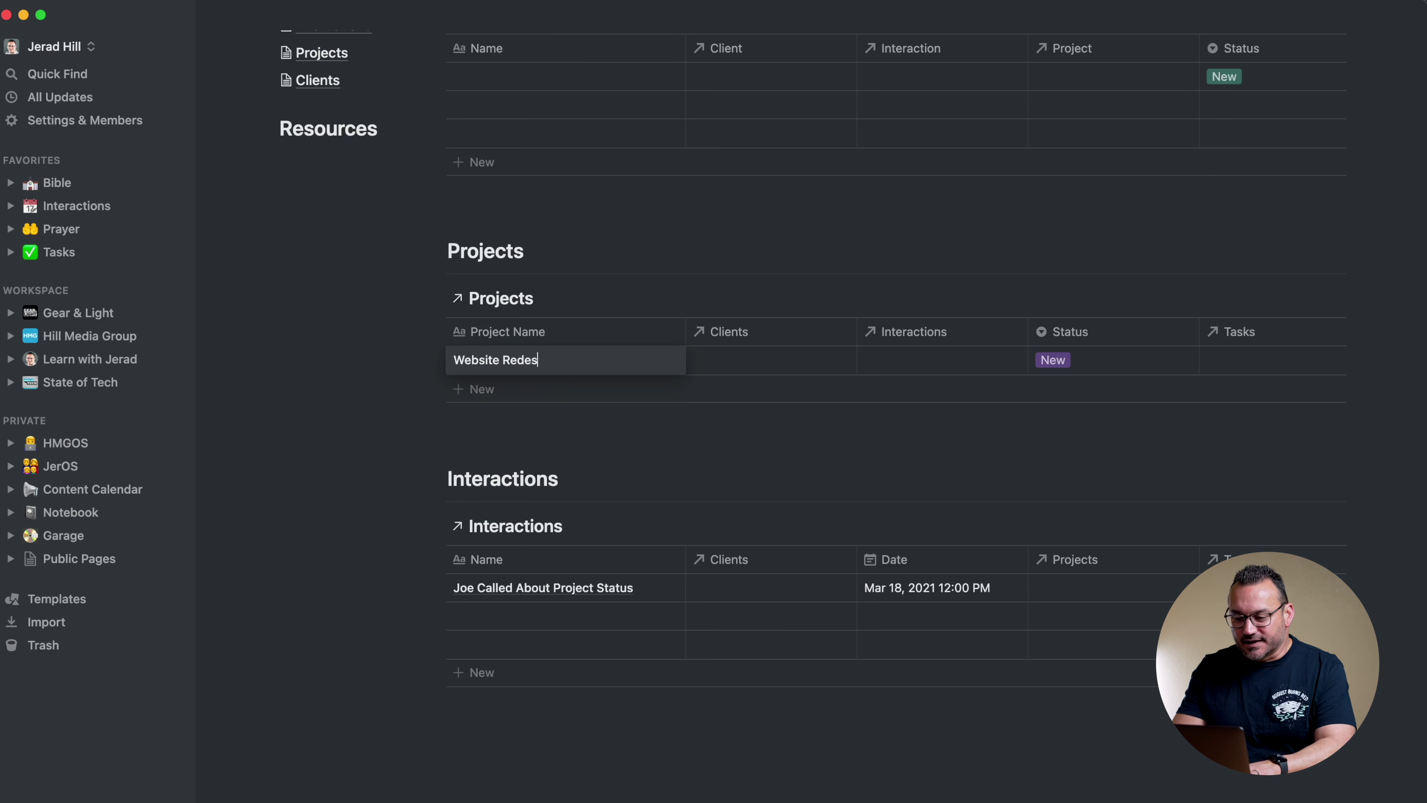
text(ign)
click(758, 370)
click(742, 363)
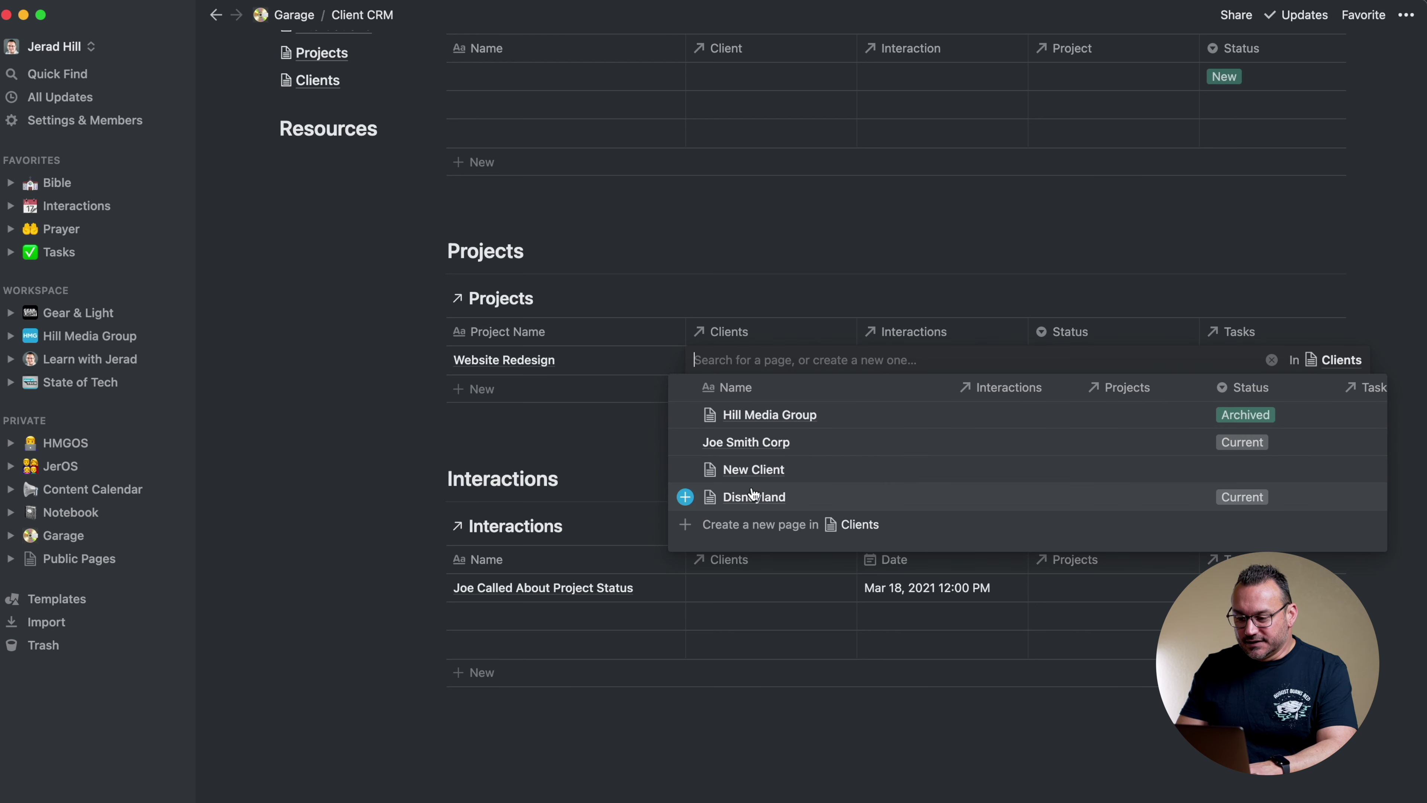
click(722, 445)
key(Escape)
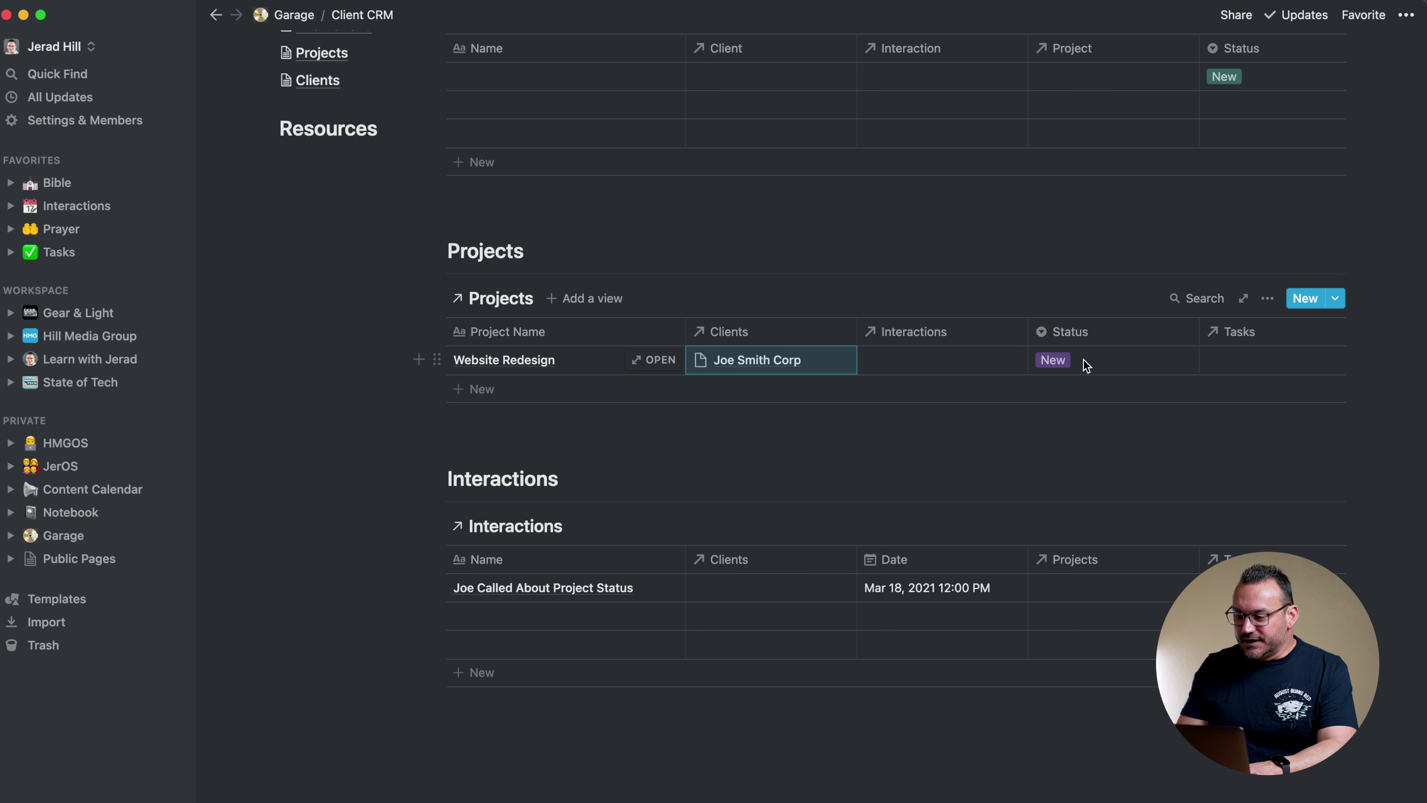
Create a linked Send New Project Questions task from the project's Tasks cell
click(1224, 363)
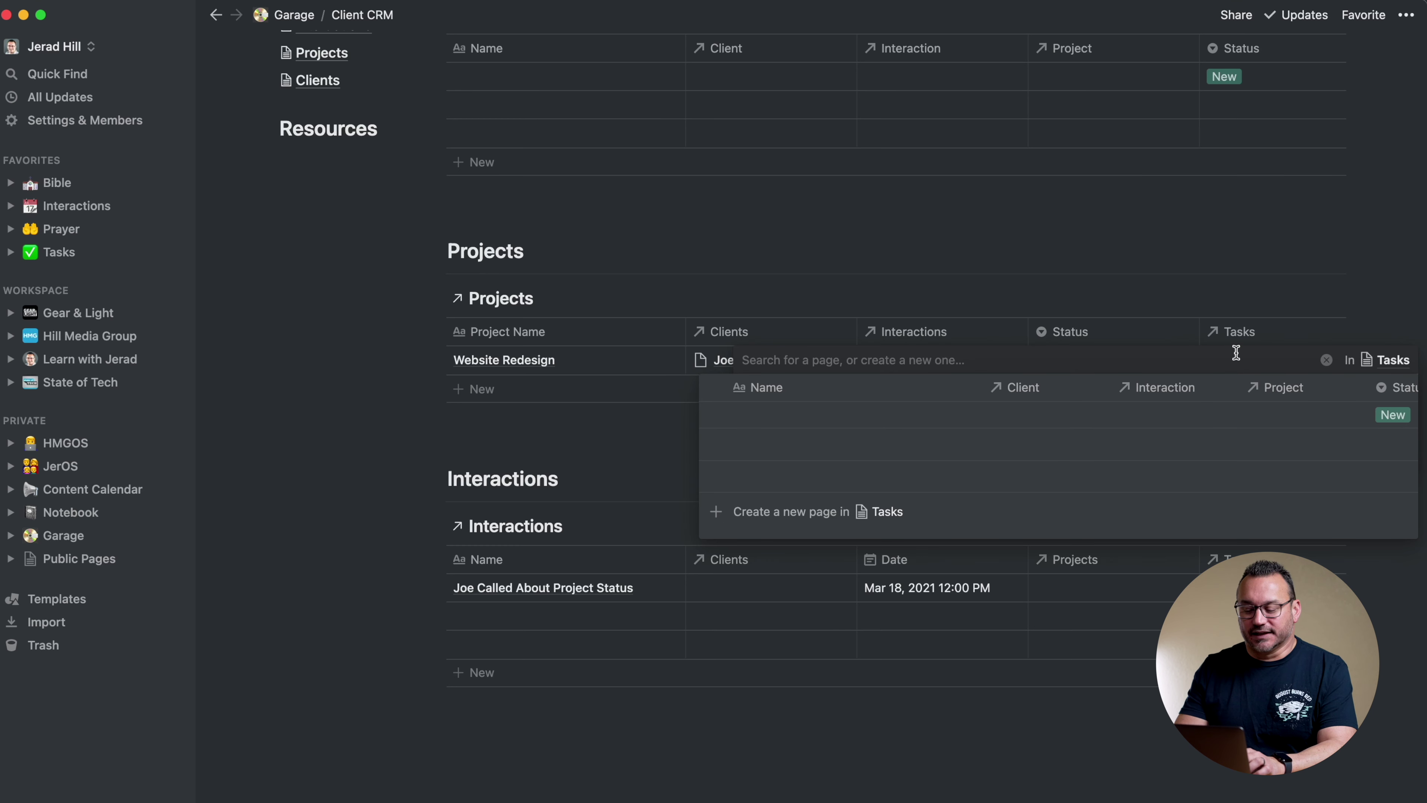
text(Send New Project)
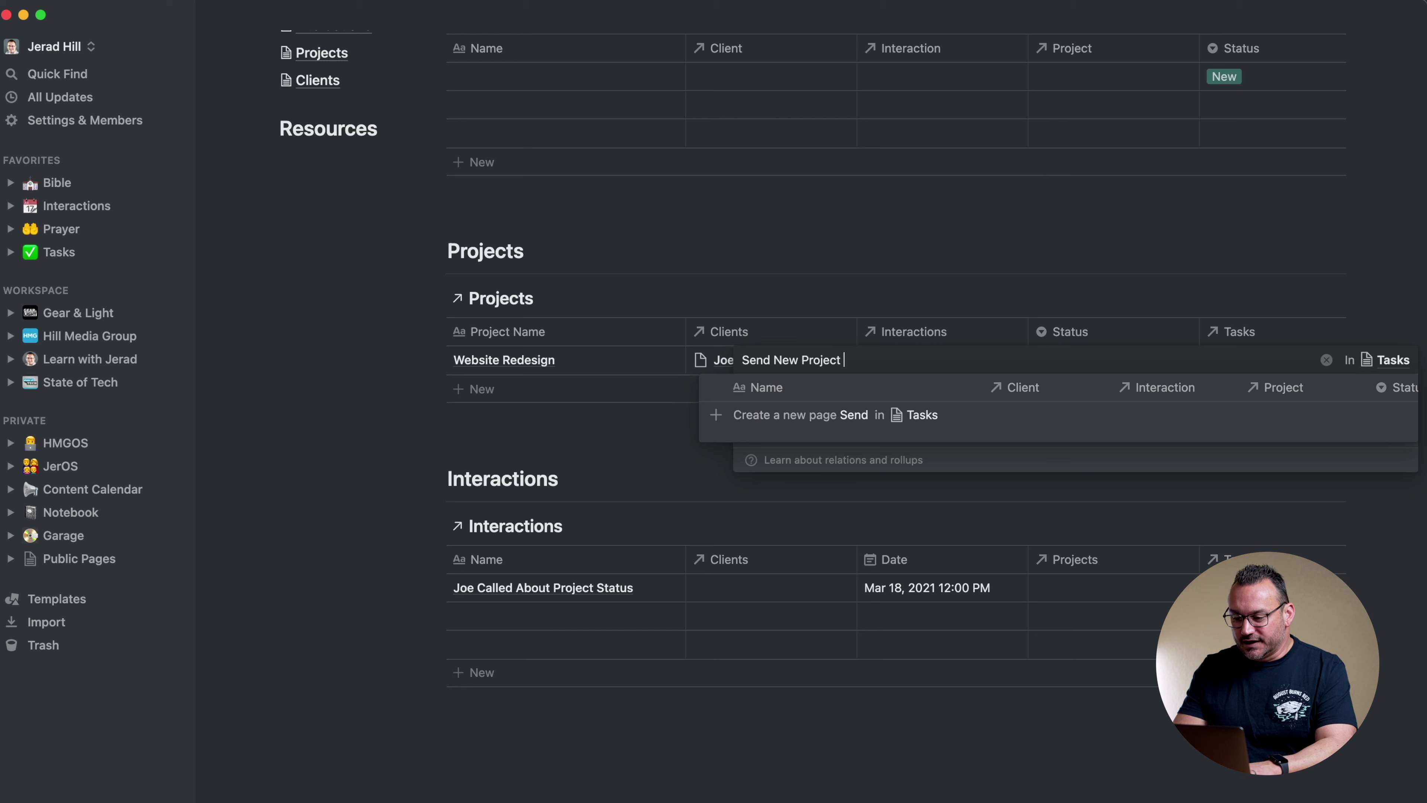
text(Questio)
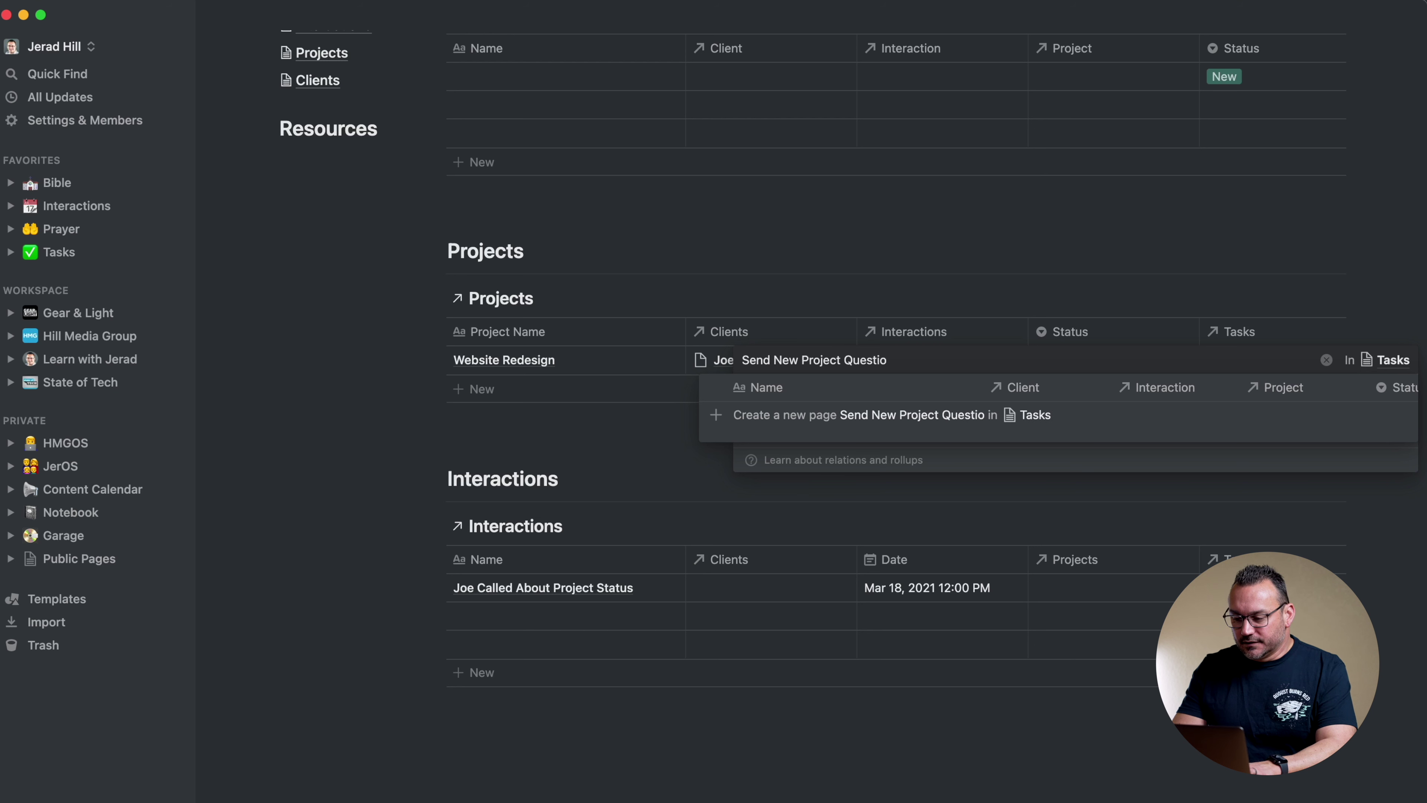
text(ns)
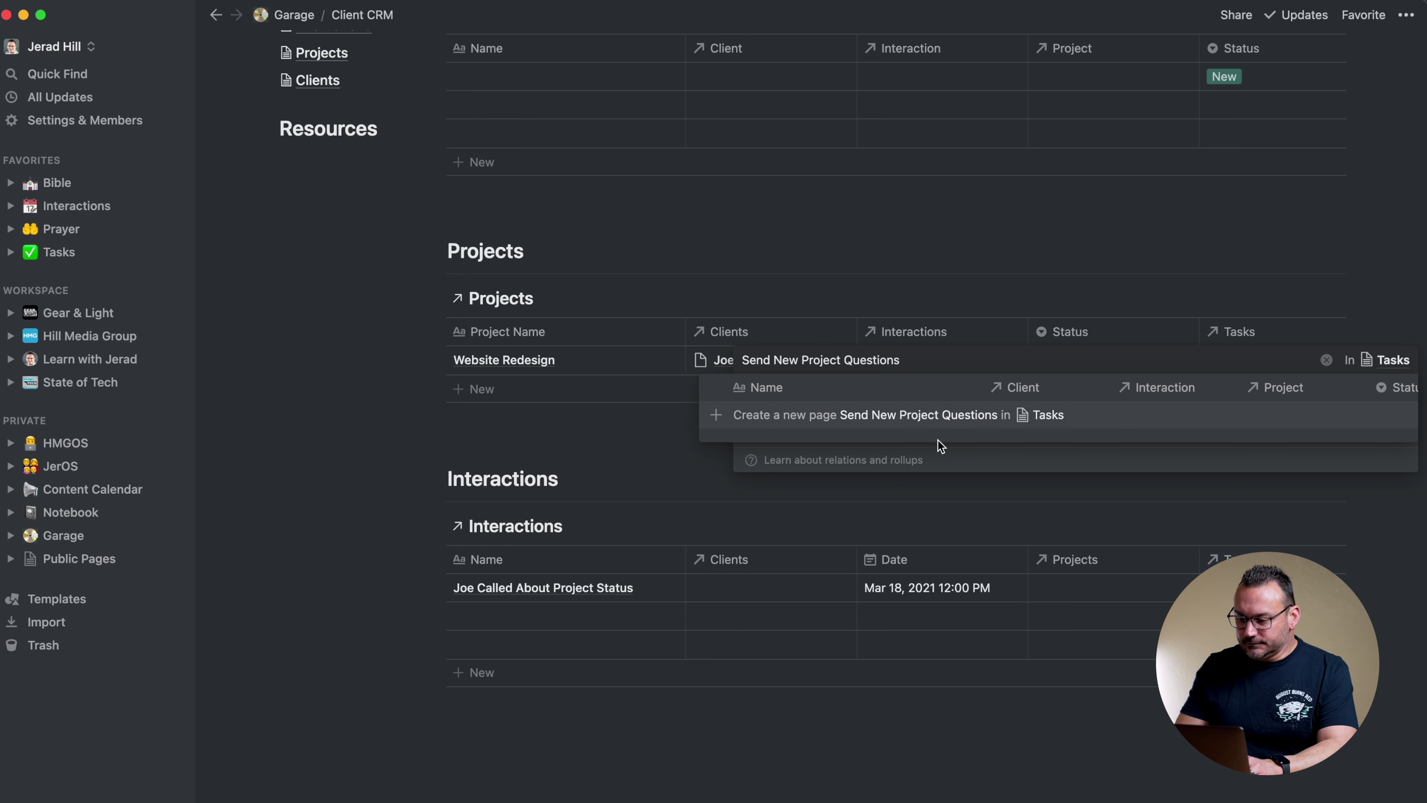
click(737, 420)
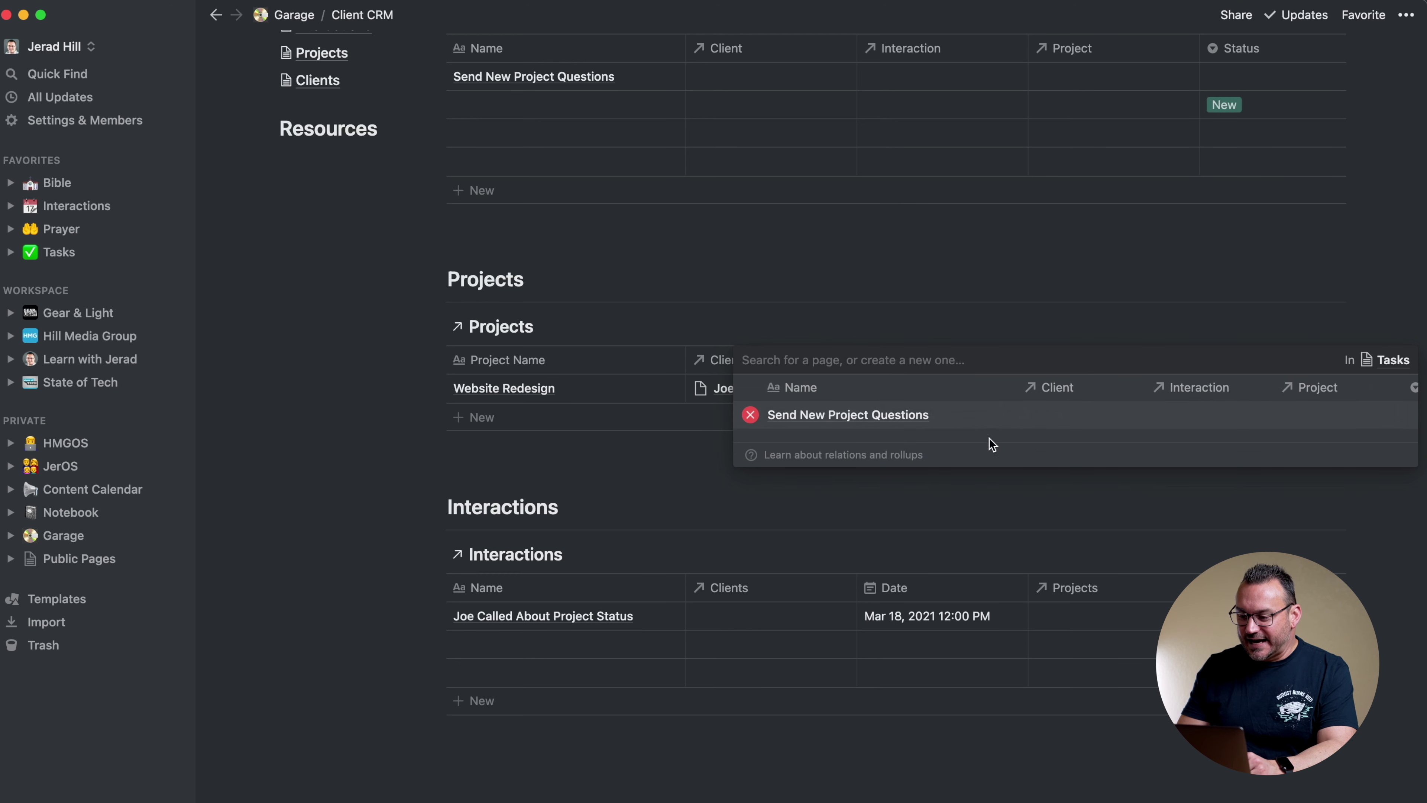
click(1017, 264)
scroll(1017, 265, up, 3)
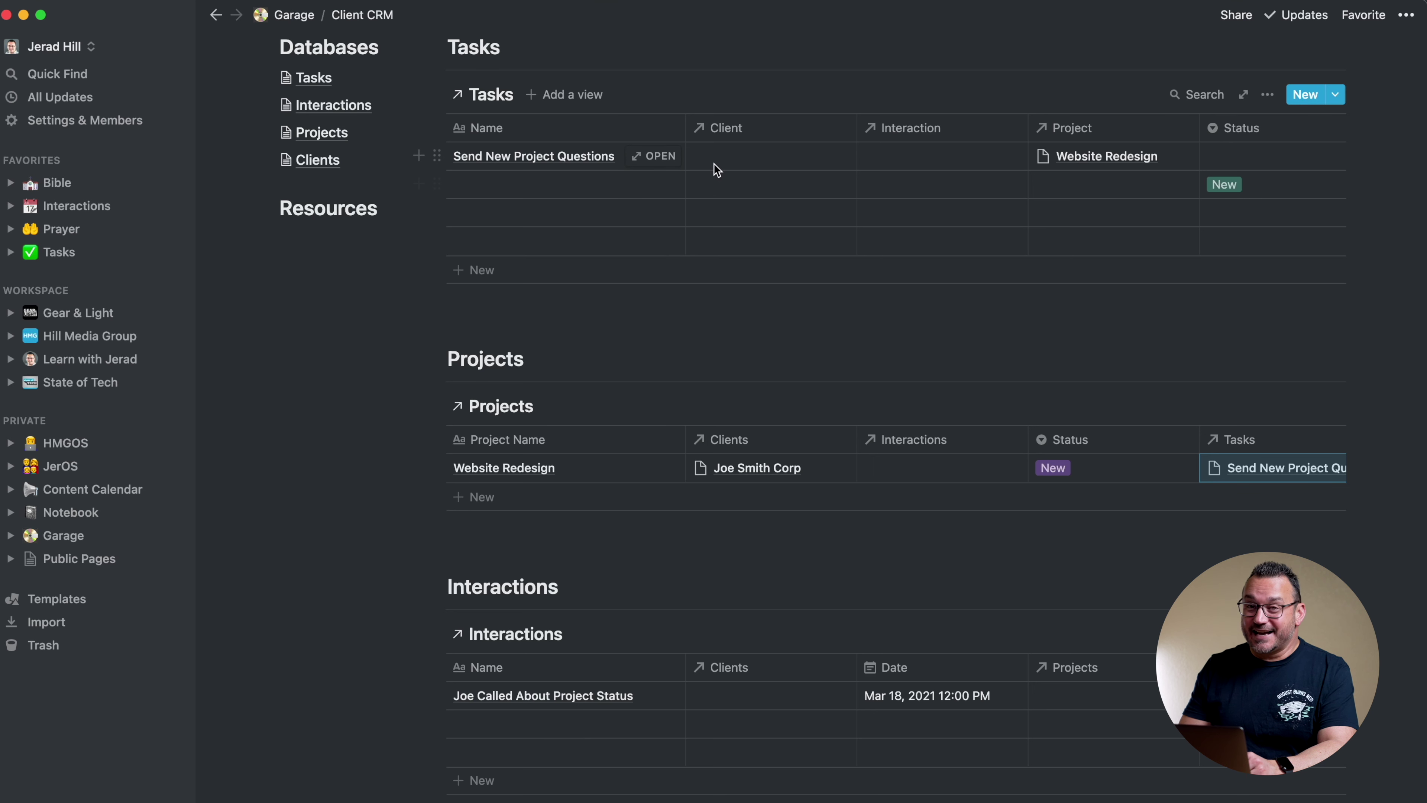
Set Joe Smith Corp as the Send New Project Questions task's client, then go to Clients
scroll(730, 169, up, 1)
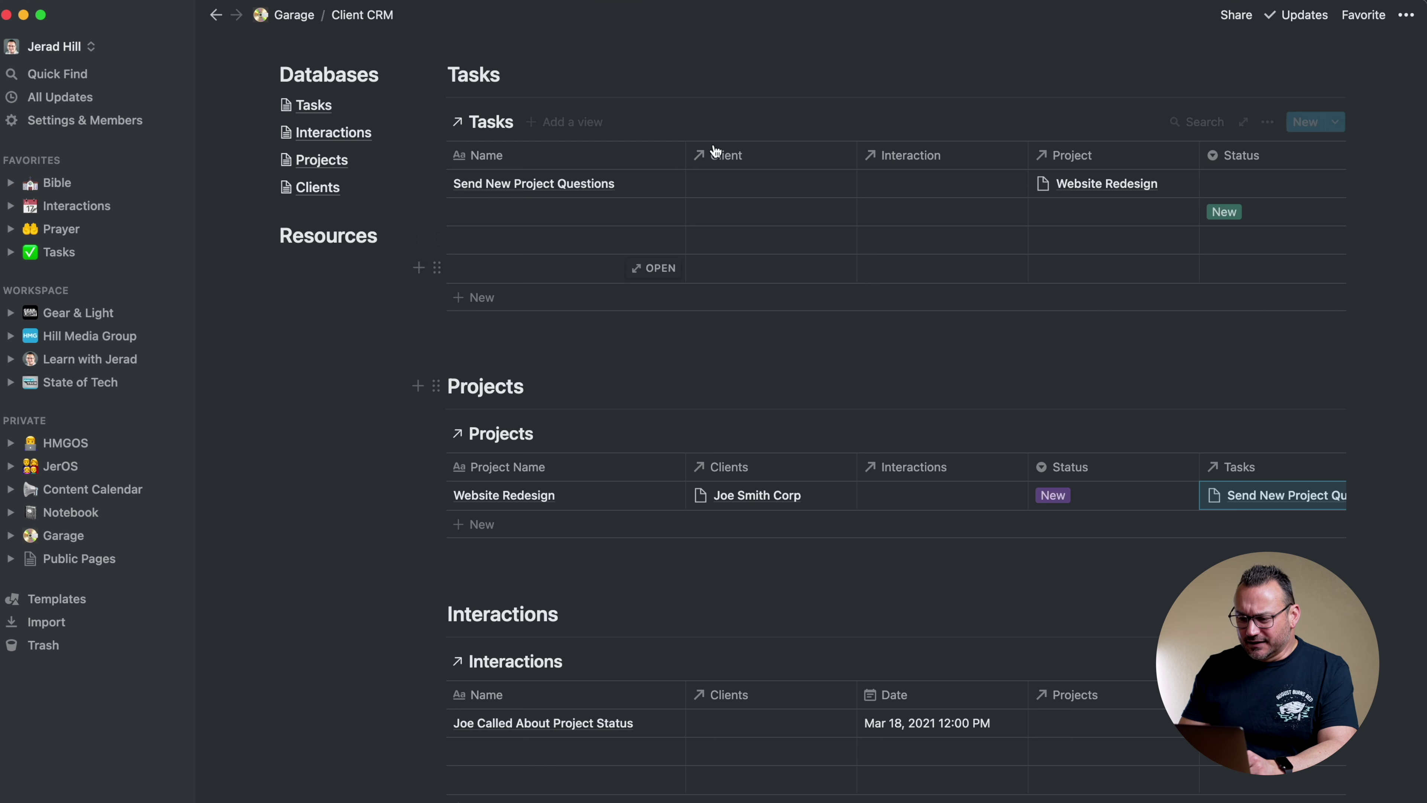
click(767, 183)
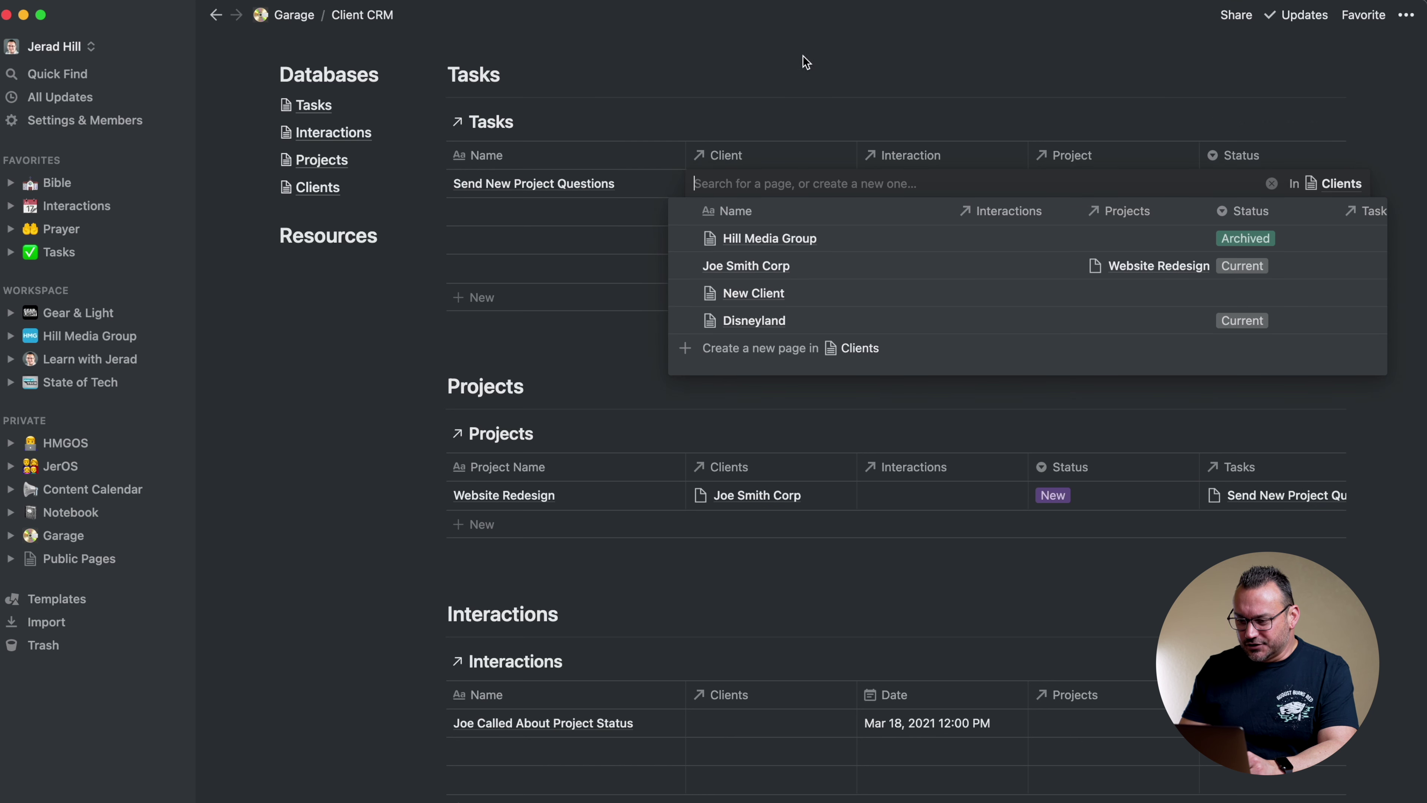
key(Escape)
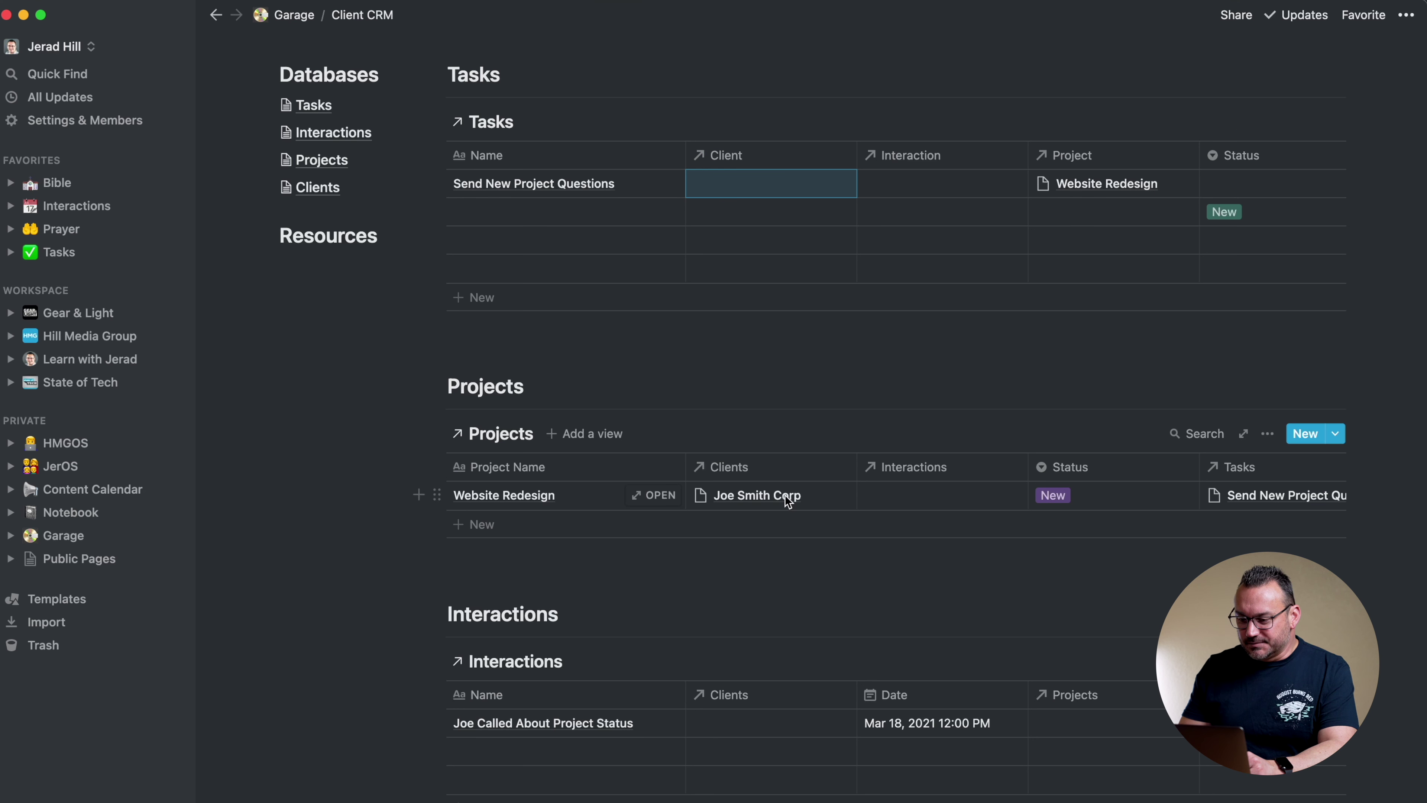
click(781, 189)
click(748, 263)
click(767, 68)
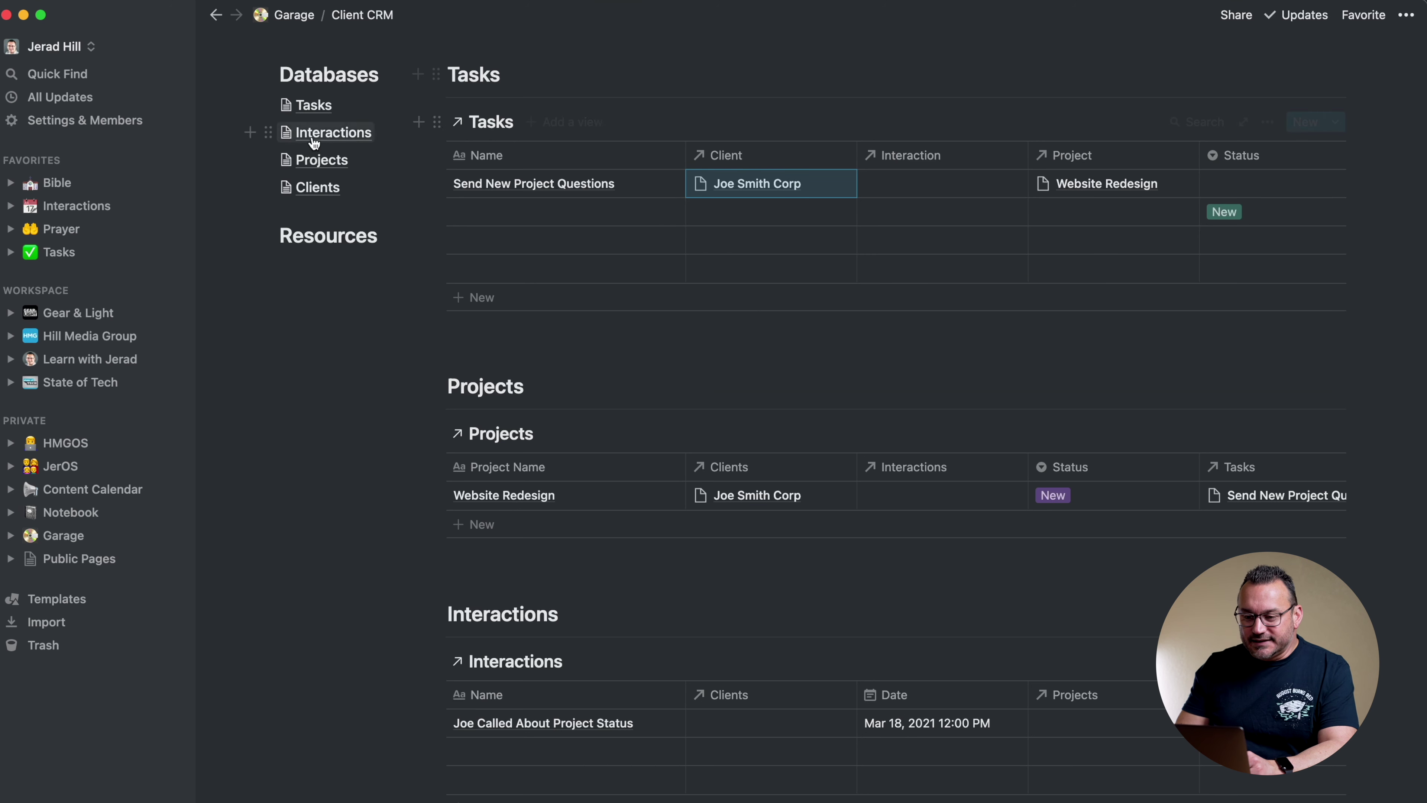
click(315, 188)
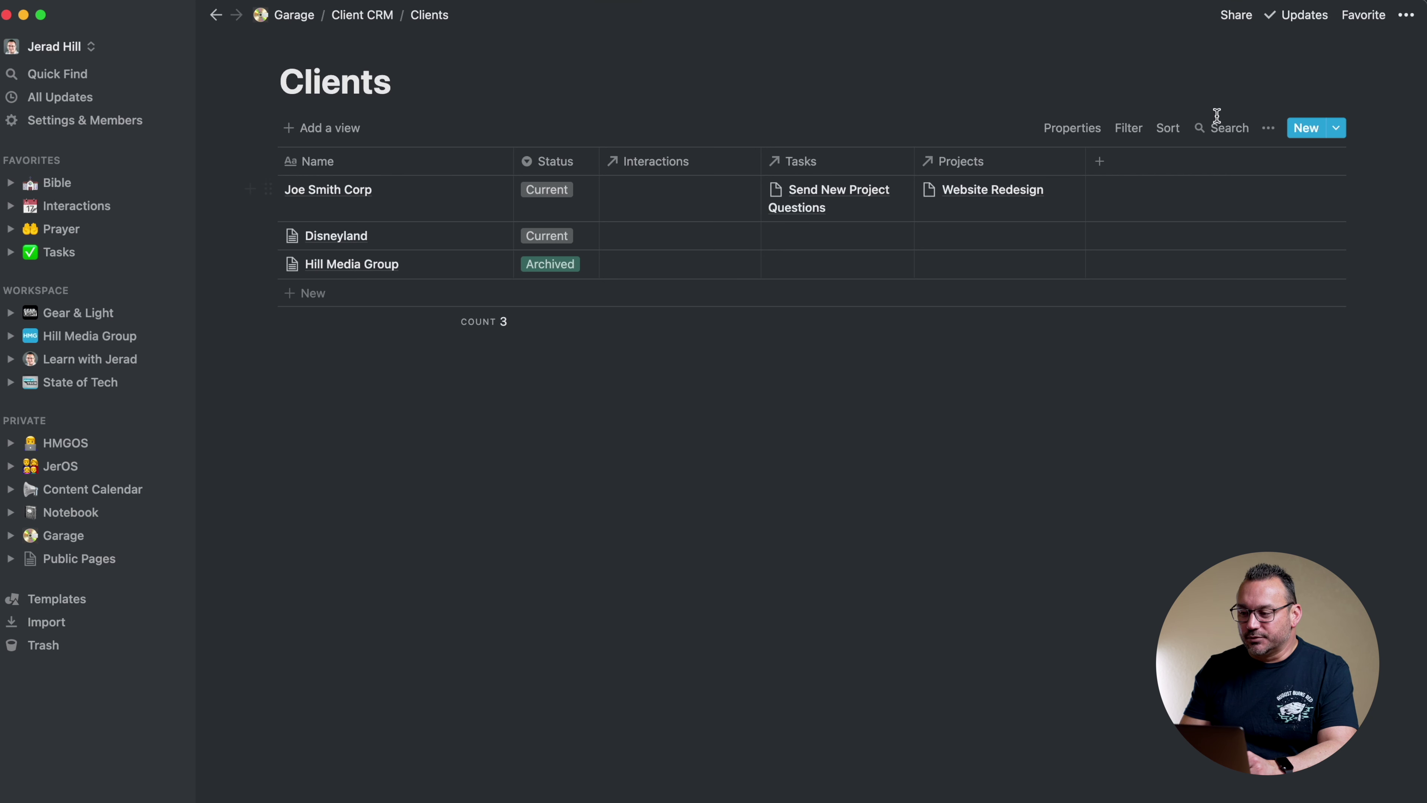
Switch off Wrap cells in the Clients view's ••• menu
click(1268, 128)
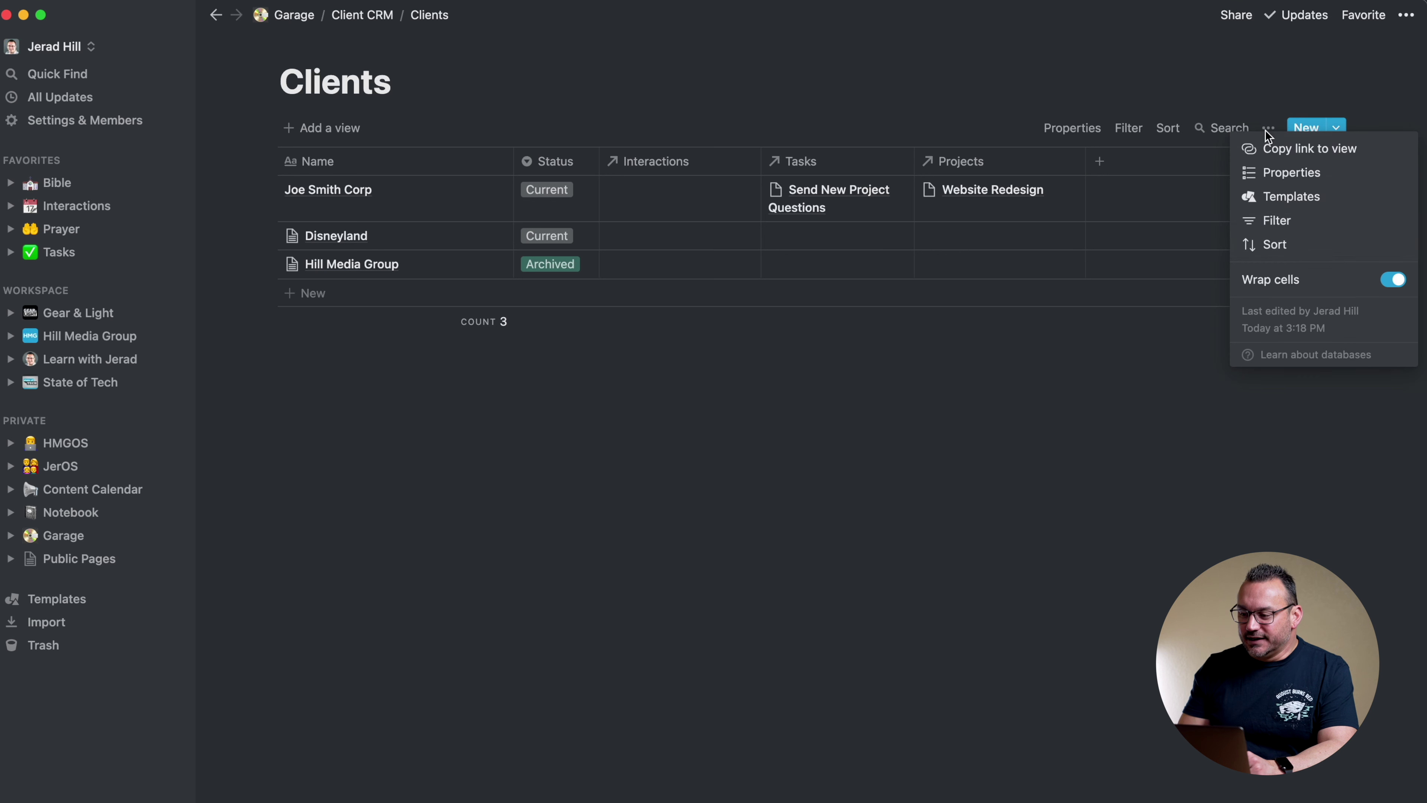
click(1398, 281)
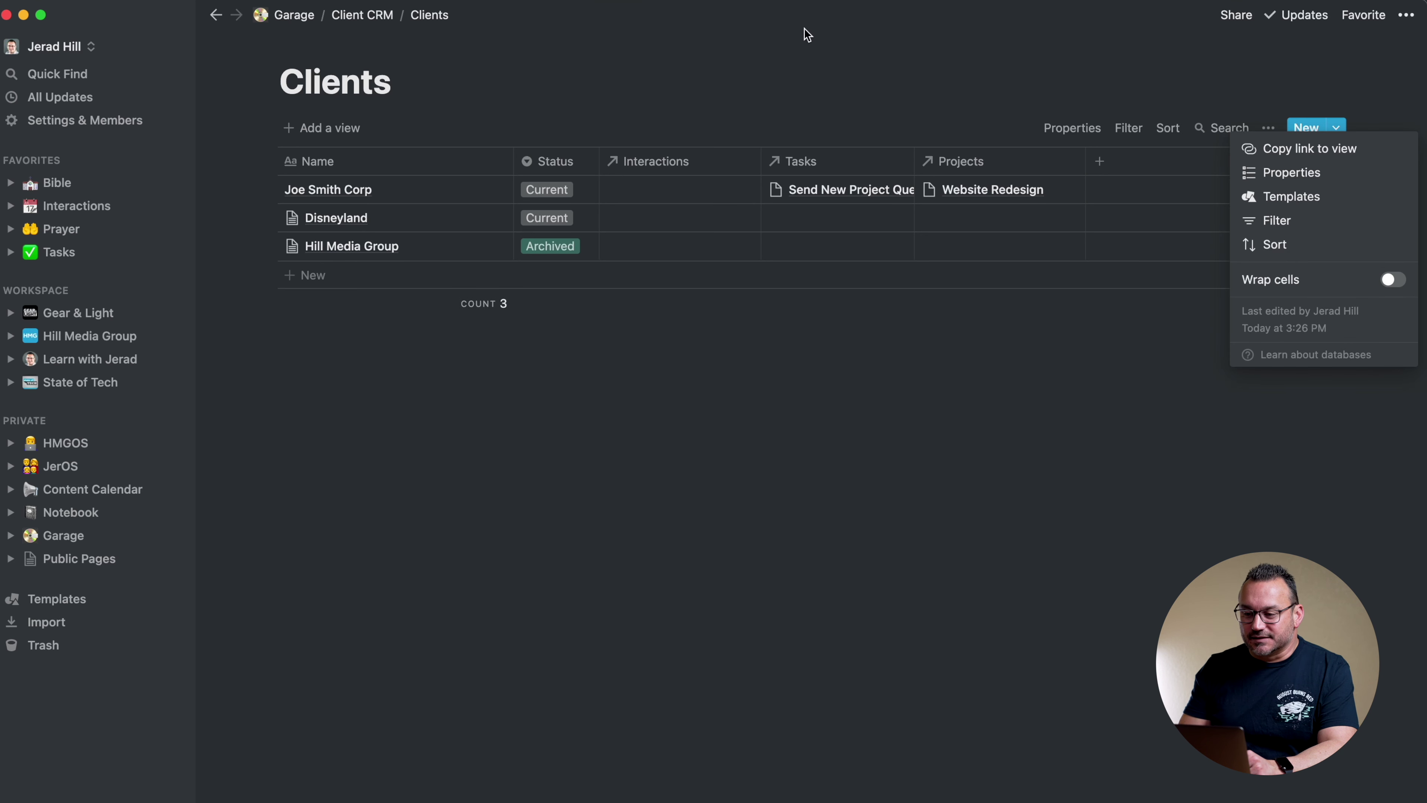
click(776, 51)
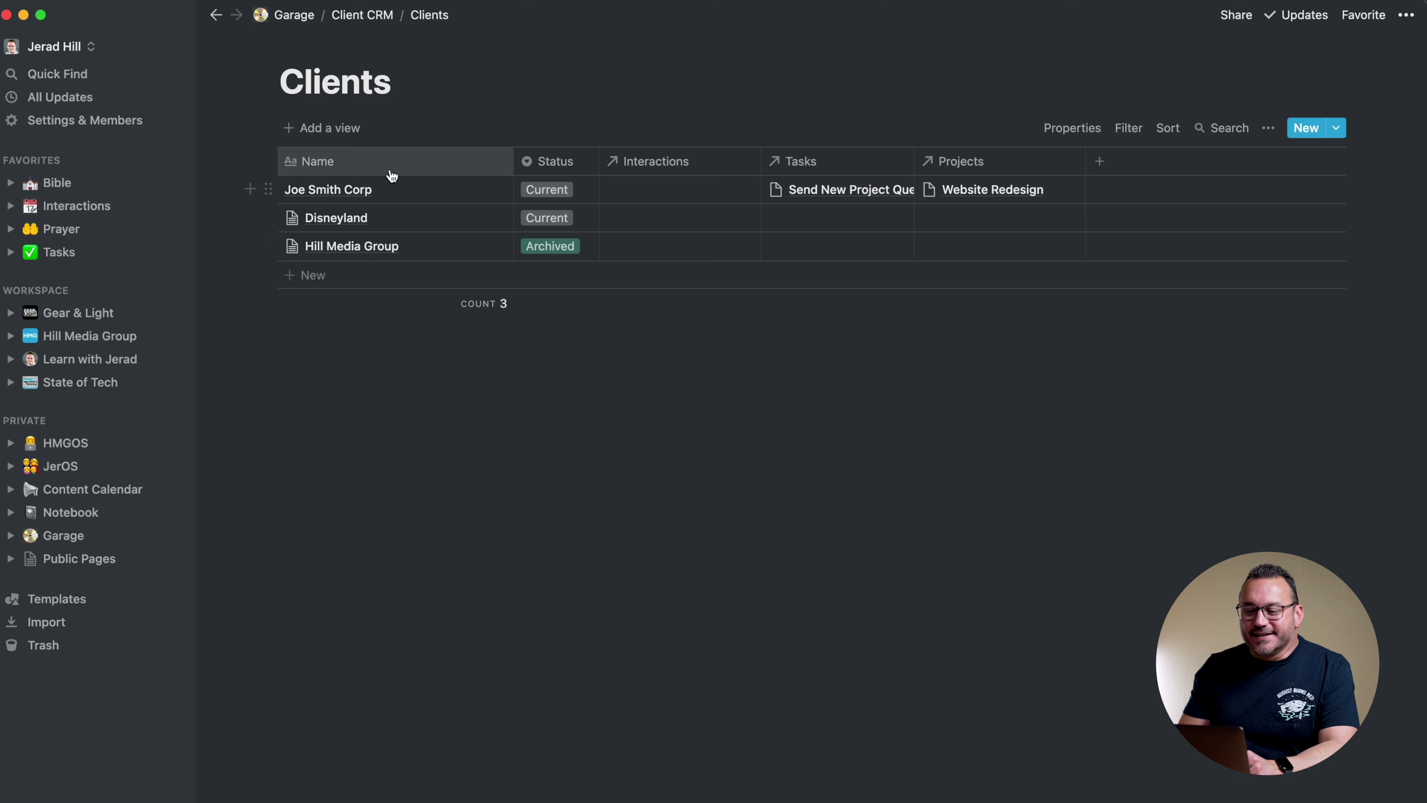
Link the Joe Called About Project Status interaction to Joe Smith Corp and Website Redesign
click(372, 24)
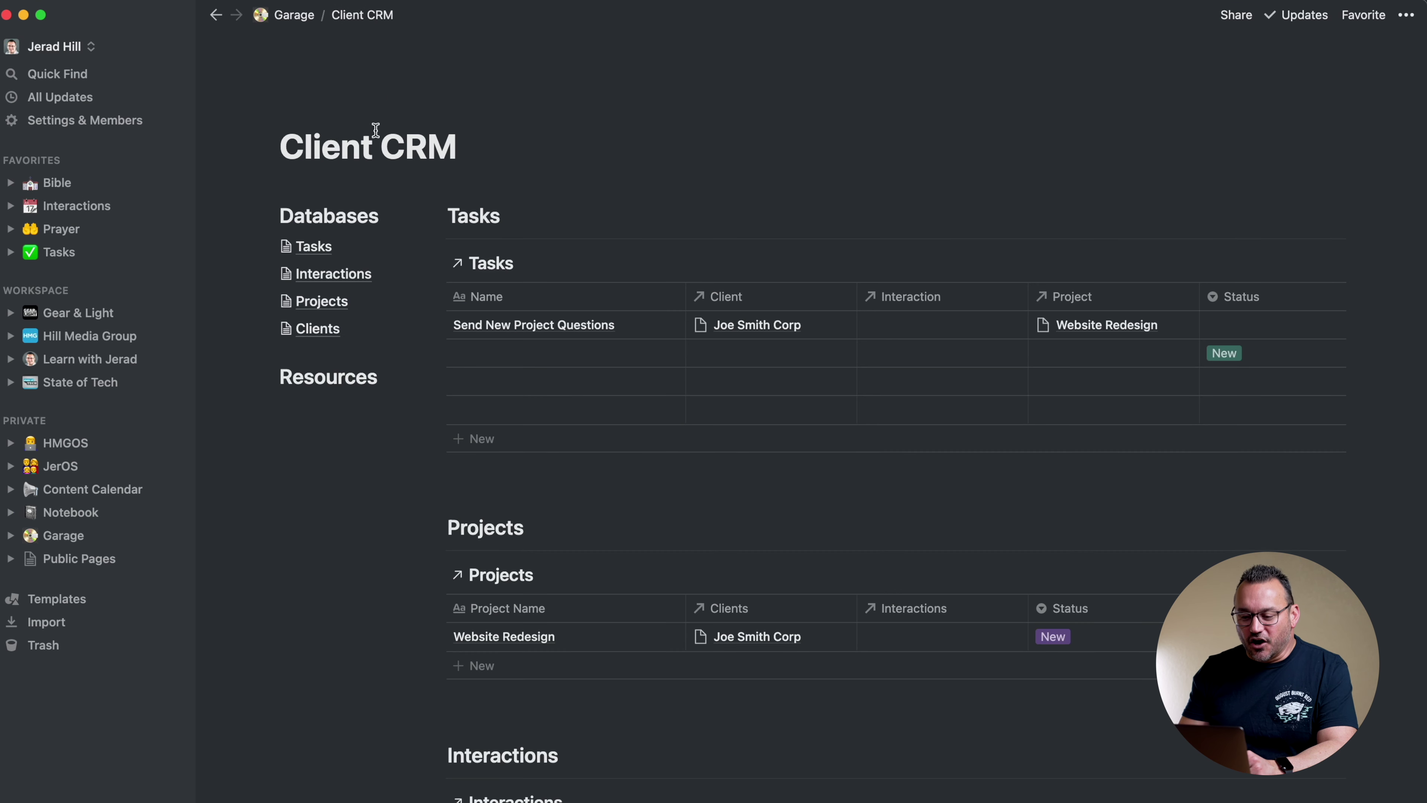
scroll(350, 402, down, 5)
scroll(350, 401, down, 4)
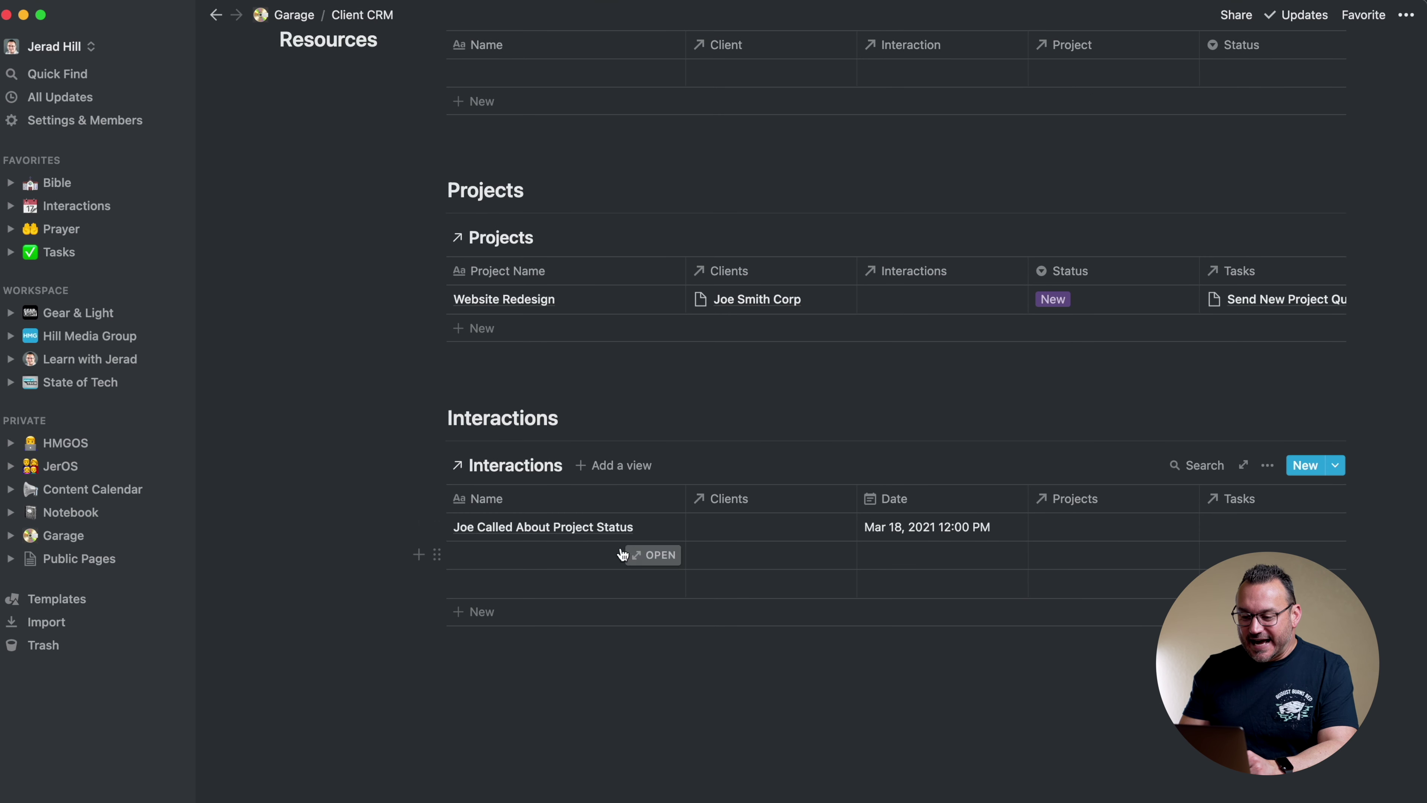
click(649, 527)
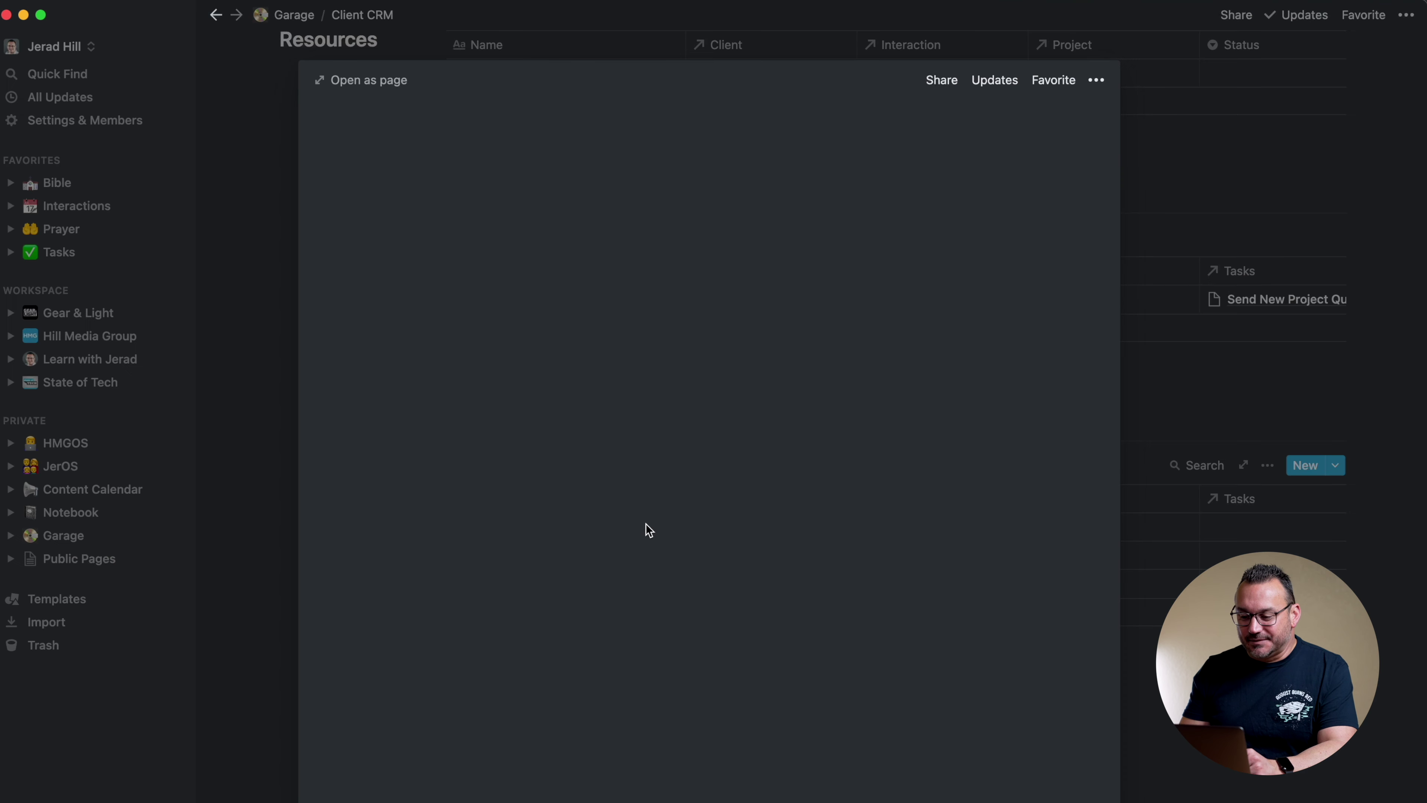
click(573, 222)
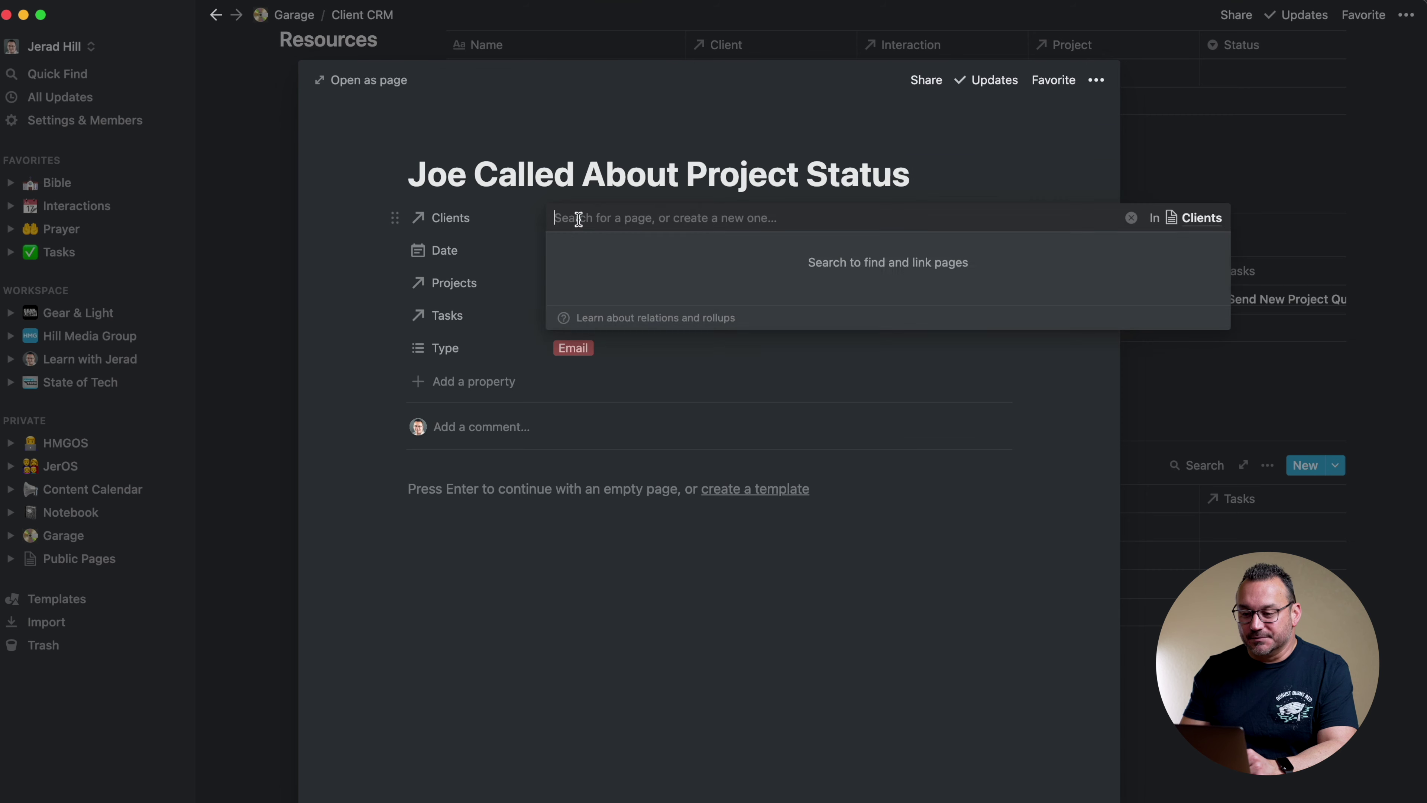
click(399, 419)
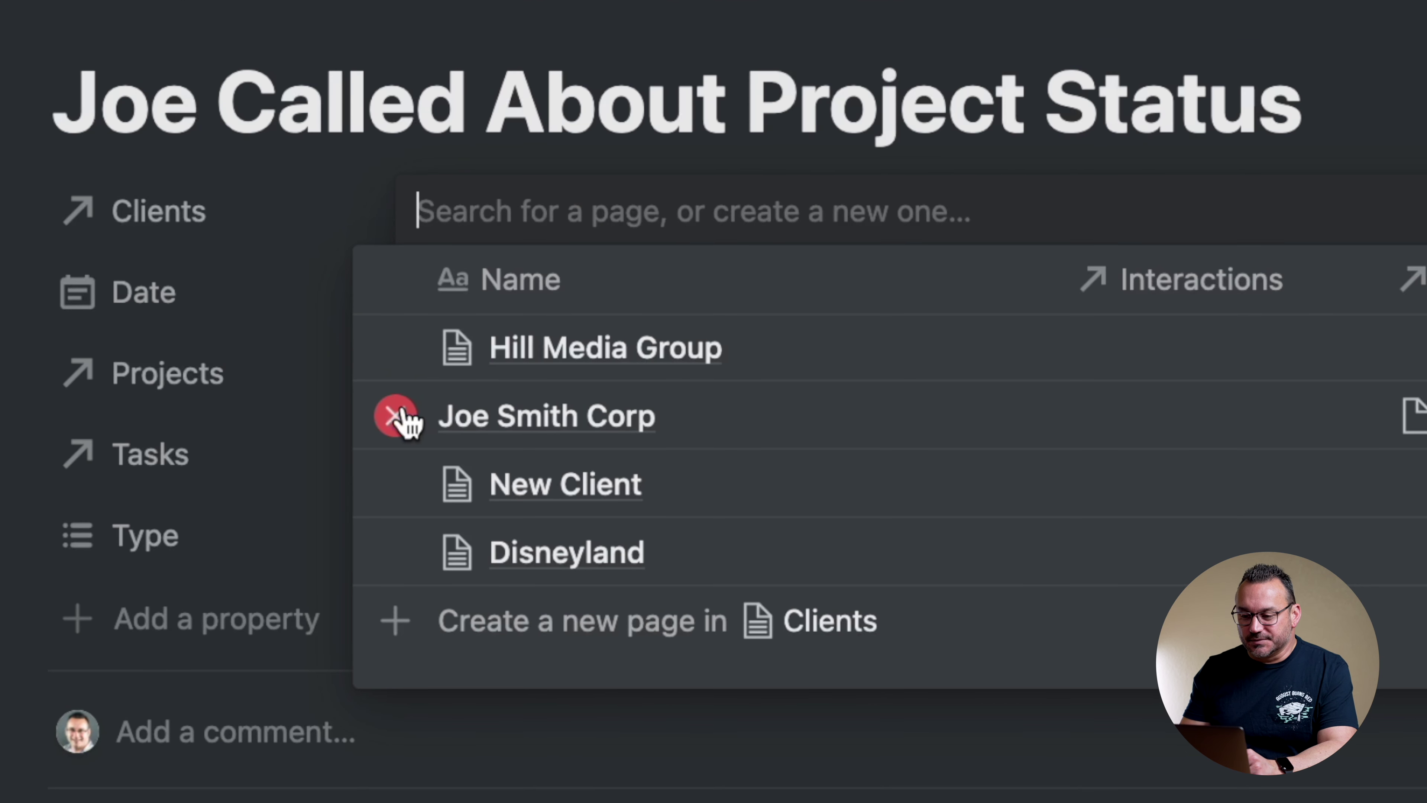
click(6, 447)
click(552, 376)
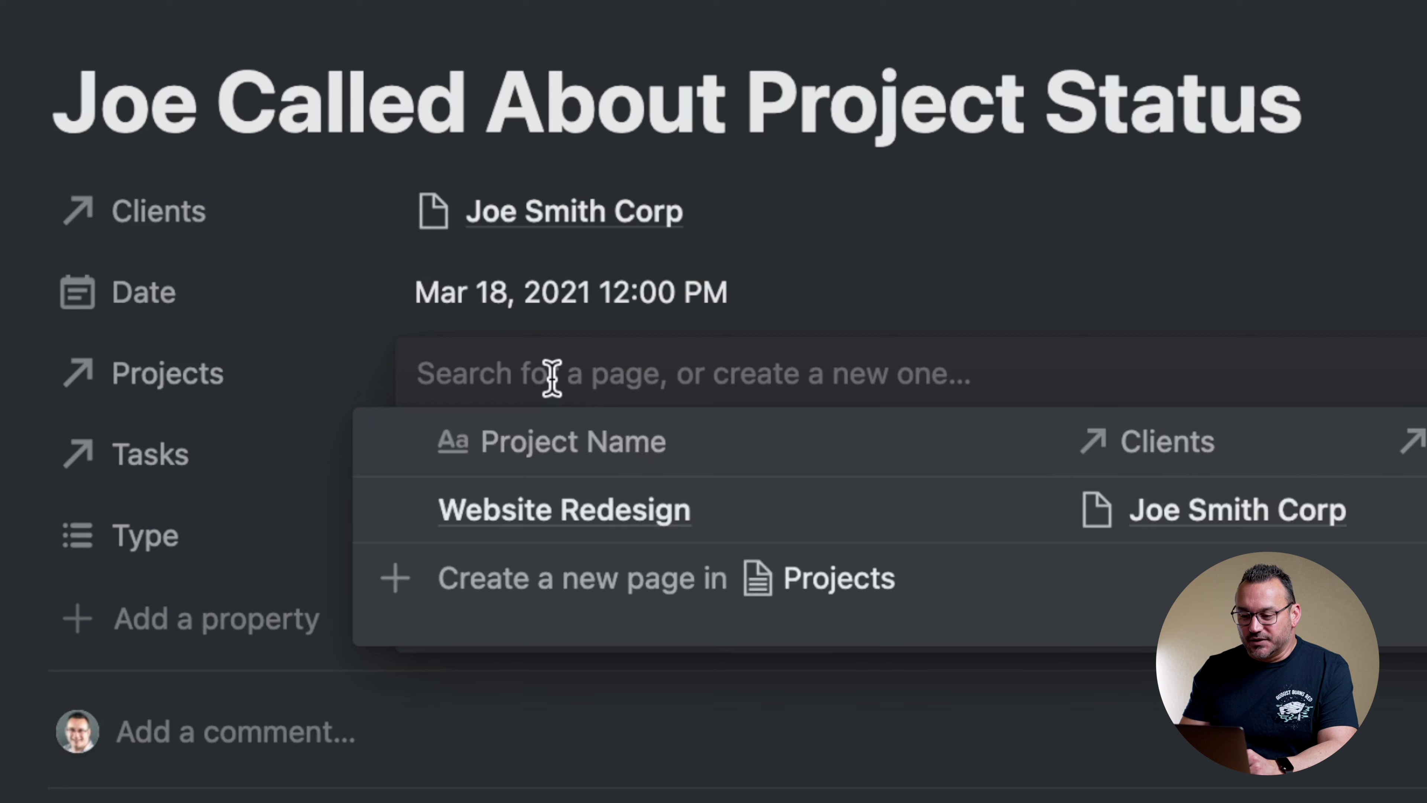
click(478, 517)
click(5, 417)
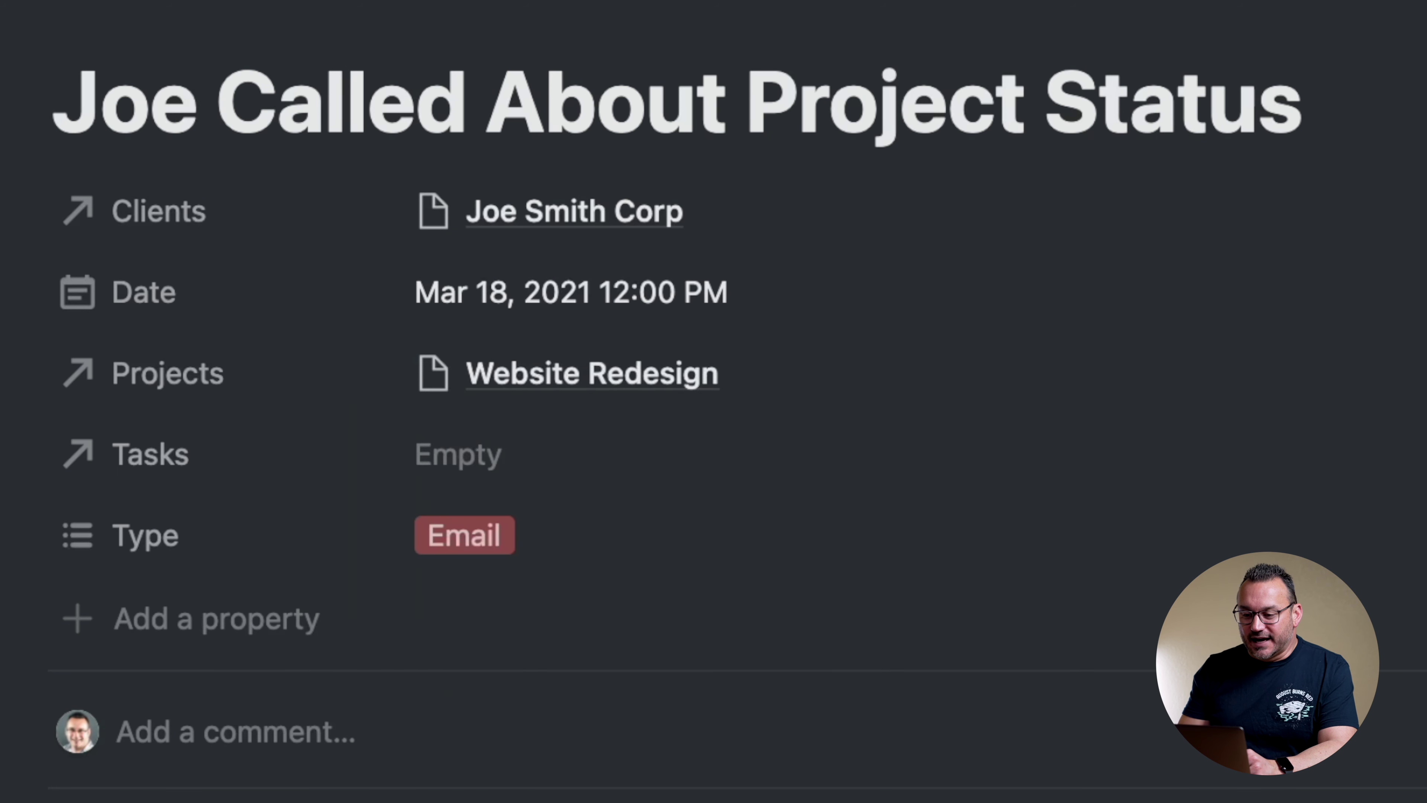
Create a linked Questions about SEO task for the interaction, then open the Interactions database
click(493, 453)
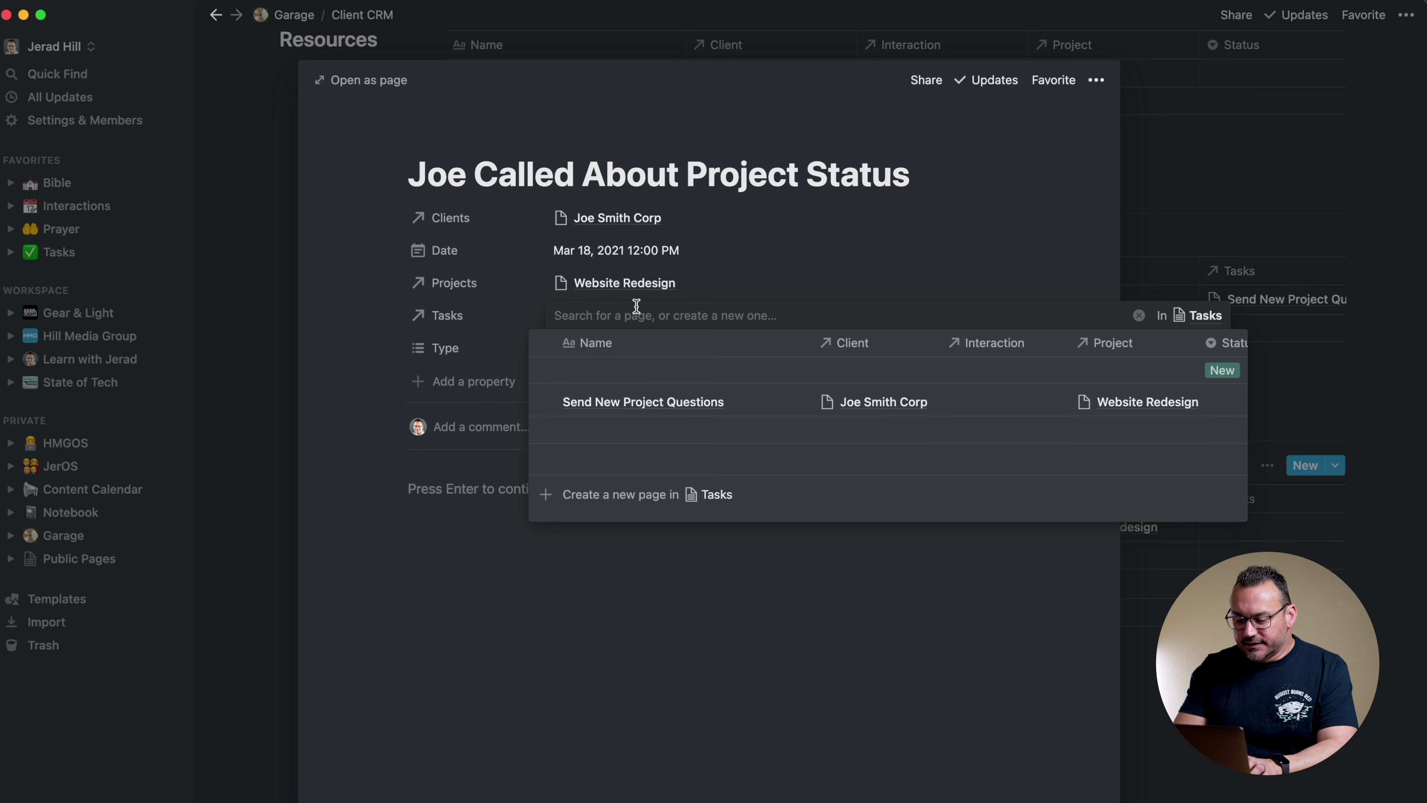
text(Questions about SEO)
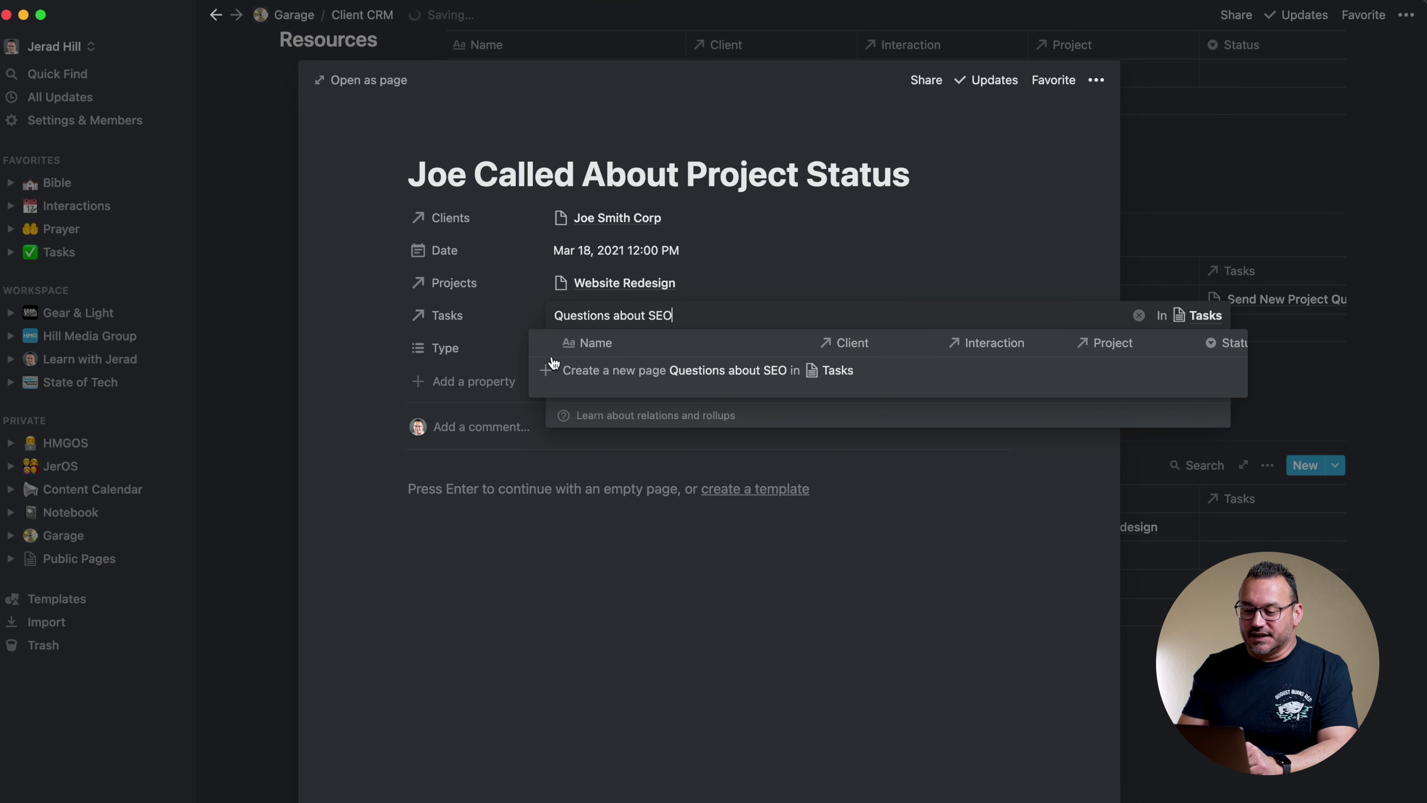
click(546, 371)
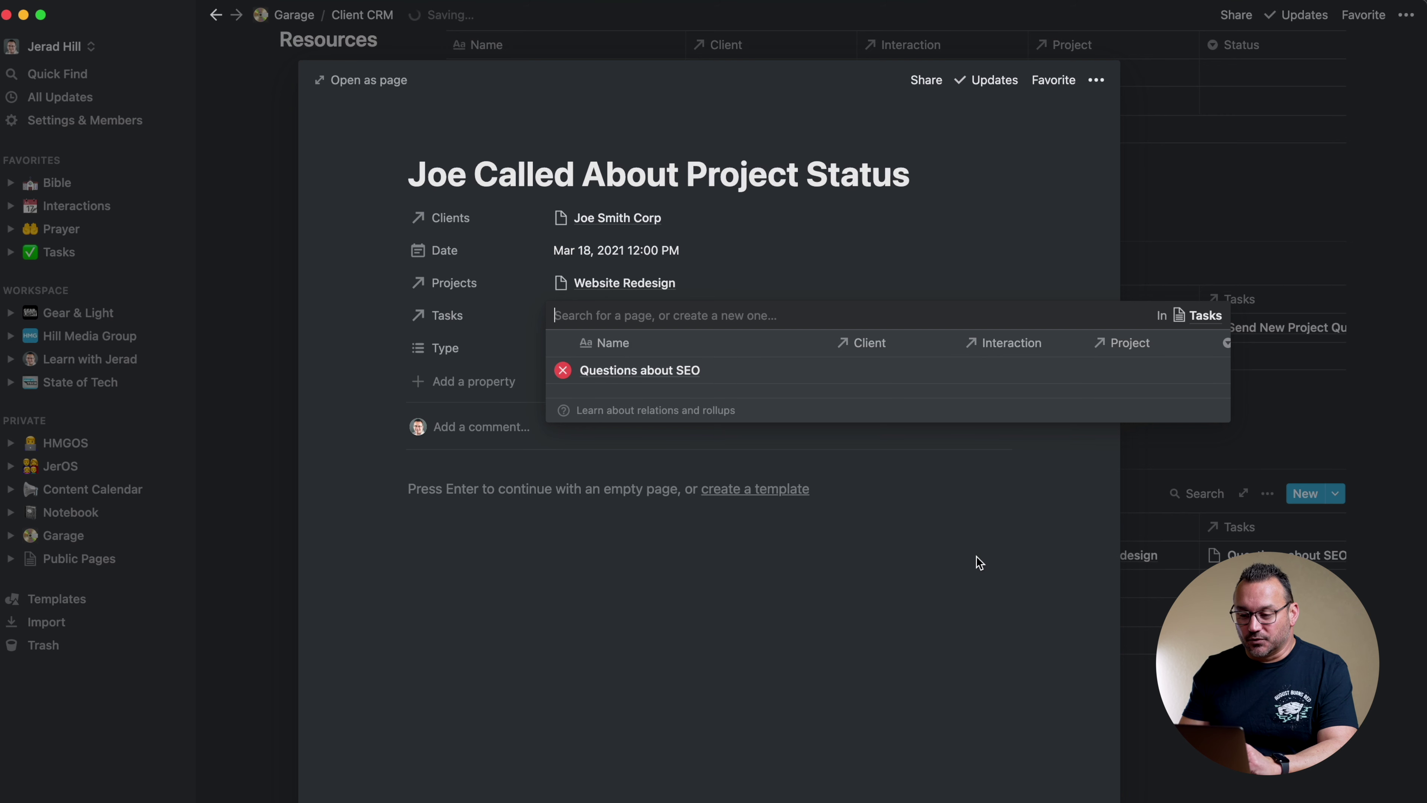
key(Escape)
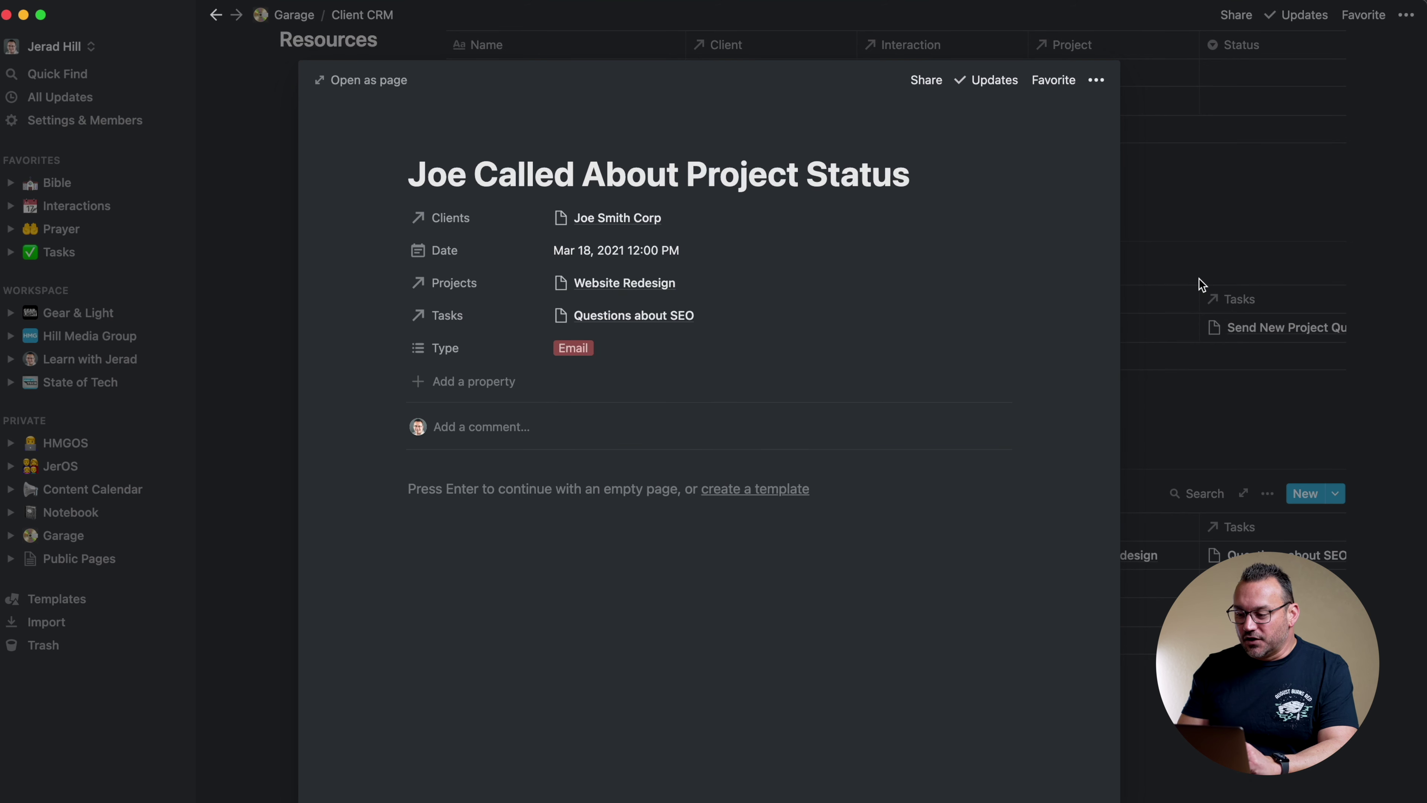
click(1203, 281)
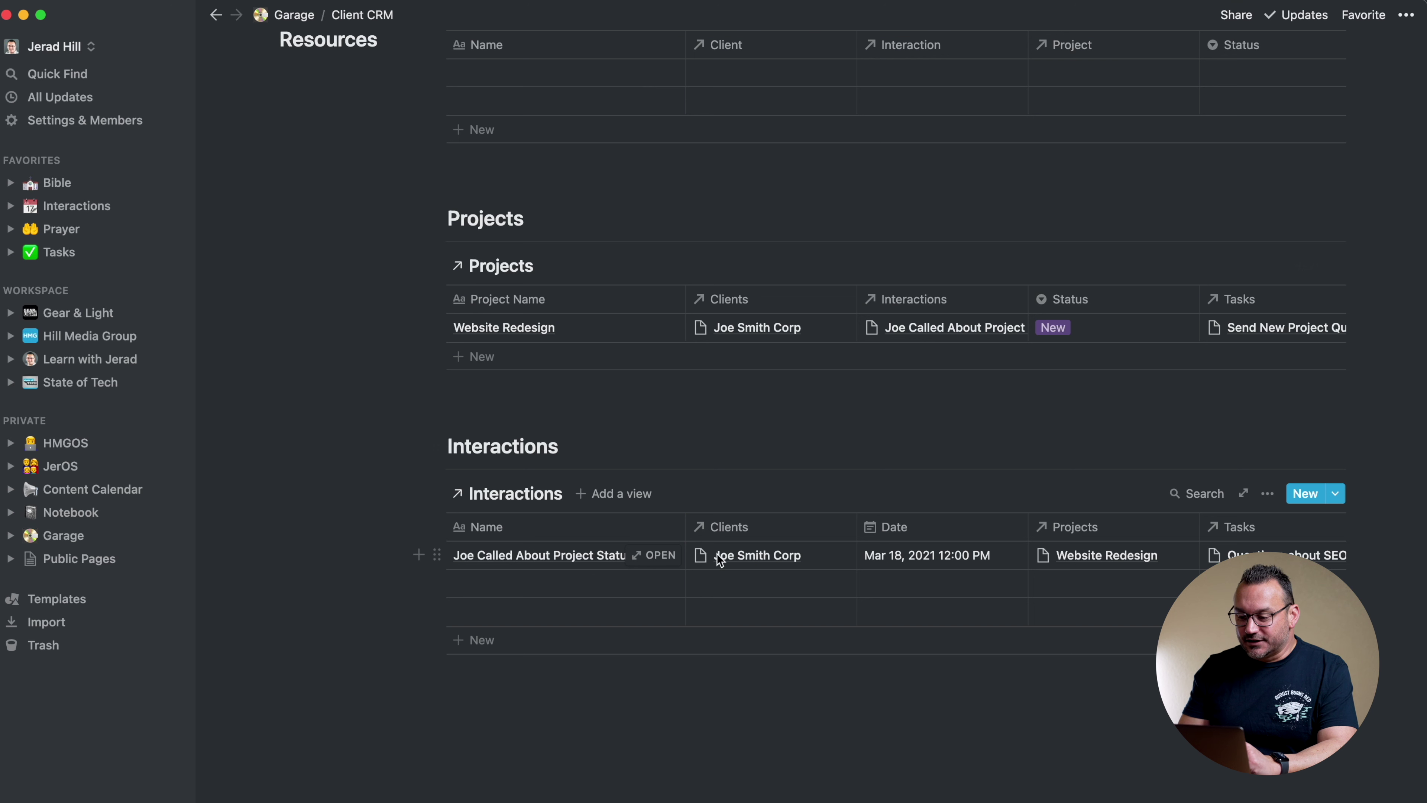
scroll(599, 415, up, 10)
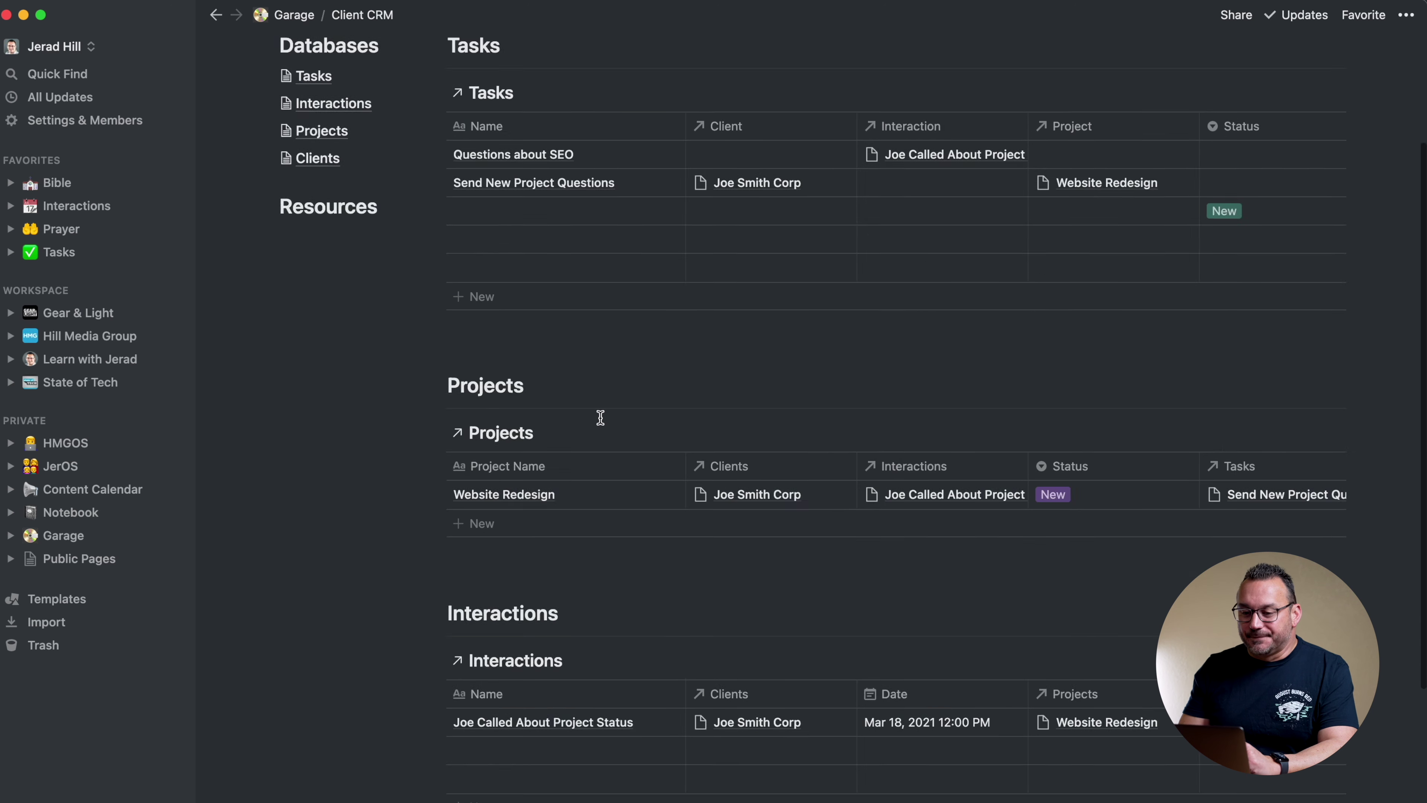
click(322, 271)
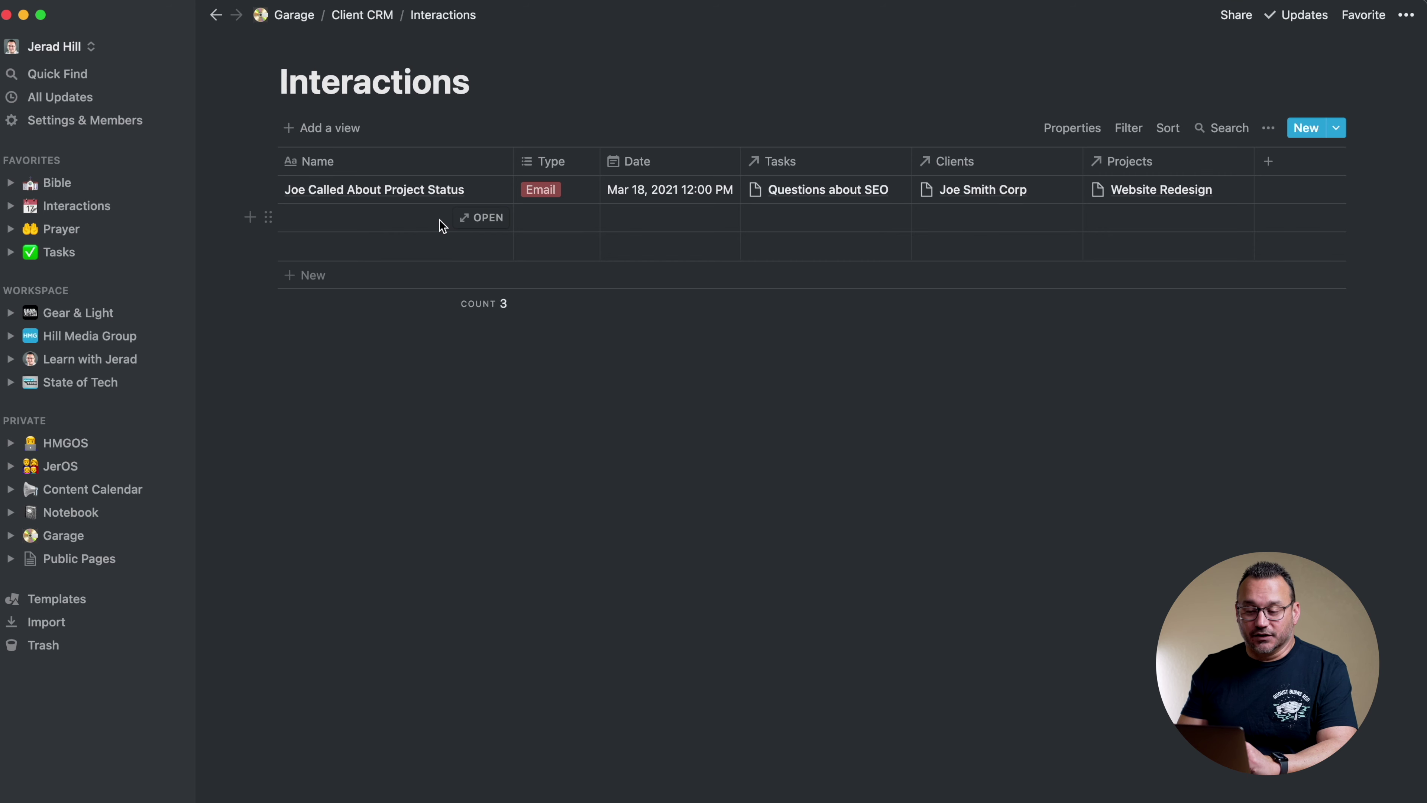
Add a Calendar-type view named Calendar and drag it above Default view
click(320, 130)
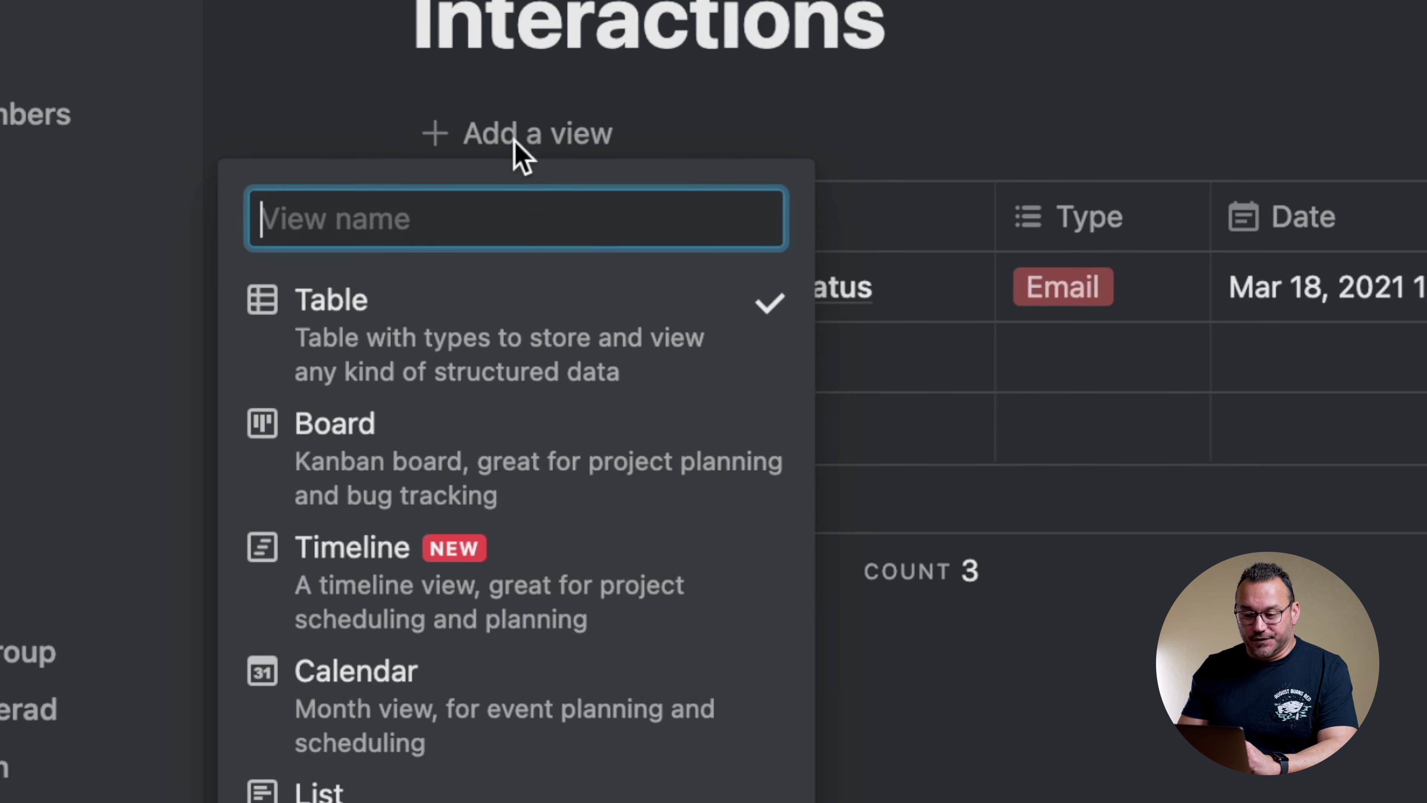
text(Calendar)
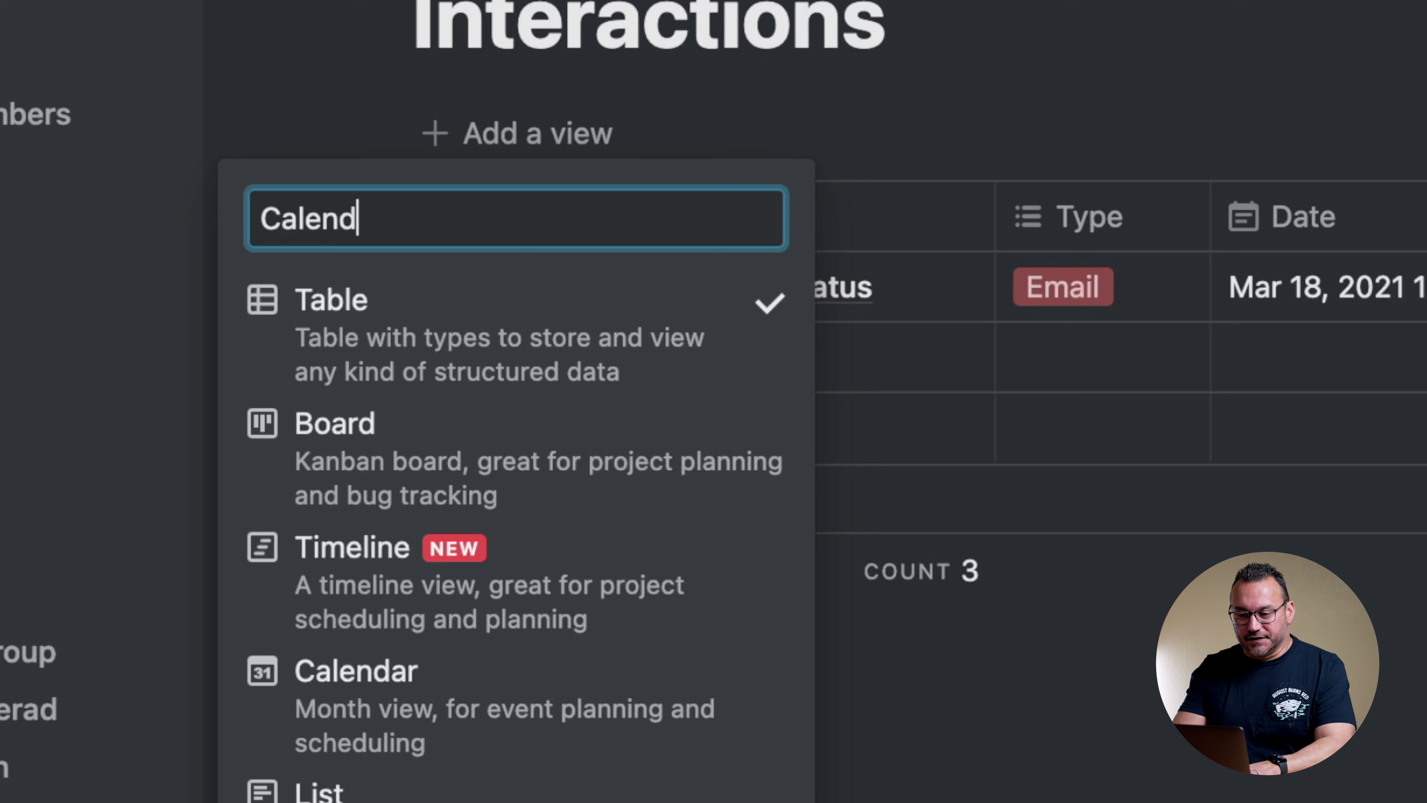
click(449, 694)
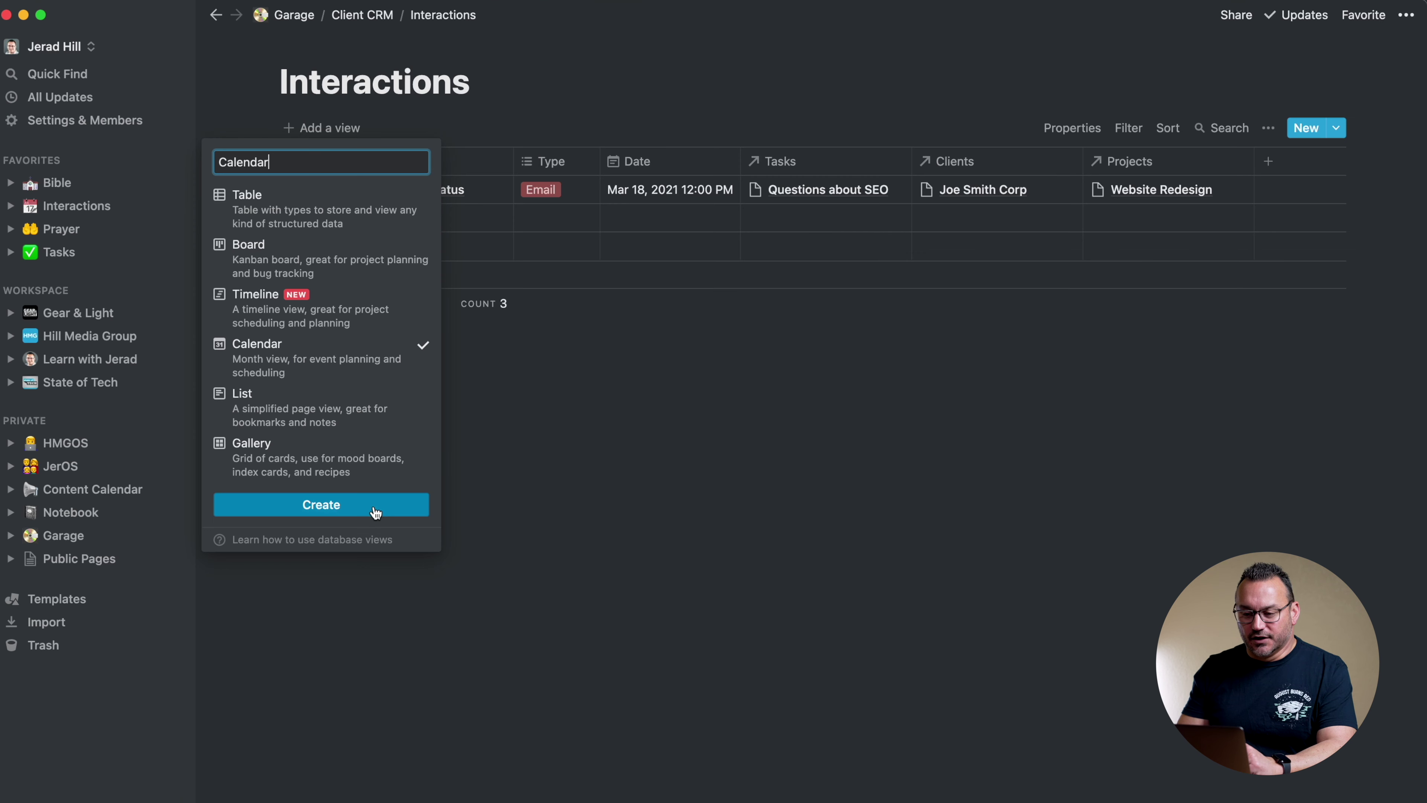
key(Return)
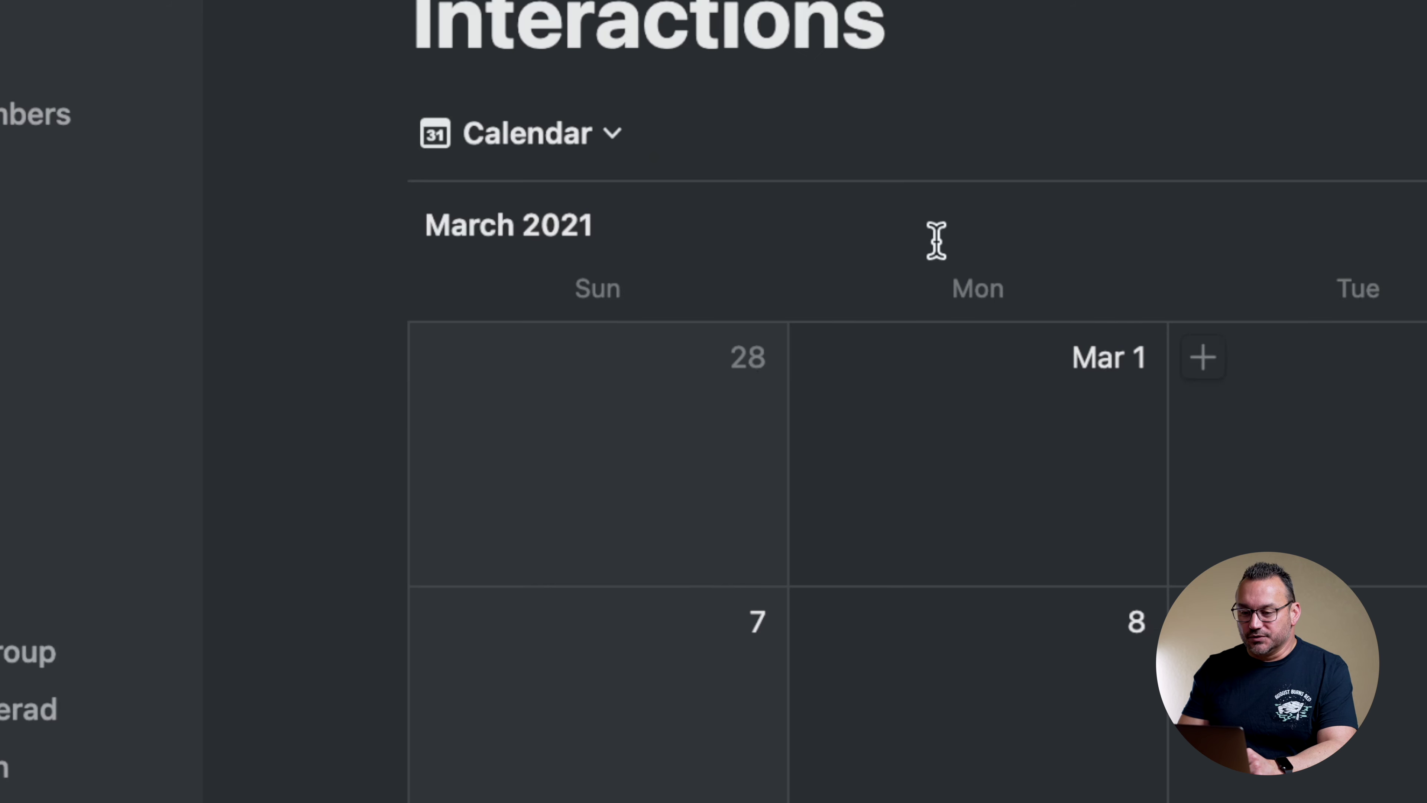
click(360, 128)
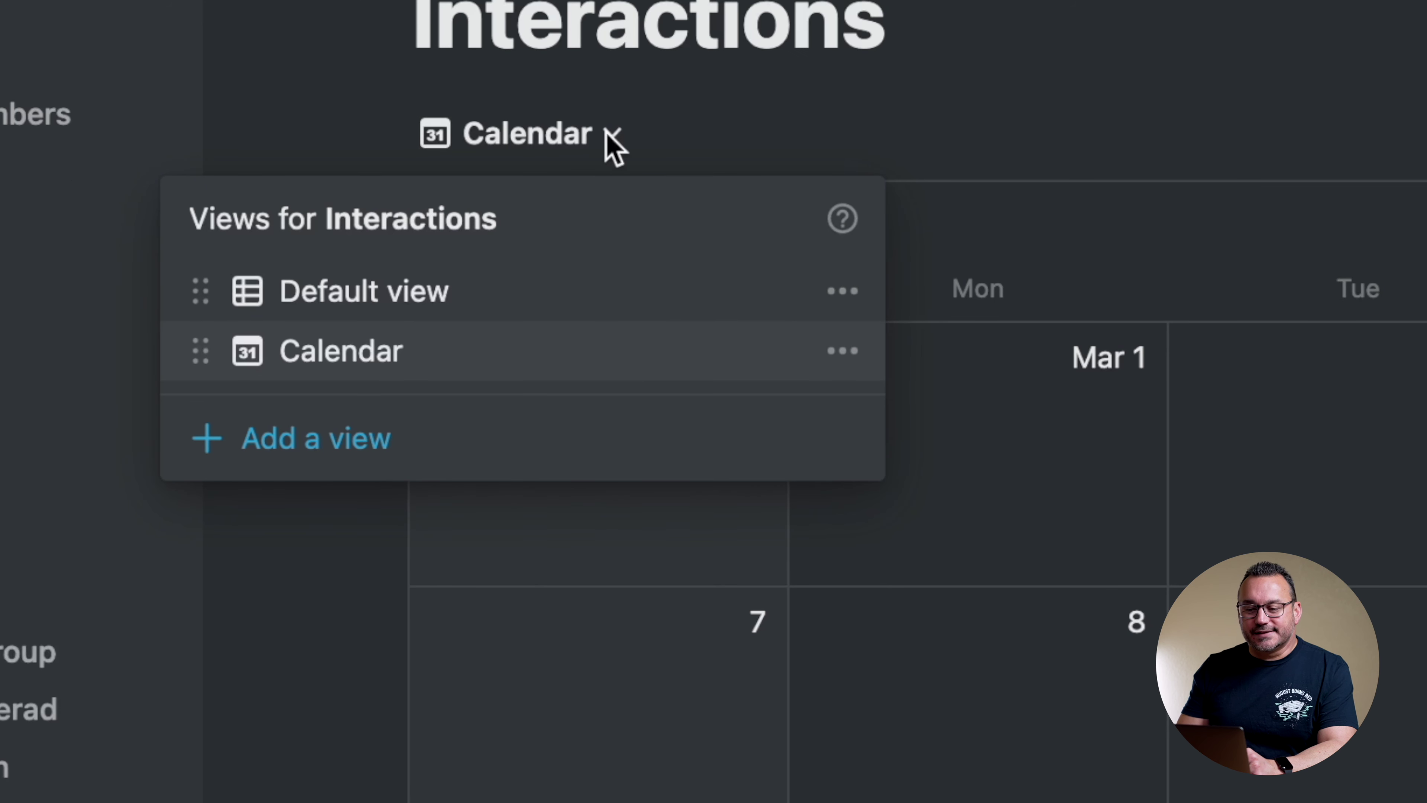
drag(202, 350, 207, 275)
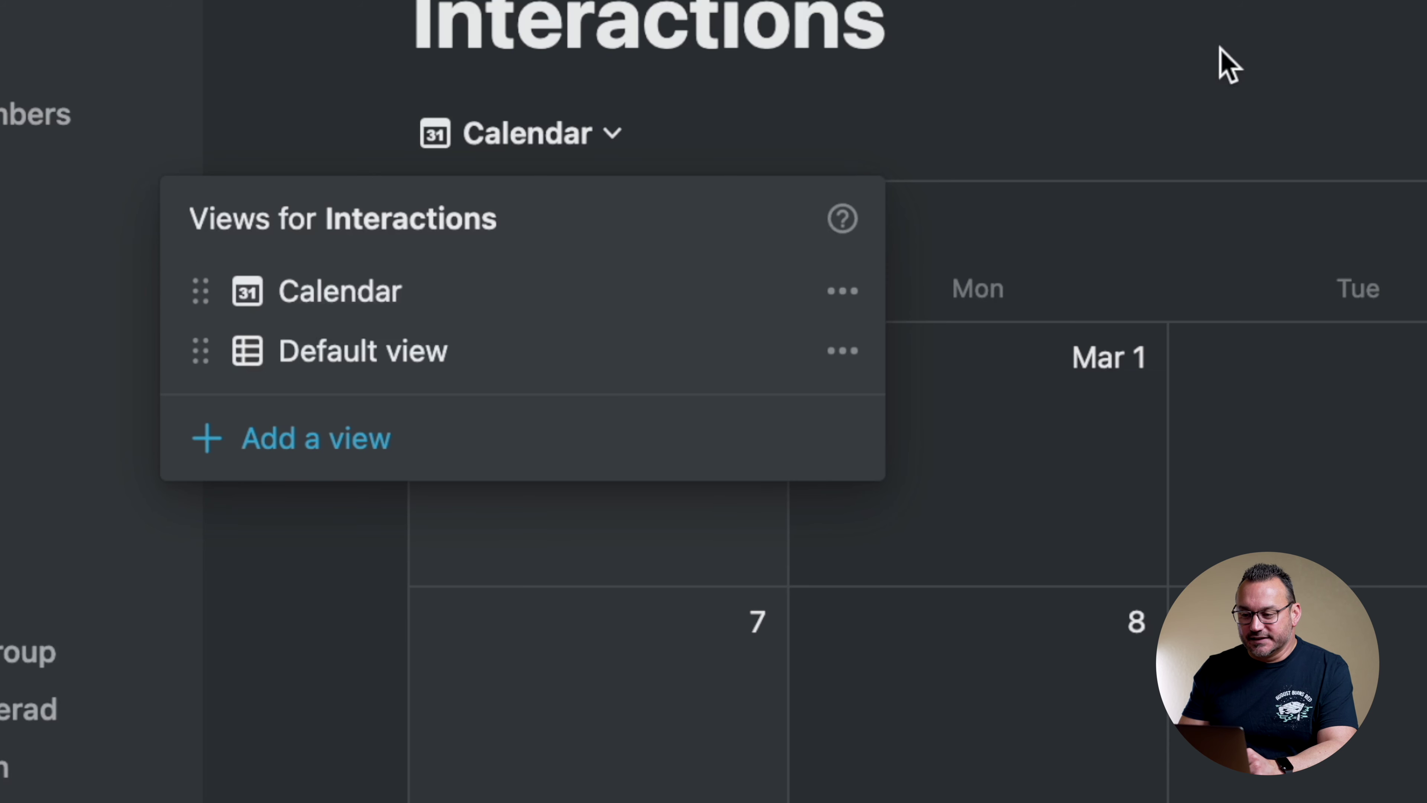
click(1214, 62)
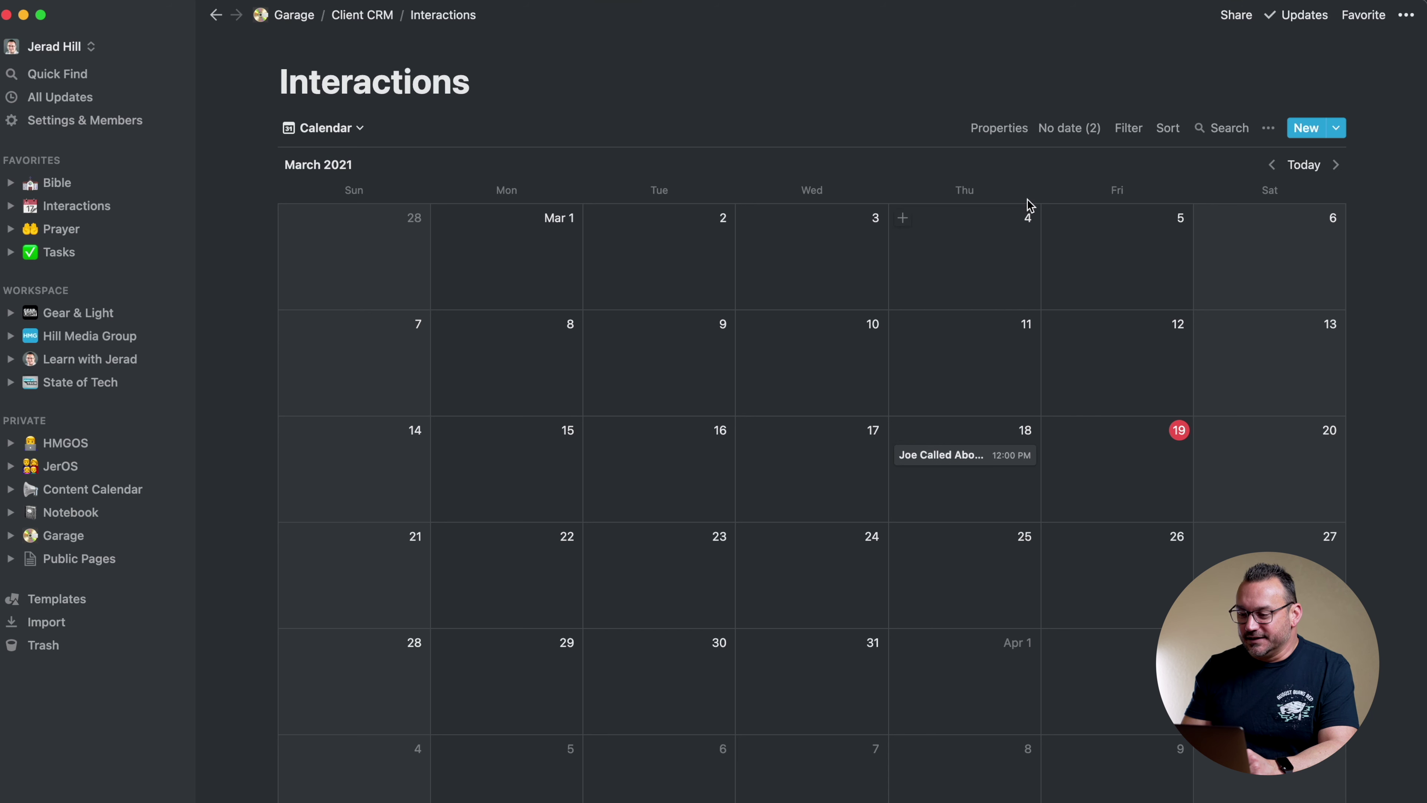
Turn on Clients, Projects and Type card properties, then open the Mar 18 interaction
click(1005, 129)
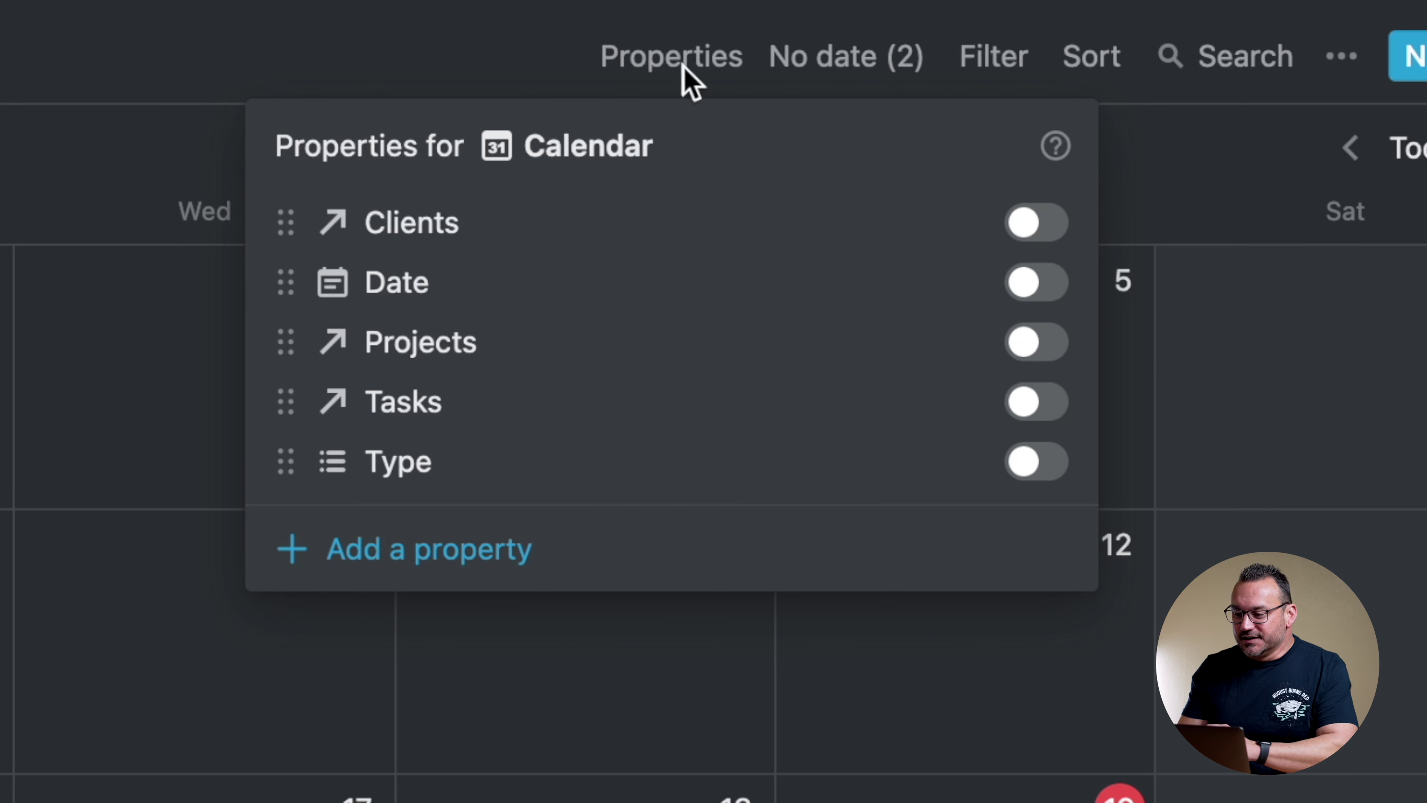
click(1044, 226)
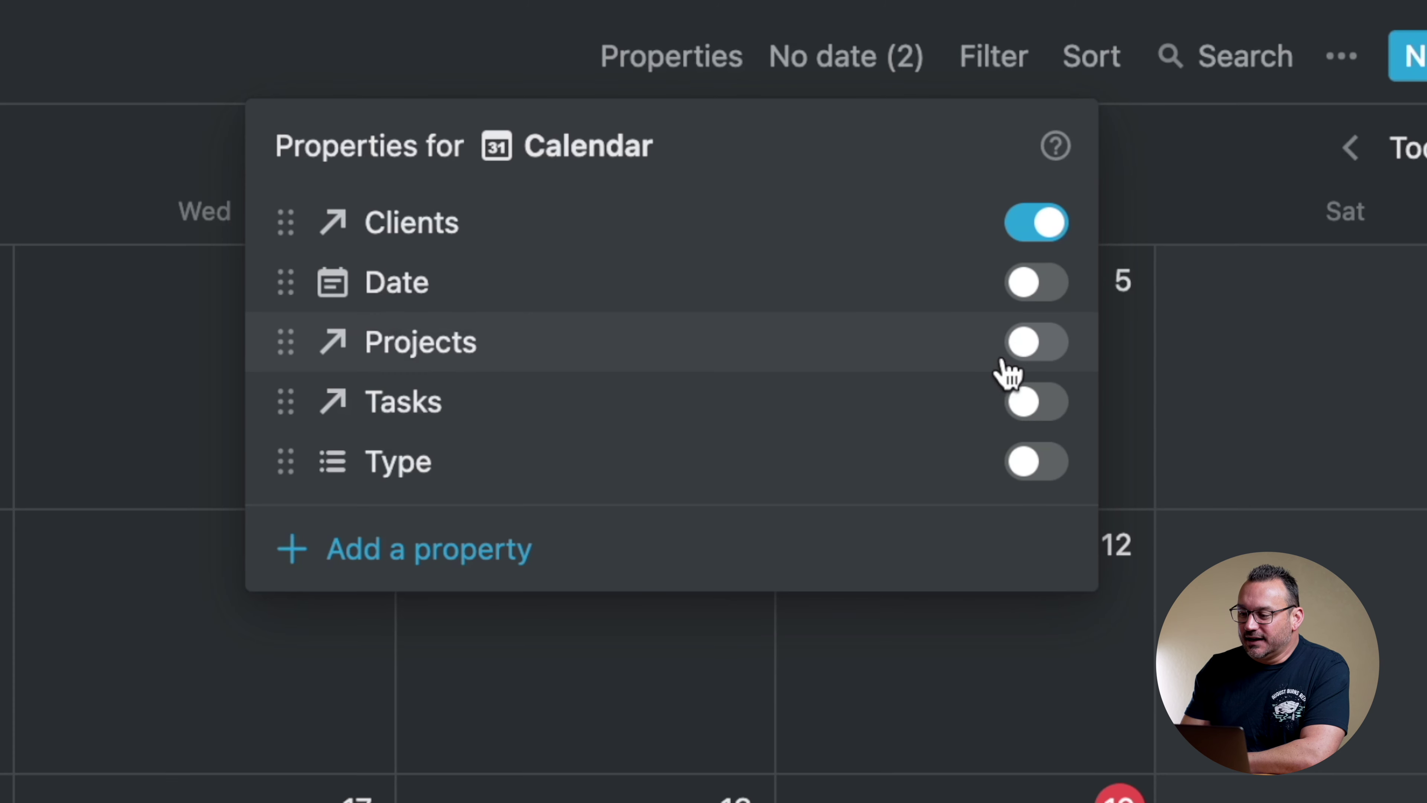
click(1042, 355)
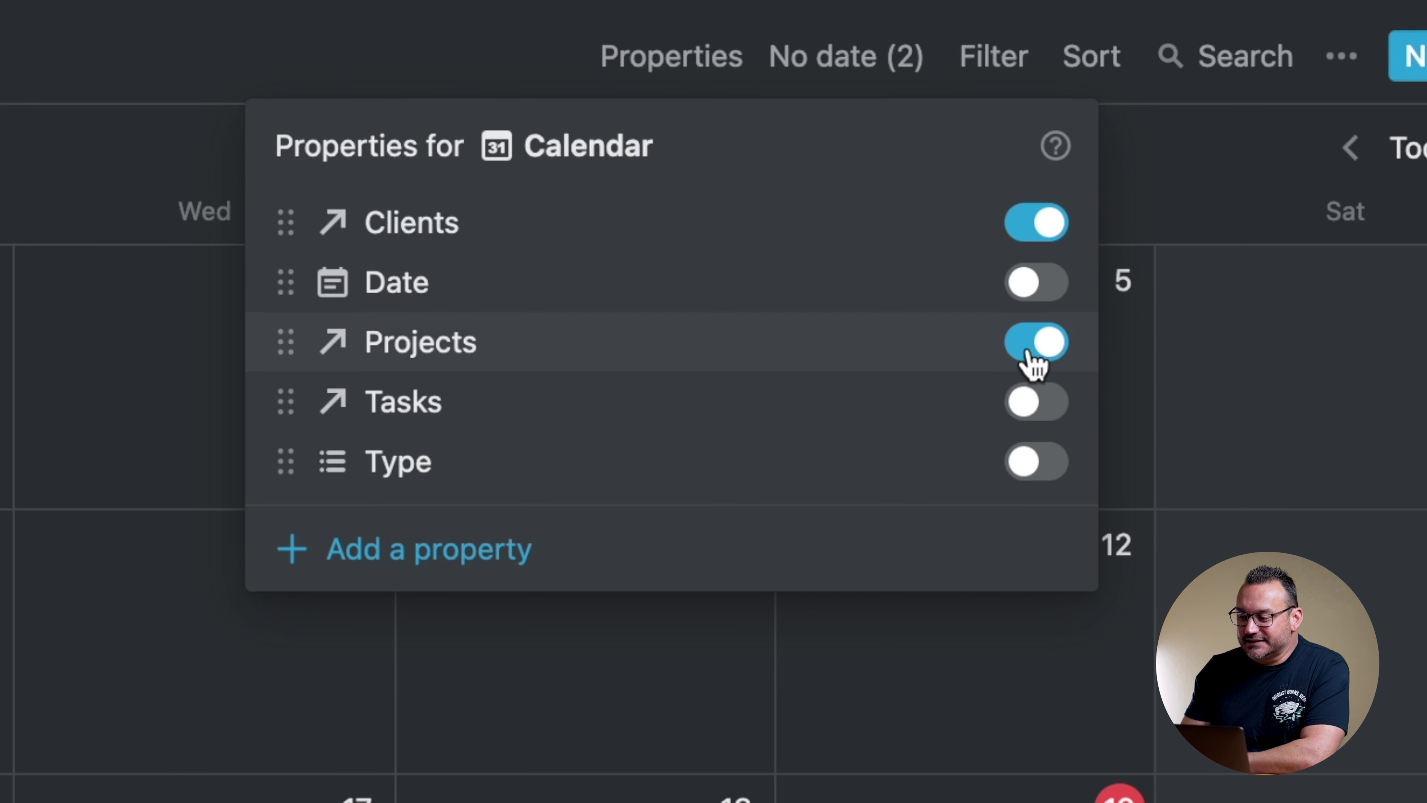
click(1038, 469)
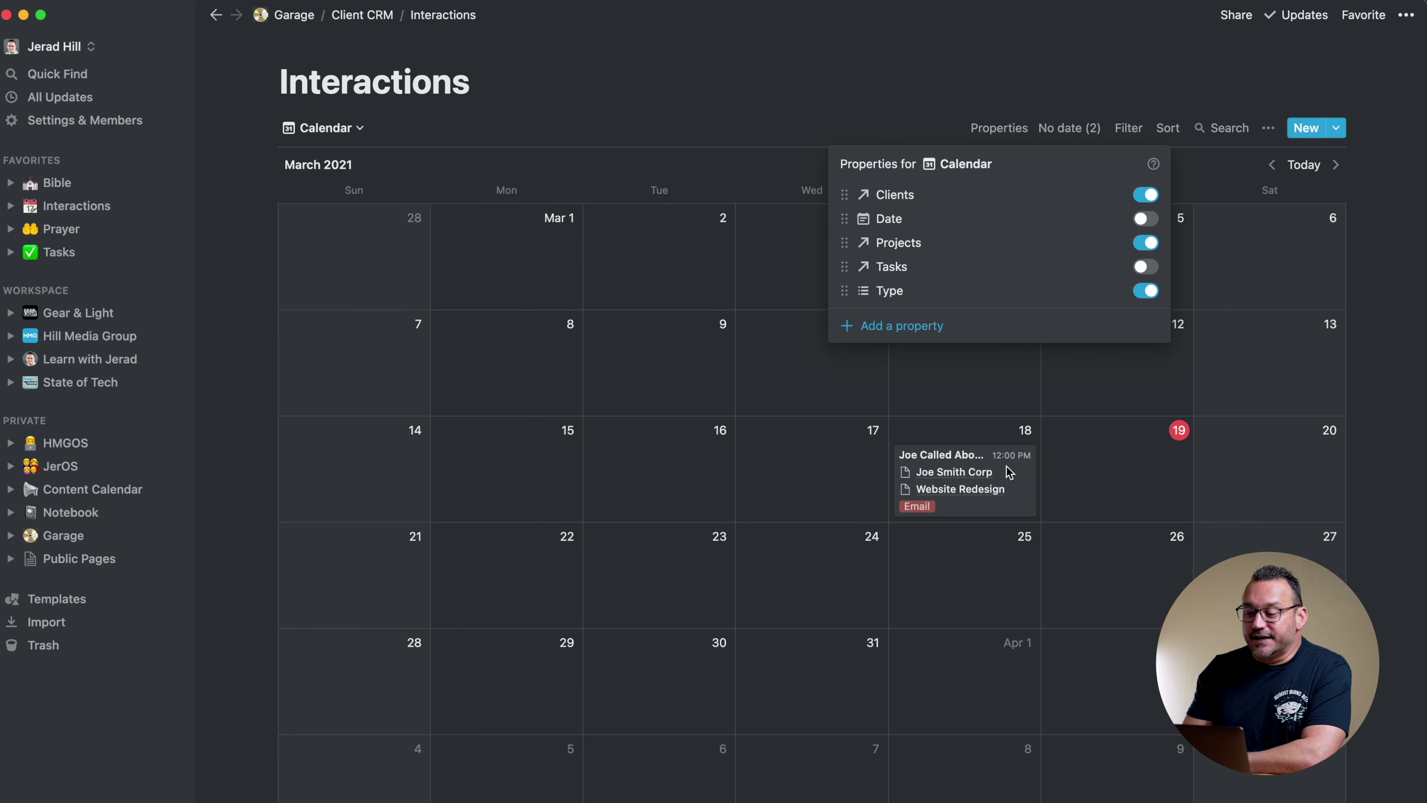
click(1007, 466)
click(1015, 467)
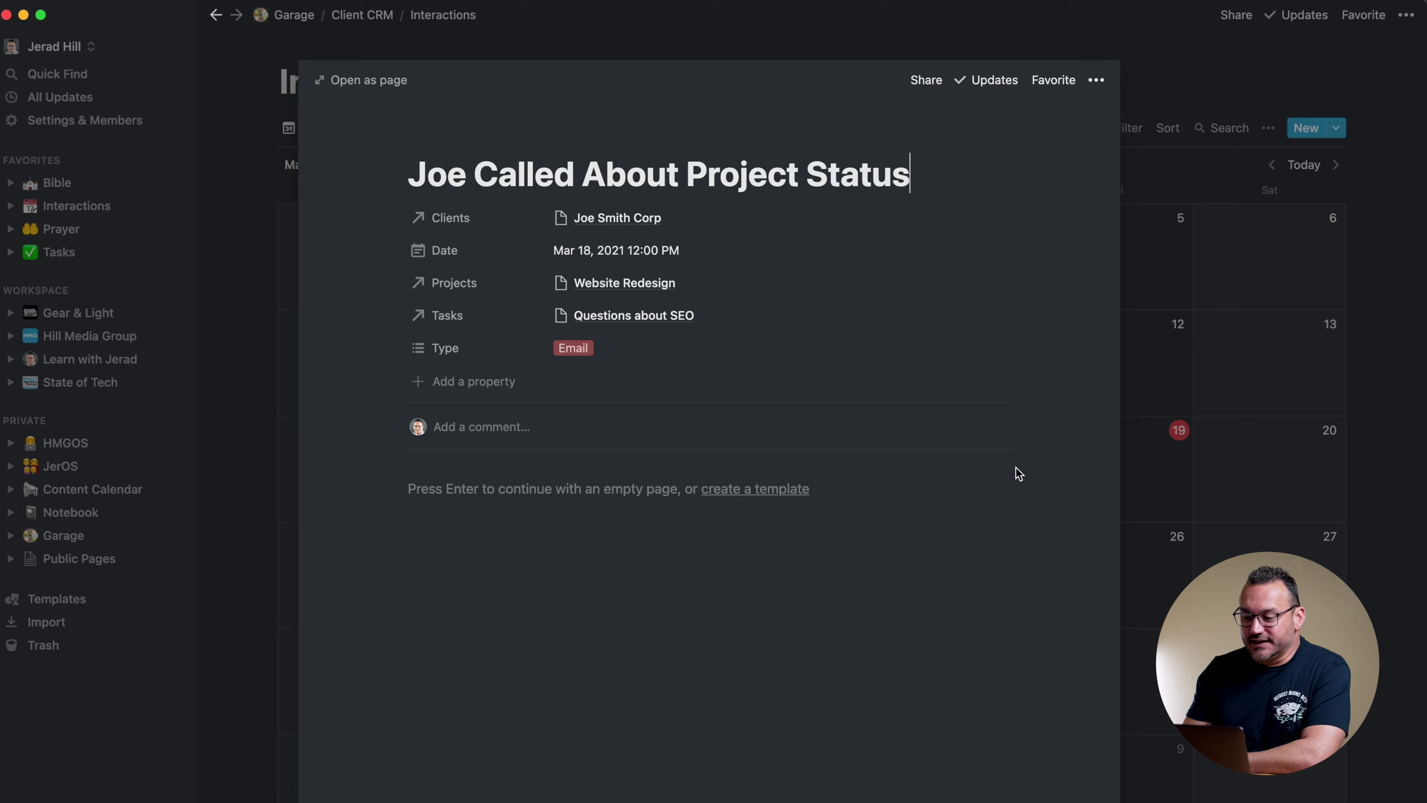
Retag the Mar 18 interaction as Call instead of Email and close it back to the calendar
click(607, 359)
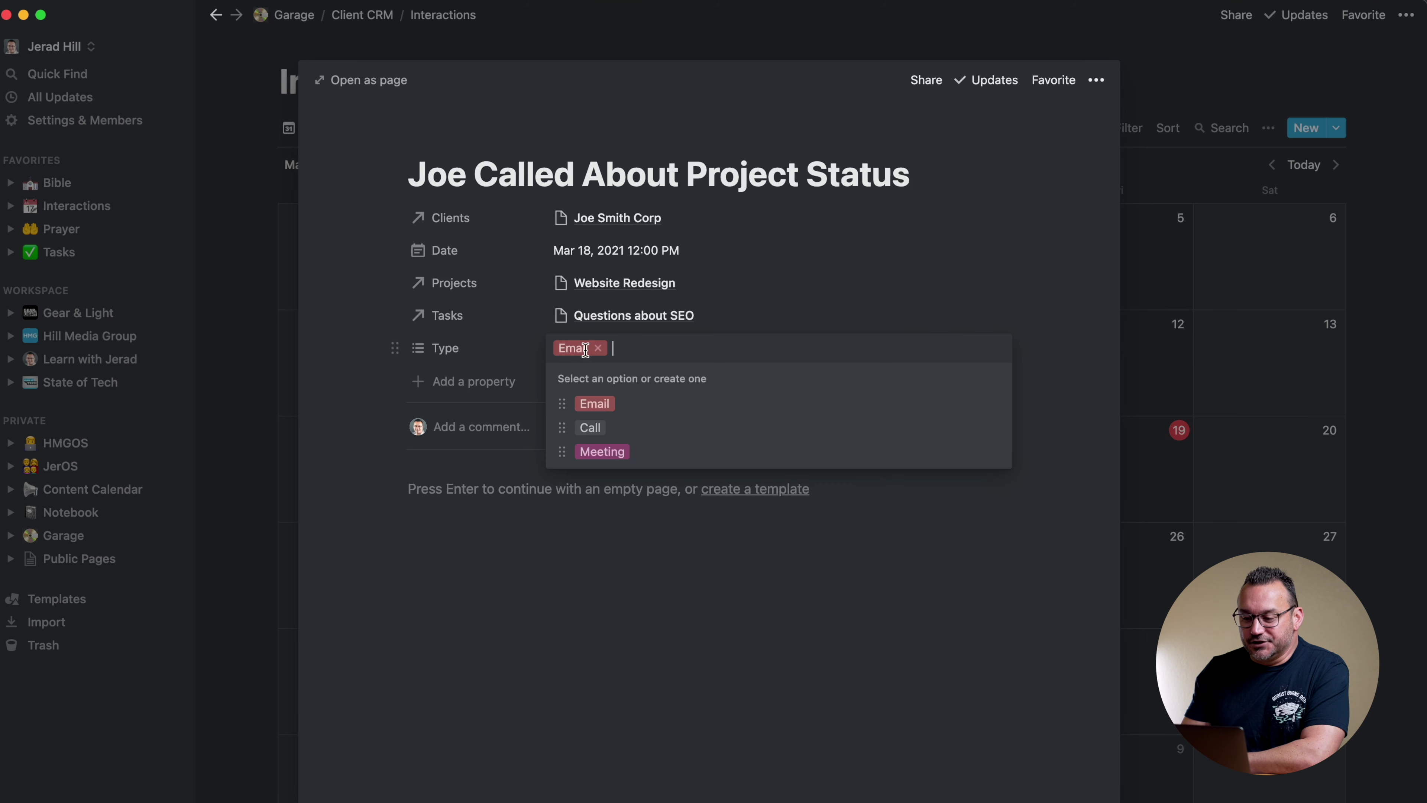
click(589, 428)
click(598, 348)
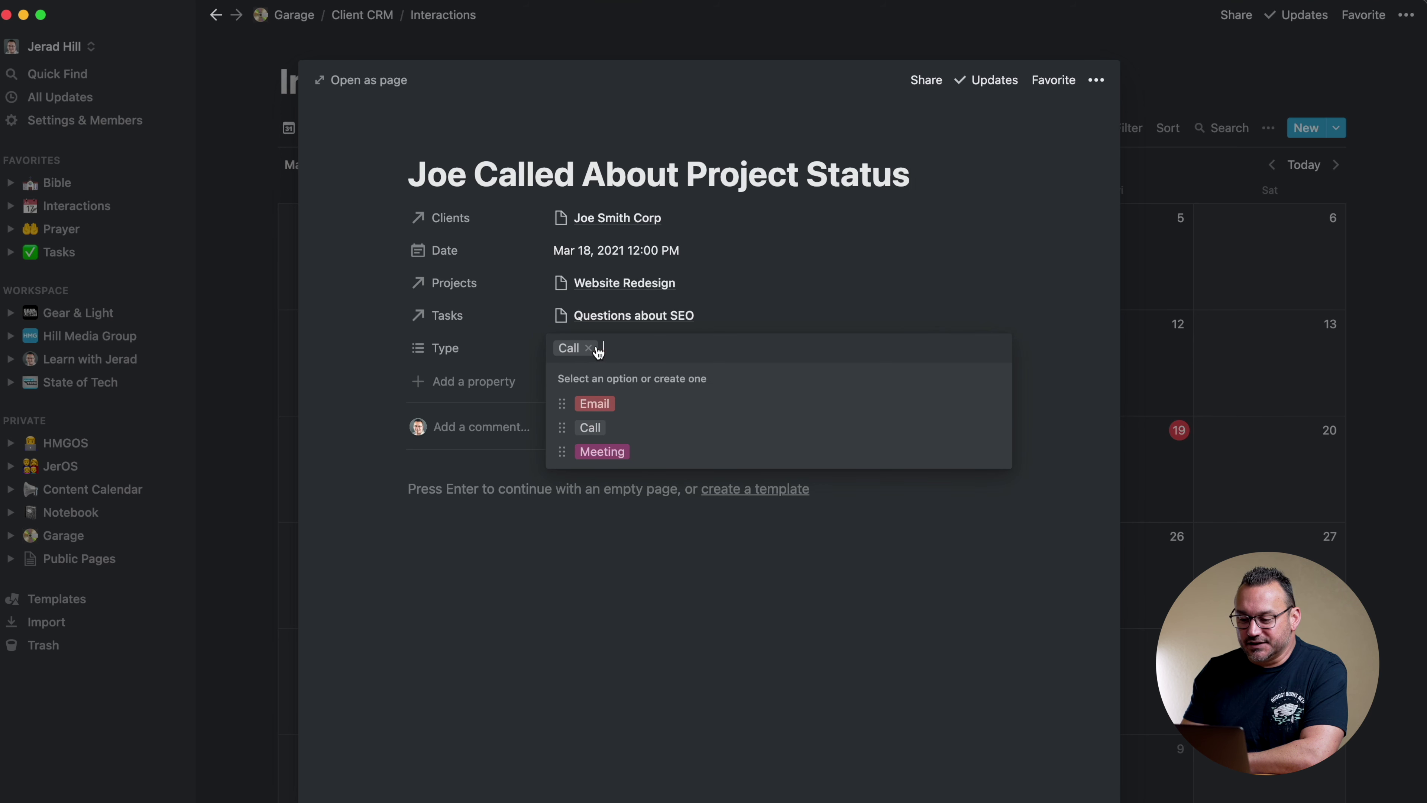
click(848, 260)
click(1167, 85)
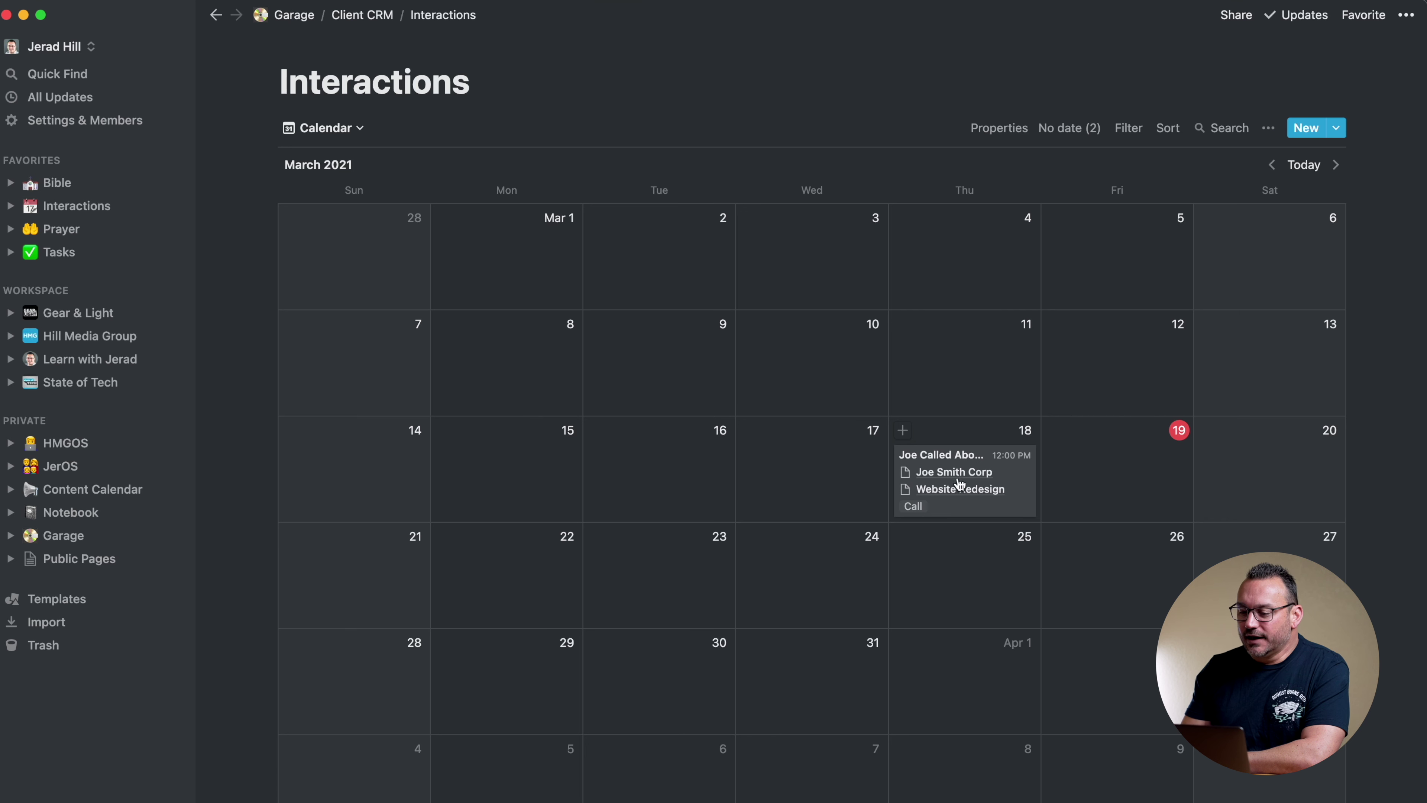
scroll(972, 475, down, 1)
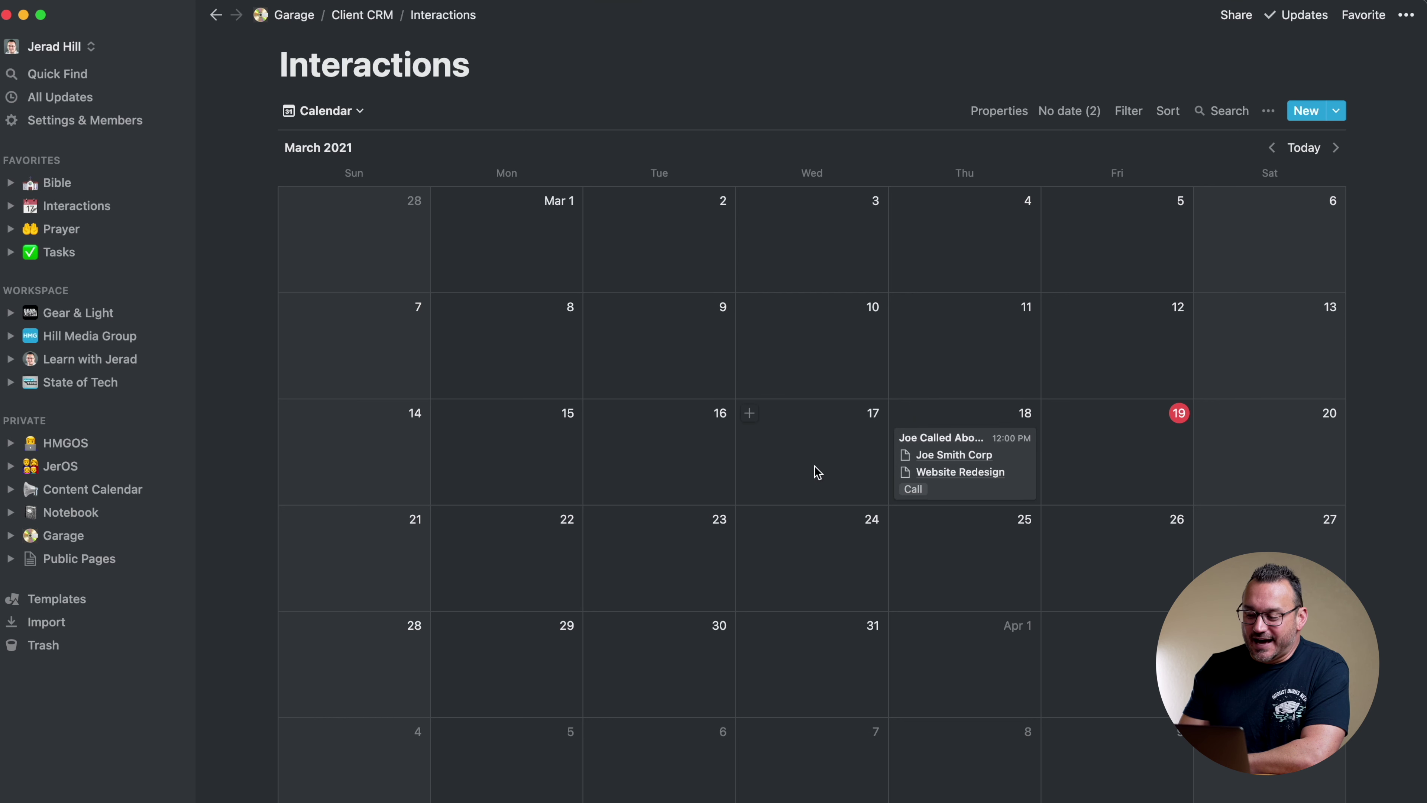
scroll(1044, 450, down, 1)
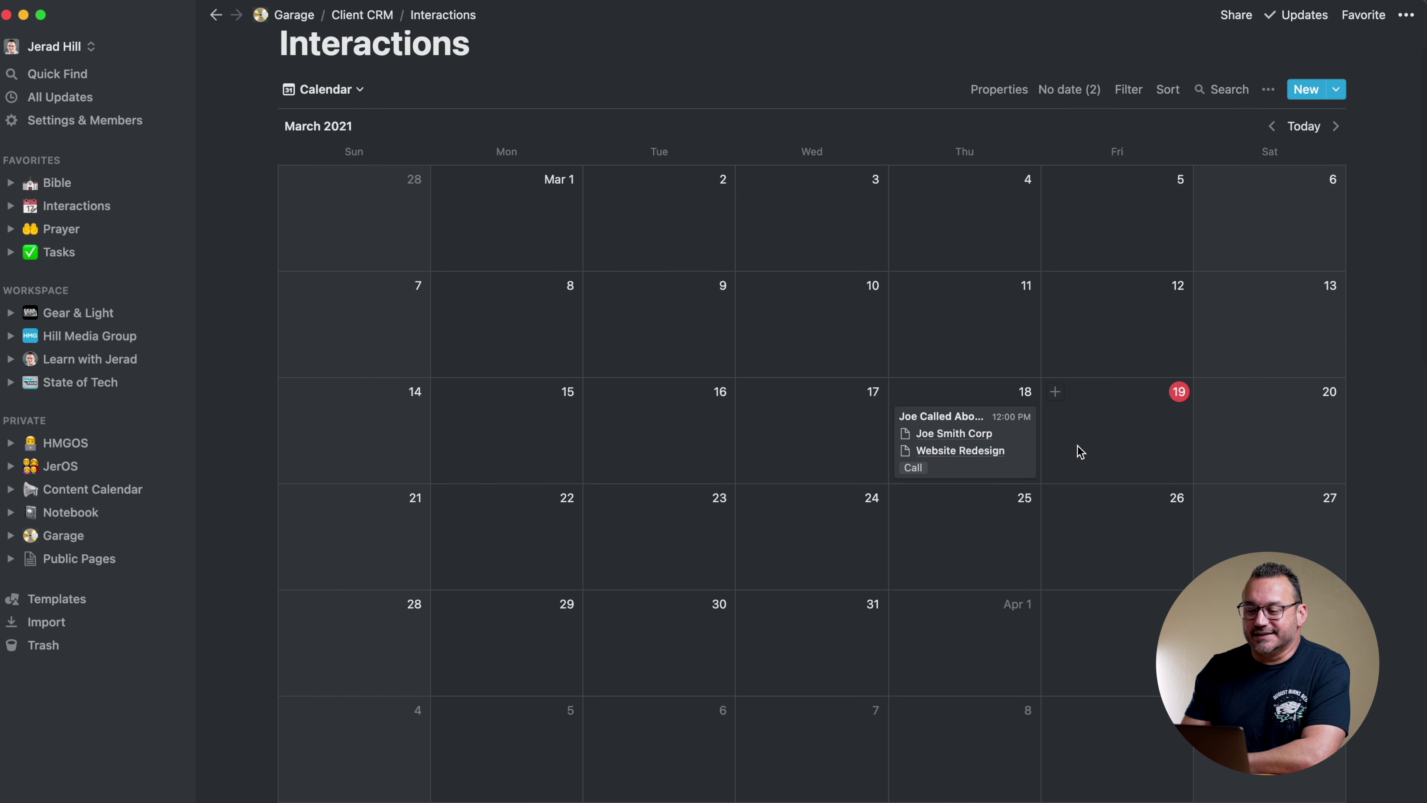
scroll(1076, 452, up, 2)
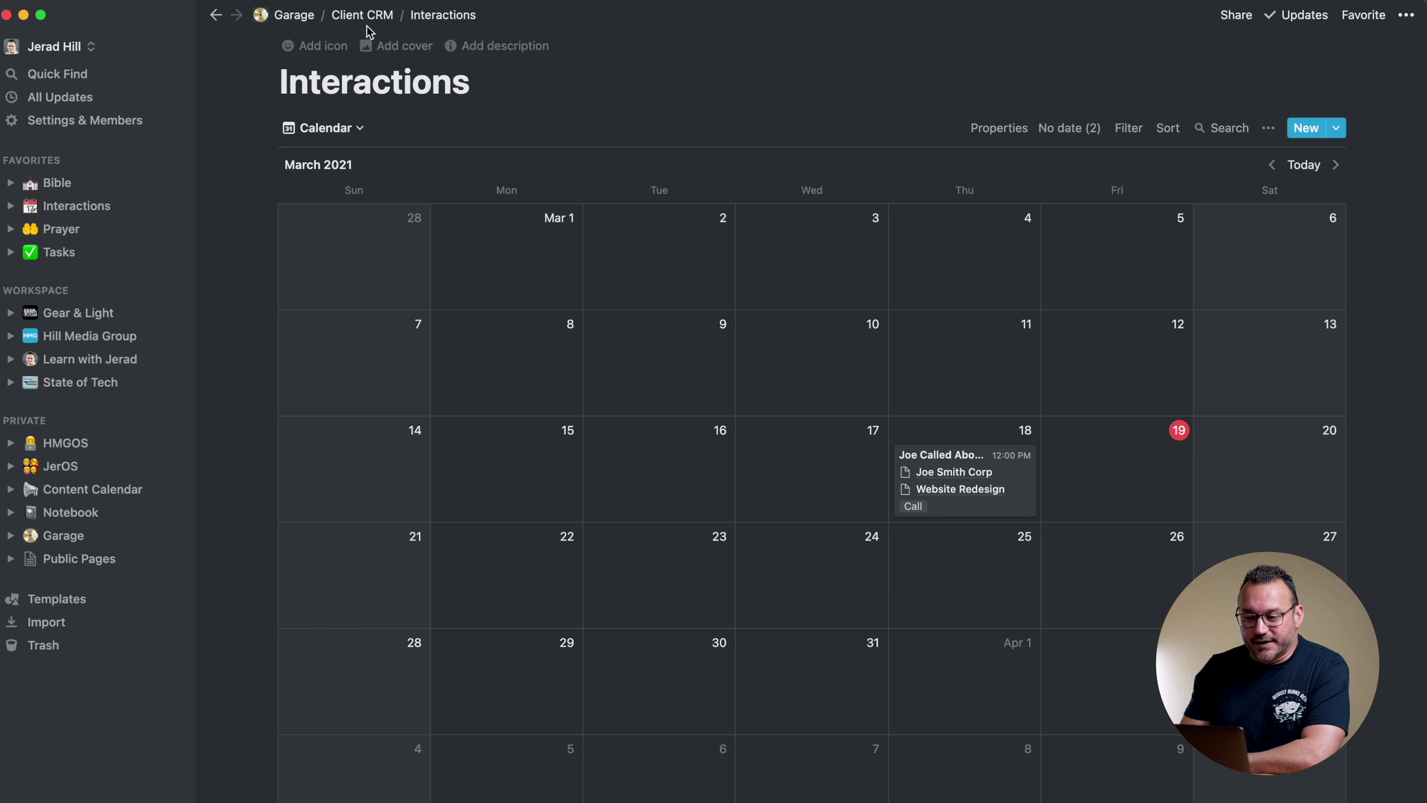
Link the Questions about SEO task to client Joe Smith Corp on the Client CRM page
click(371, 15)
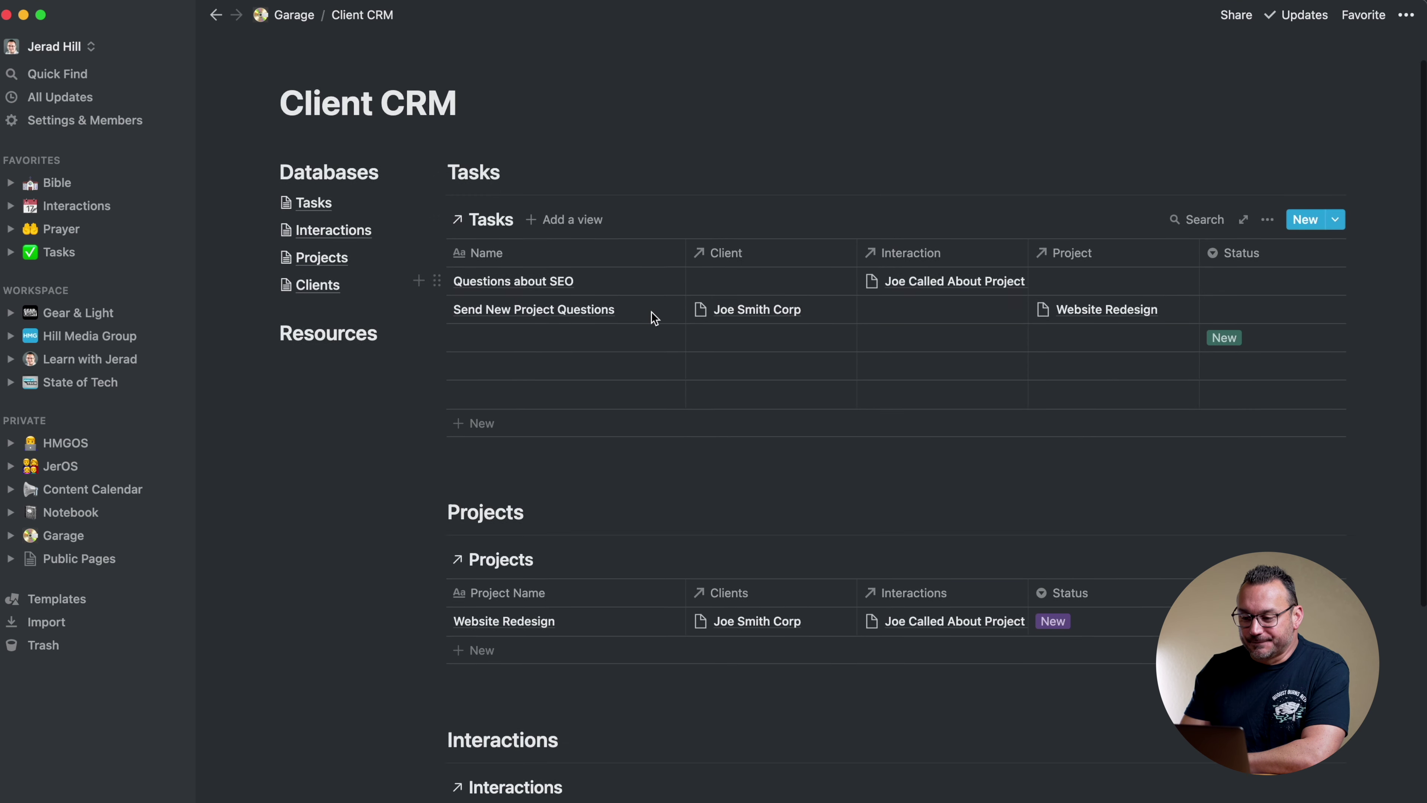
scroll(653, 317, down, 2)
click(749, 234)
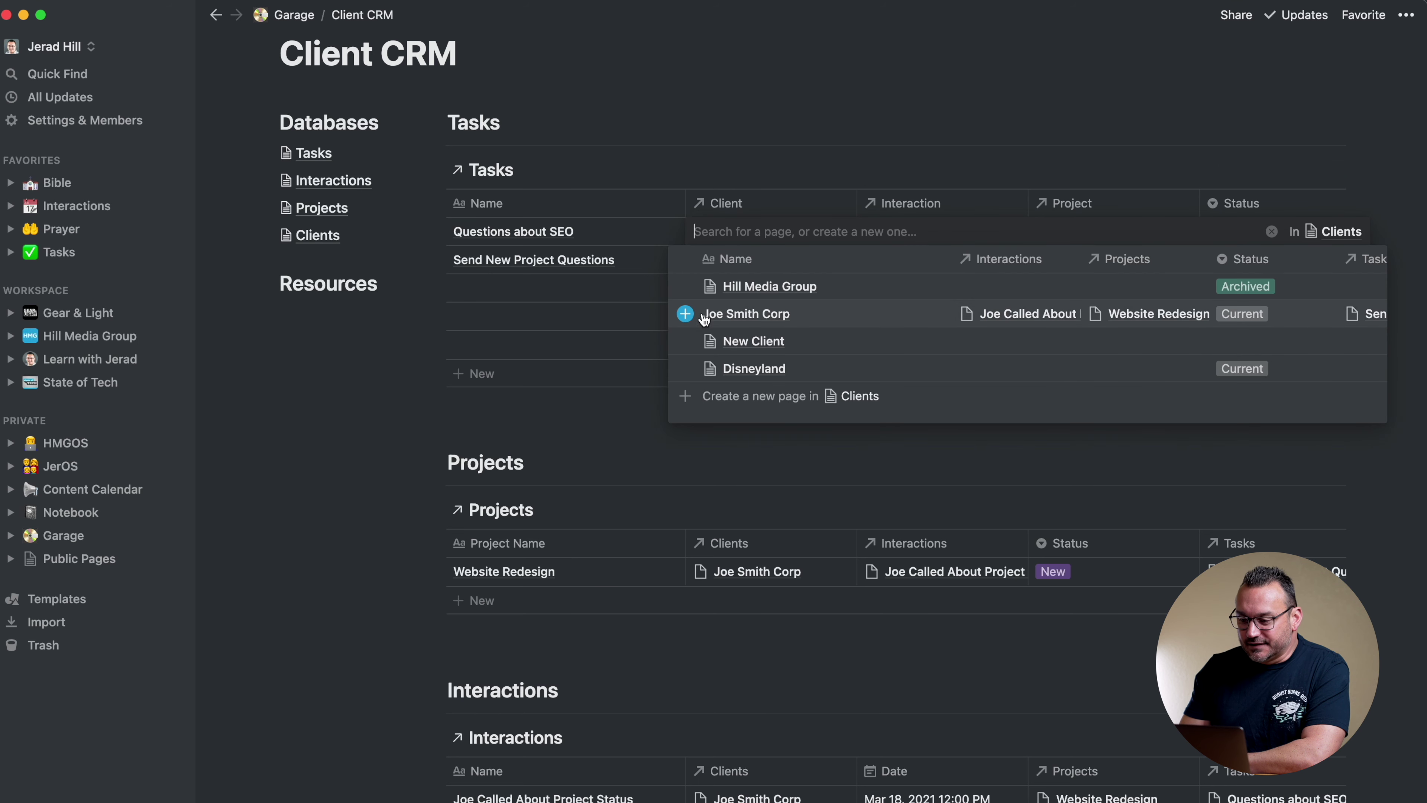
click(685, 314)
click(780, 108)
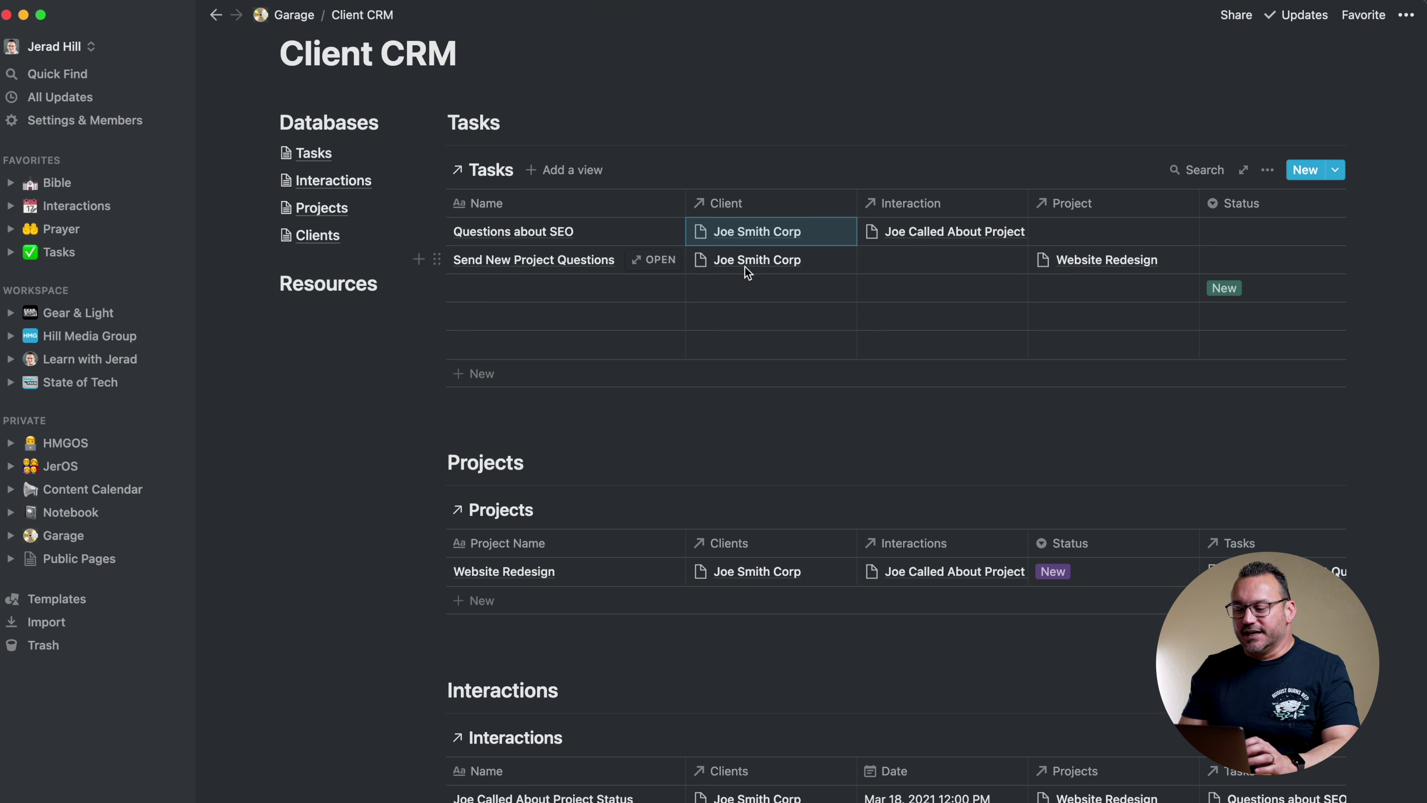
Open the Joe Smith Corp record from the Clients database
scroll(746, 265, up, 3)
scroll(745, 265, down, 1)
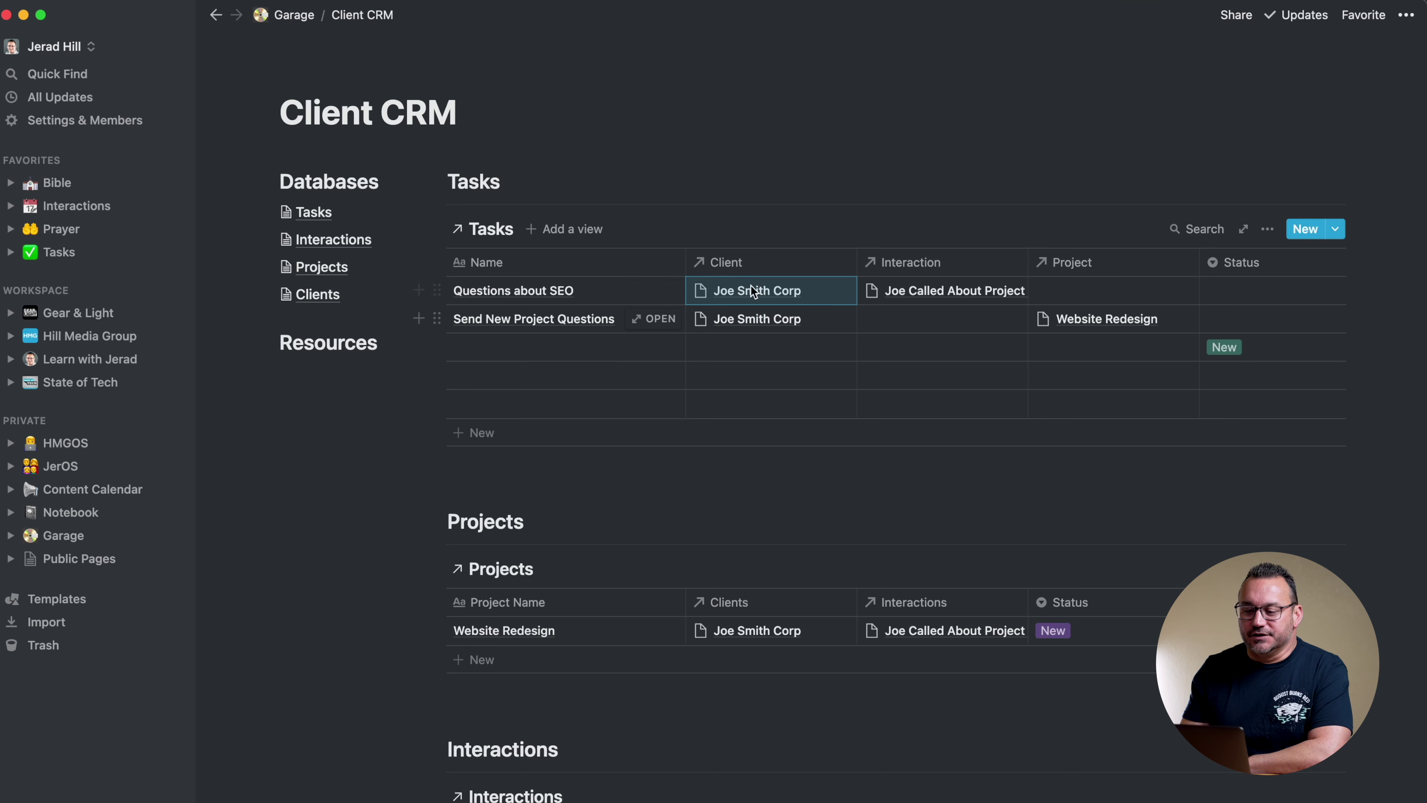
scroll(747, 322, down, 1)
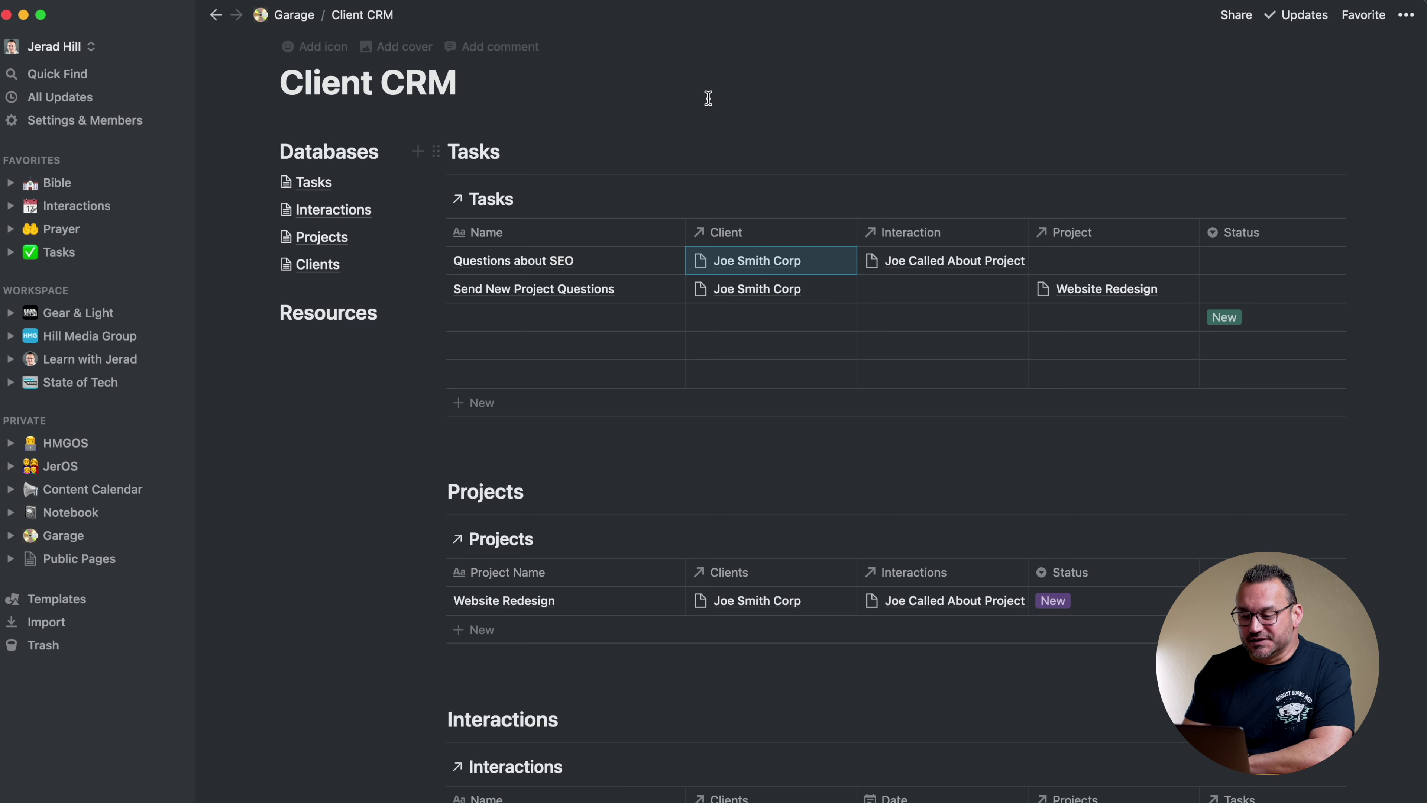
scroll(708, 103, down, 2)
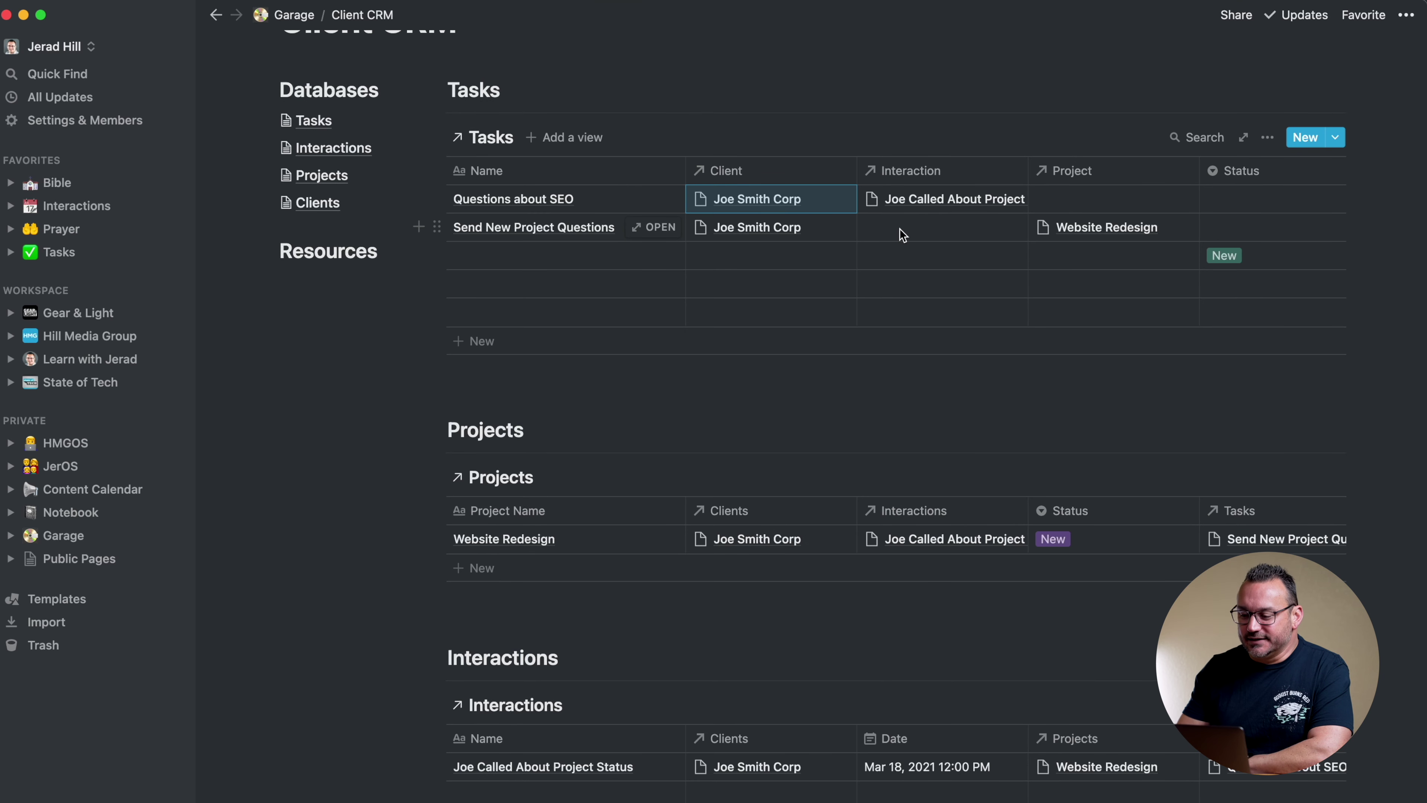
scroll(902, 235, down, 4)
scroll(902, 235, up, 6)
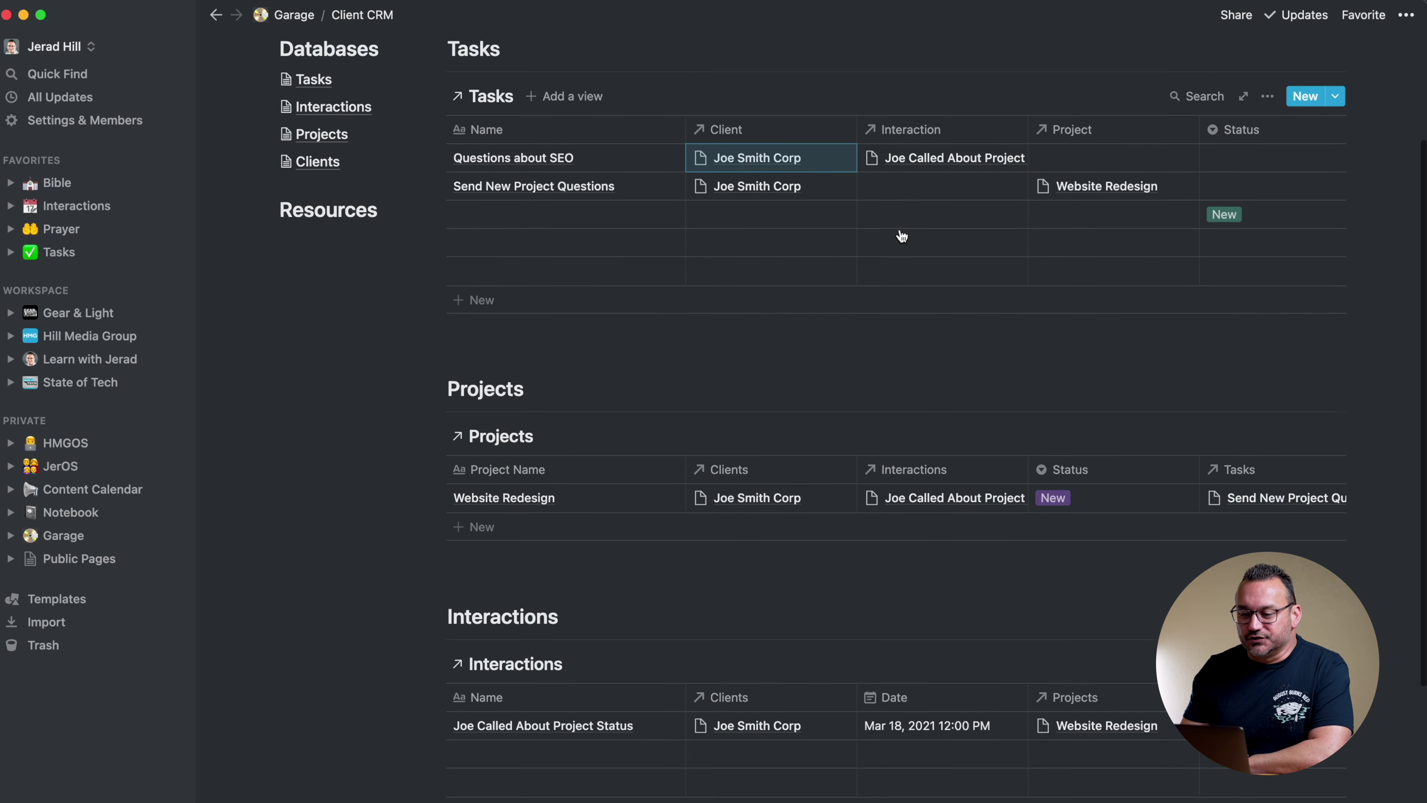
click(319, 254)
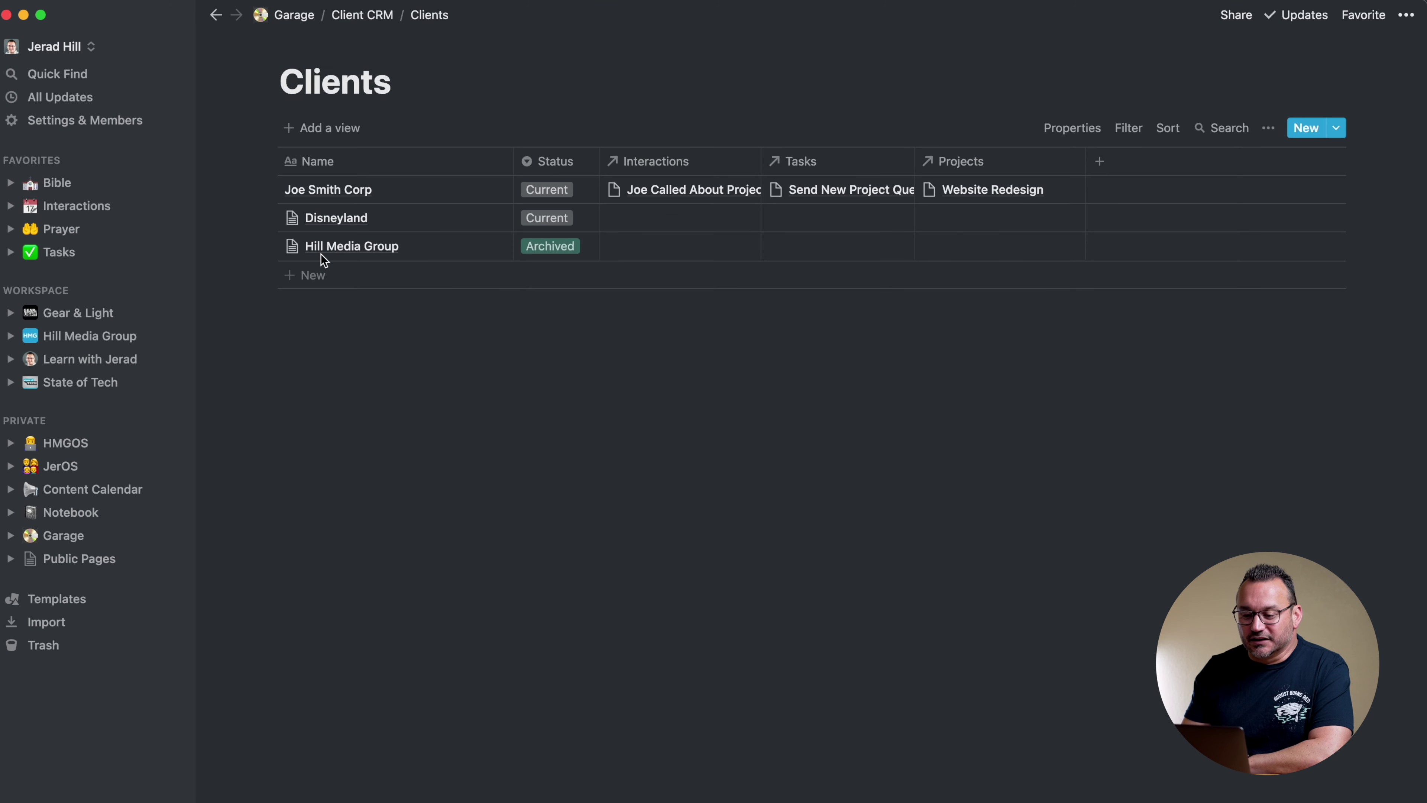
click(486, 190)
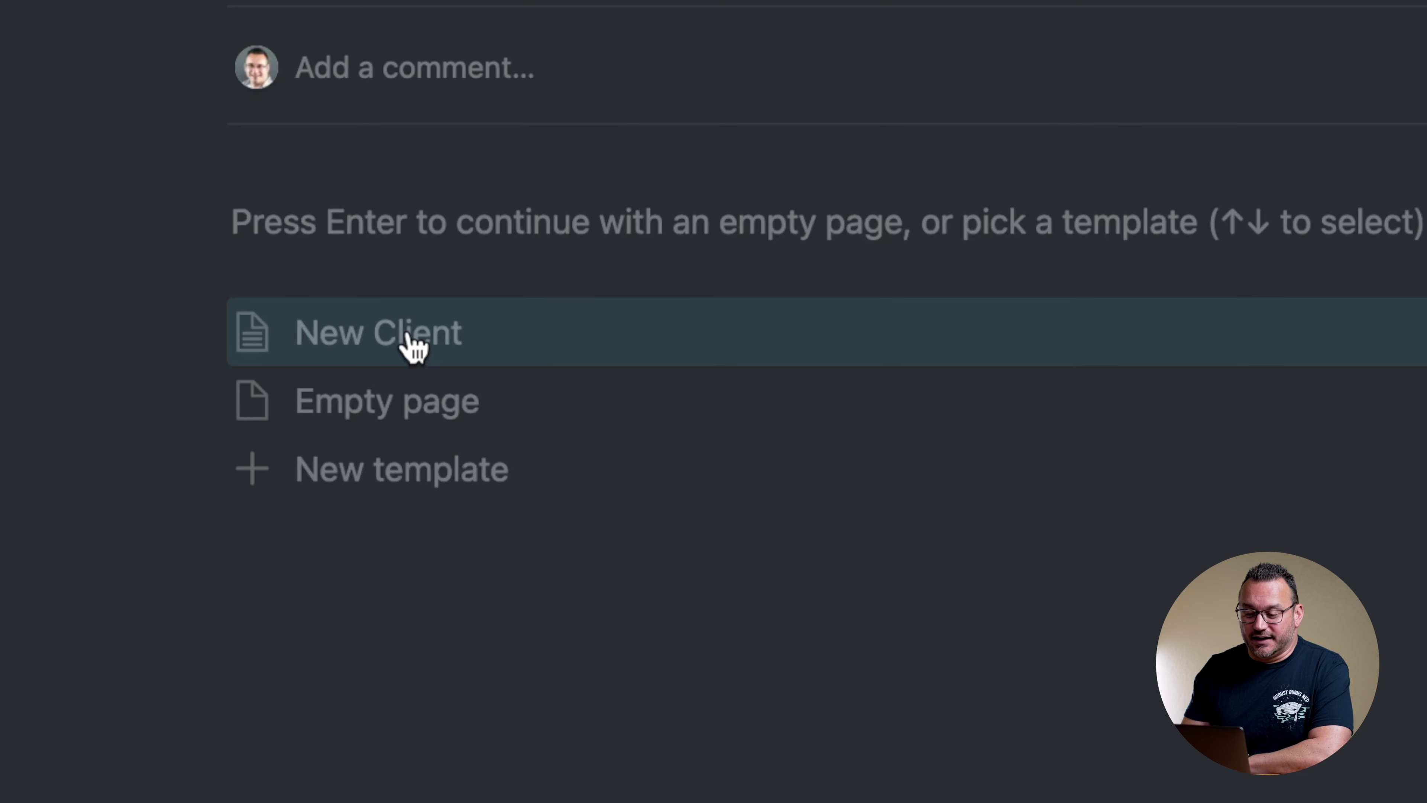
Apply the New Client template to the Joe Smith Corp record
click(416, 341)
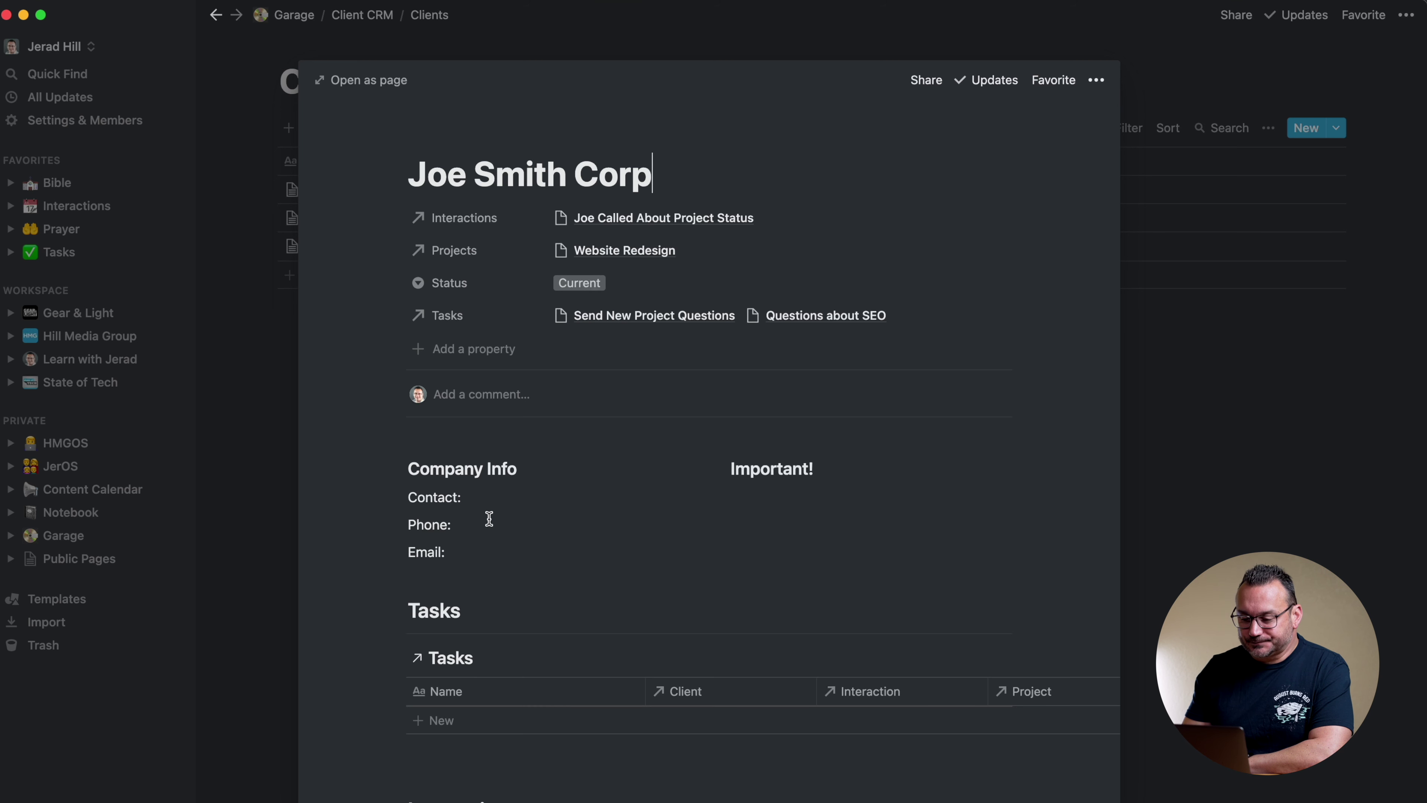
scroll(492, 525, down, 6)
scroll(548, 407, up, 3)
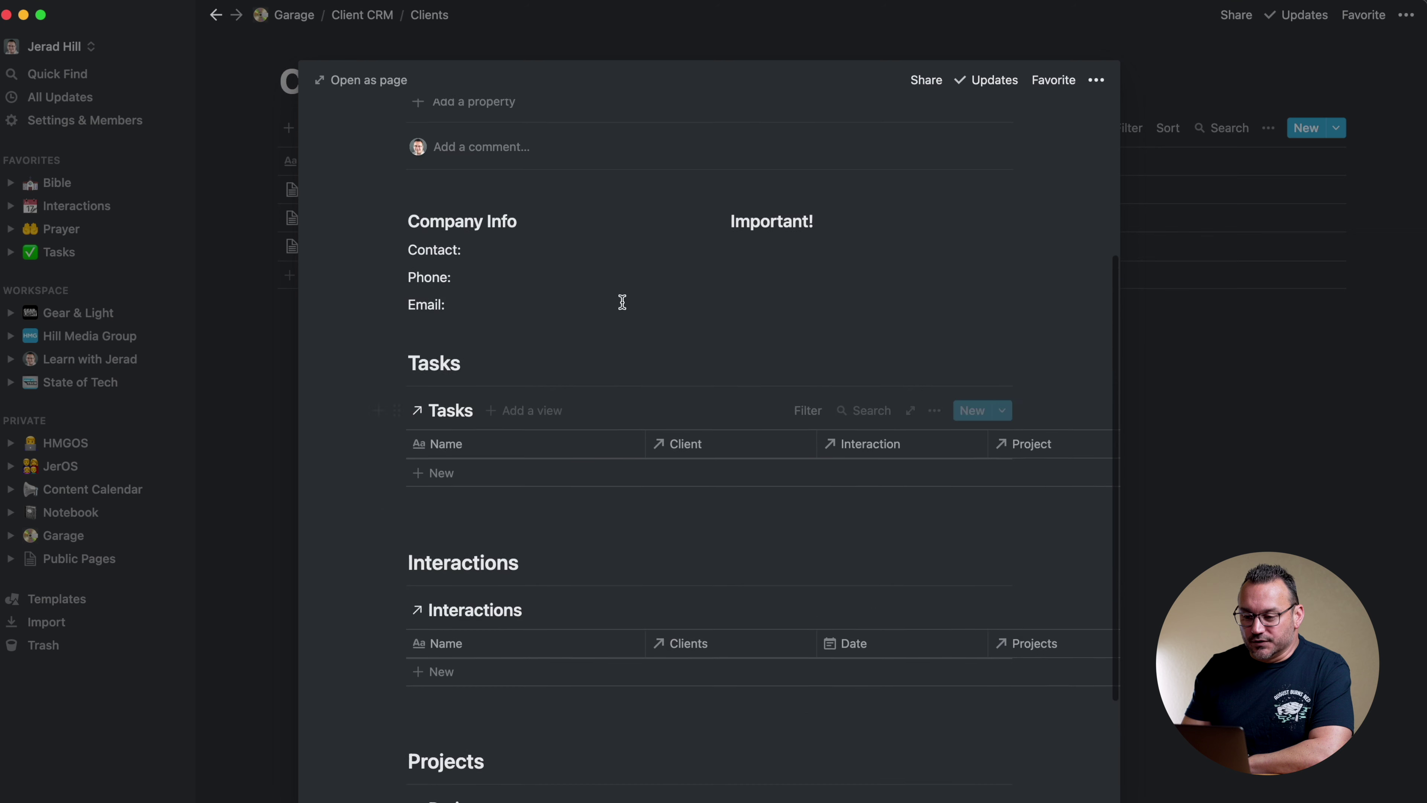
Enter the contact's name, phone number and e-mail address under Company Info
click(504, 253)
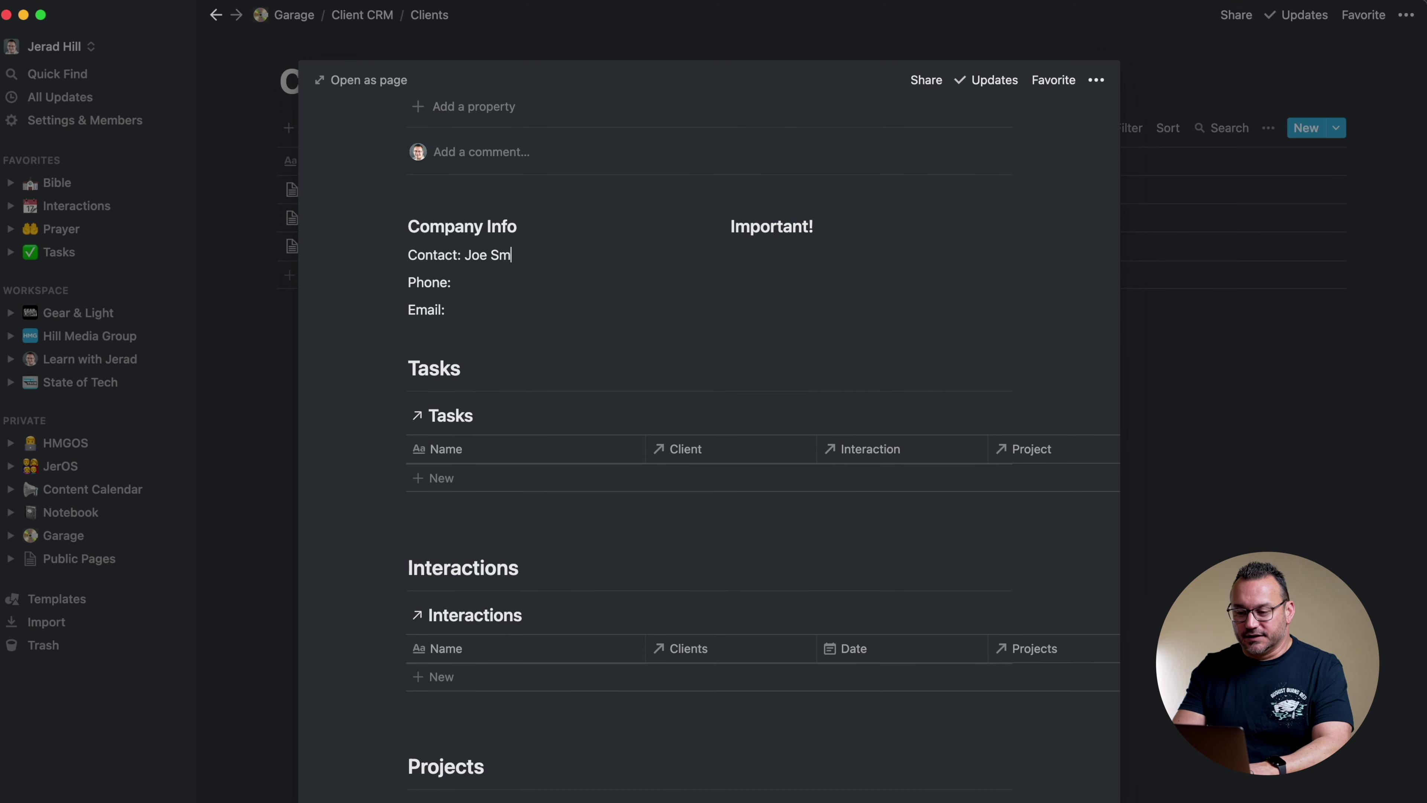
click(487, 284)
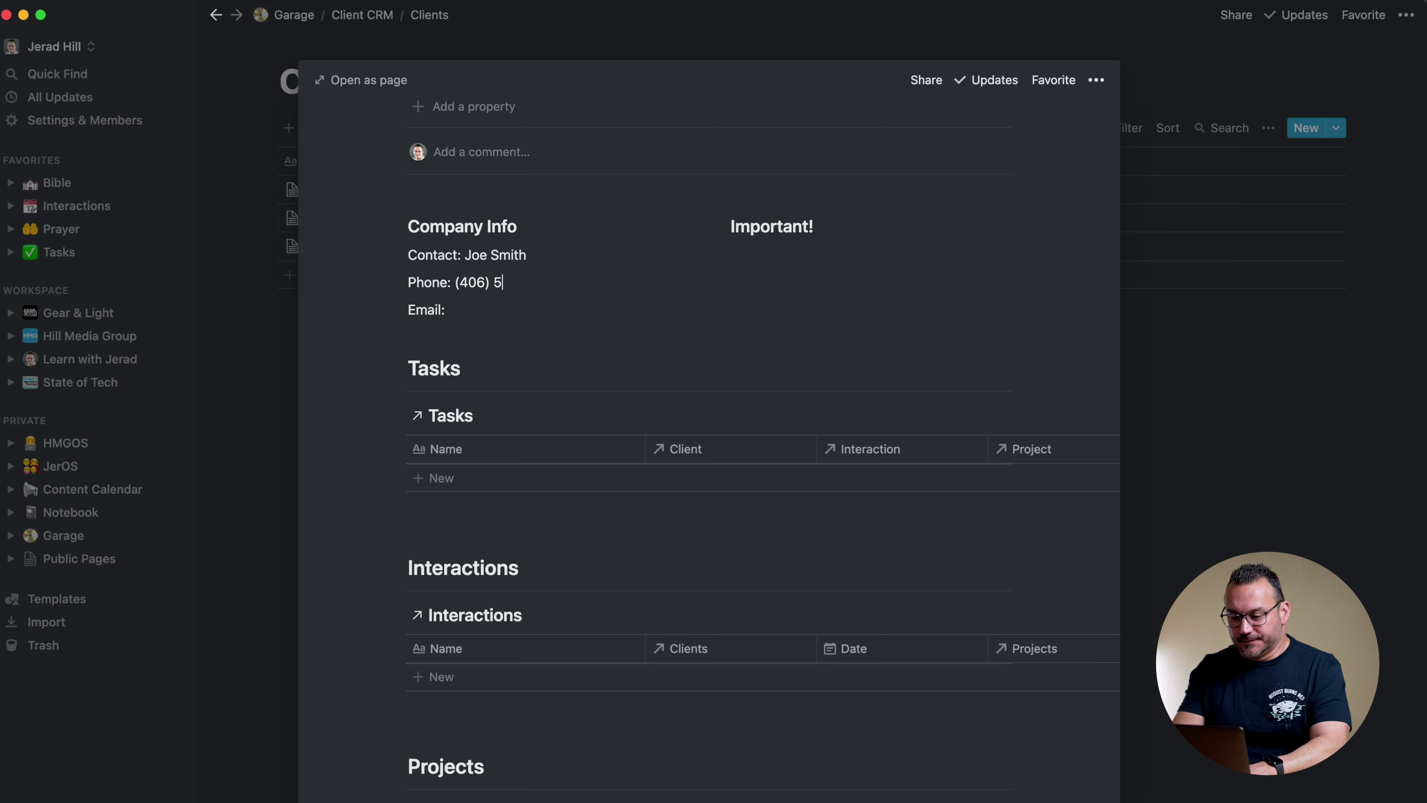
text((406) 555-5555)
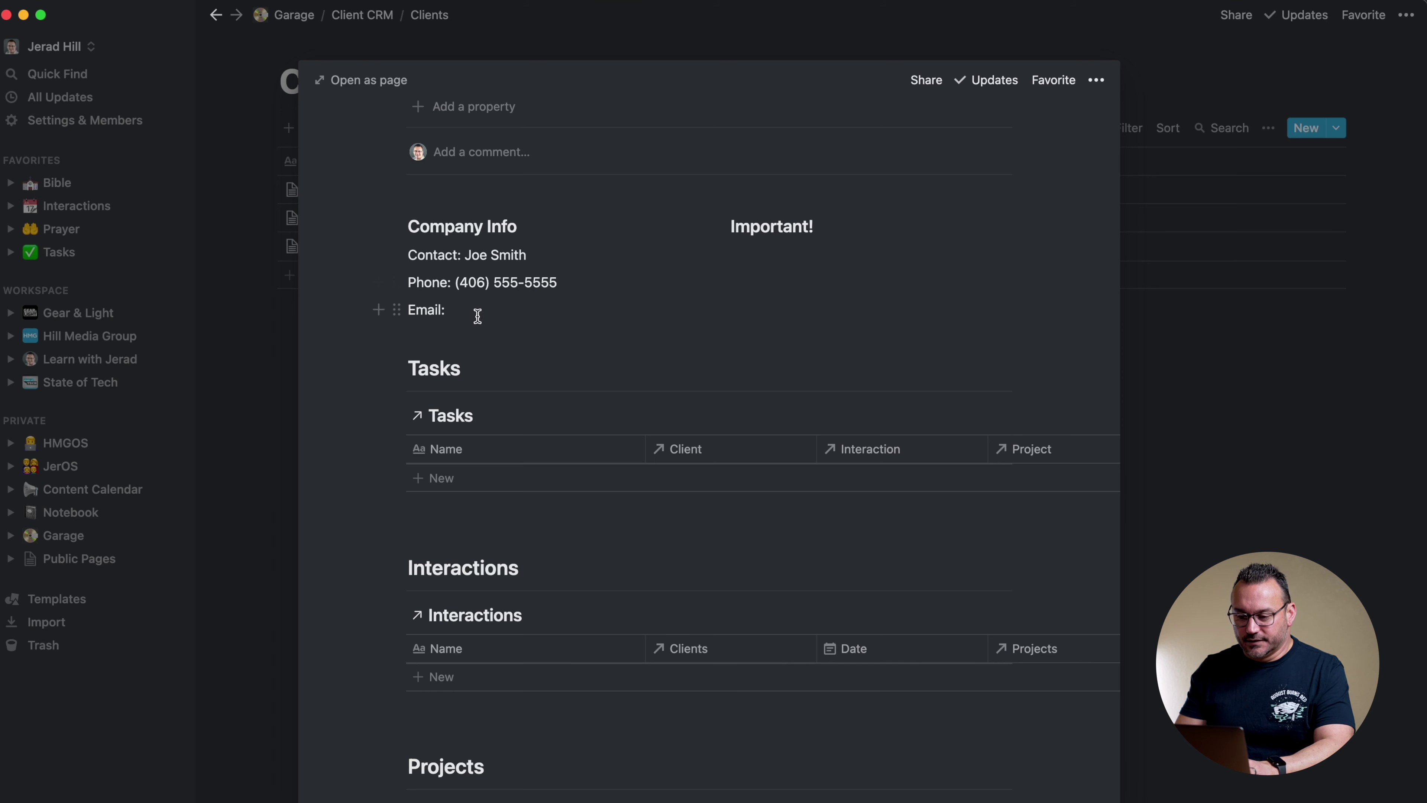
click(478, 316)
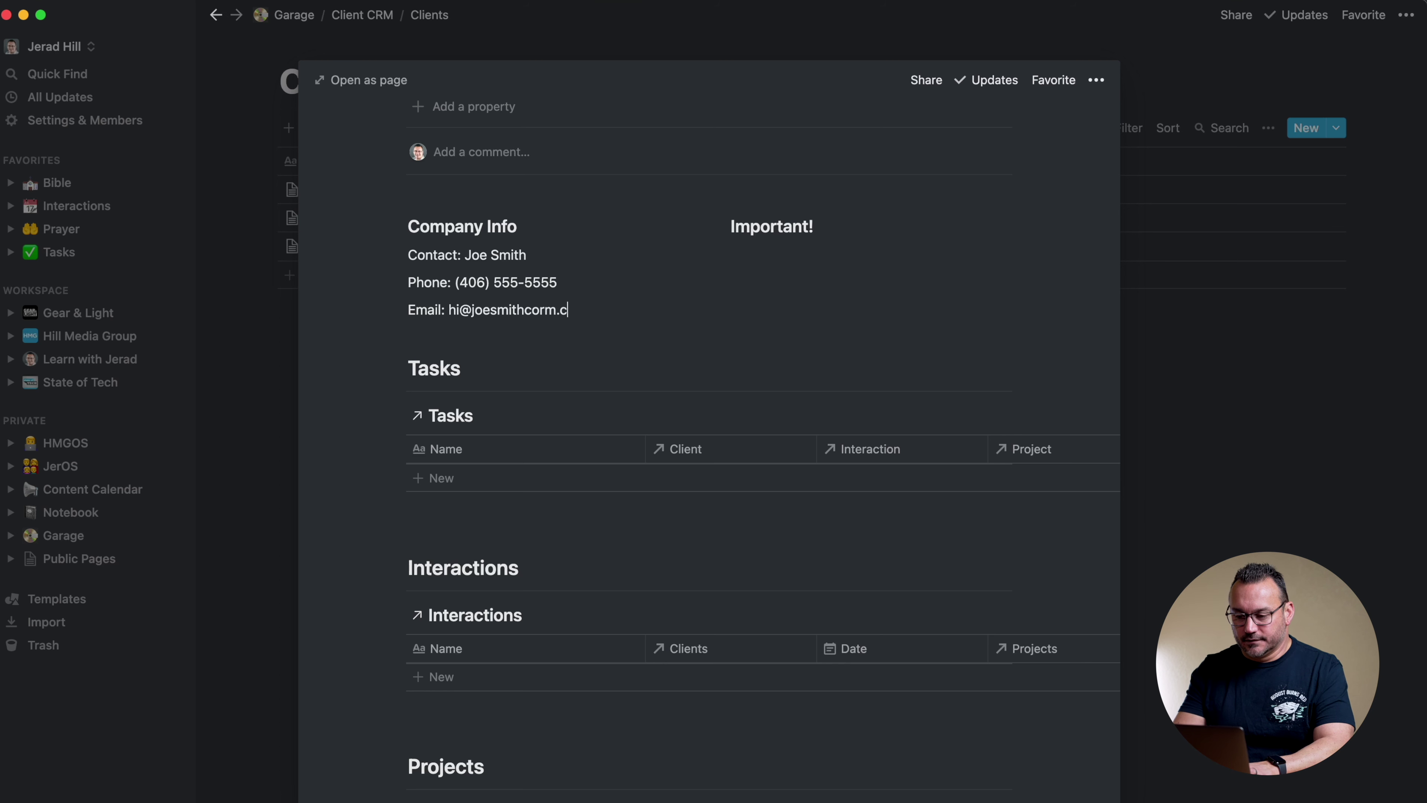
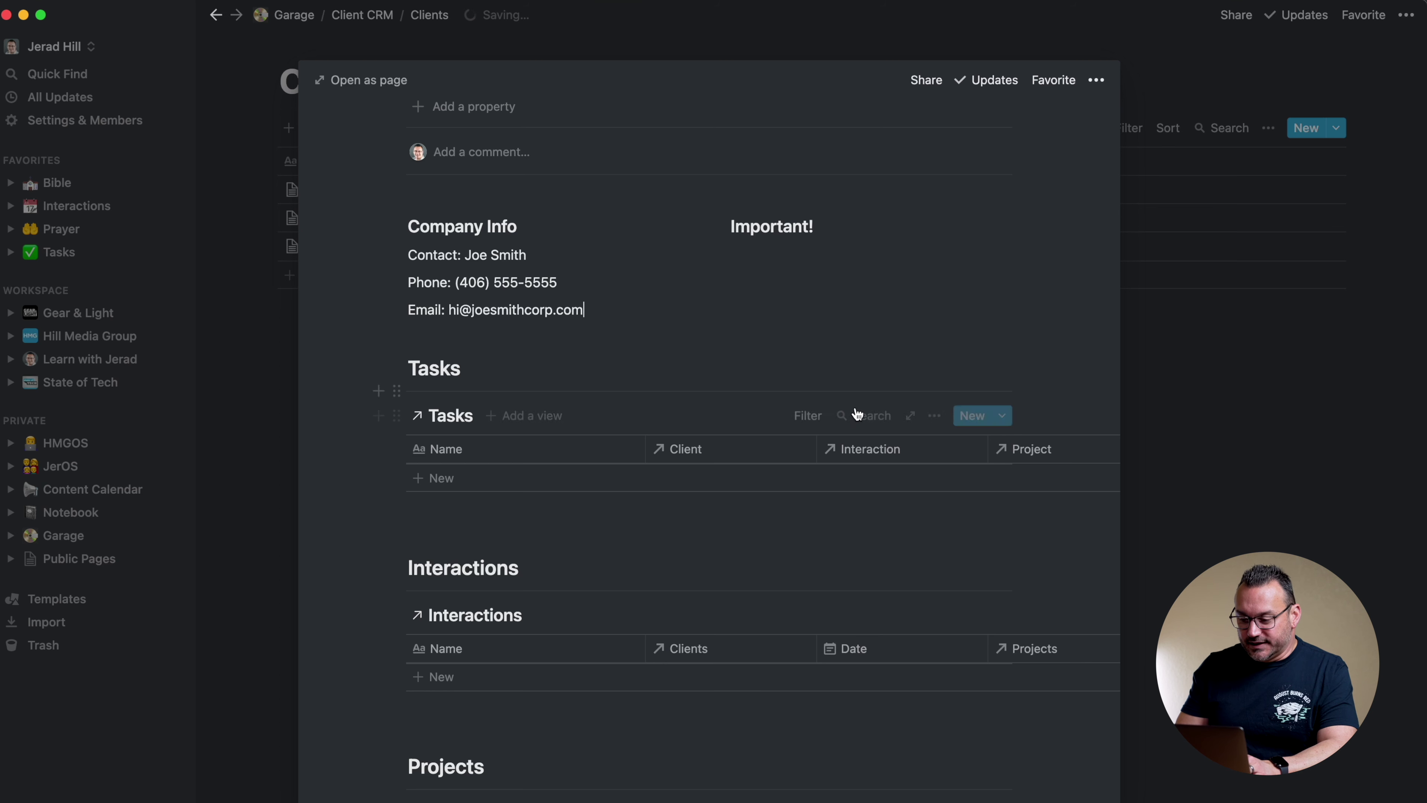
Switch the Tasks and Interactions table filters from Hill Media Group to this client's page
click(807, 414)
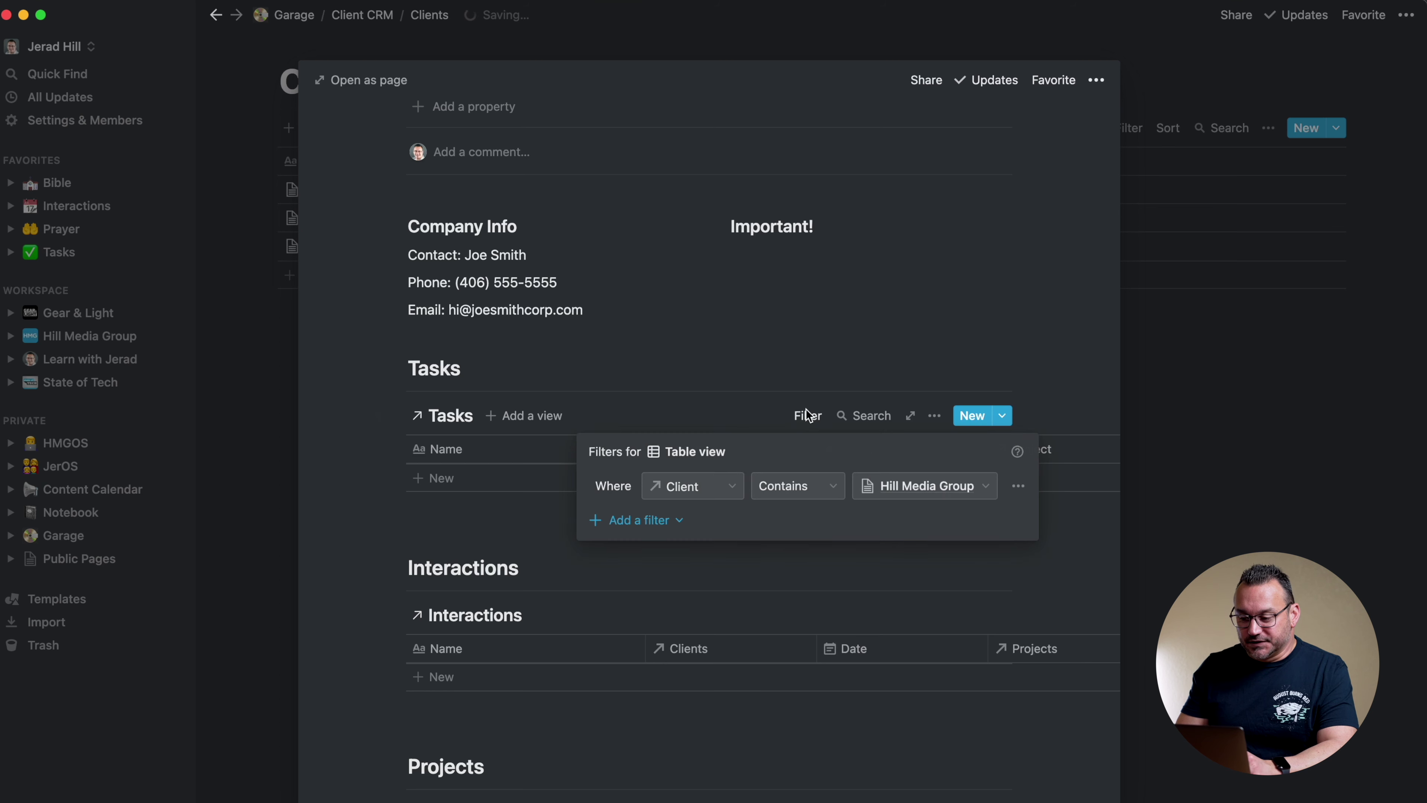
click(895, 487)
click(901, 620)
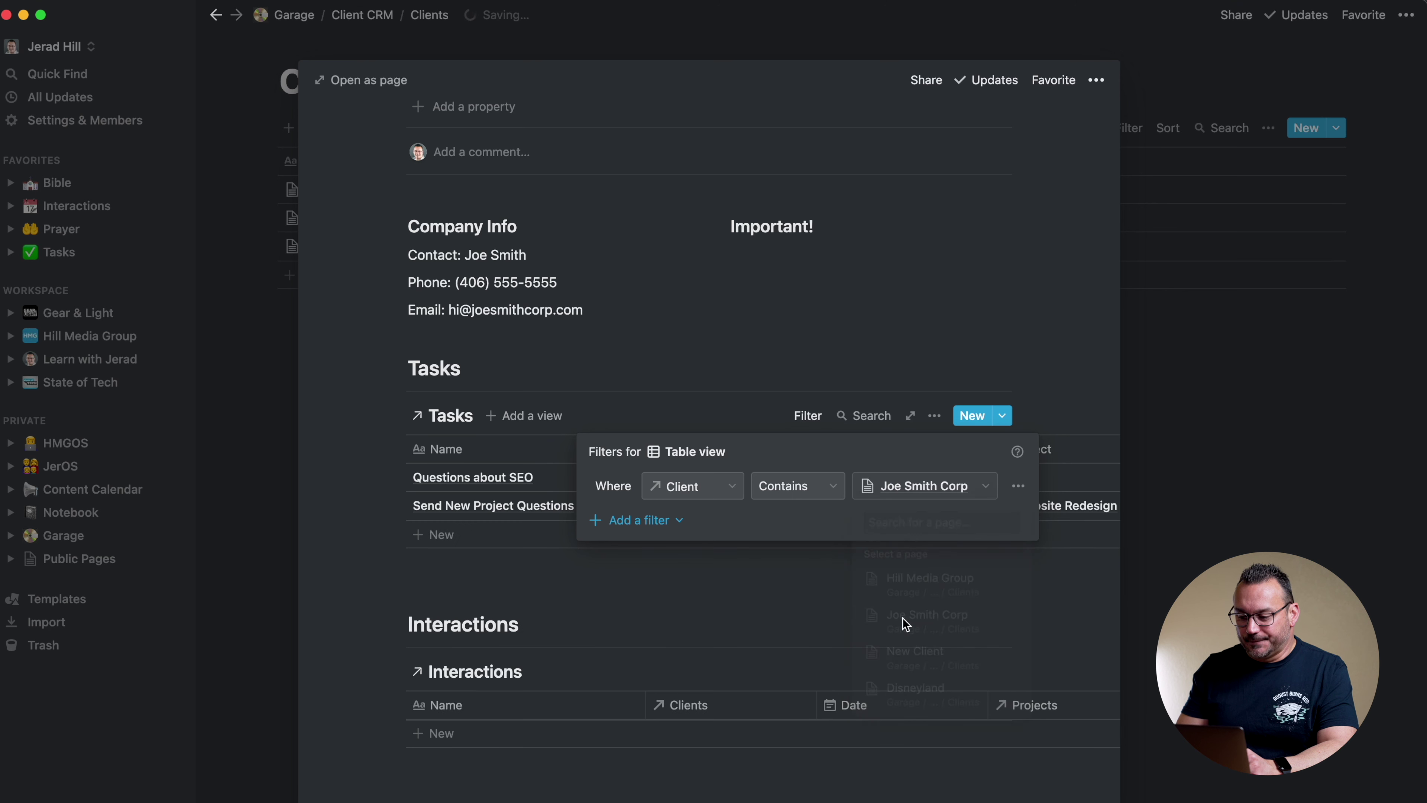
click(946, 344)
scroll(944, 350, down, 4)
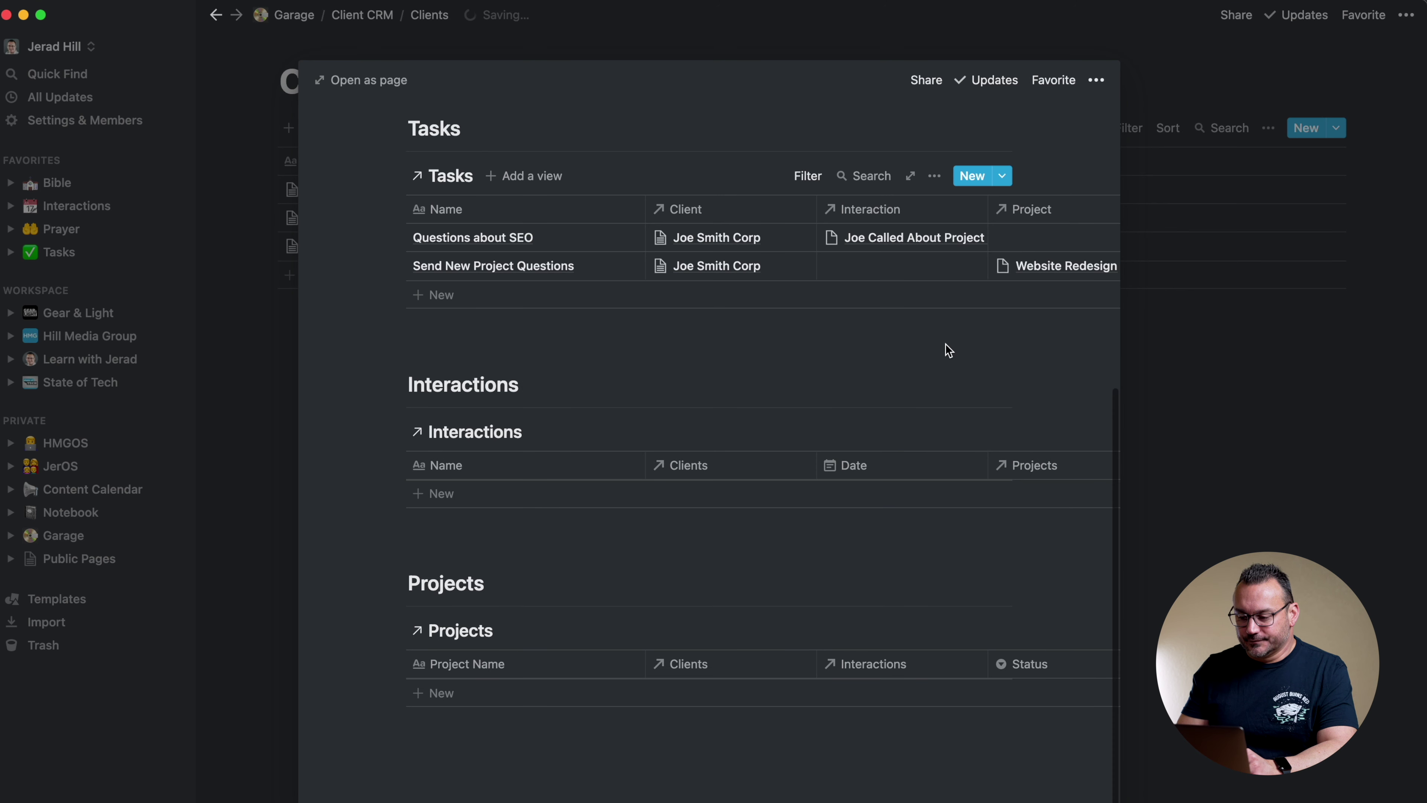
click(808, 432)
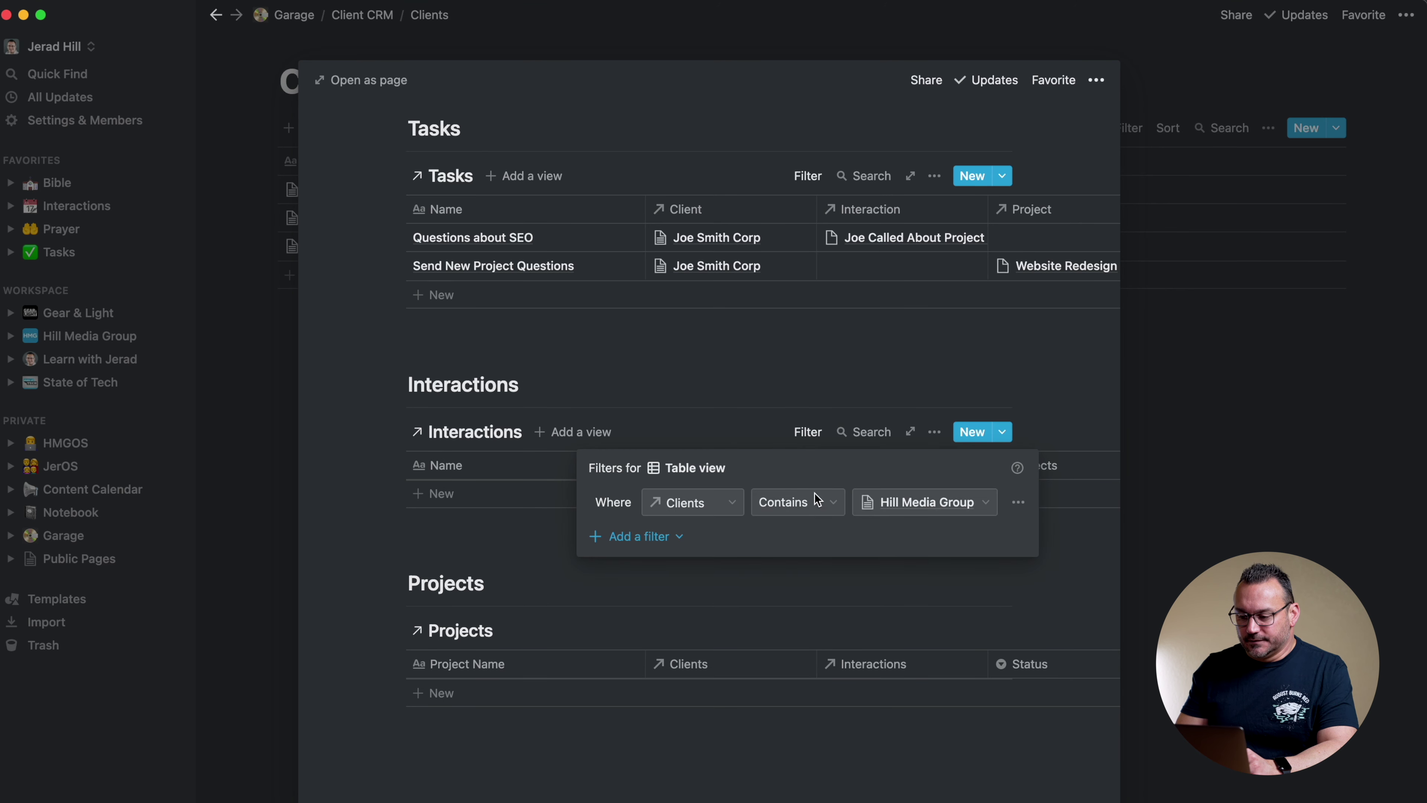
click(919, 507)
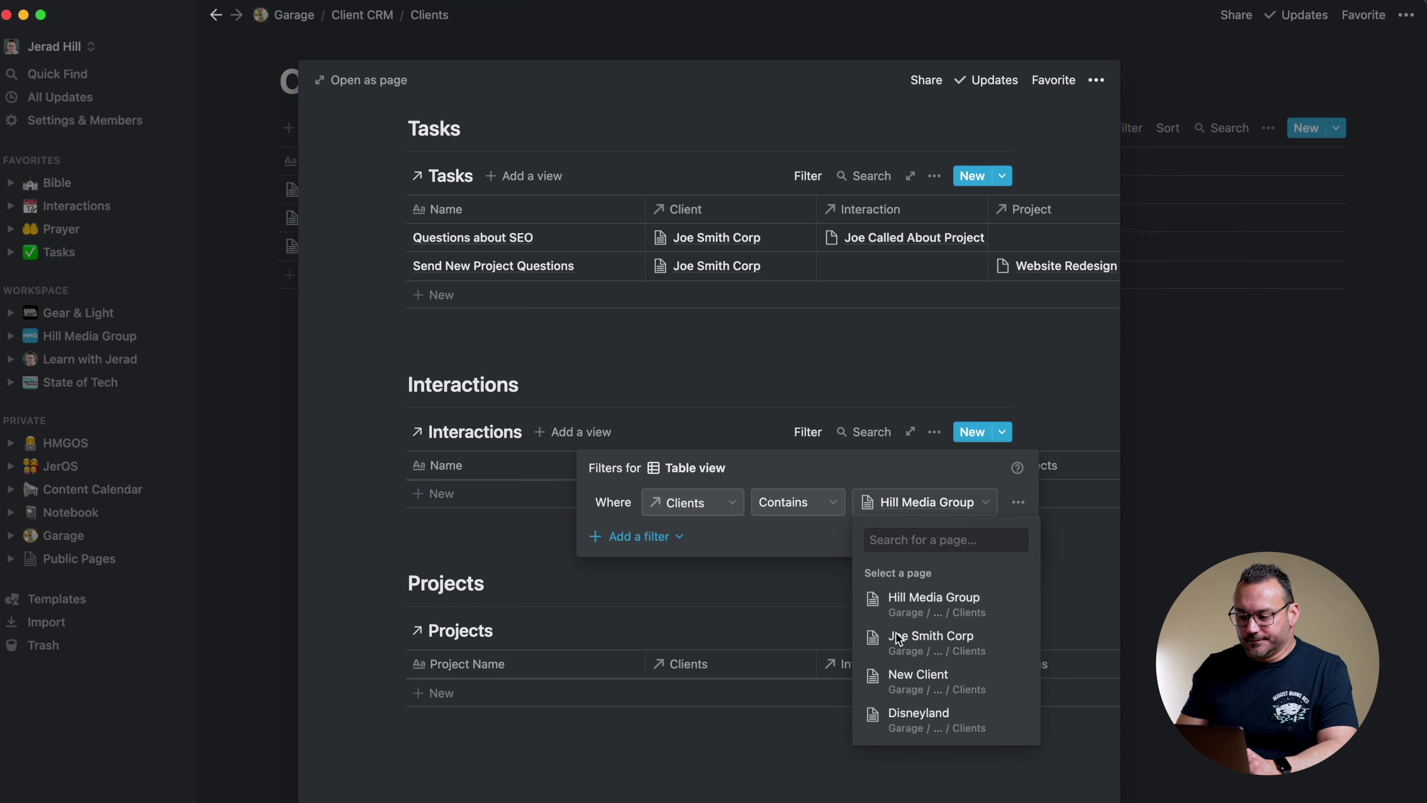
click(899, 638)
click(854, 362)
scroll(853, 359, down, 1)
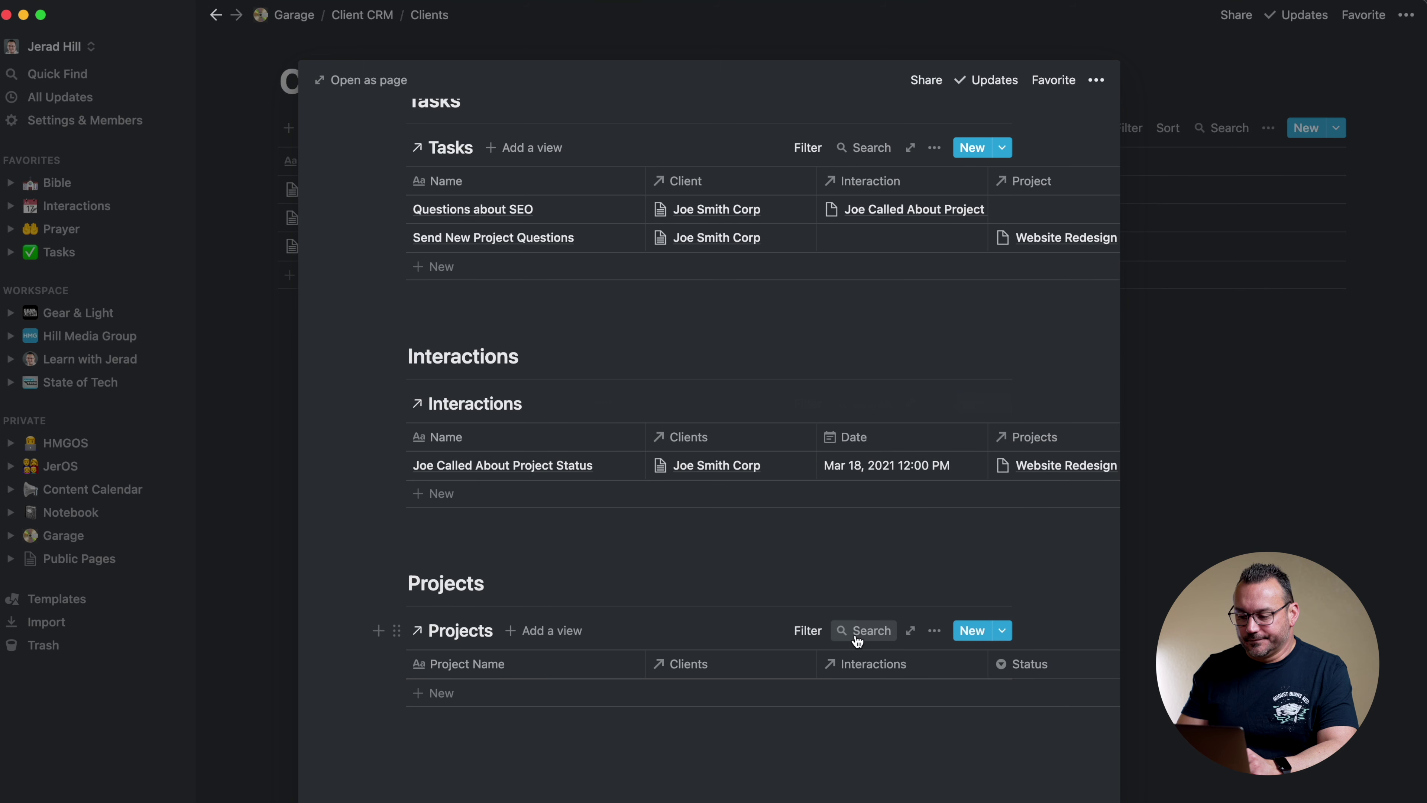
Filter the Projects table to this client and move the Interaction column before Client
click(808, 630)
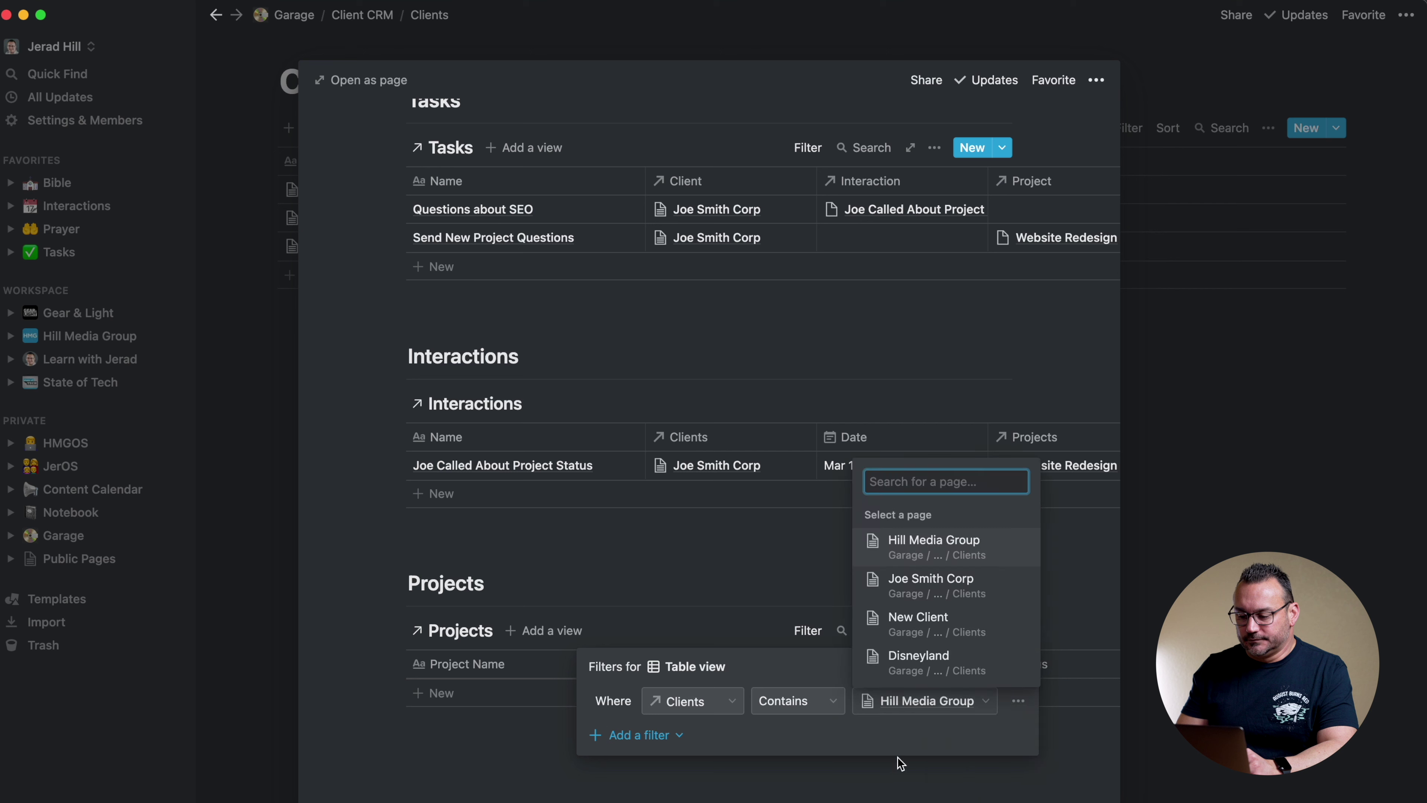
click(911, 583)
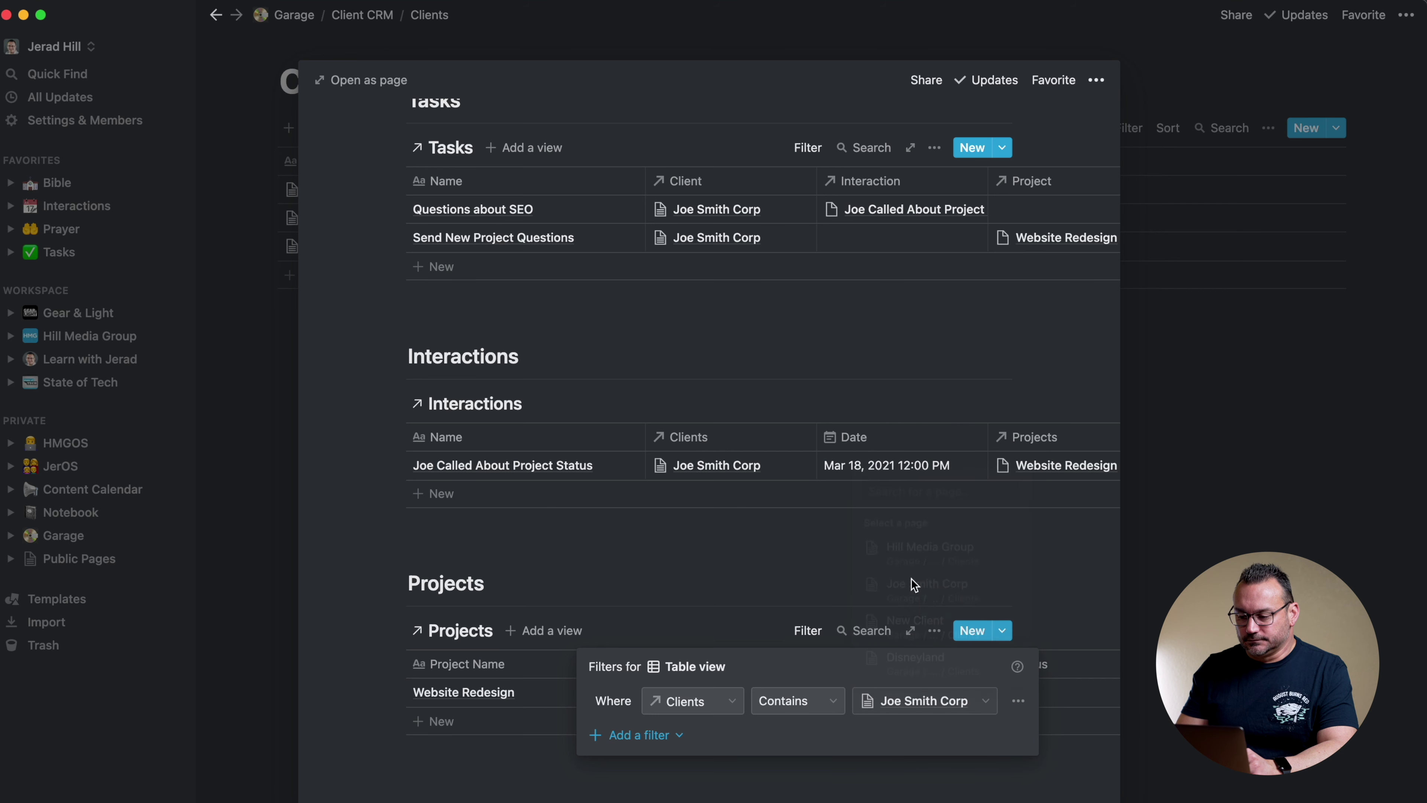
click(851, 382)
scroll(837, 345, up, 5)
drag(838, 351, 737, 371)
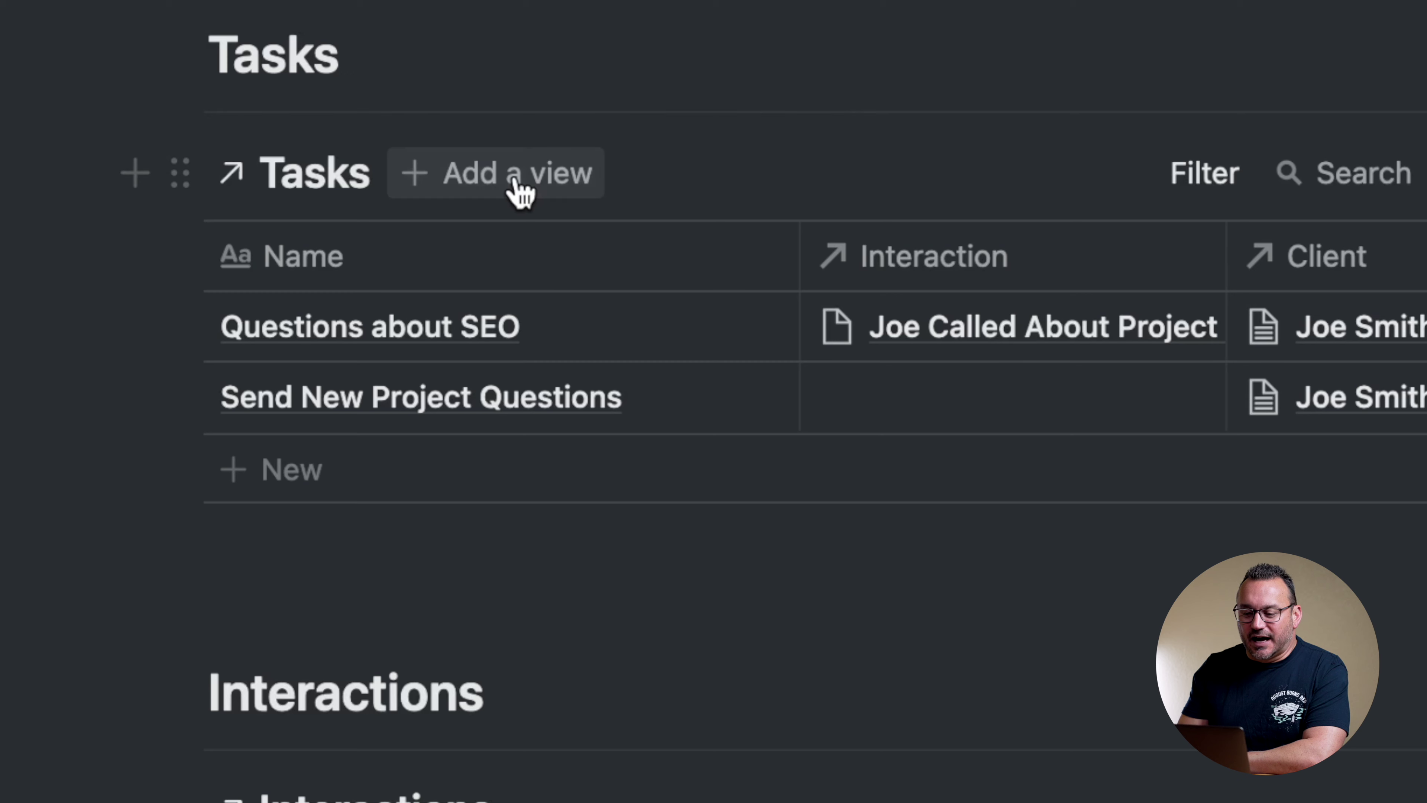
Add a List-layout view named 'List View' to Tasks and make it the first view
click(522, 188)
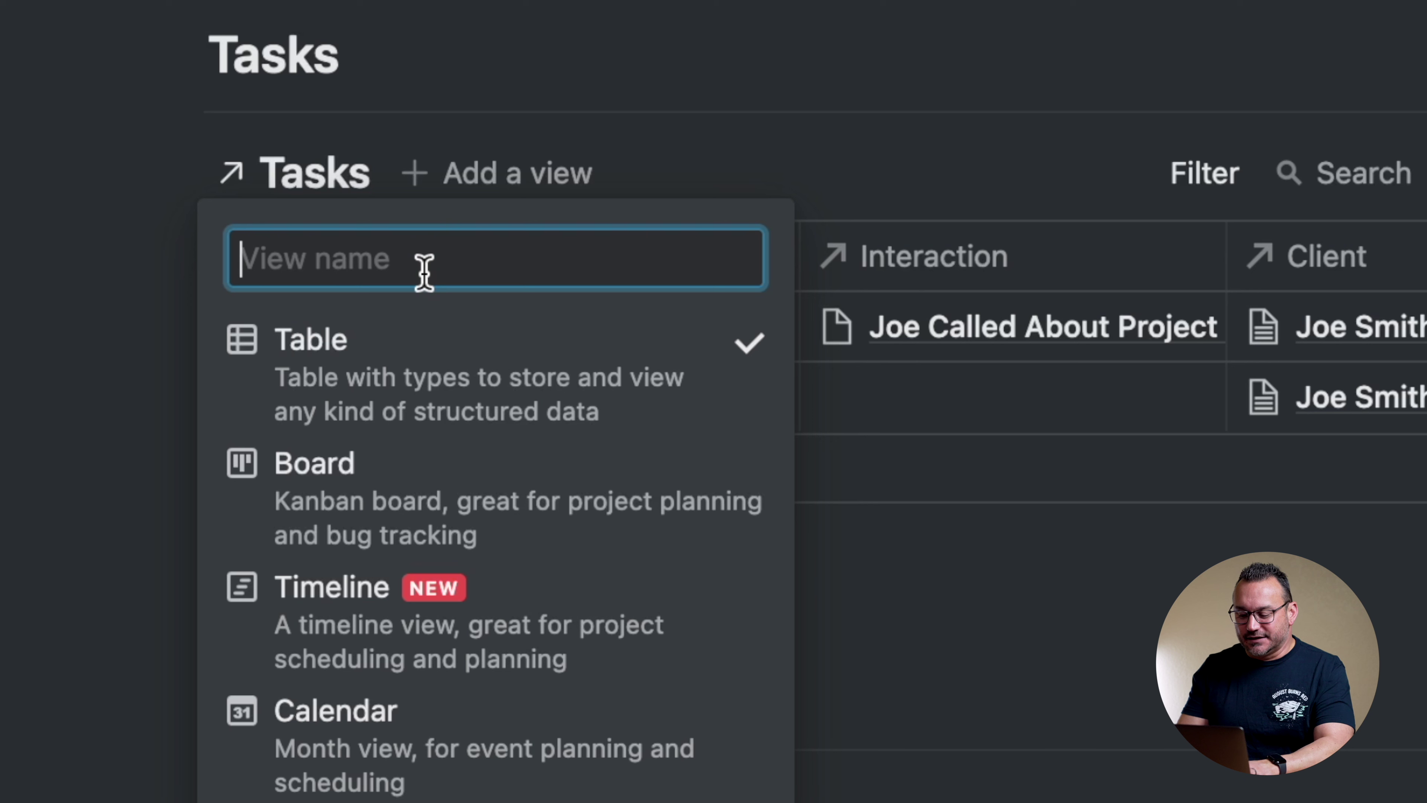
text(List View)
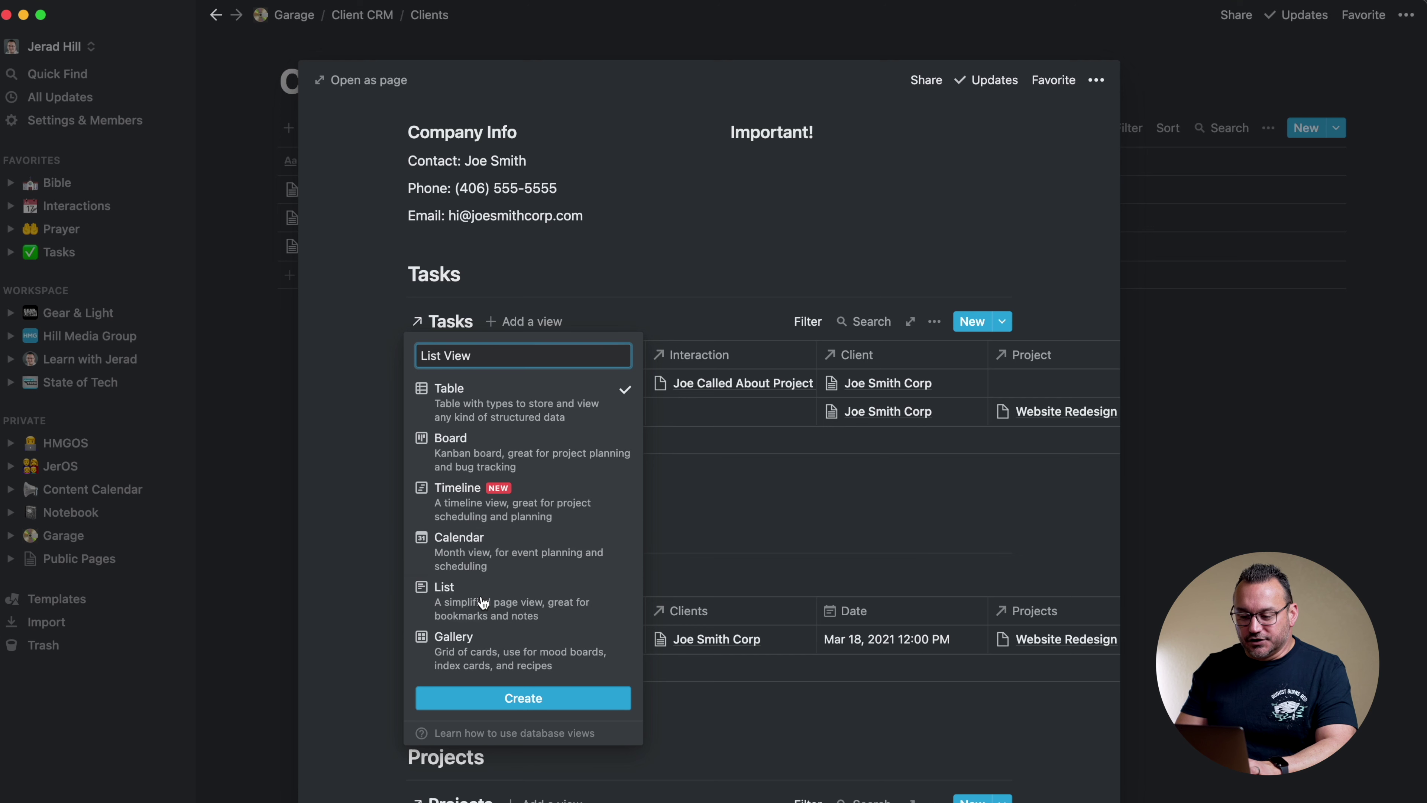
click(482, 599)
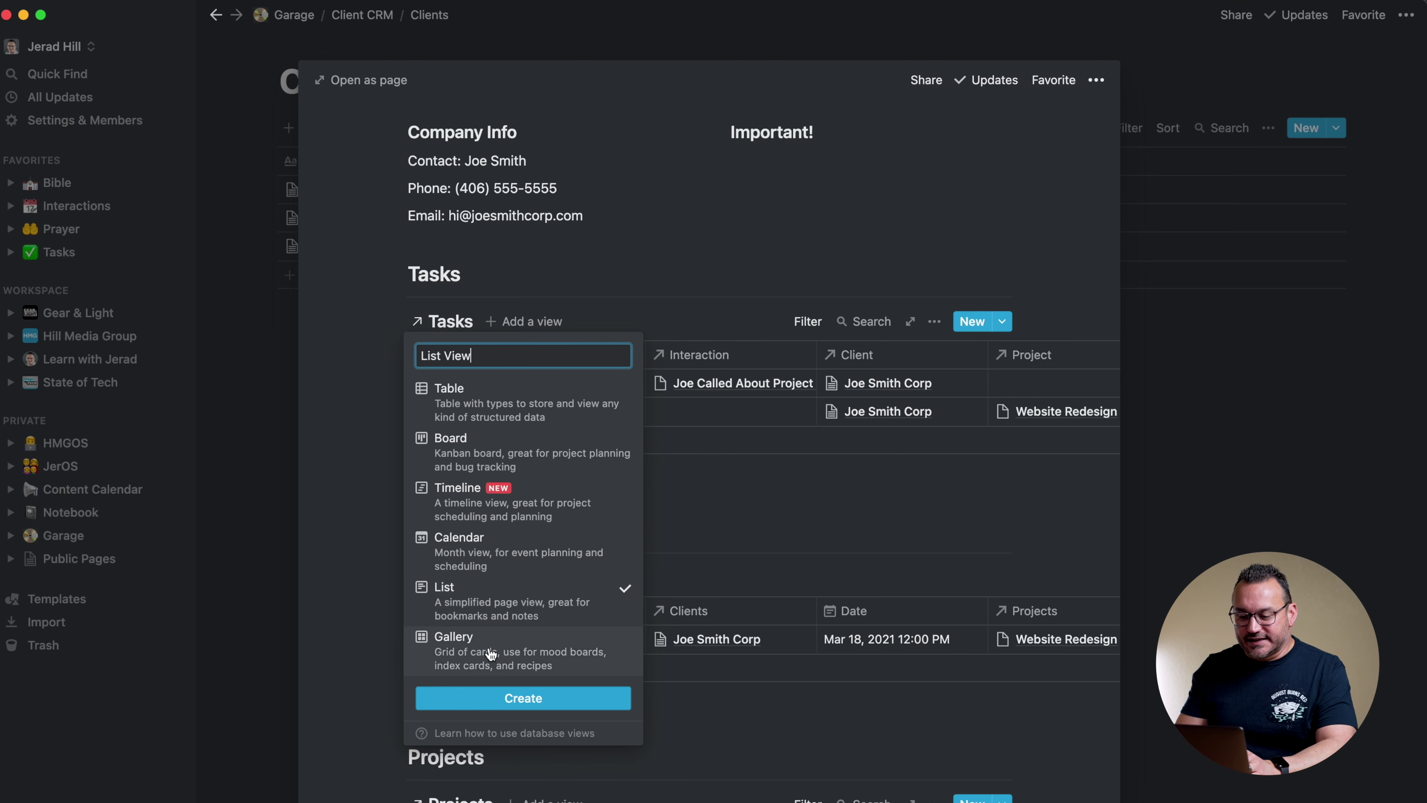
click(523, 698)
click(565, 321)
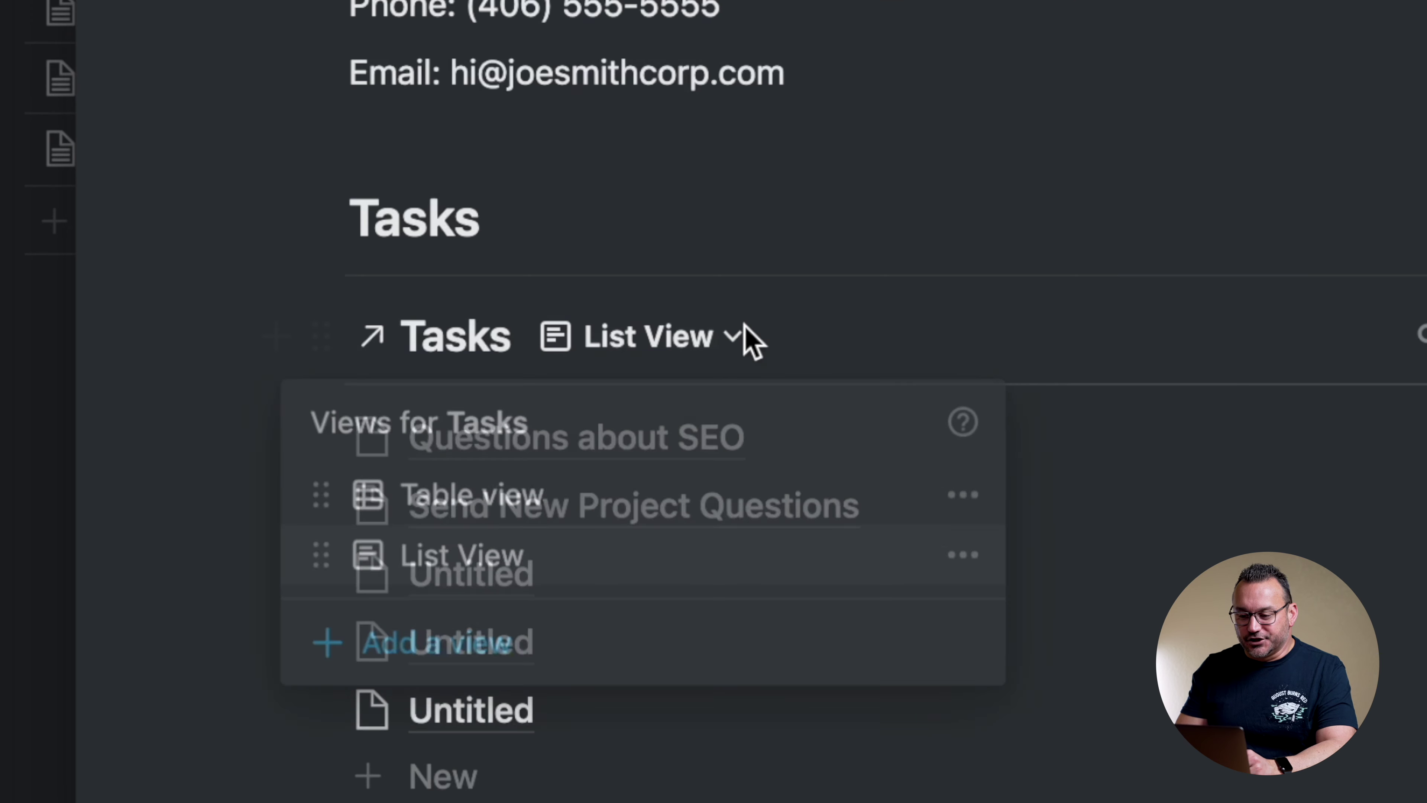
drag(321, 555, 323, 481)
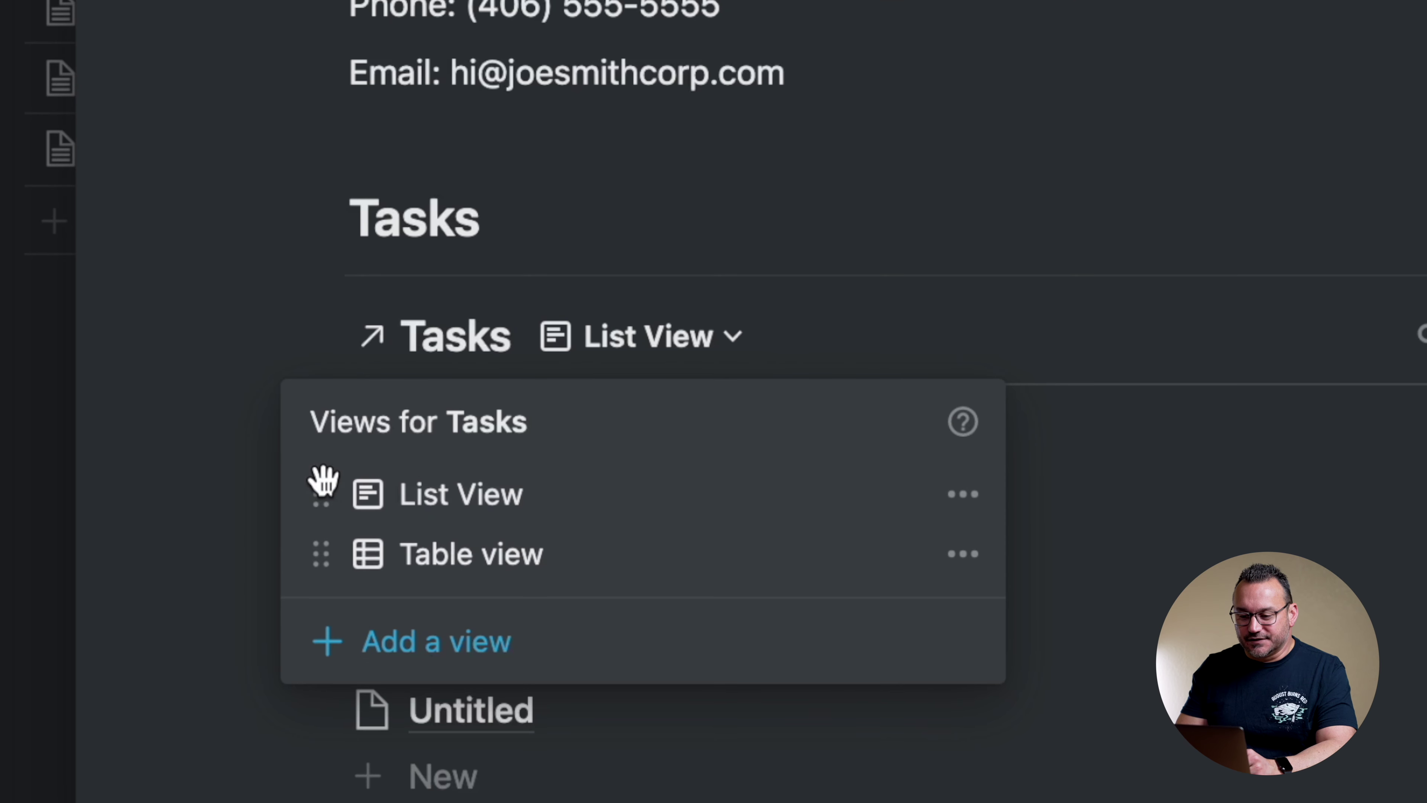
click(1090, 200)
Filter List View to tasks whose Client contains the current client's page
click(935, 321)
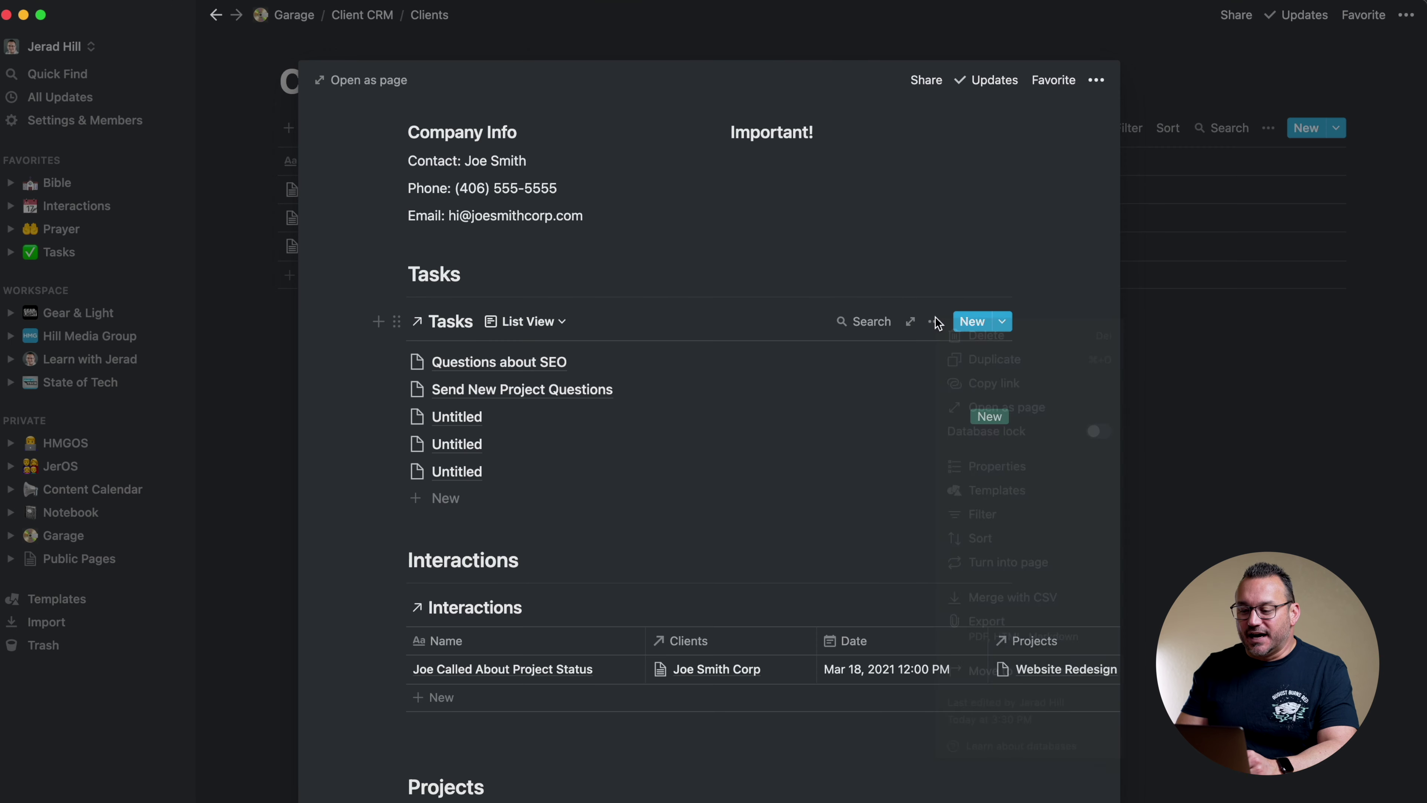
click(982, 514)
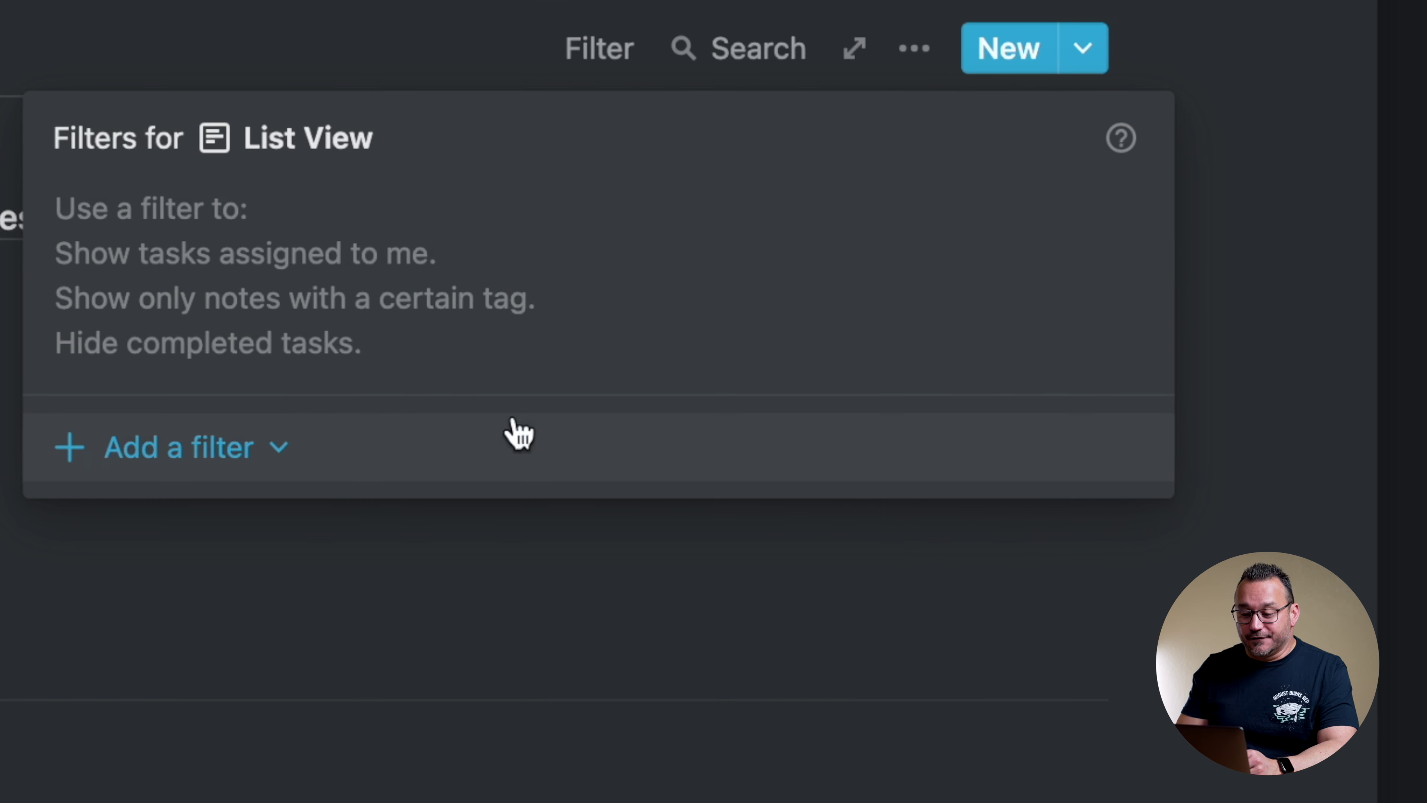
click(222, 450)
click(201, 526)
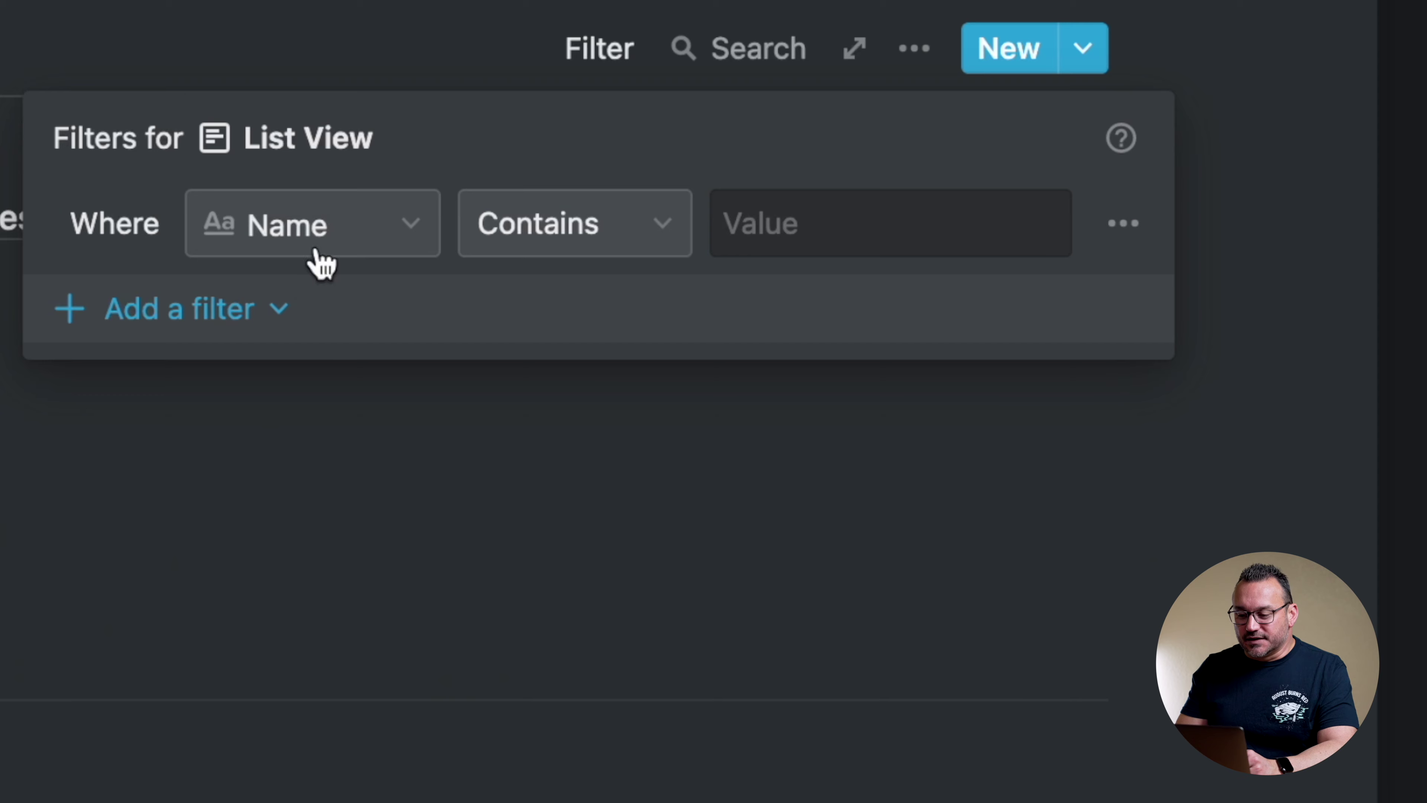
click(318, 256)
click(258, 478)
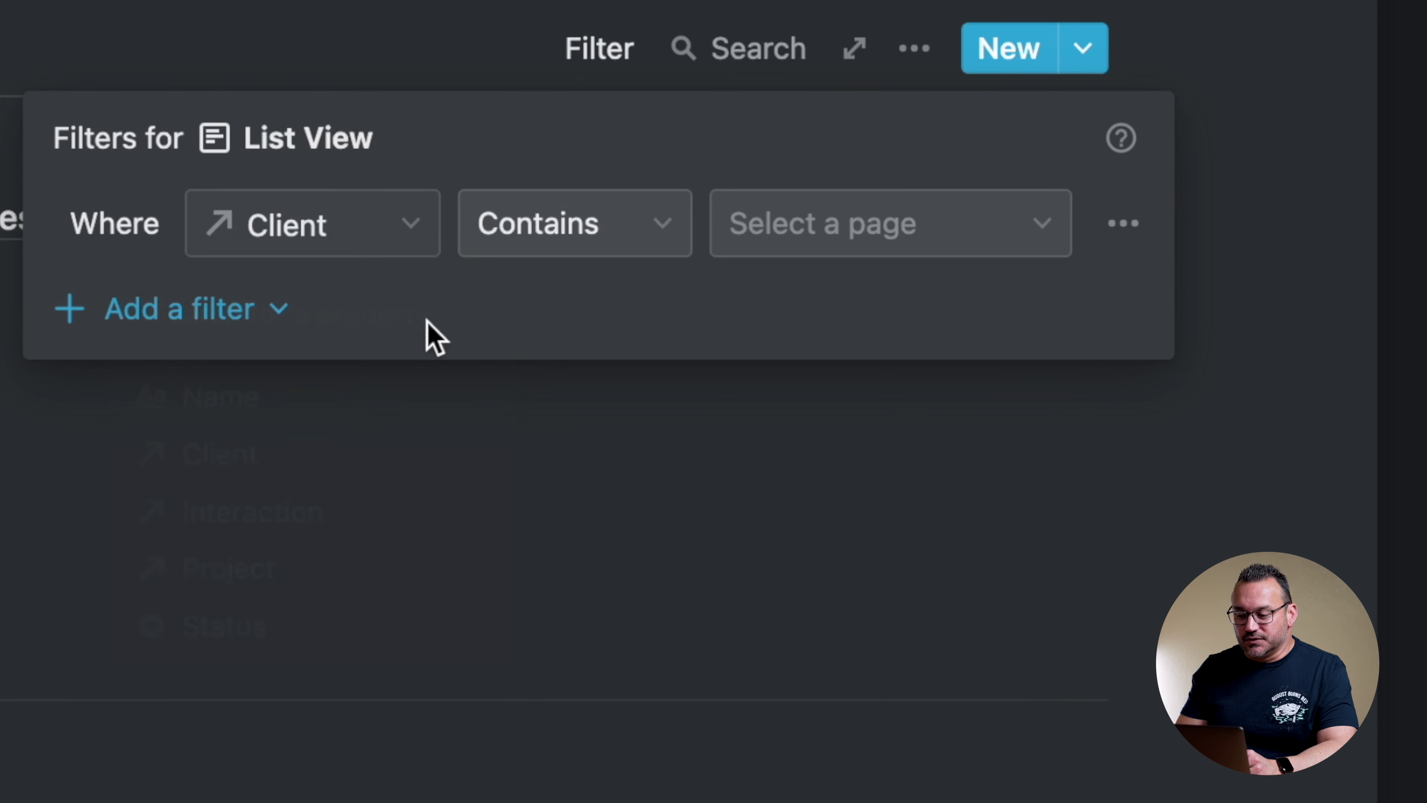
click(889, 209)
click(838, 579)
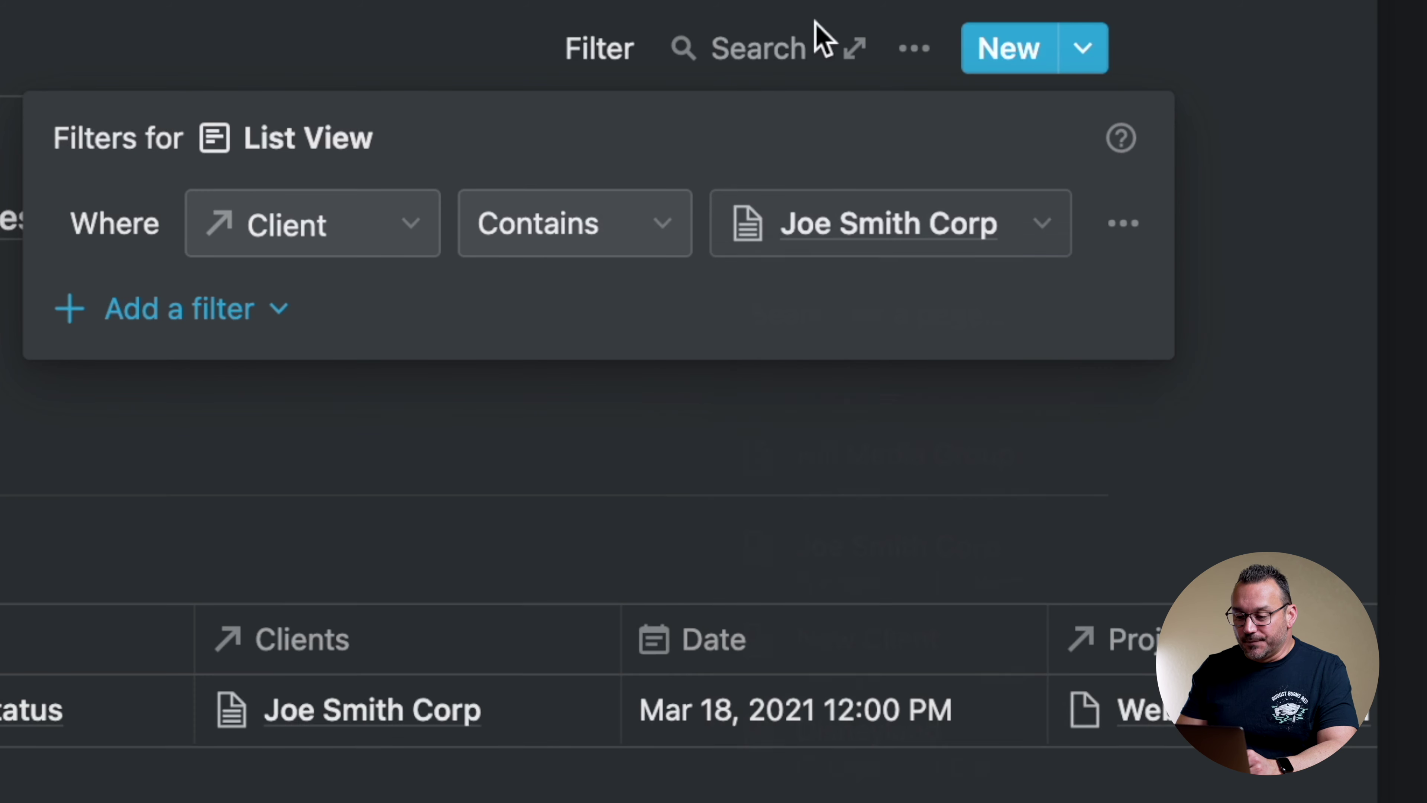
click(882, 259)
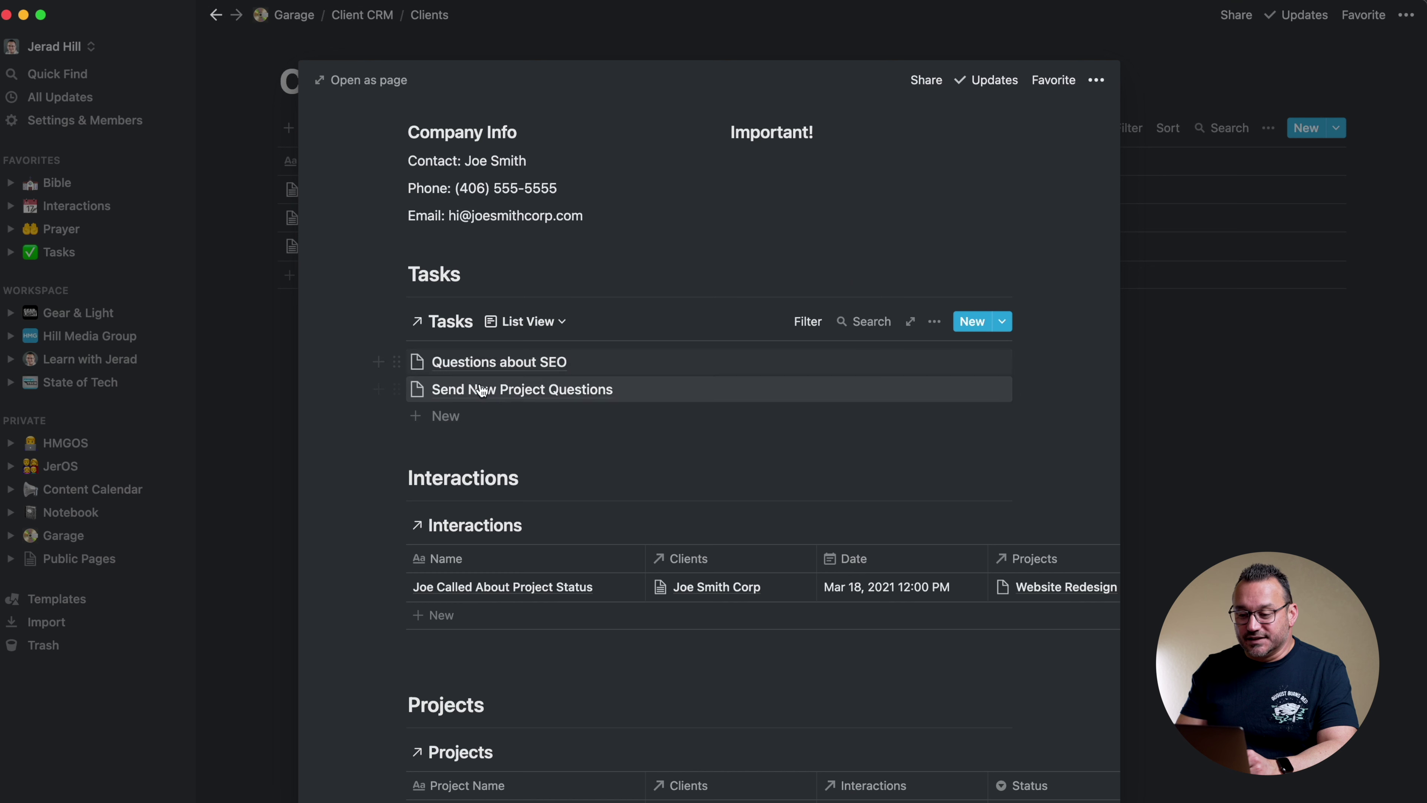
Show each task's Project and Interaction properties in List View
click(935, 322)
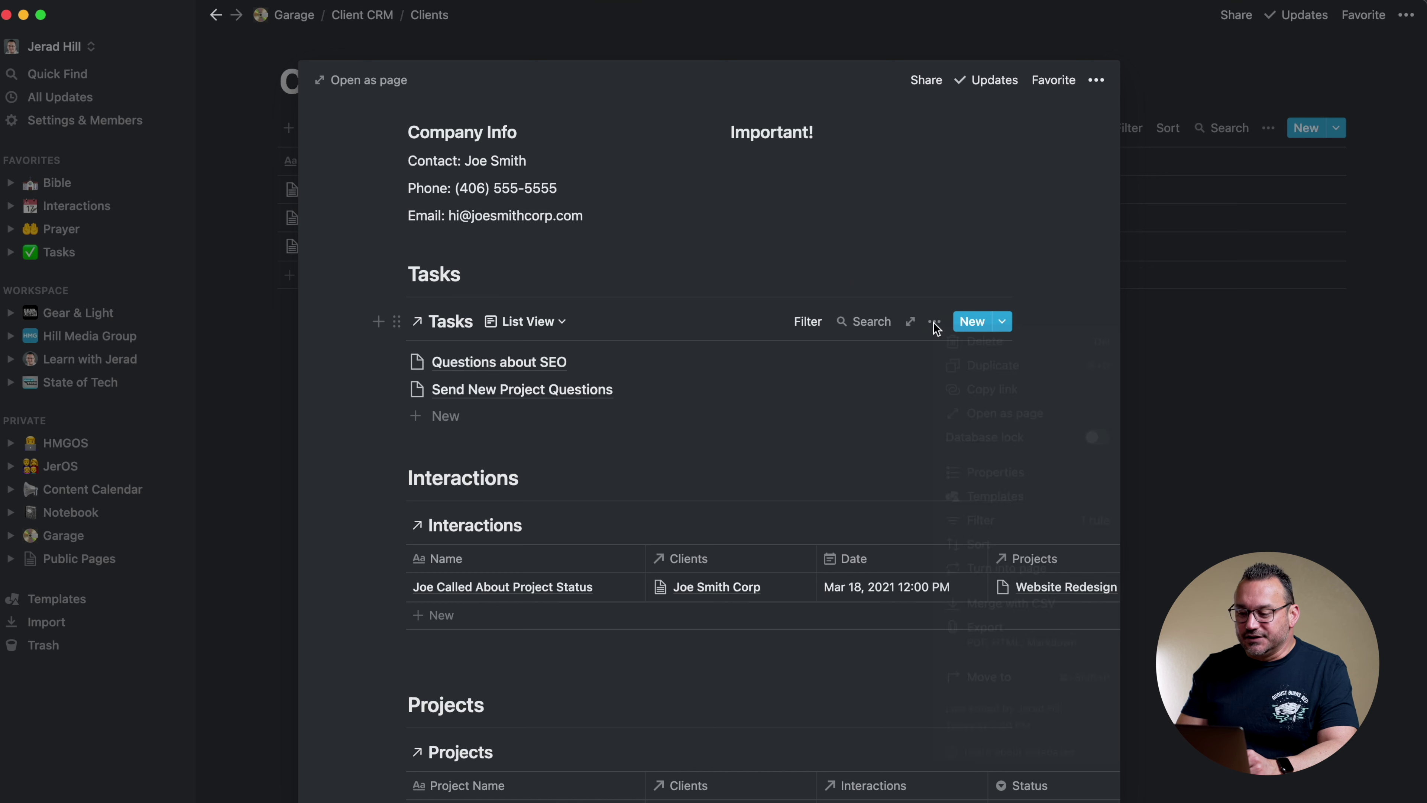
click(972, 472)
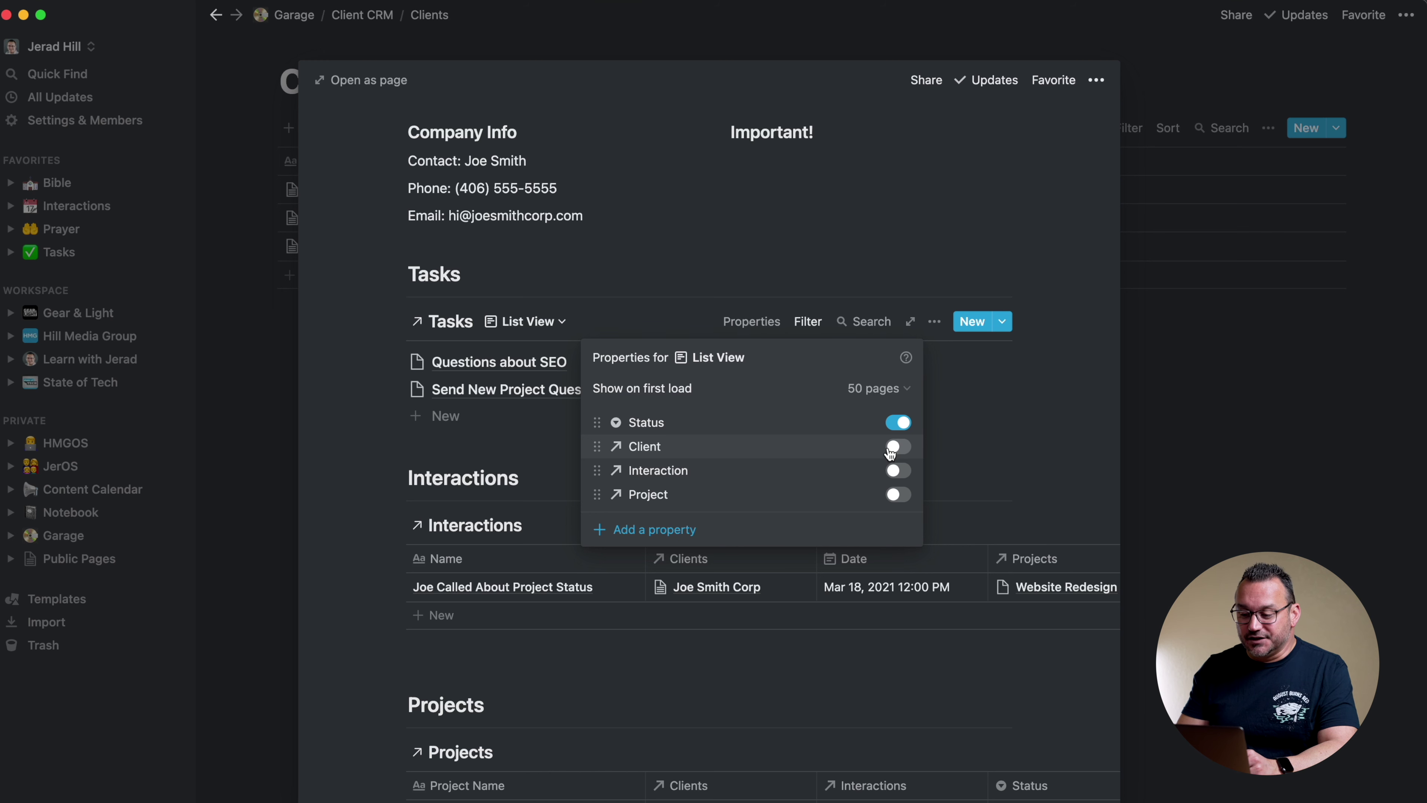
click(899, 494)
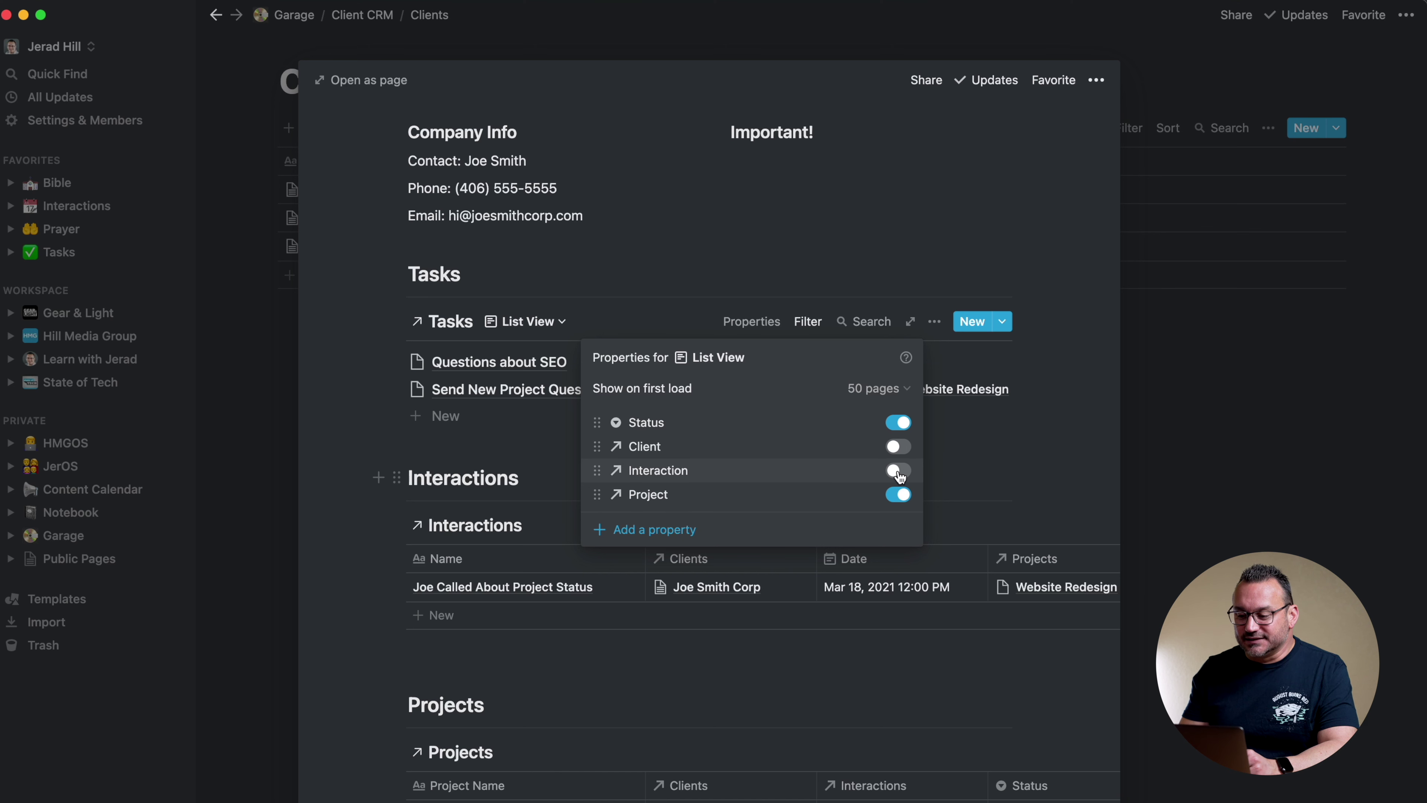
click(898, 472)
click(945, 242)
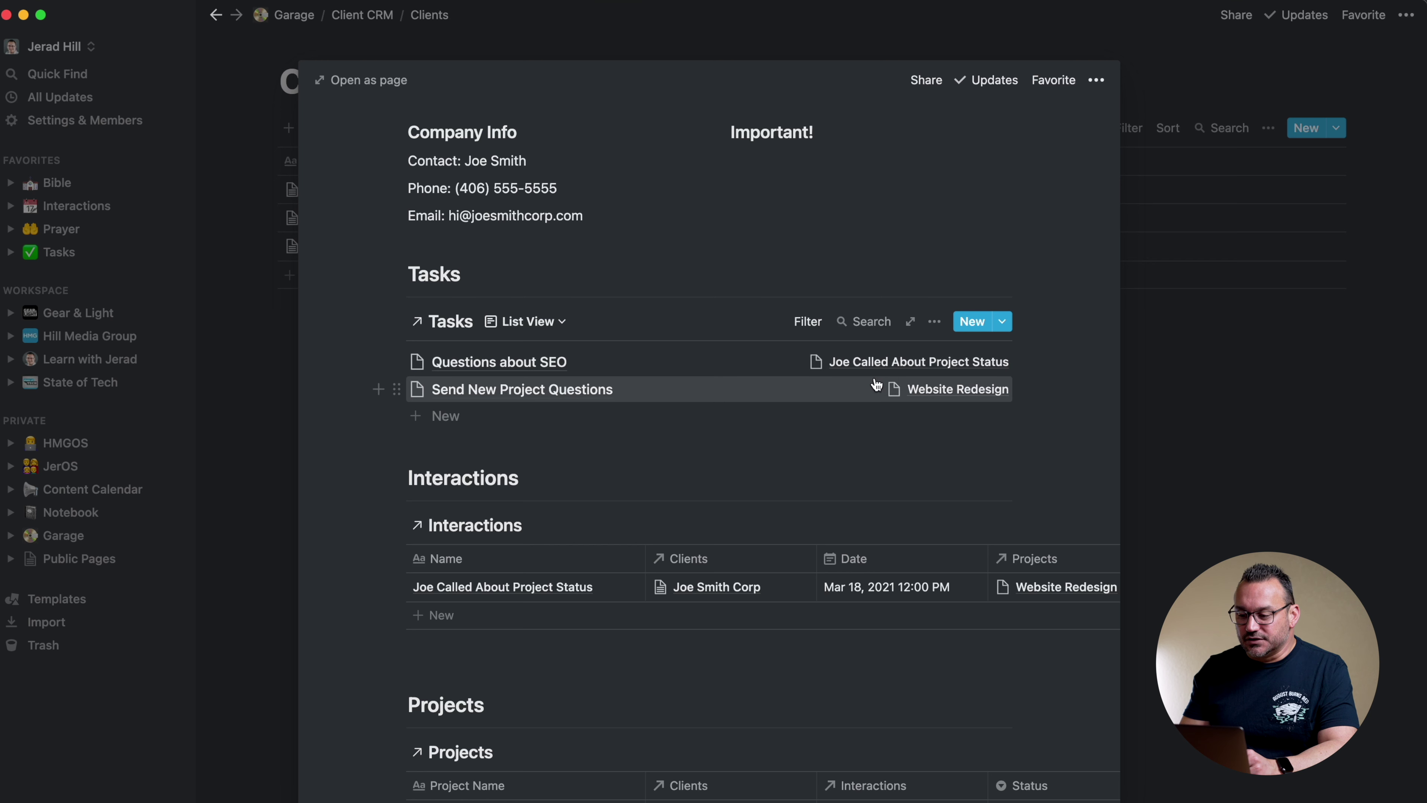
scroll(862, 386, down, 5)
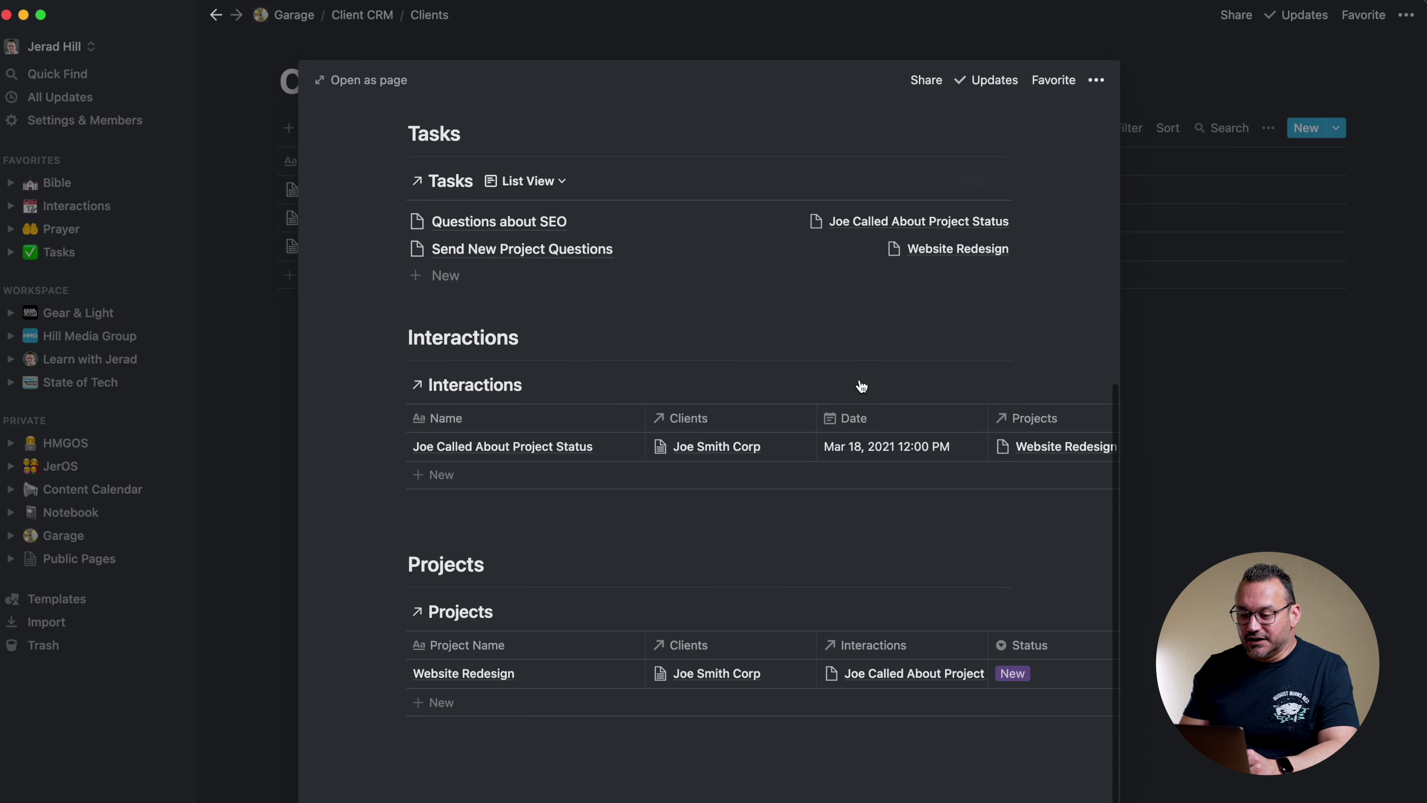
Add a List-layout view to Interactions and make it the first, default view
click(548, 386)
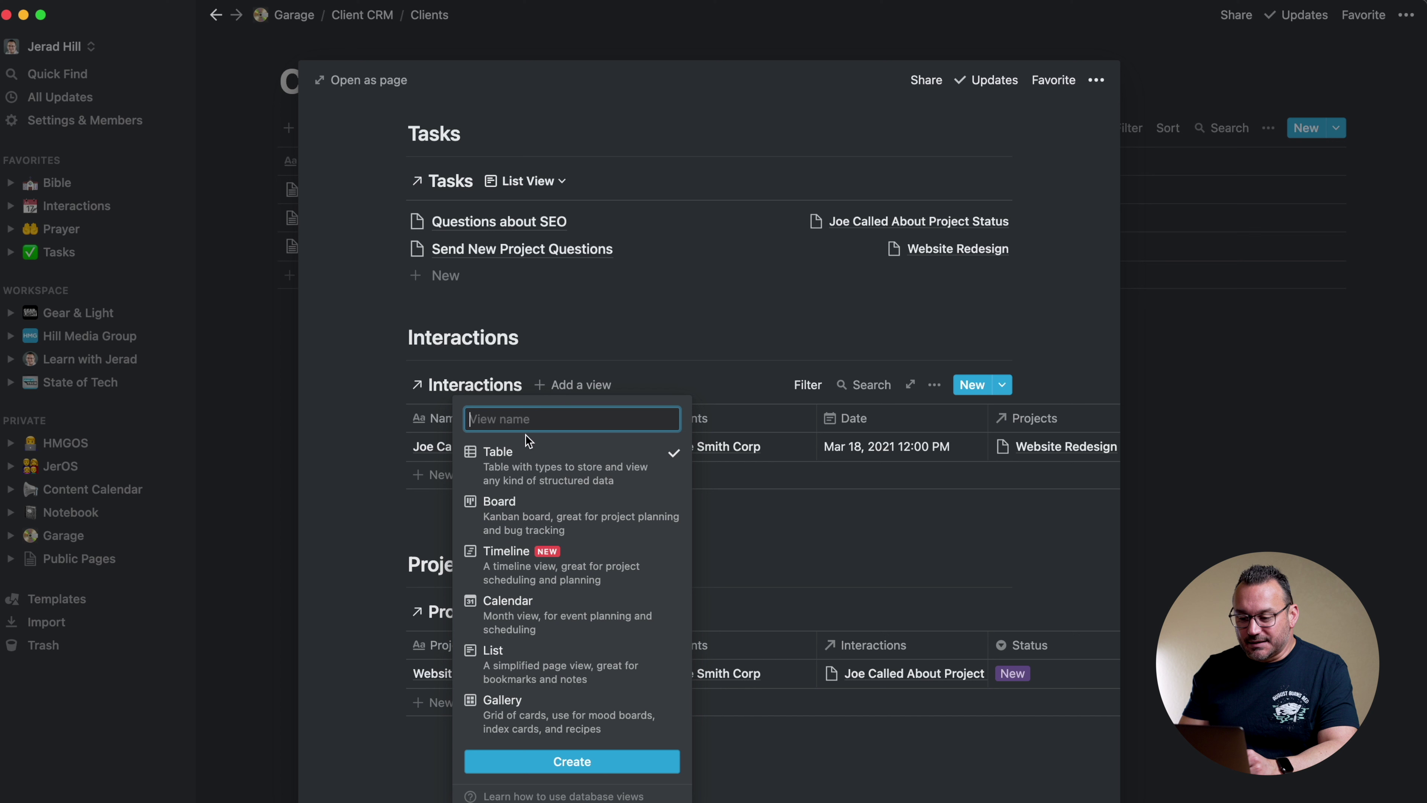
text(List View)
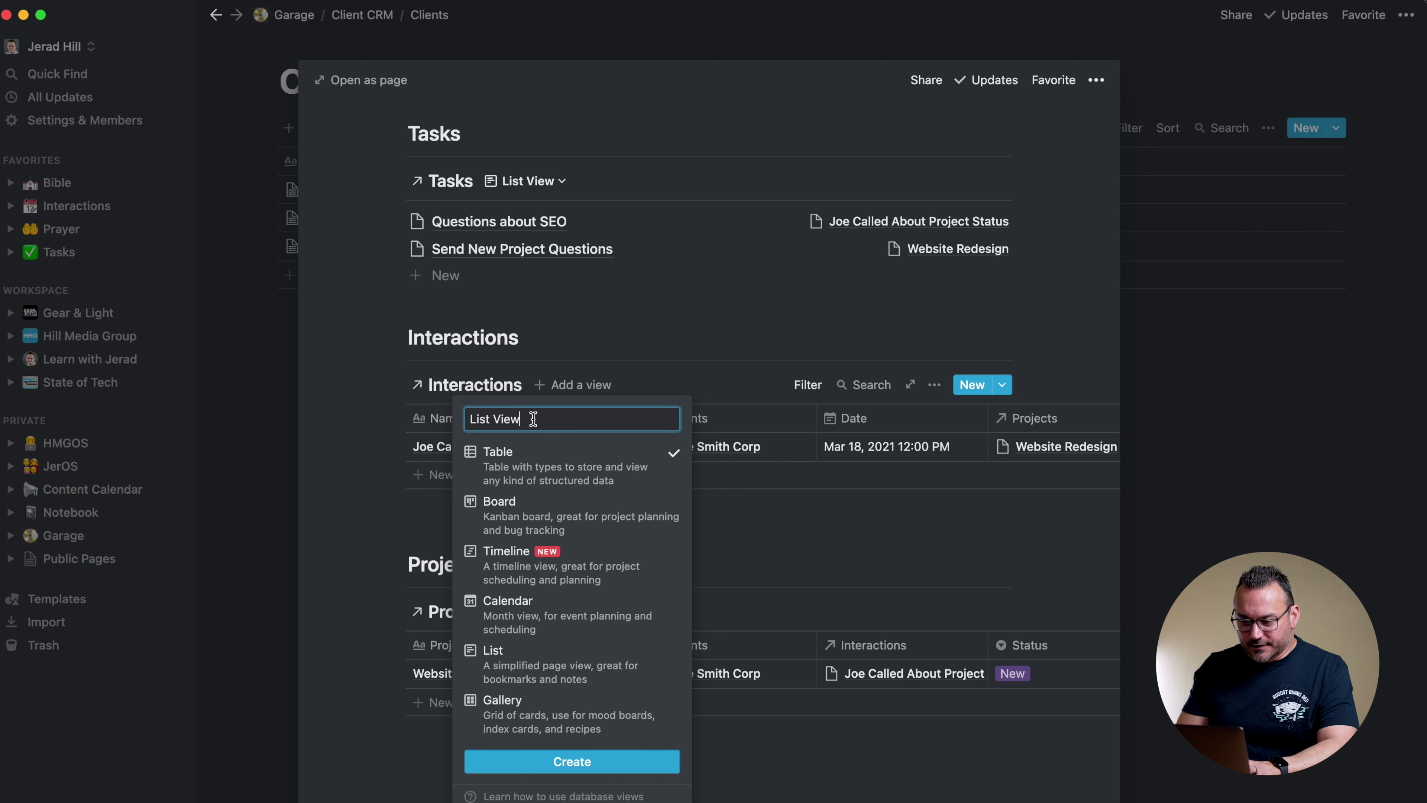
click(494, 658)
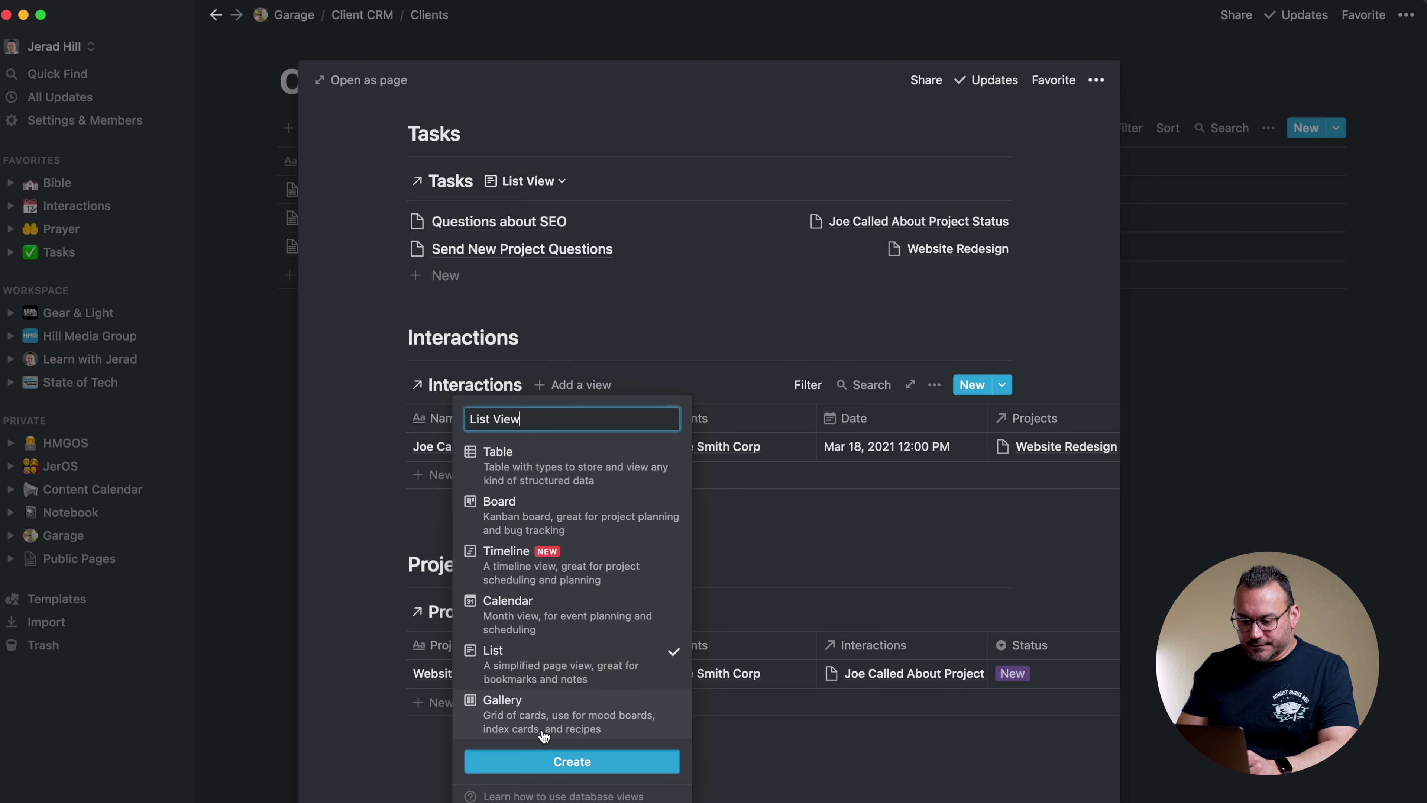
click(542, 763)
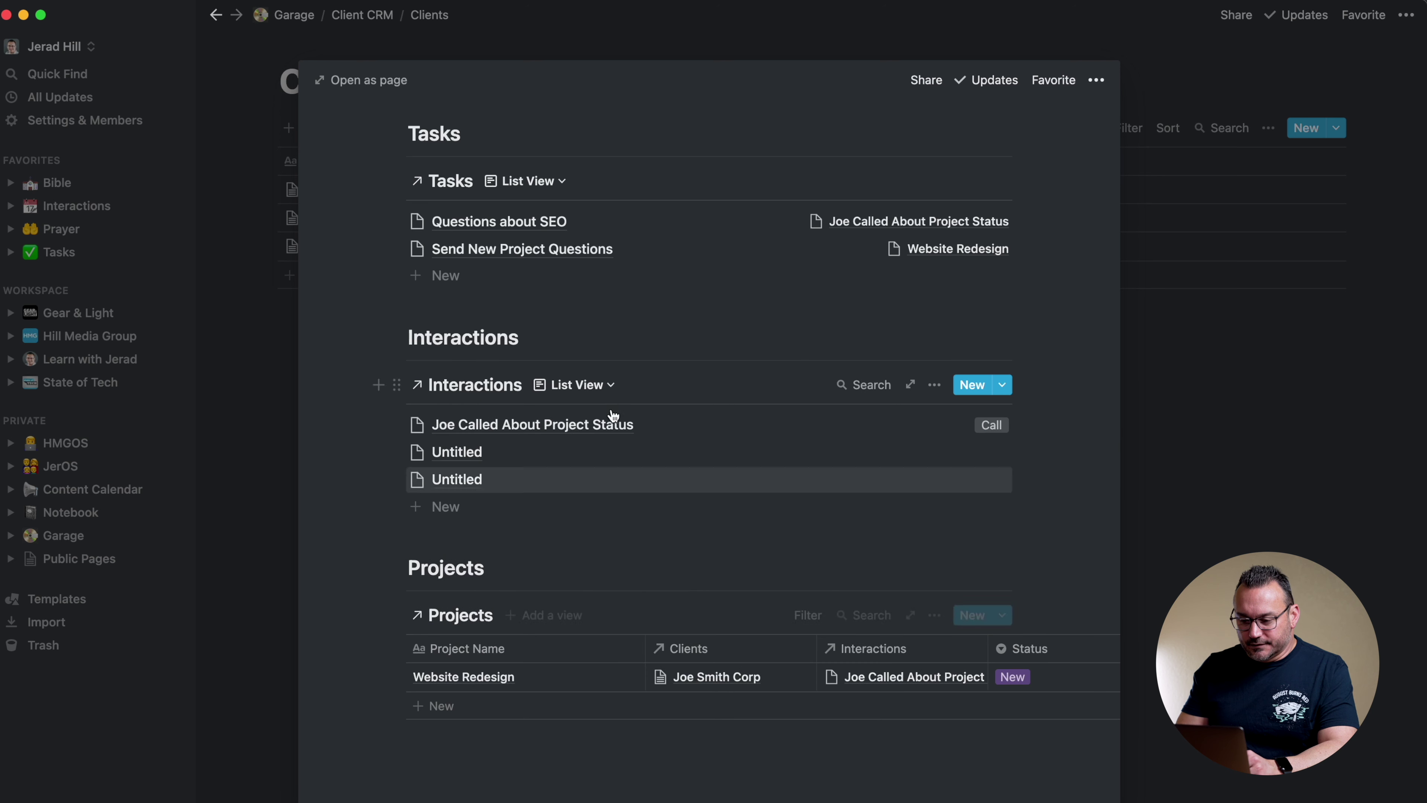
click(613, 384)
drag(445, 473, 446, 450)
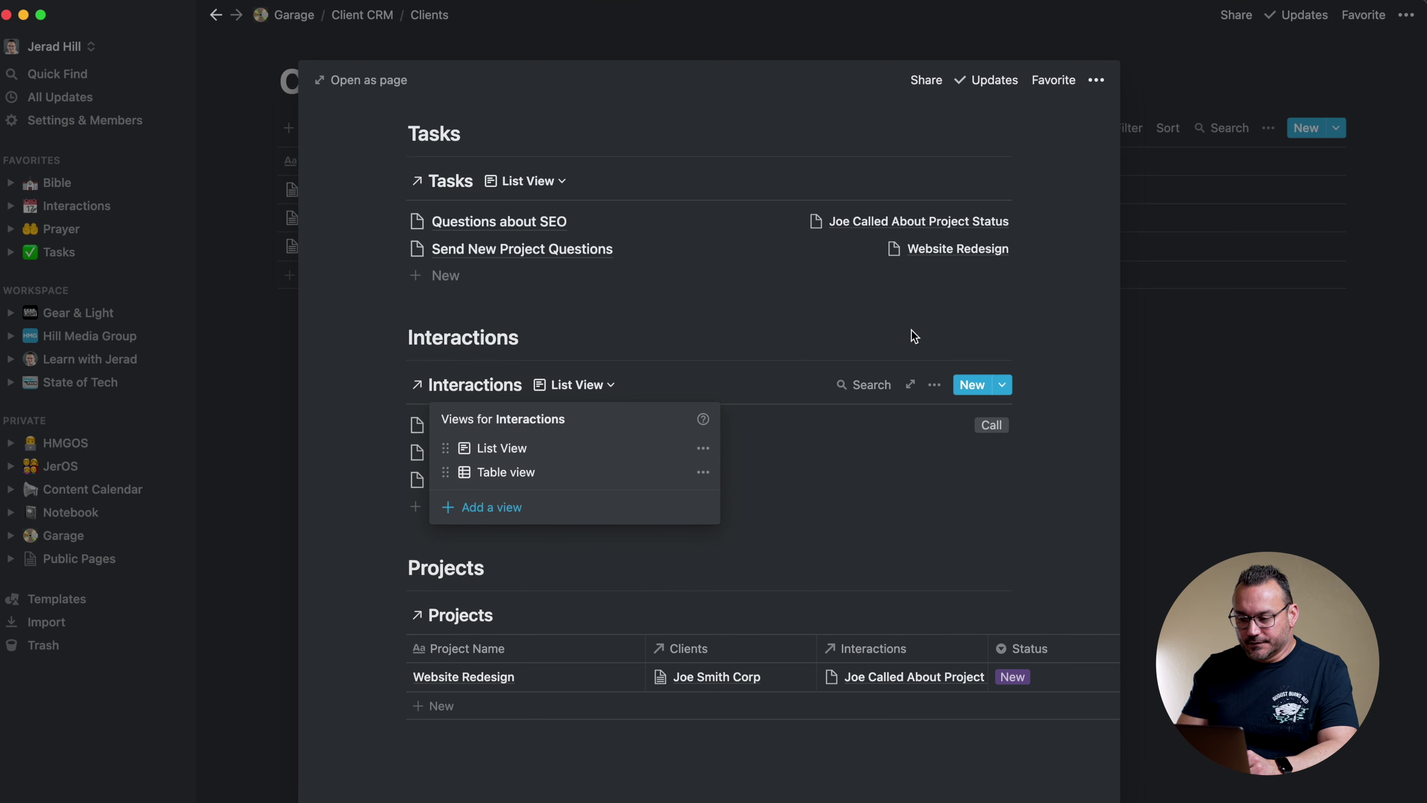
click(935, 387)
Filter the list view to interactions whose Clients contains this client's page
click(935, 387)
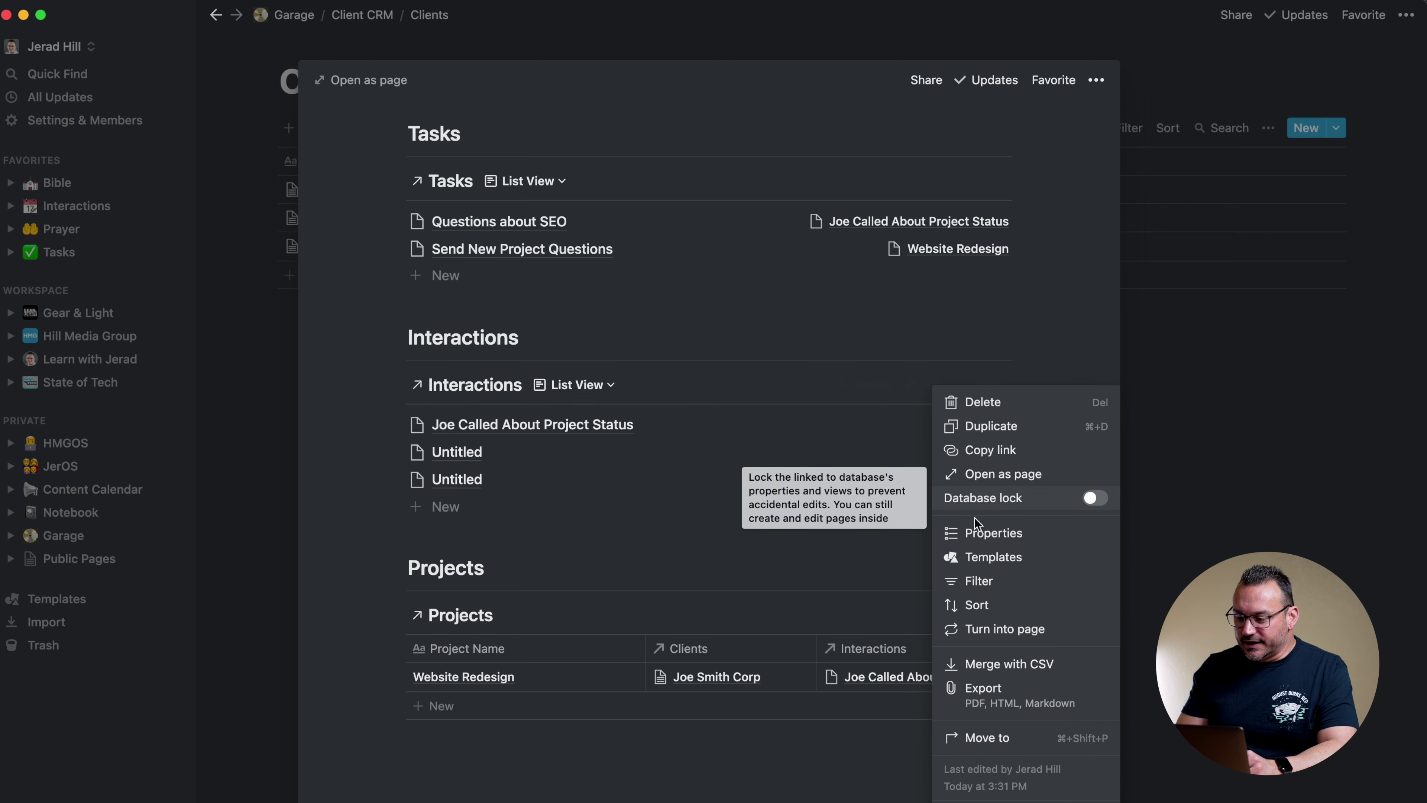
click(976, 584)
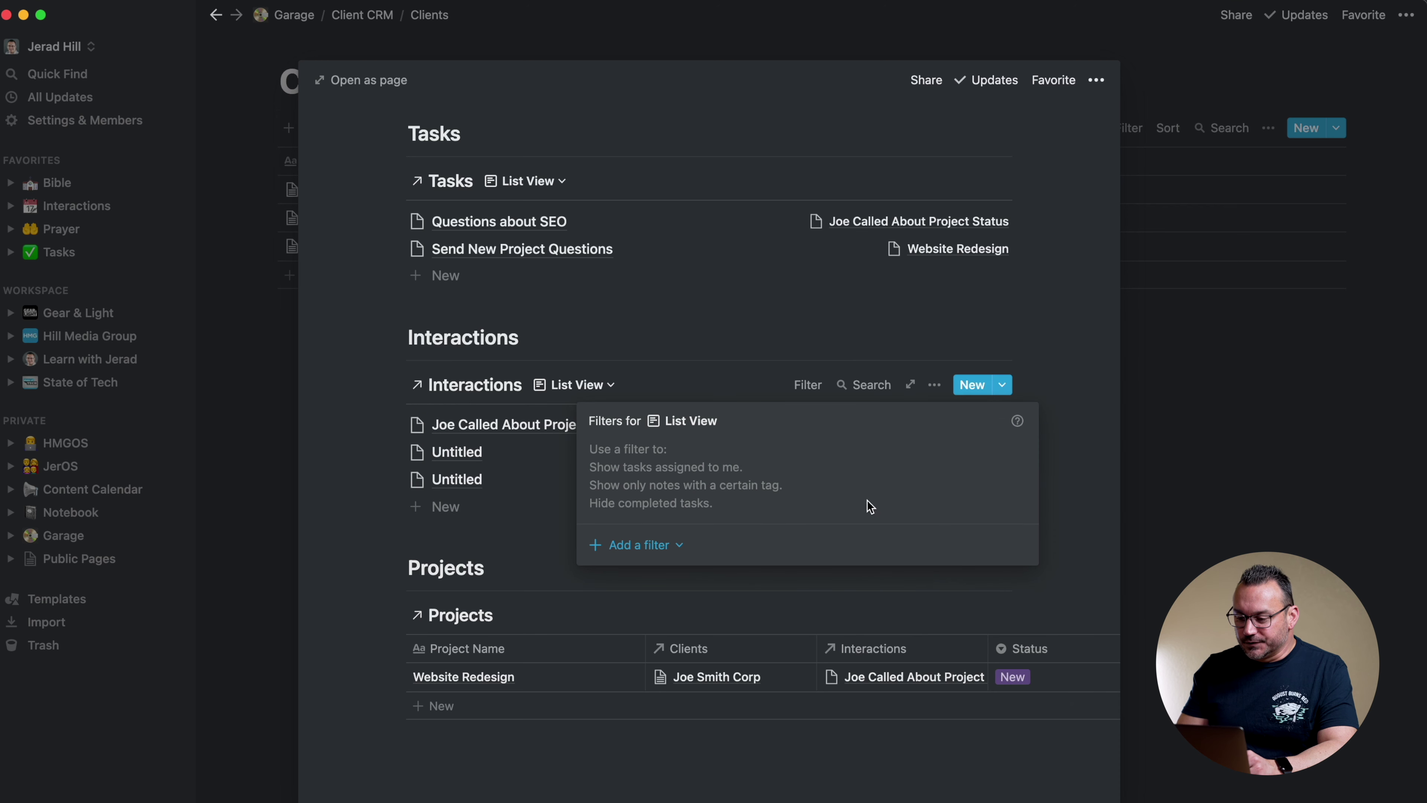
click(638, 548)
click(647, 578)
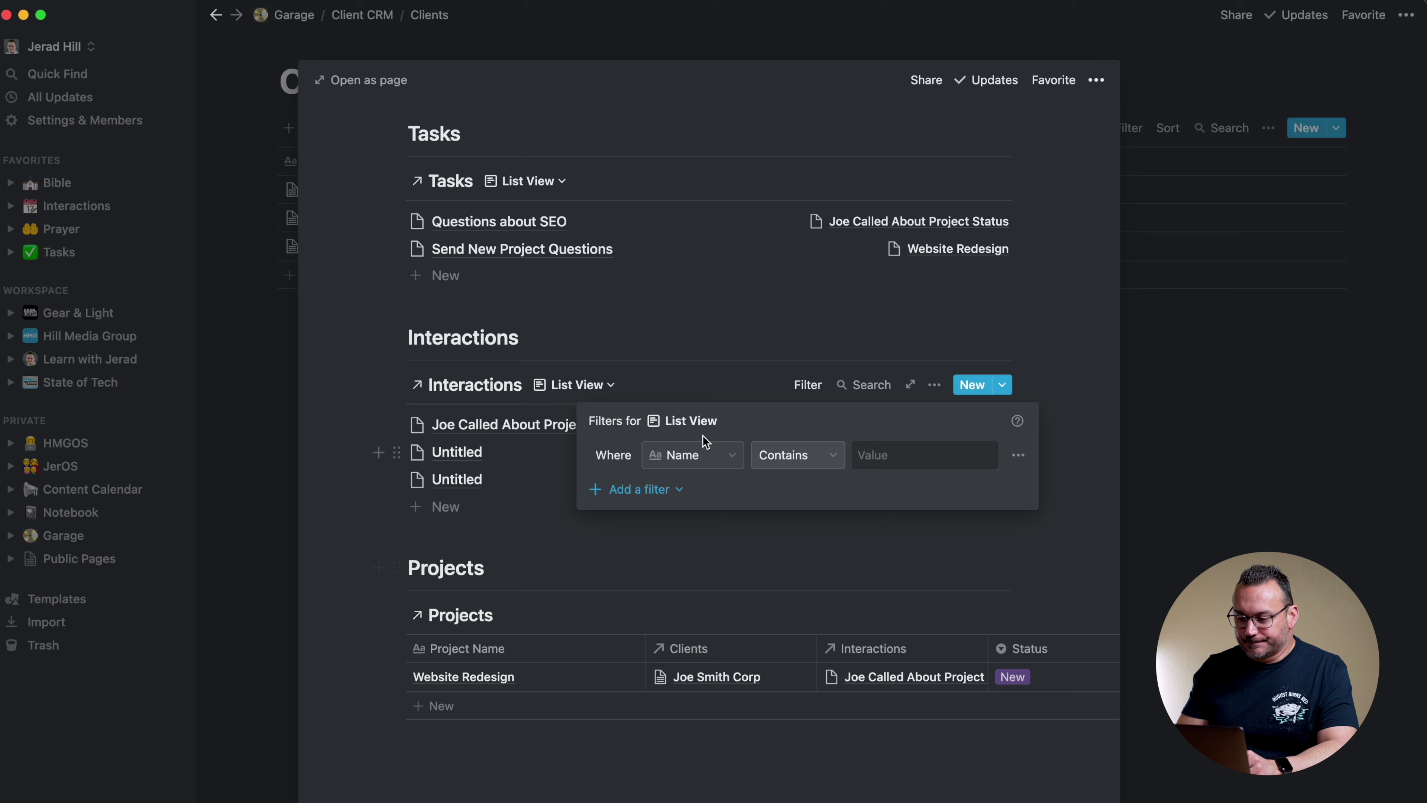
click(689, 455)
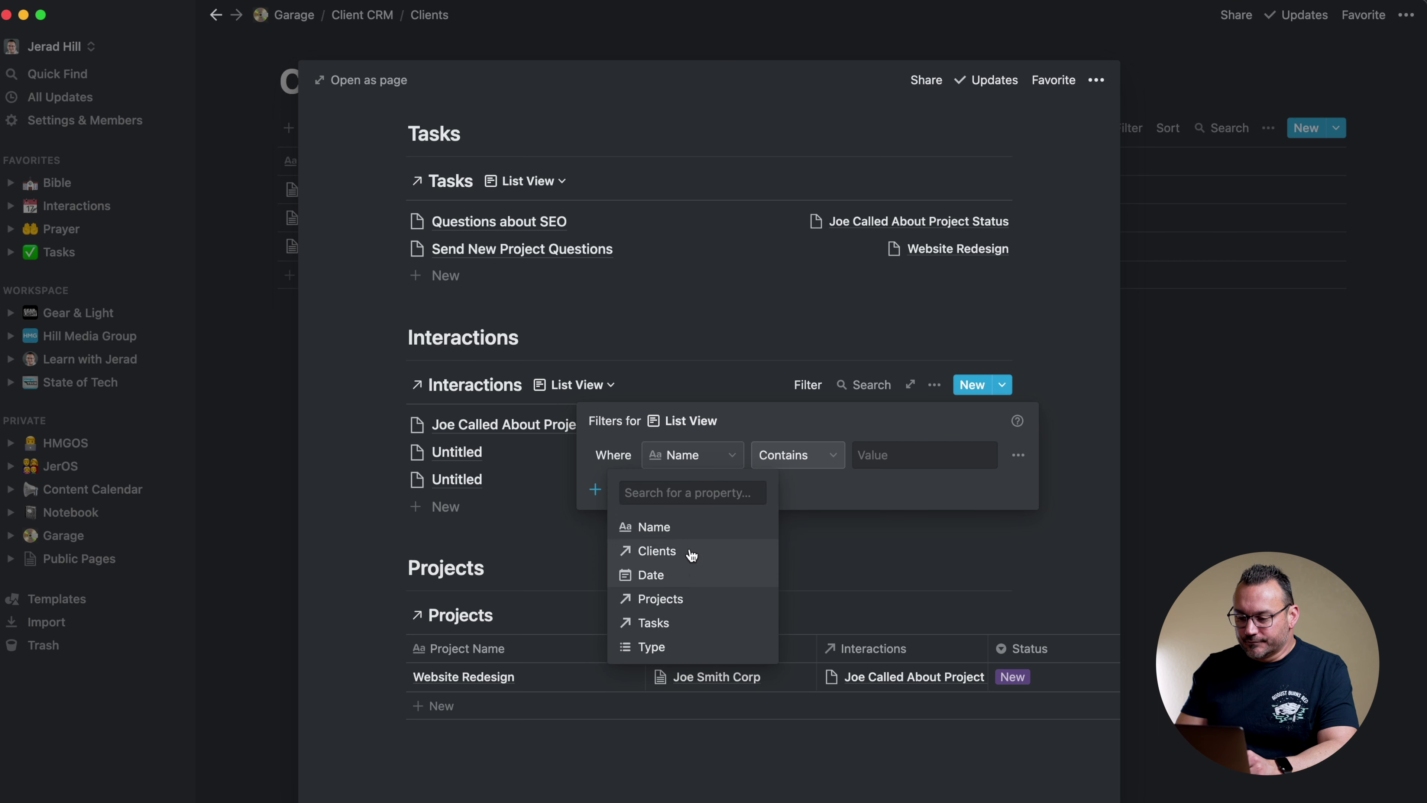
click(691, 554)
click(905, 455)
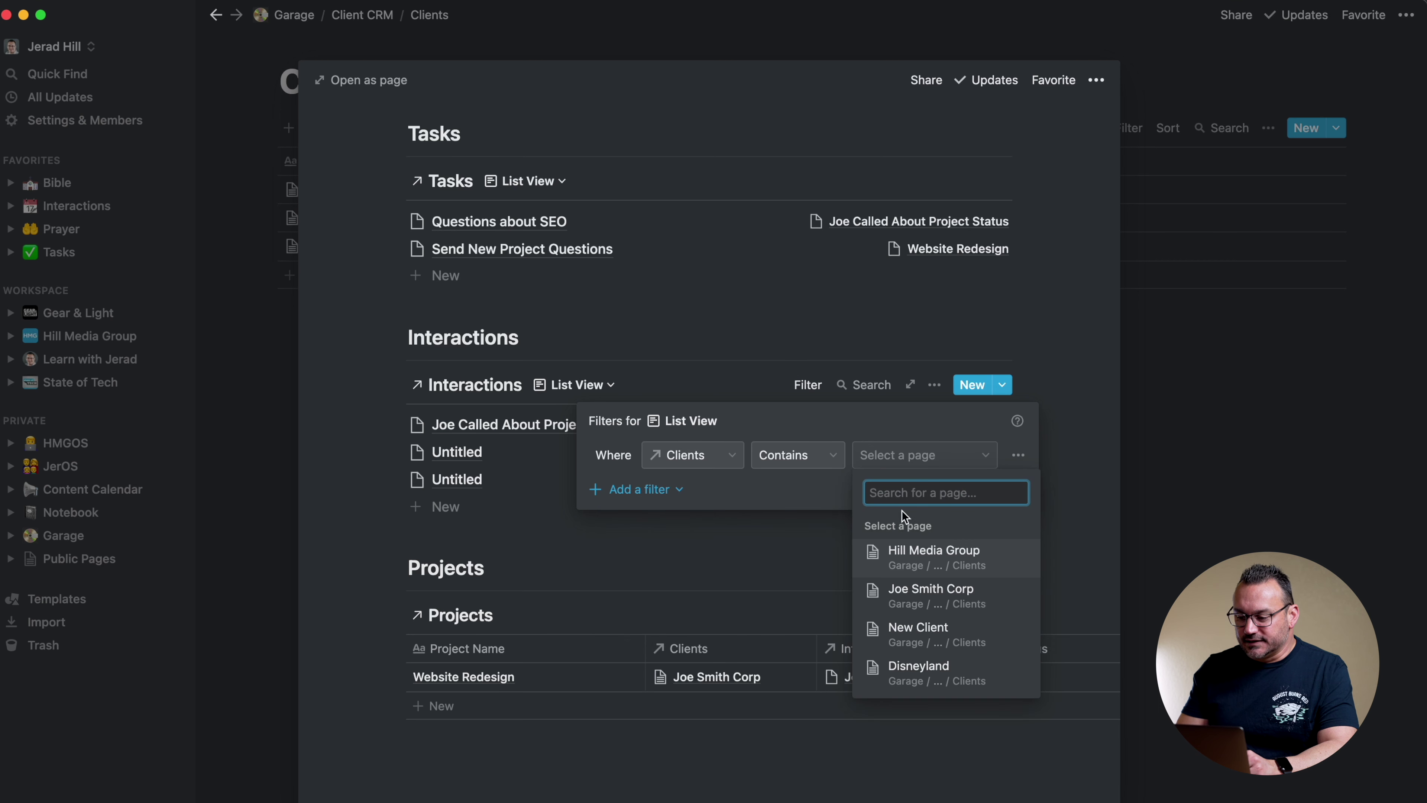
click(903, 594)
click(836, 354)
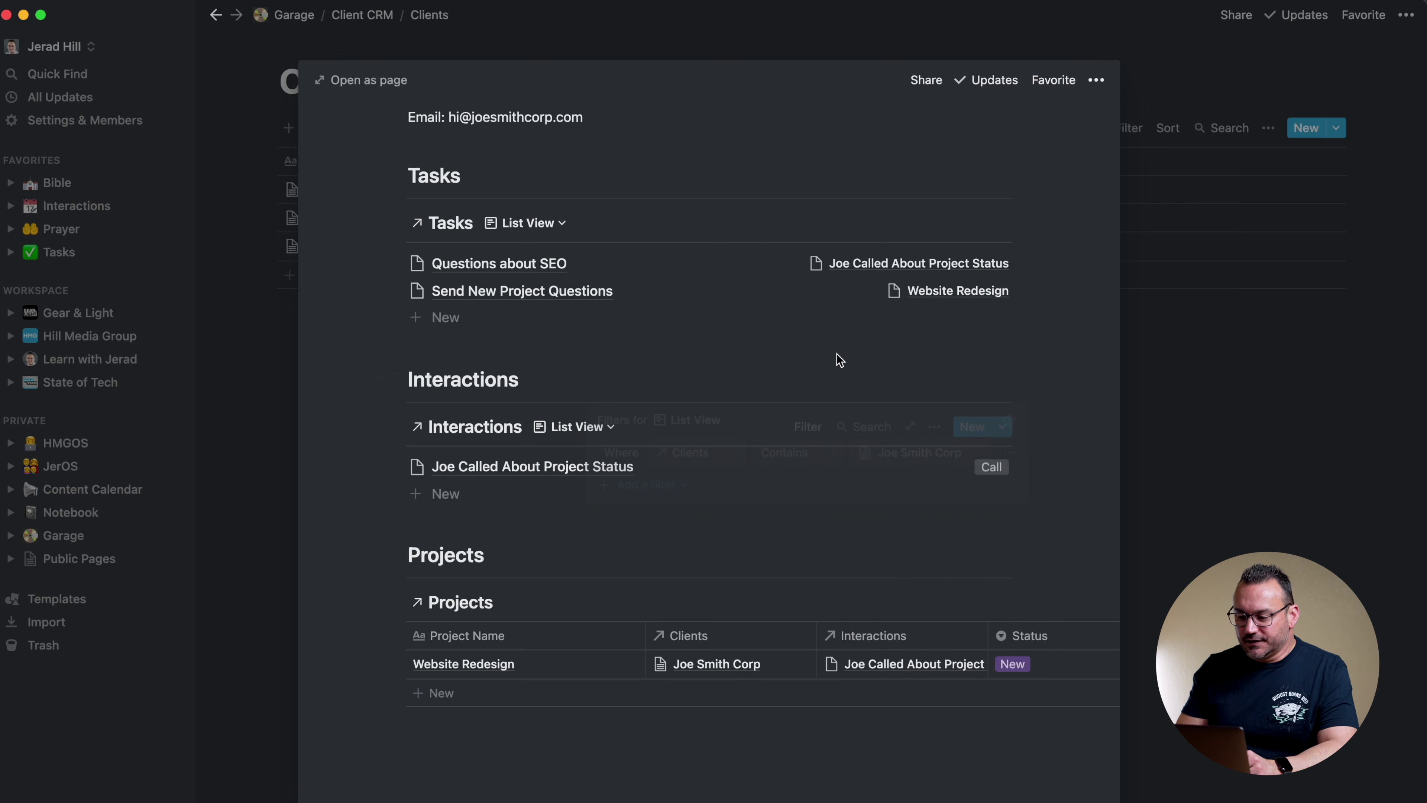
Show each interaction's Date property in the list view
click(935, 426)
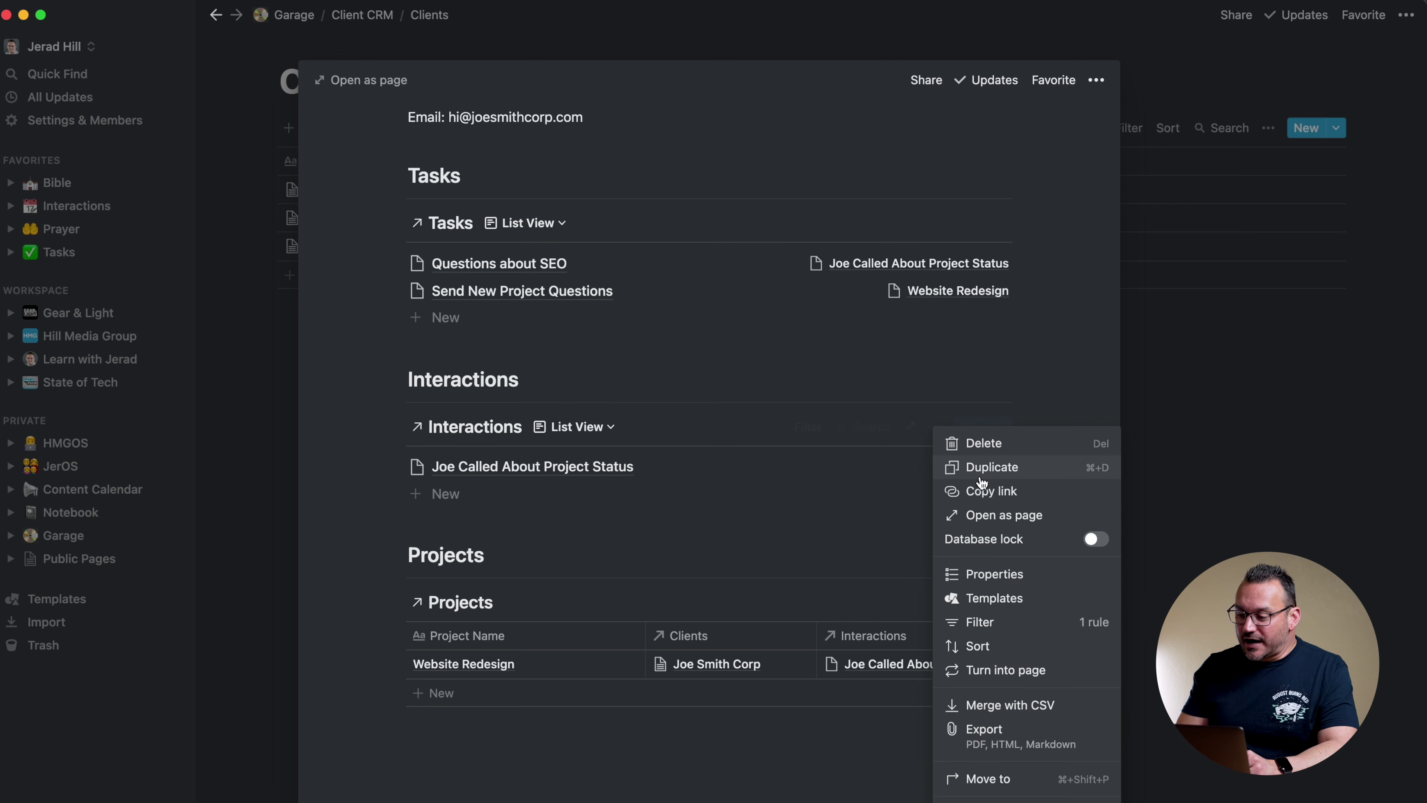
click(973, 571)
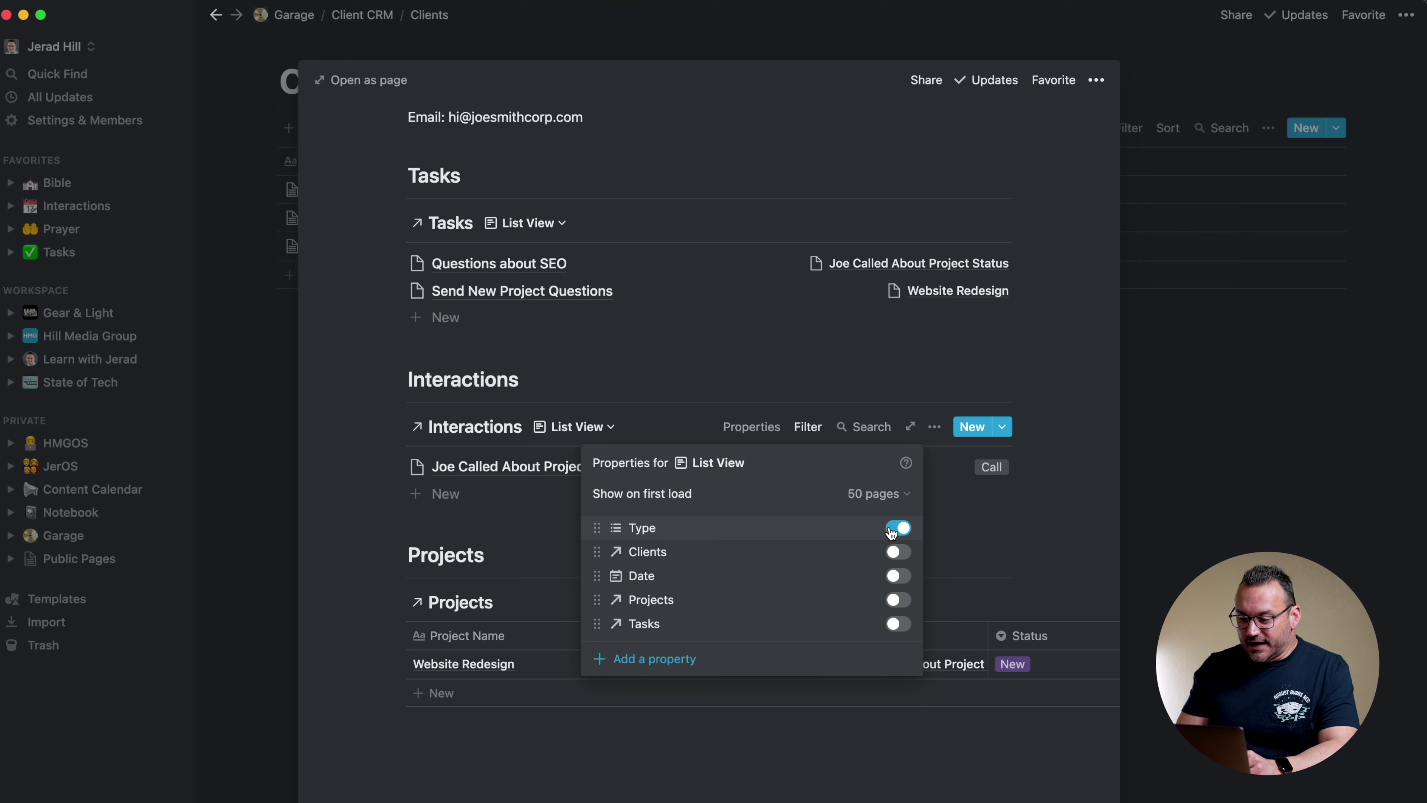
click(899, 577)
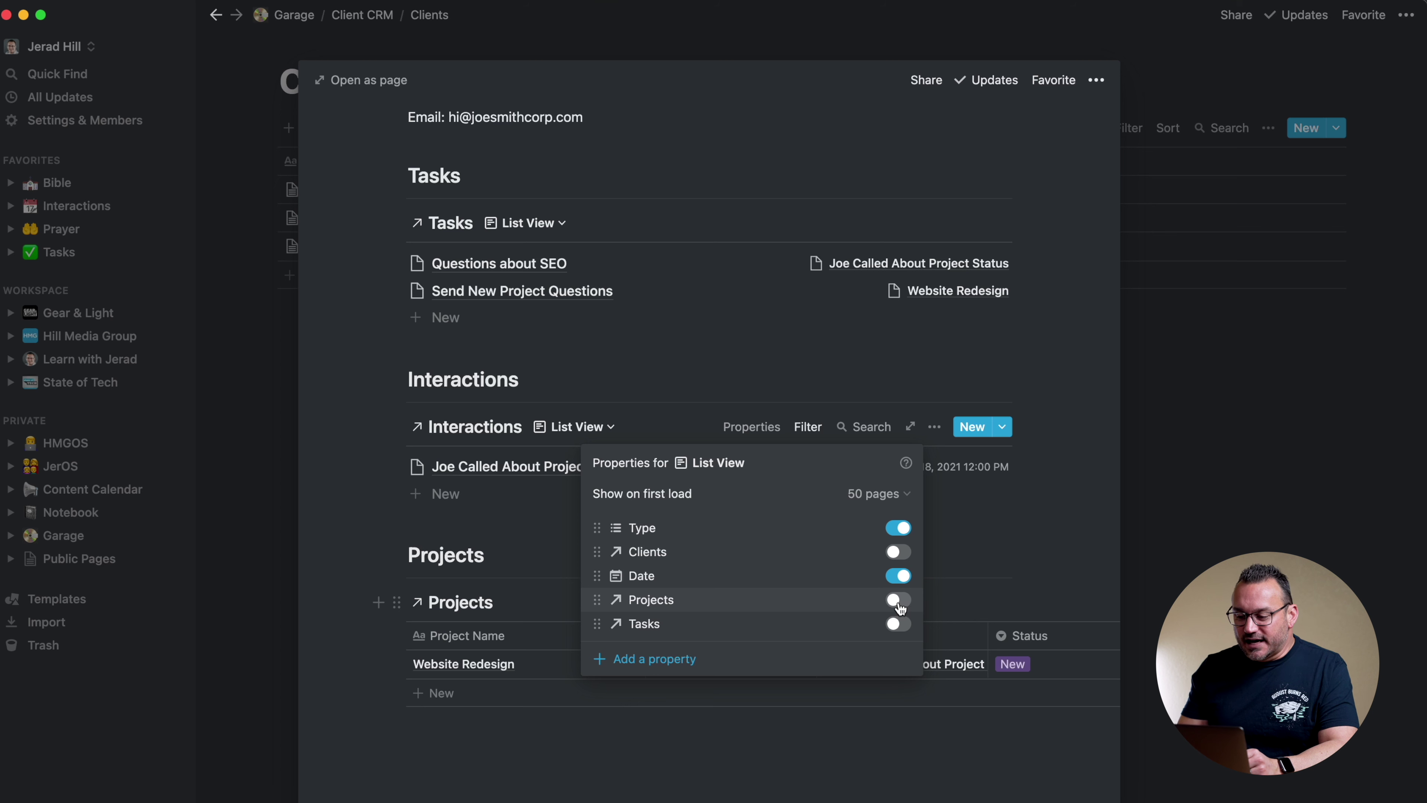
click(935, 374)
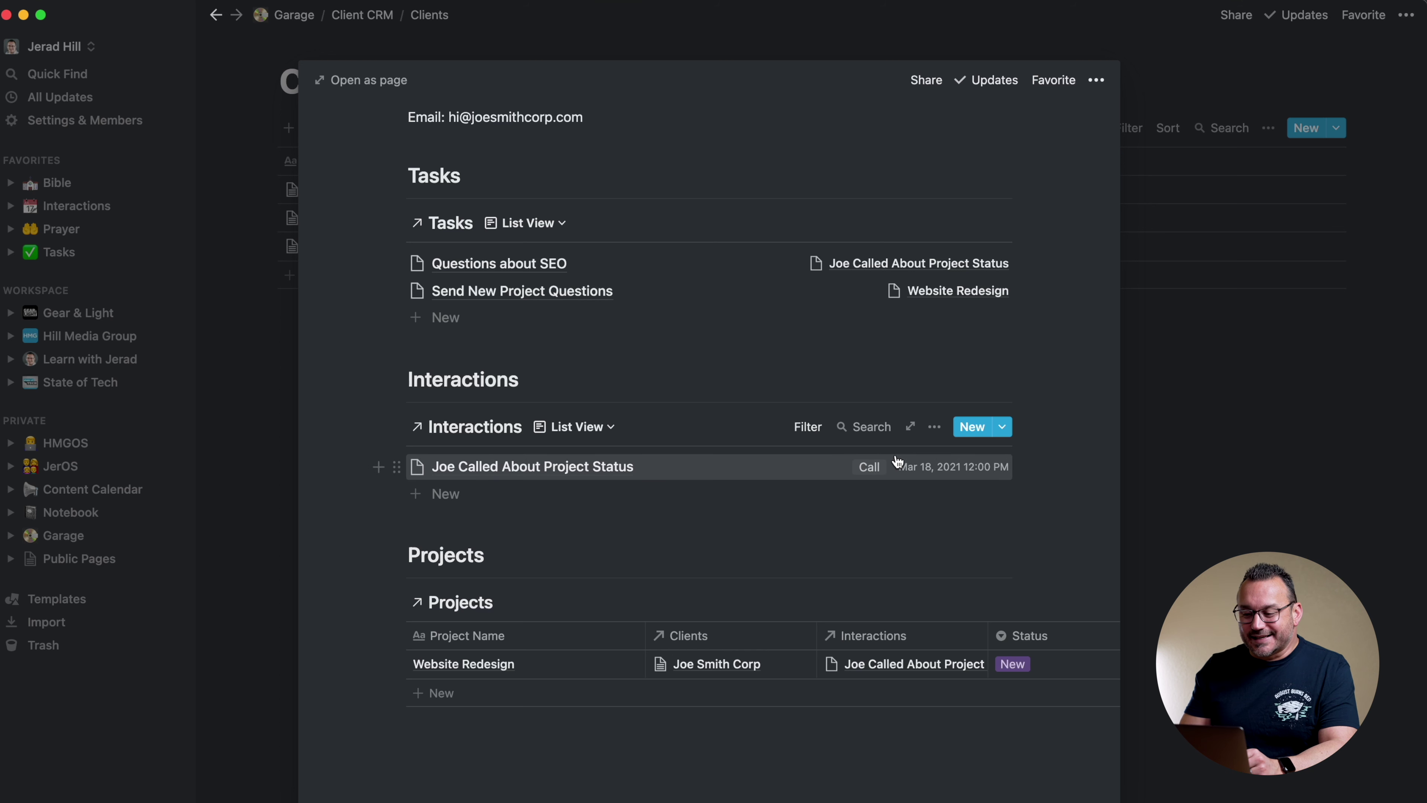
Sort the Interactions list view by Date, descending
click(935, 427)
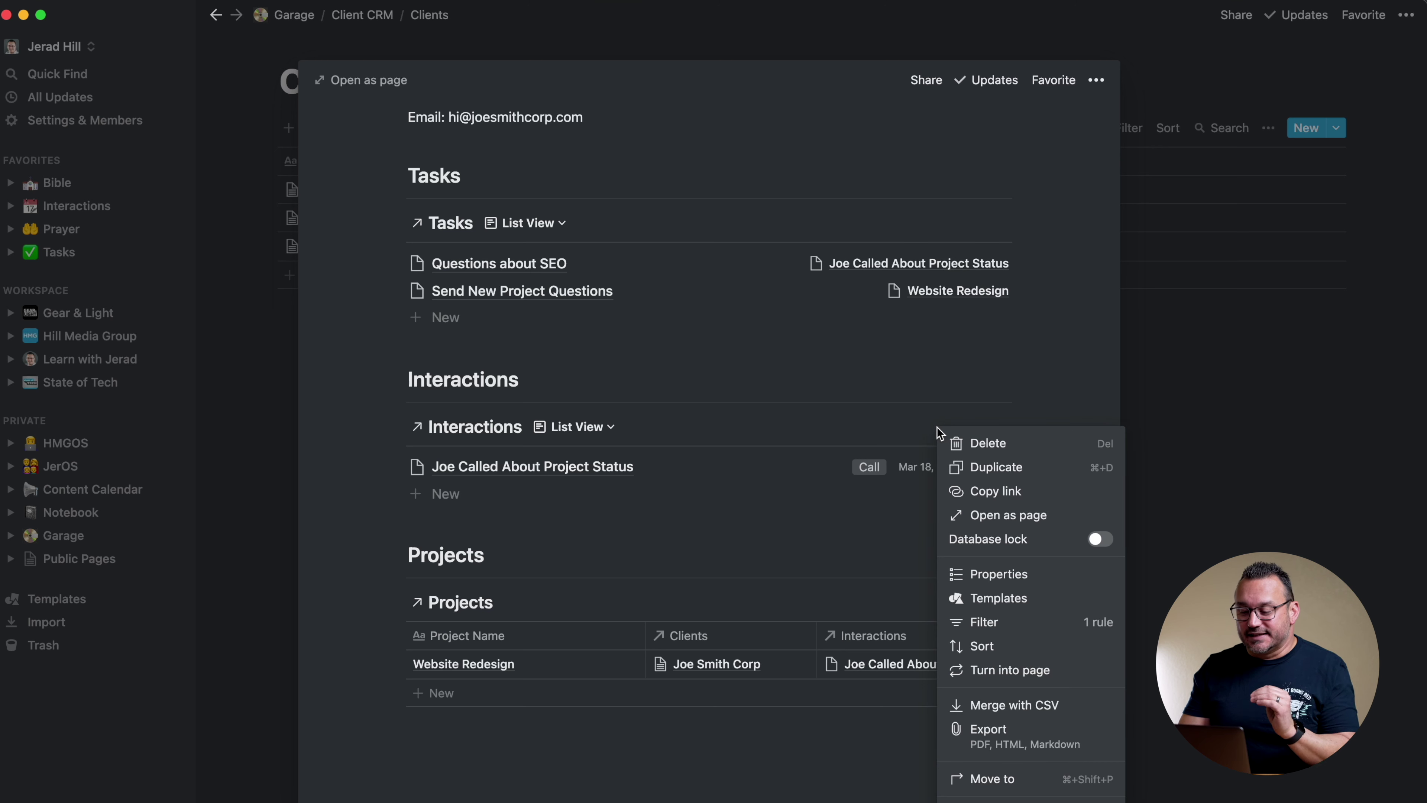
click(981, 646)
click(695, 588)
click(723, 501)
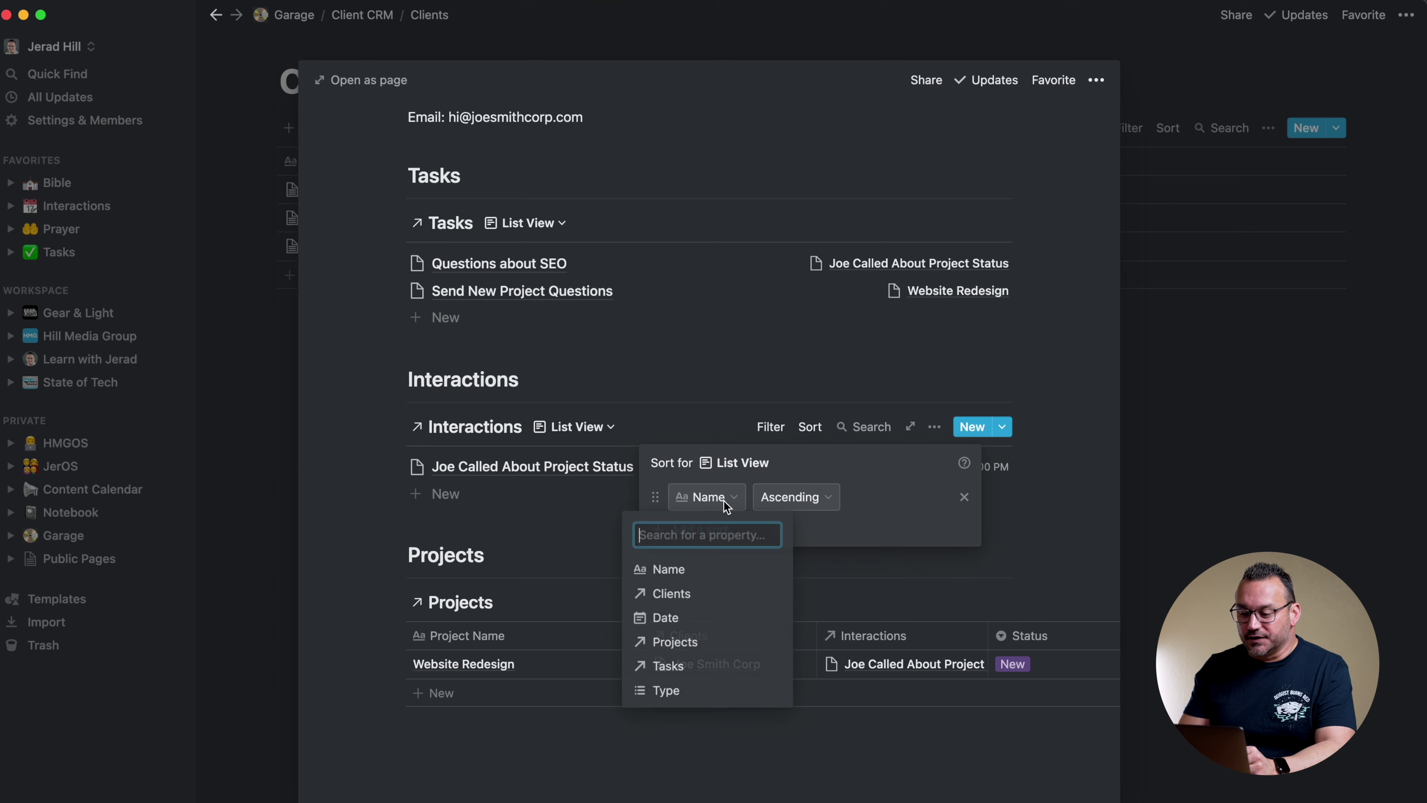
click(685, 618)
click(803, 504)
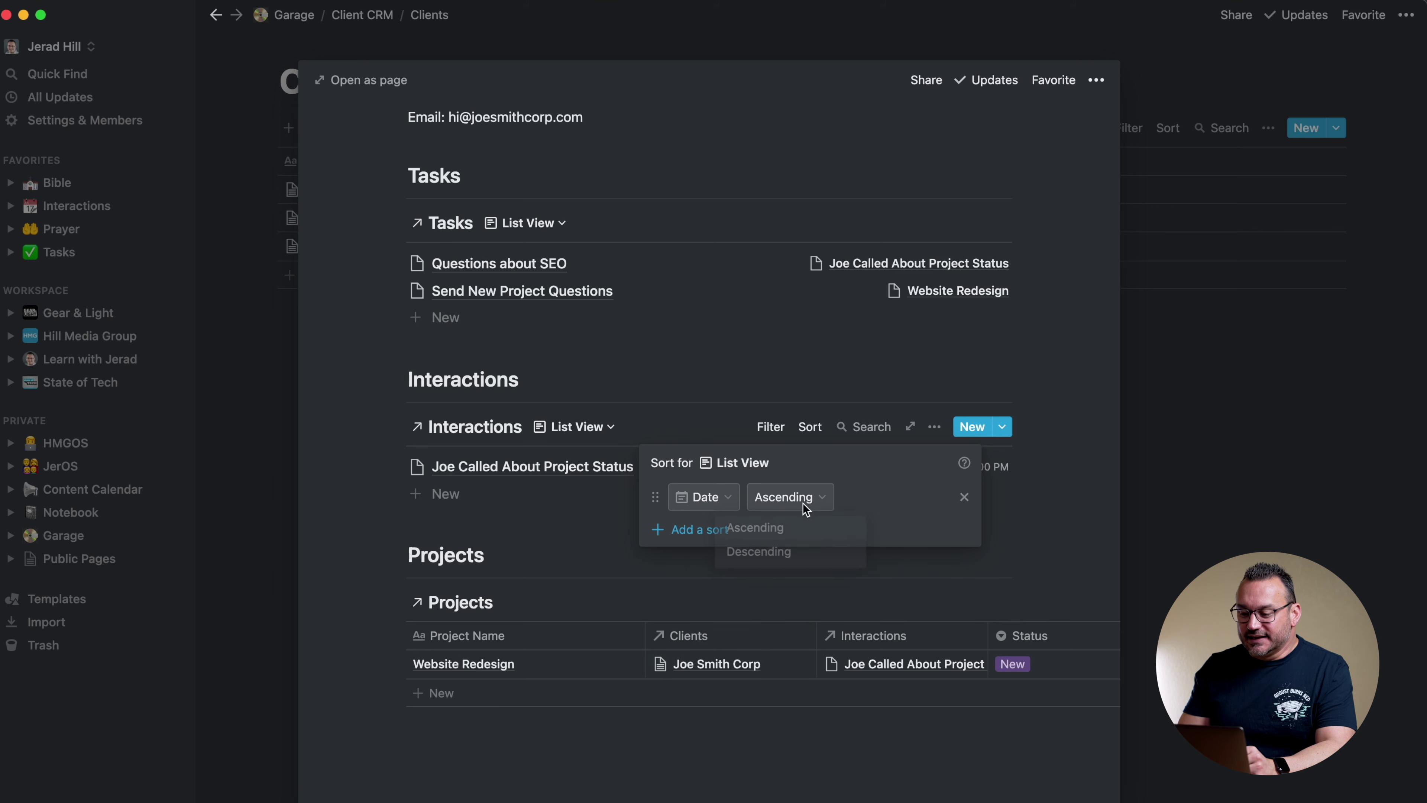
click(783, 551)
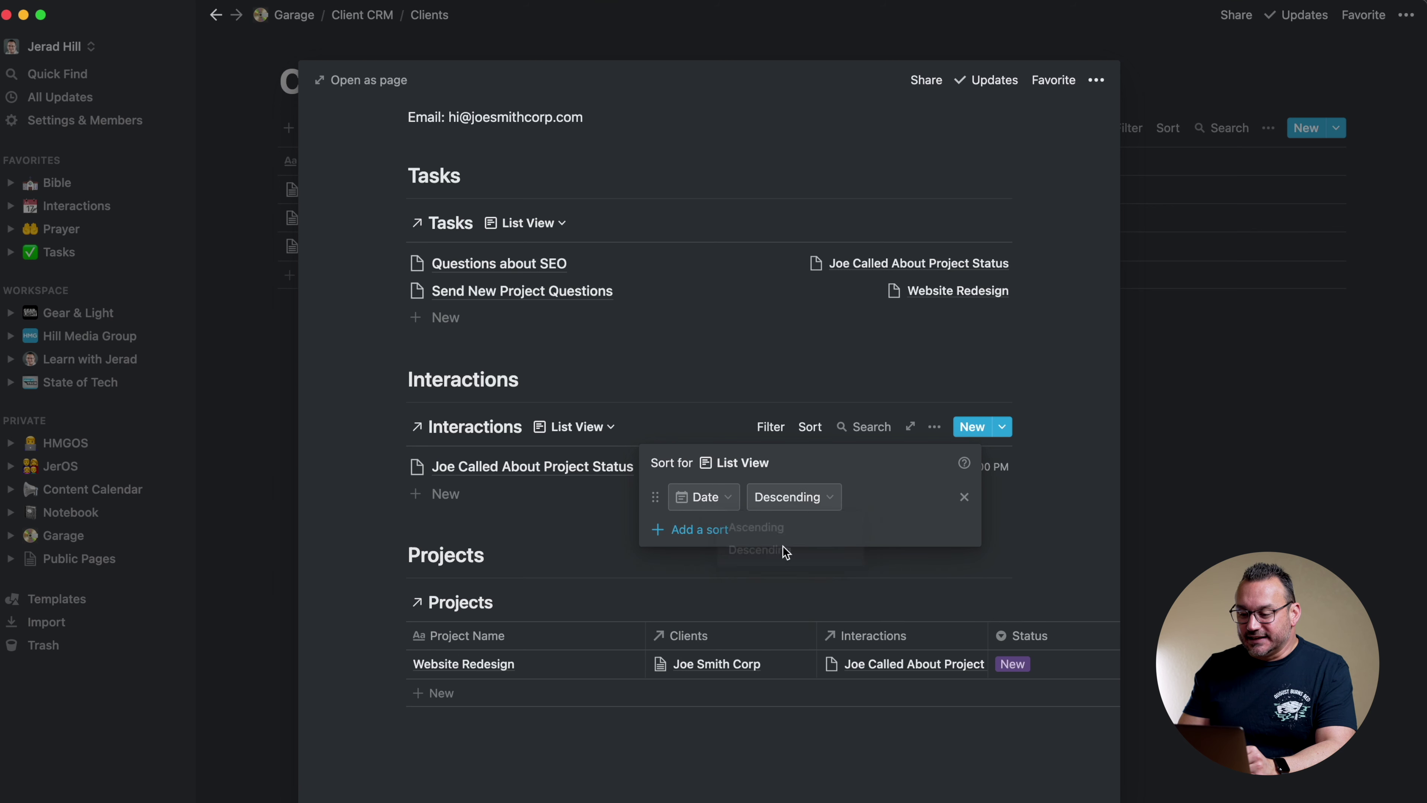
click(1052, 404)
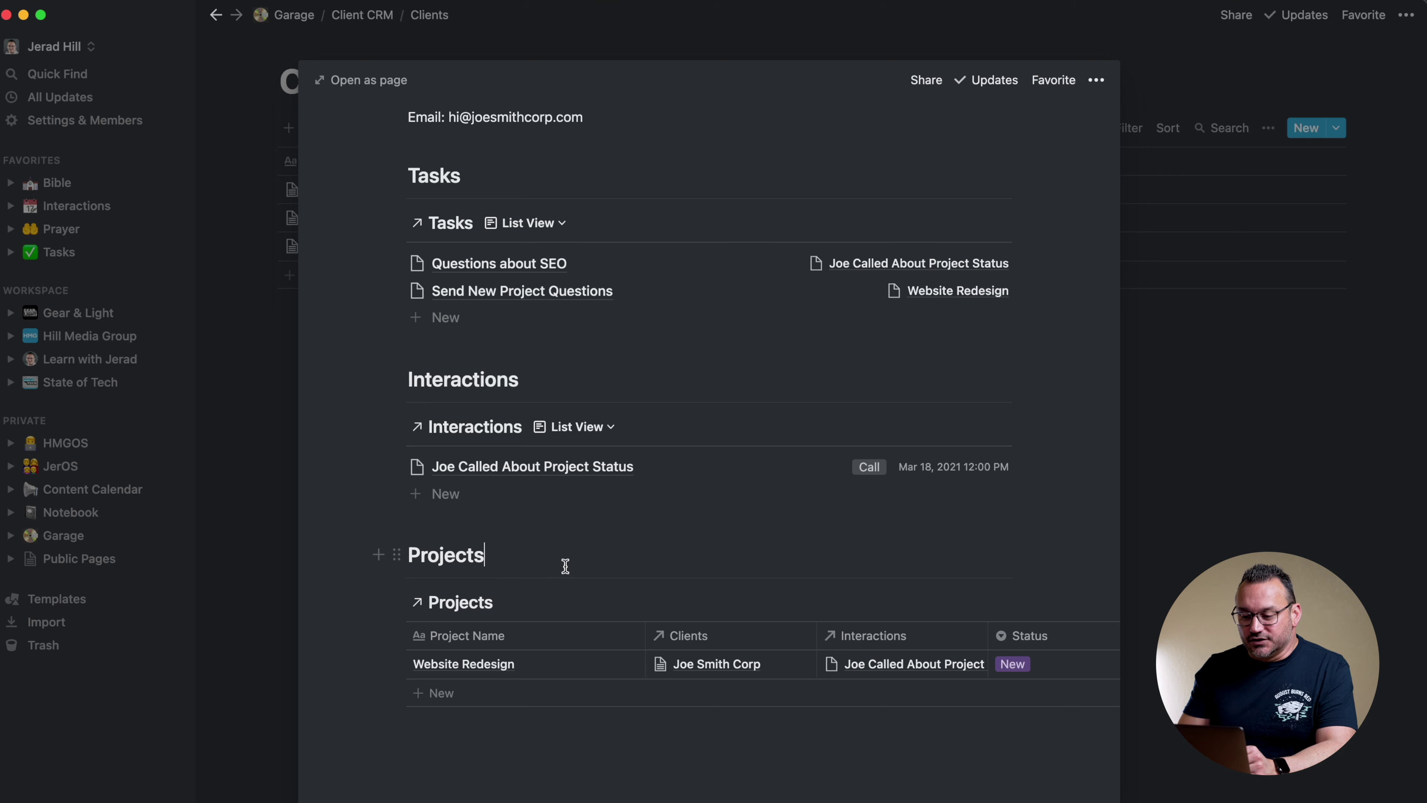
click(540, 602)
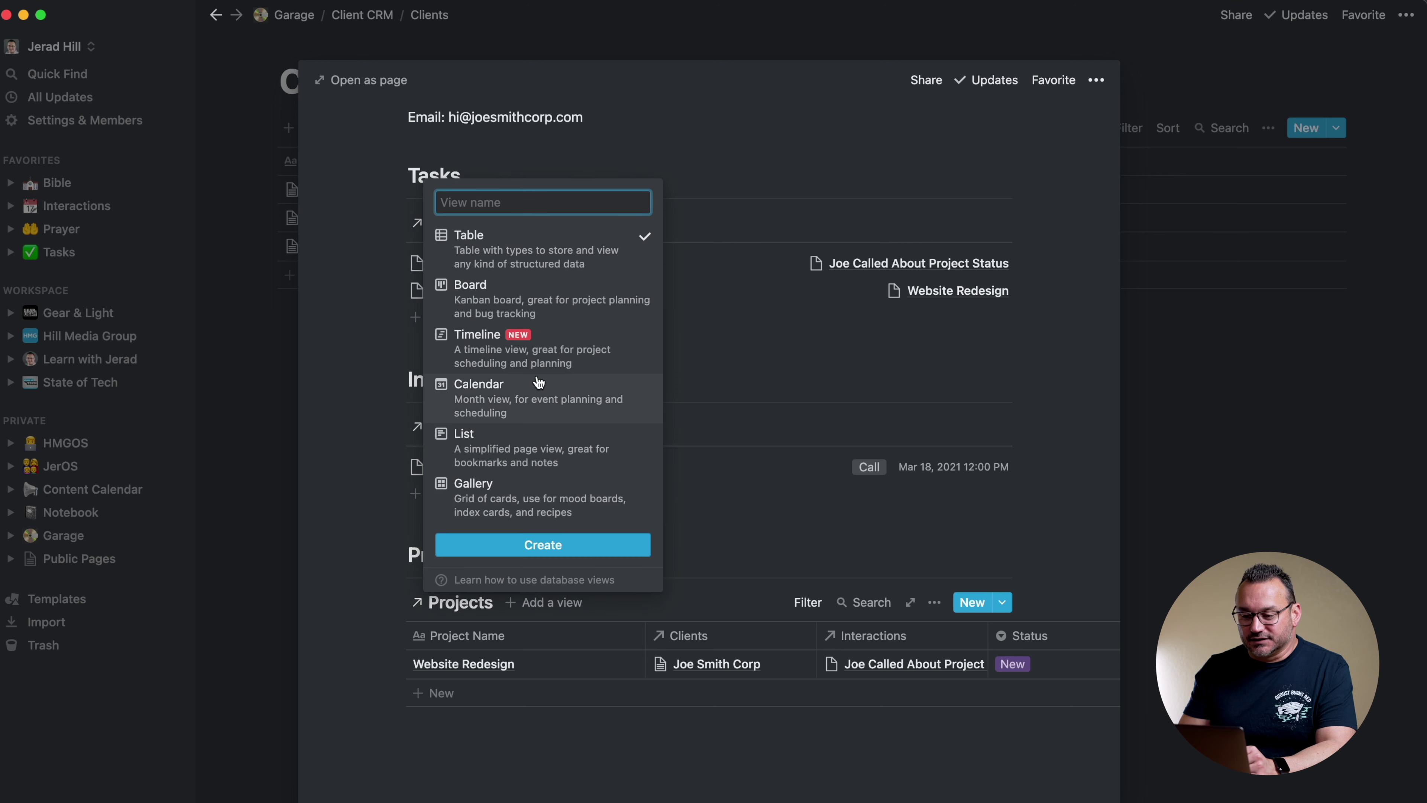
mouse_move(484, 281)
text(List View)
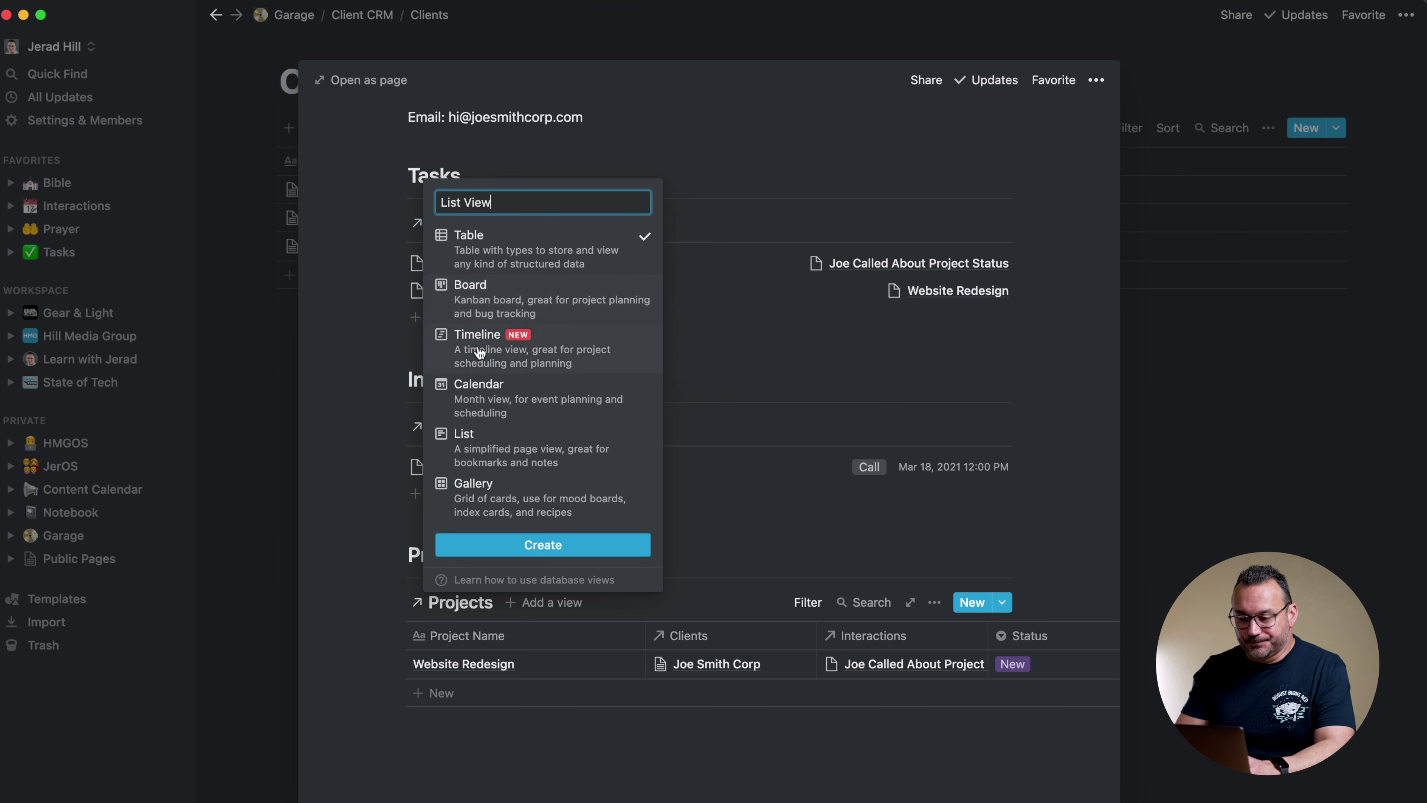
click(489, 434)
click(497, 545)
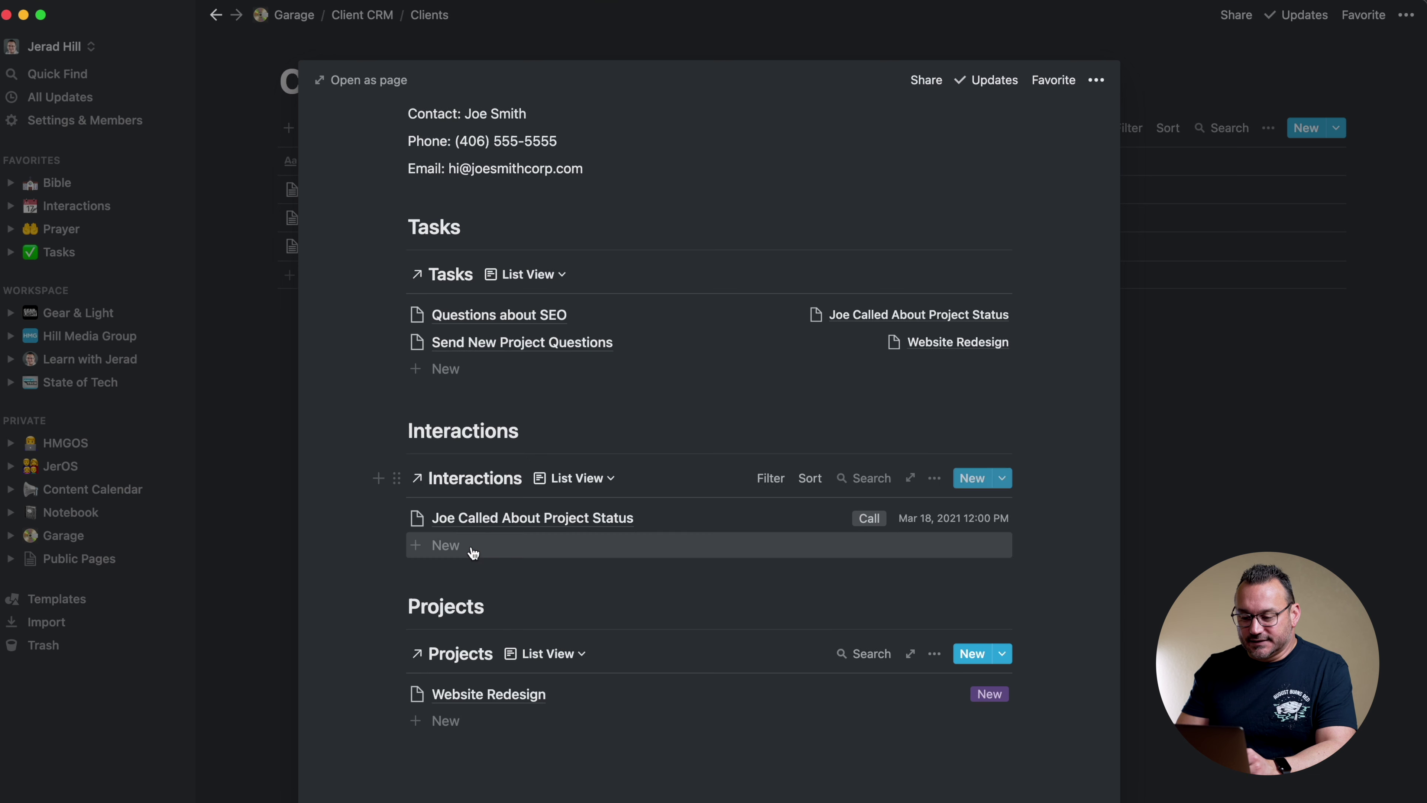
click(547, 653)
drag(422, 740, 422, 718)
click(754, 572)
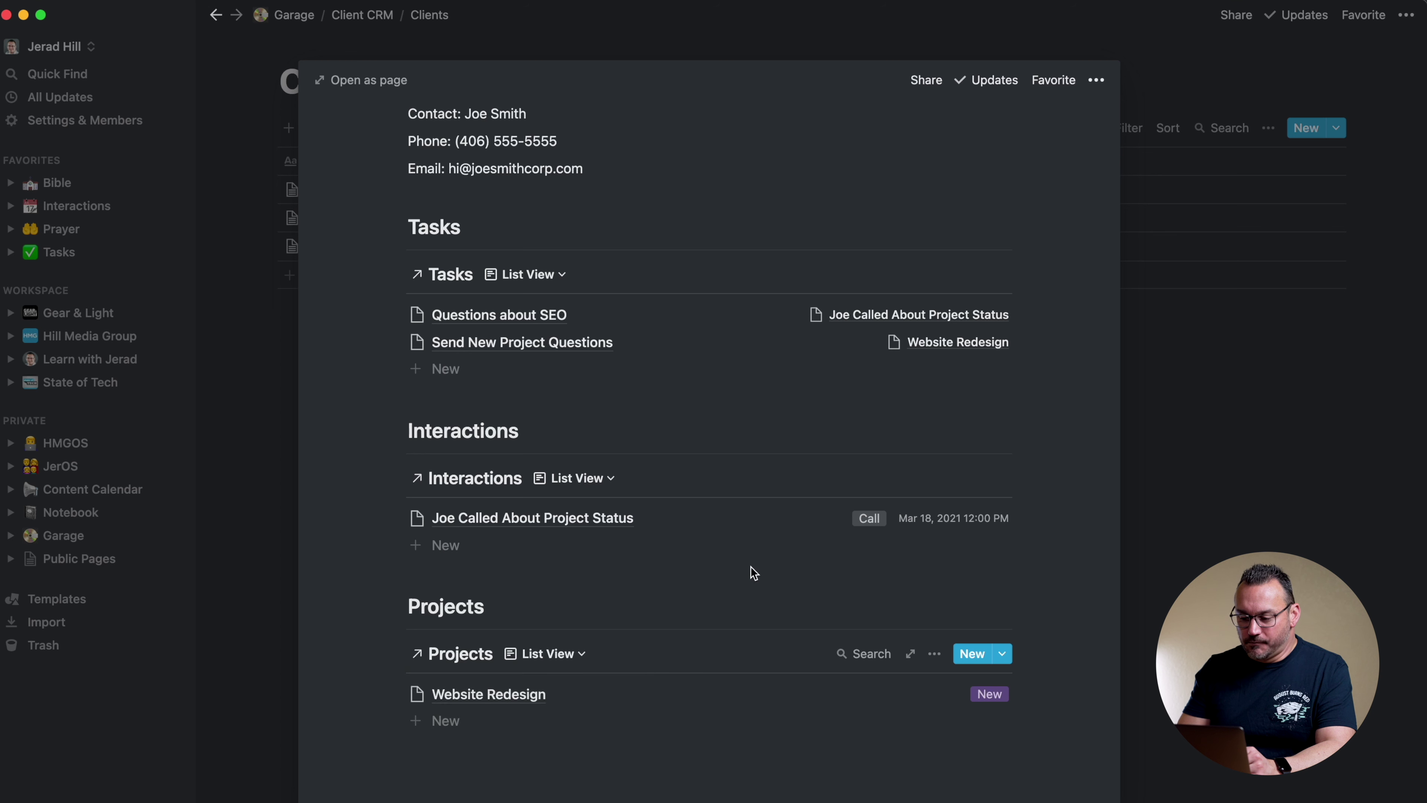
click(935, 654)
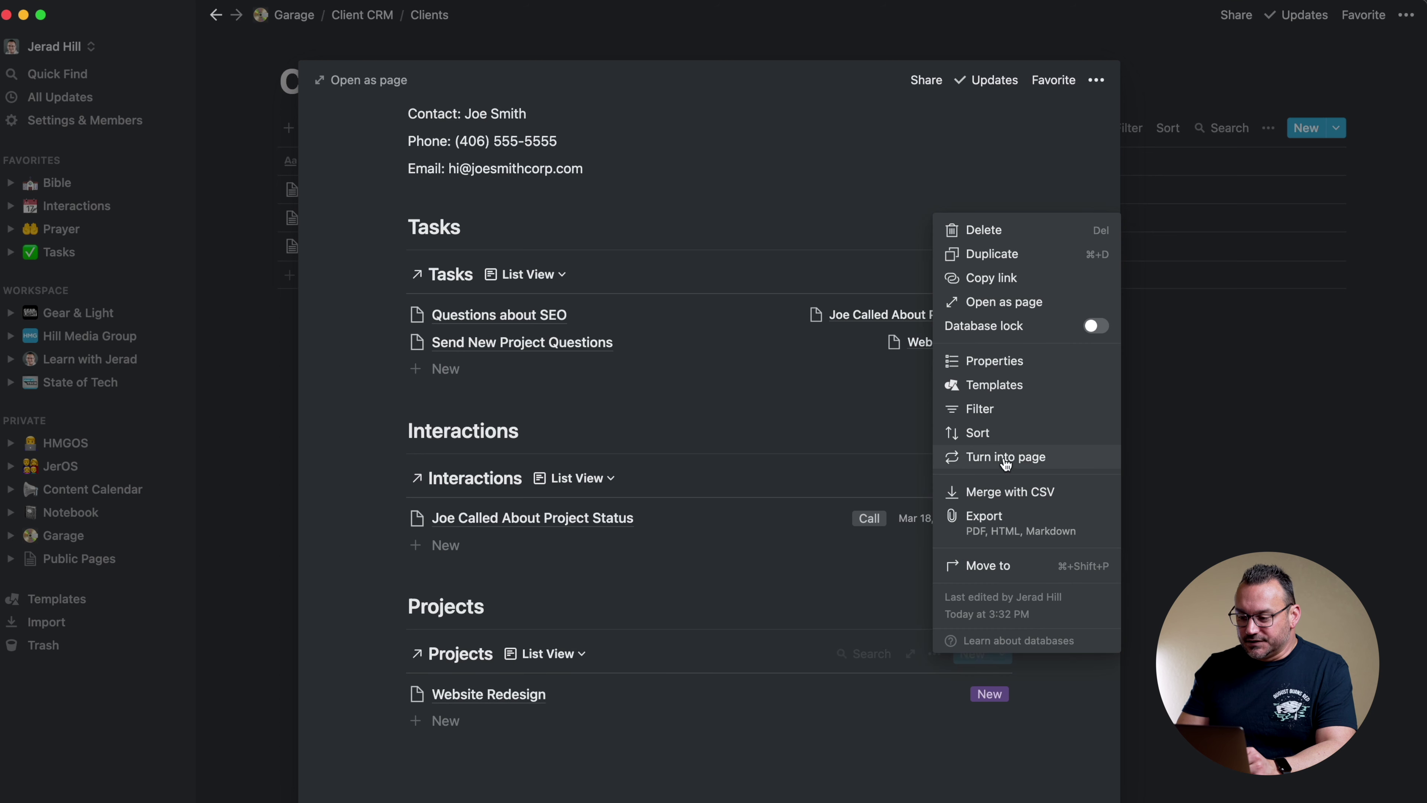
click(992, 413)
click(629, 794)
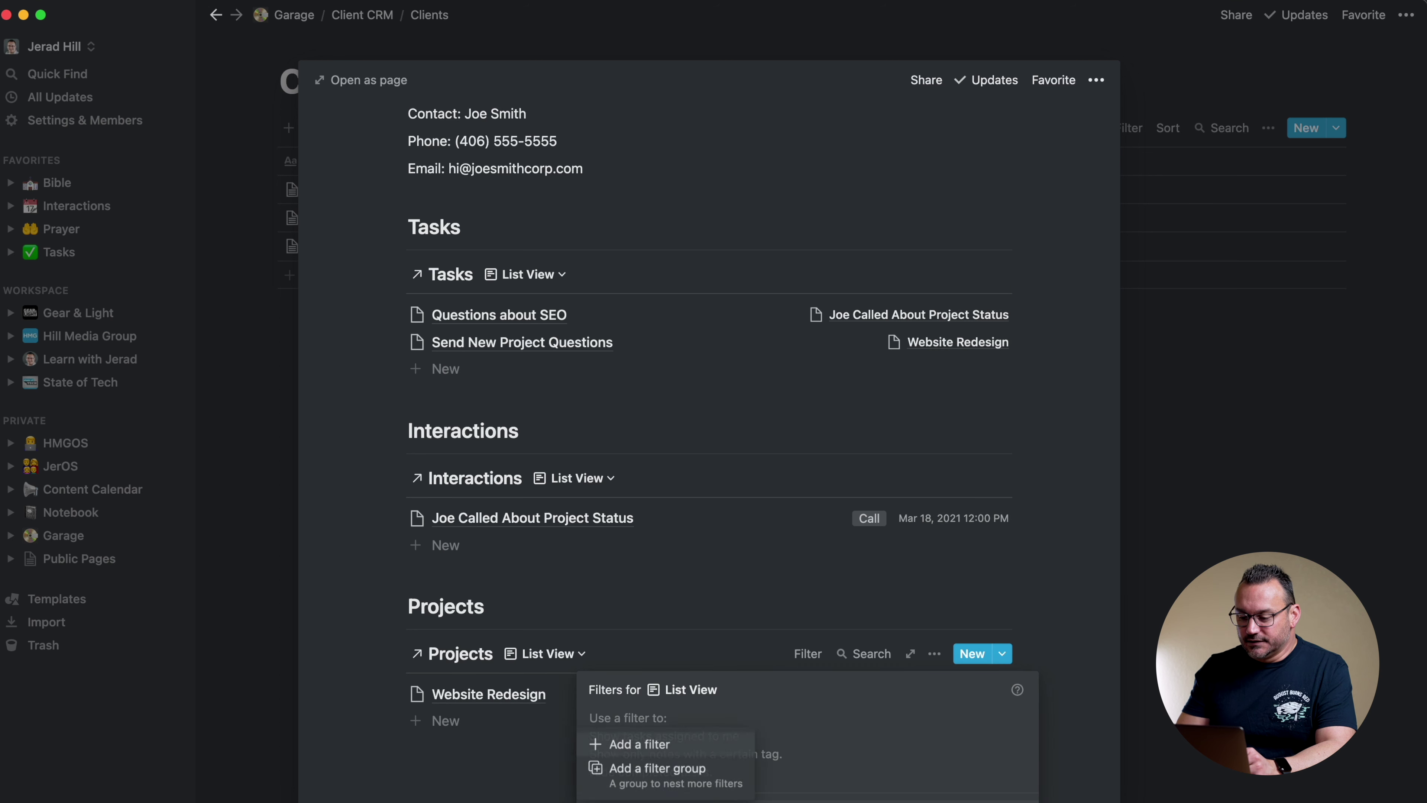
click(660, 747)
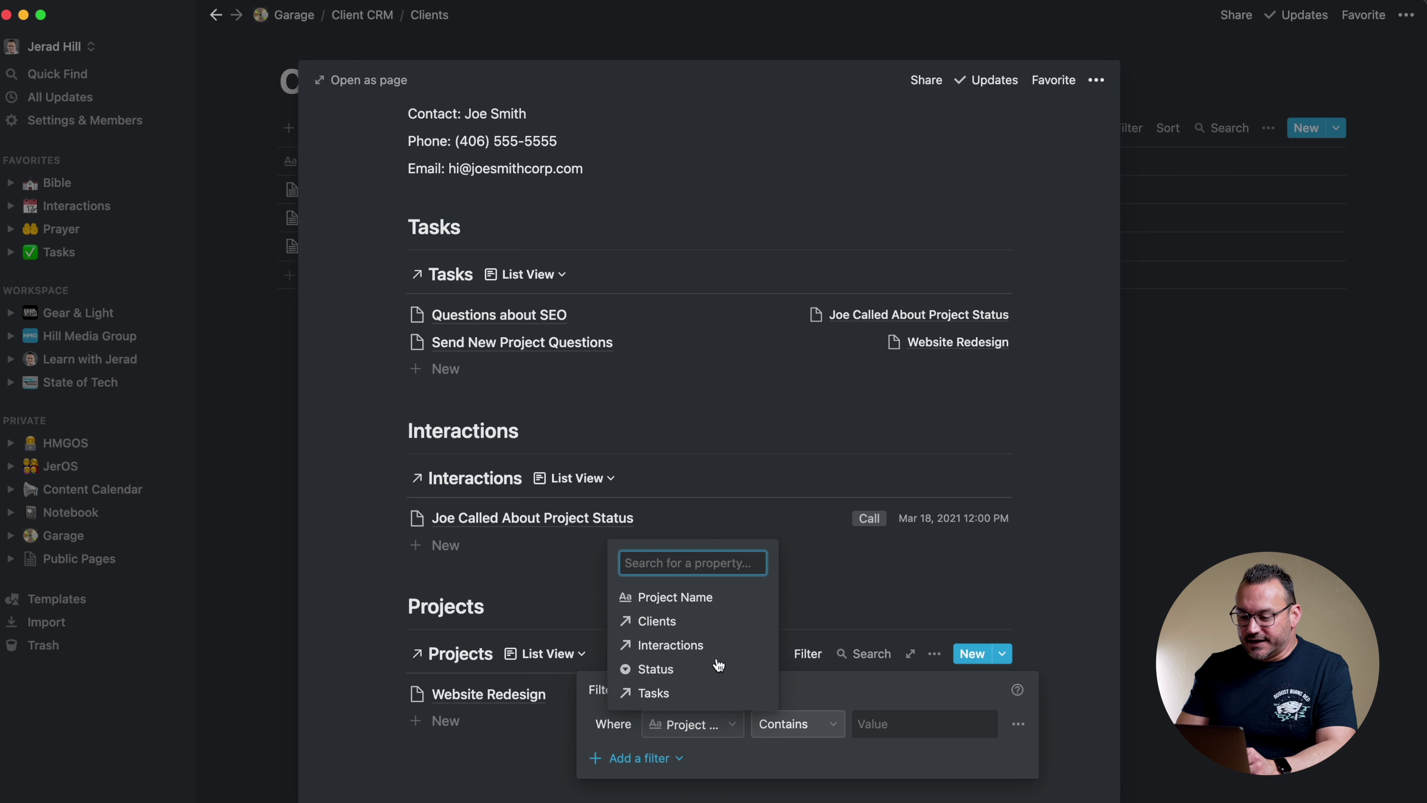
click(712, 623)
click(902, 730)
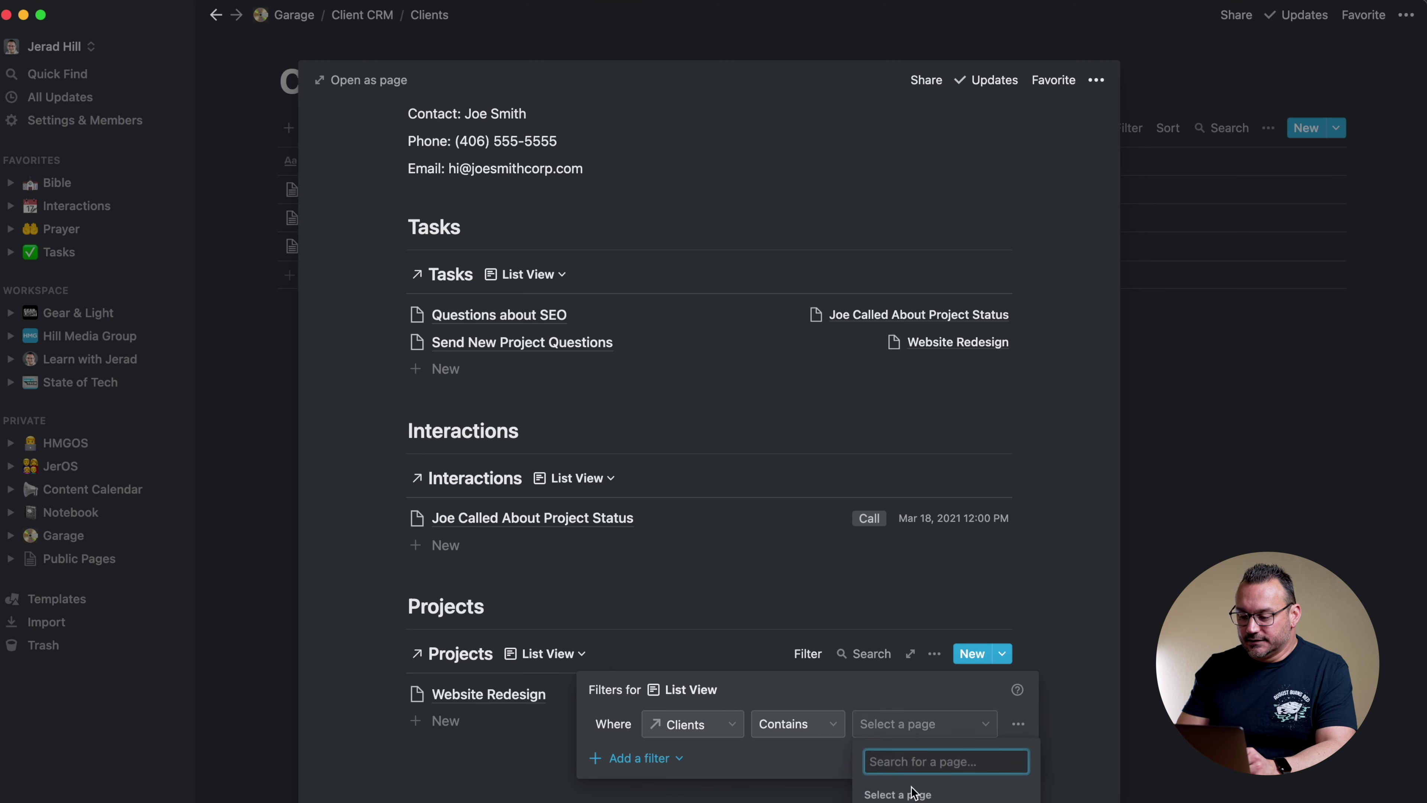
click(924, 610)
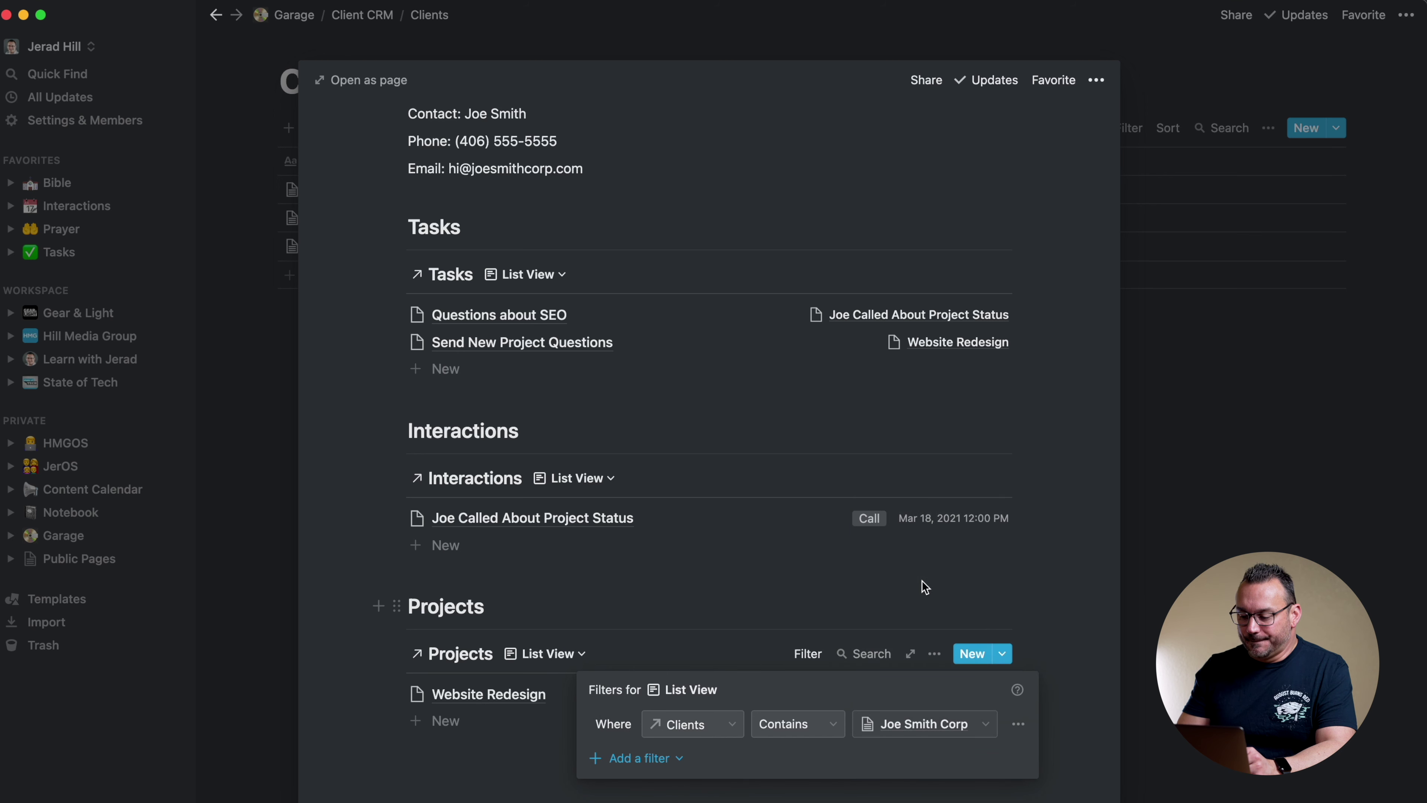
click(917, 594)
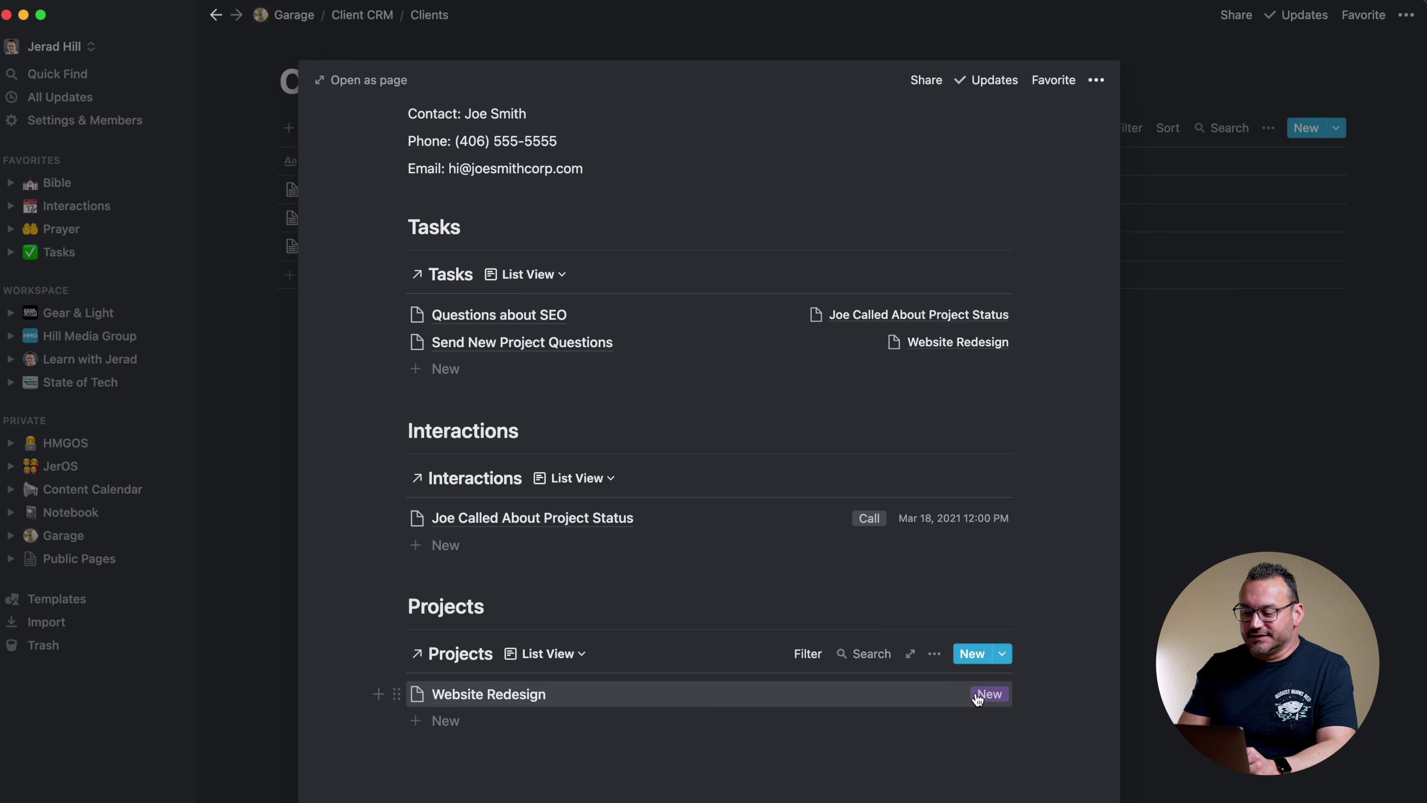
click(933, 654)
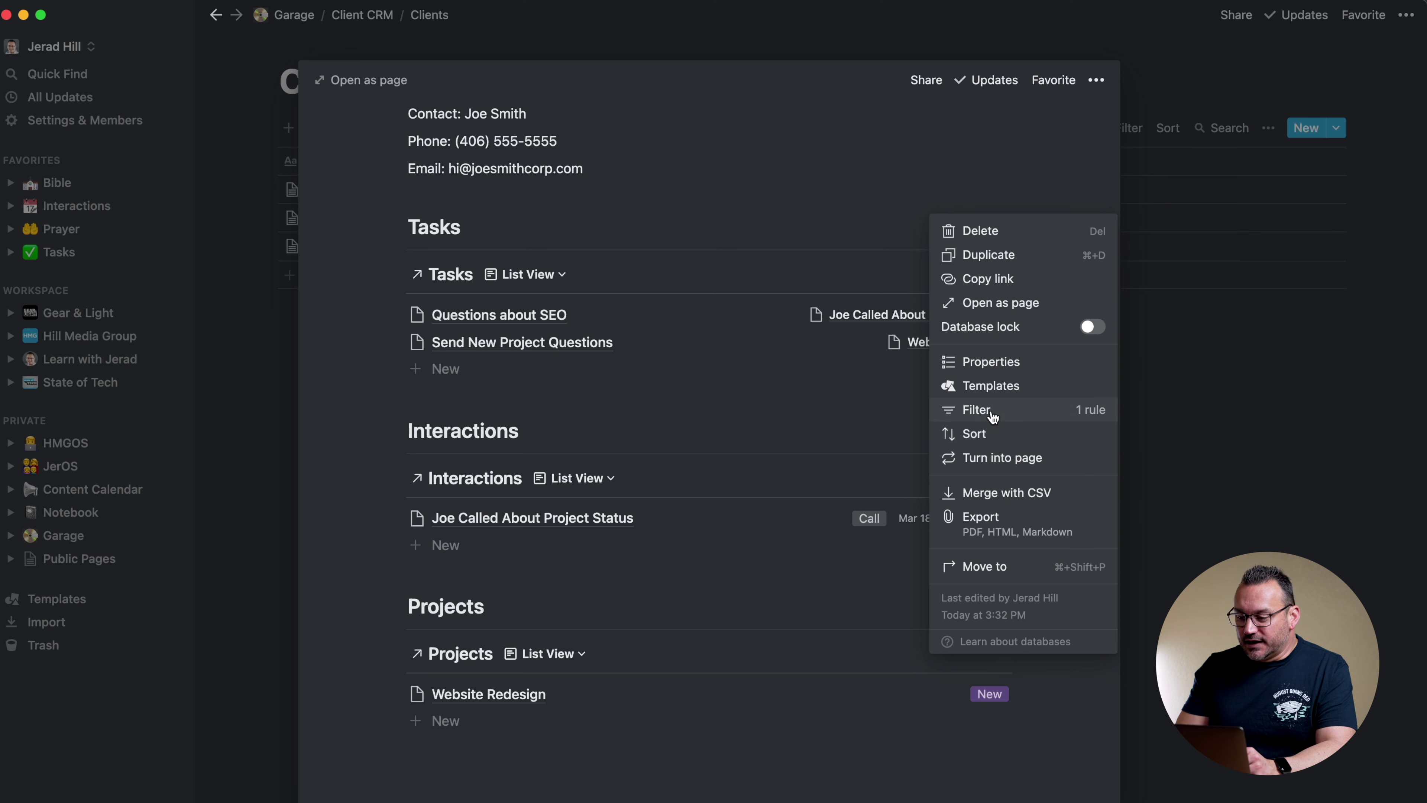
click(998, 362)
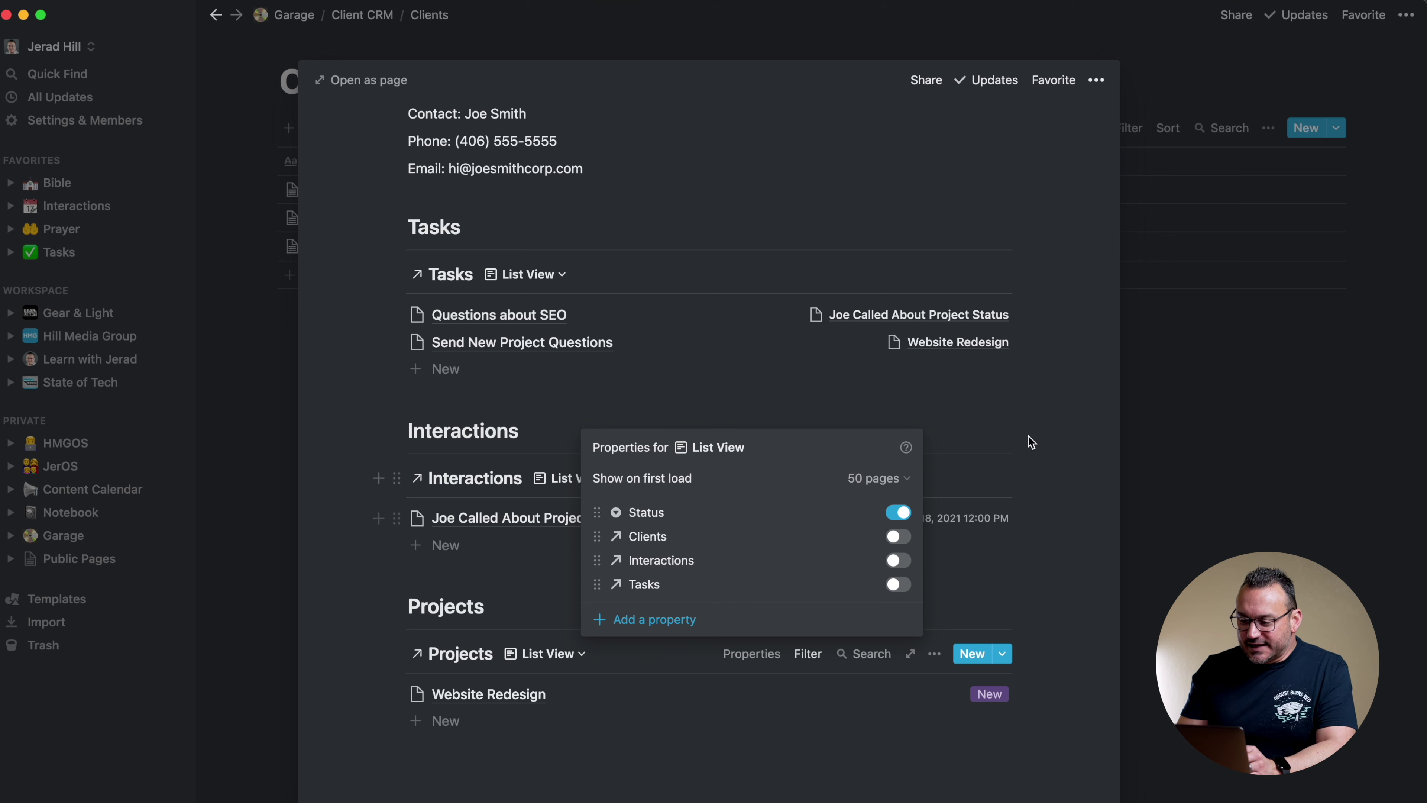
click(1055, 452)
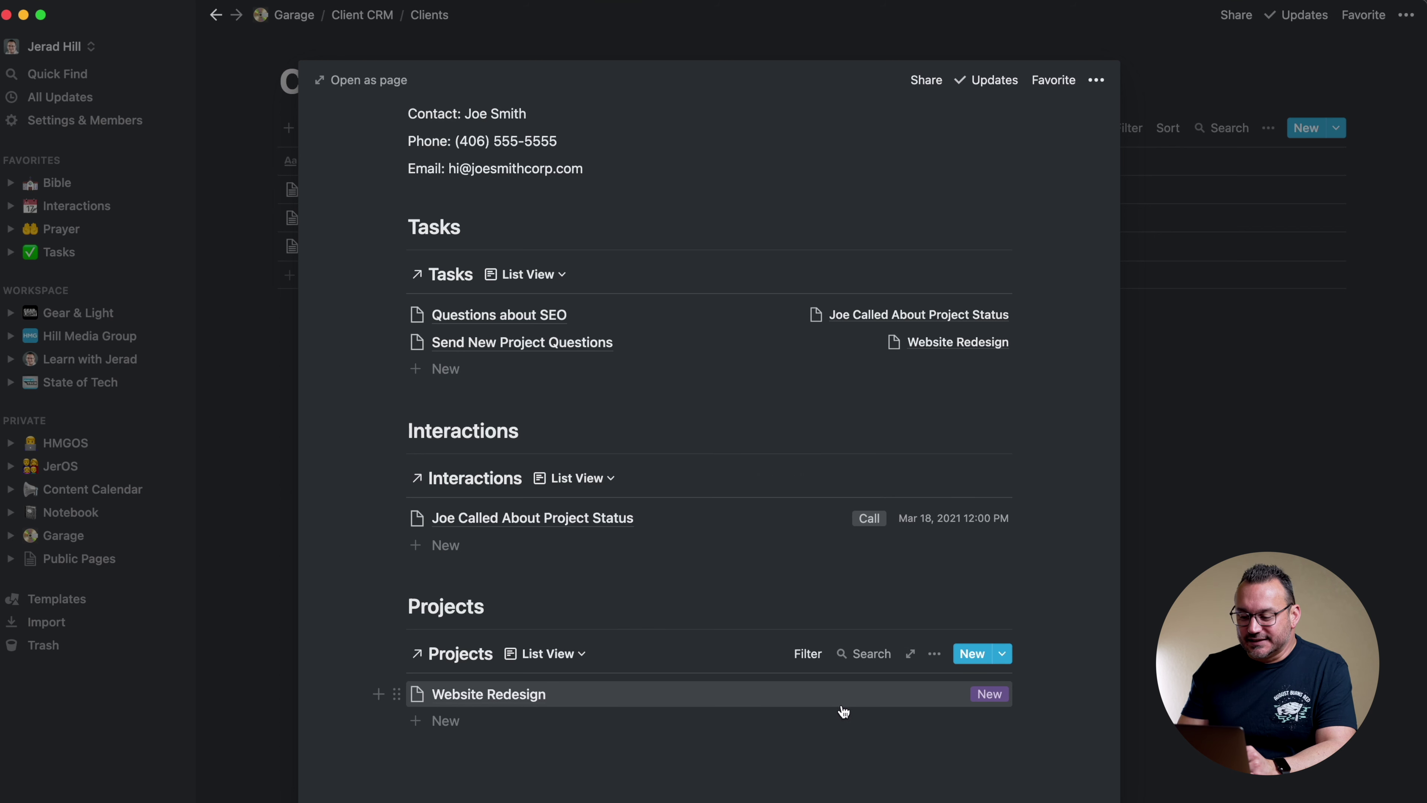
click(935, 654)
click(724, 609)
Add a 'Due Date' date property to Projects, placed between Status and Clients
key(Escape)
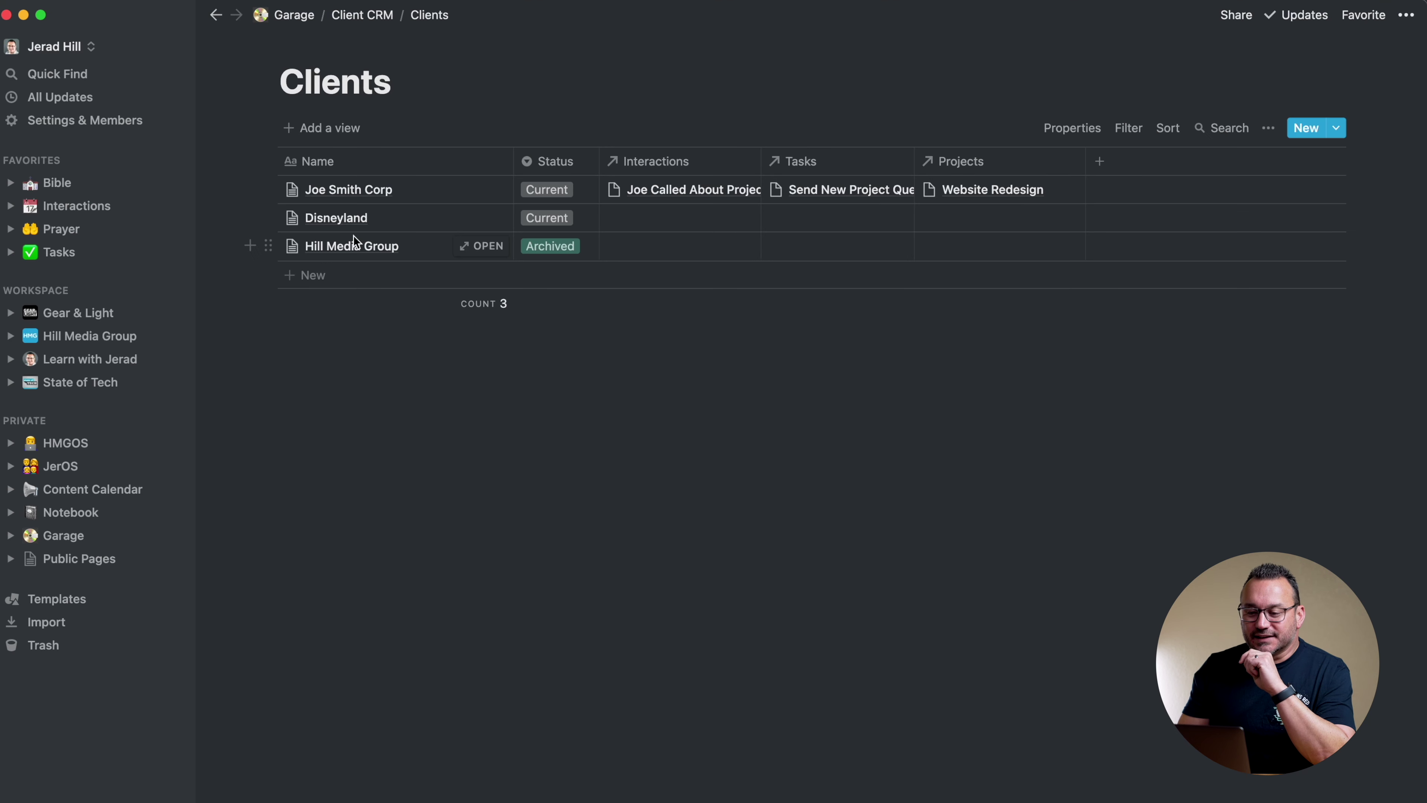
click(361, 21)
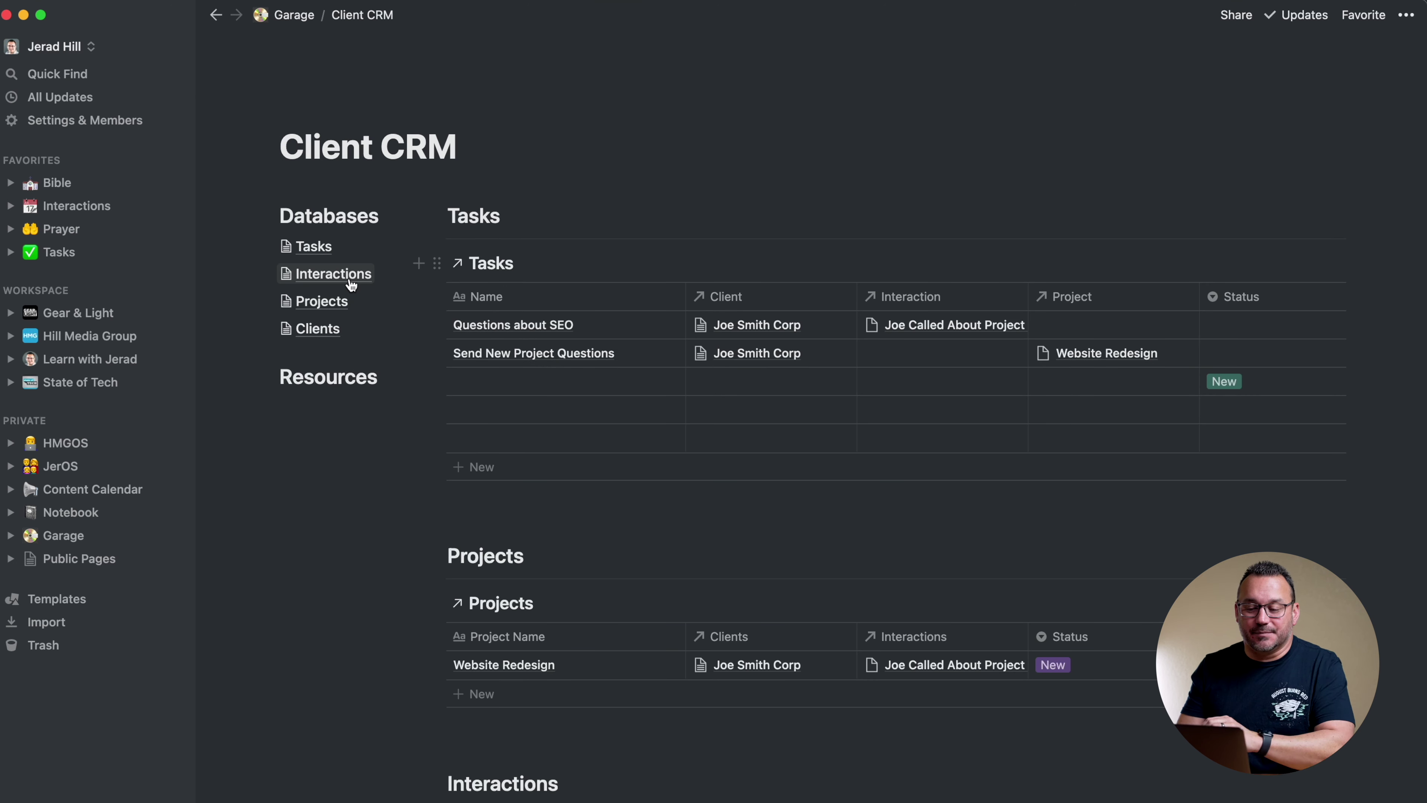
click(321, 302)
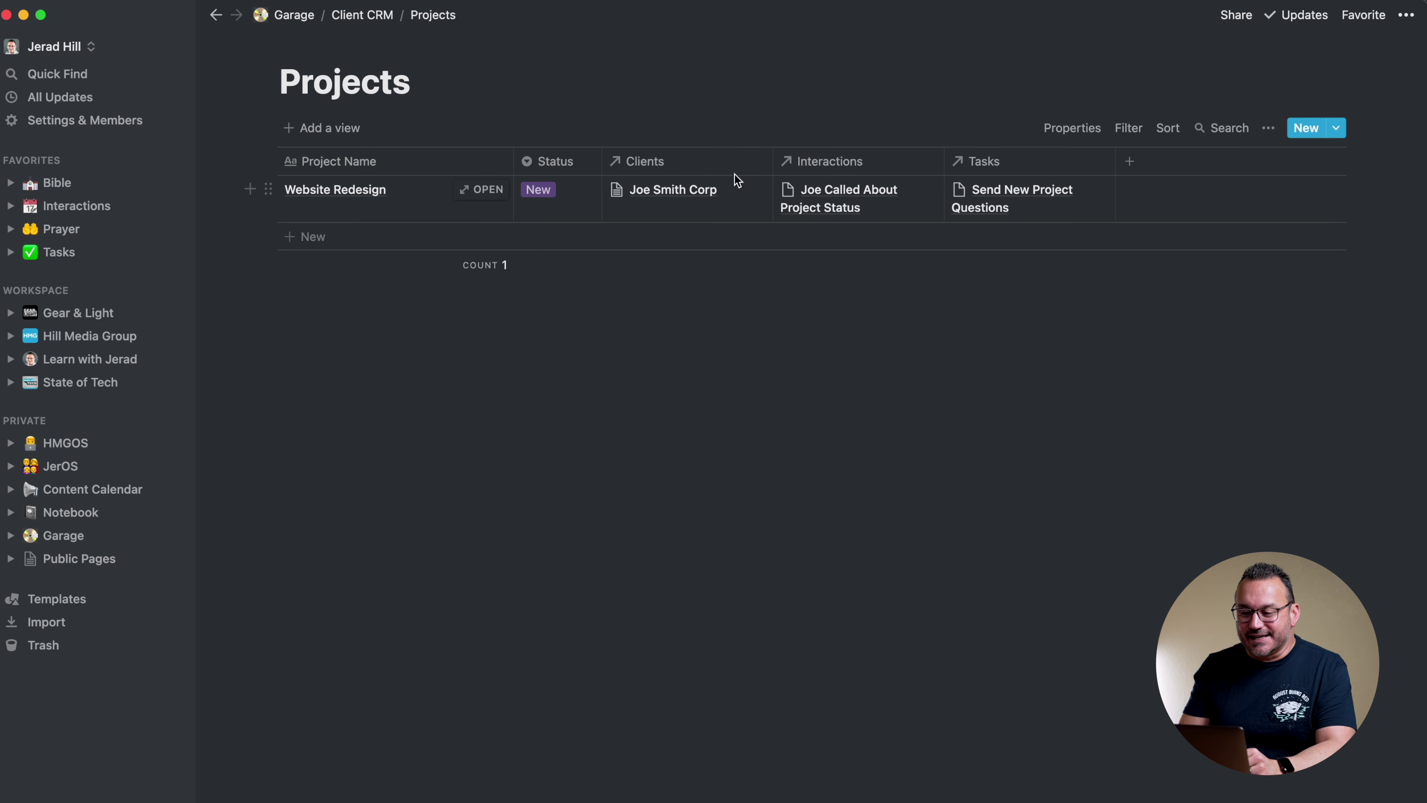
click(1131, 161)
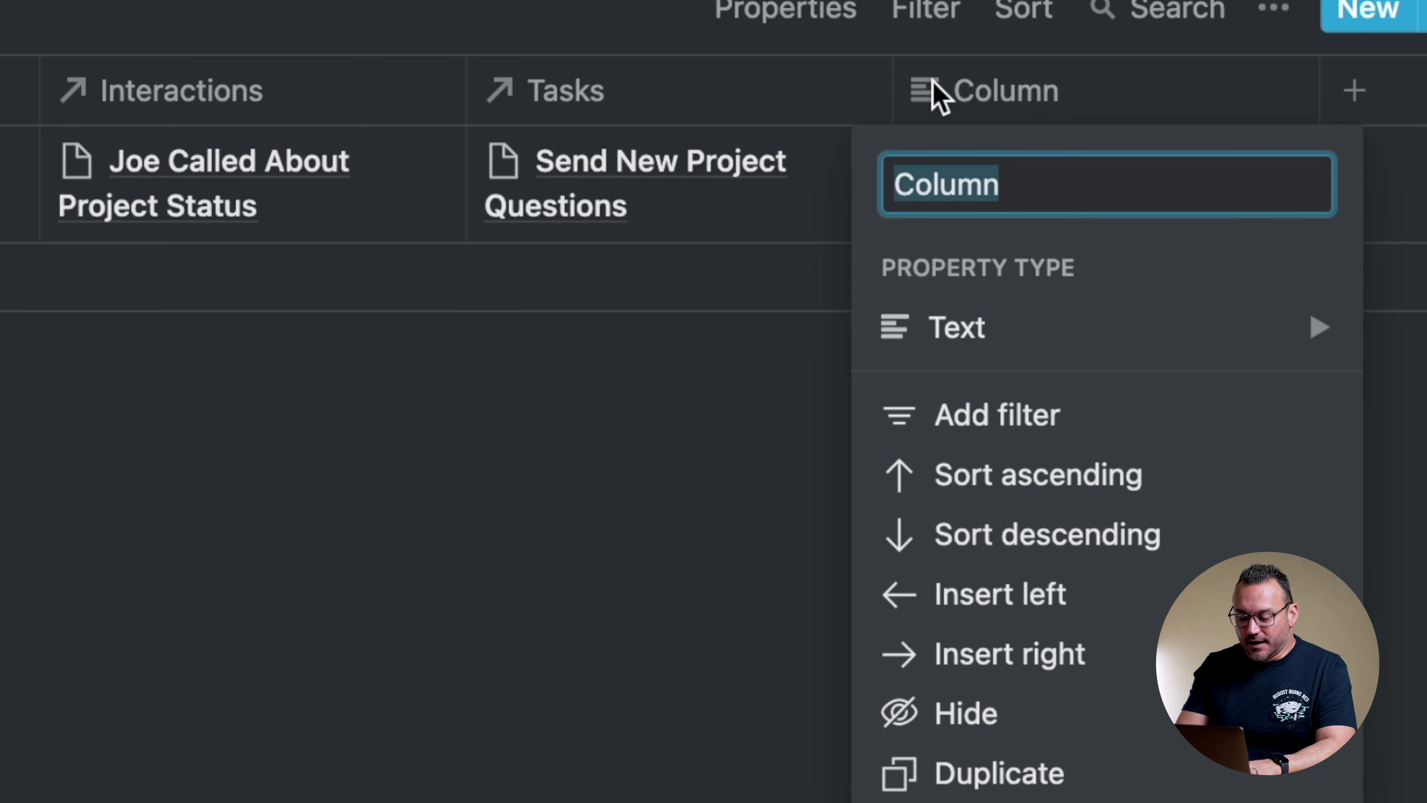
text(Due Date)
mouse_move(972, 360)
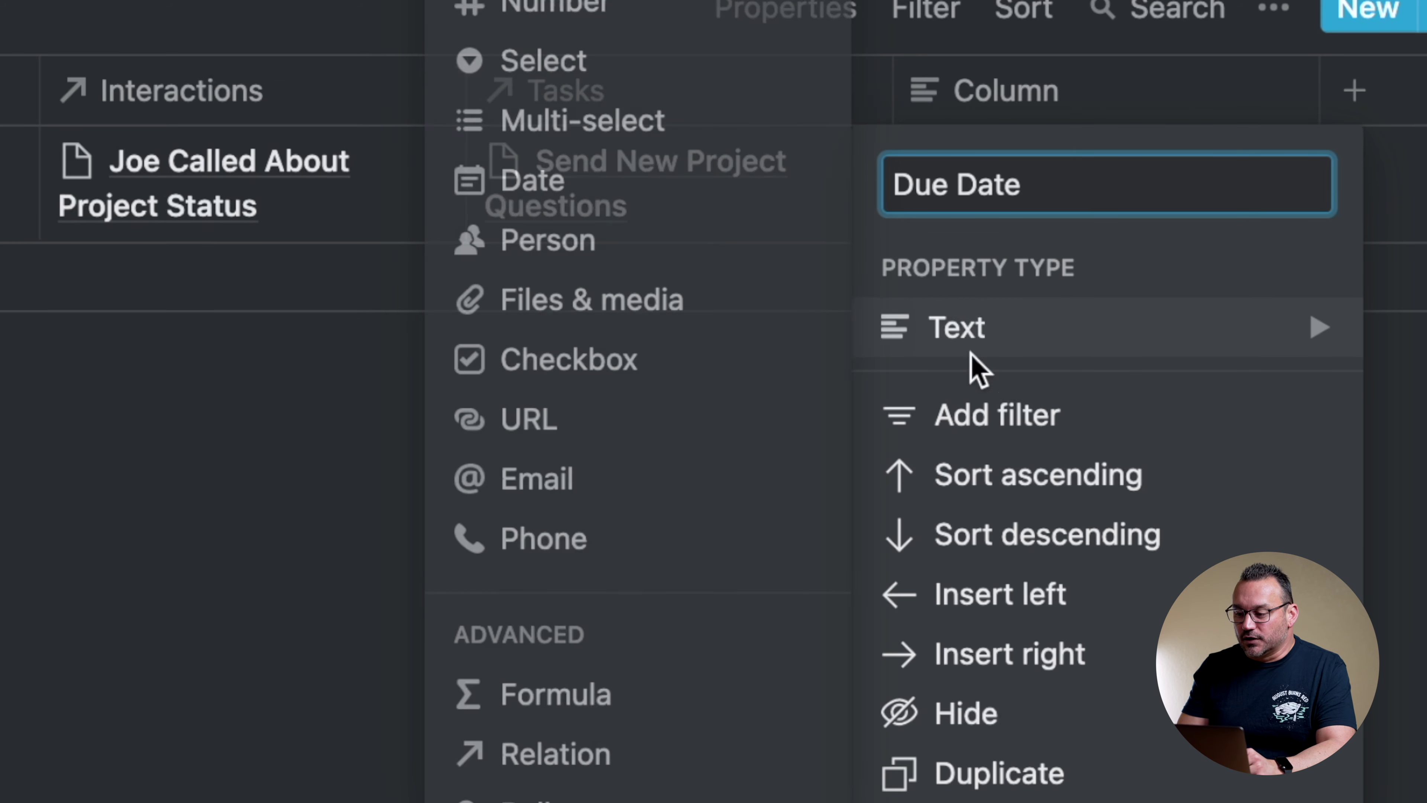
click(586, 197)
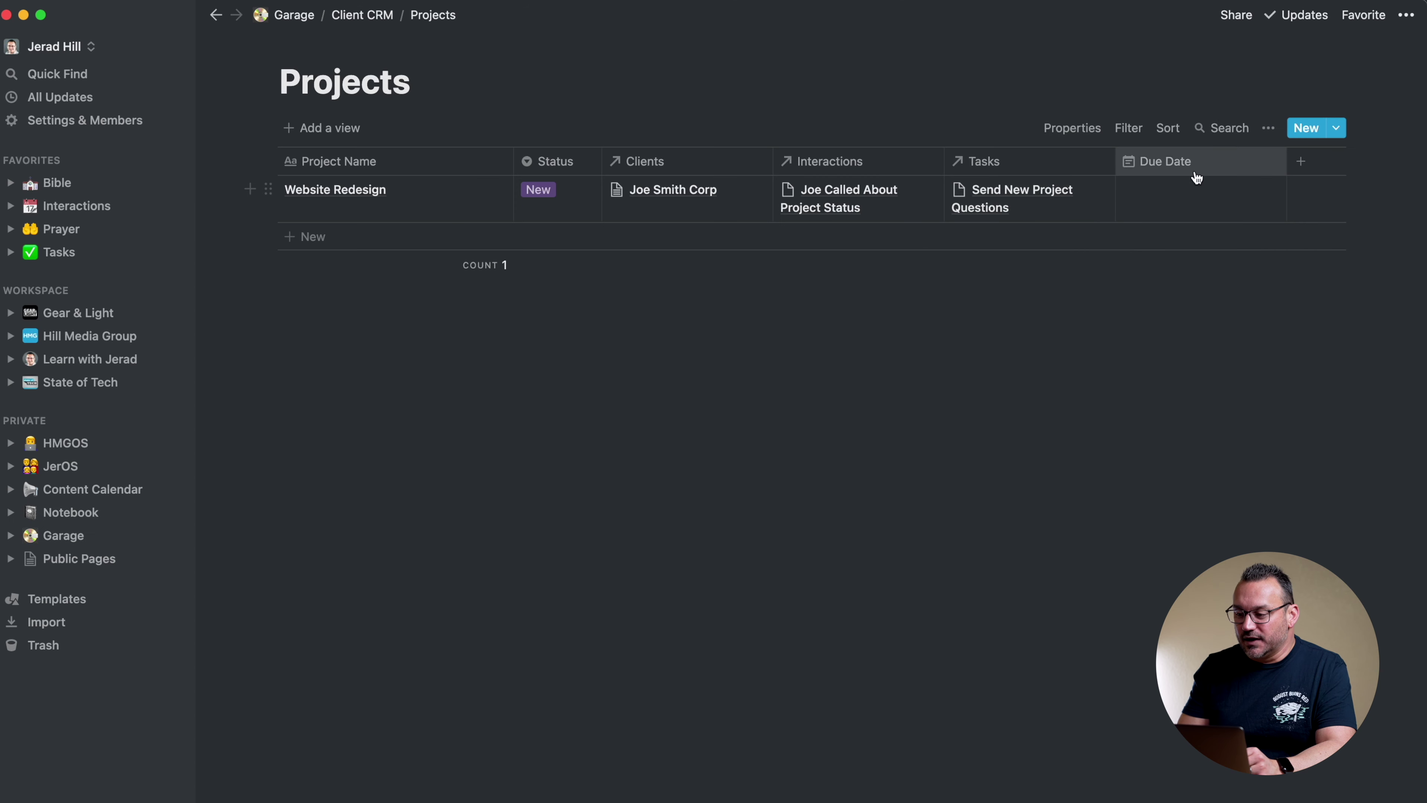
drag(1217, 172, 740, 161)
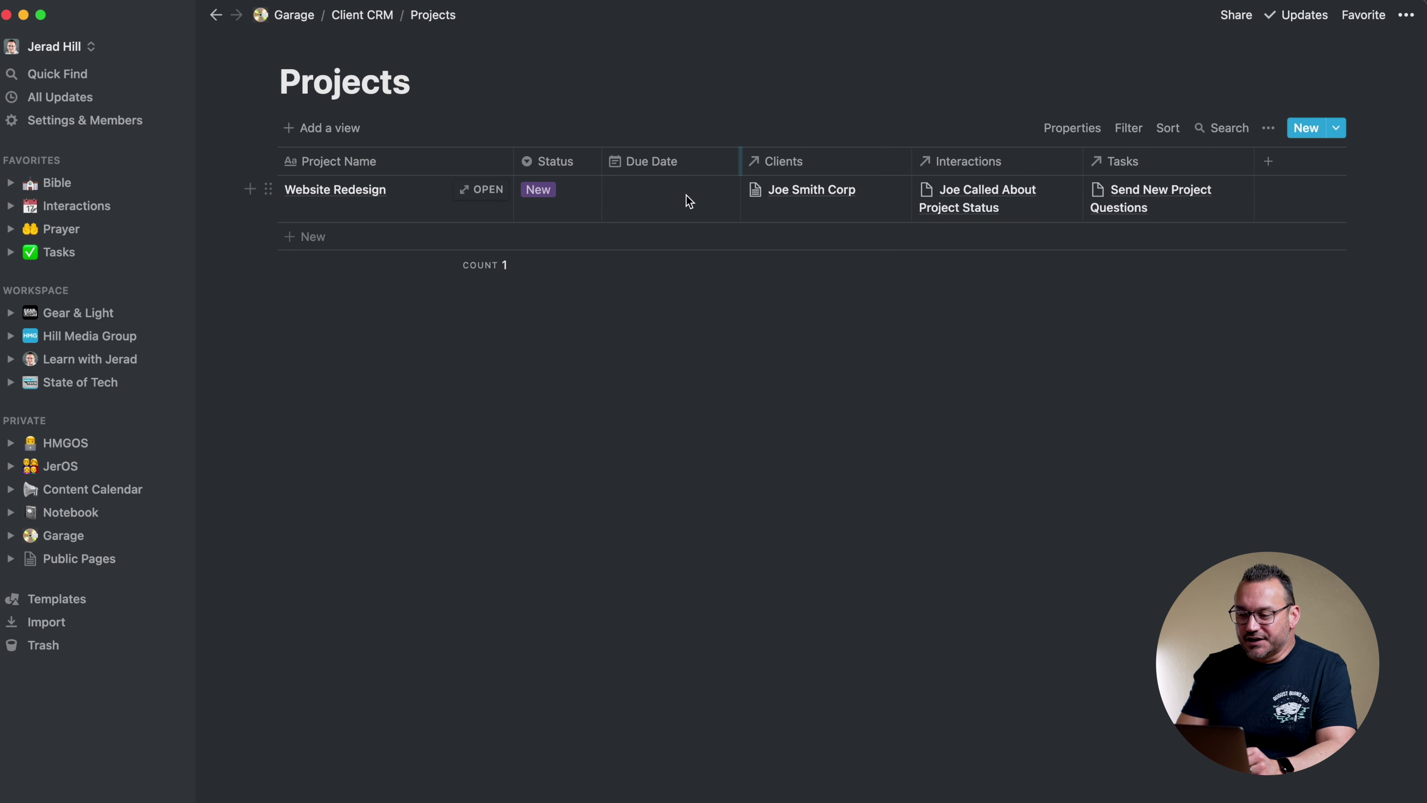
Turn off cell wrapping, set Website Redesign's due date to Mar 31, 2021, then open Tasks
click(1268, 128)
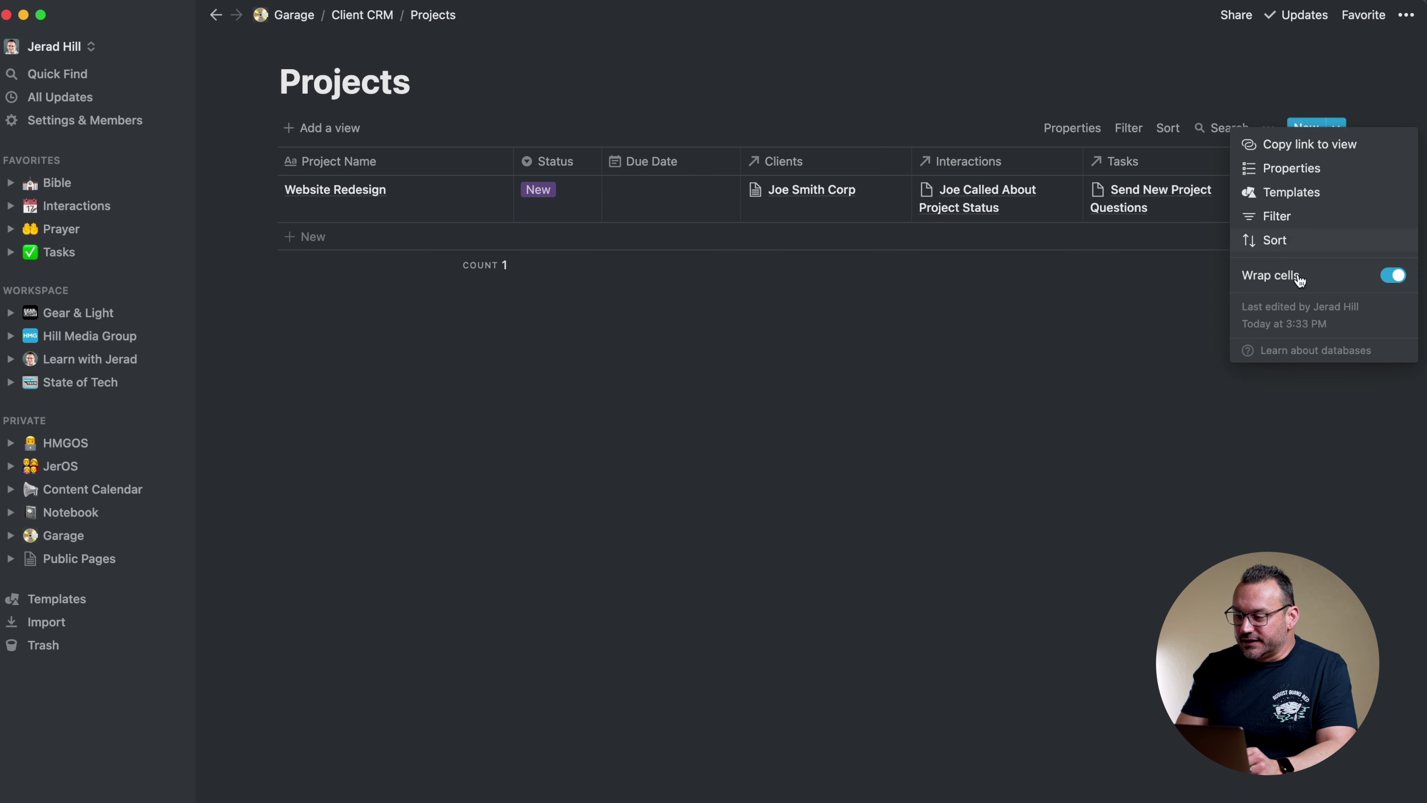
click(1395, 277)
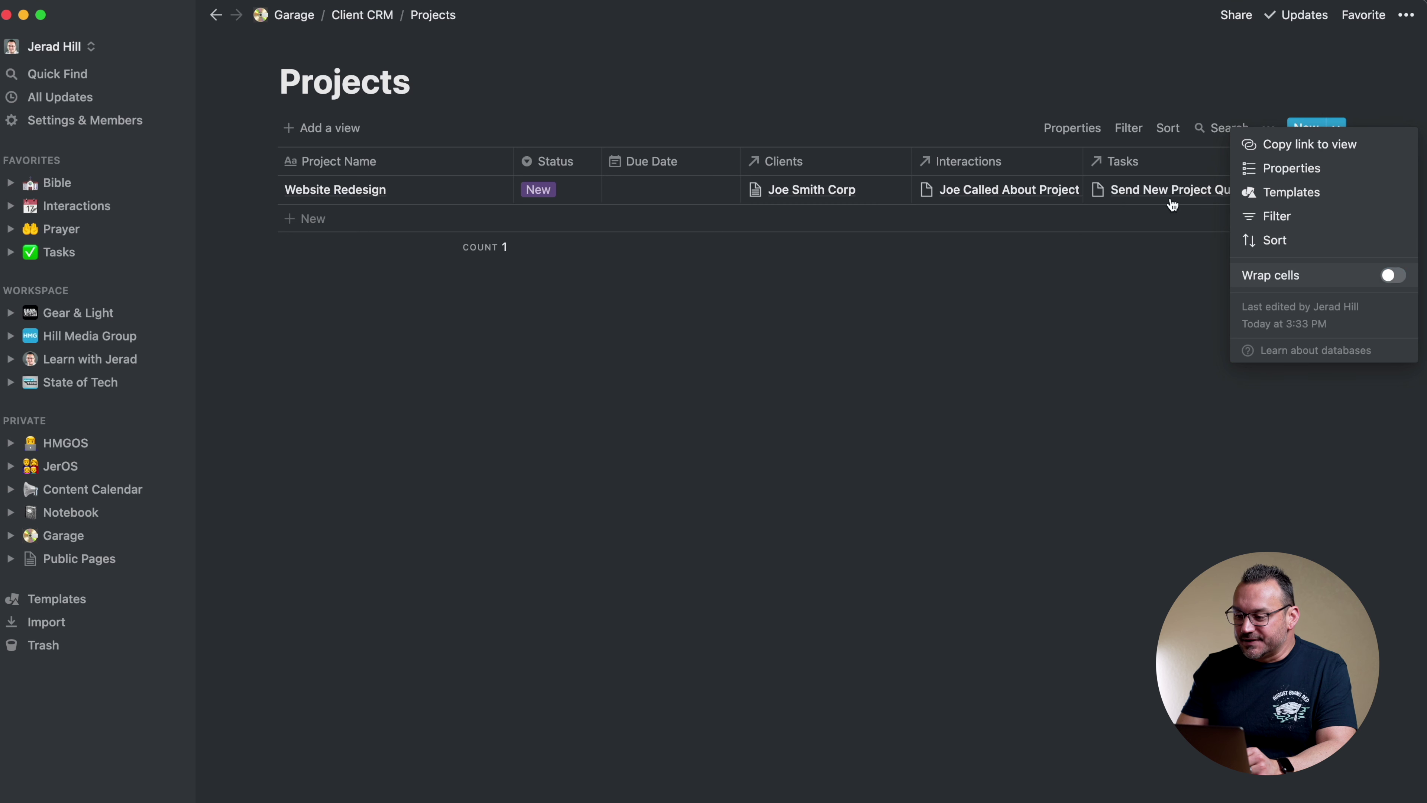
click(646, 194)
click(644, 190)
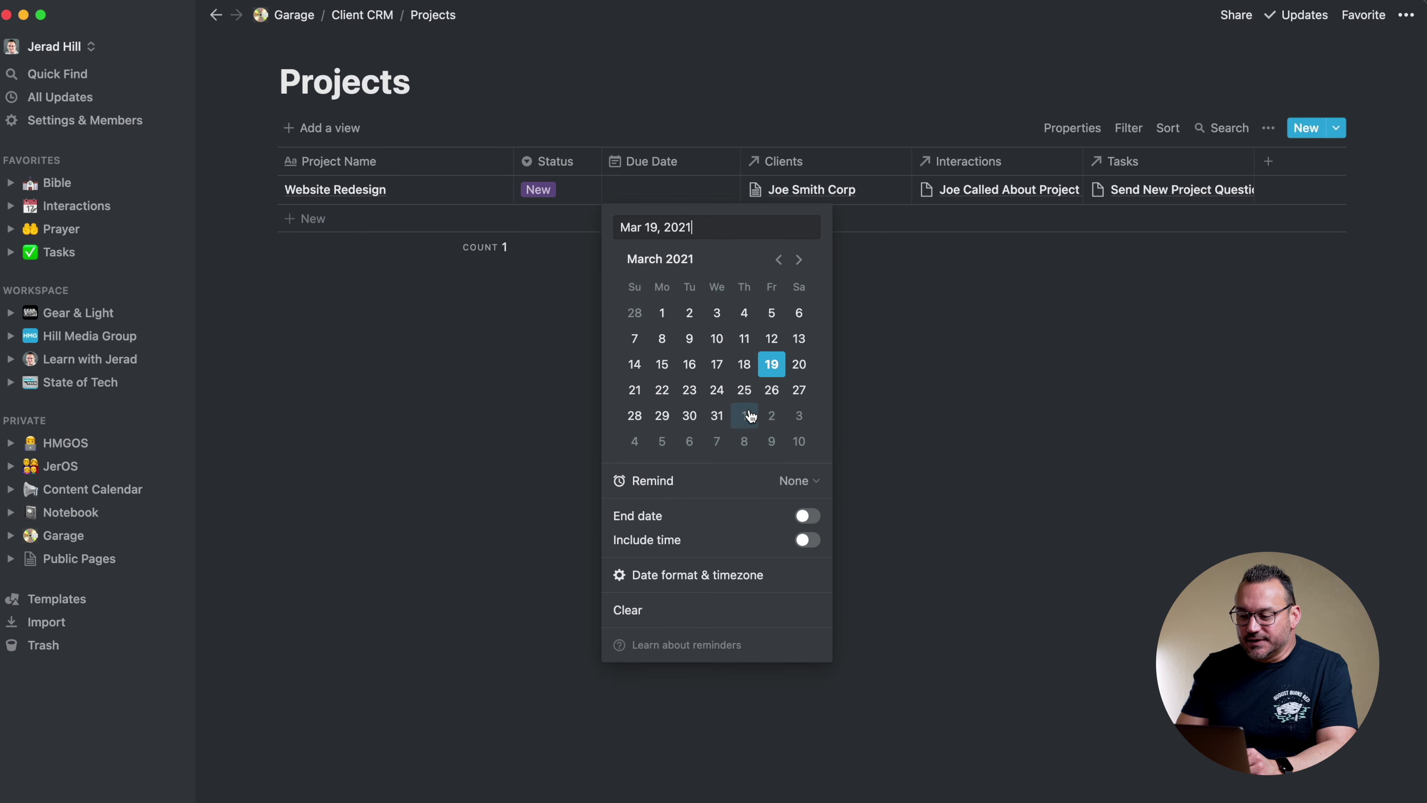
click(717, 416)
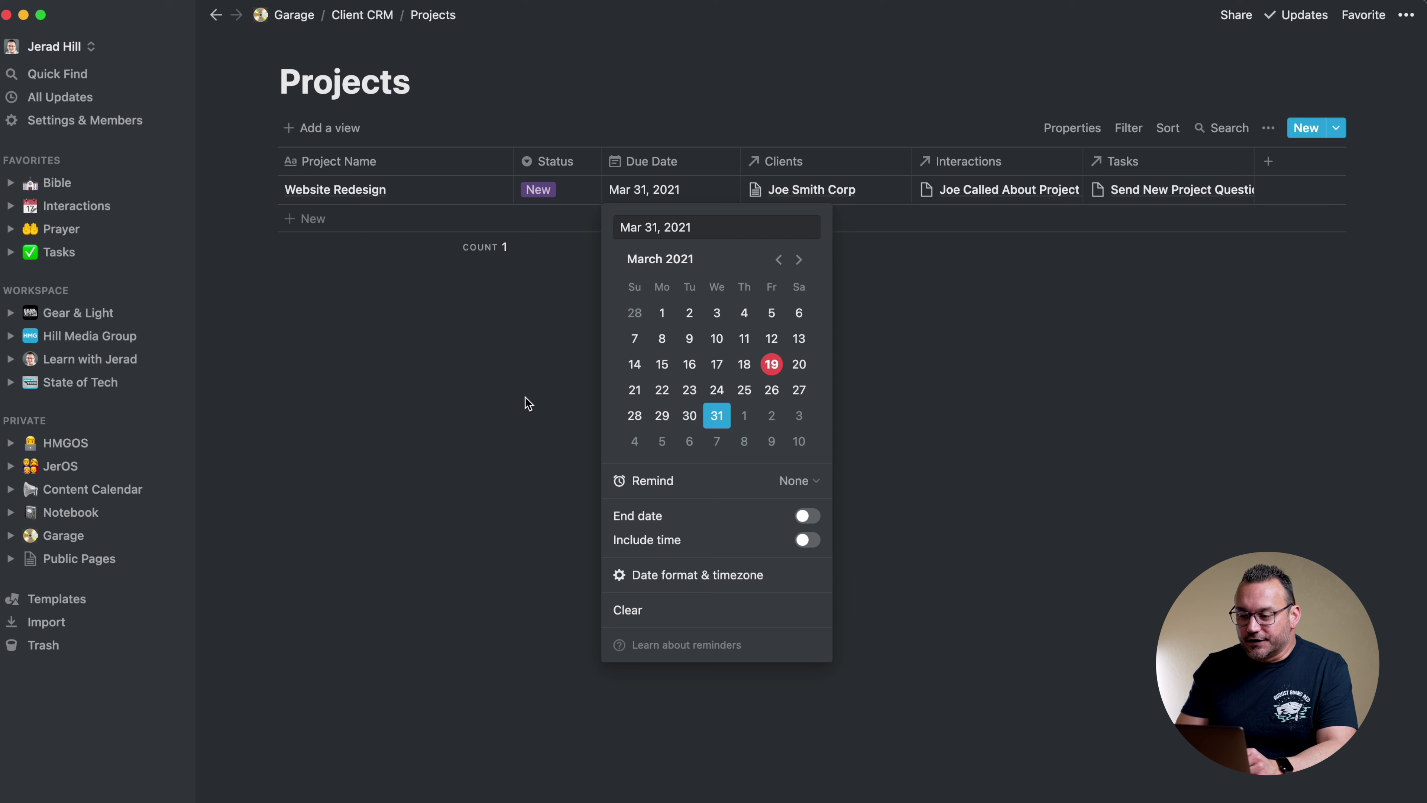
key(Escape)
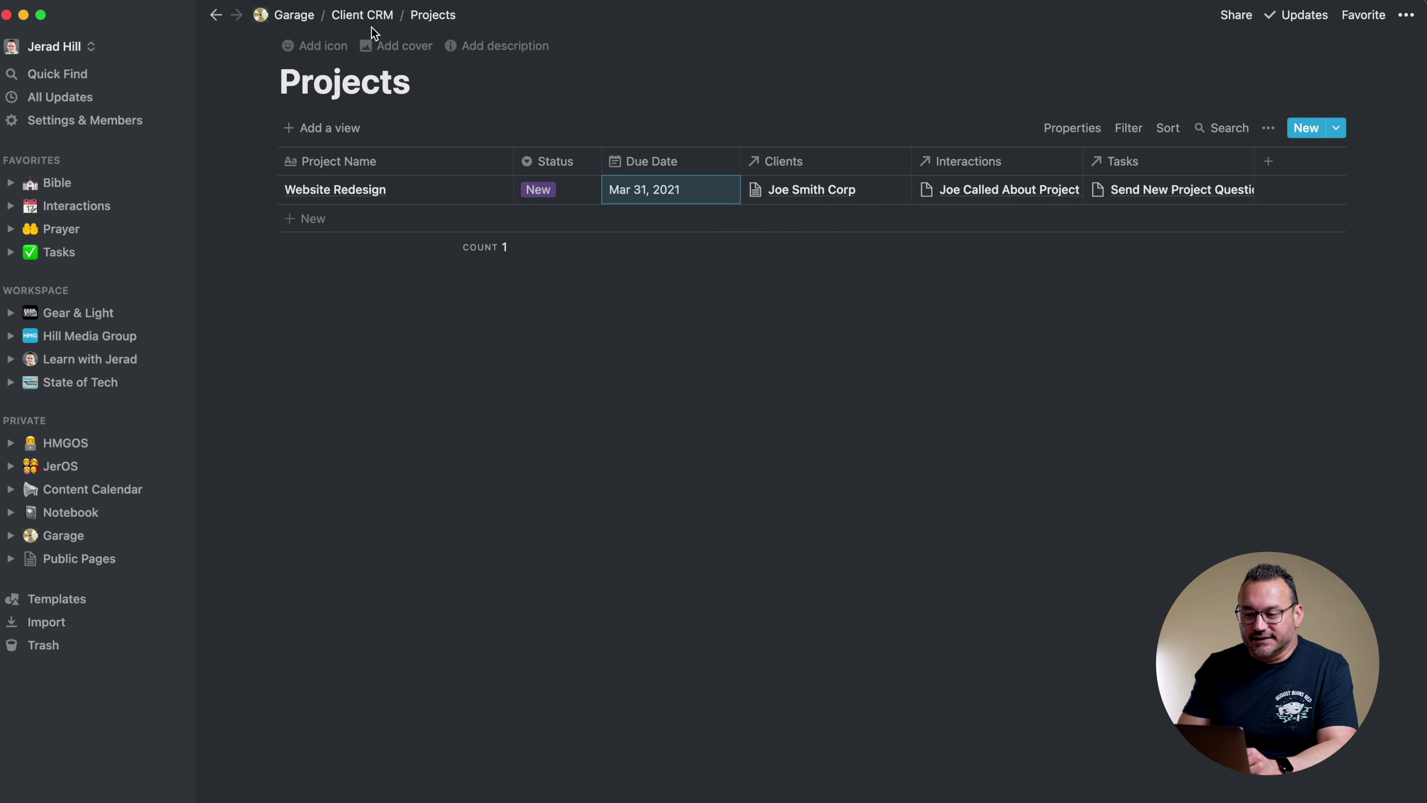
click(375, 15)
click(308, 251)
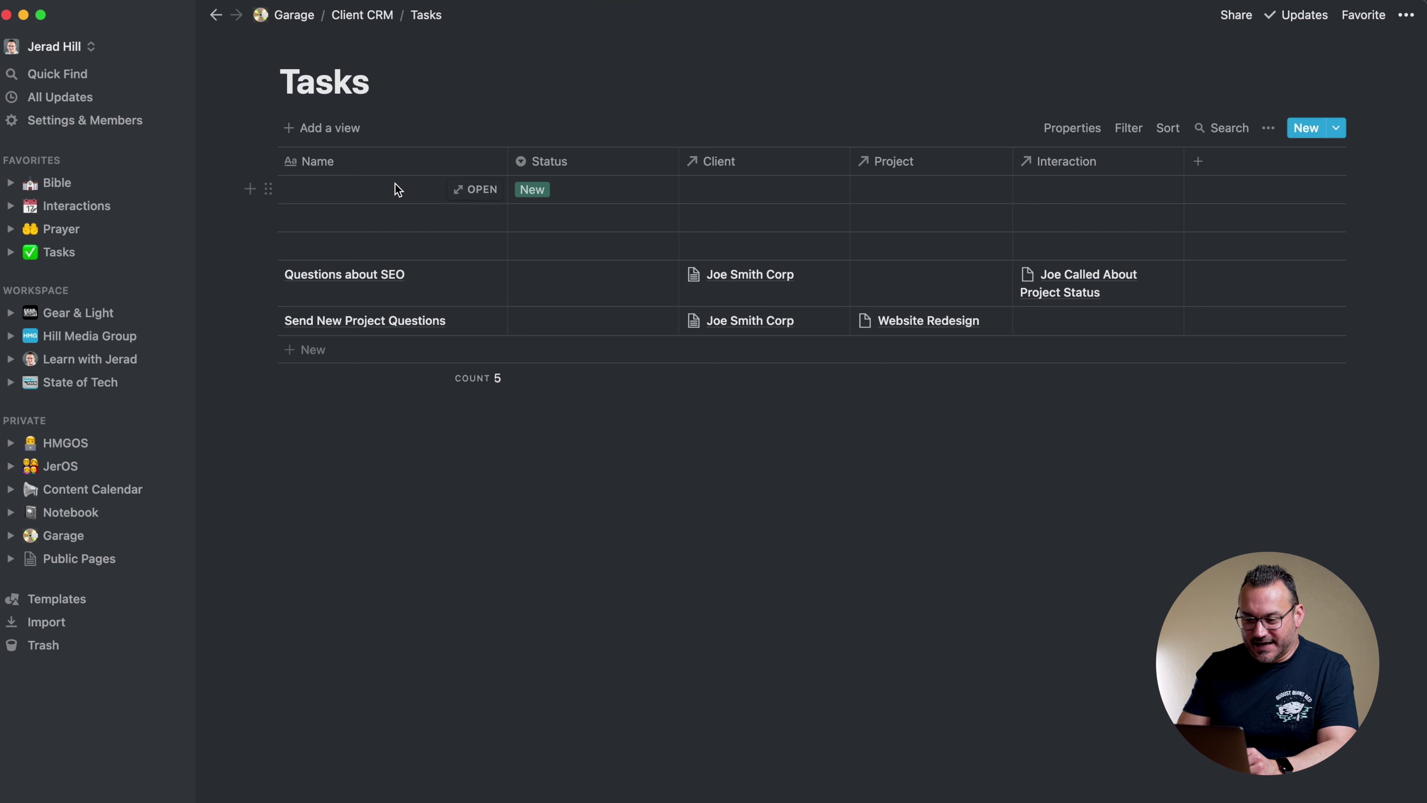
Turn off cell wrapping in the Tasks table view
click(1269, 128)
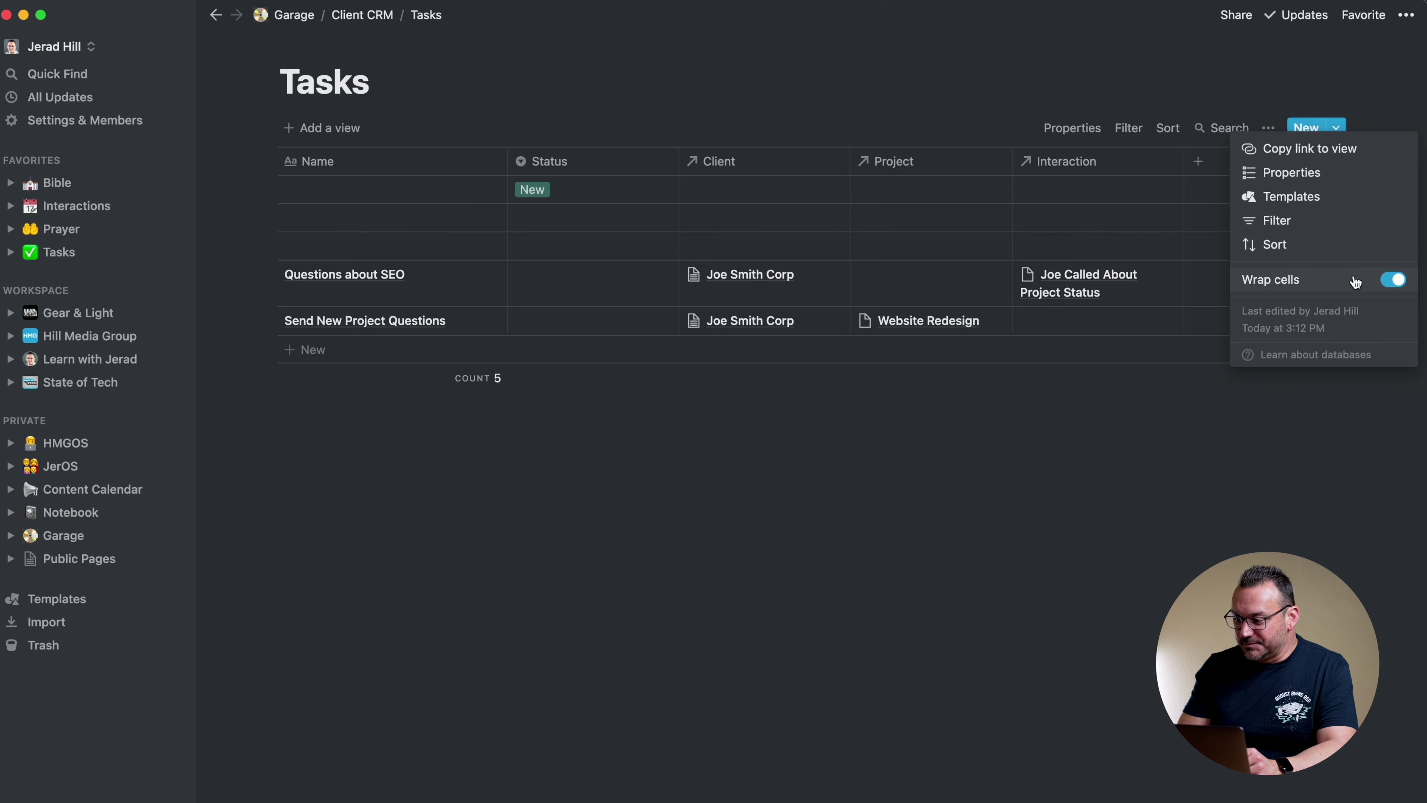
click(1393, 280)
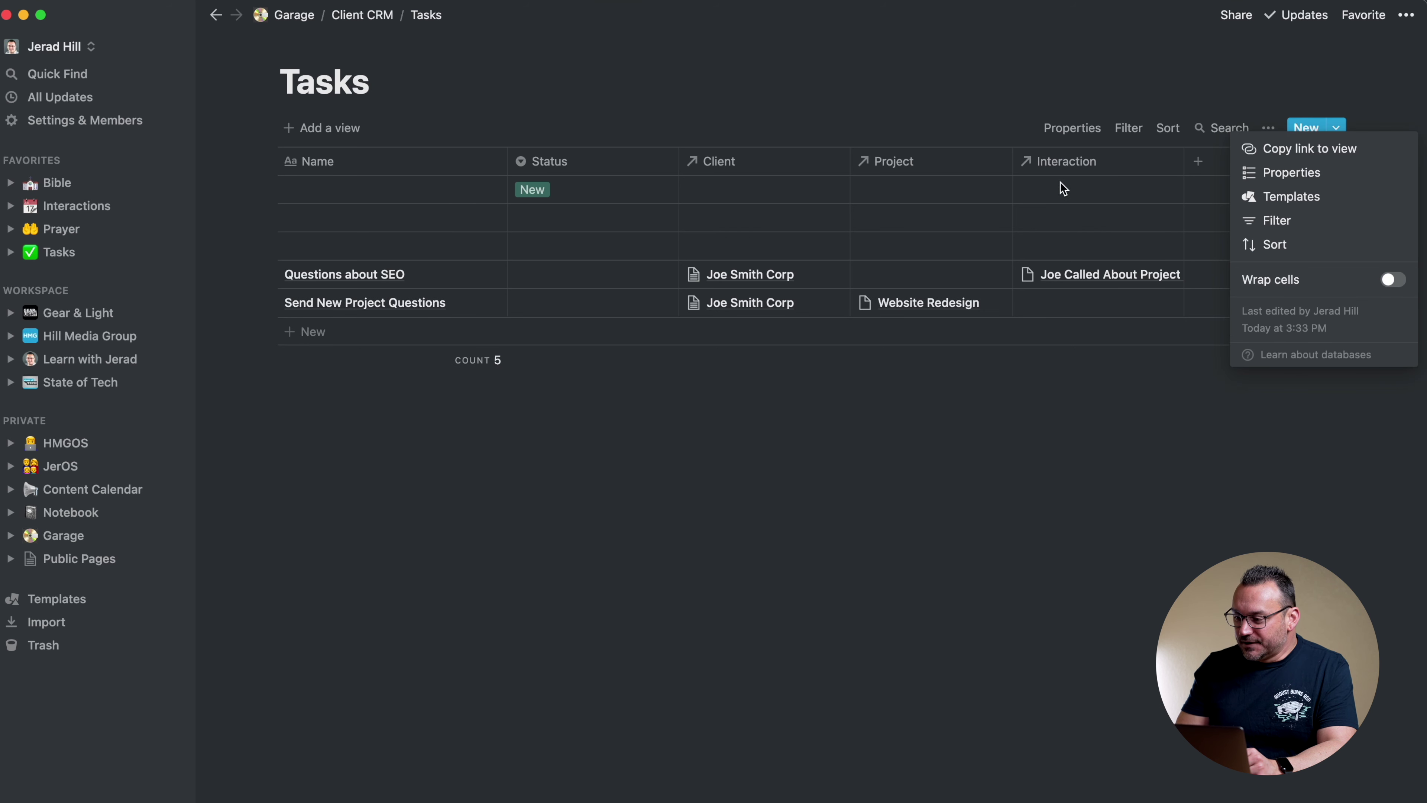
click(1187, 96)
Add a narrow Due Date date column between Status and Client
click(1199, 163)
text(Due Date)
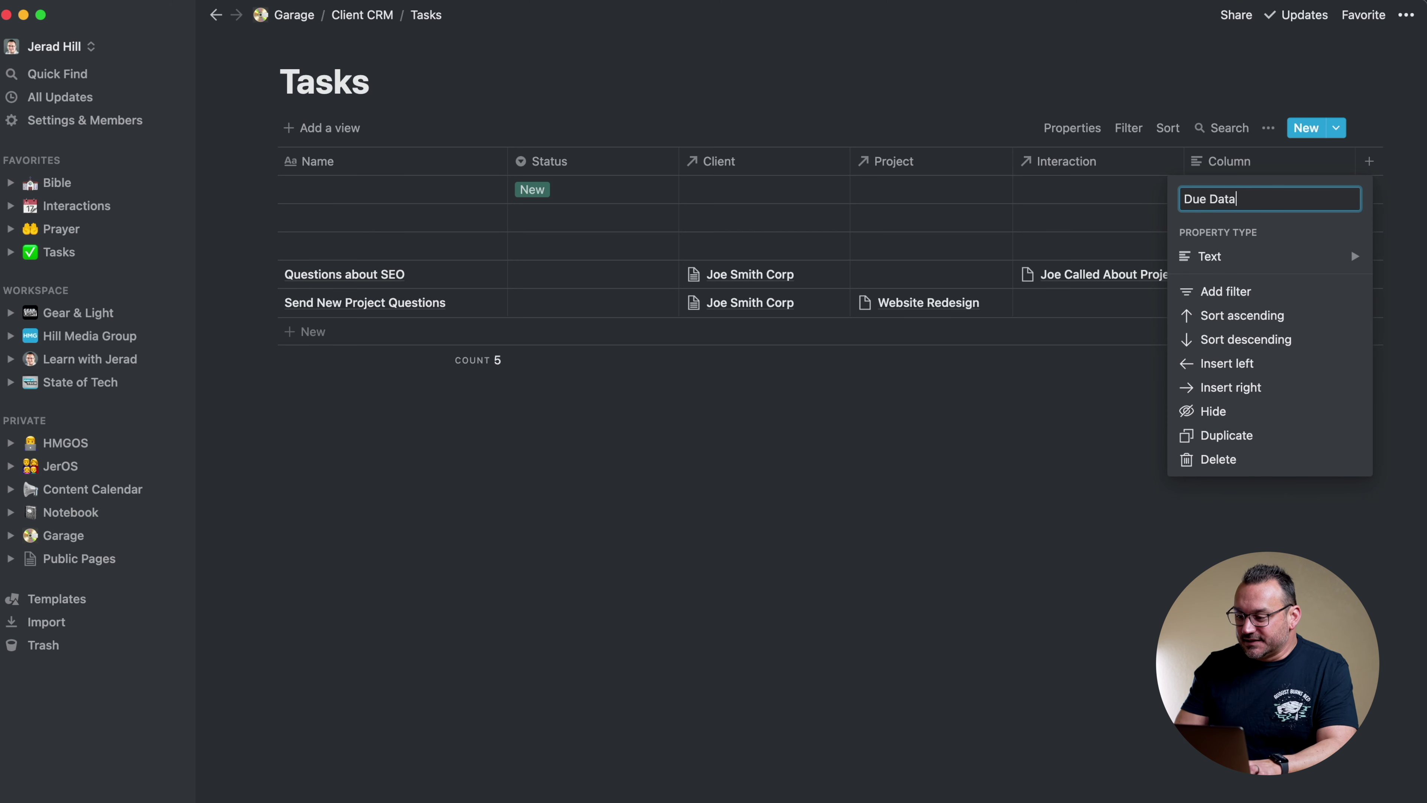
mouse_move(1212, 267)
click(1087, 196)
click(1087, 196)
drag(1219, 162, 601, 163)
drag(772, 162, 718, 162)
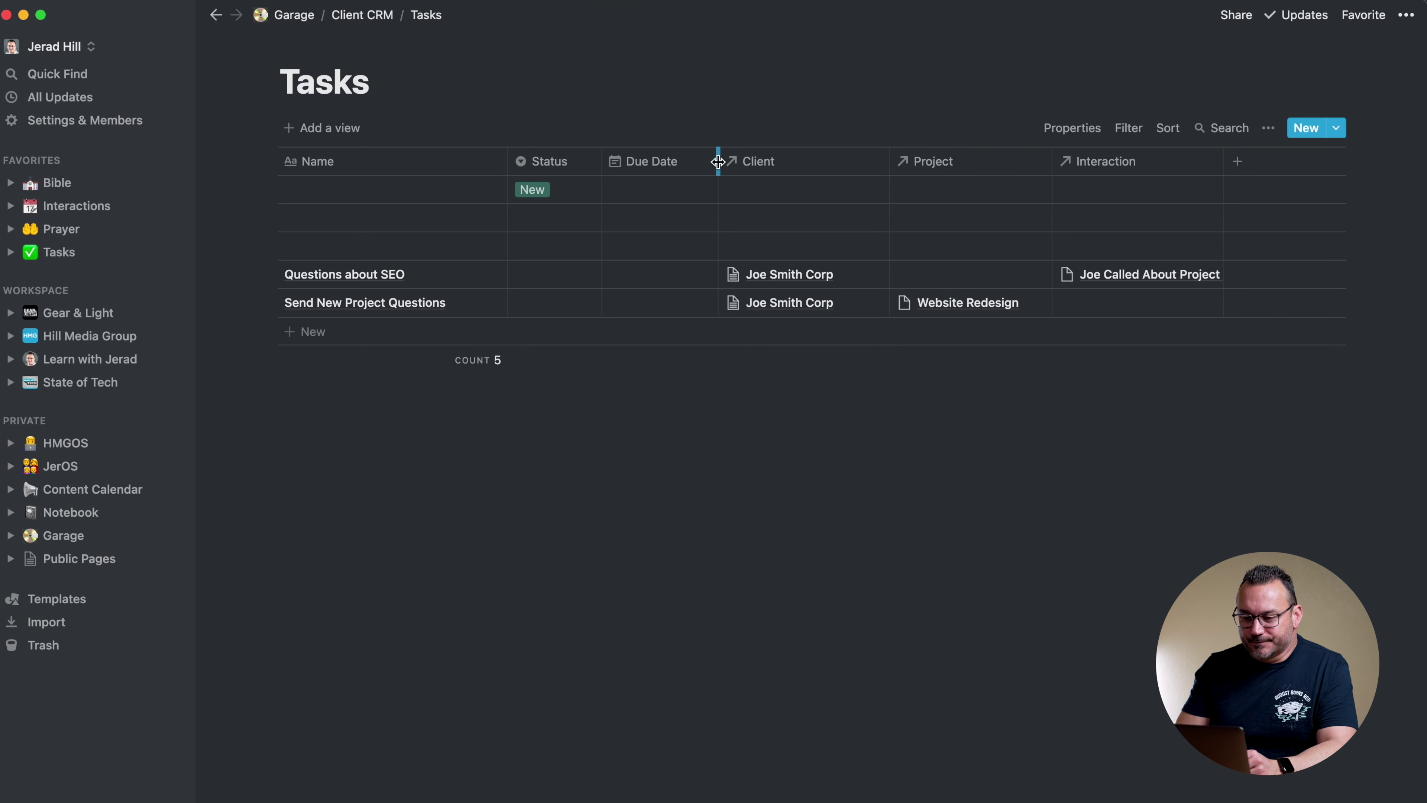
Delete the three blank task rows from the Tasks table
right_click(362, 189)
click(396, 243)
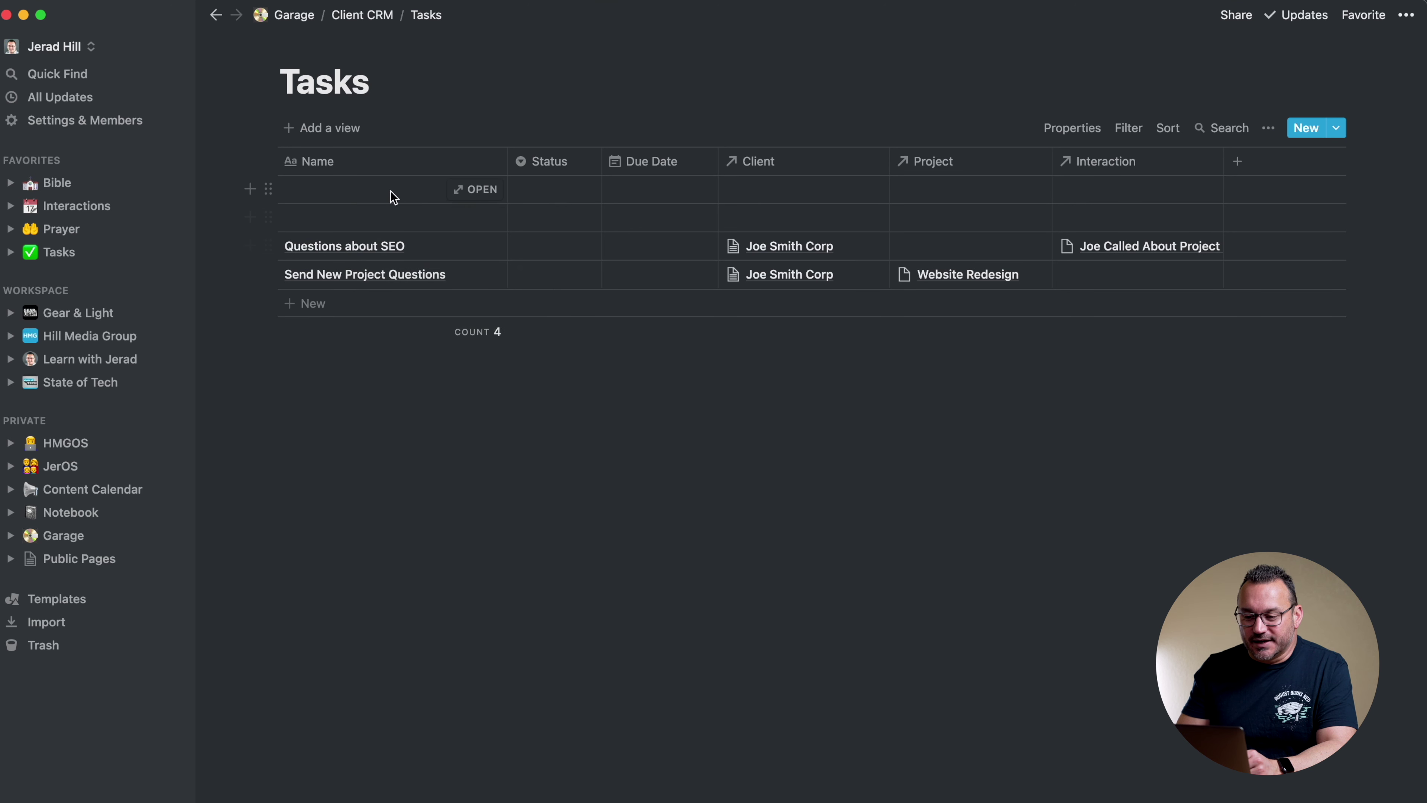
right_click(392, 196)
click(412, 249)
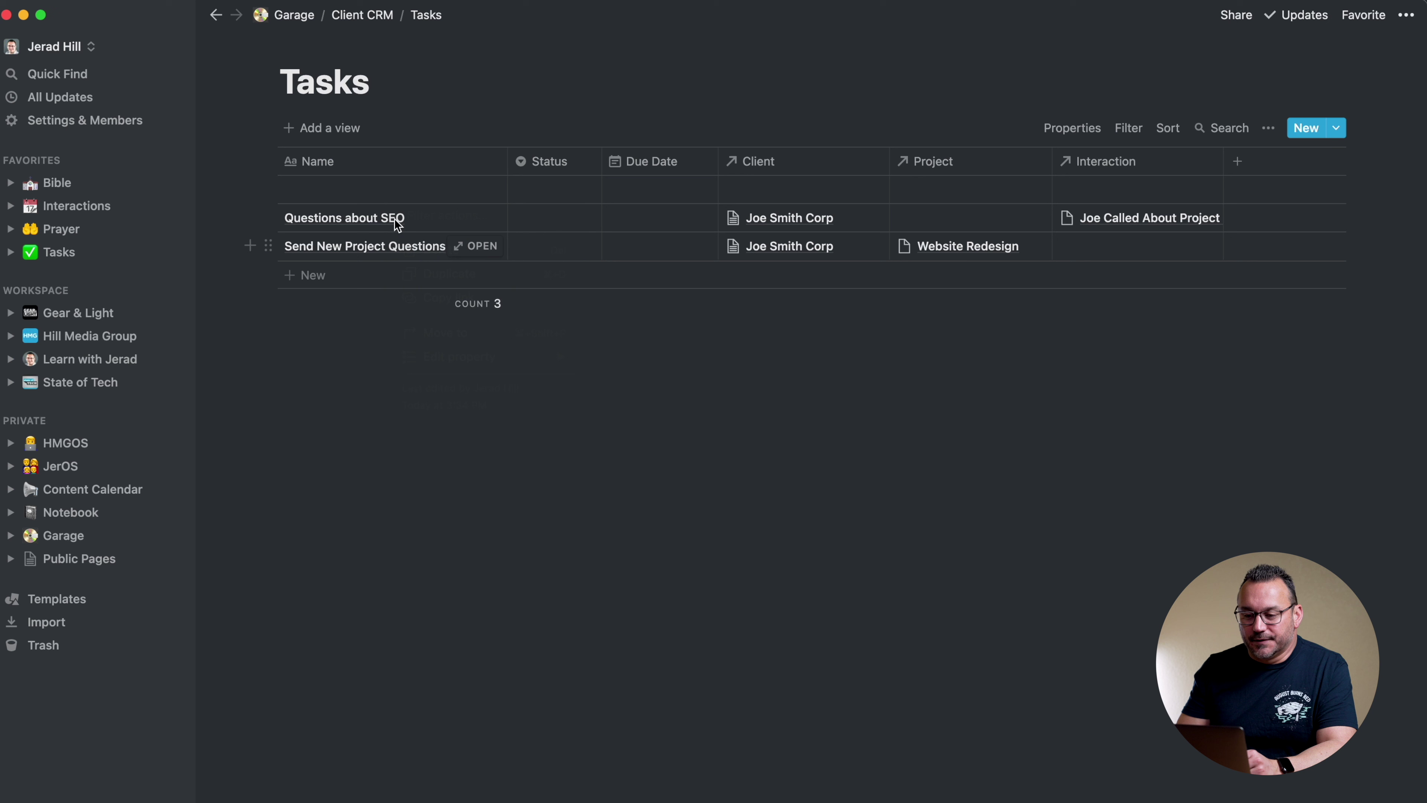
right_click(382, 190)
click(400, 243)
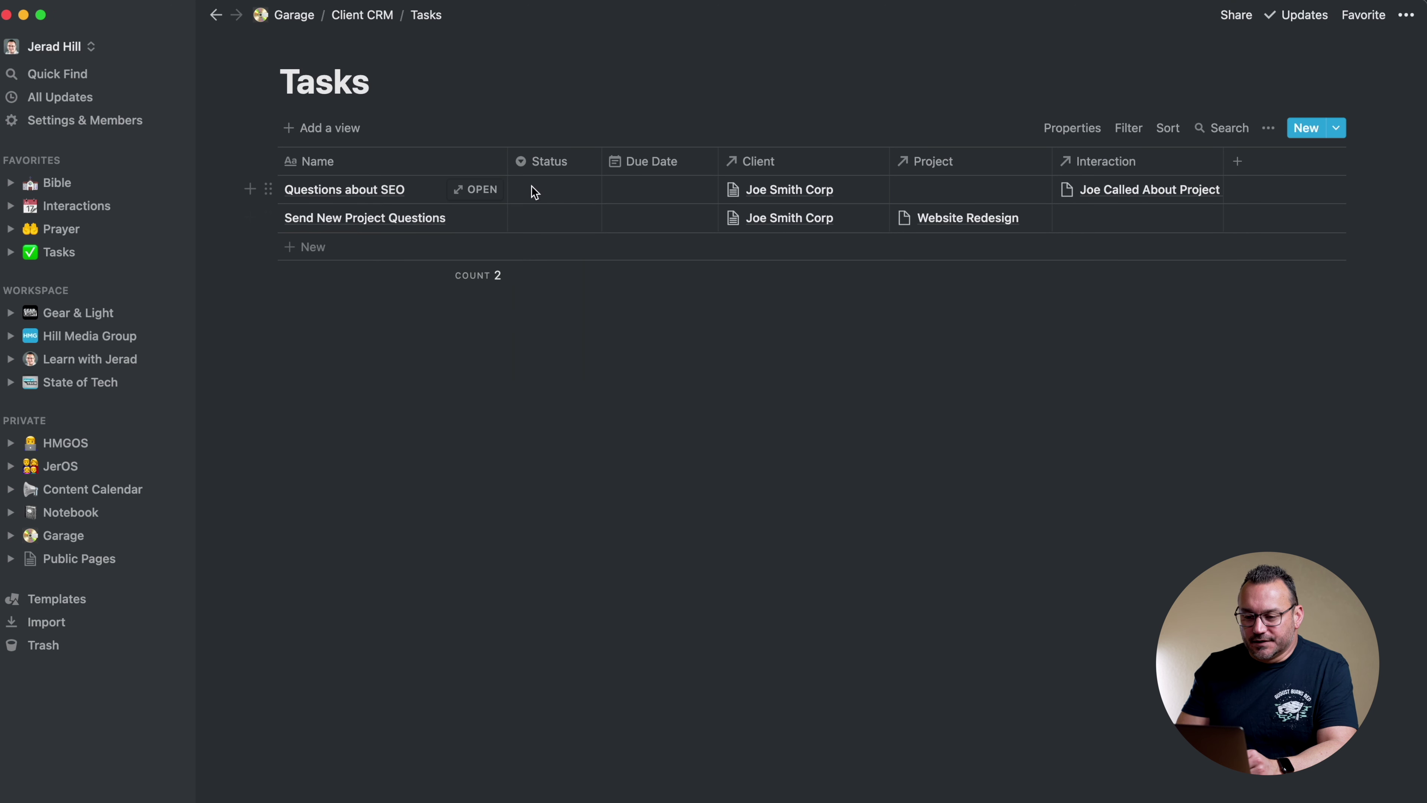
Set Questions about SEO to In Progress and Send New Project Questions to New
click(551, 191)
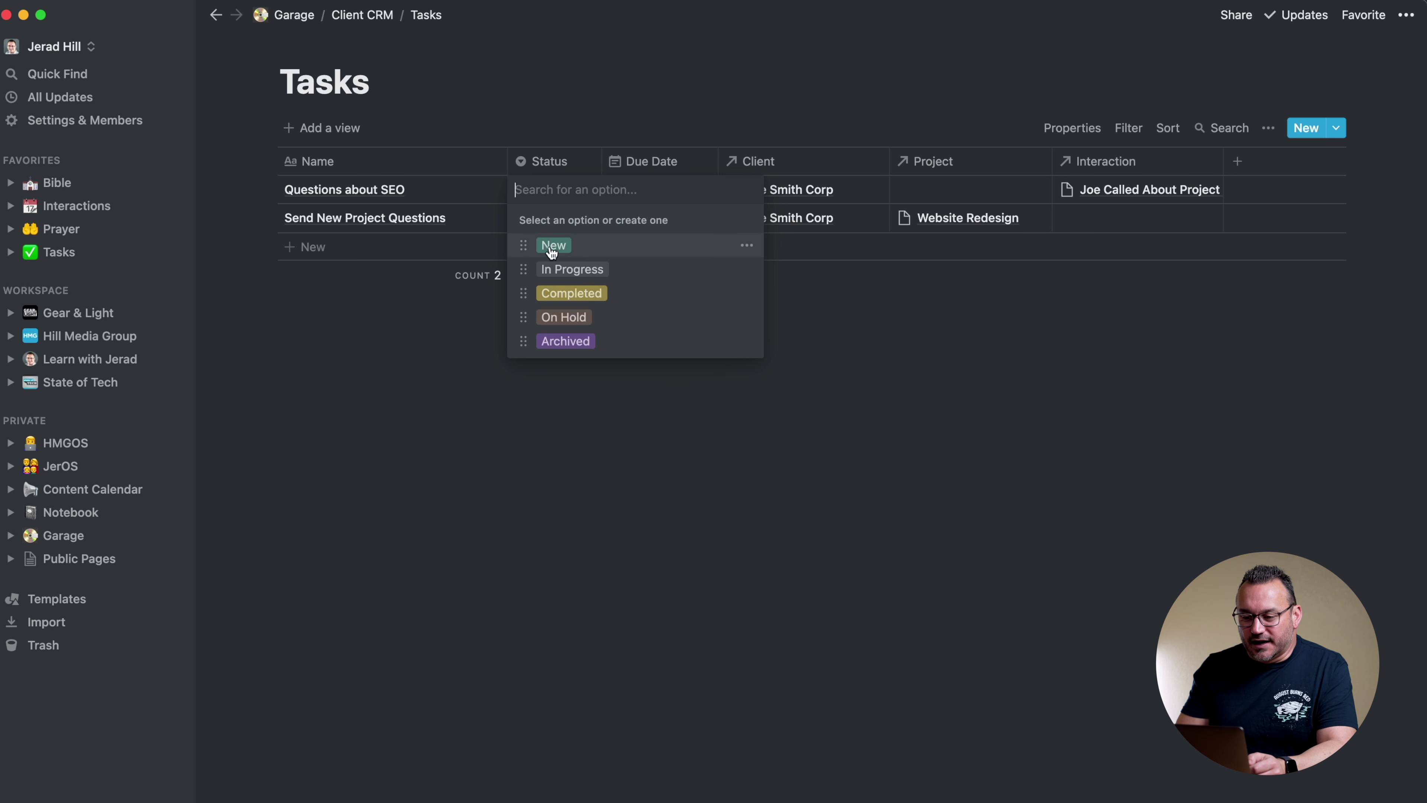
click(559, 270)
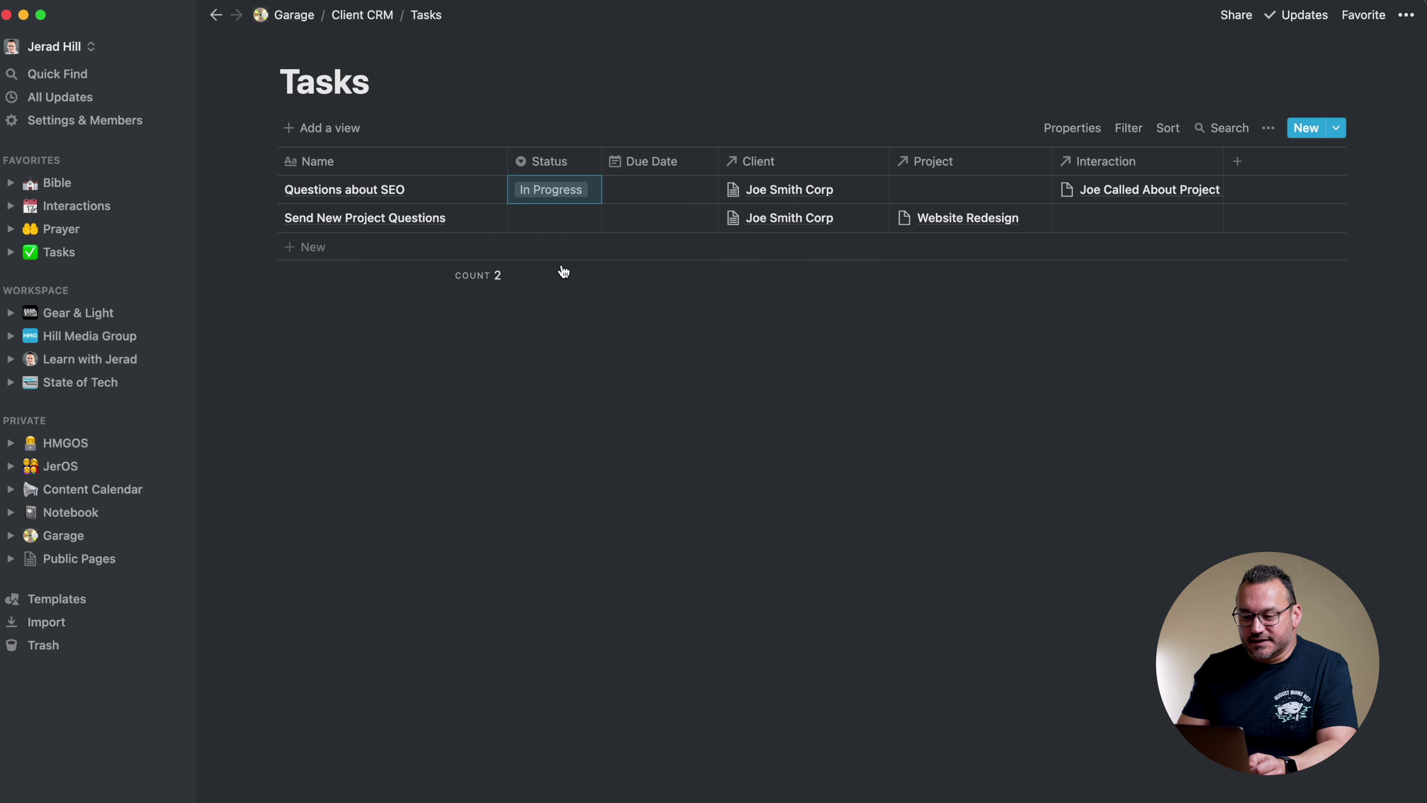
click(549, 226)
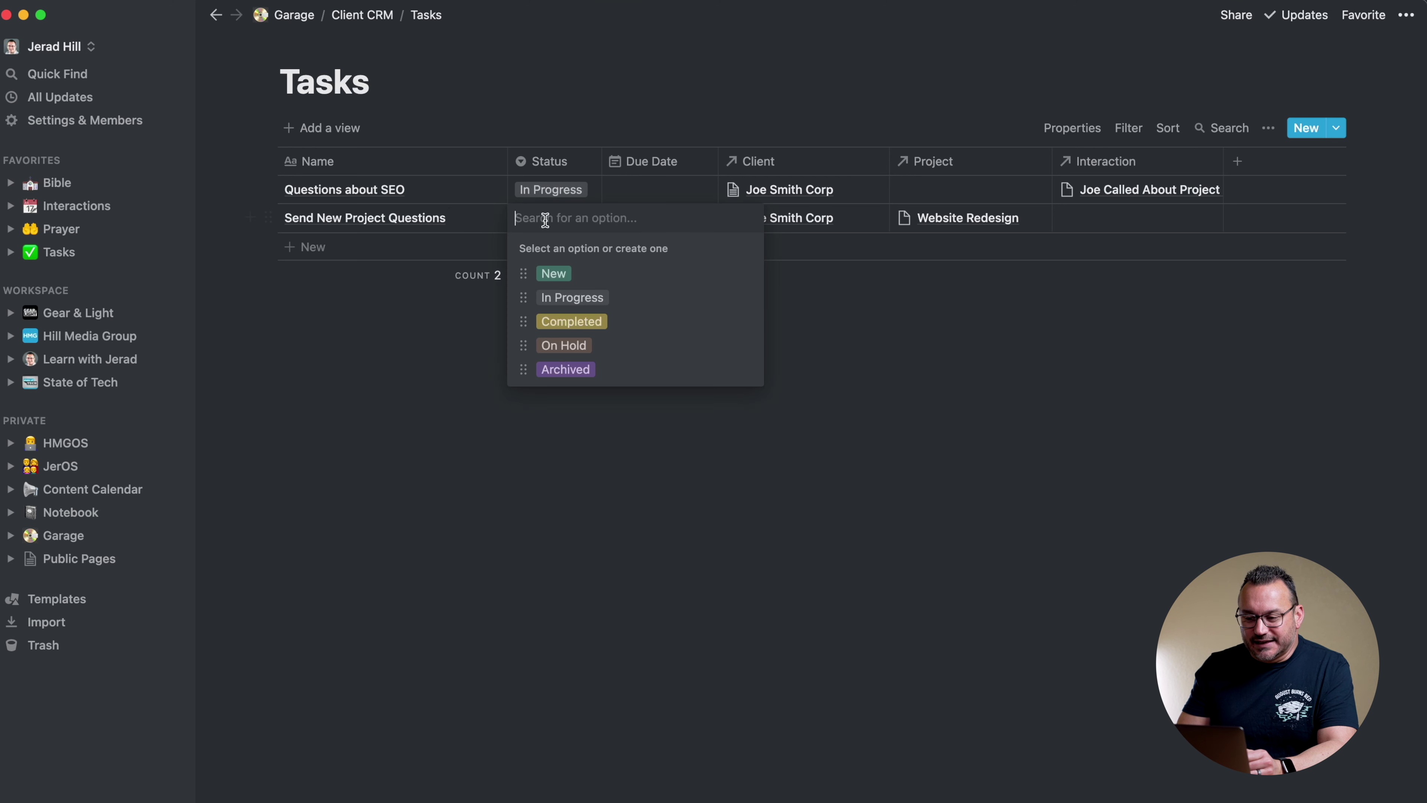
click(550, 276)
key(Escape)
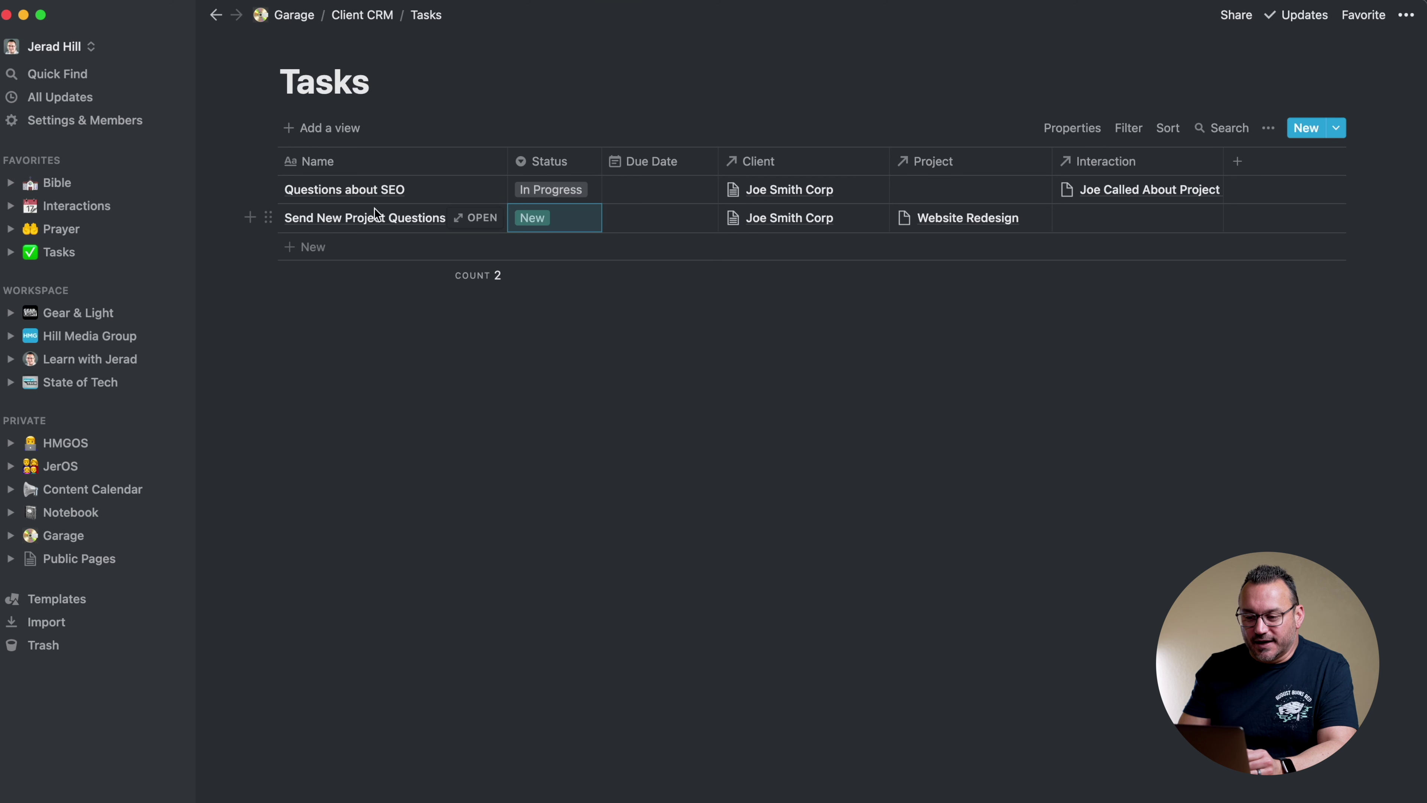
Give Send New Project Questions a Mar 22, 2021 due date and Questions about SEO Mar 24, 2021
click(659, 223)
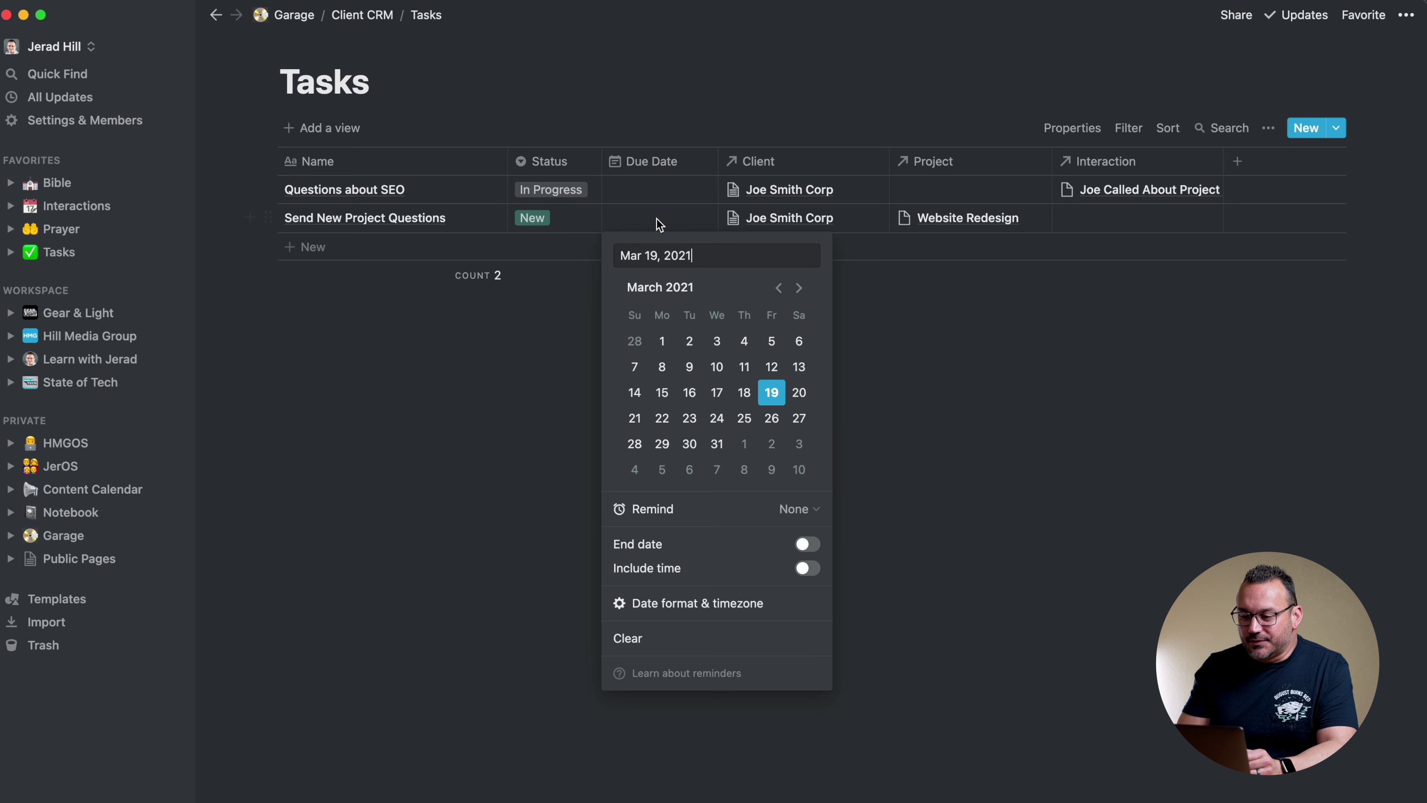
click(662, 417)
click(661, 192)
click(660, 190)
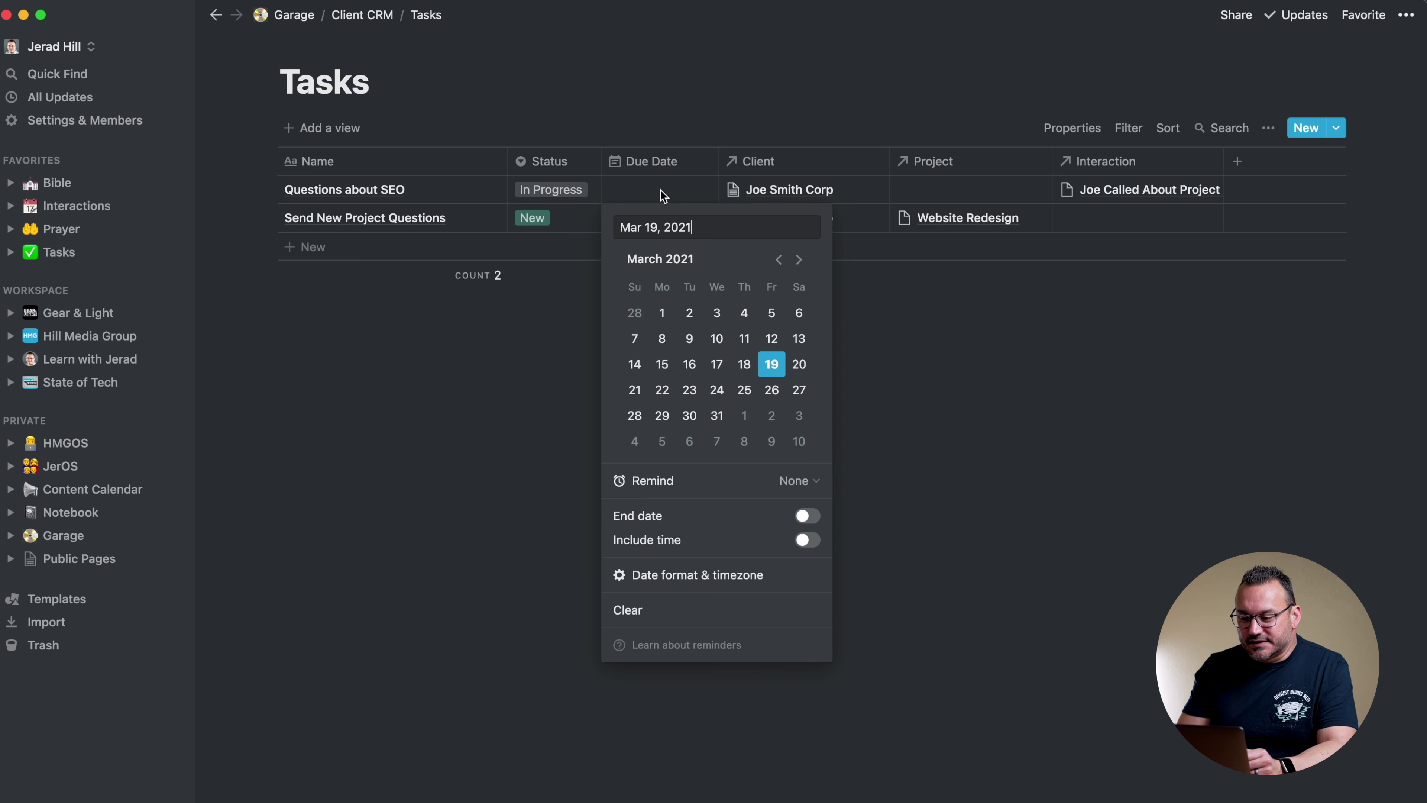
click(717, 389)
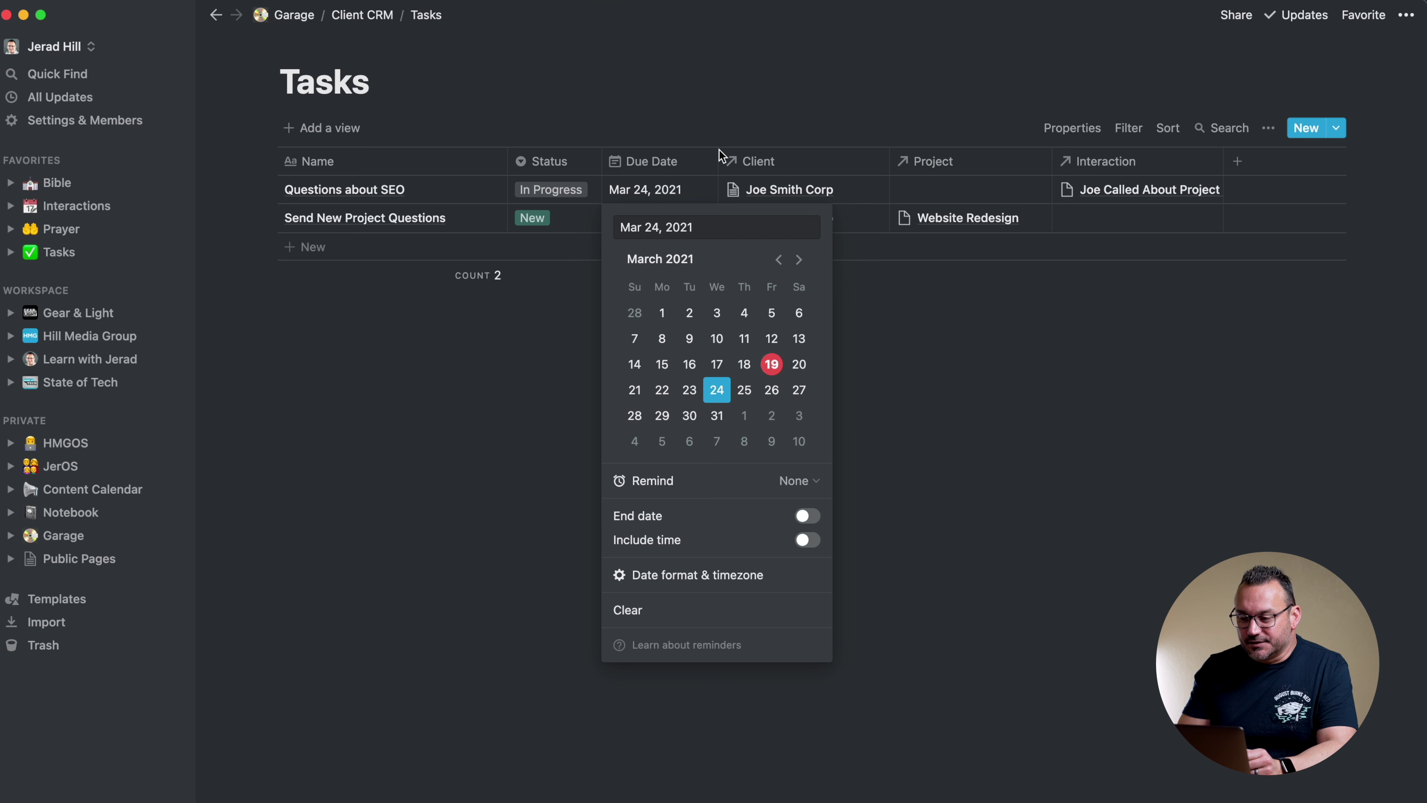
key(Escape)
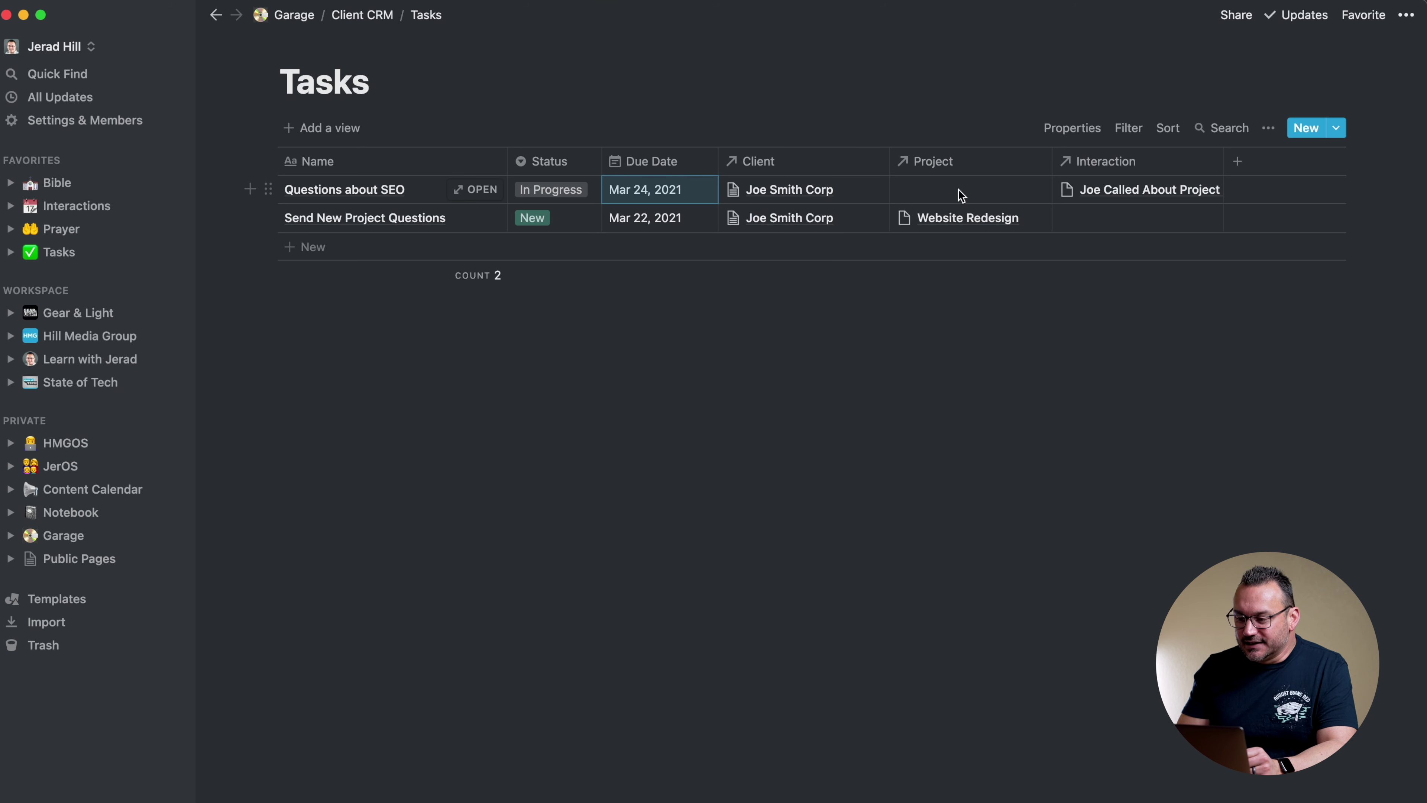
Link Questions about SEO to the Website Redesign project
click(958, 188)
click(712, 244)
key(Escape)
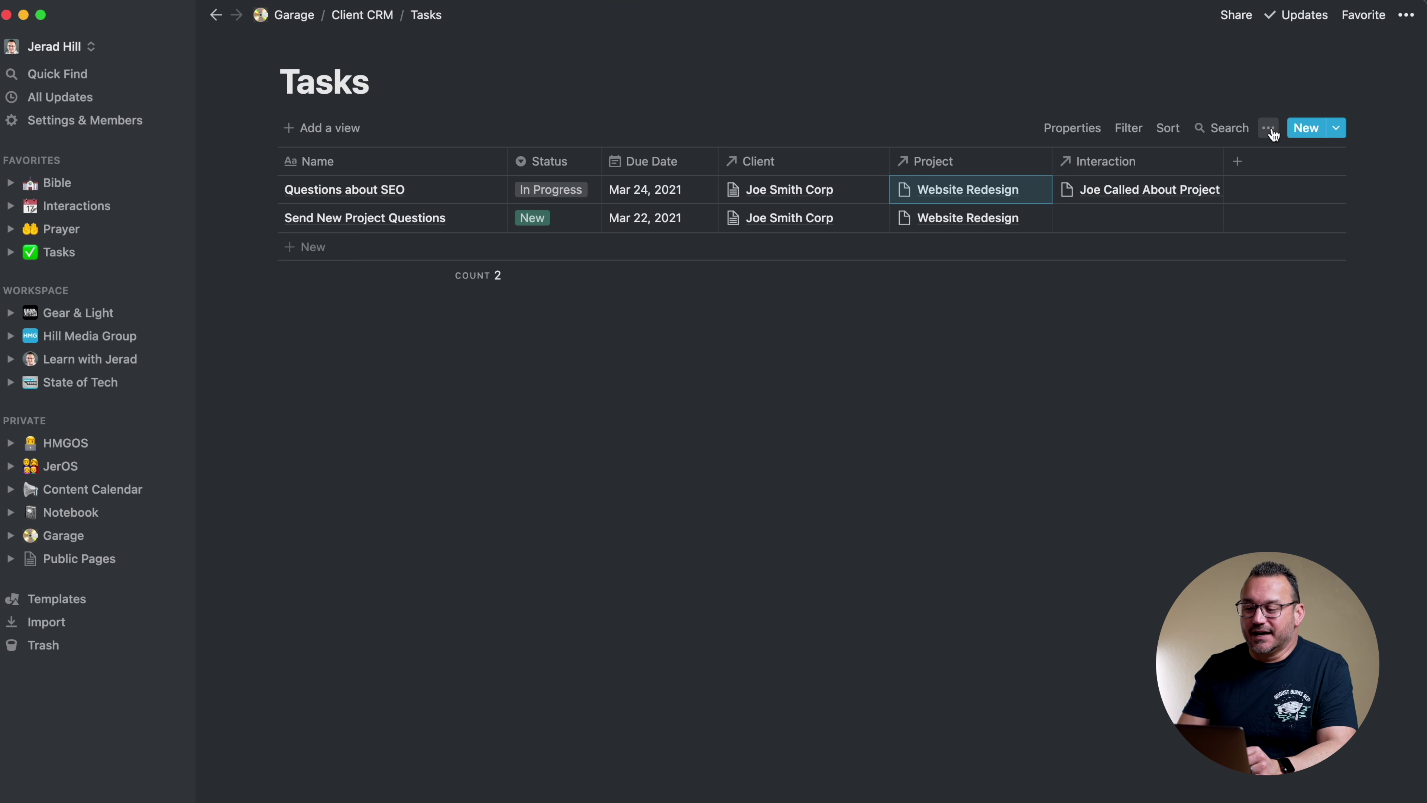
click(1271, 127)
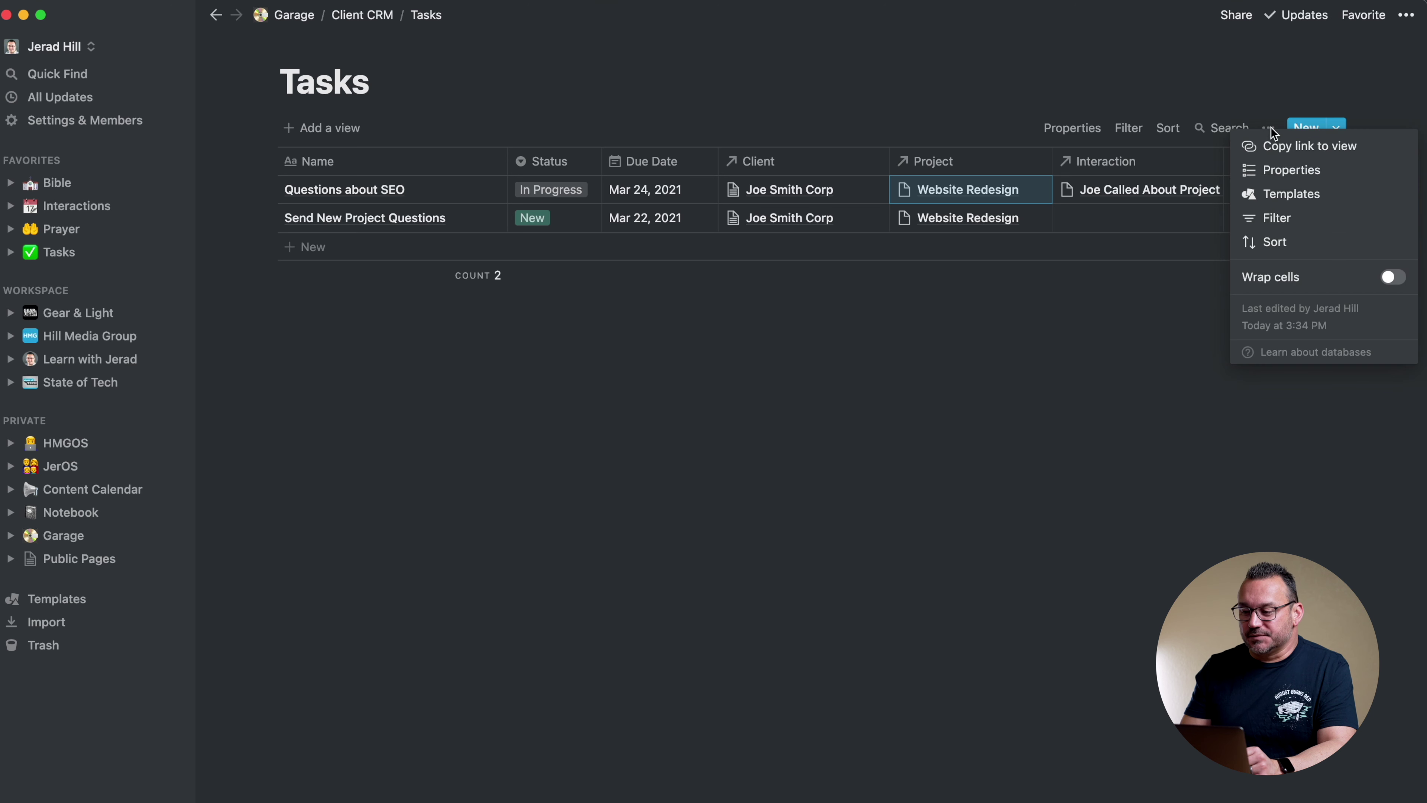
Add a narrow Billing select column placed right after Due Date
click(1265, 97)
click(971, 110)
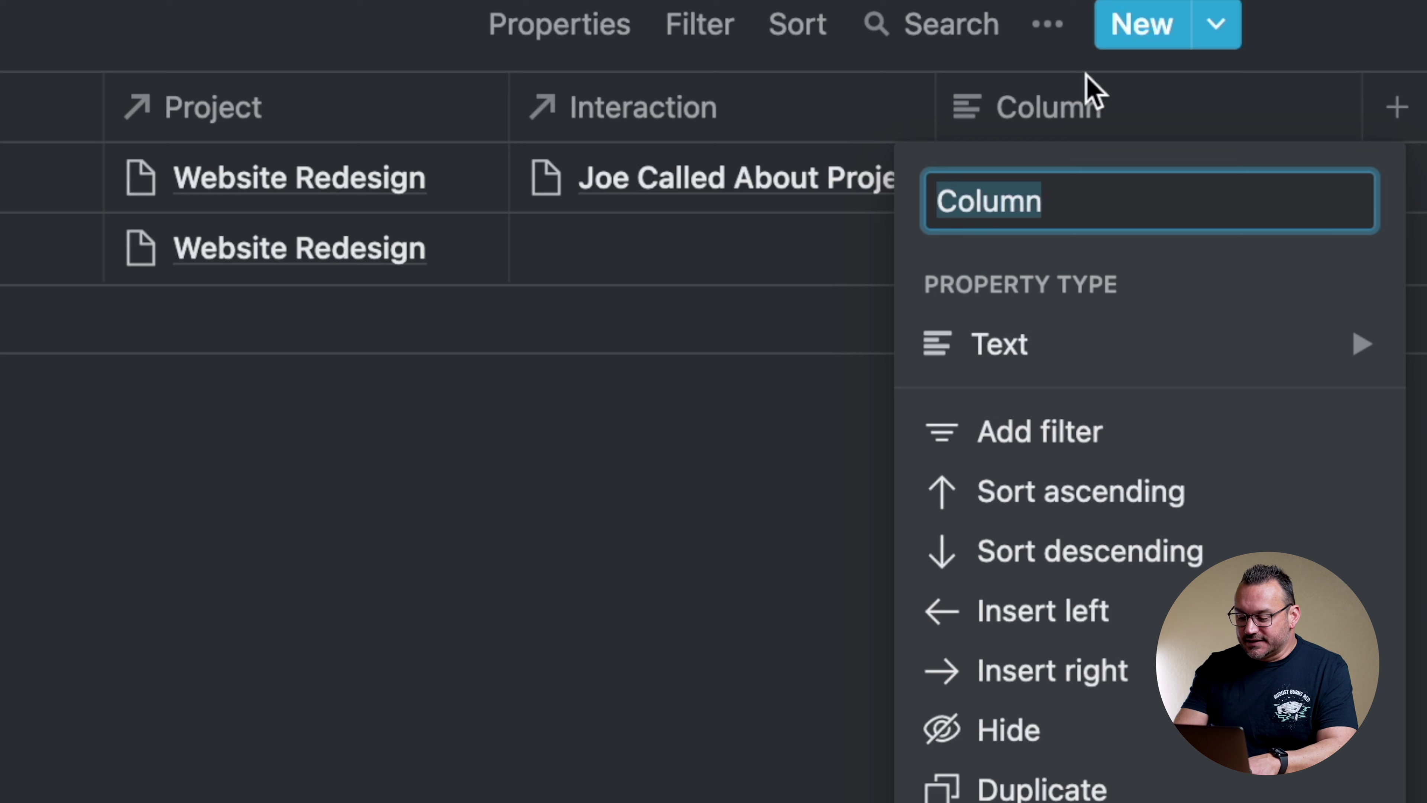
text(B)
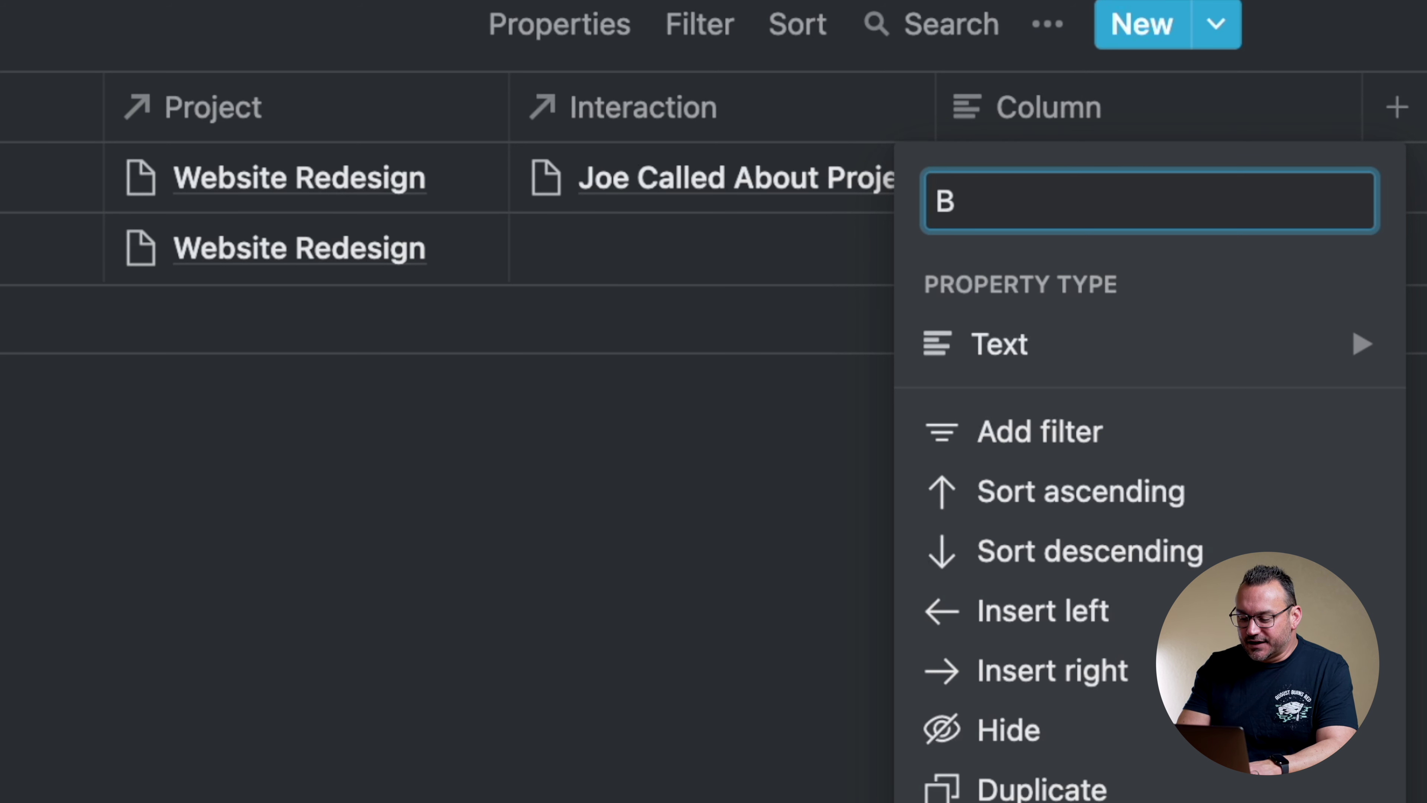
text(illing)
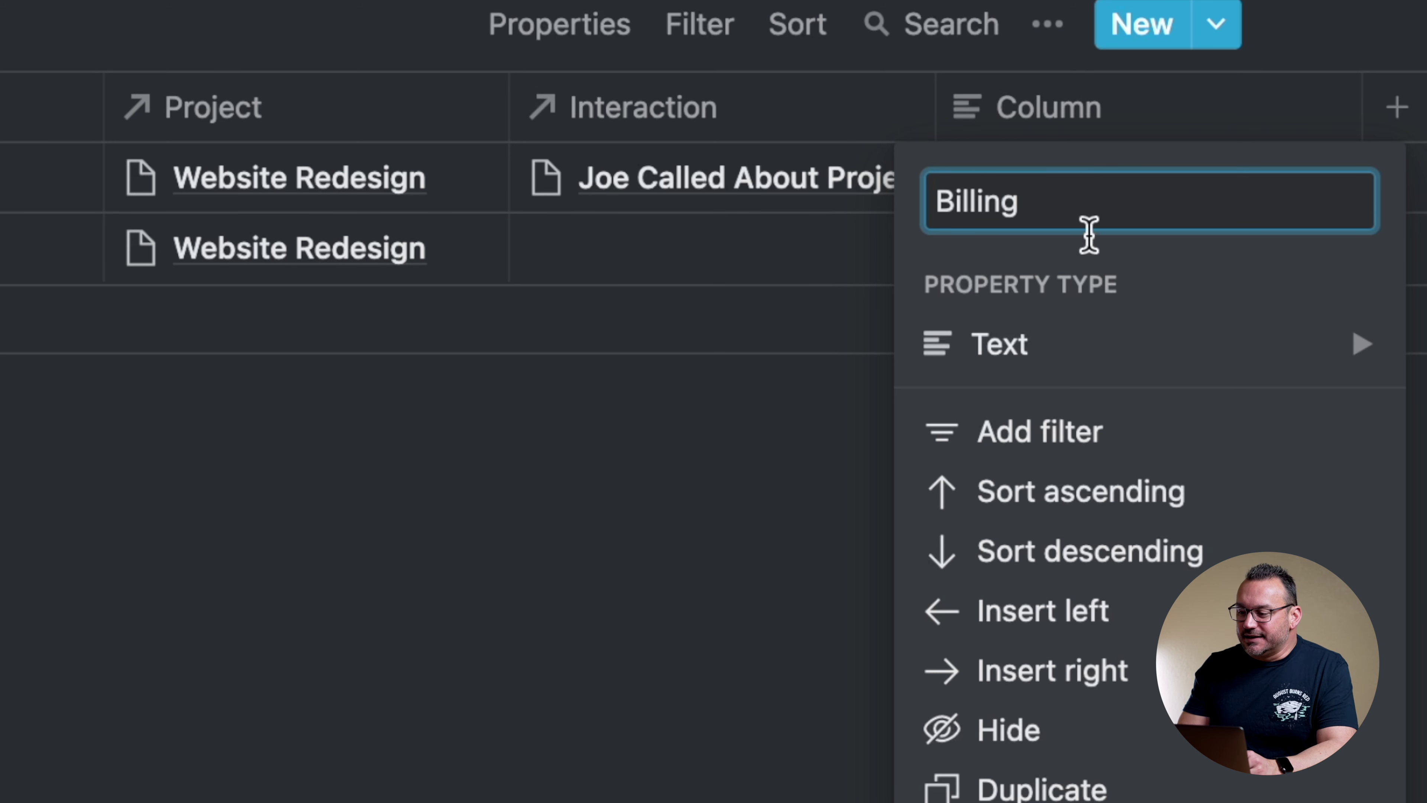
mouse_move(1033, 368)
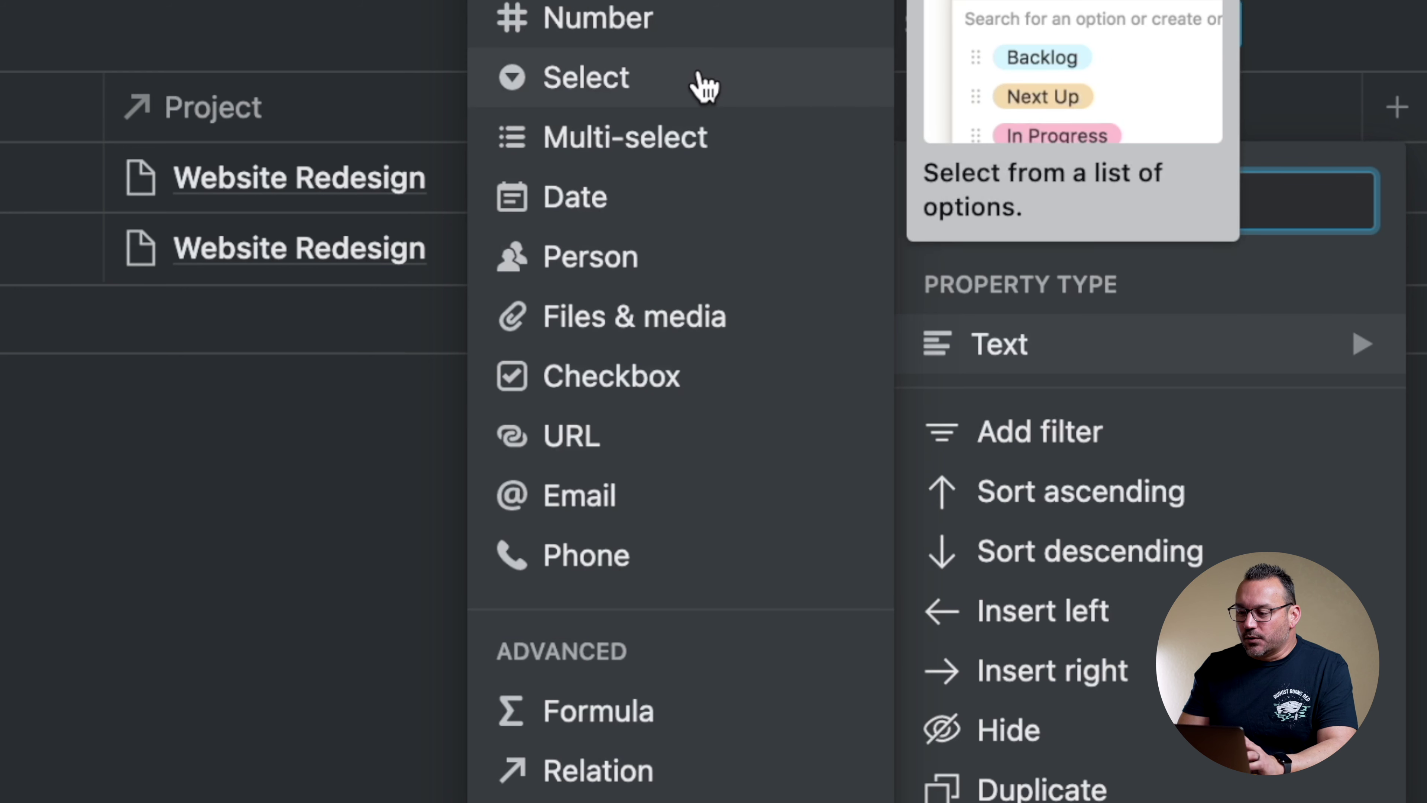
click(666, 73)
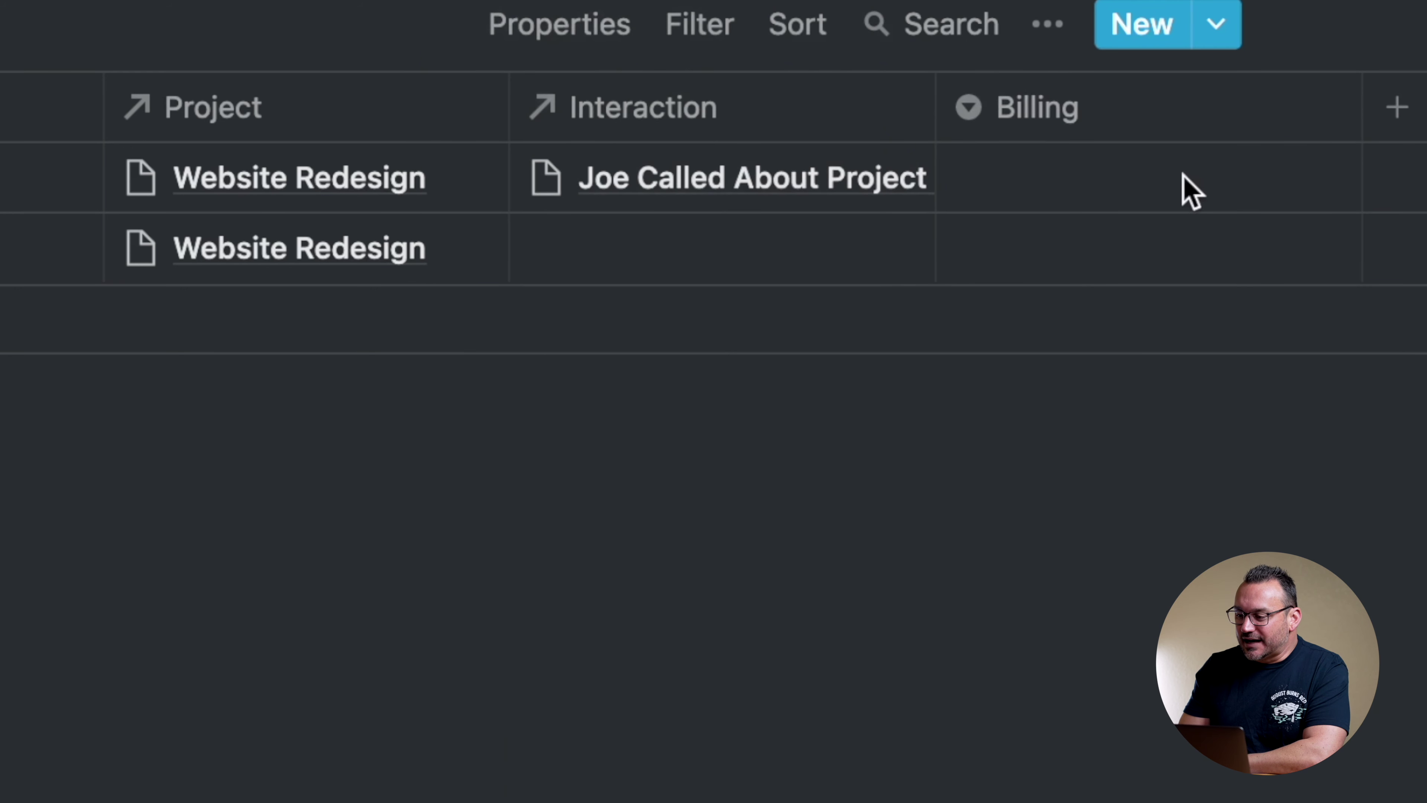
drag(1362, 123, 1227, 118)
drag(1089, 128, 820, 144)
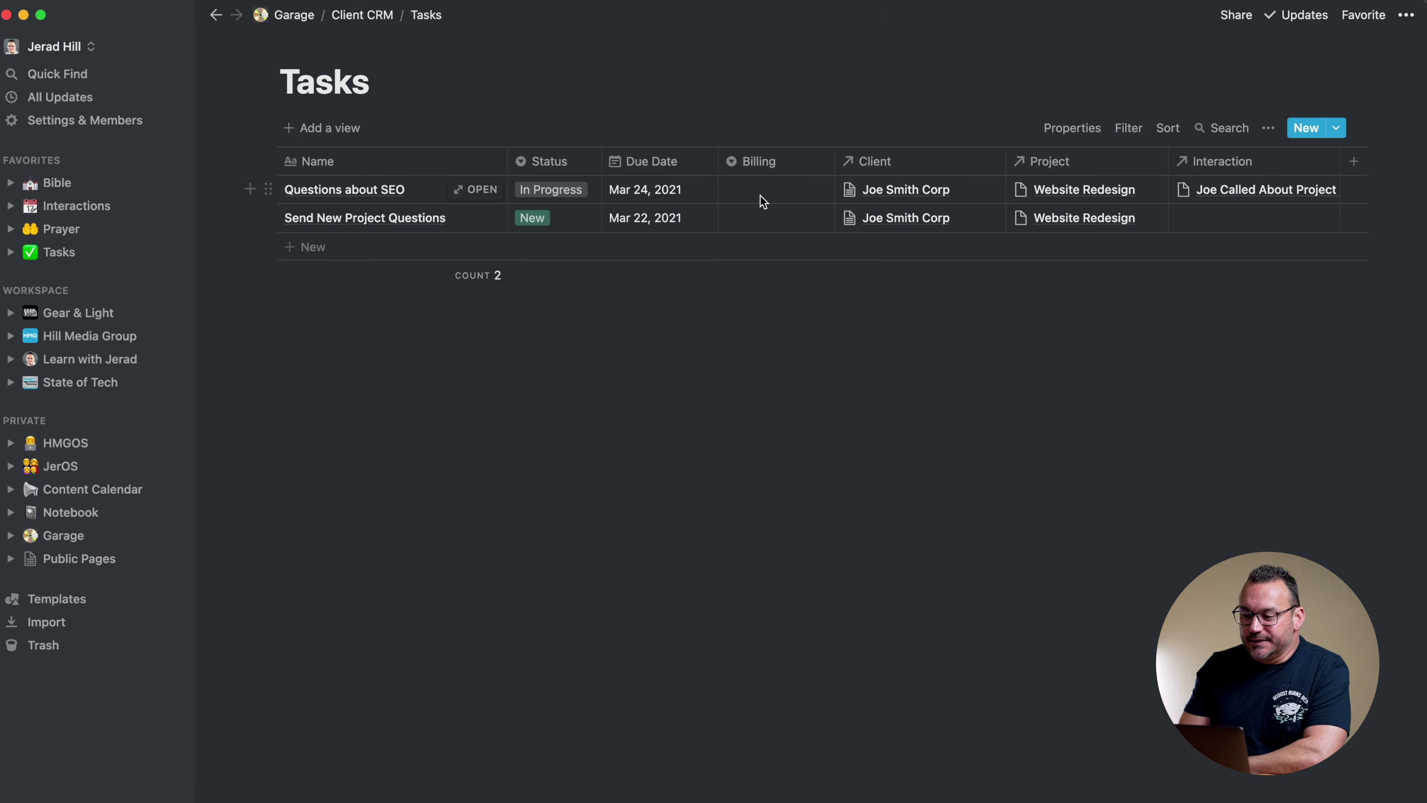
Create the Project and Billable Billing options from the first task's cell
click(759, 191)
text(Project)
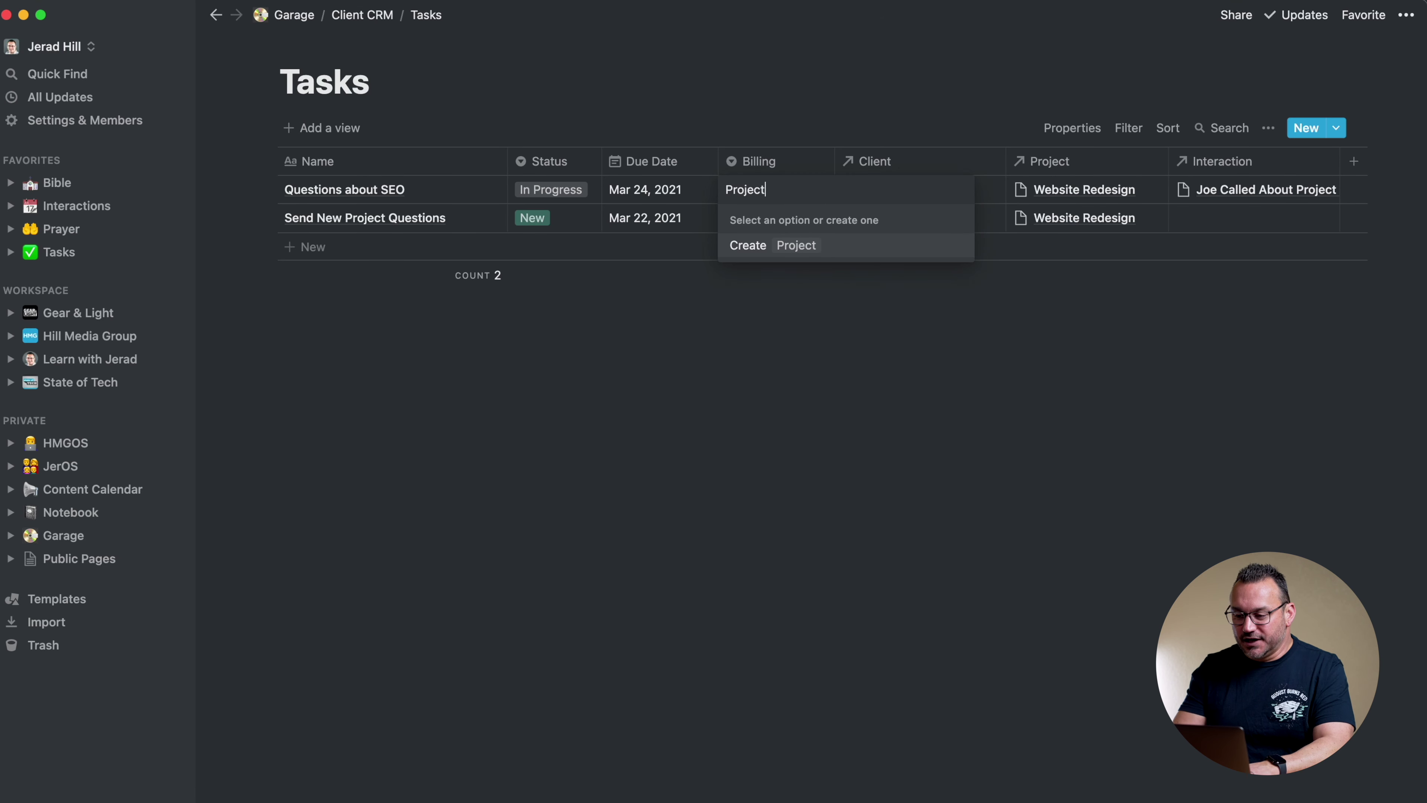
click(748, 246)
click(787, 186)
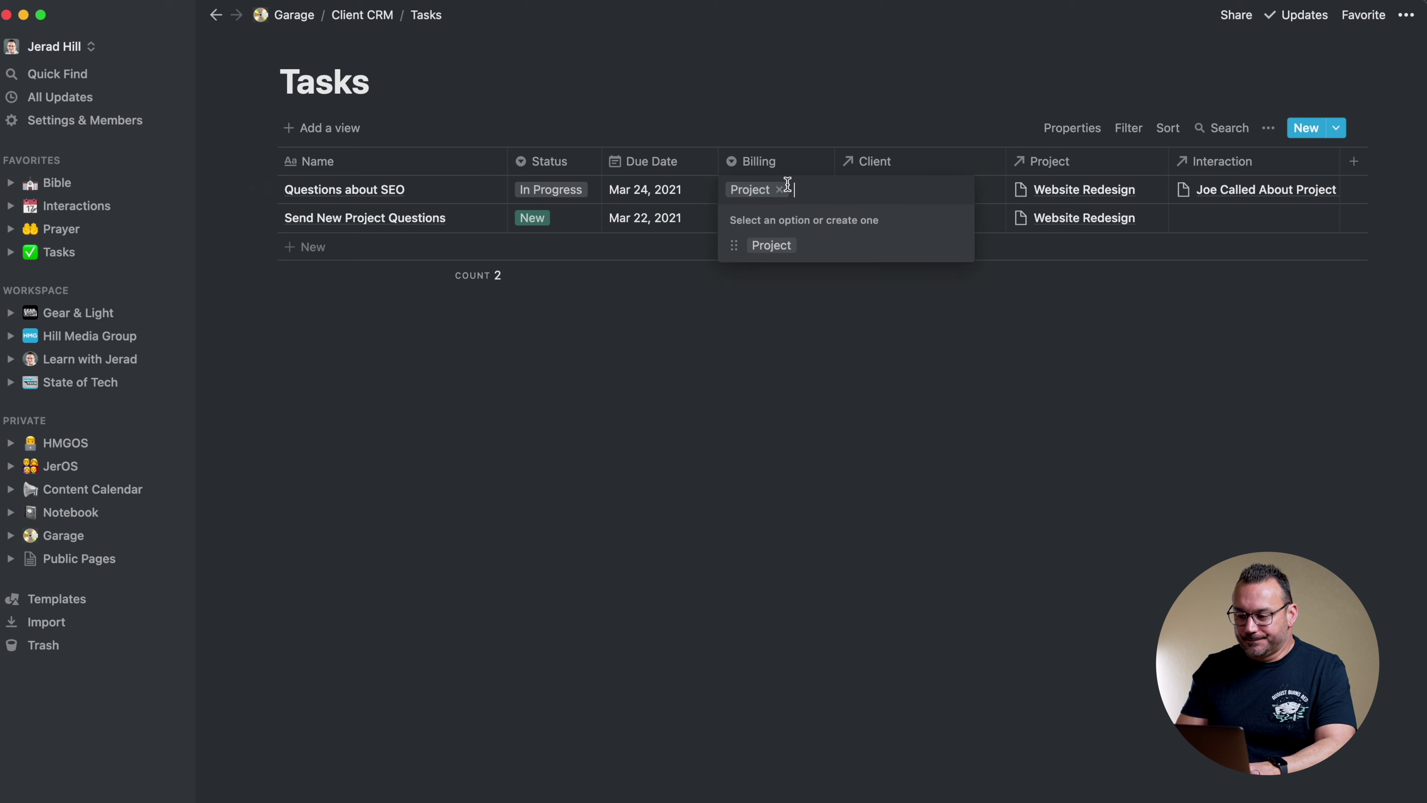
text(Billable)
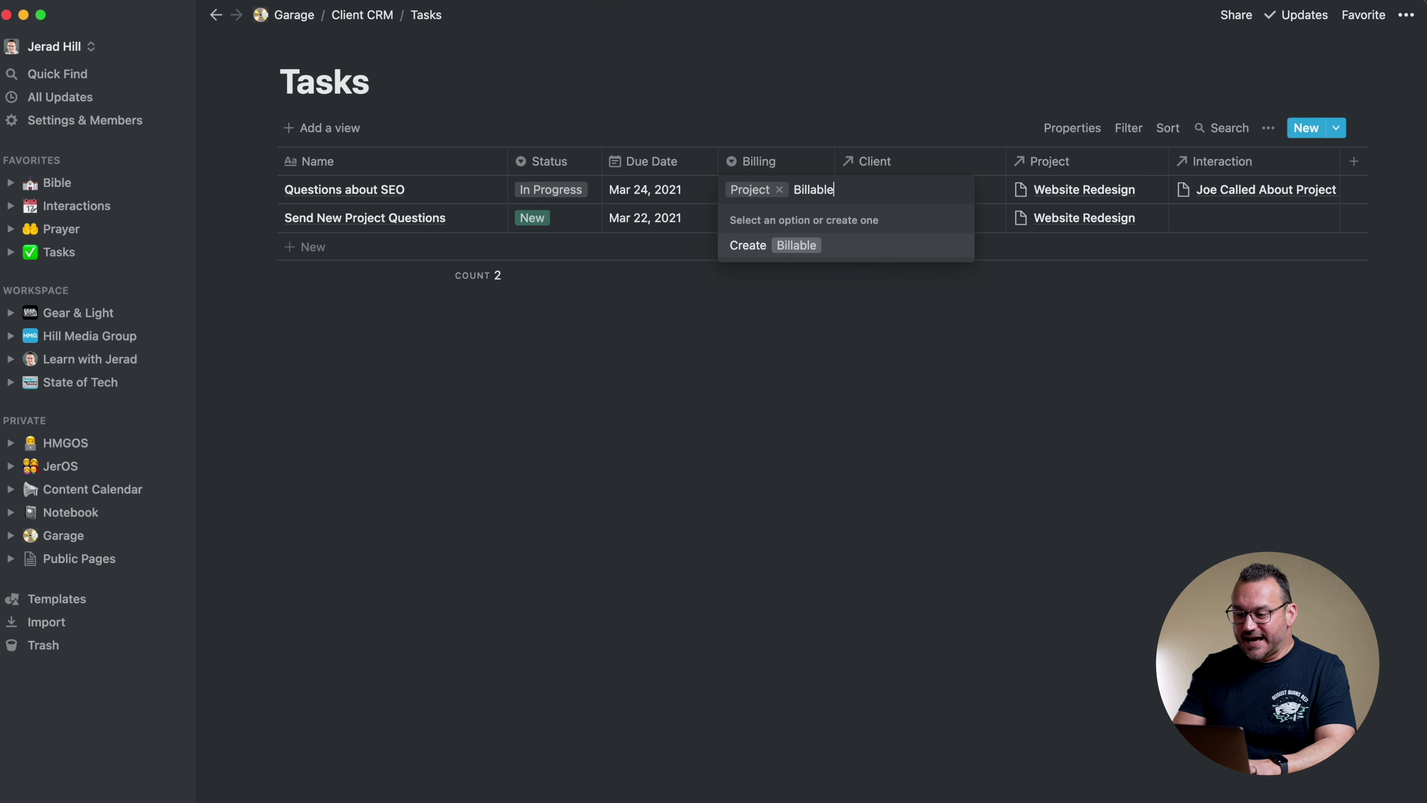
click(758, 253)
Add Retainer and Non Billable options, then set the first task's Billing to Project
click(796, 191)
text(Retainer)
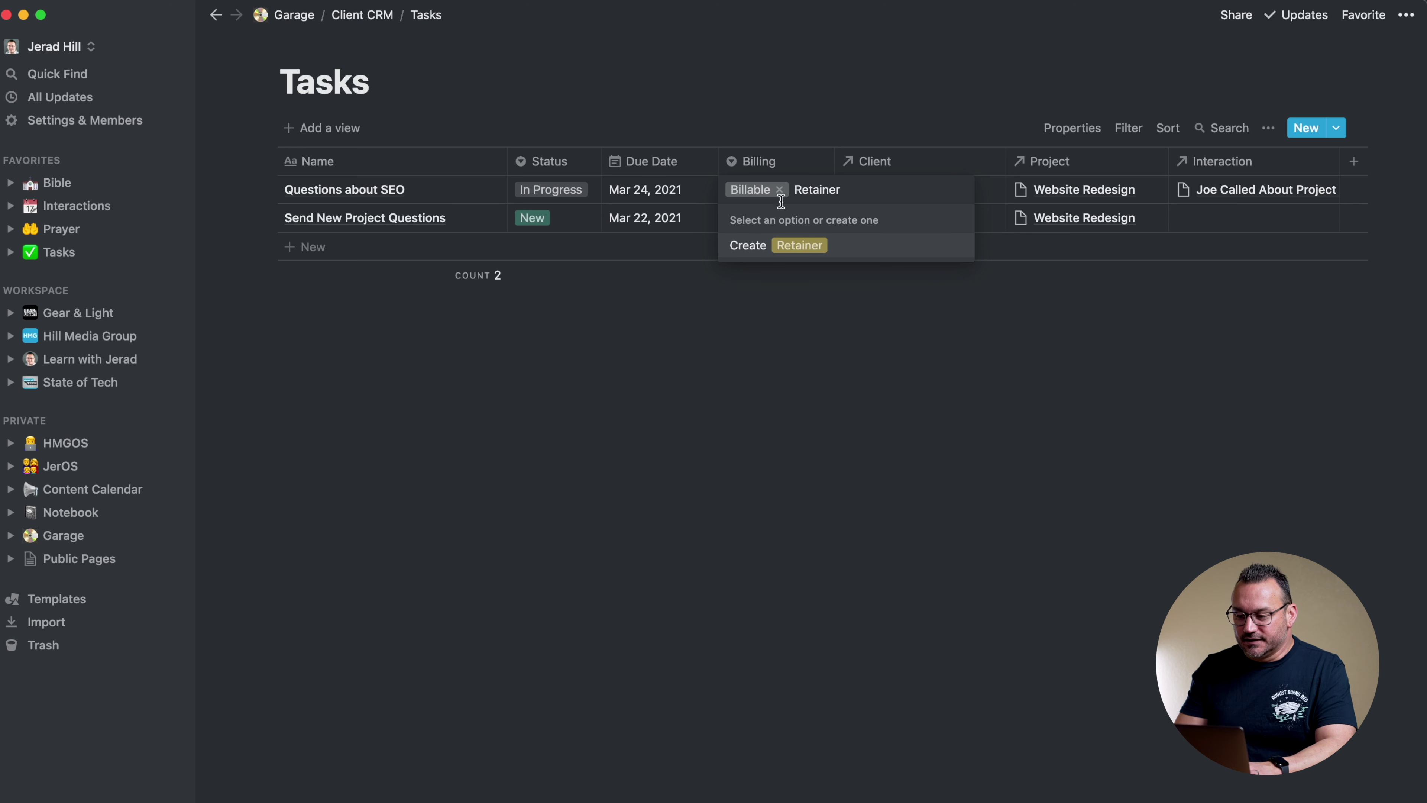
click(741, 246)
click(801, 188)
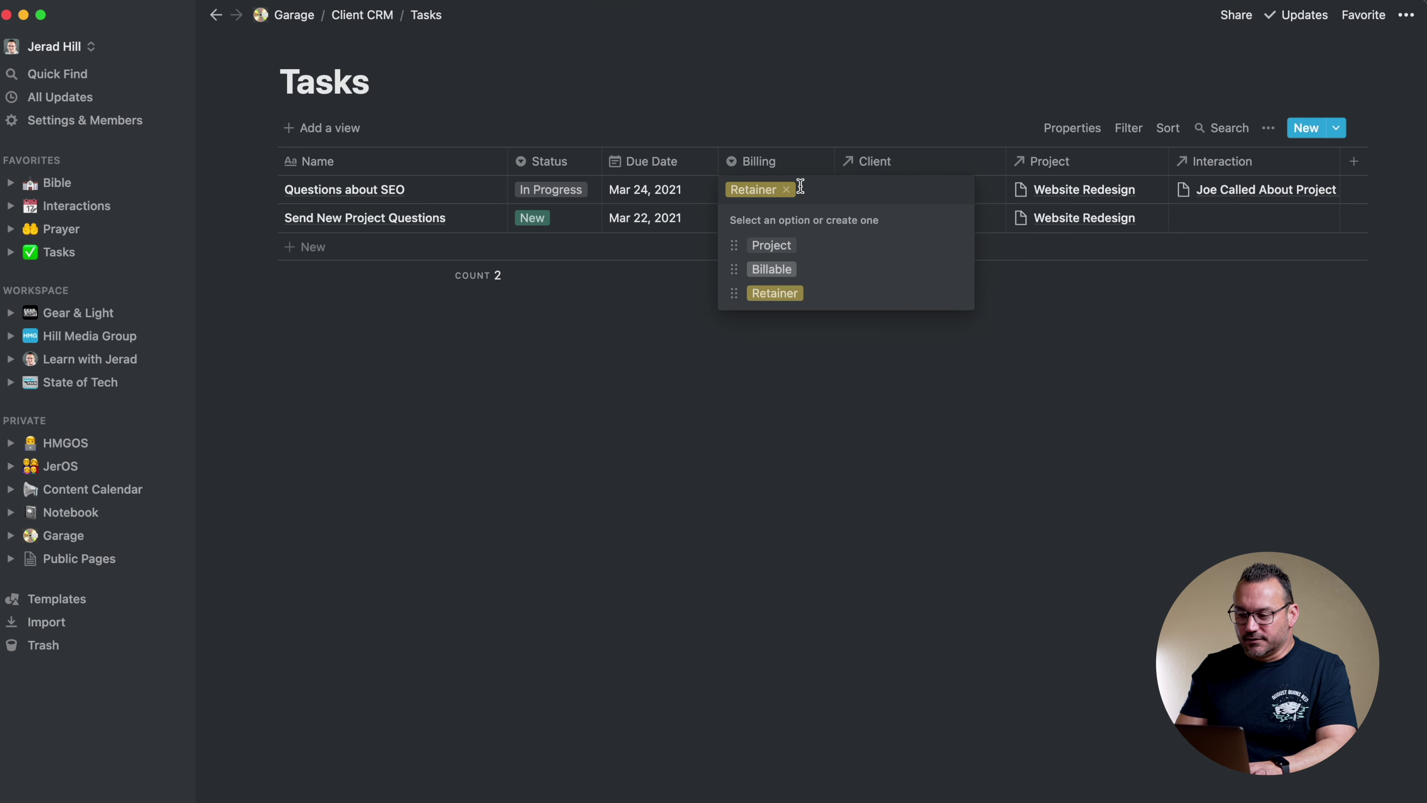
text(No CH)
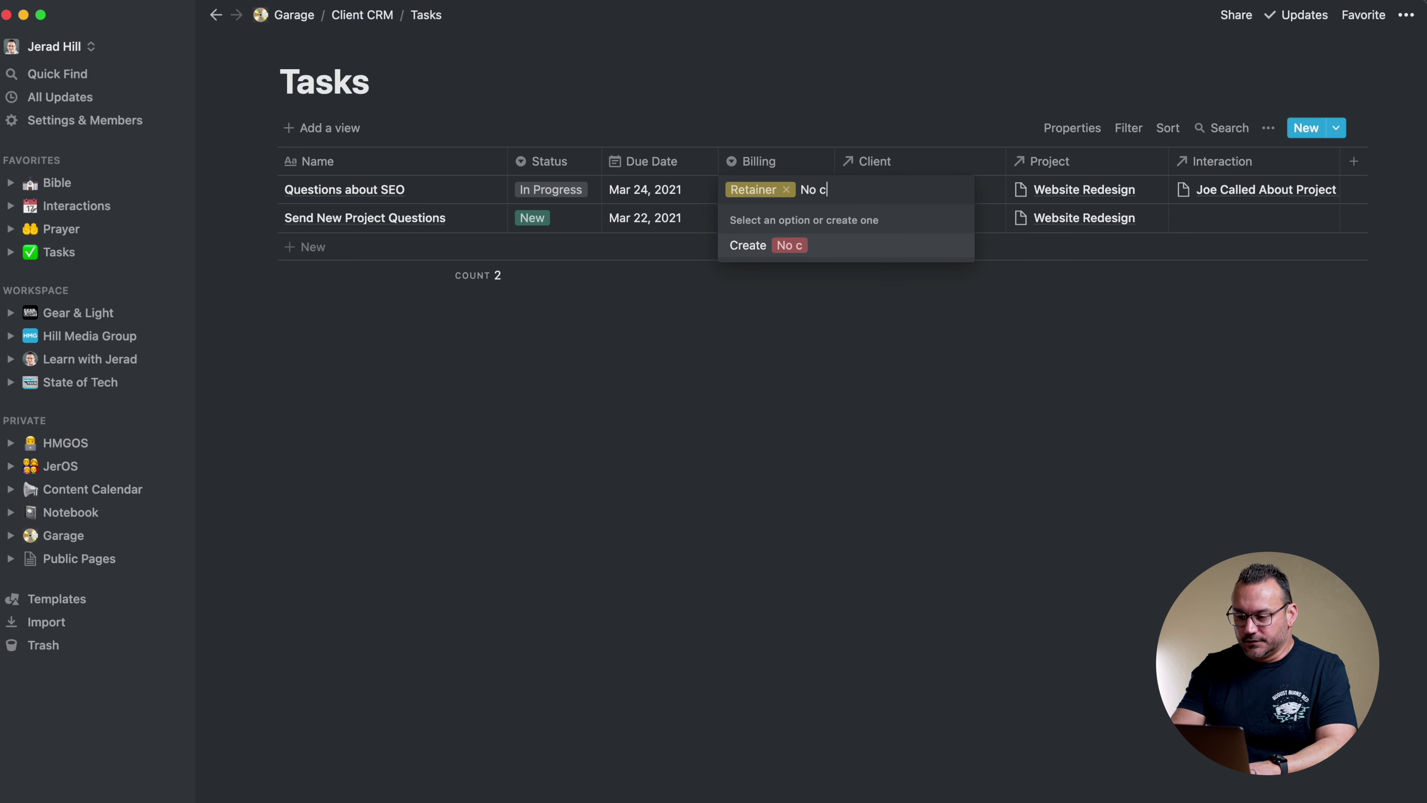
key(BackSpace)
key(BackSpace)
key(BackSpace)
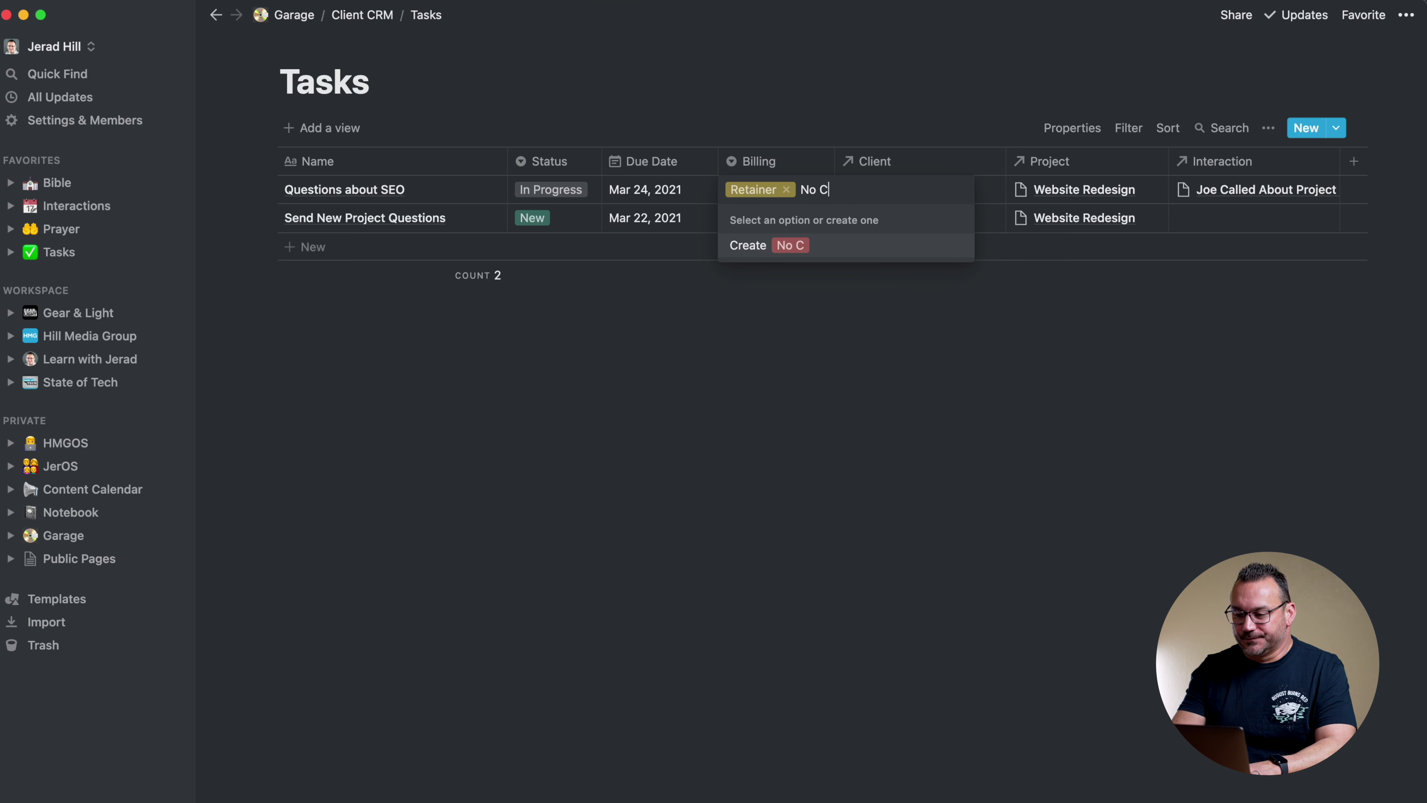
text(n Billable)
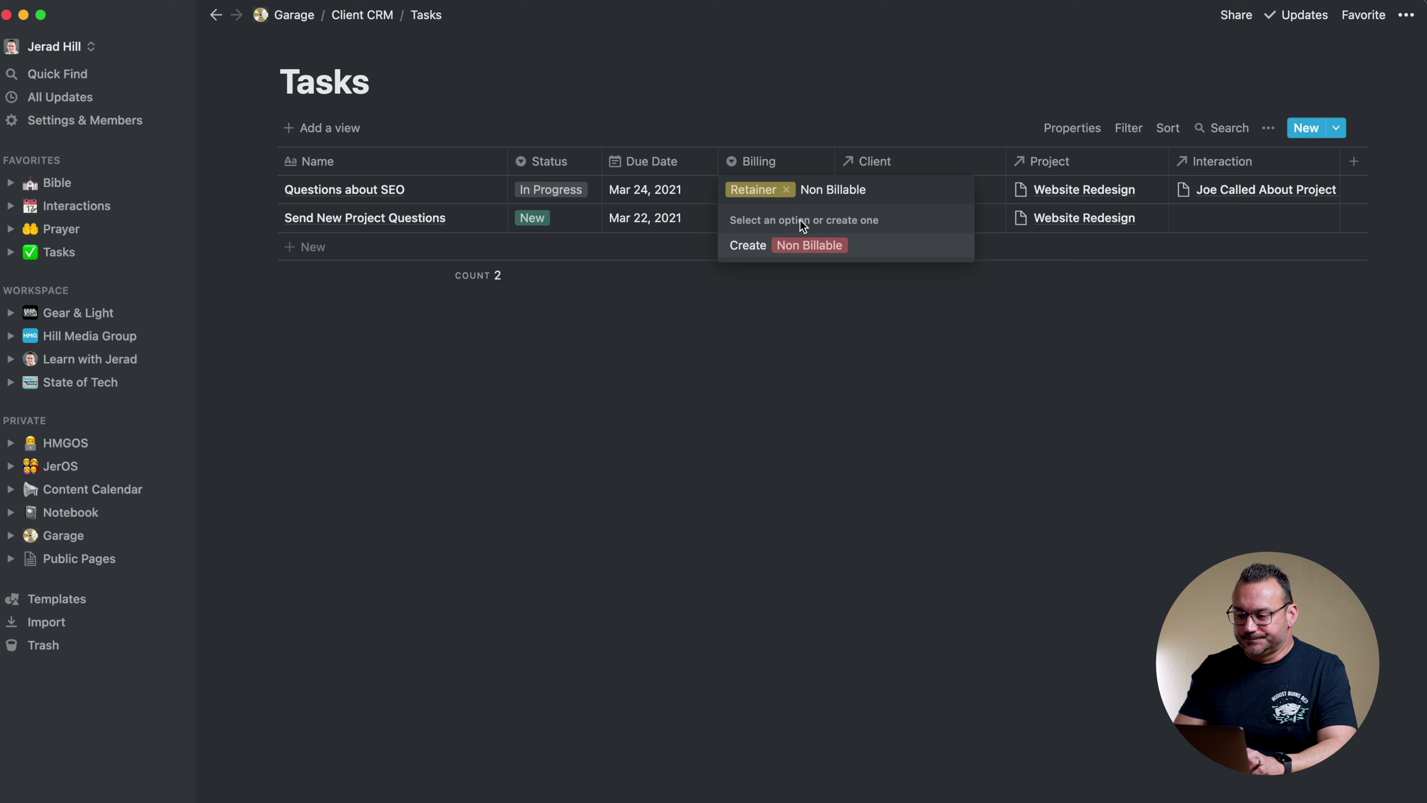
click(751, 246)
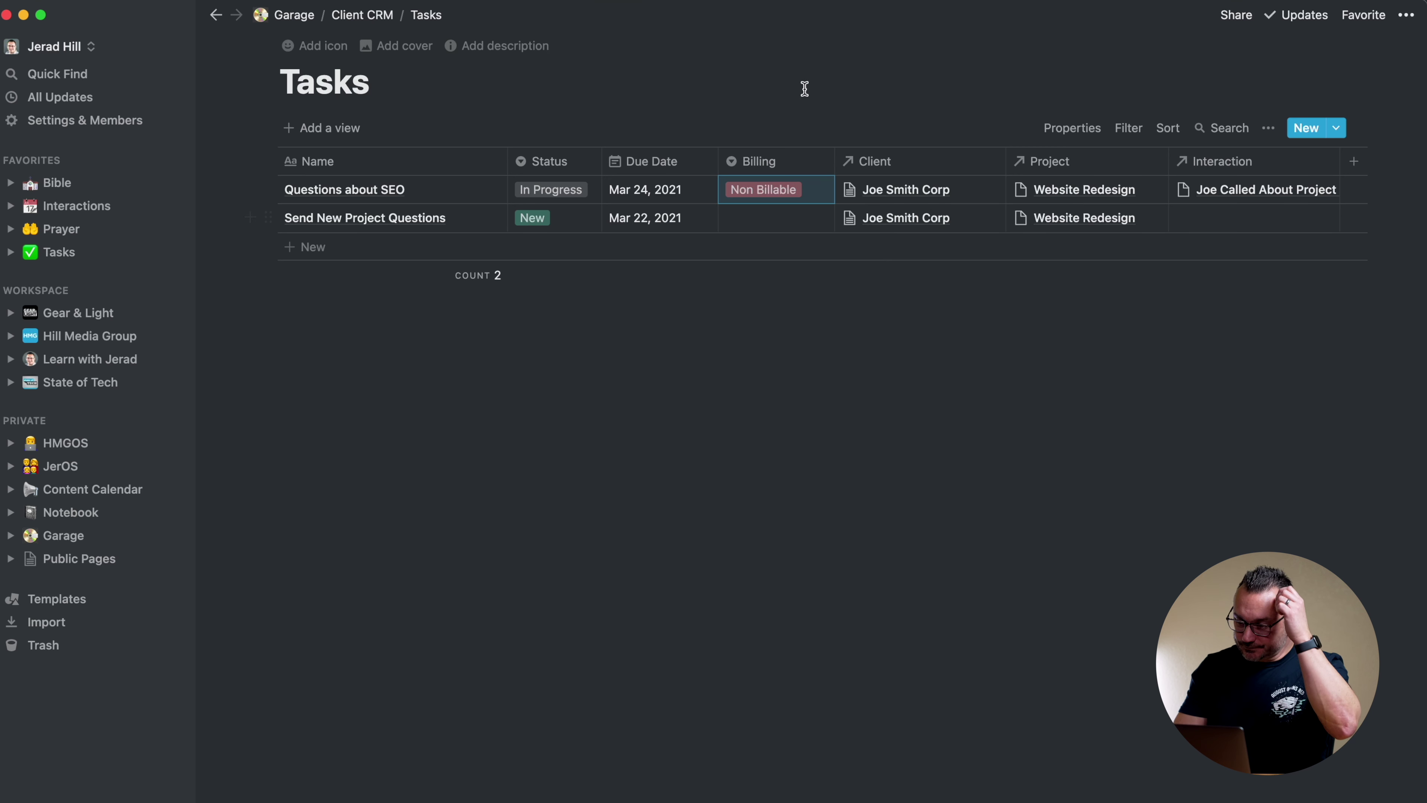
click(781, 189)
click(777, 248)
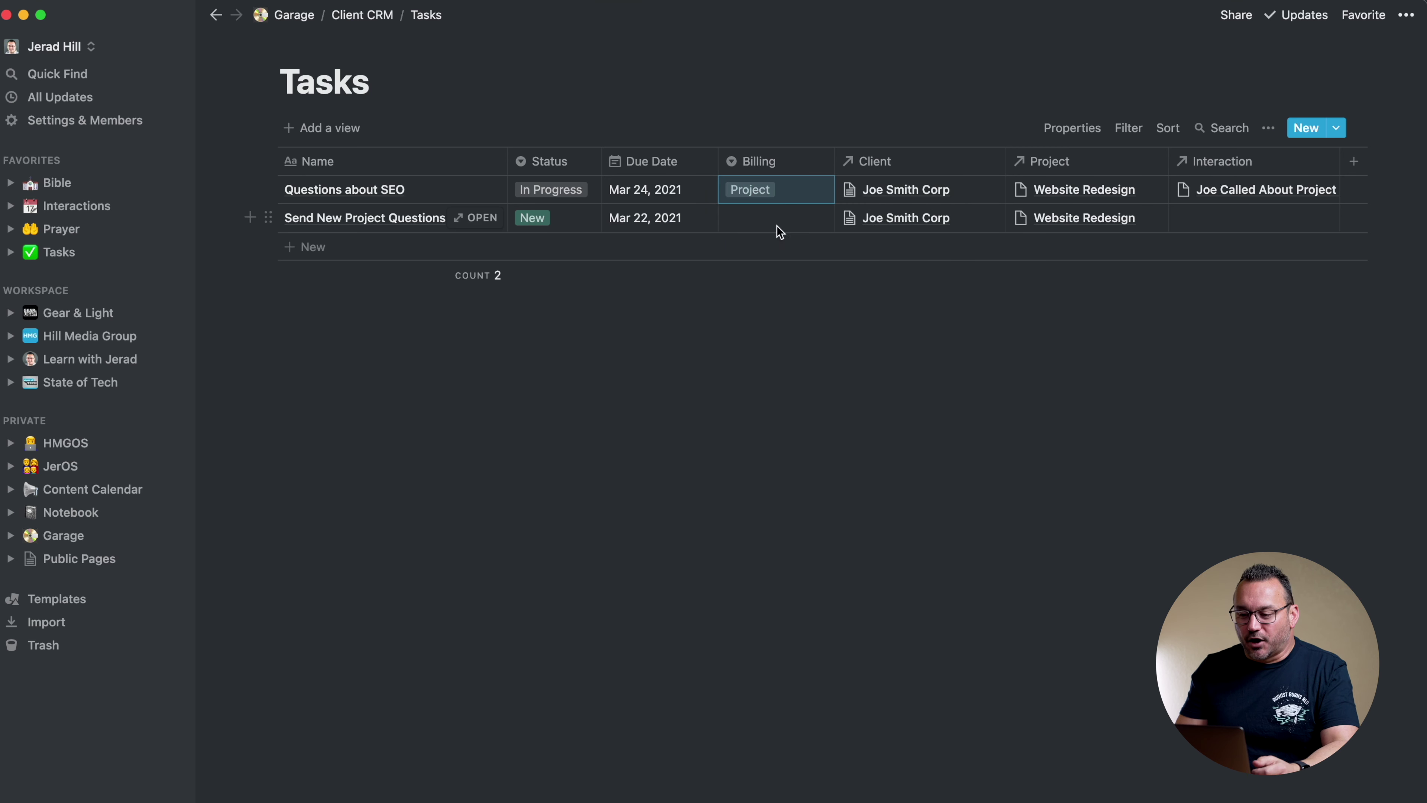
Make the Retainer option orange and set Send New Project Questions' Billing to Non Billable
click(776, 220)
click(773, 274)
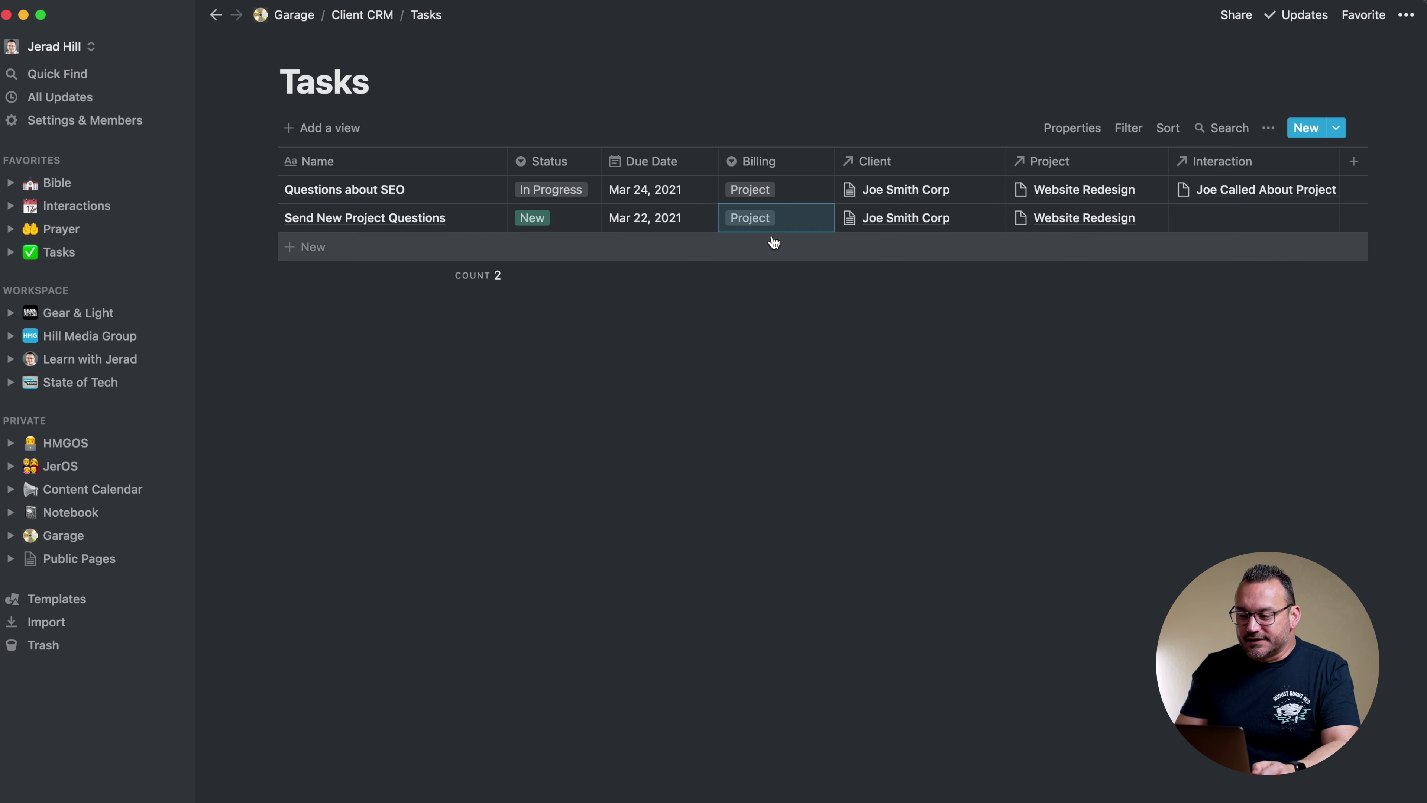
click(790, 223)
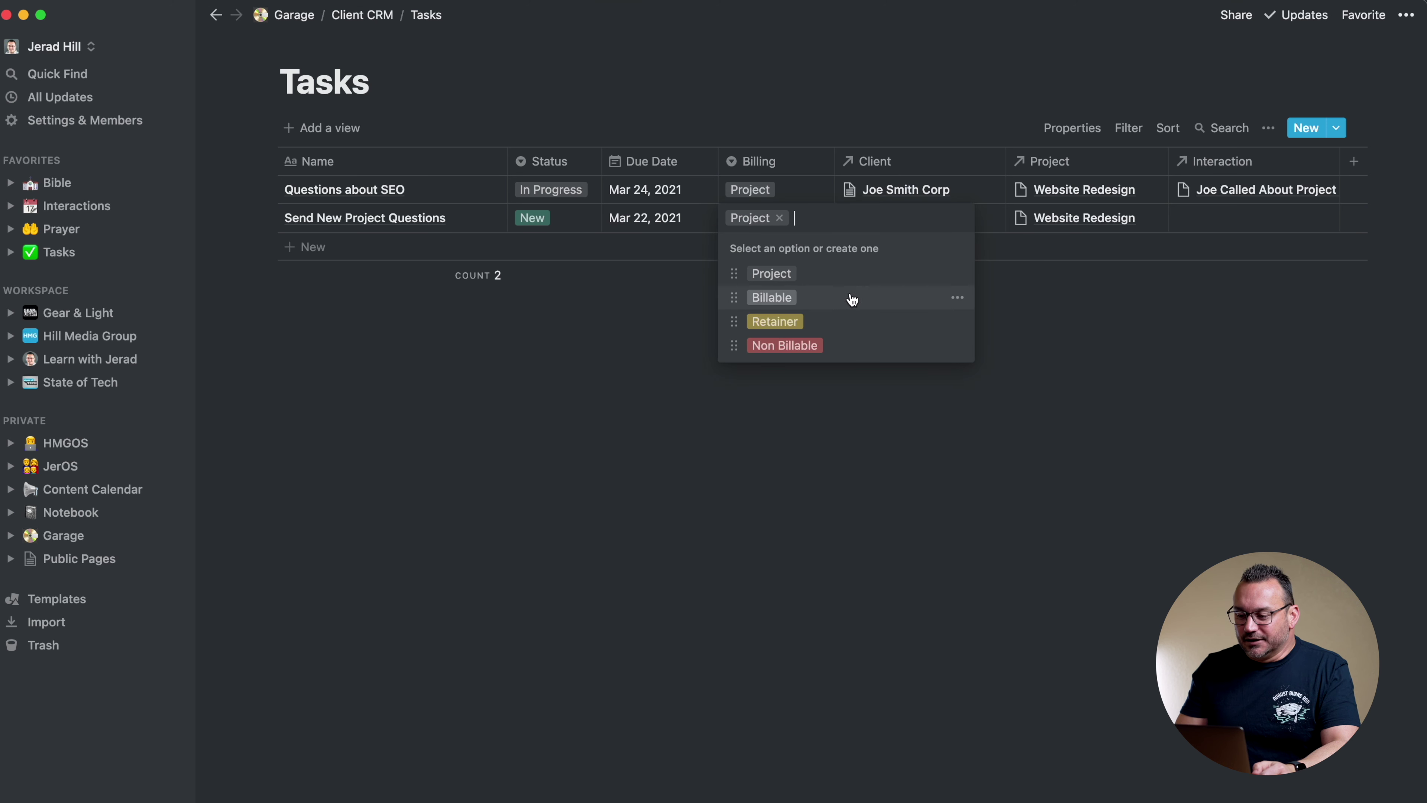
click(958, 297)
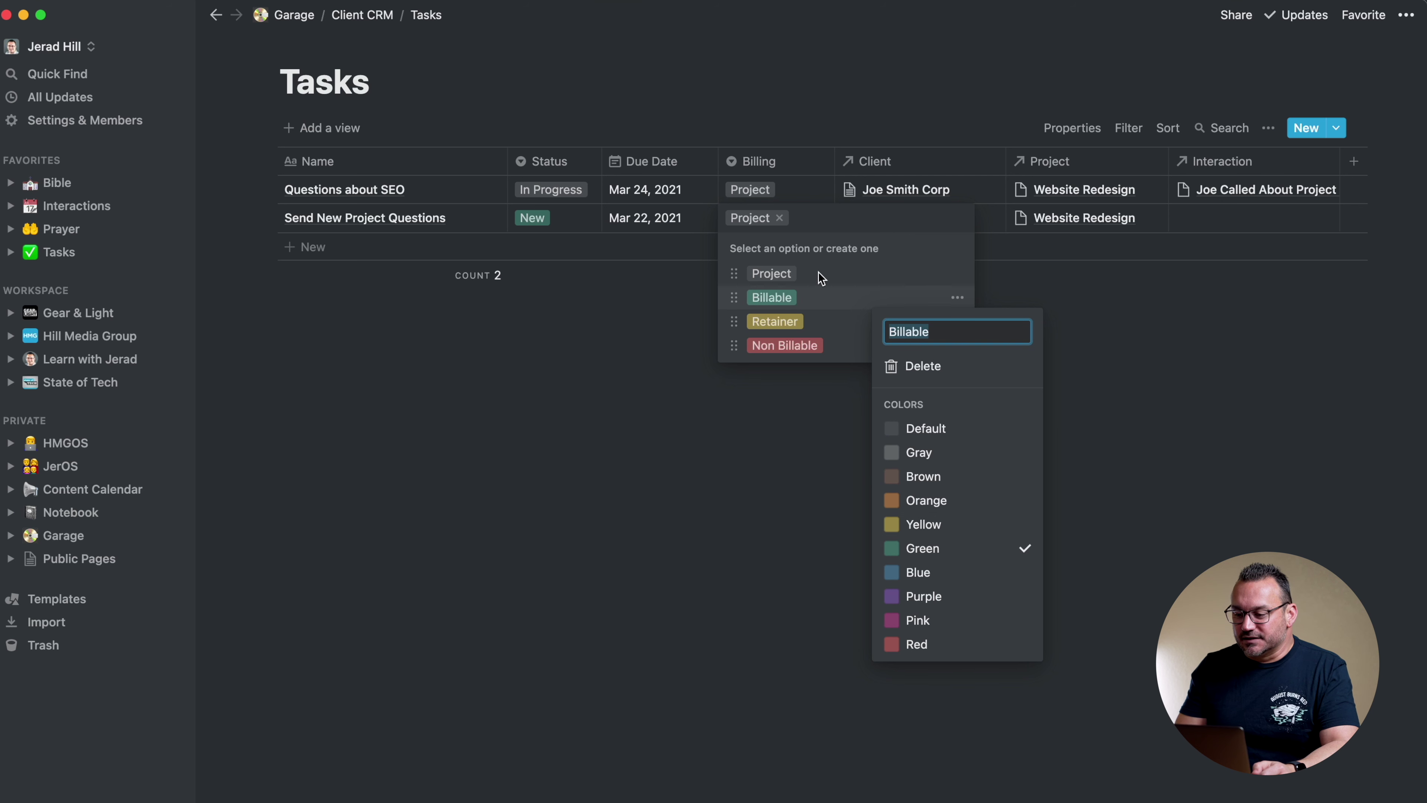
click(865, 330)
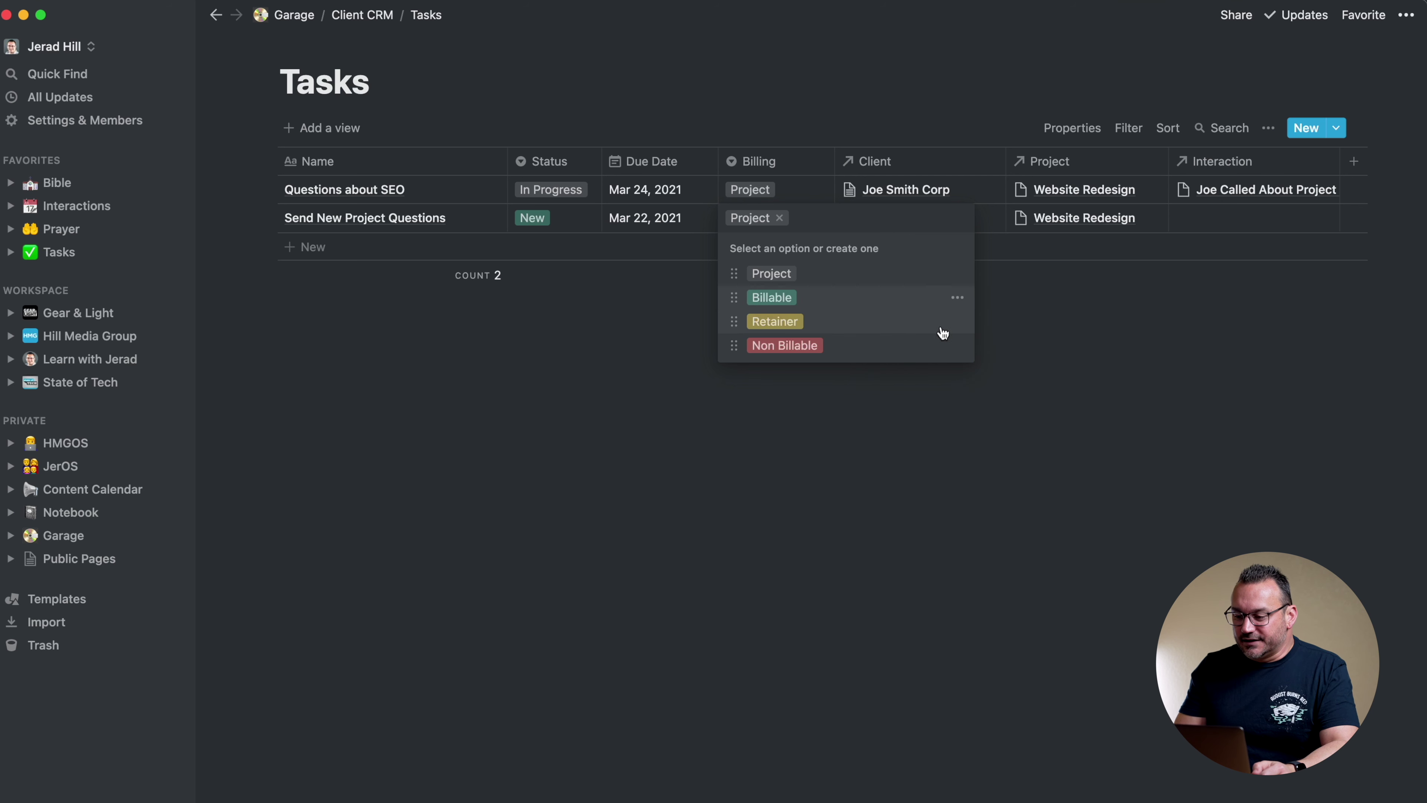
click(957, 323)
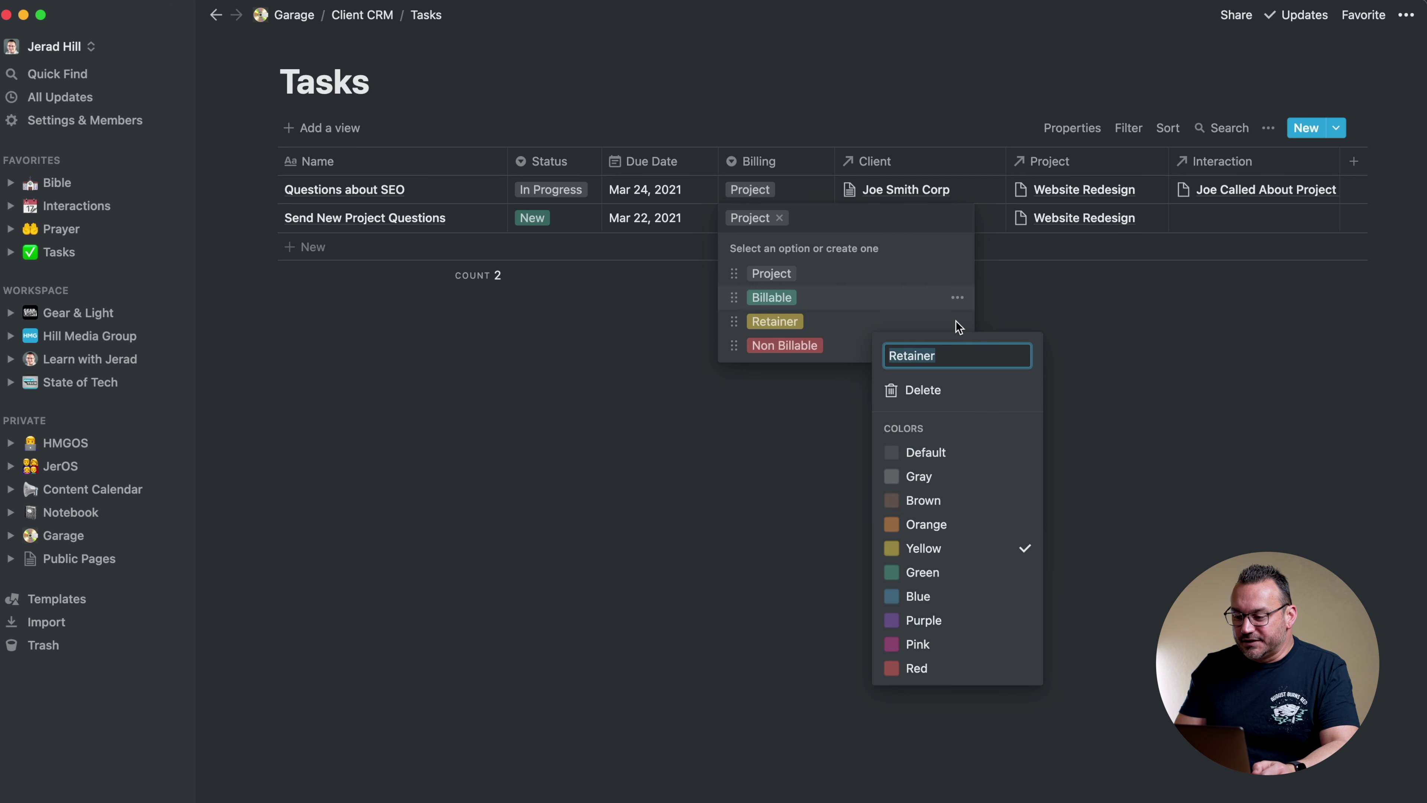
click(924, 524)
click(837, 351)
click(853, 351)
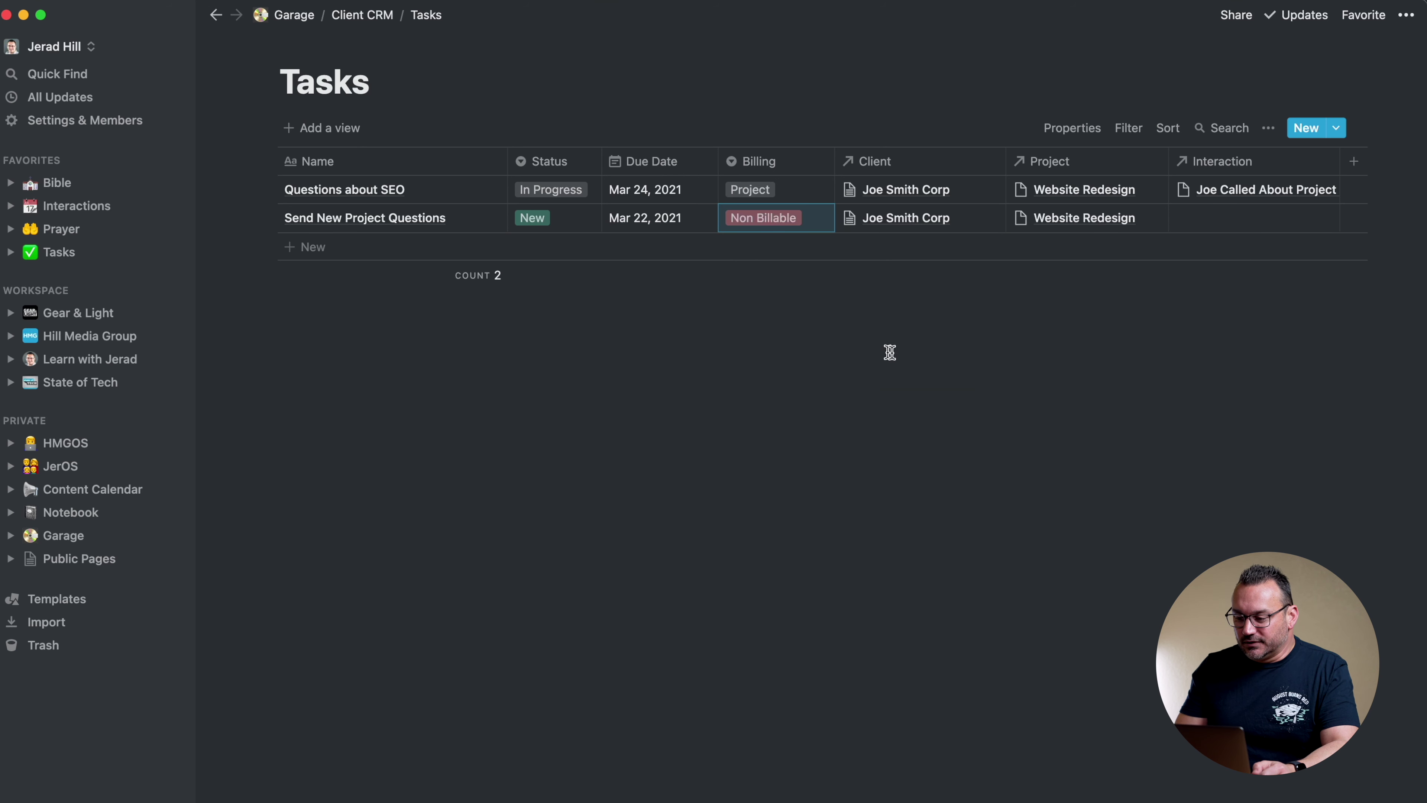
Give Non Billable the default colour and make the Project option blue
click(819, 219)
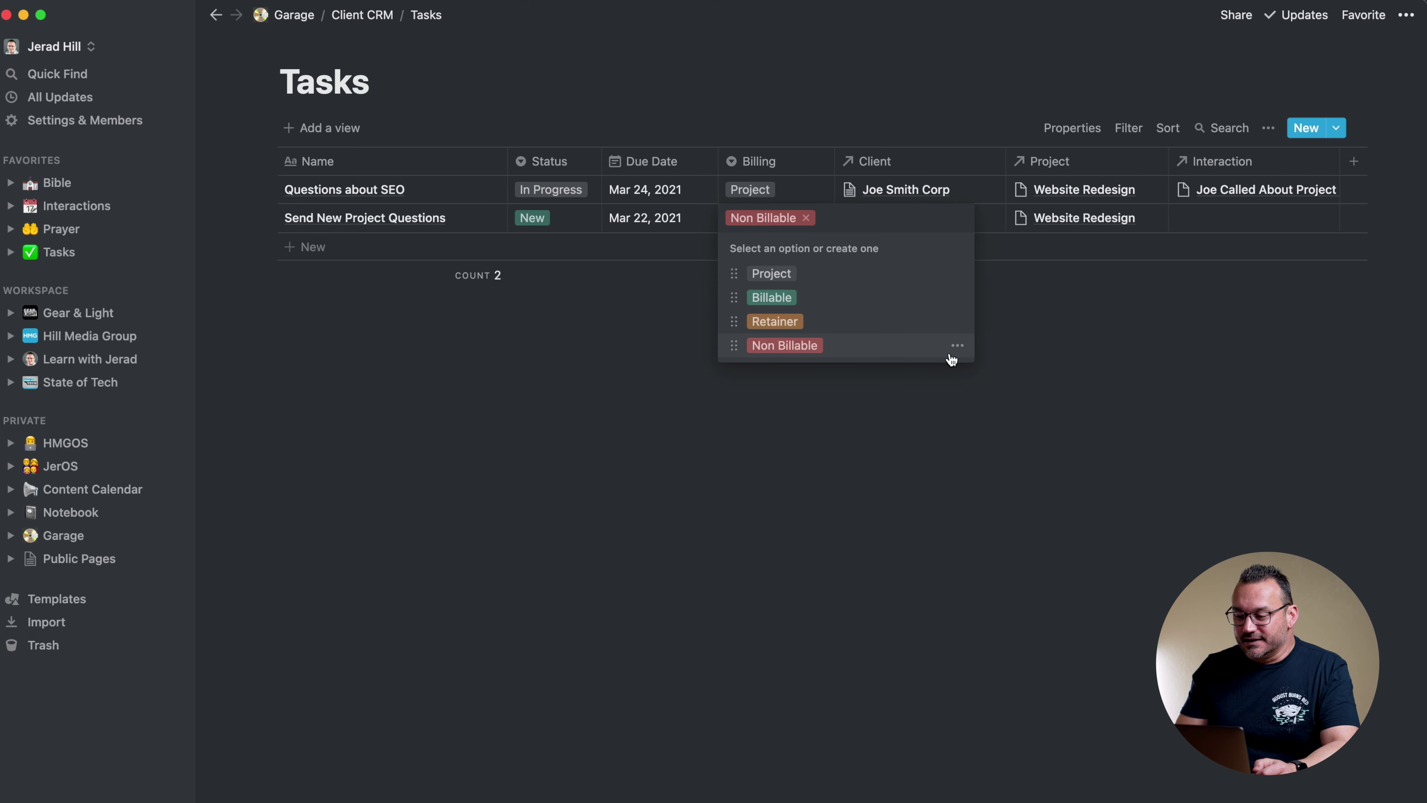
click(958, 345)
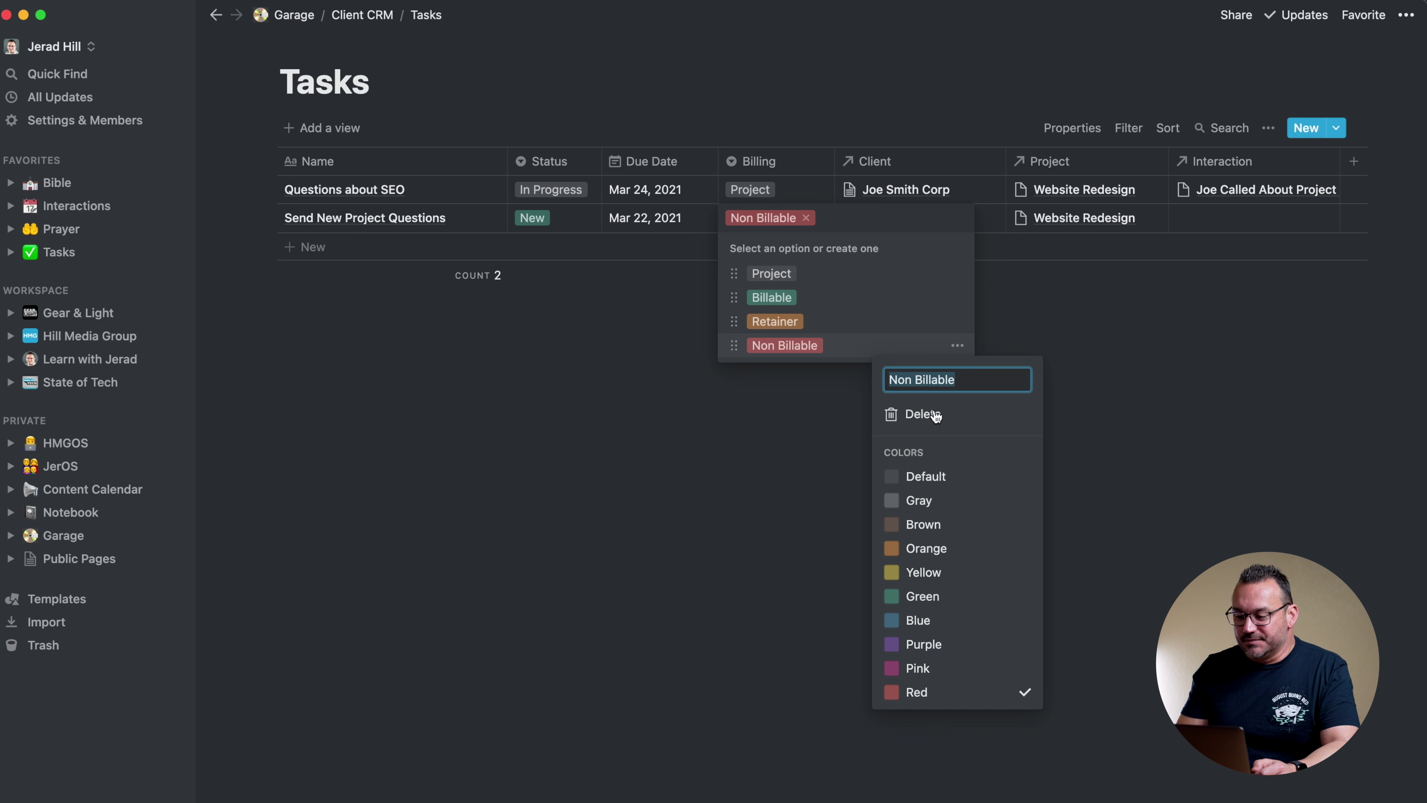
click(922, 478)
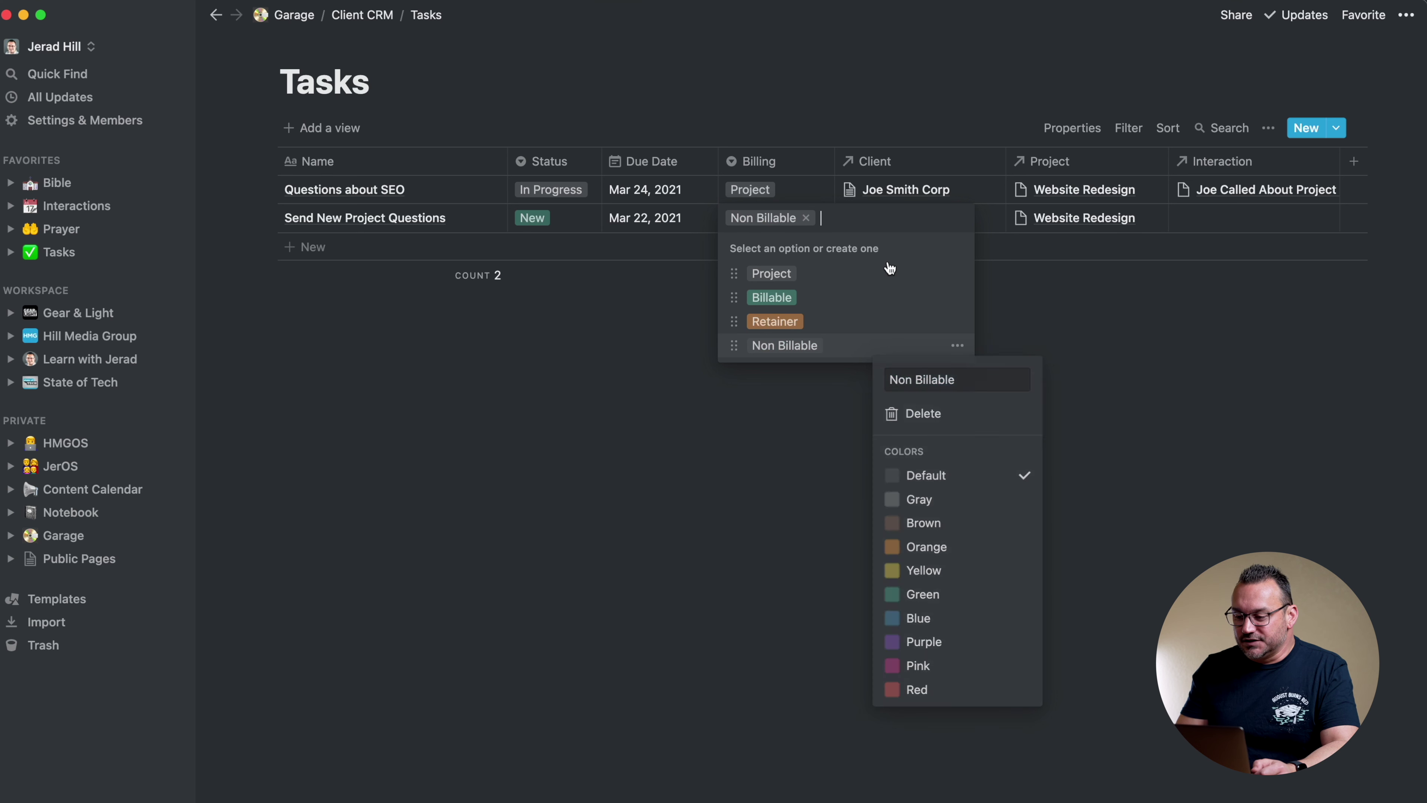
click(893, 284)
click(956, 276)
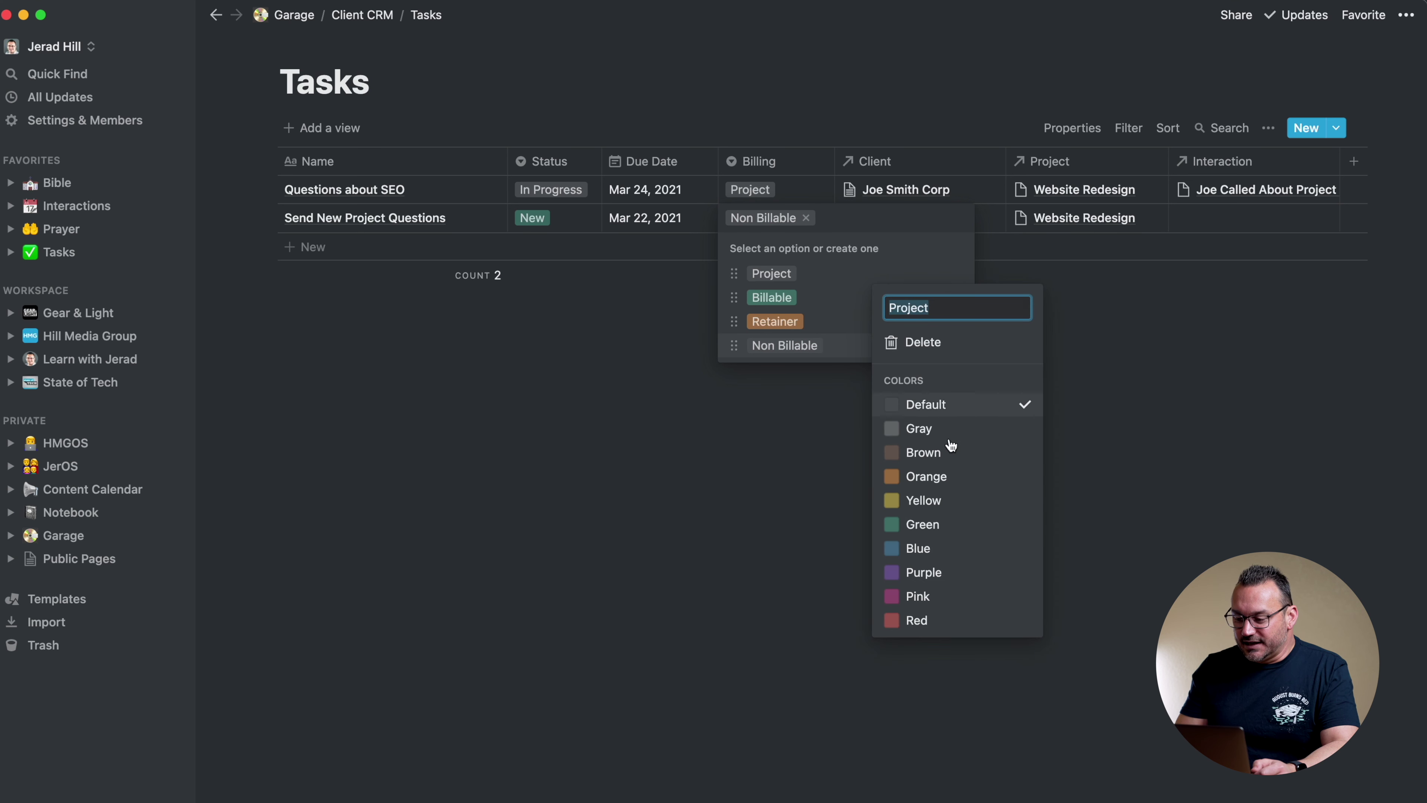
click(930, 548)
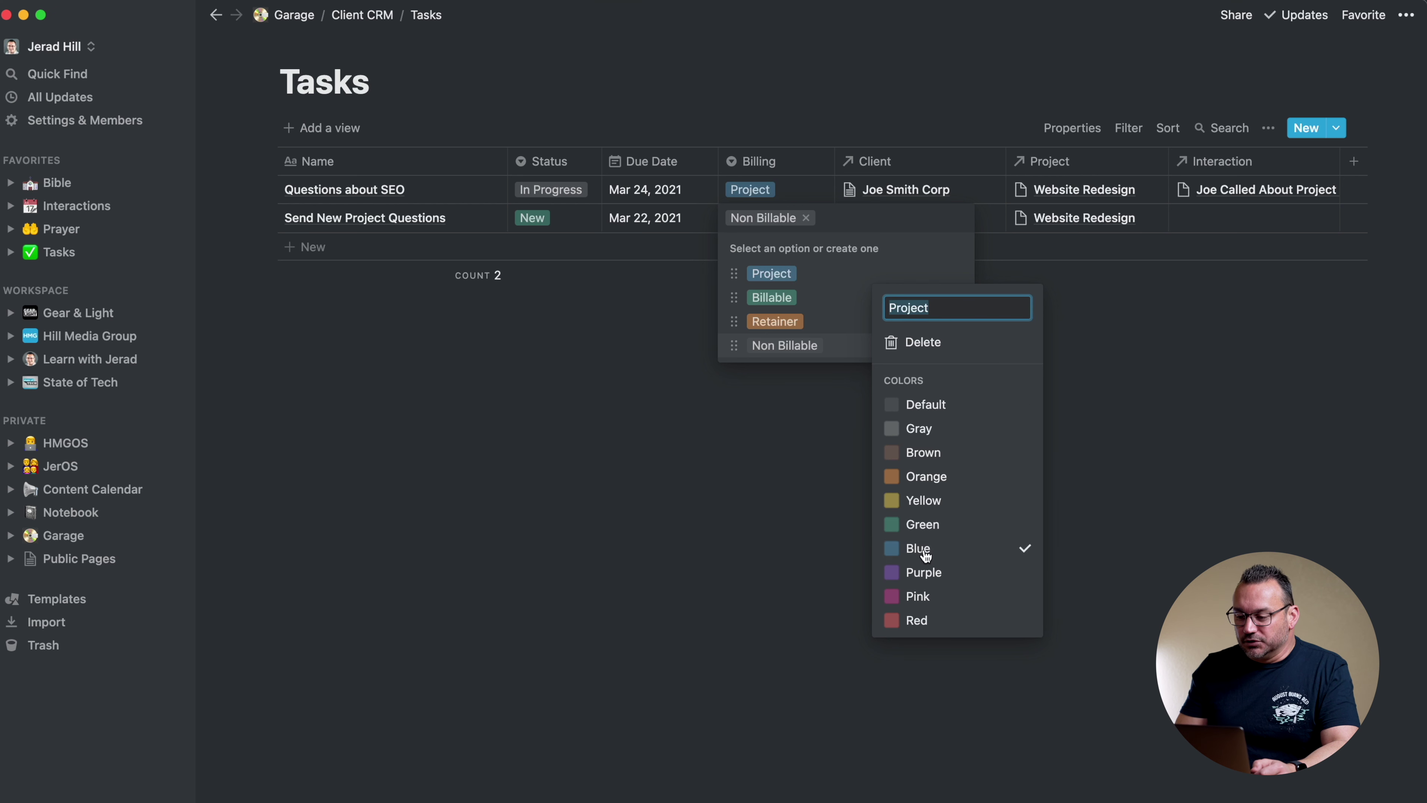
click(731, 455)
Reorder the Billing options so Billable is first and Non Billable second
drag(732, 300, 733, 274)
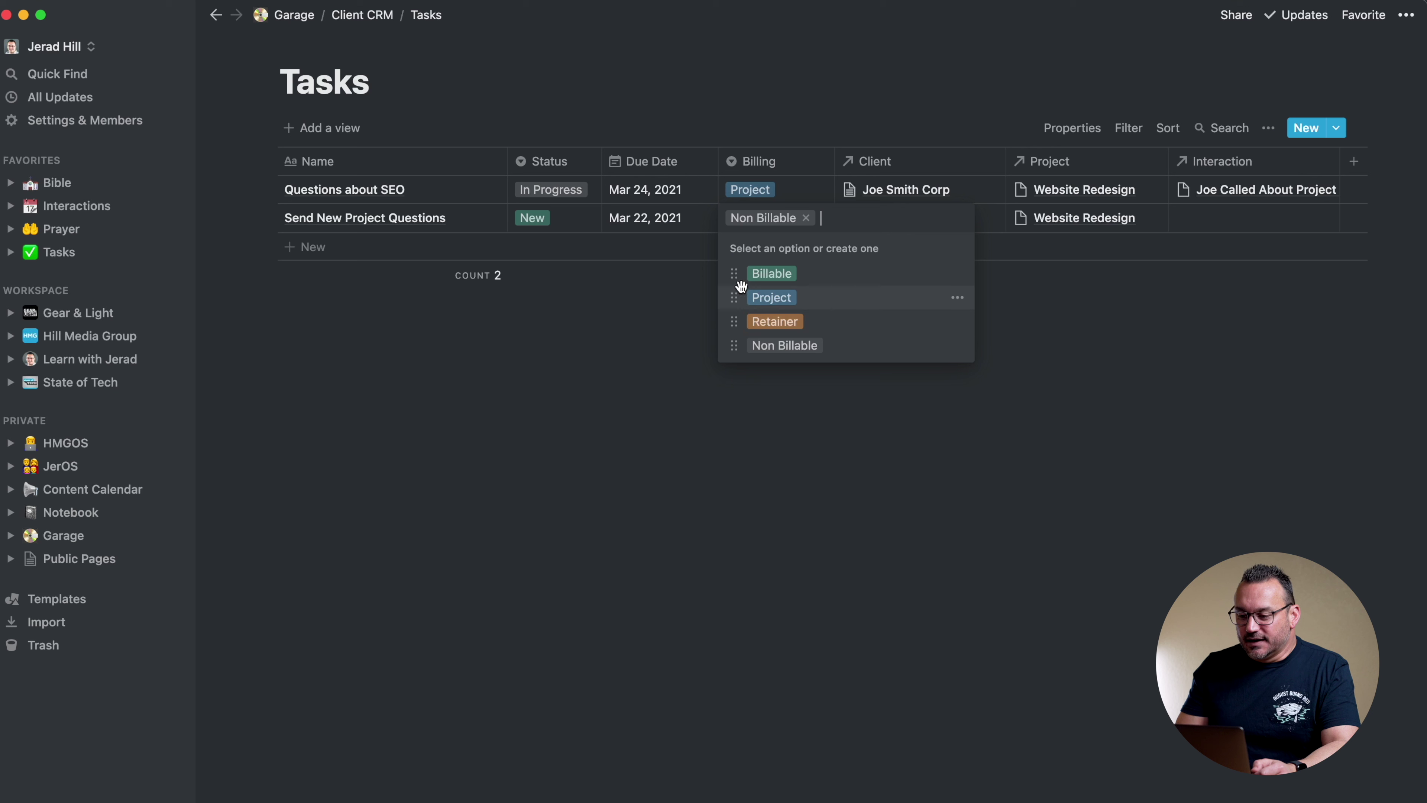
drag(734, 344, 734, 298)
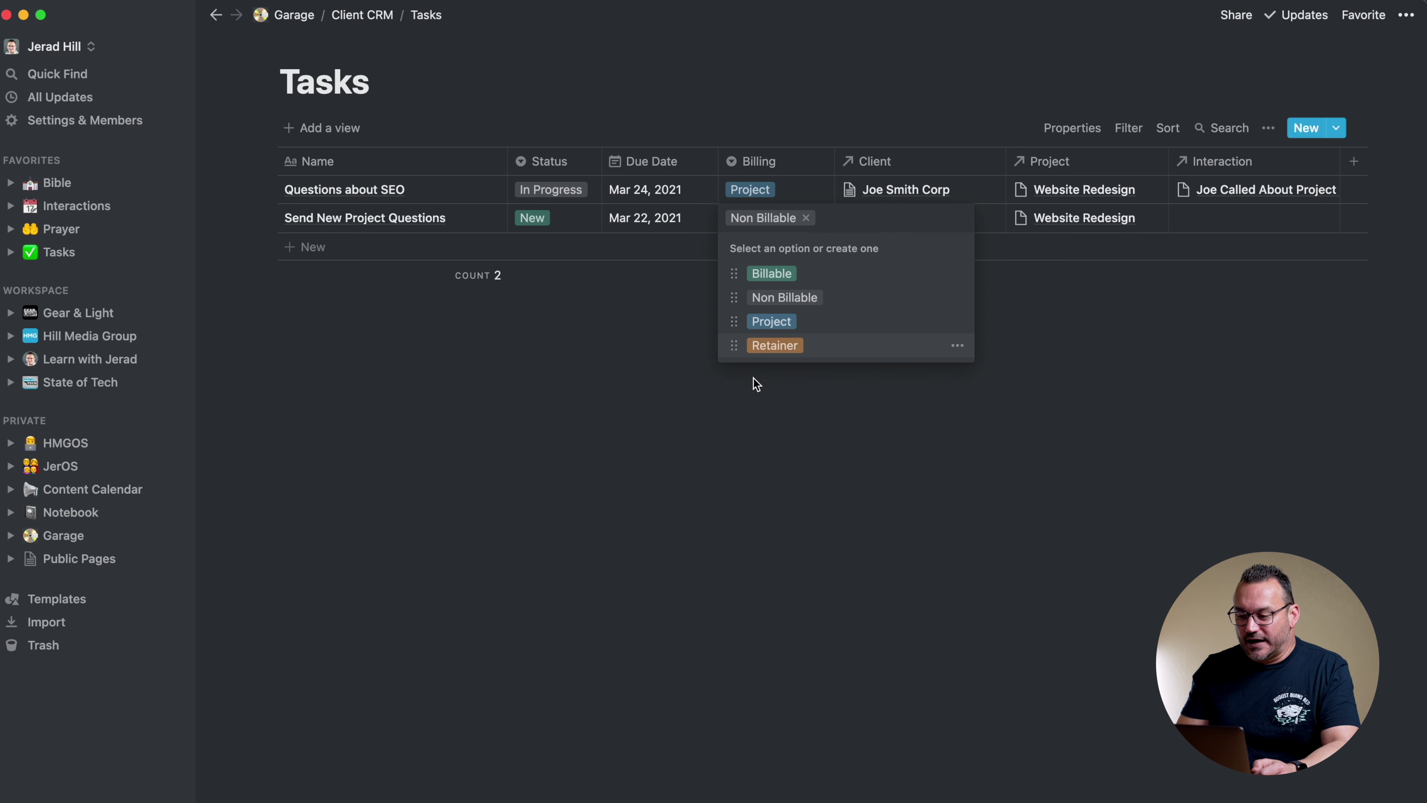
click(732, 410)
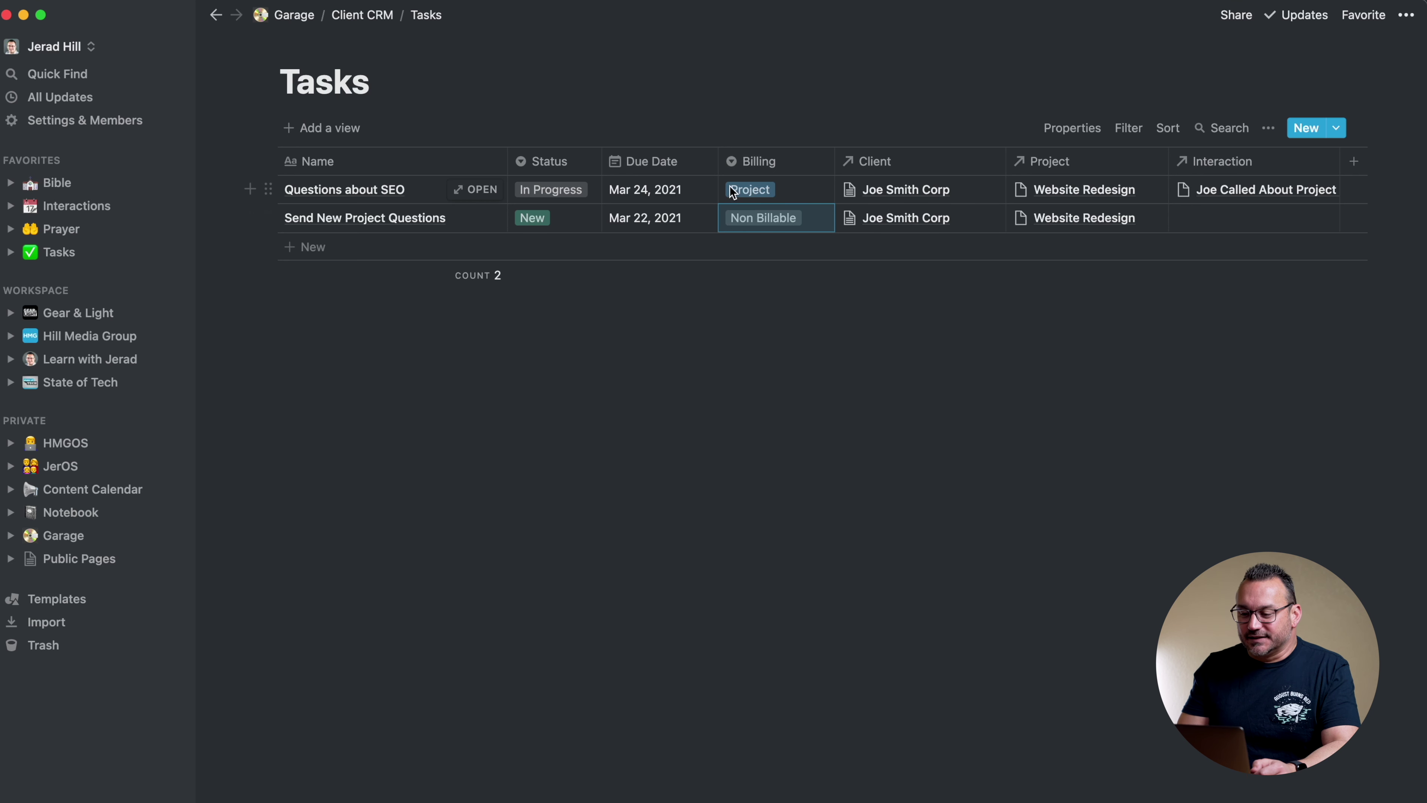
Create a new table view named All Open Tasks in the Tasks database
click(544, 190)
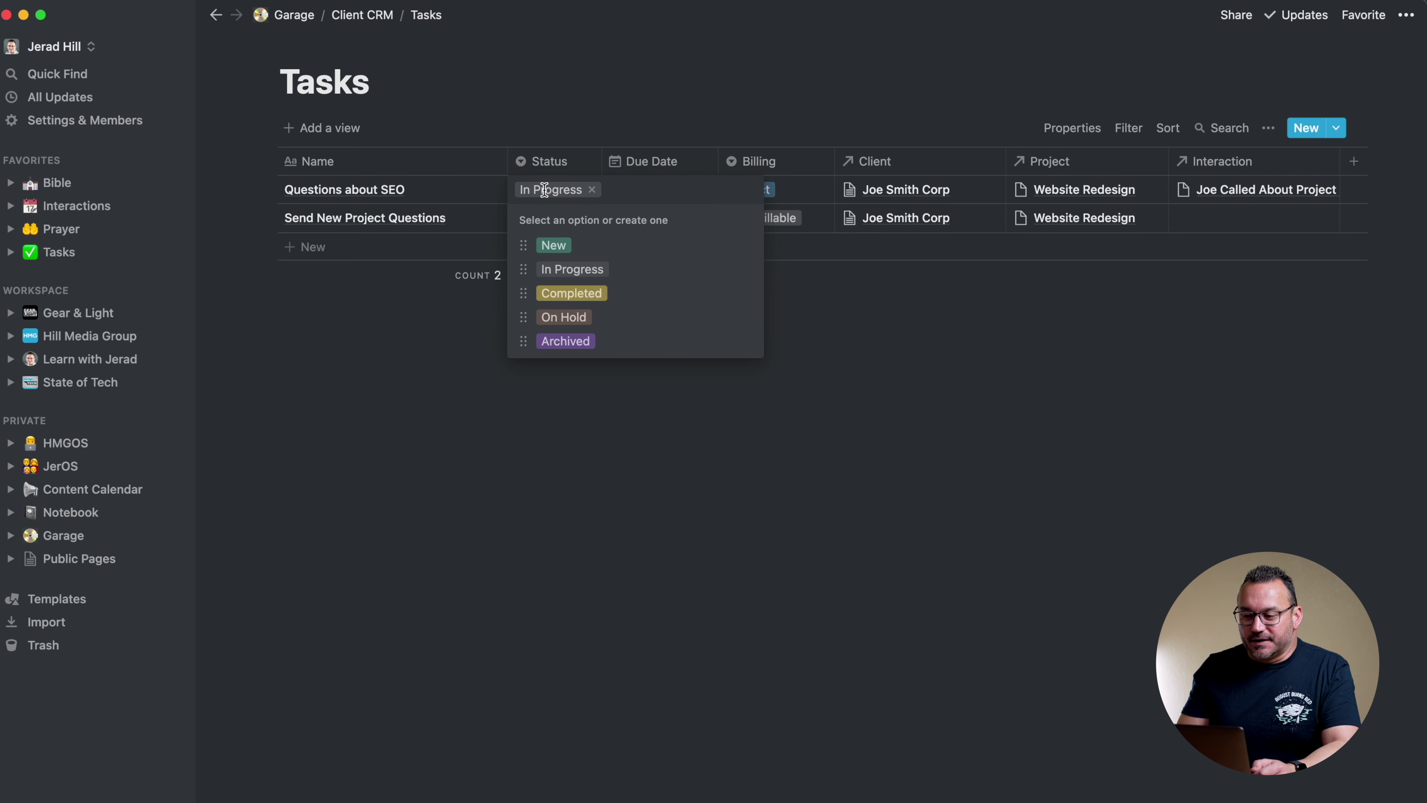
click(554, 125)
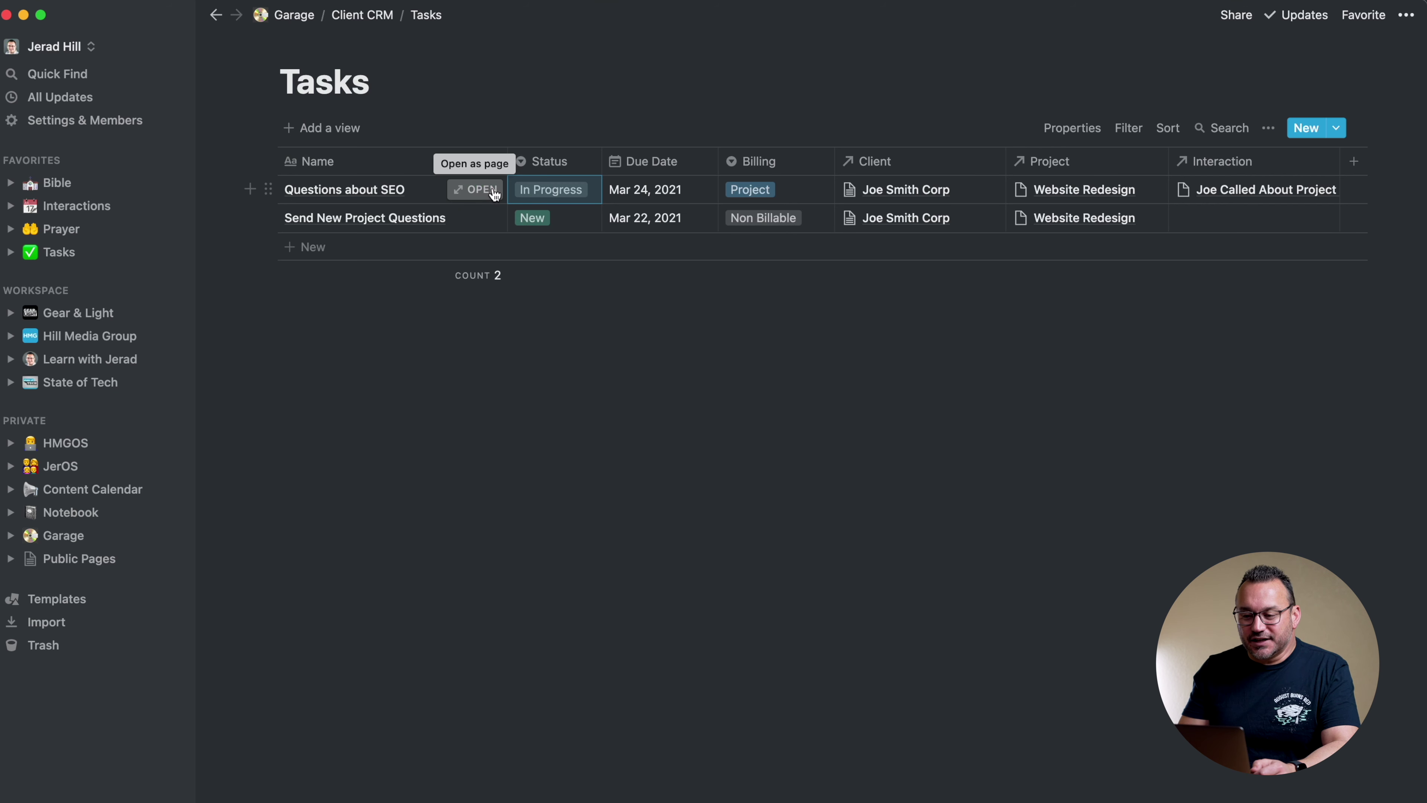
click(309, 129)
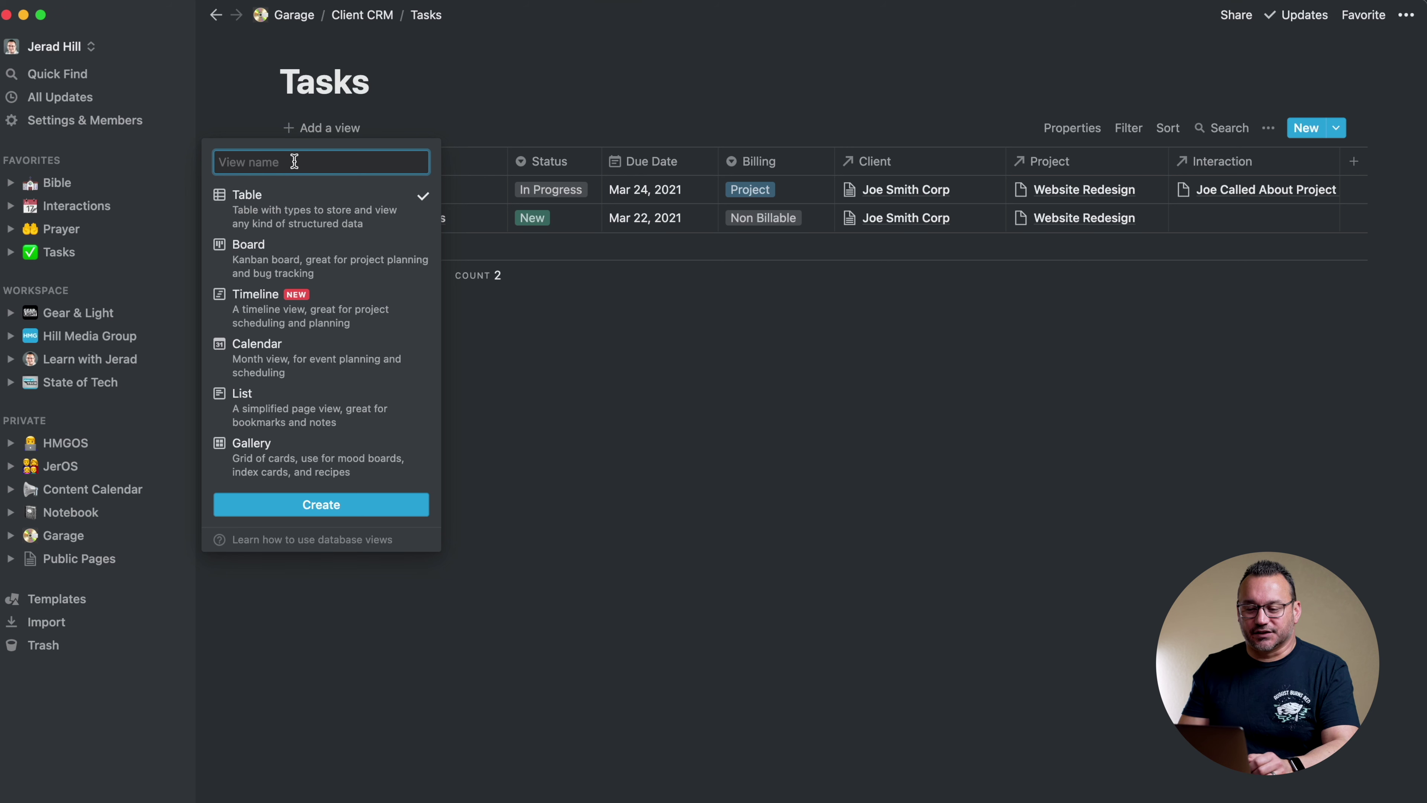
text(All Open Tasks)
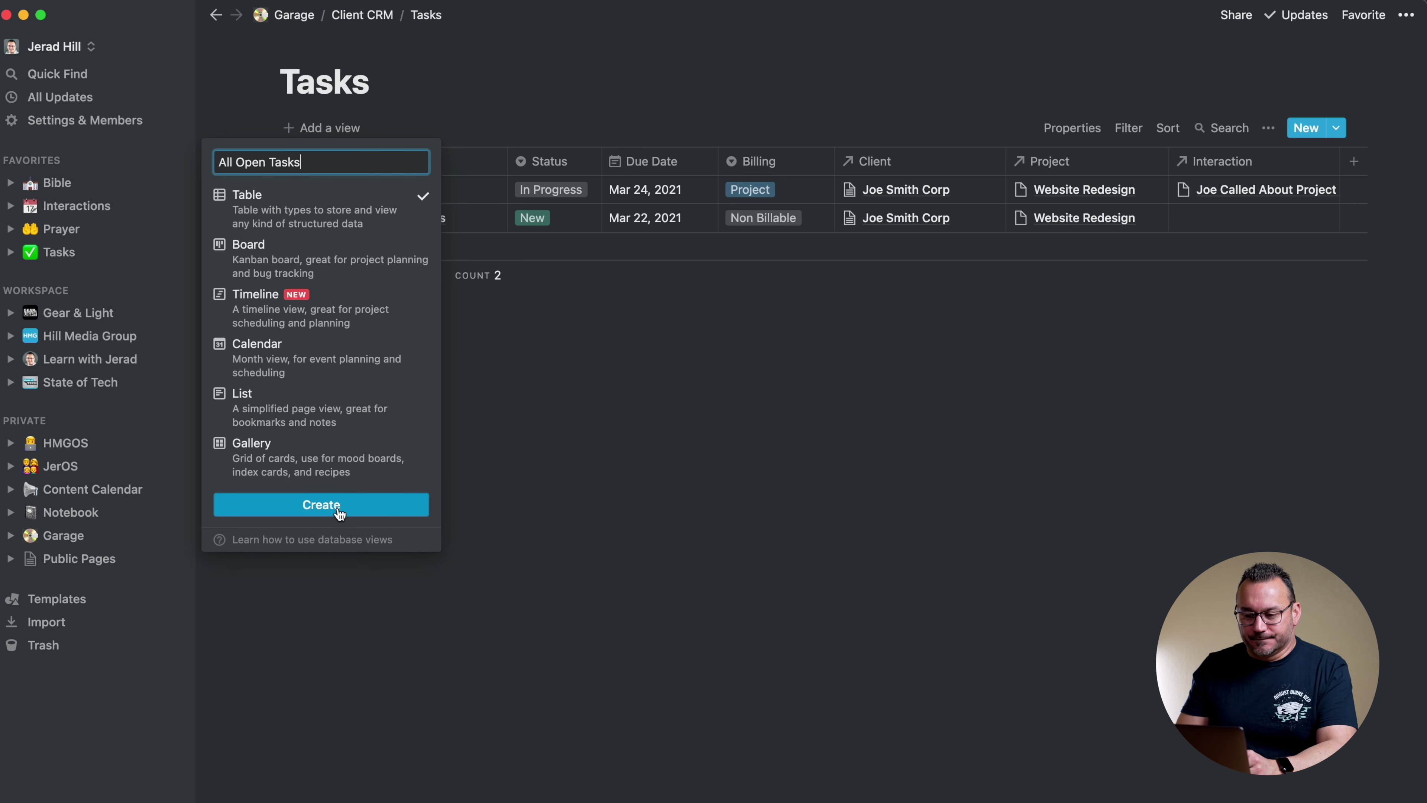
click(510, 85)
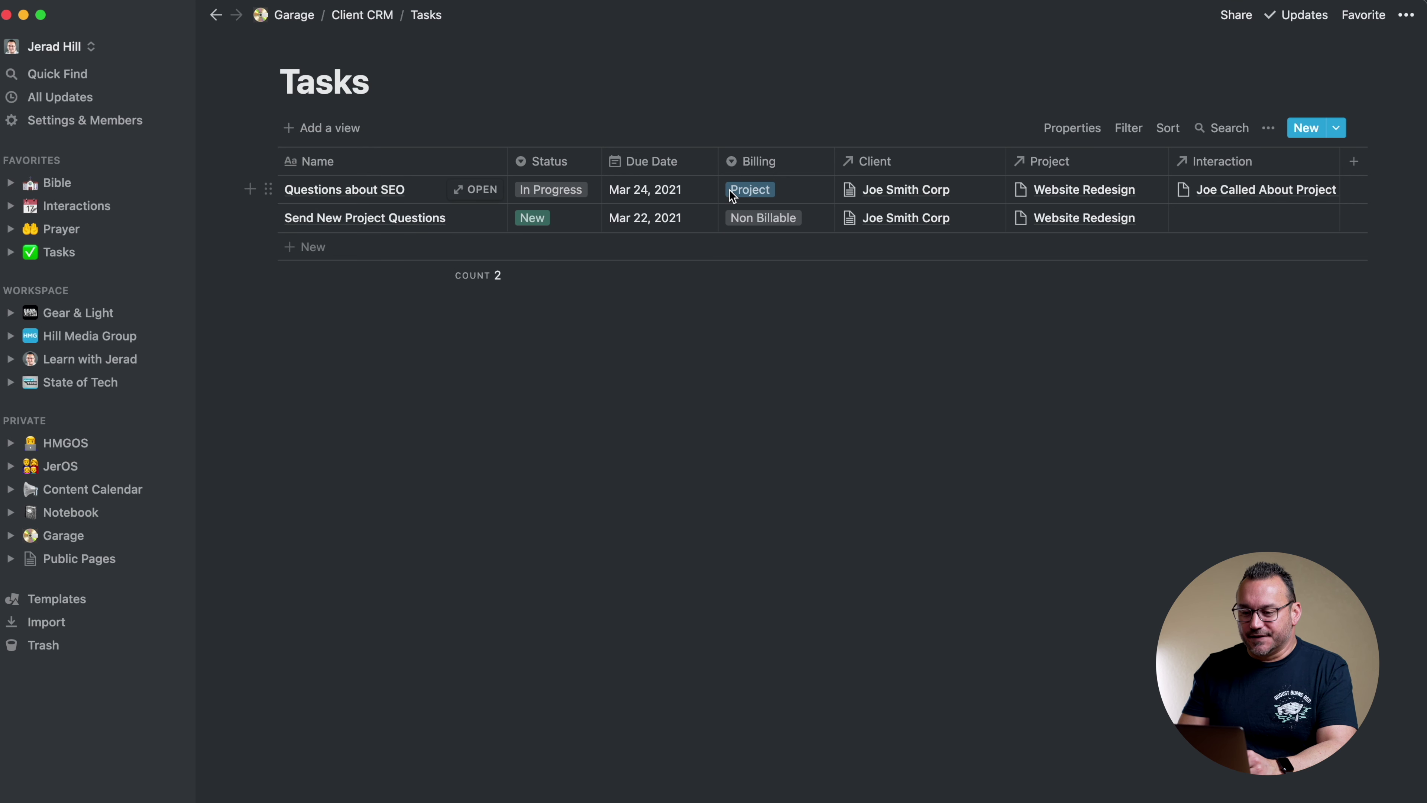
click(350, 129)
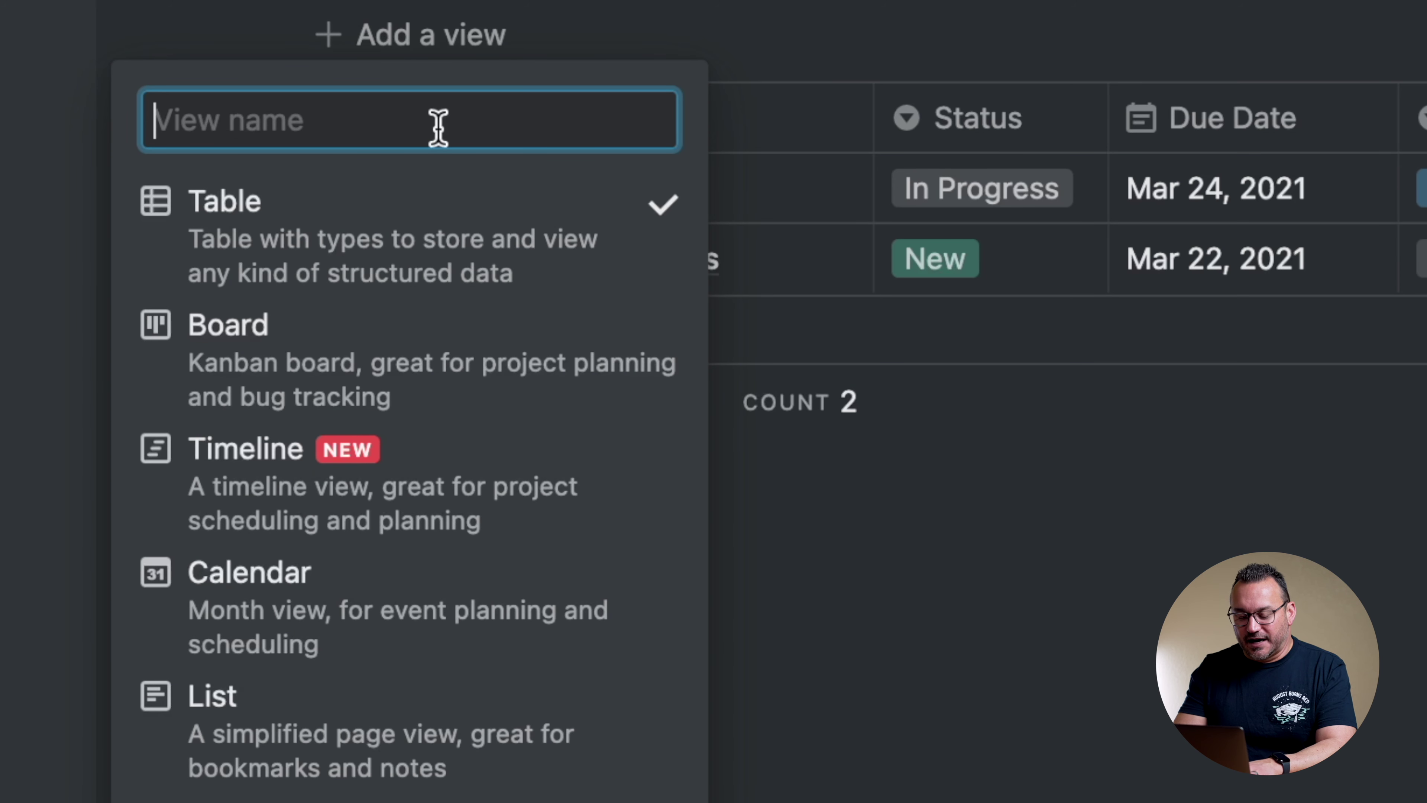
text(All Open T)
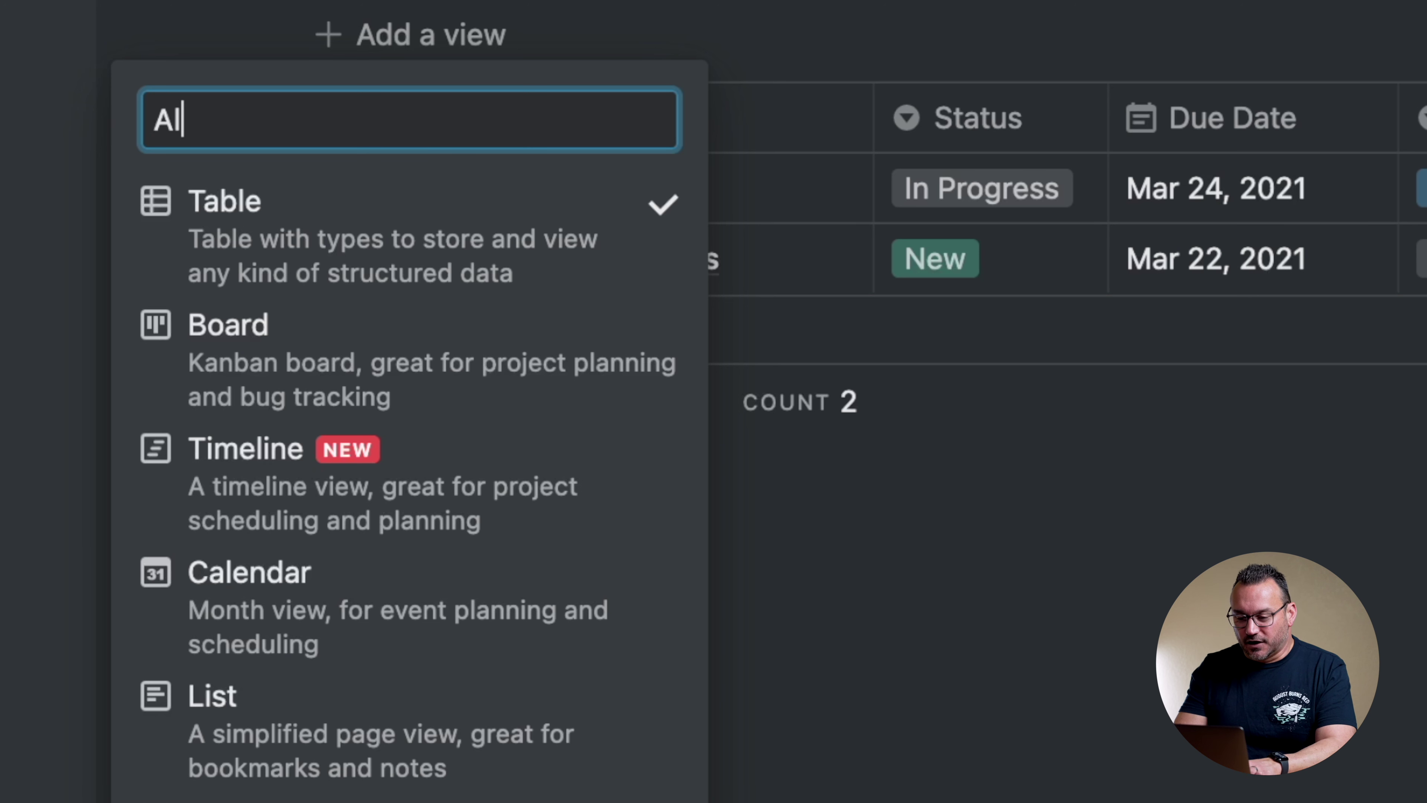
text(asks)
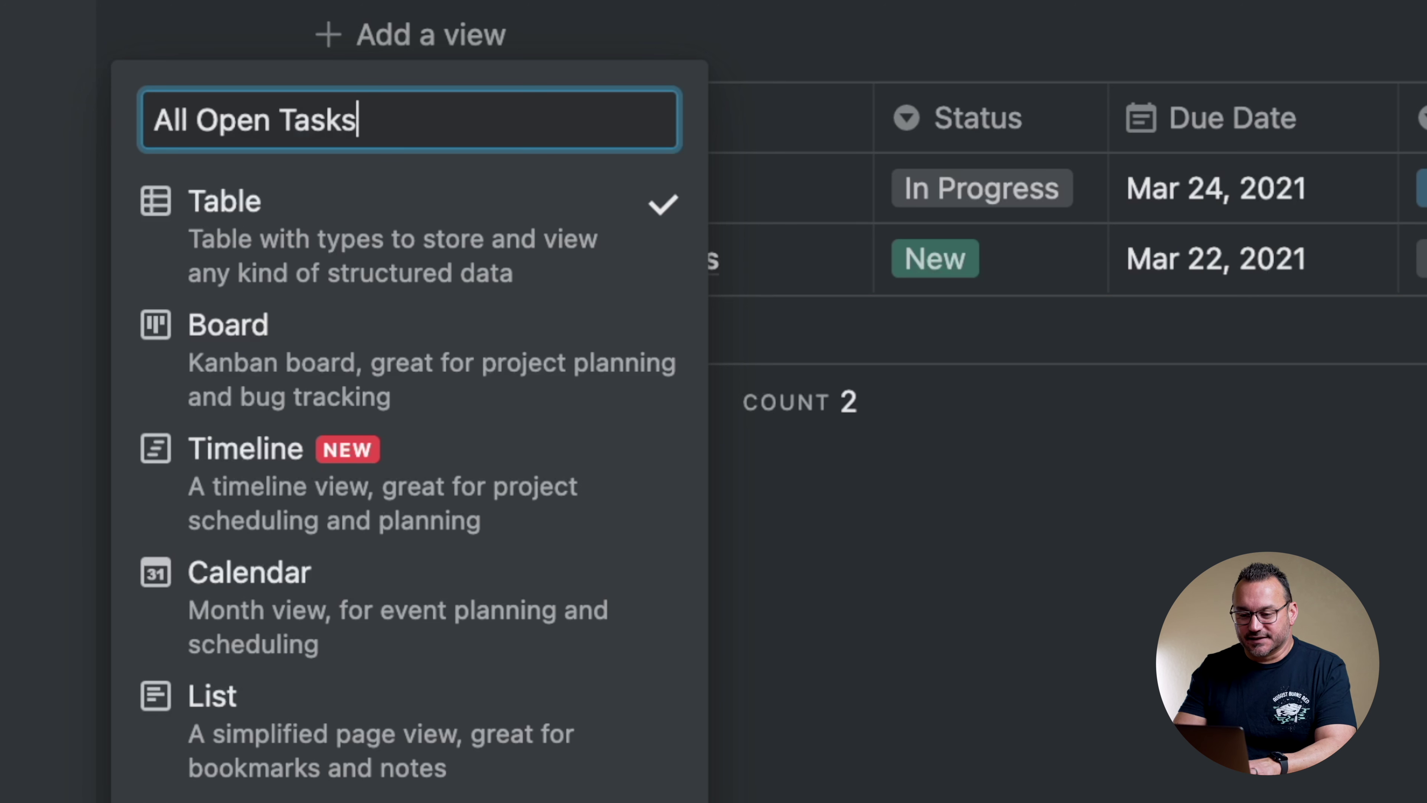
click(319, 498)
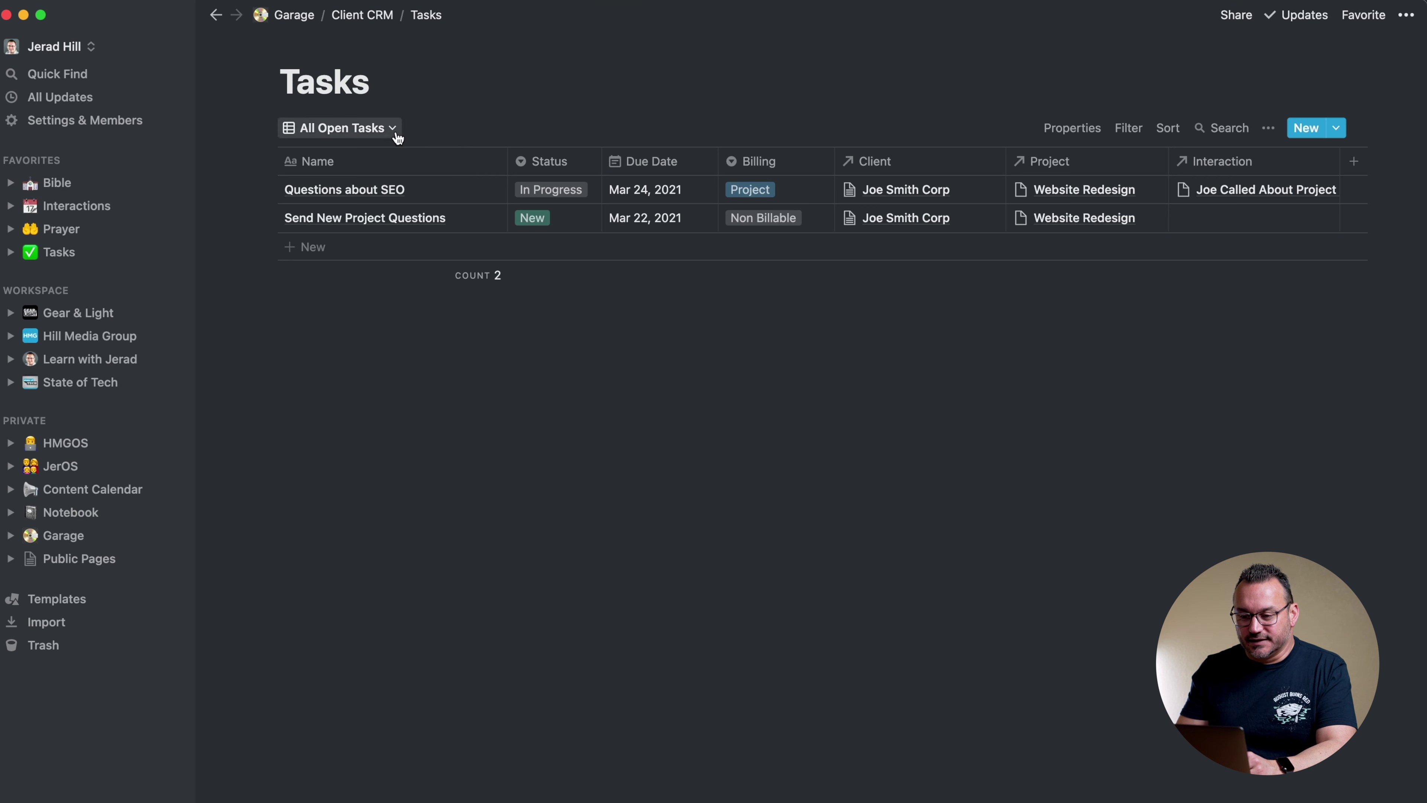
Move All Open Tasks above Default view in the views list
click(393, 129)
drag(205, 207, 205, 191)
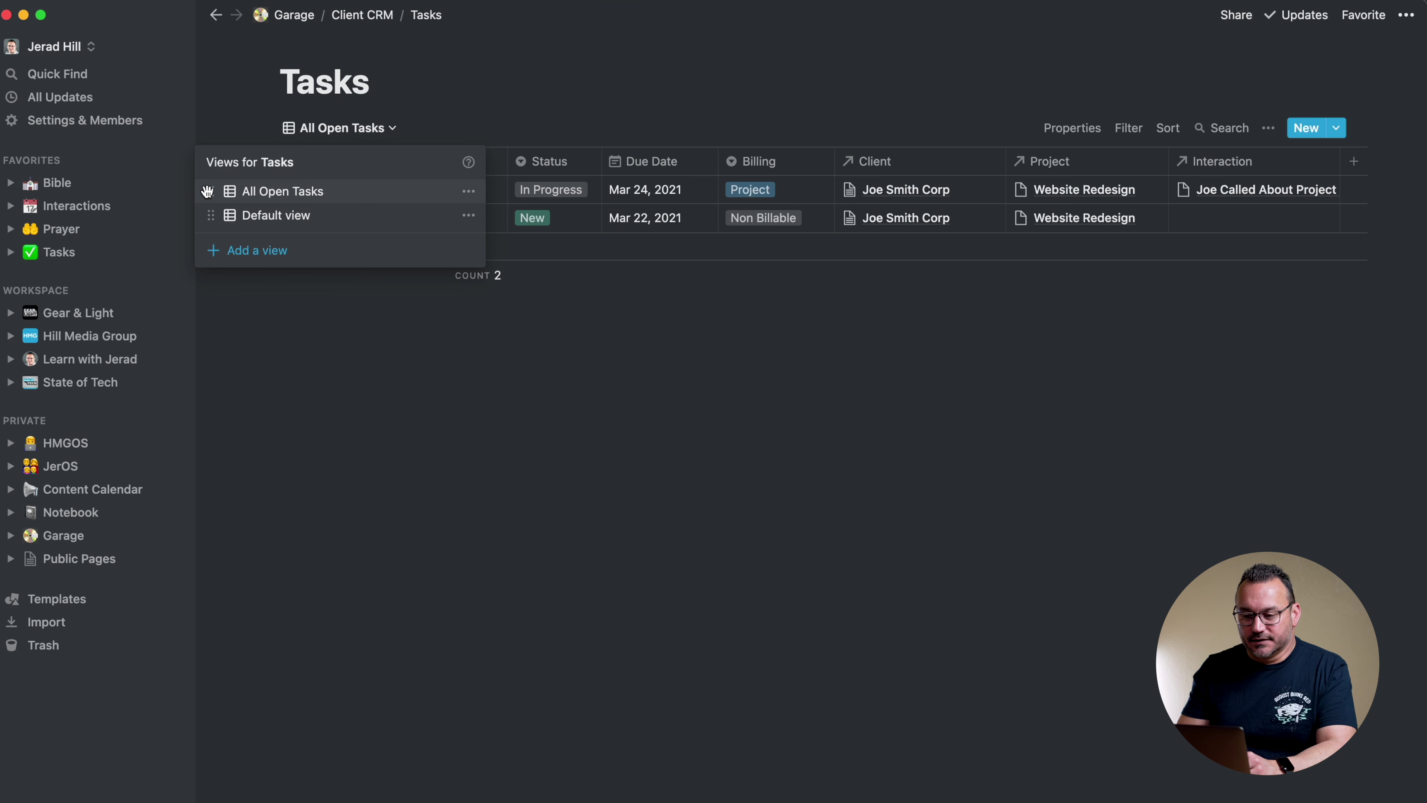
click(548, 95)
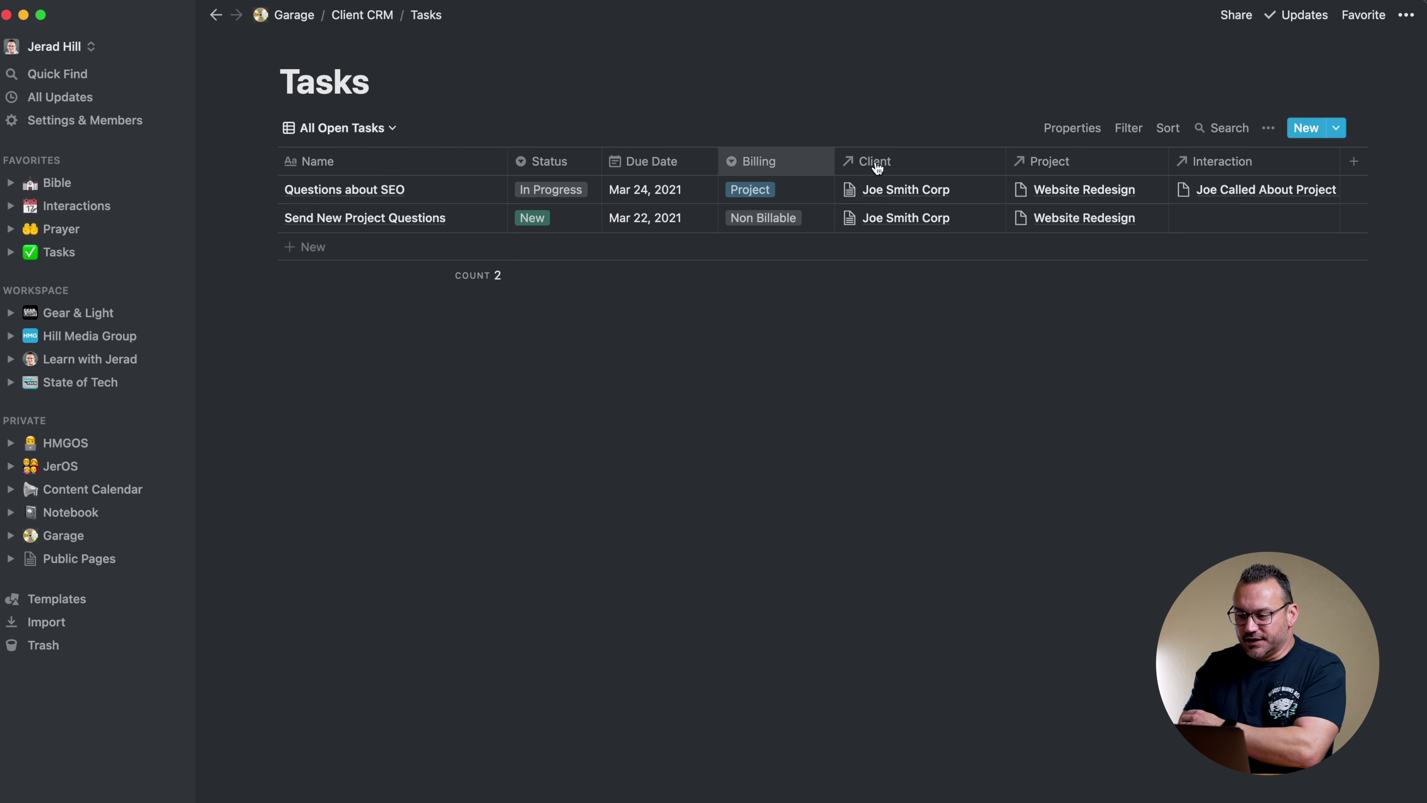
Sort the All Open Tasks view by Due Date ascending
click(1165, 129)
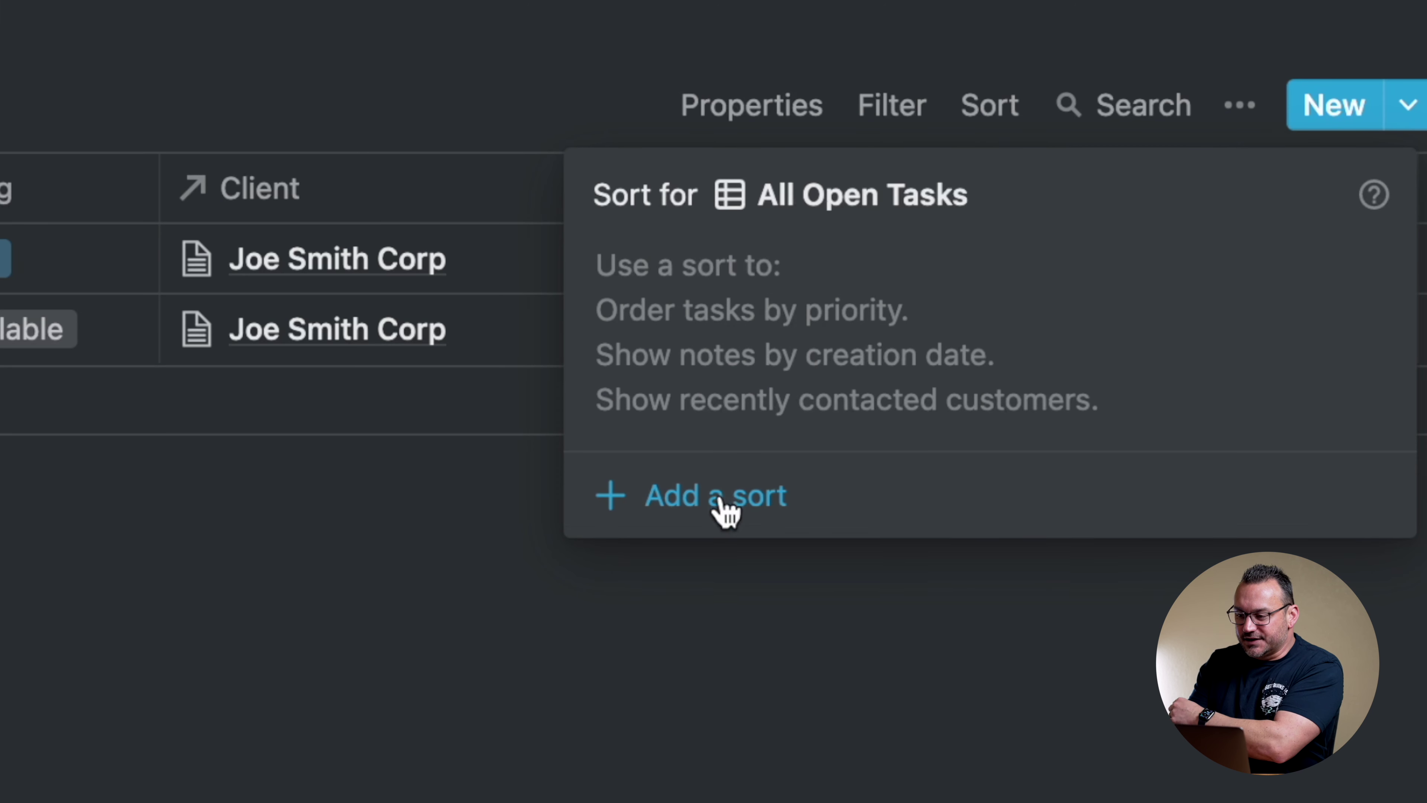
click(725, 500)
click(772, 311)
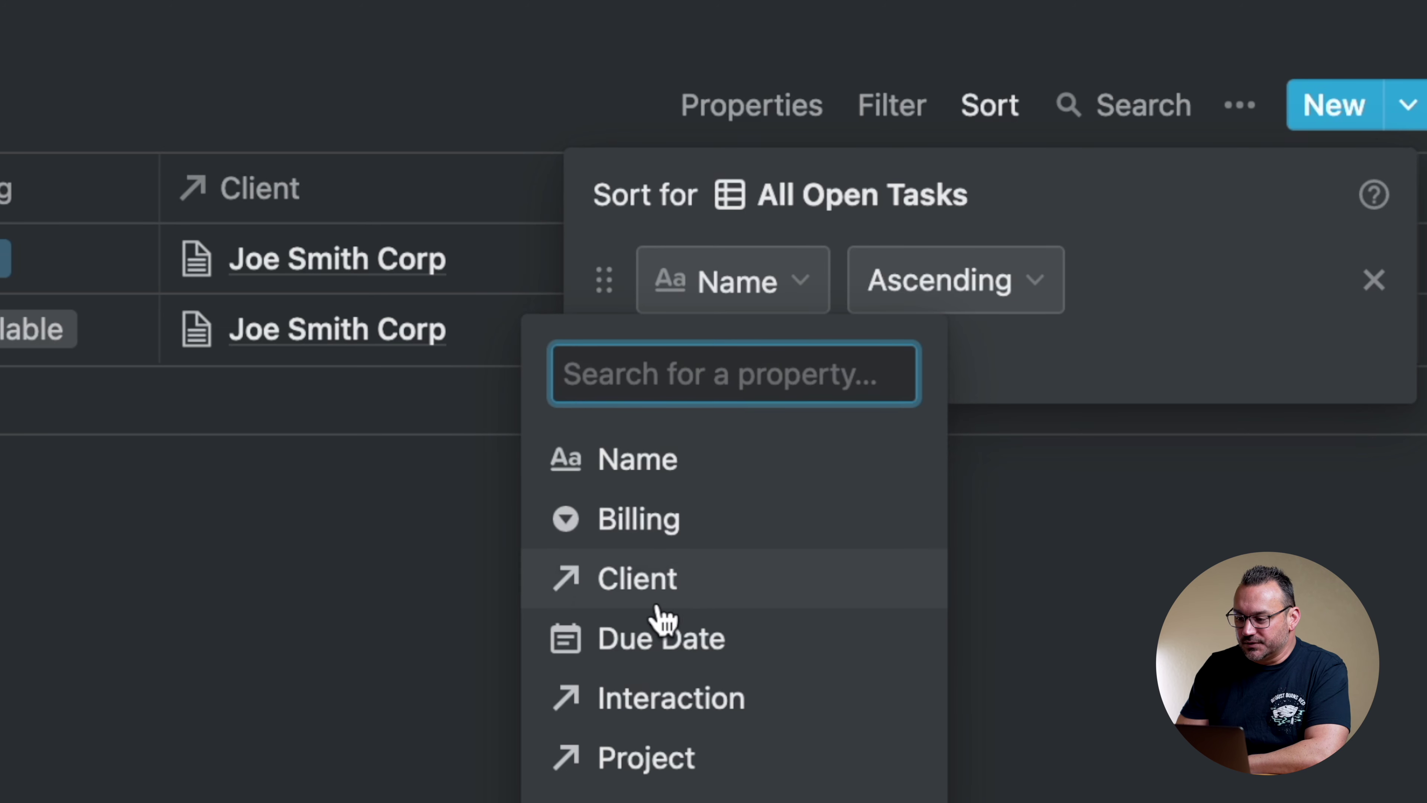
click(655, 640)
click(997, 281)
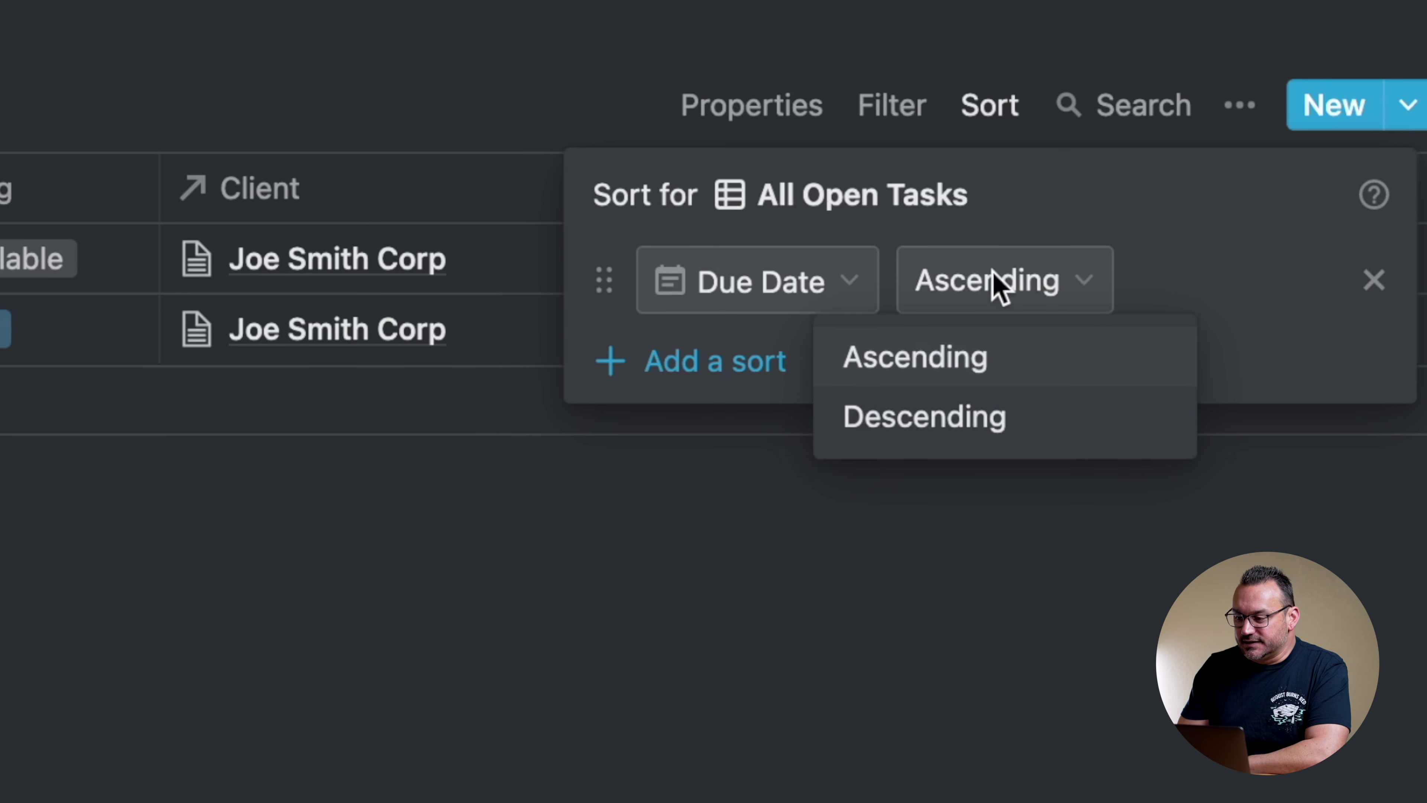
click(1056, 201)
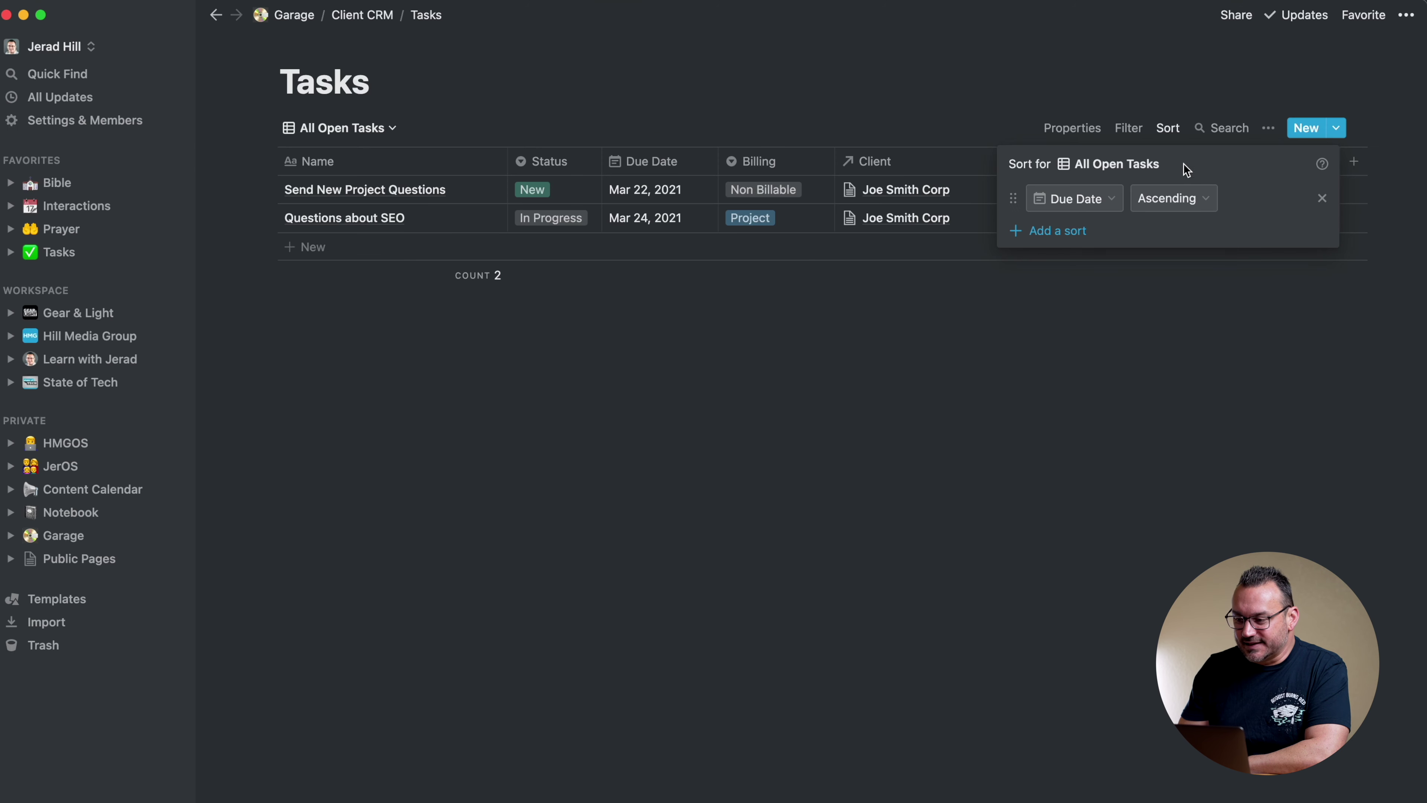
click(1122, 82)
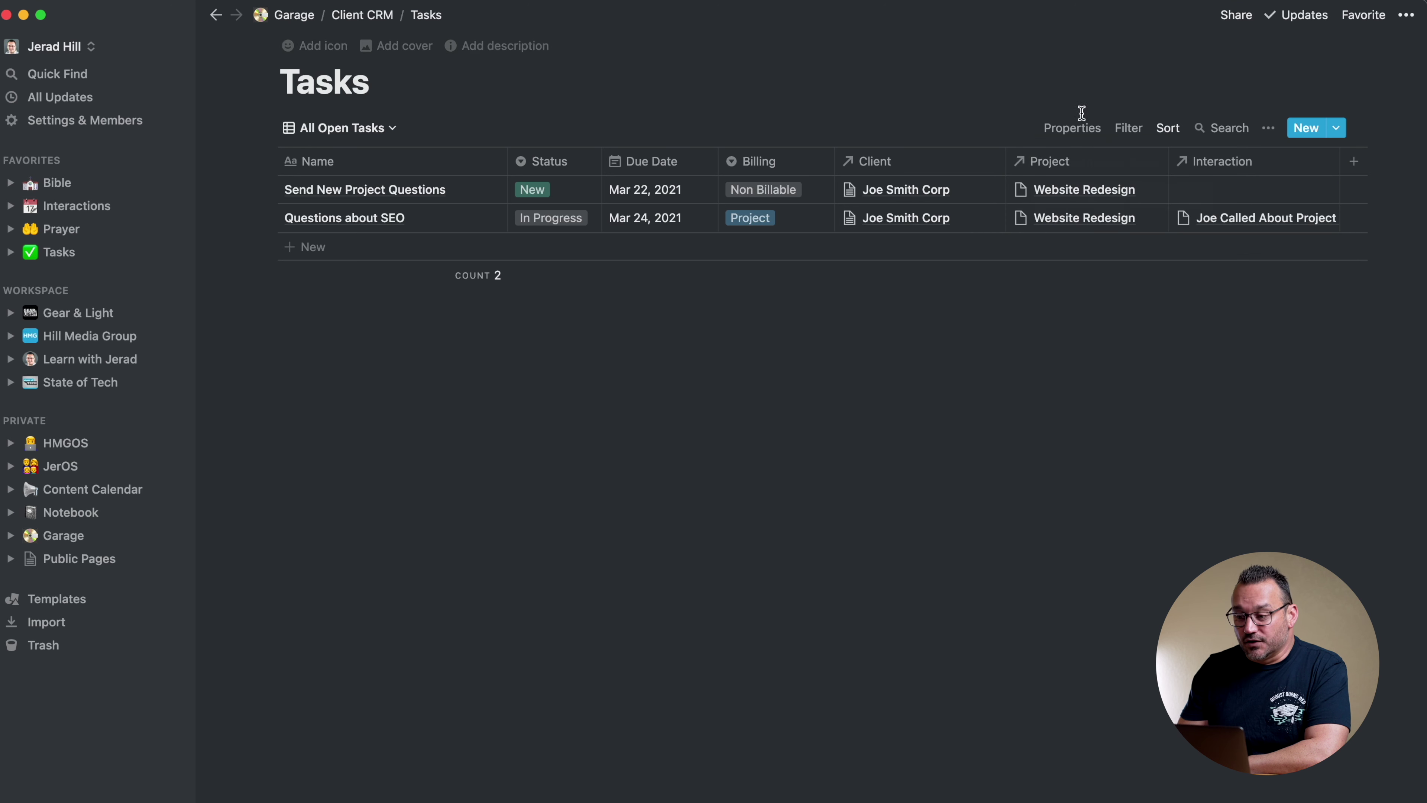
Add a filter so the view shows tasks whose Status is New
click(1126, 129)
click(964, 290)
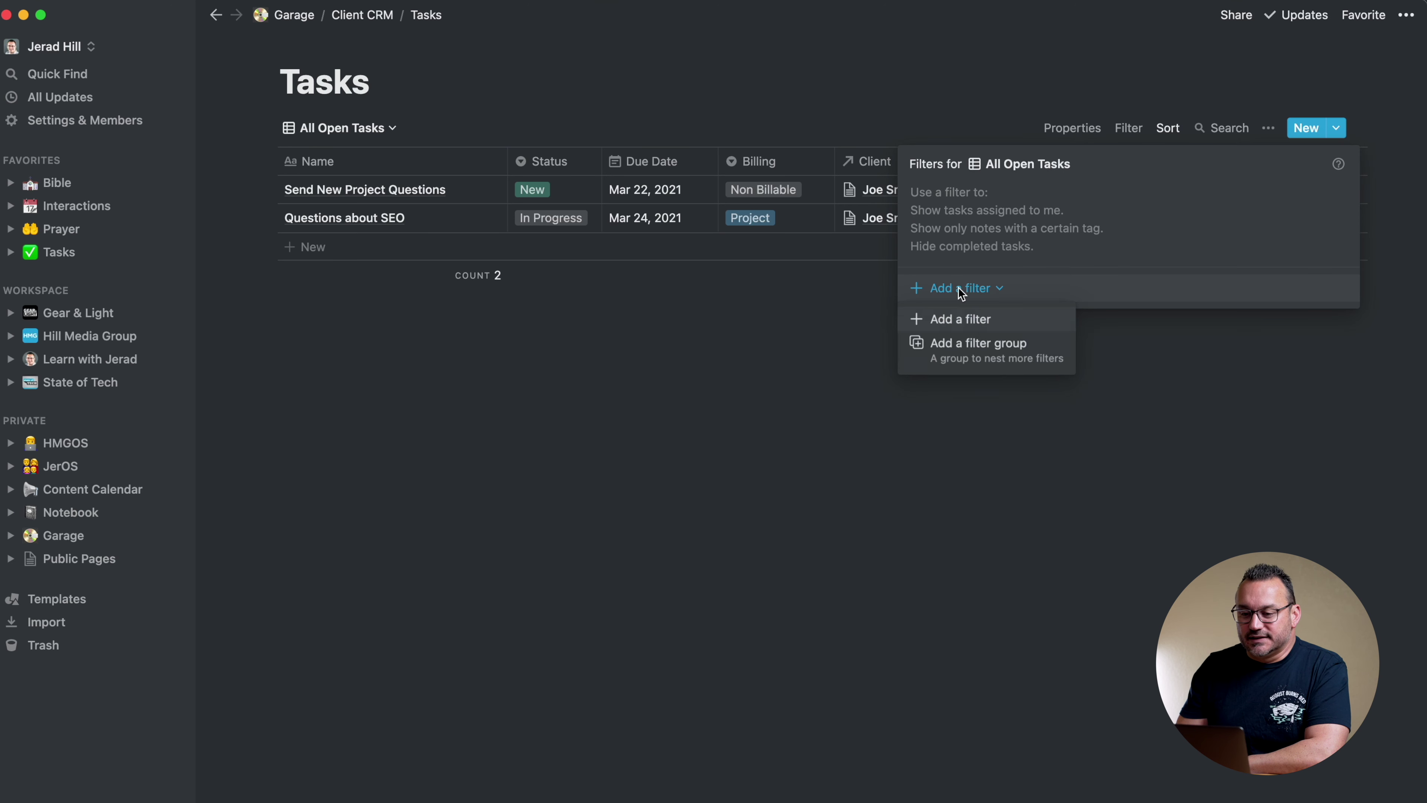
click(951, 321)
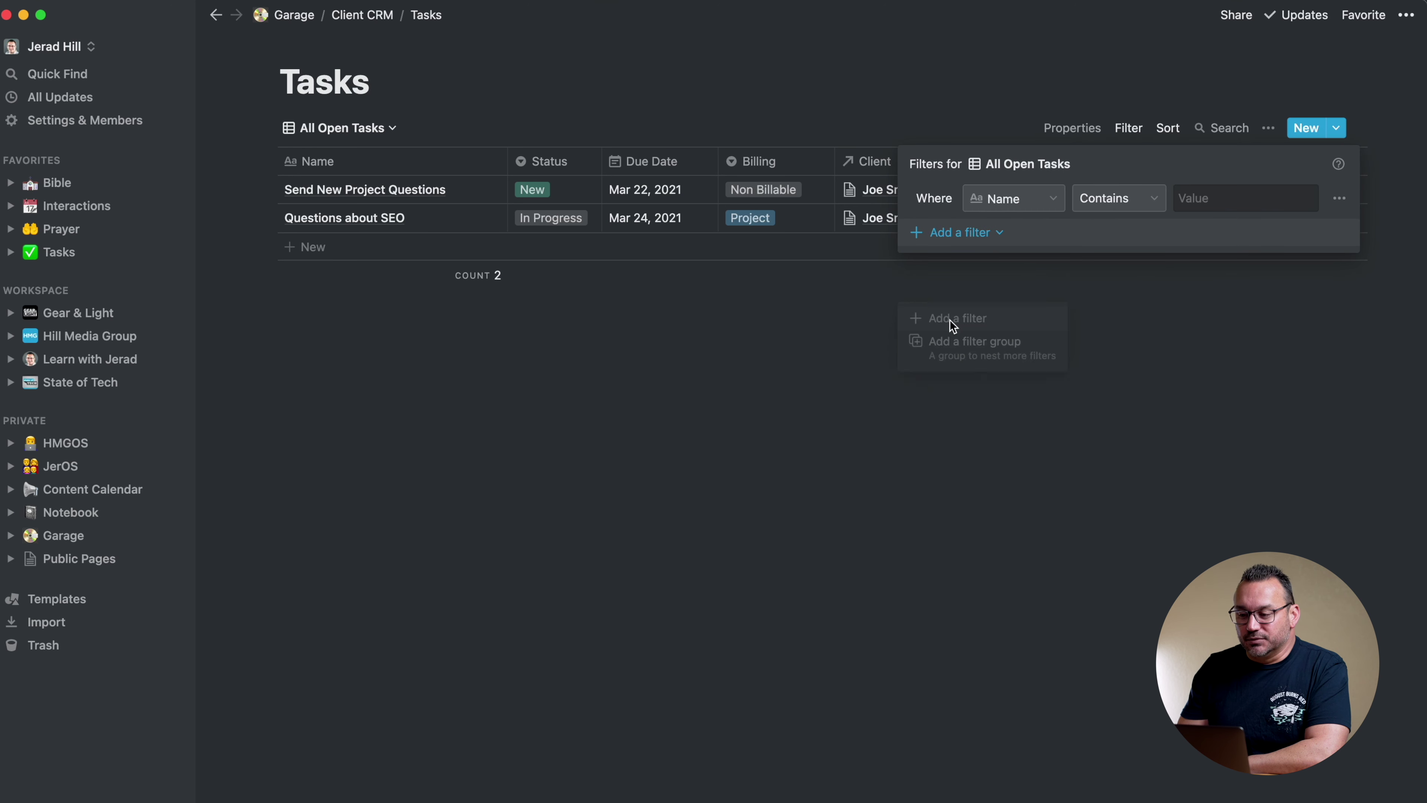
click(1012, 199)
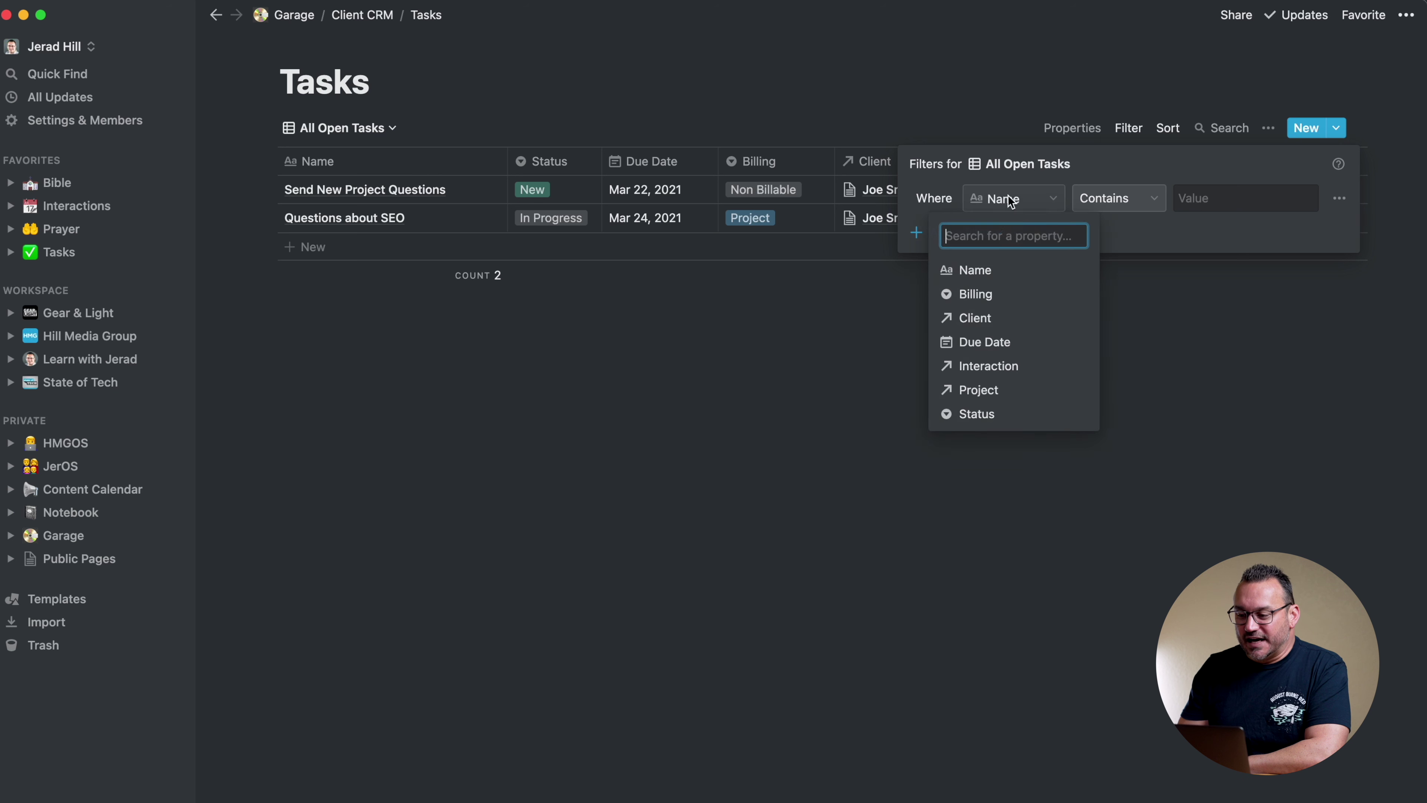
click(966, 414)
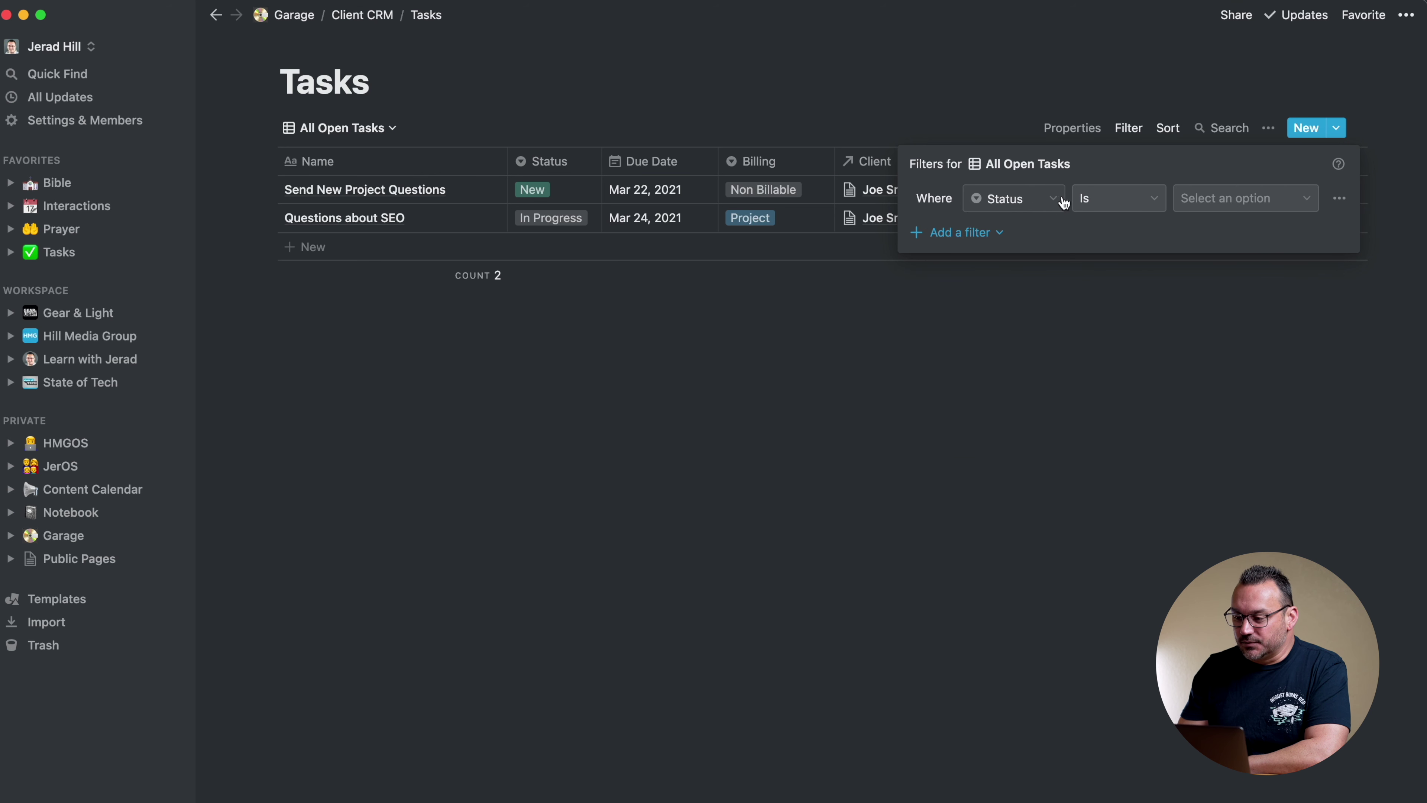
click(1150, 206)
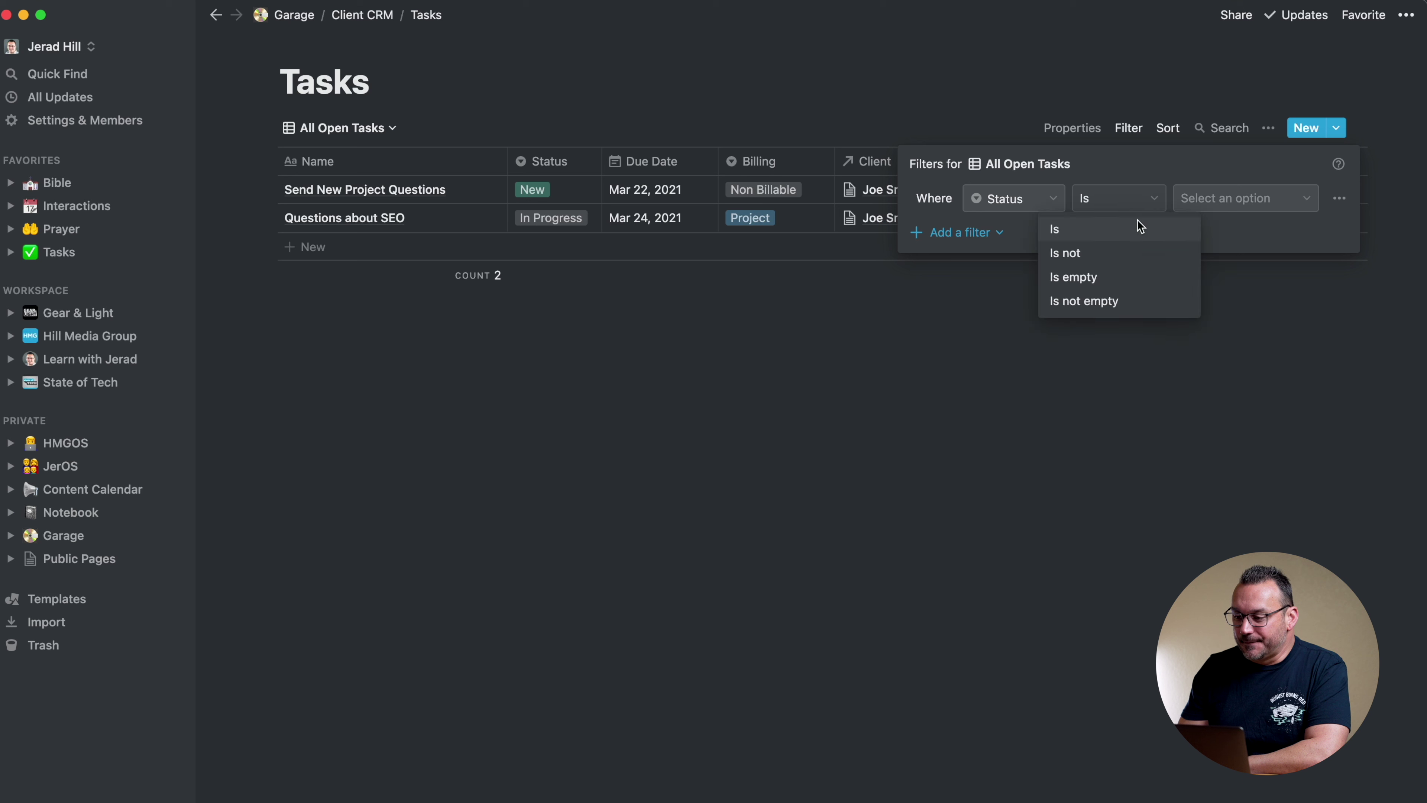
click(1112, 258)
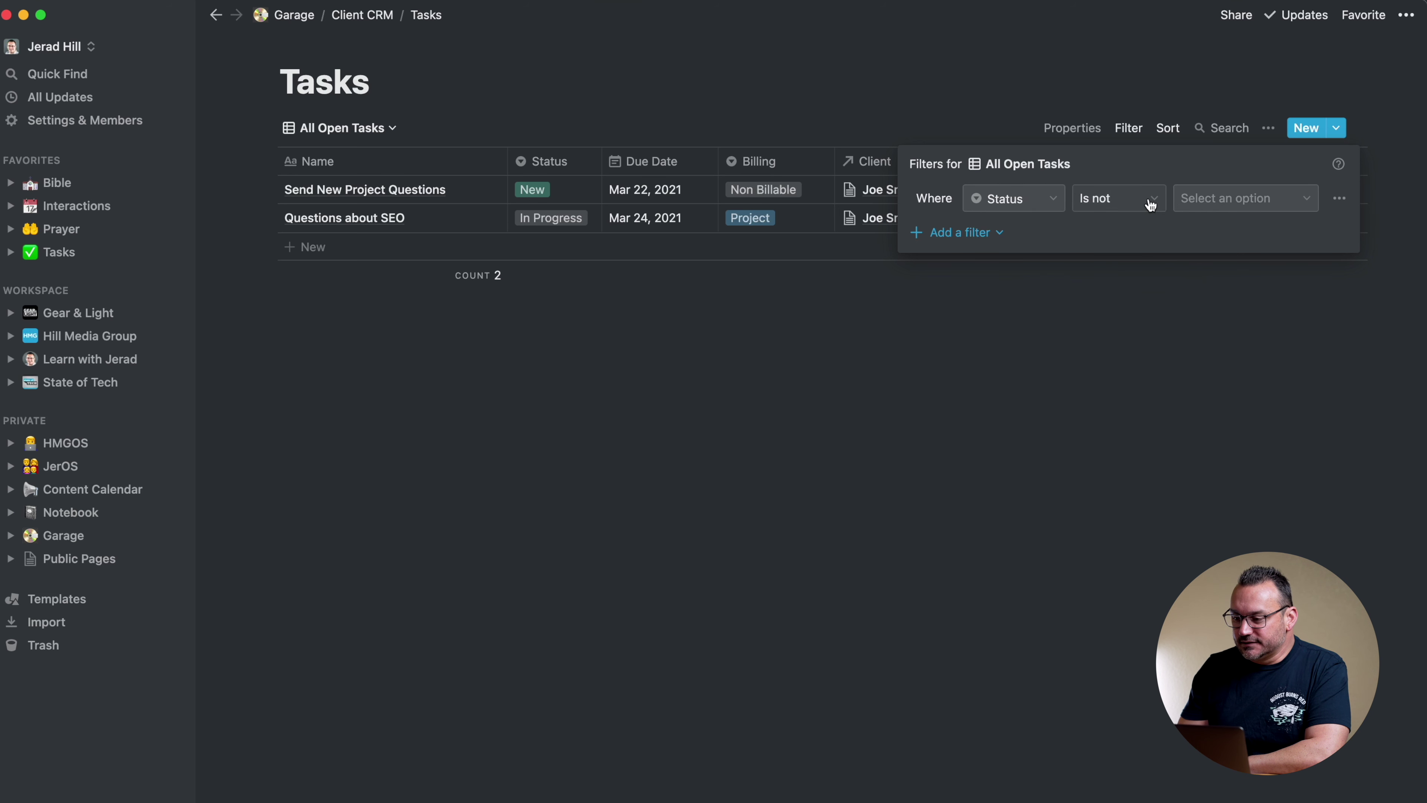
click(1227, 202)
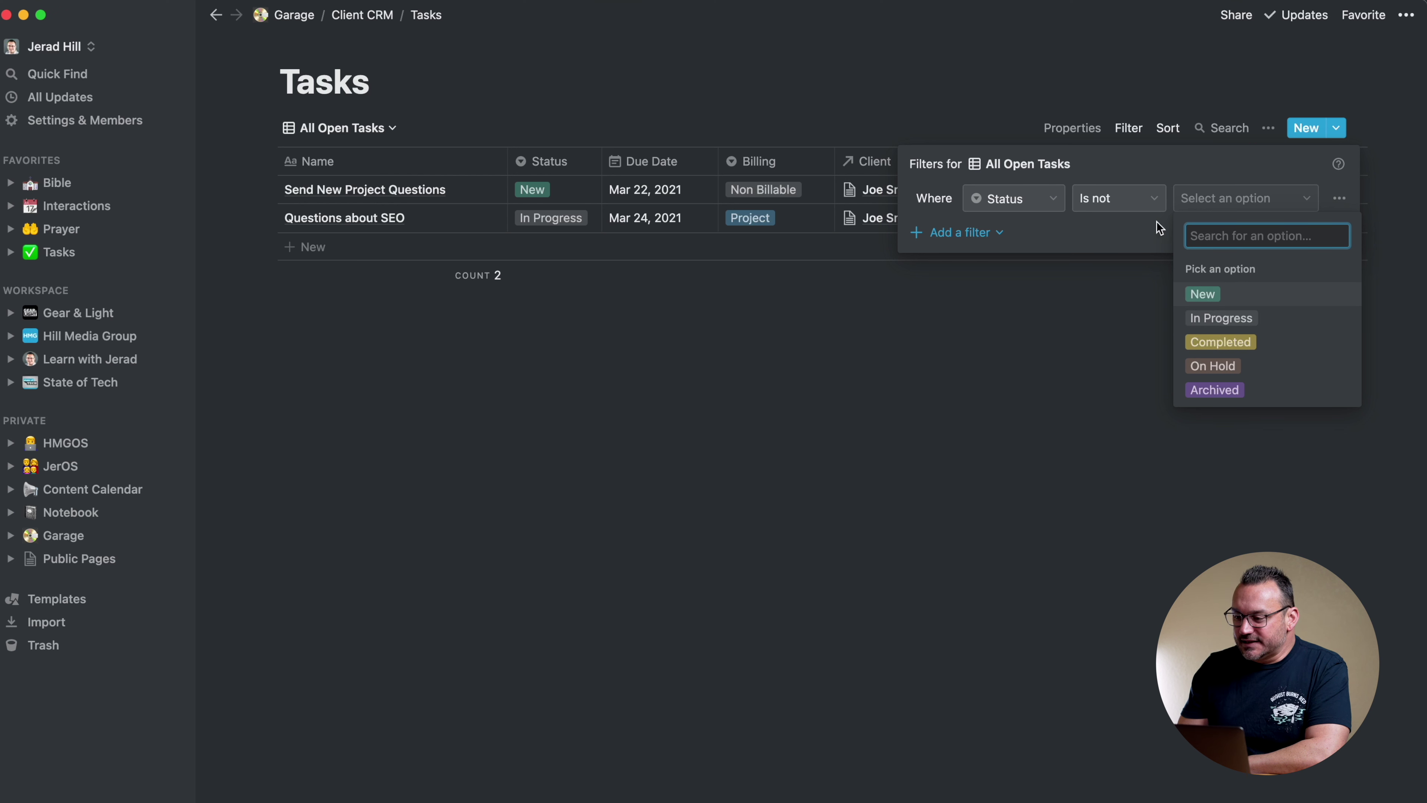
click(1135, 202)
click(1130, 205)
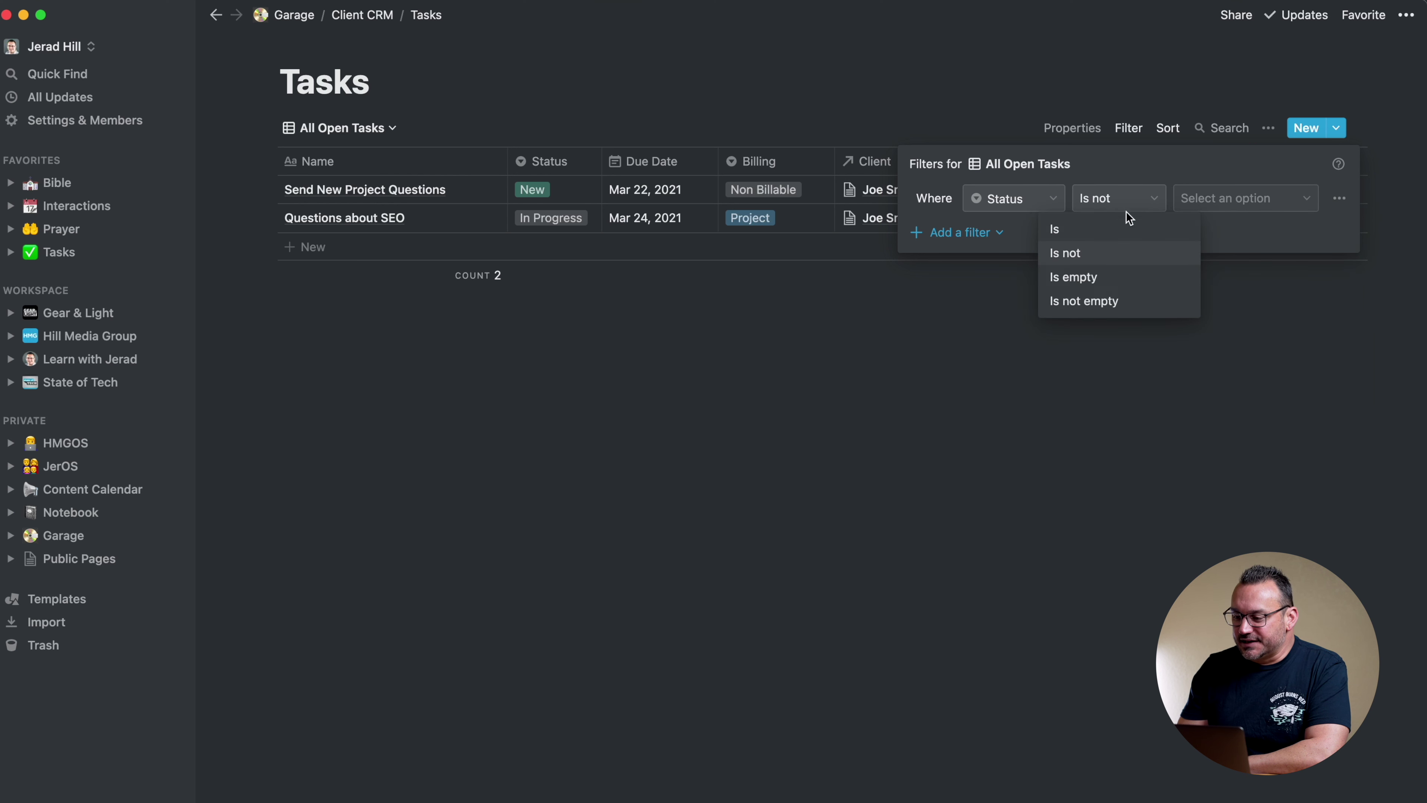
click(1092, 235)
click(1228, 205)
click(1207, 293)
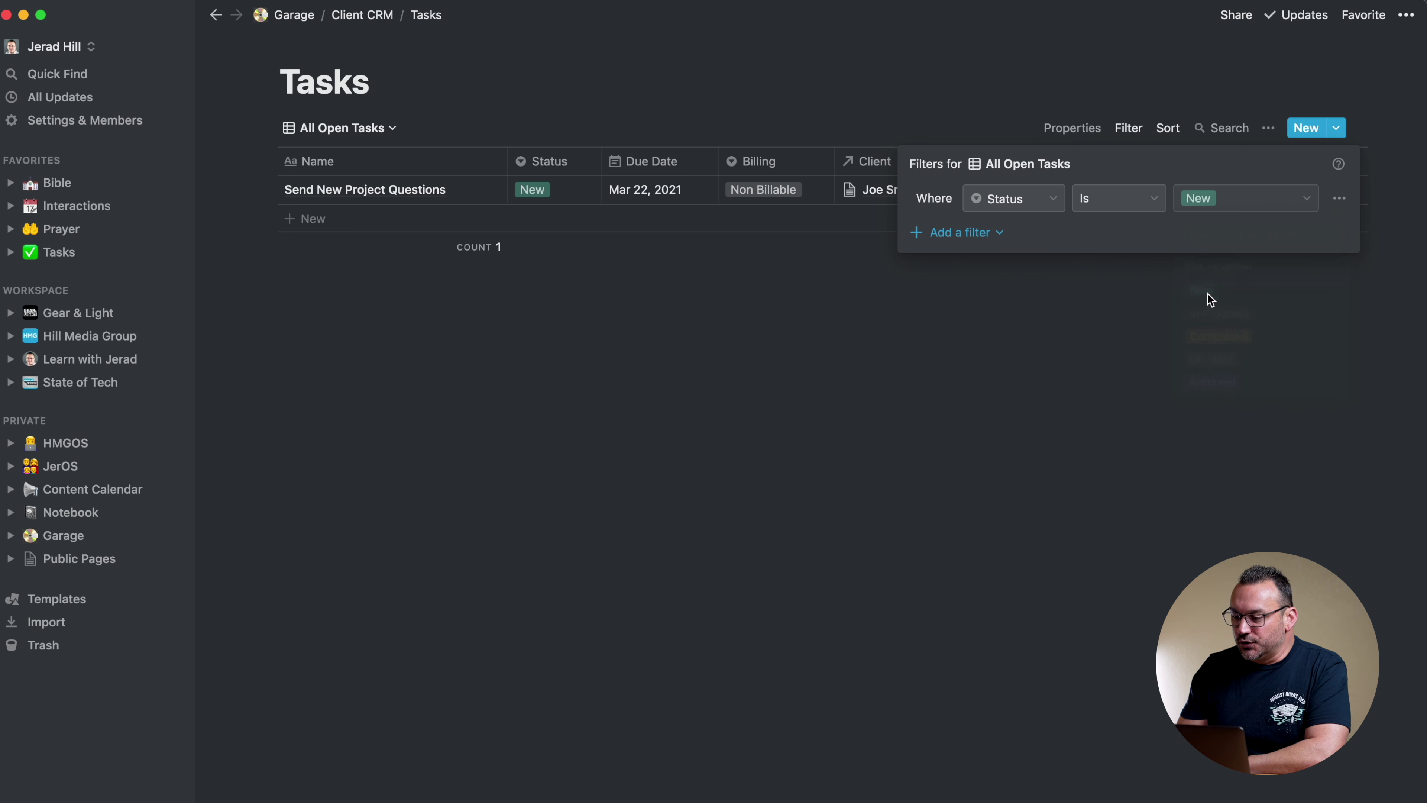
Add a second Status is In Progress condition joined with Or
click(969, 236)
click(964, 271)
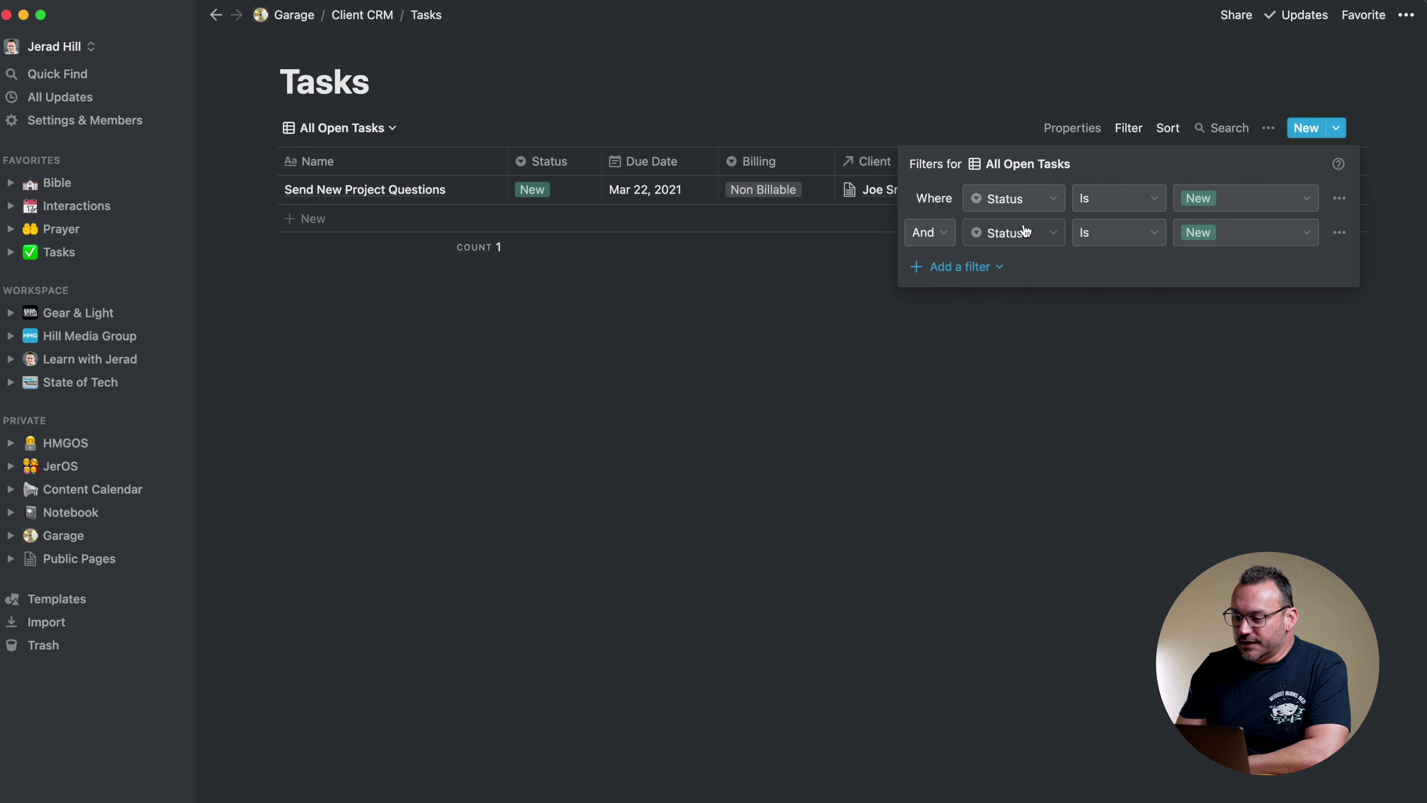
click(1207, 233)
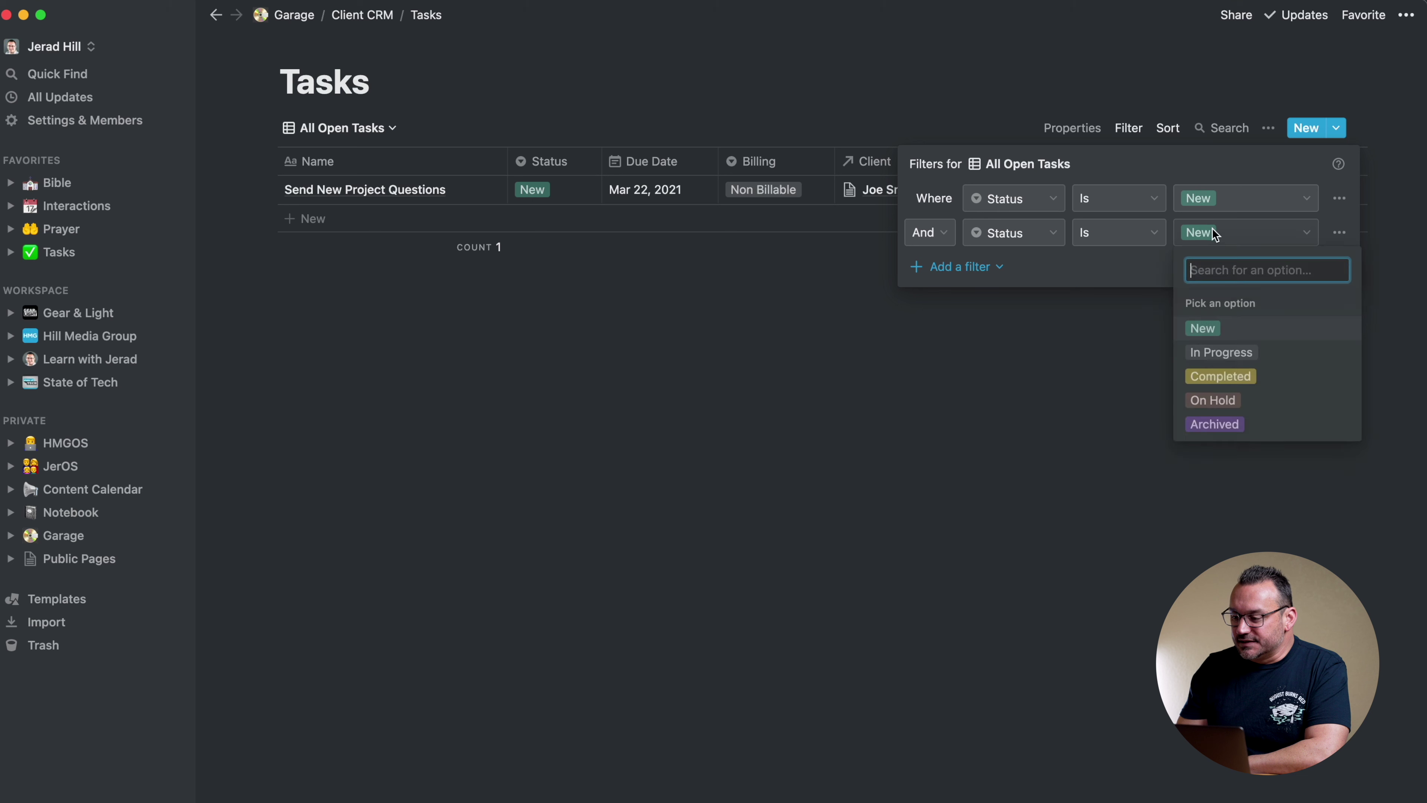
click(1208, 351)
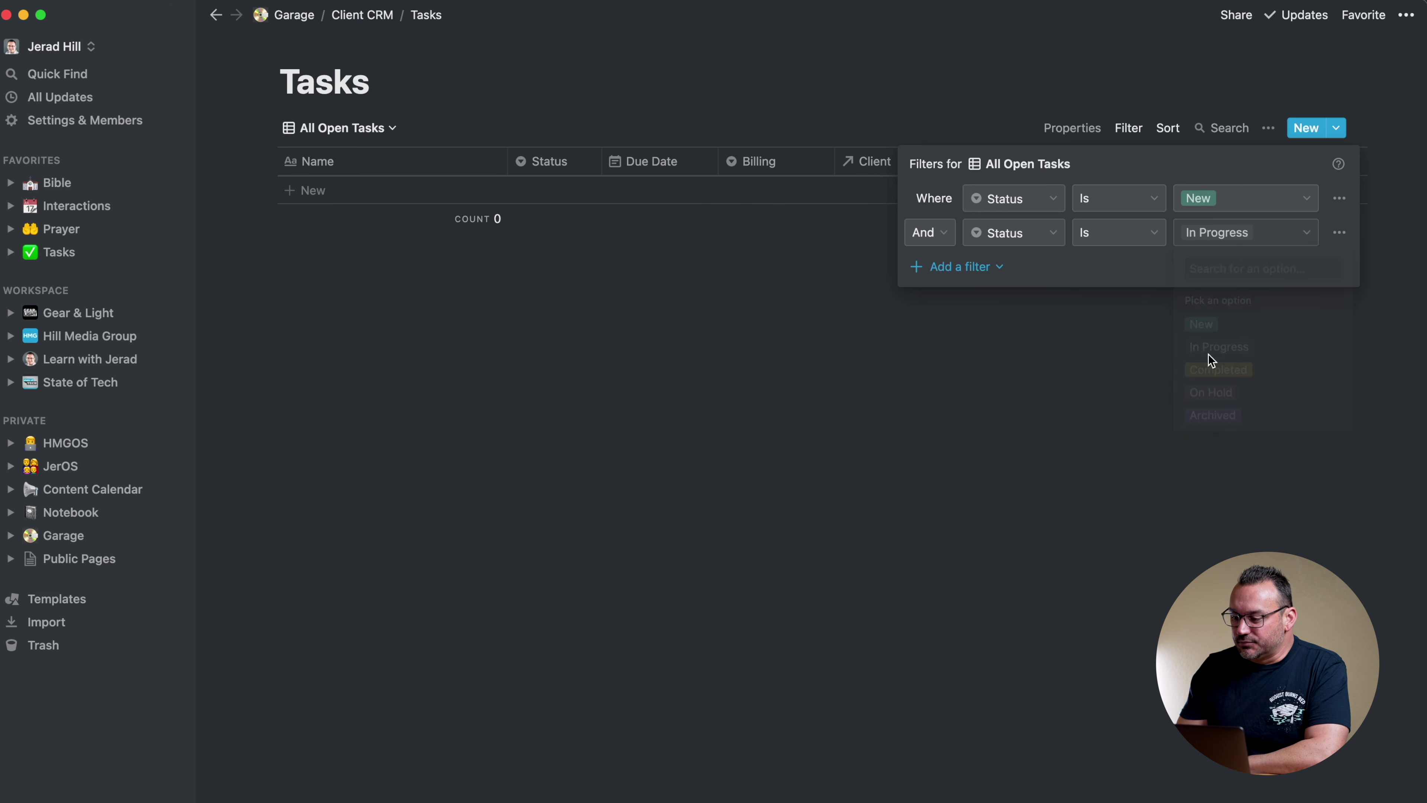
click(947, 247)
click(887, 308)
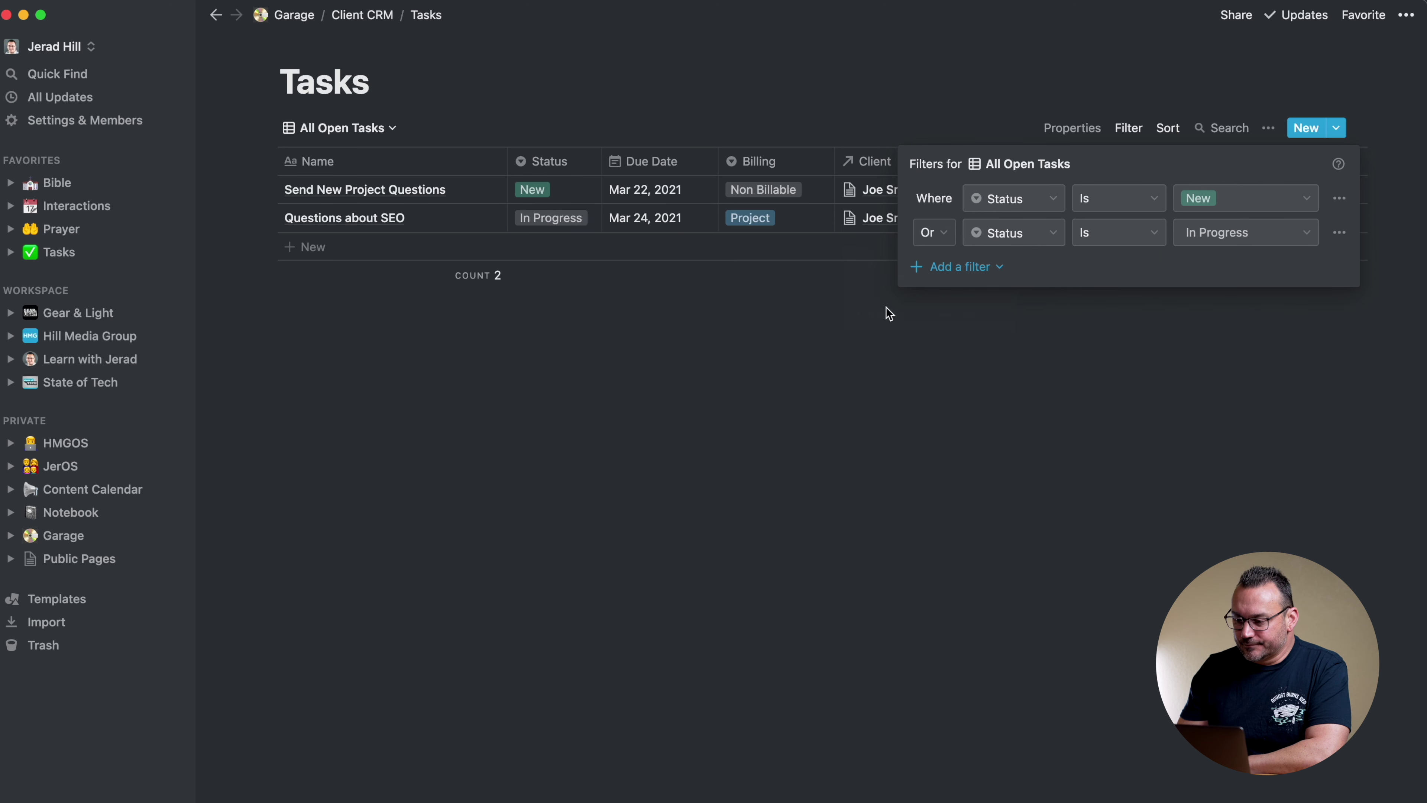
click(866, 98)
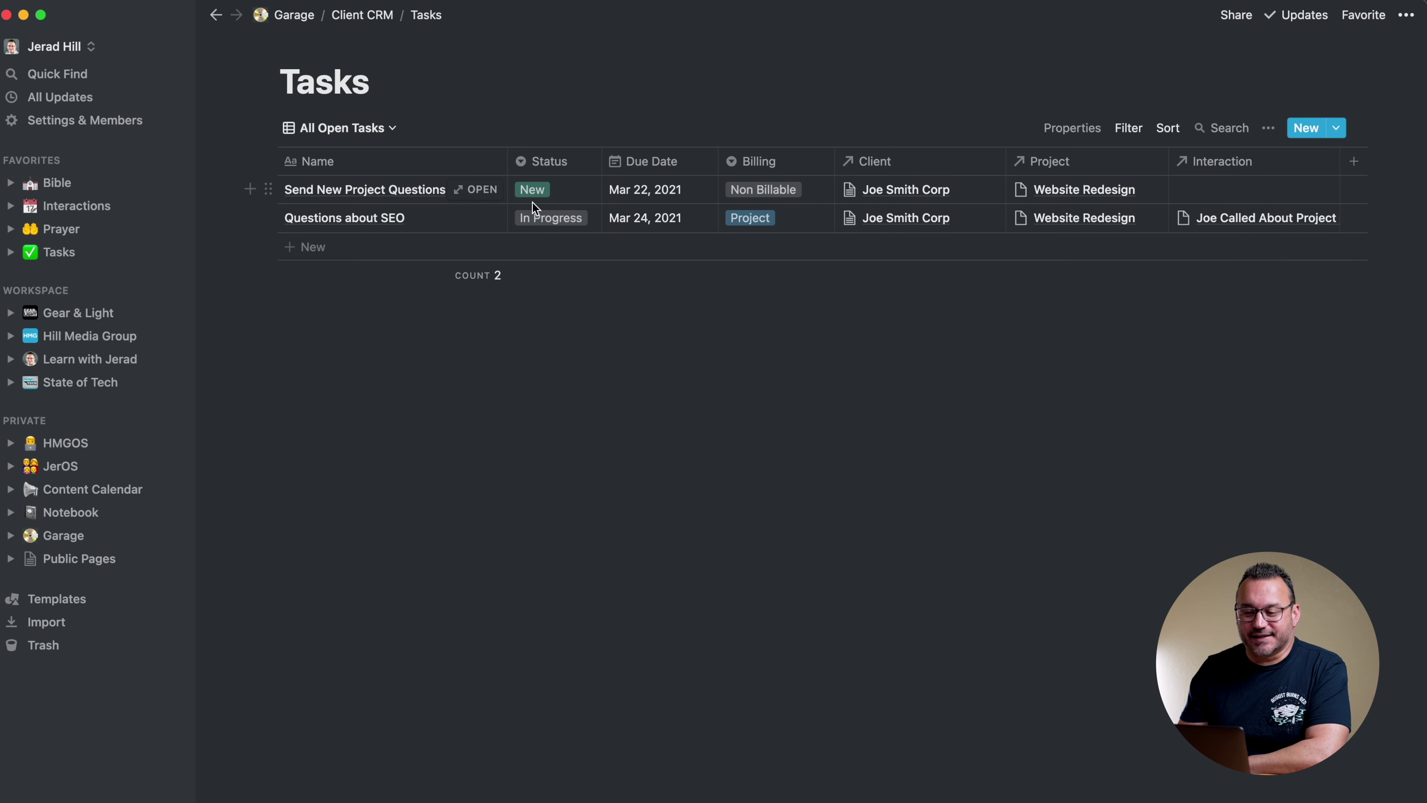
Duplicate the All Open Tasks view and rename the copy All Completes Tasks
click(393, 129)
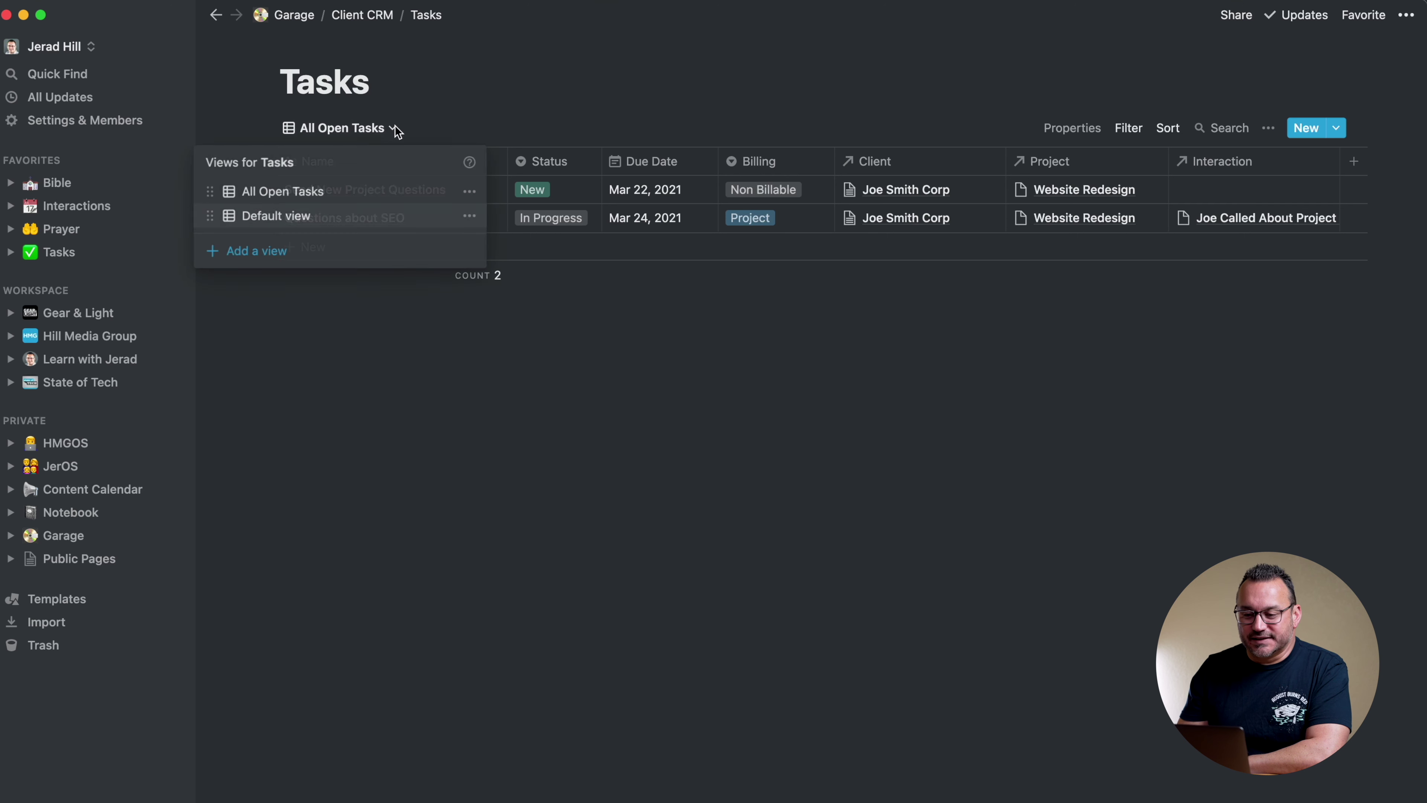
click(469, 192)
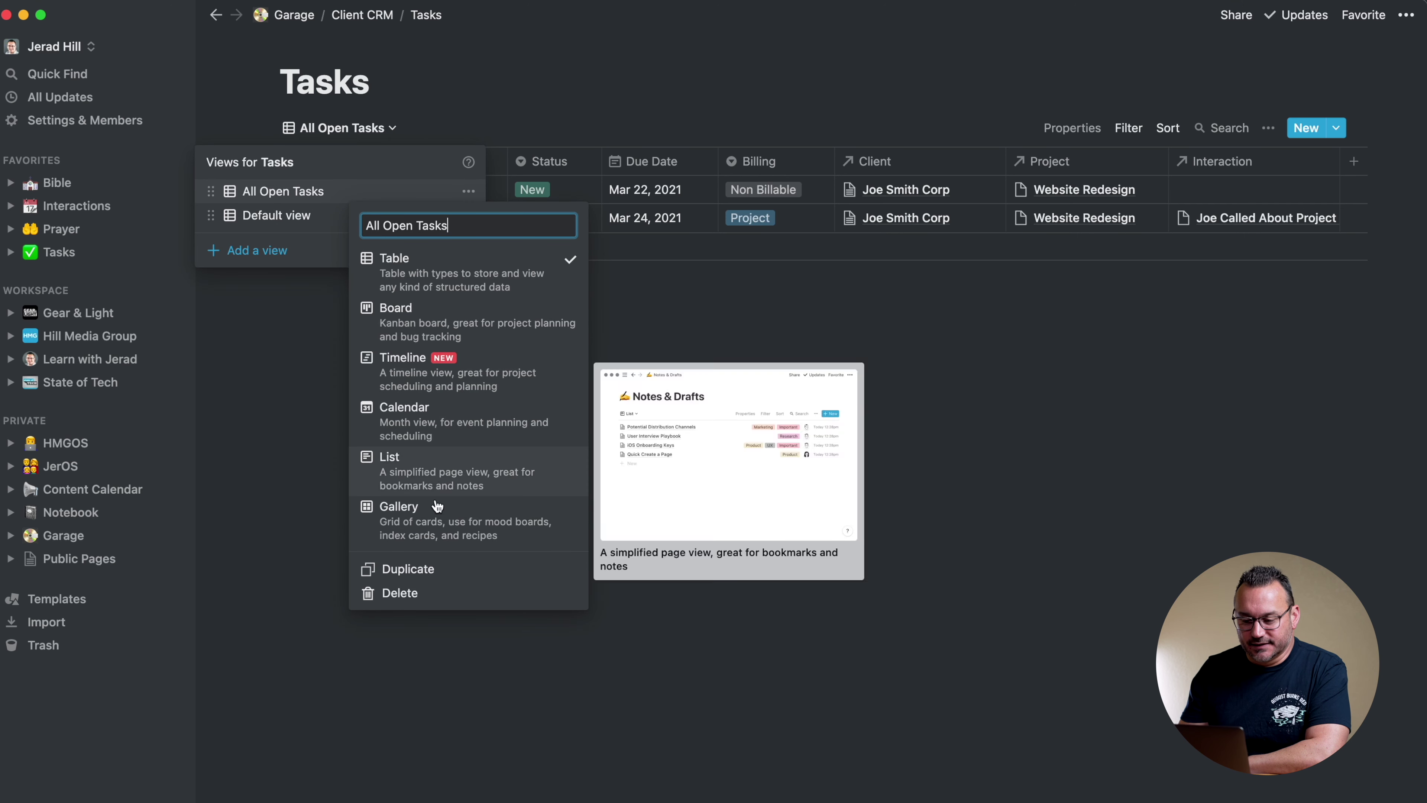
click(408, 568)
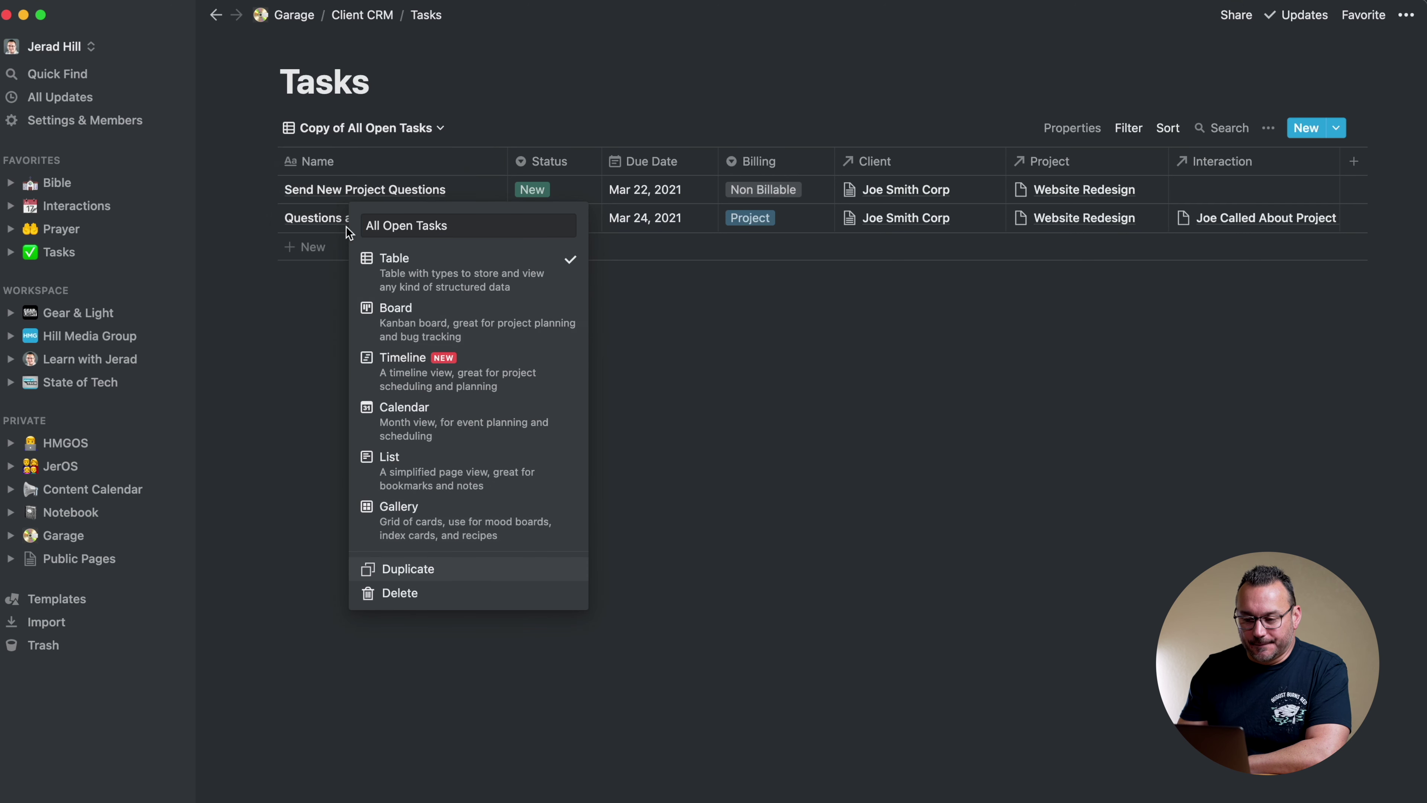
click(436, 129)
click(492, 216)
drag(440, 248, 390, 248)
key(BackSpace)
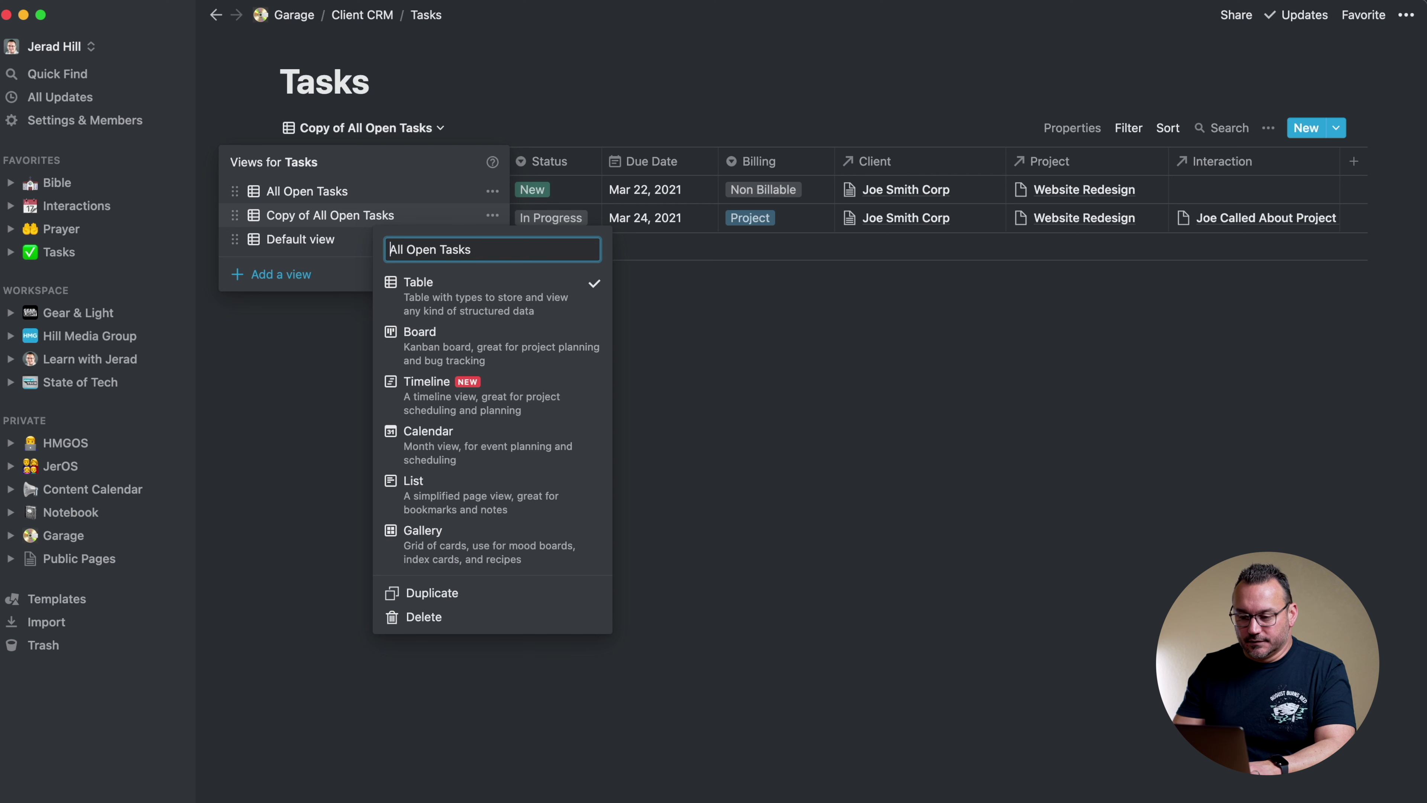
double_click(422, 249)
text(Complete)
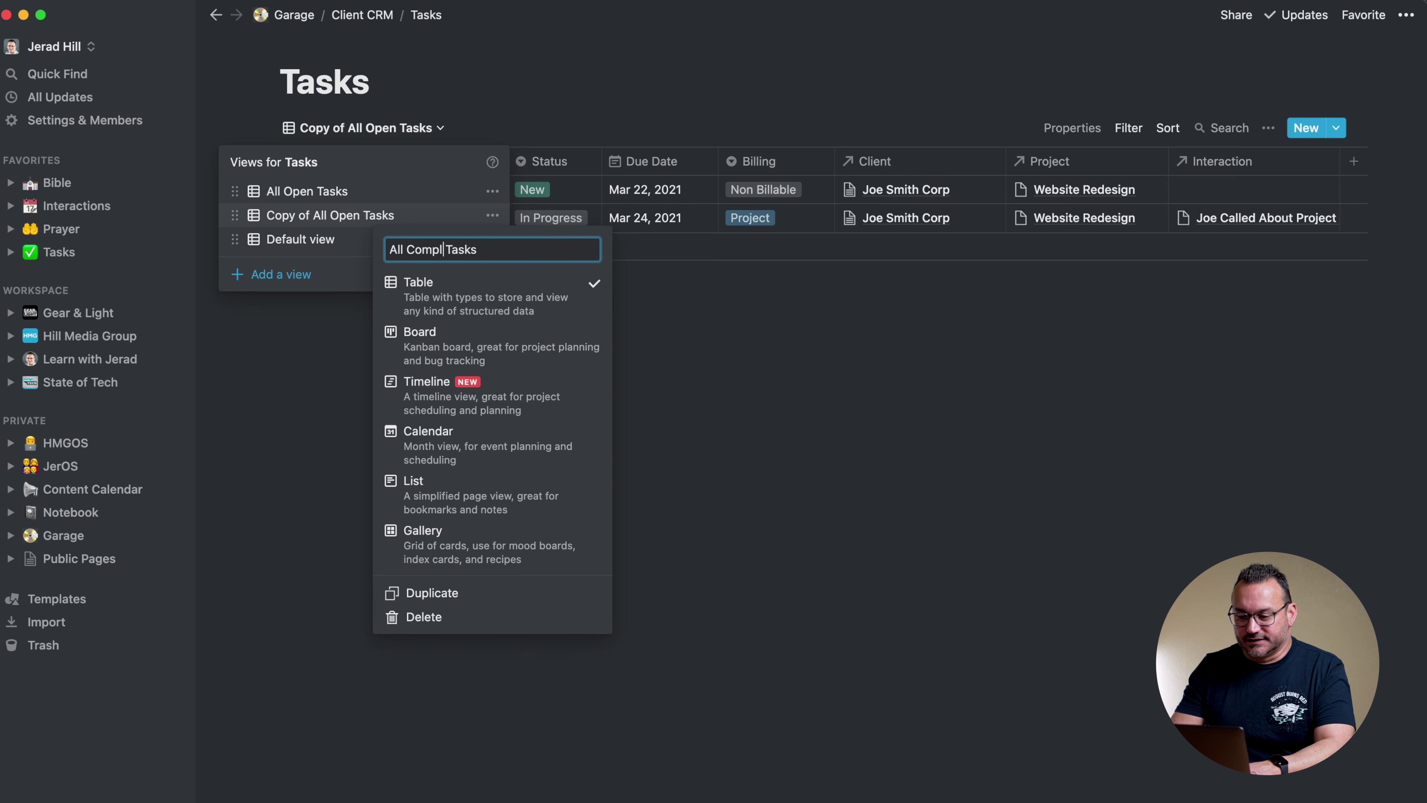
text(s)
key(Return)
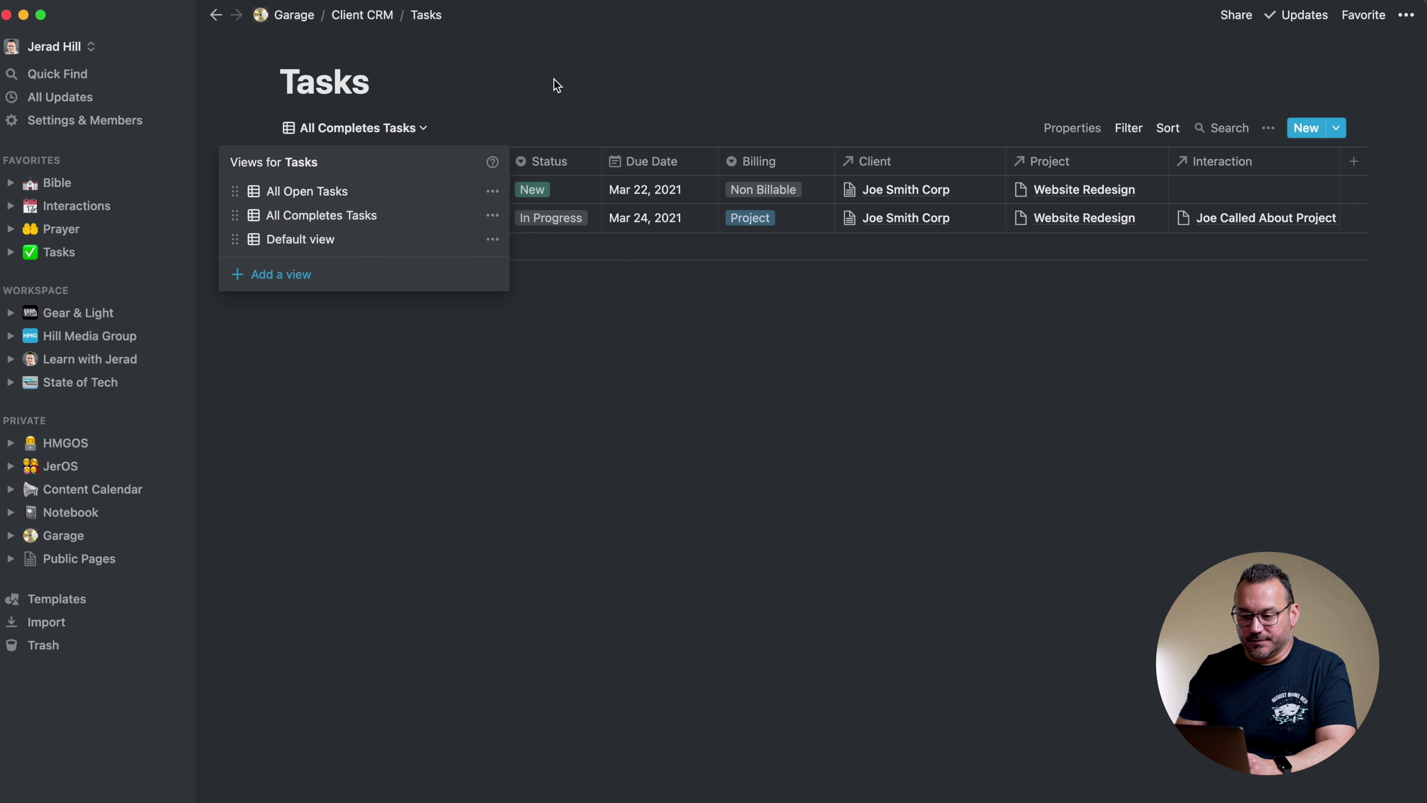
click(553, 78)
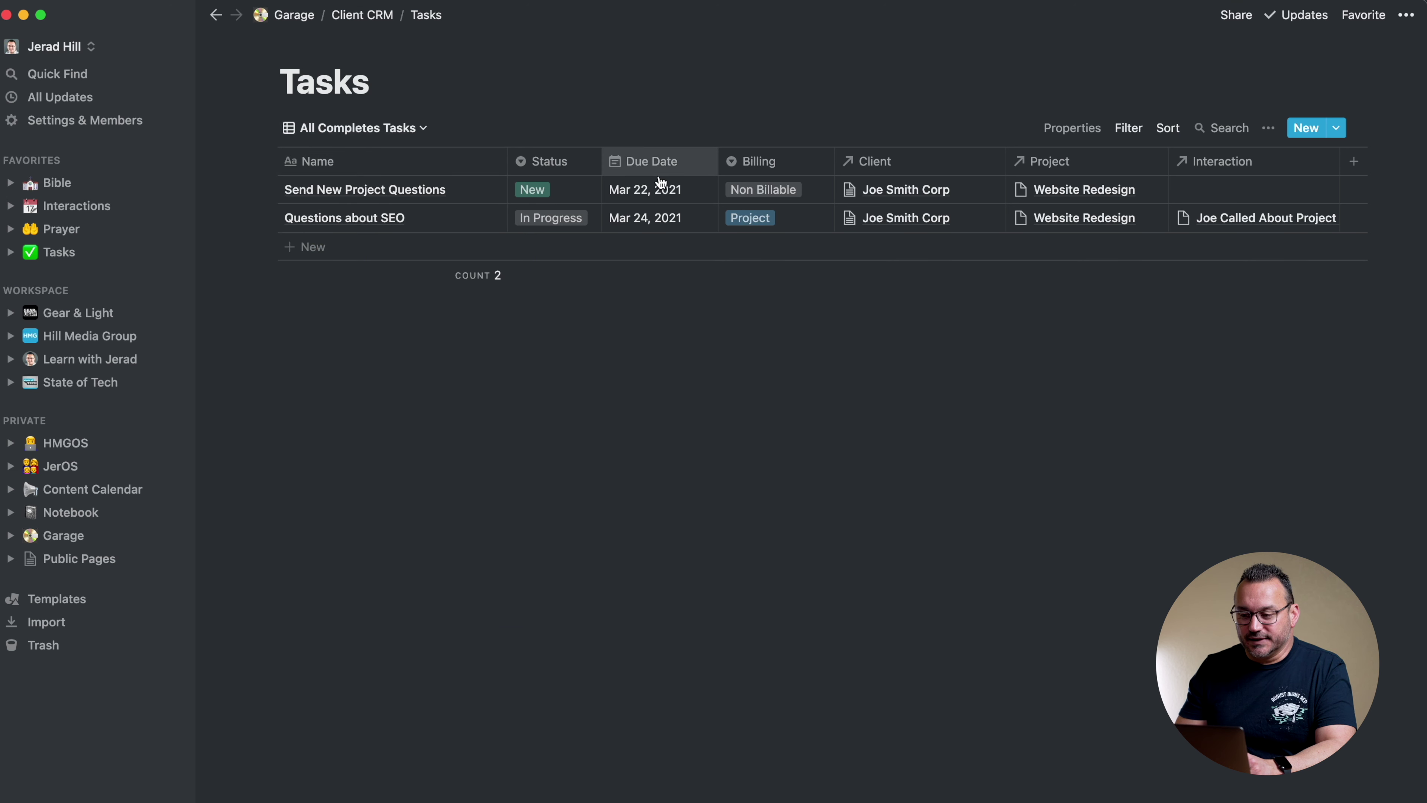
Change the first Status filter to Completed and delete the In Progress filter
click(1124, 131)
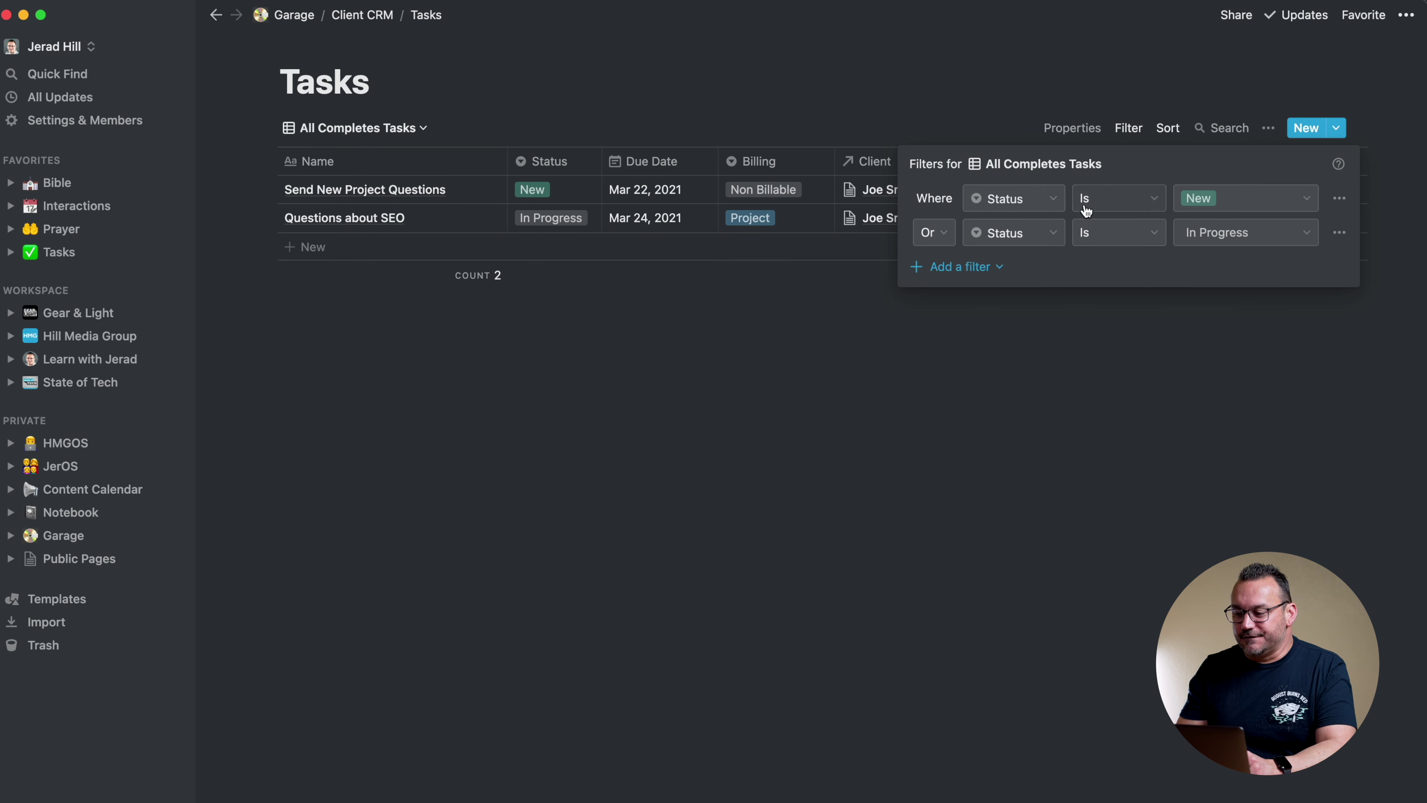
click(1208, 202)
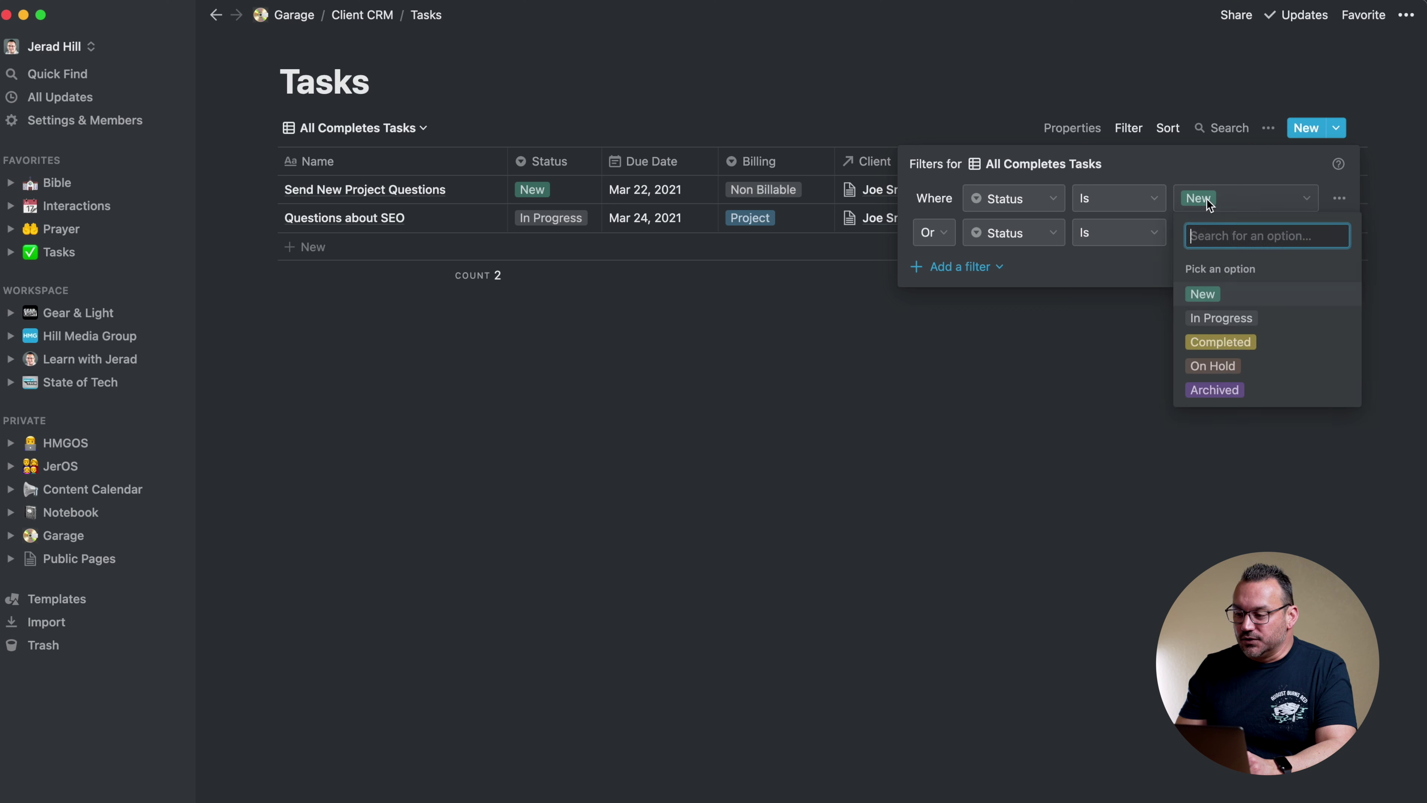
click(1219, 346)
click(1342, 234)
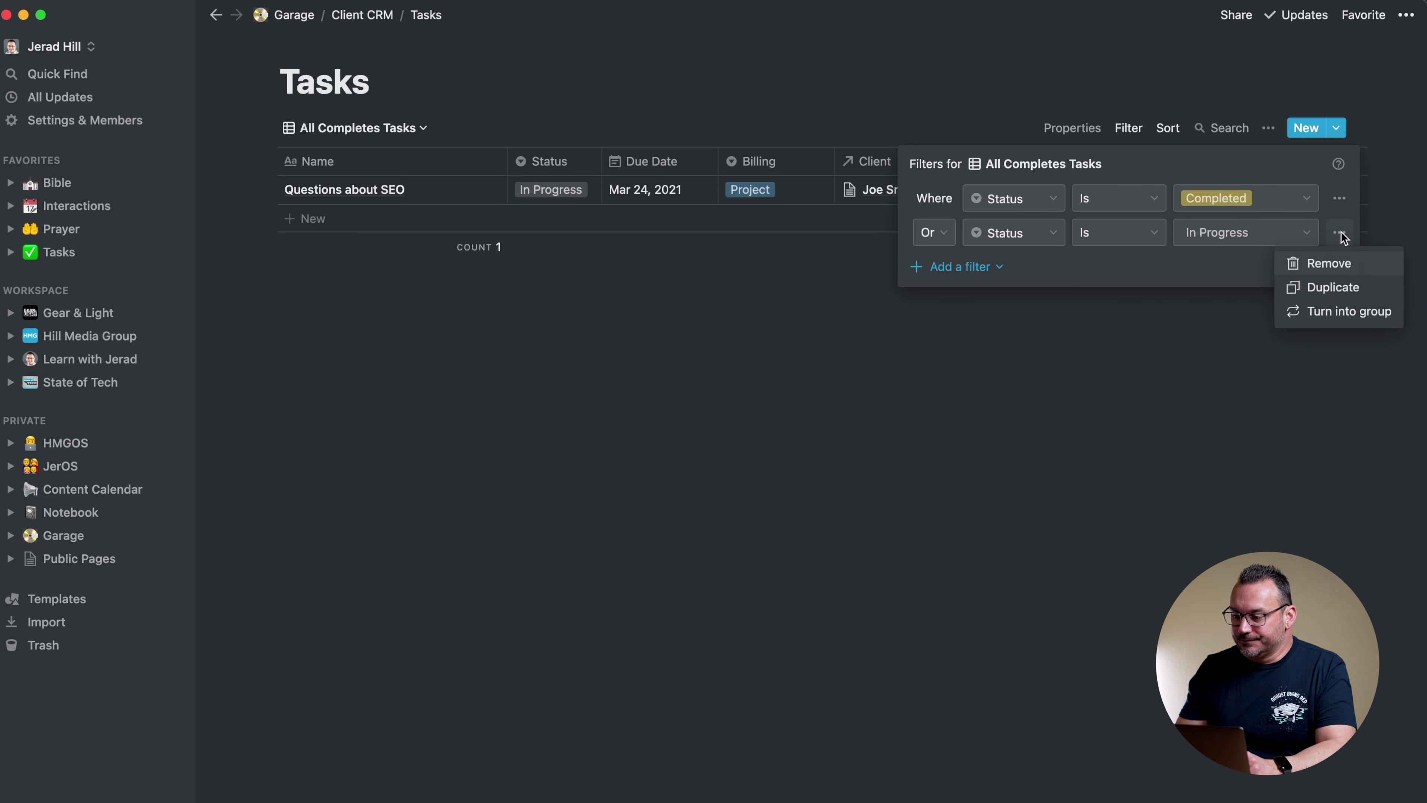
click(1322, 264)
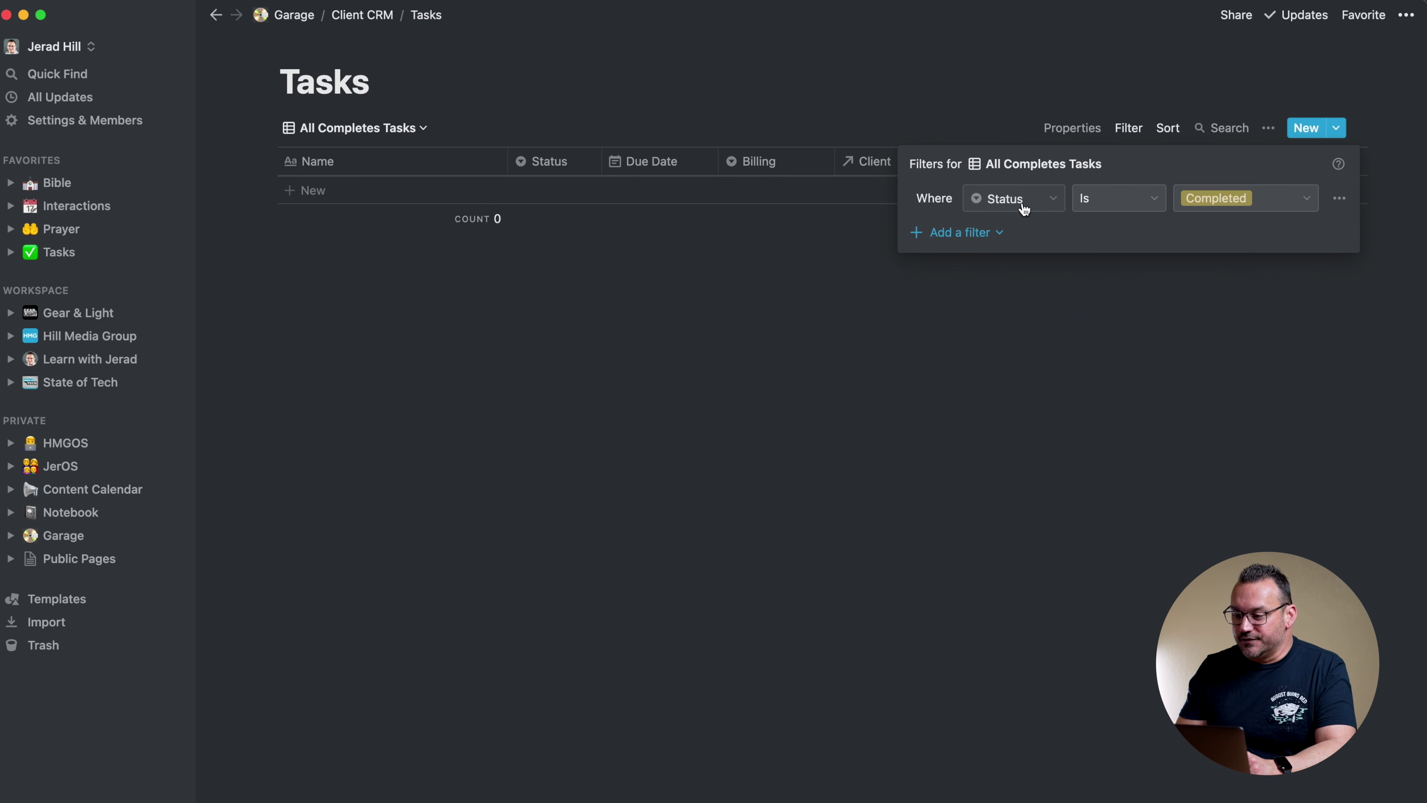
click(968, 94)
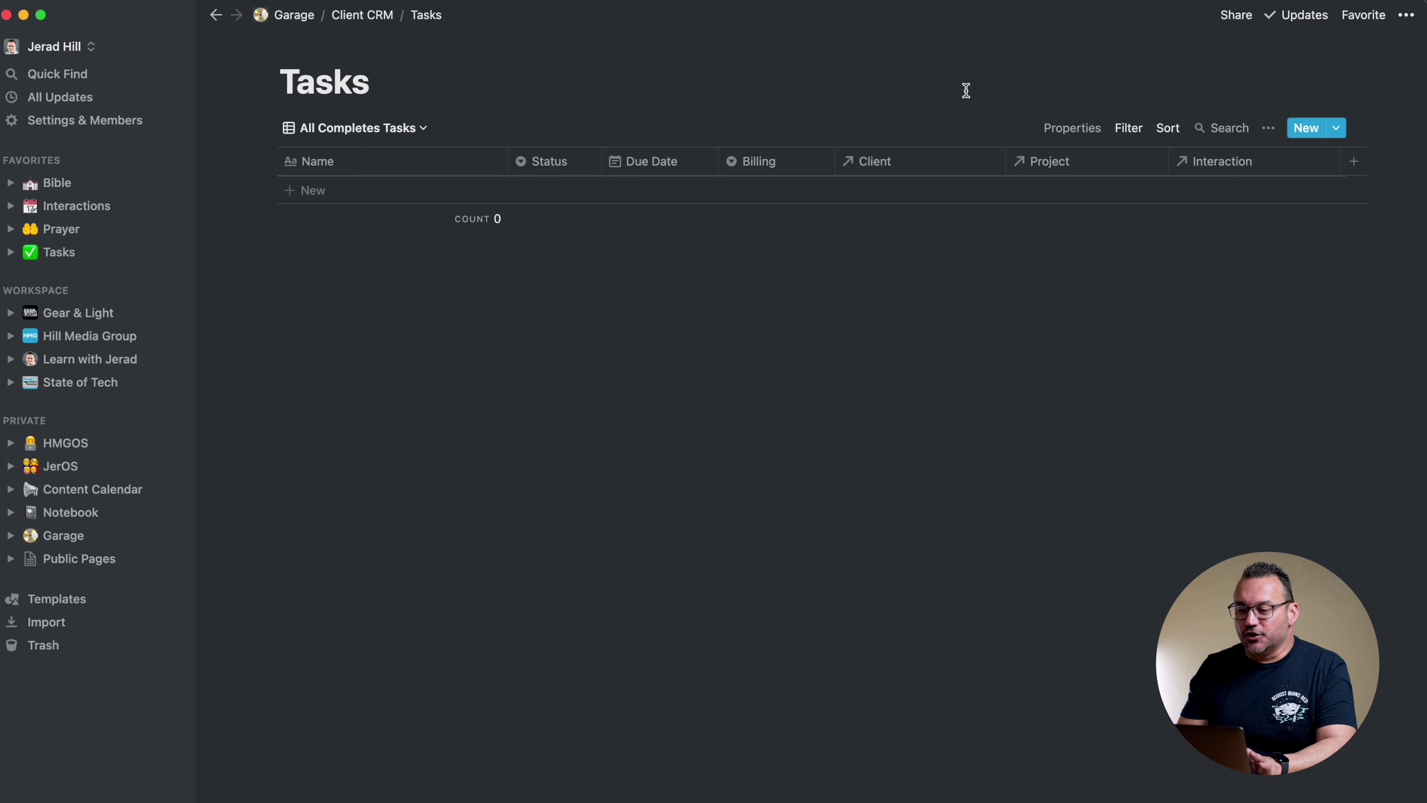
Rename the Default view to 'All Tasks'
click(429, 129)
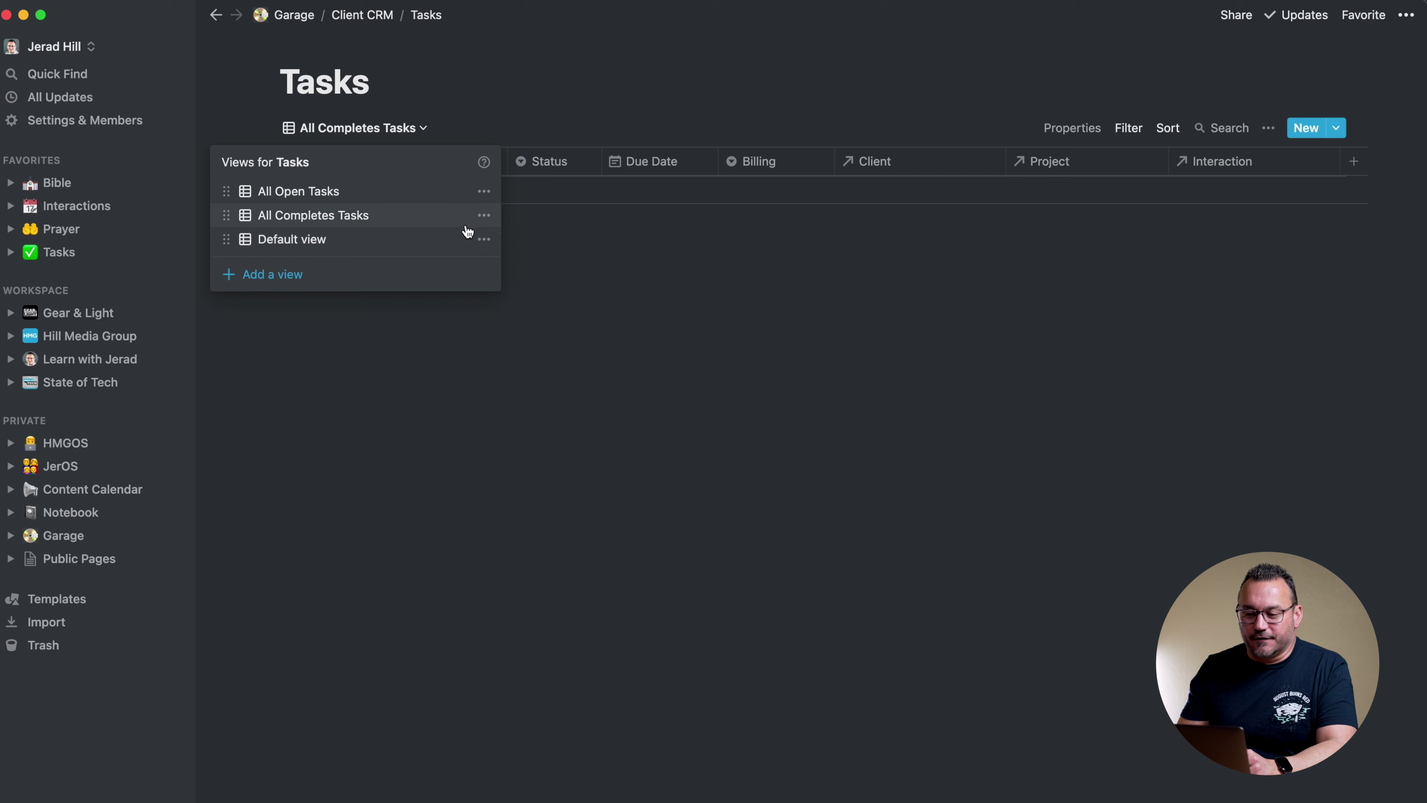
click(484, 239)
drag(466, 273, 366, 271)
text(All Ta)
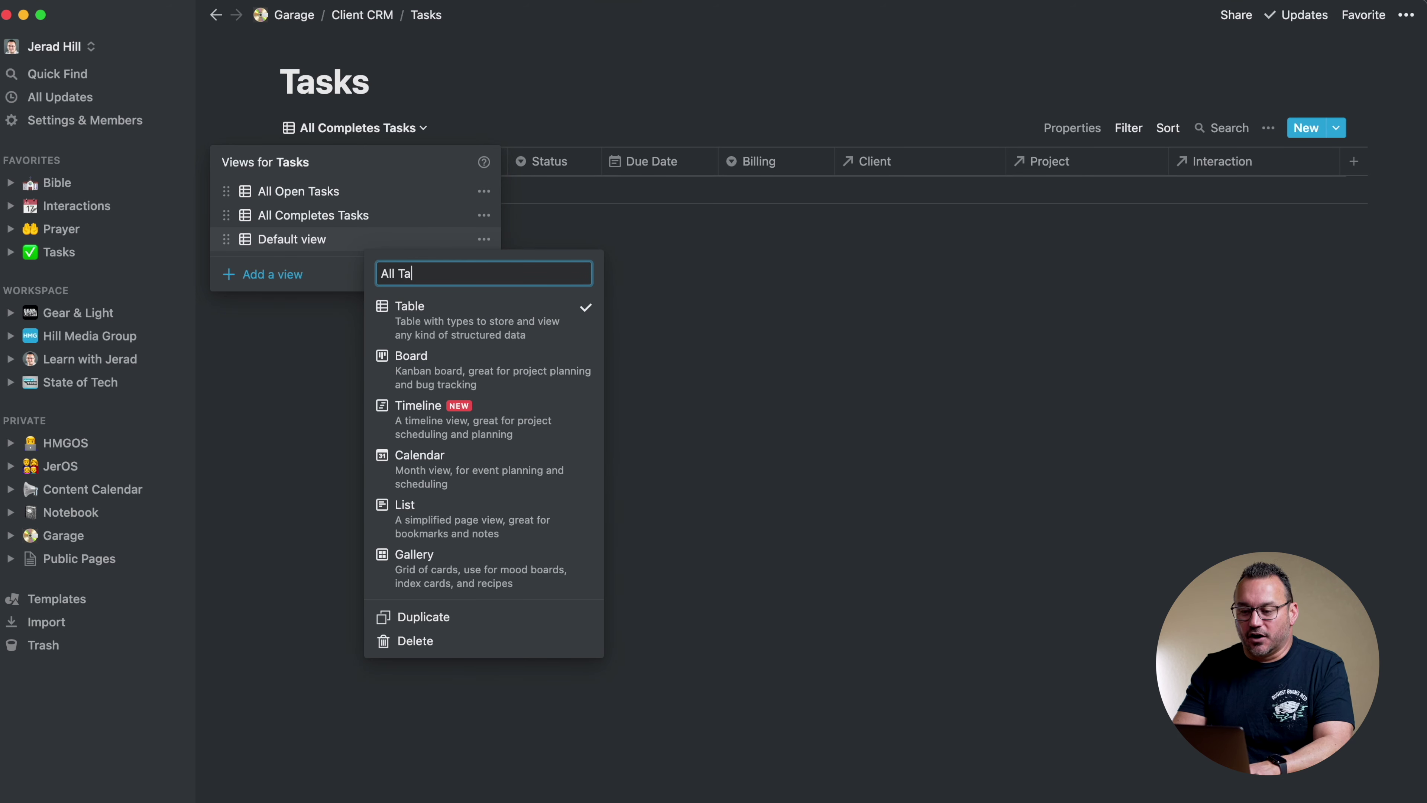
key(Return)
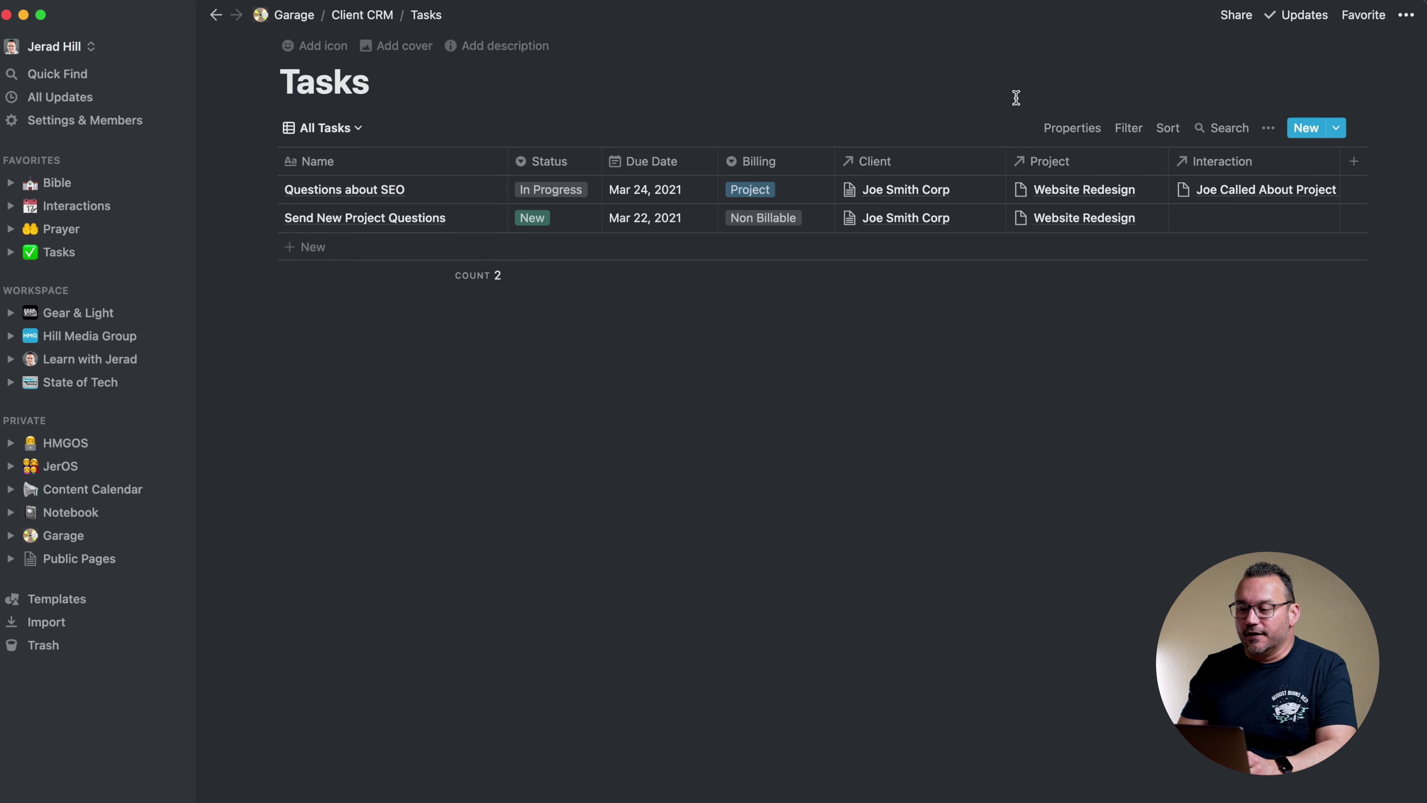
Sort the All Tasks view by Due Date, descending
click(1168, 128)
click(1048, 283)
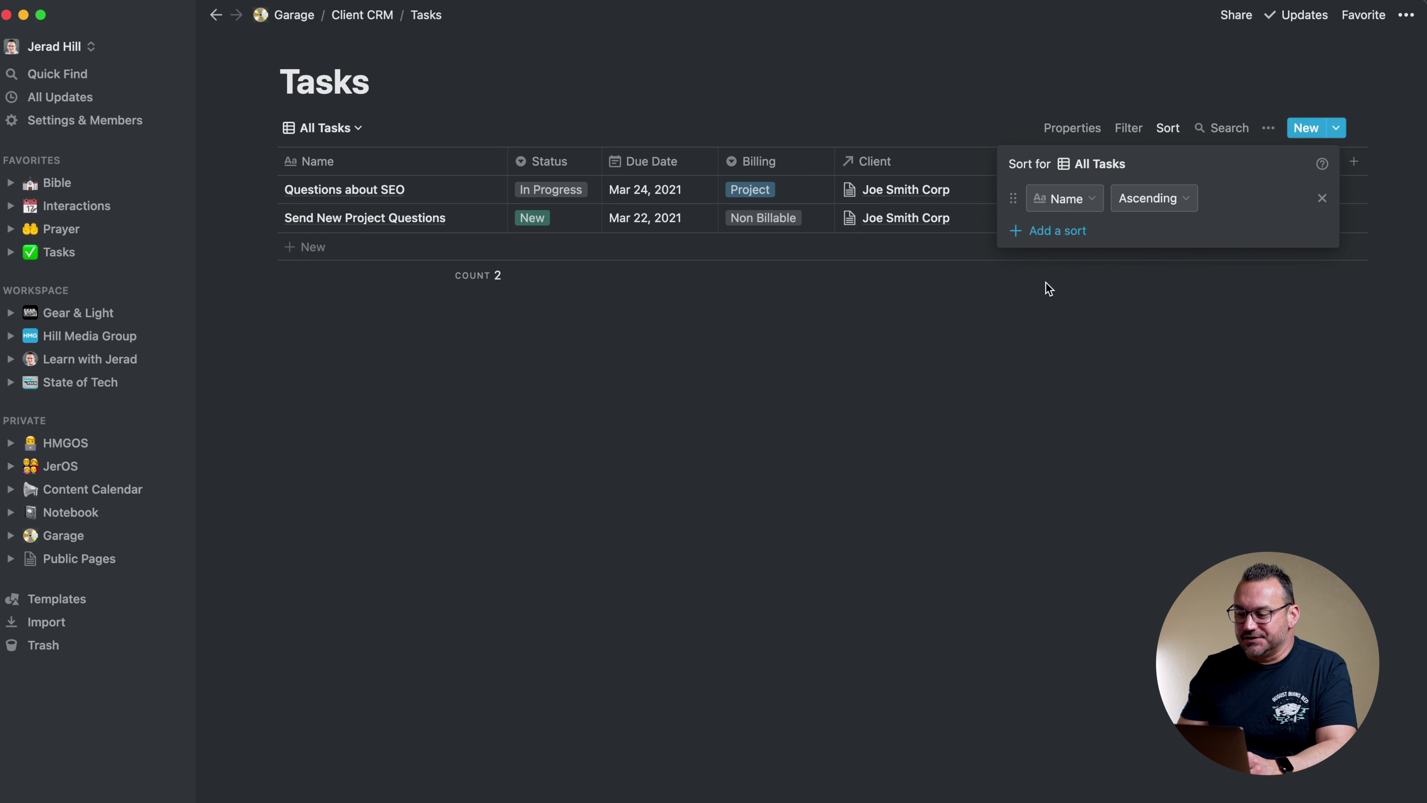
click(1080, 200)
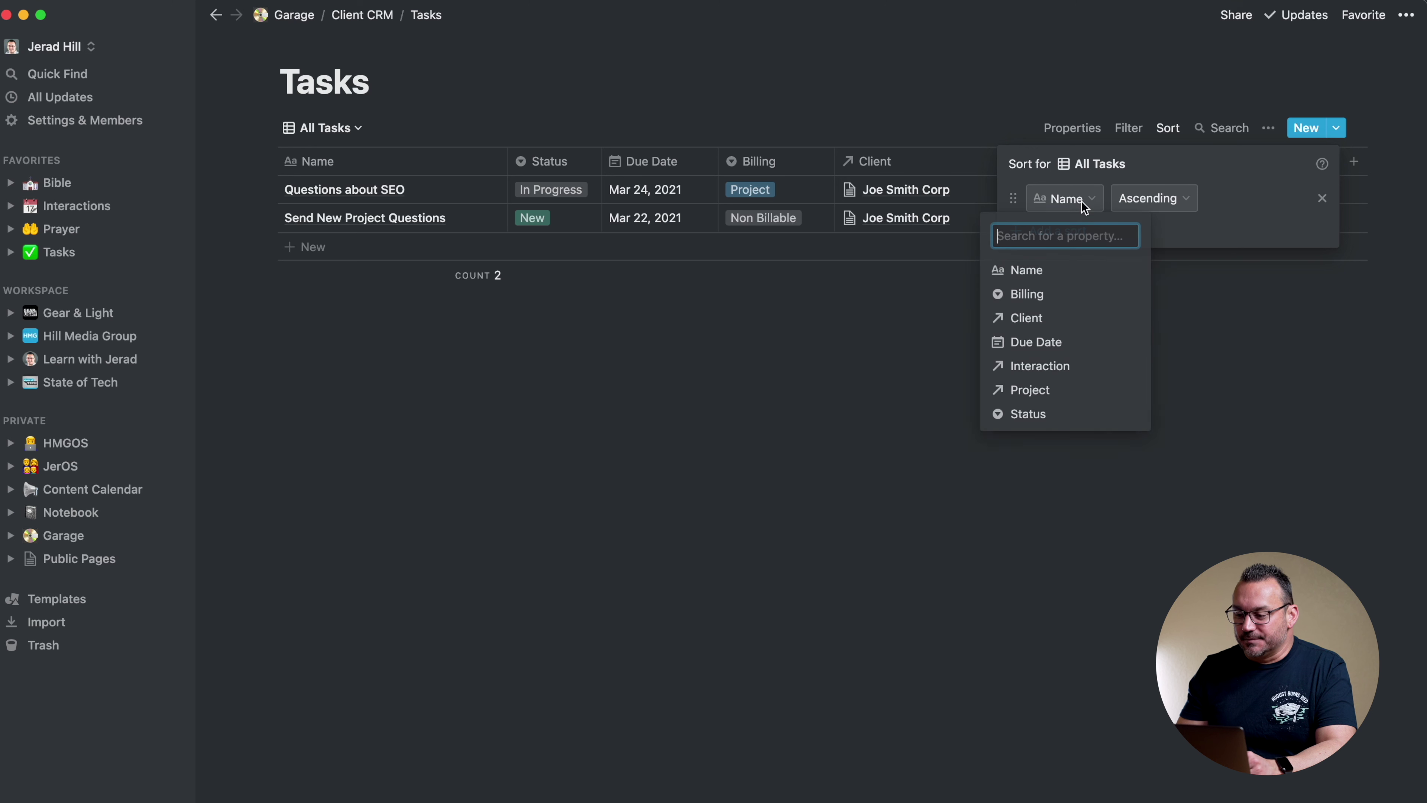
click(1043, 345)
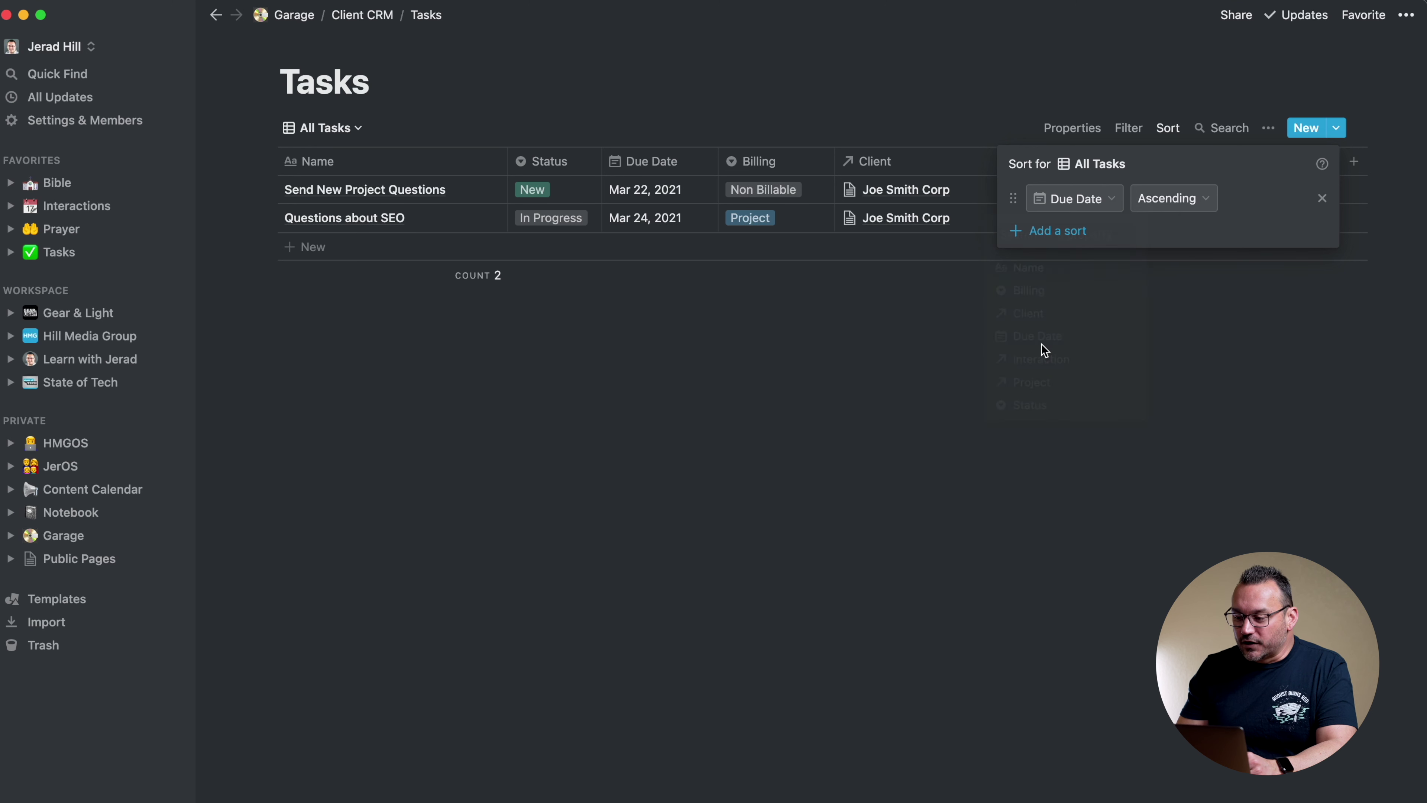
click(1187, 211)
click(1166, 249)
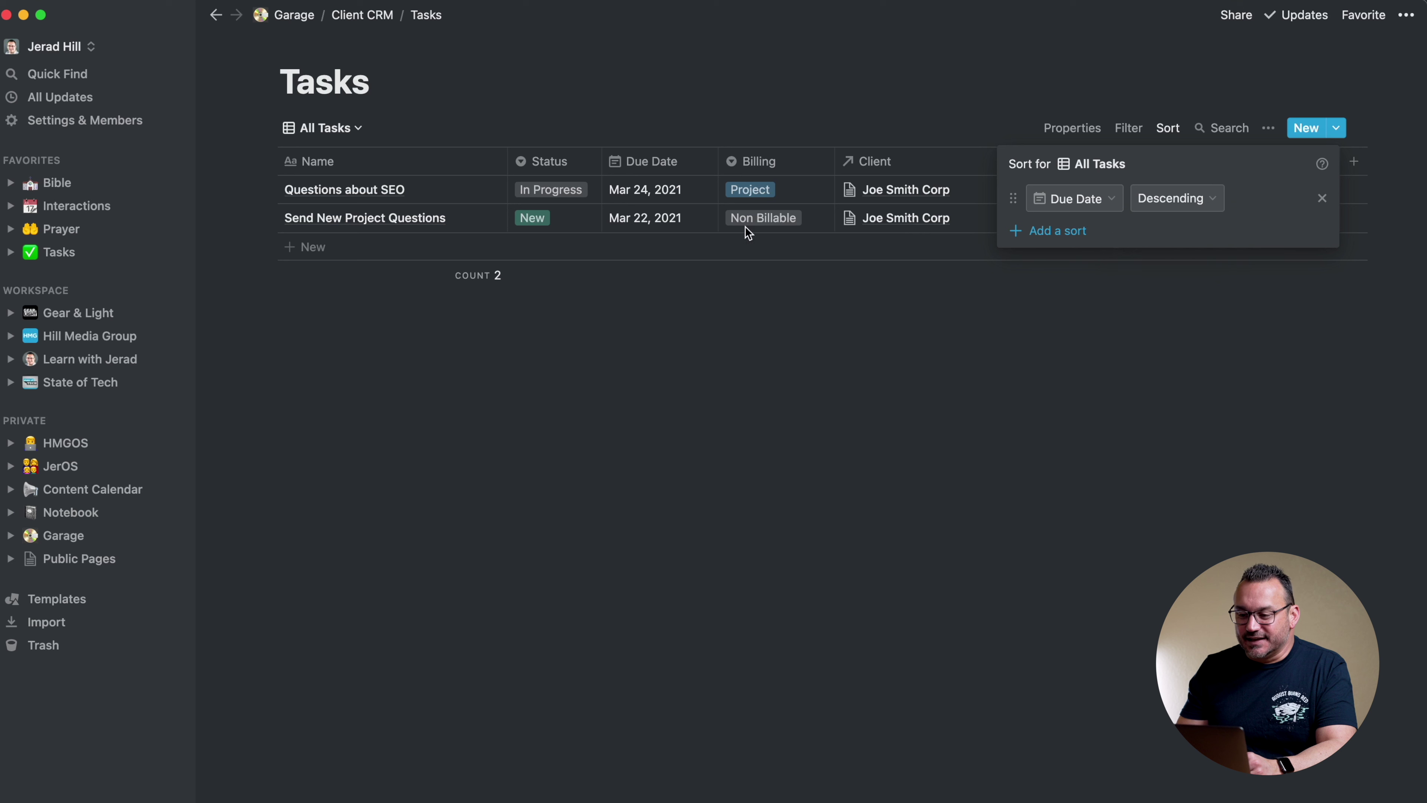
Switch back to the All Open Tasks view
click(346, 129)
click(344, 129)
click(303, 191)
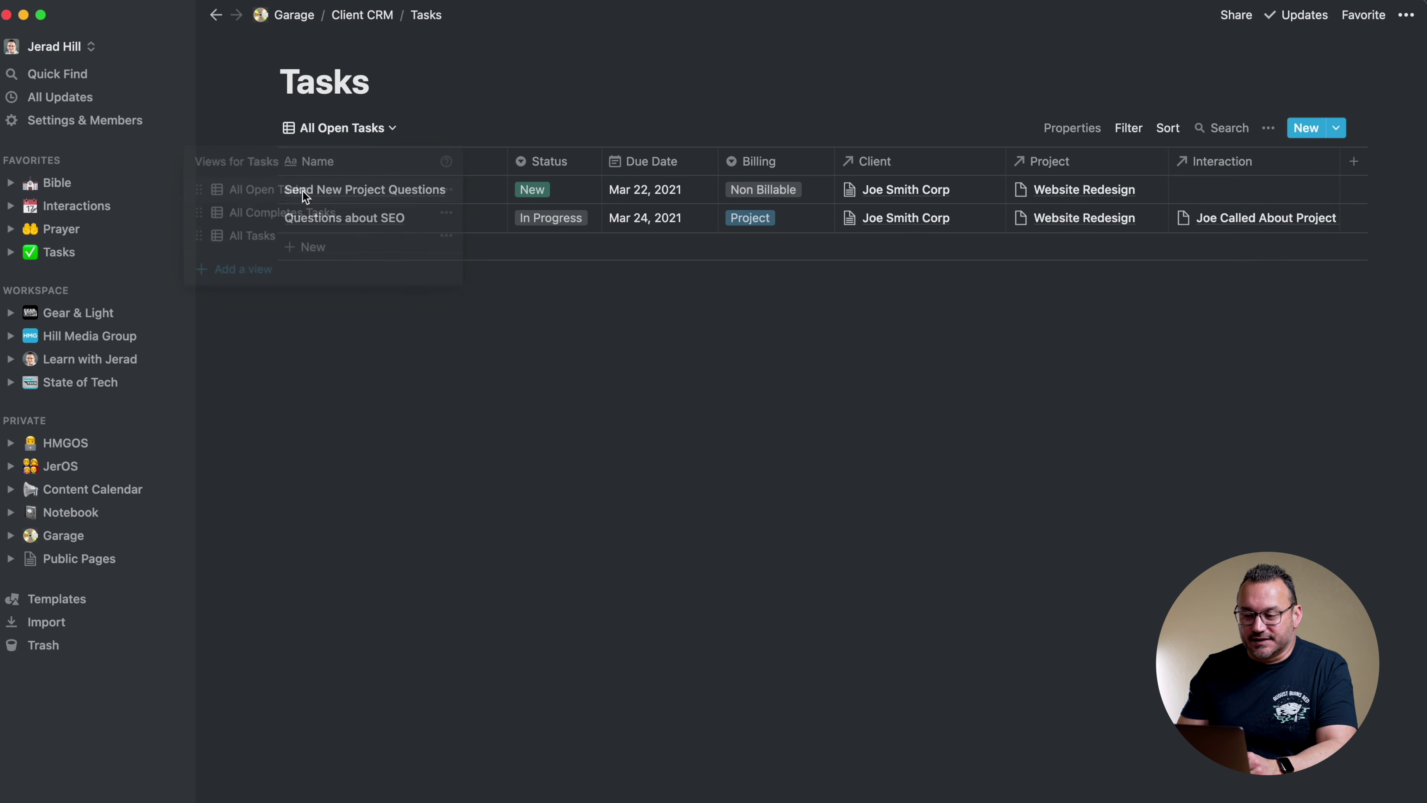
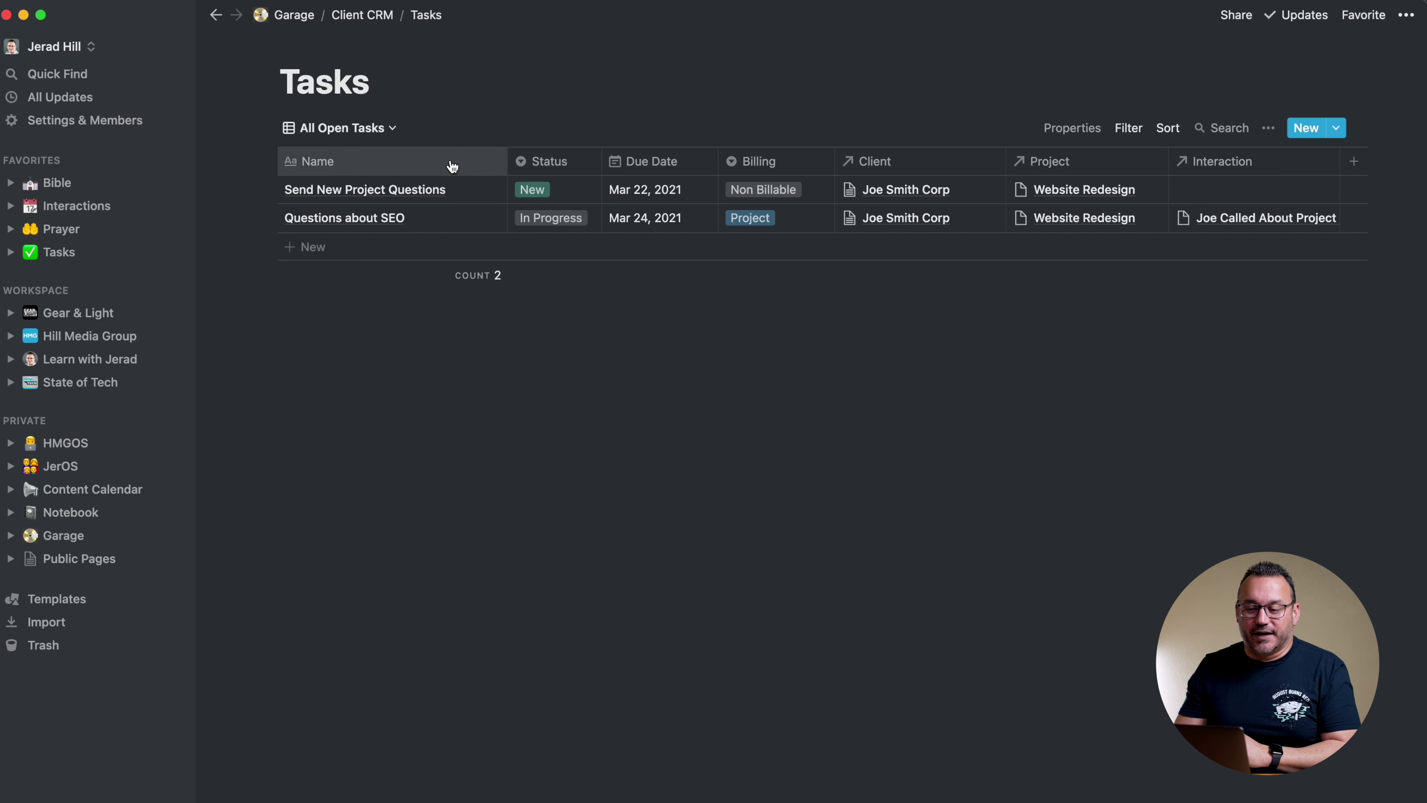
Switch the Tasks database to the All Tasks view, then back to All Open Tasks
click(360, 128)
click(342, 245)
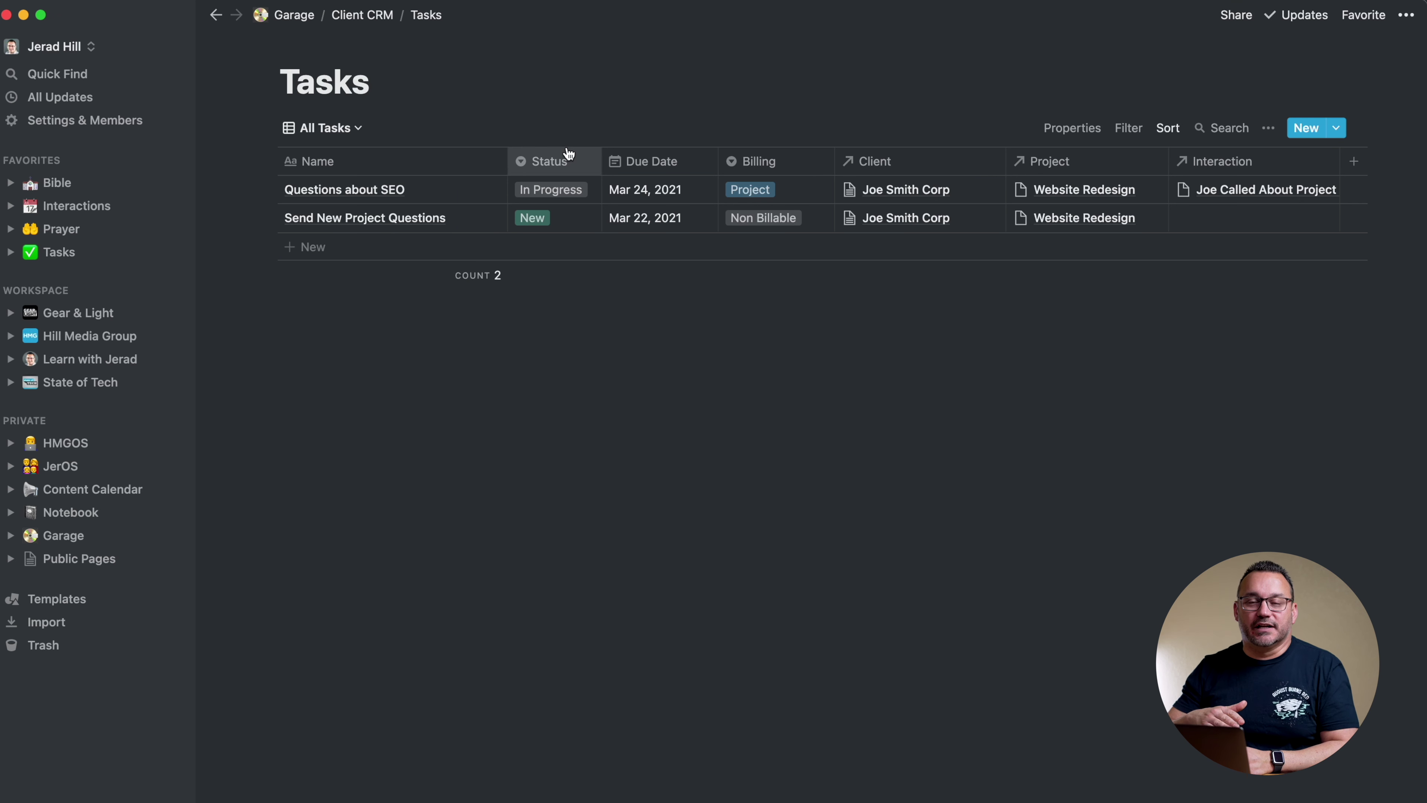
click(348, 128)
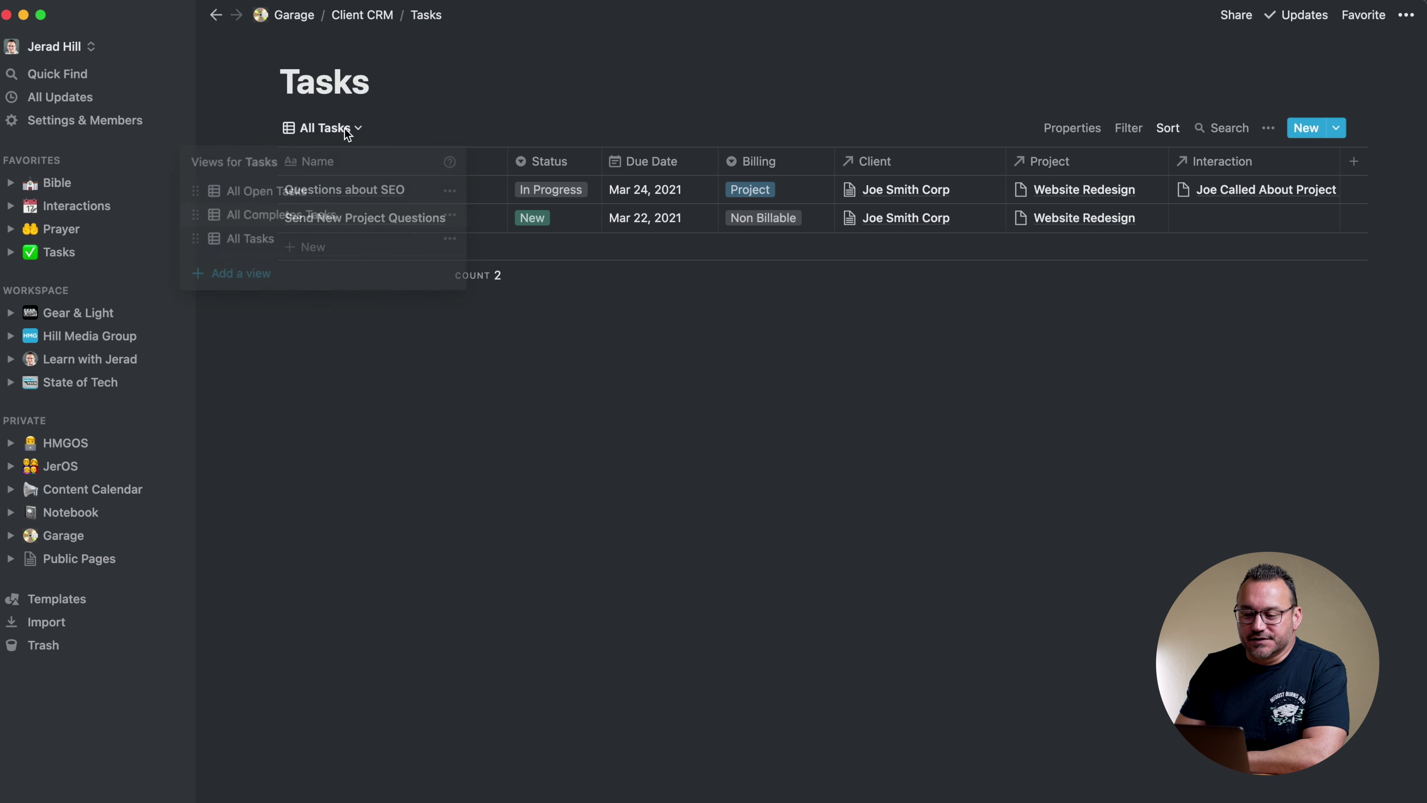
click(294, 194)
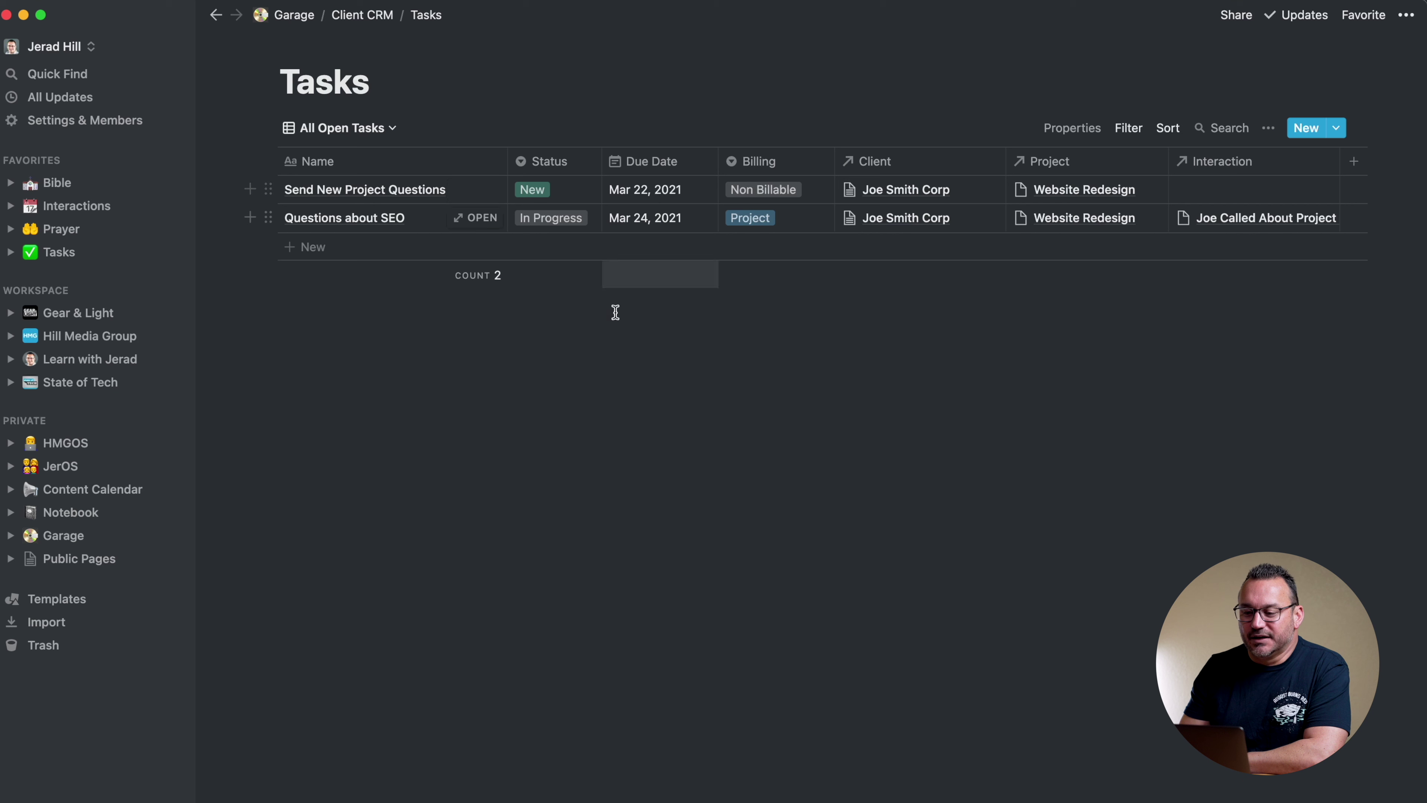
Leave the views unchanged and return to the Client CRM page via its breadcrumb
click(393, 129)
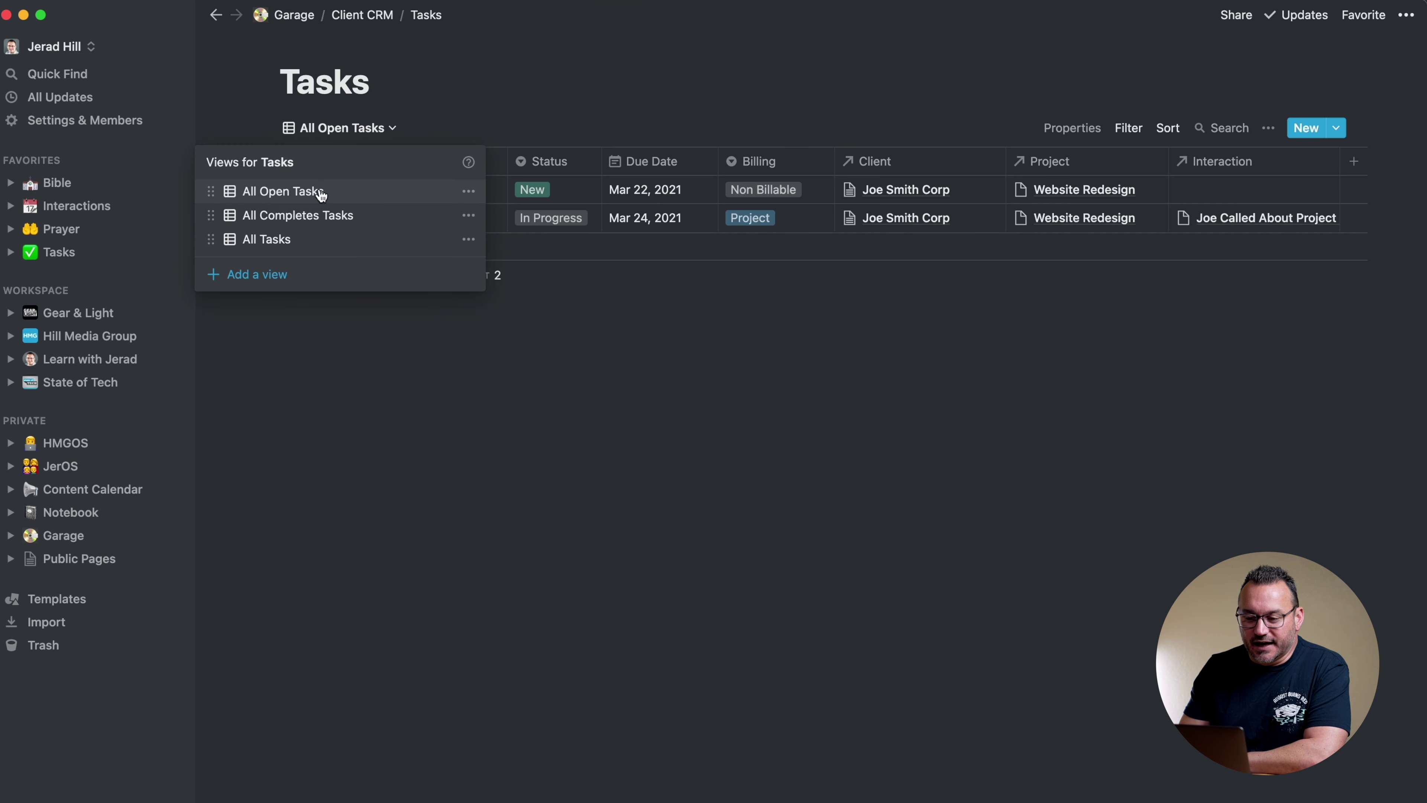
click(551, 48)
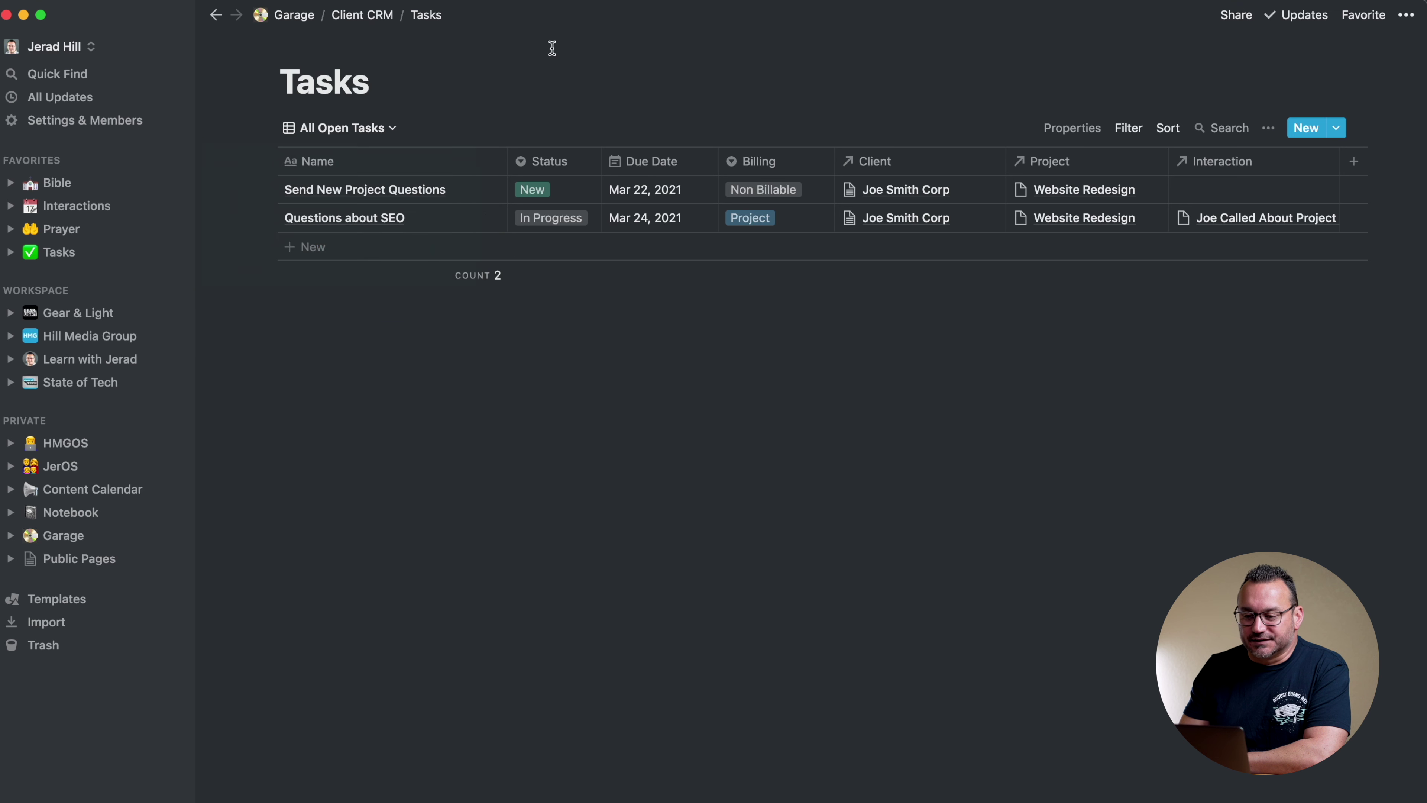
click(374, 11)
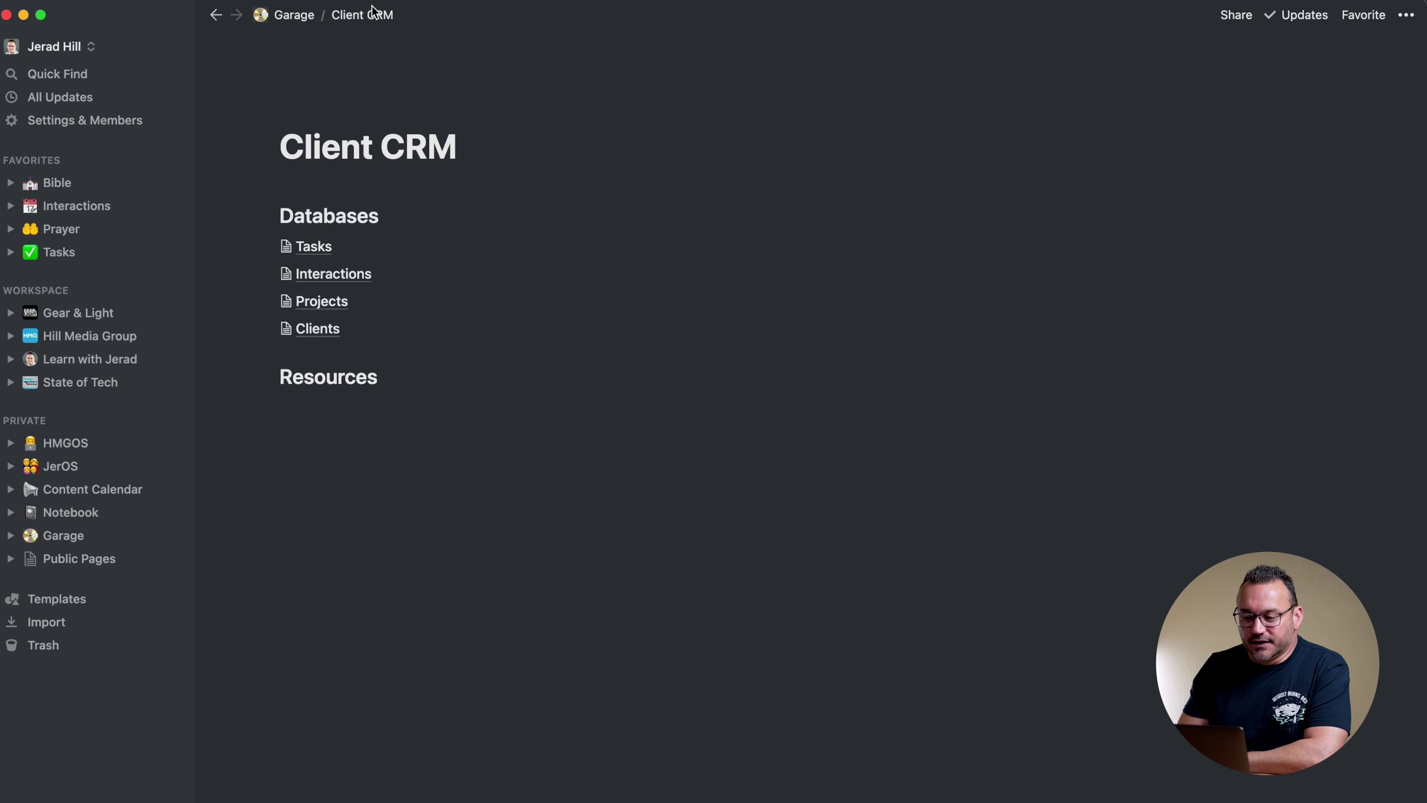
Add a list view named 'Open Tasks' to the linked Tasks database
scroll(703, 214, down, 2)
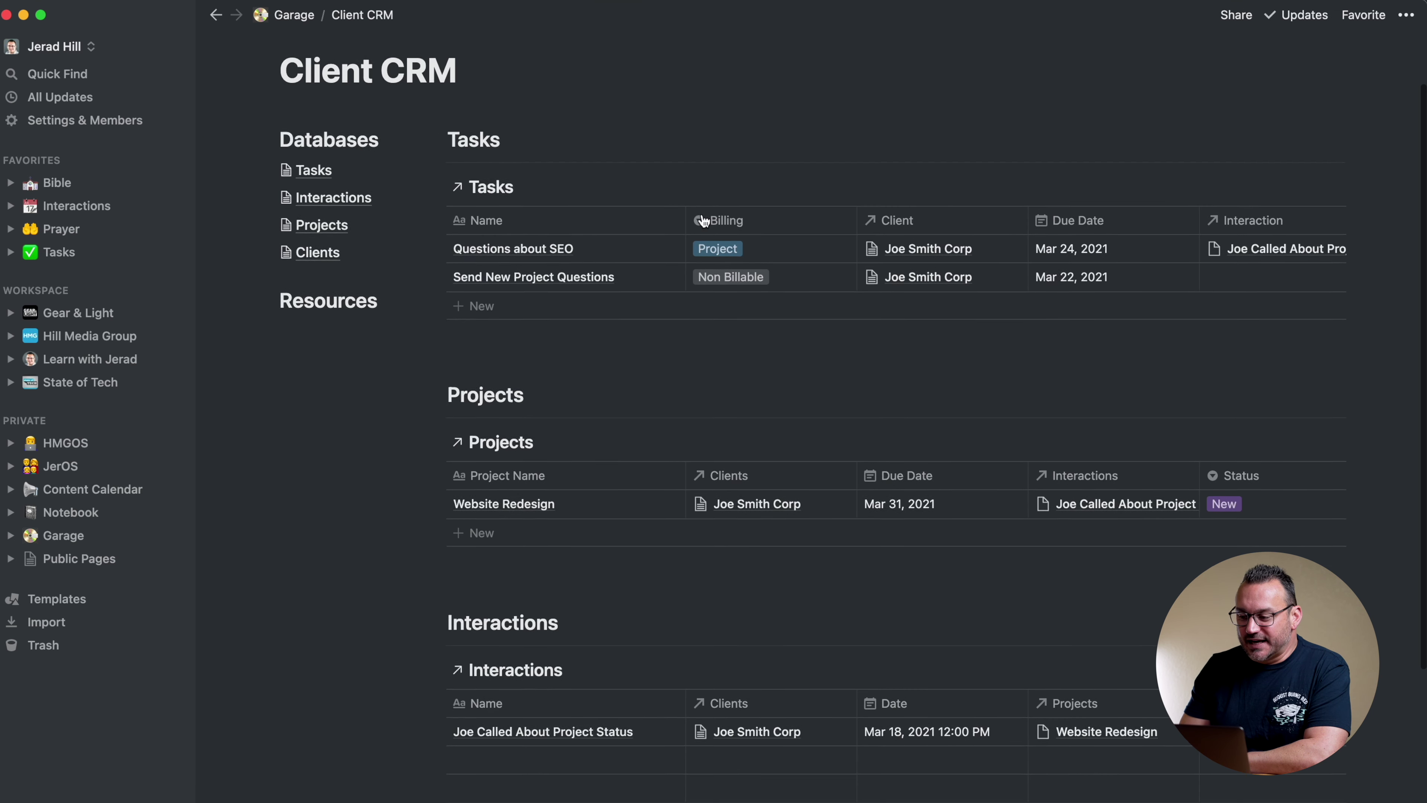
scroll(702, 219, up, 1)
scroll(787, 449, down, 3)
scroll(812, 512, up, 3)
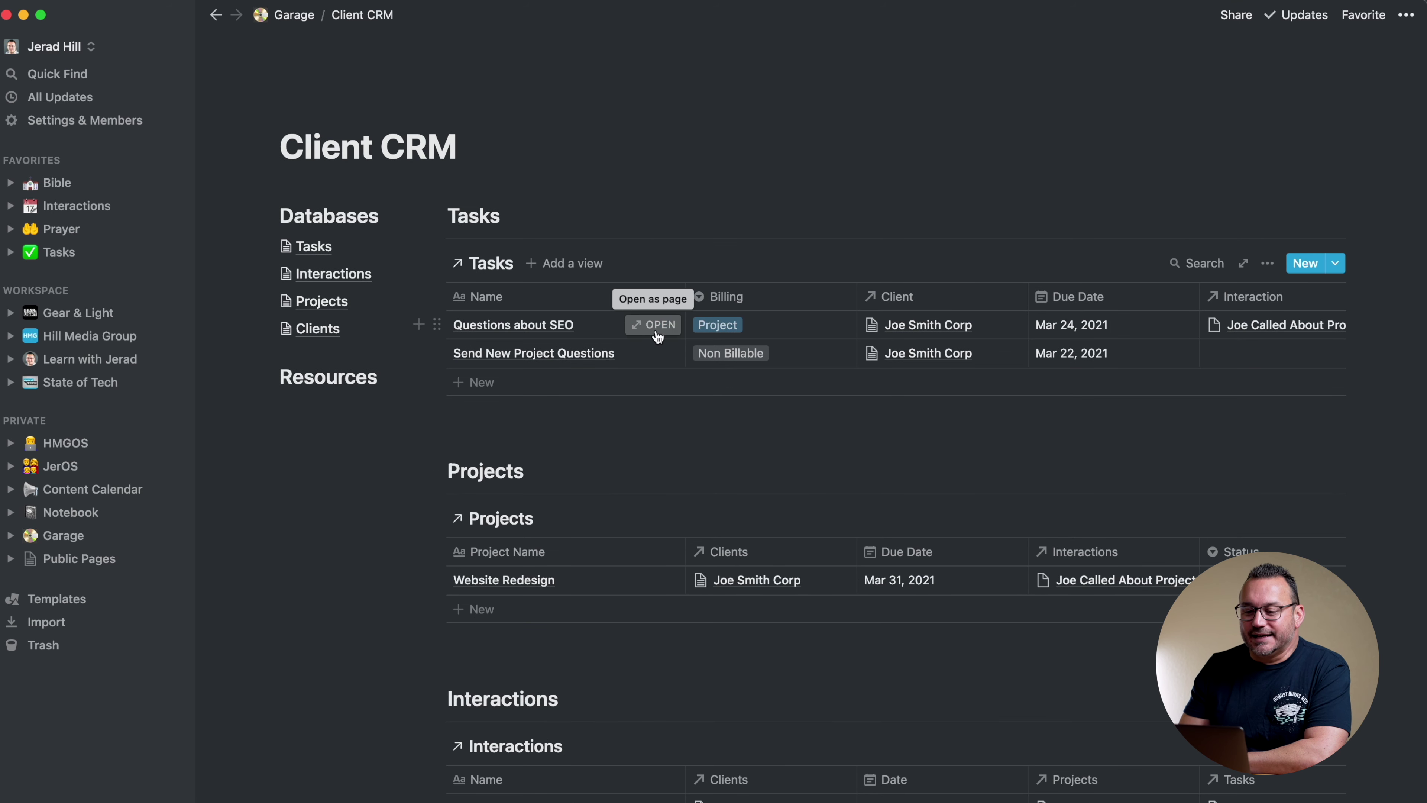
scroll(656, 329, right, 4)
scroll(655, 328, right, 2)
scroll(655, 329, left, 6)
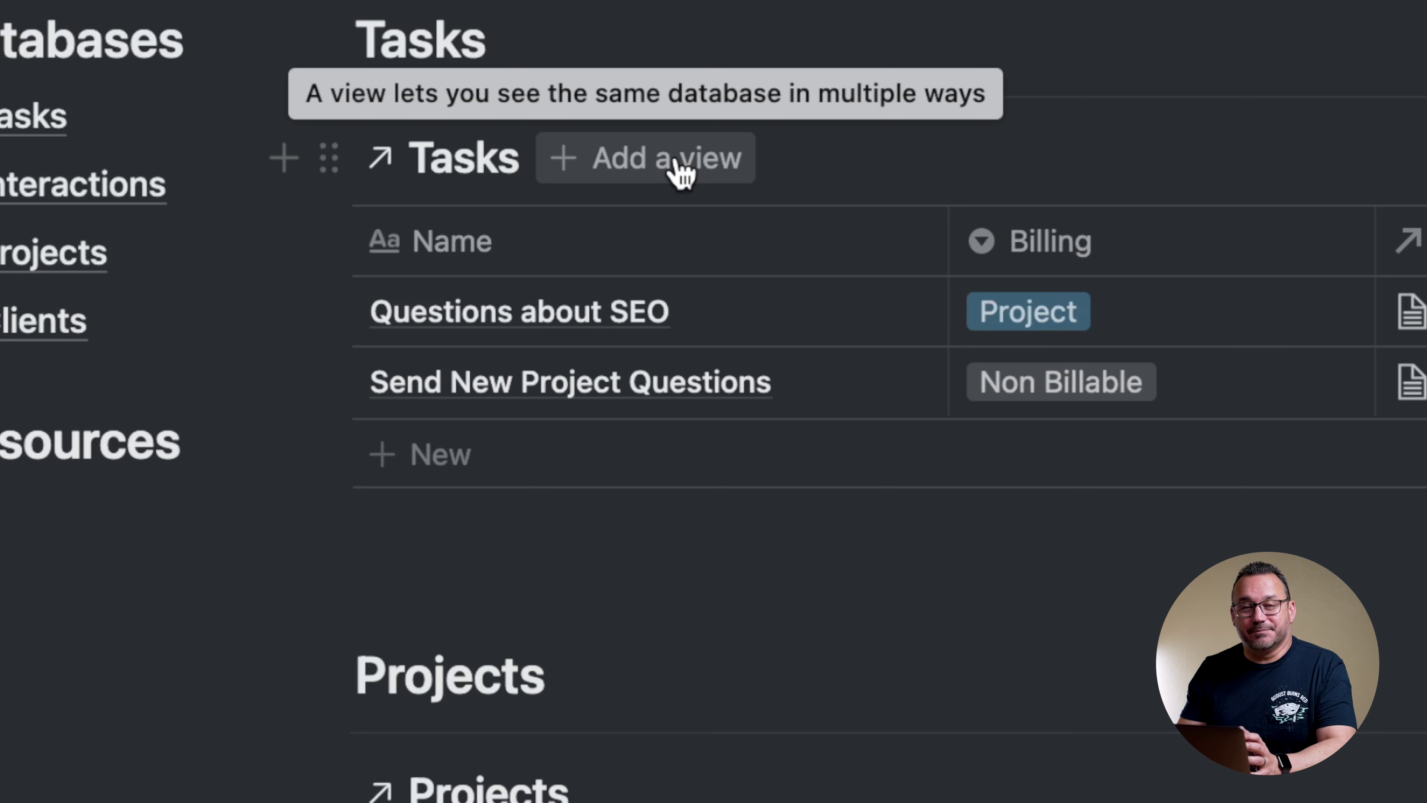
click(634, 163)
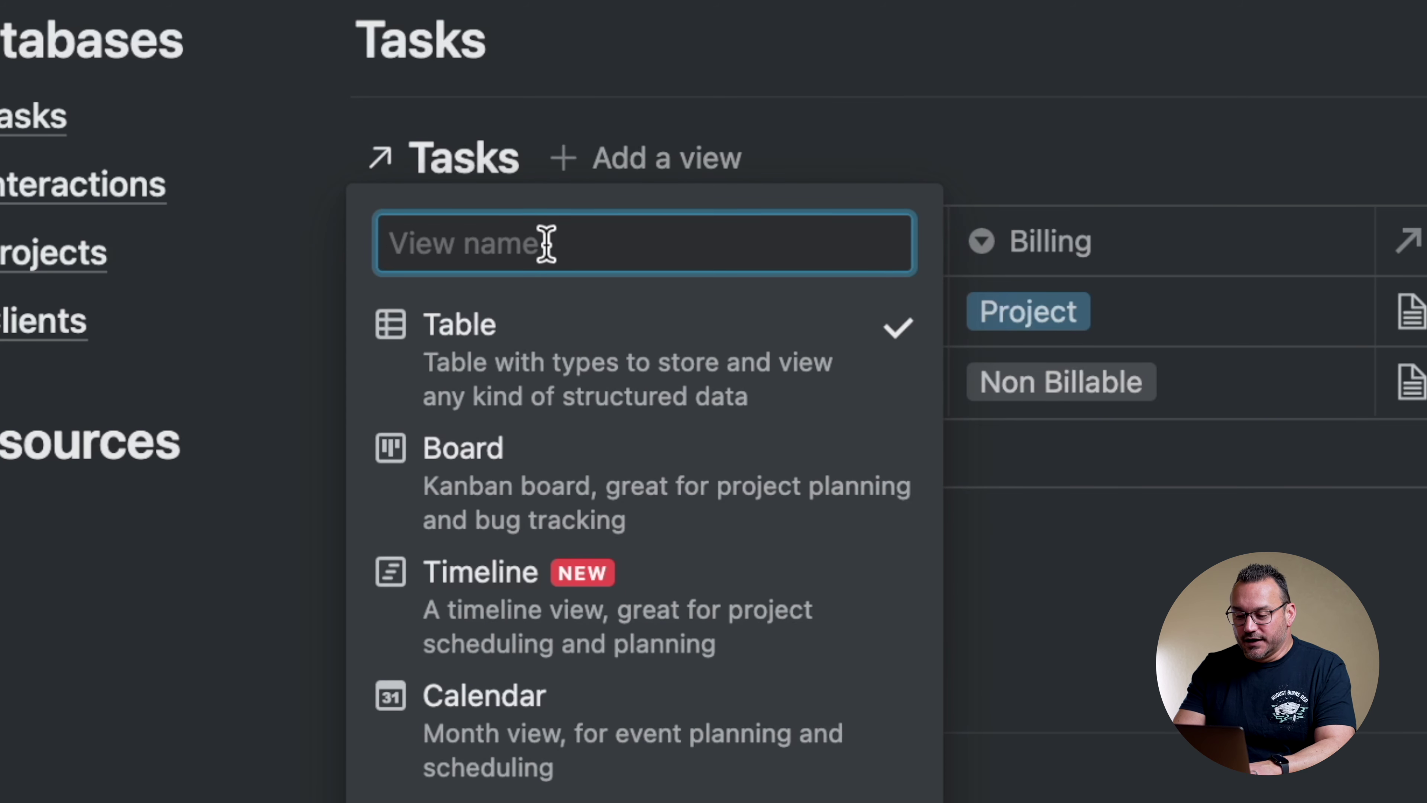
text(Open Tasks)
click(502, 802)
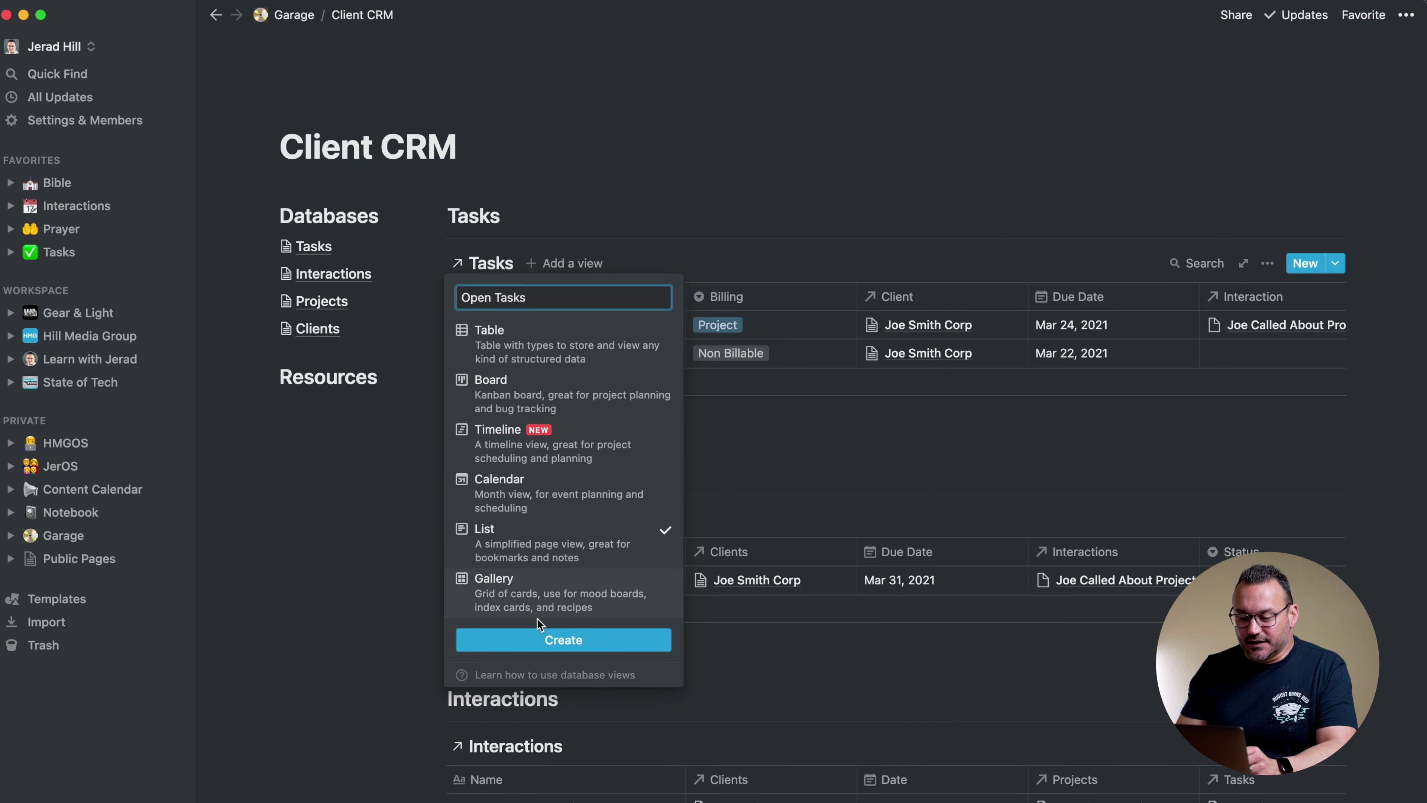
click(533, 640)
Move the Open Tasks view above Table view in the Tasks views list
click(613, 264)
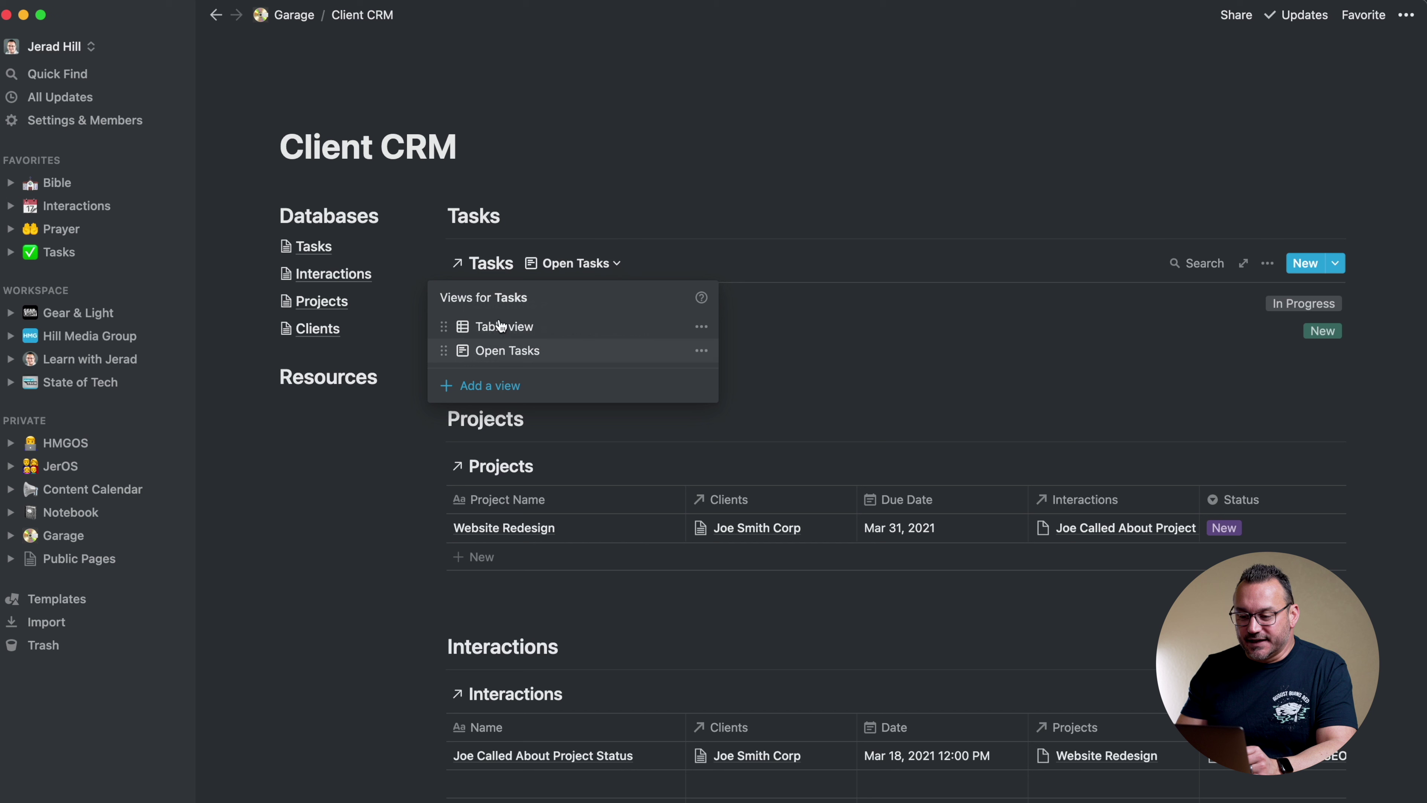
drag(444, 351, 443, 325)
click(652, 168)
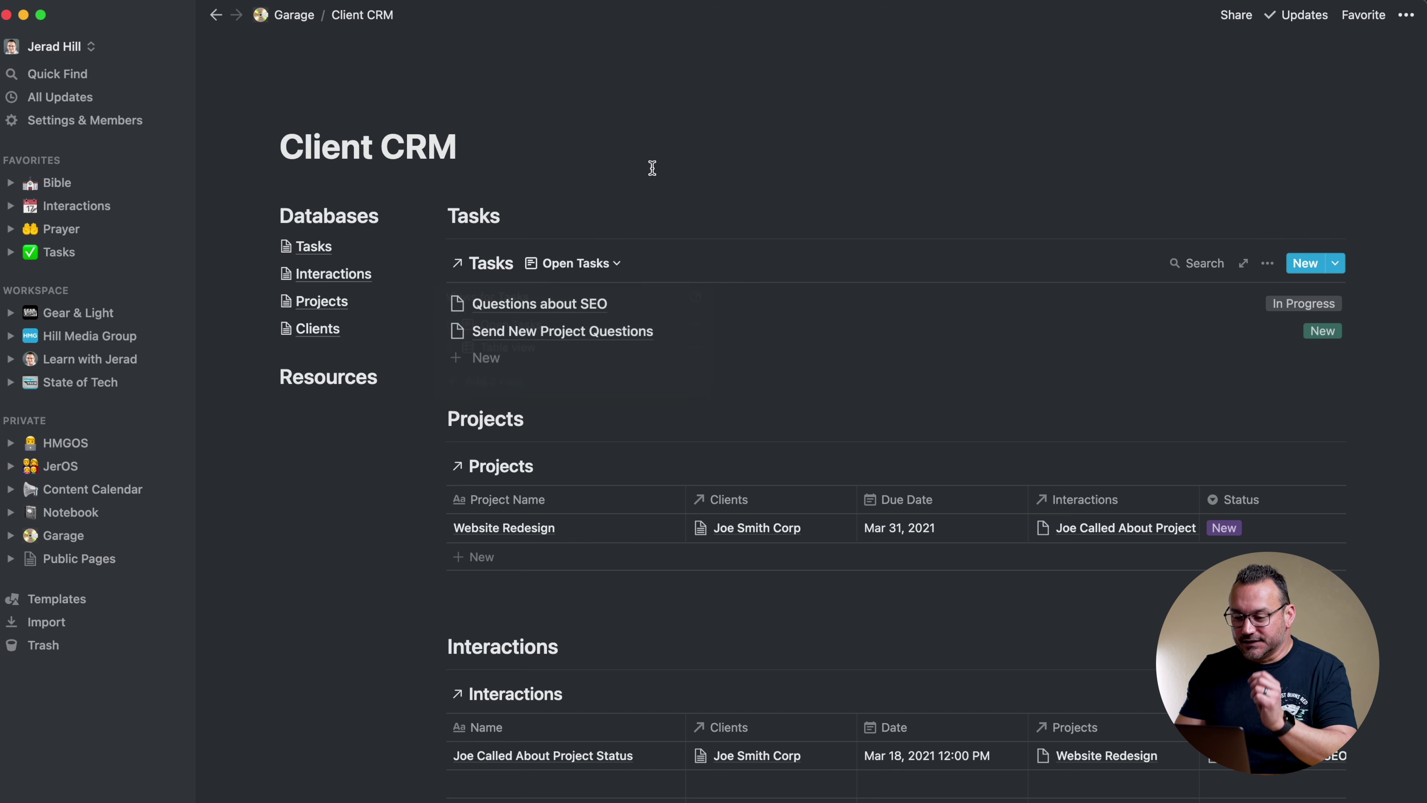
Add a Due Date ascending sort to the Open Tasks view
click(1267, 263)
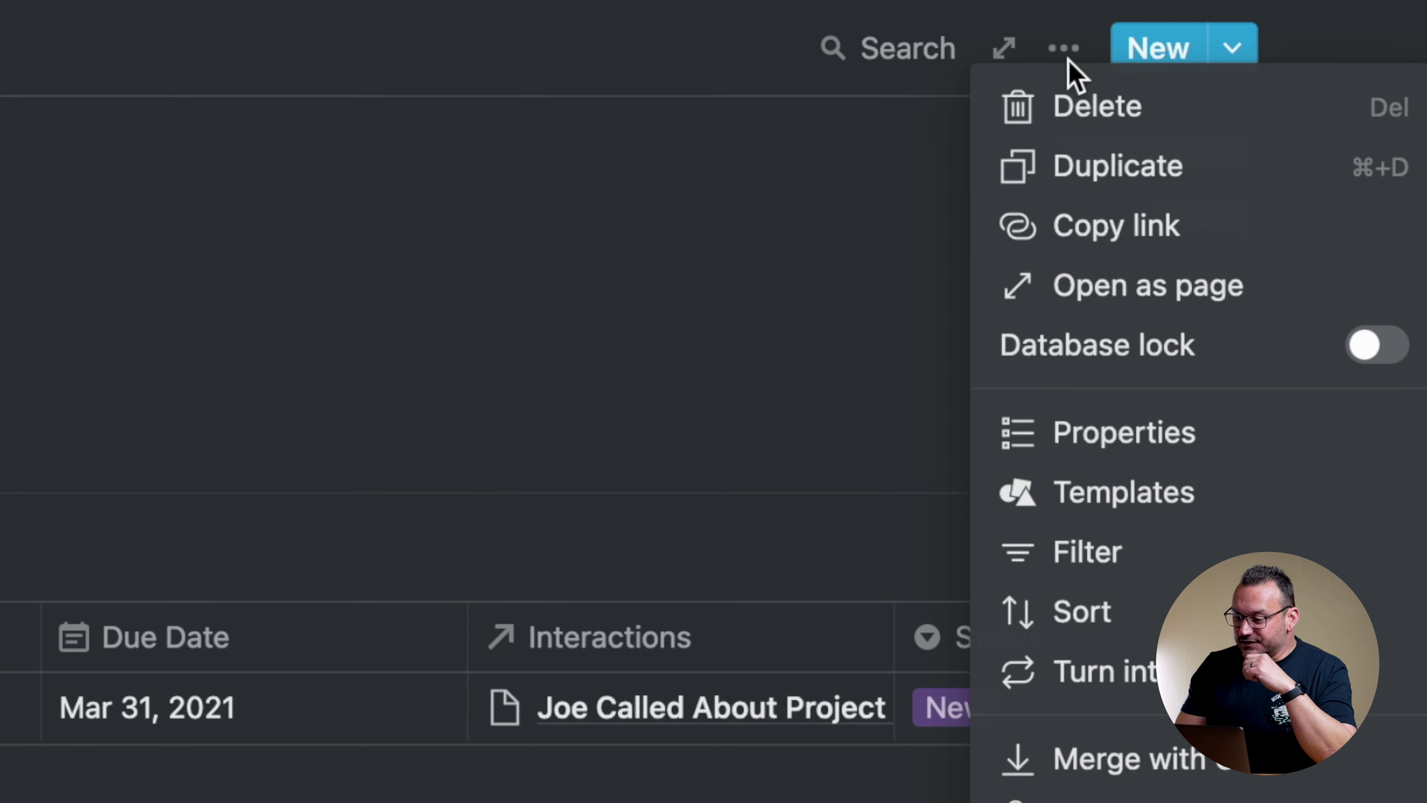
click(1074, 610)
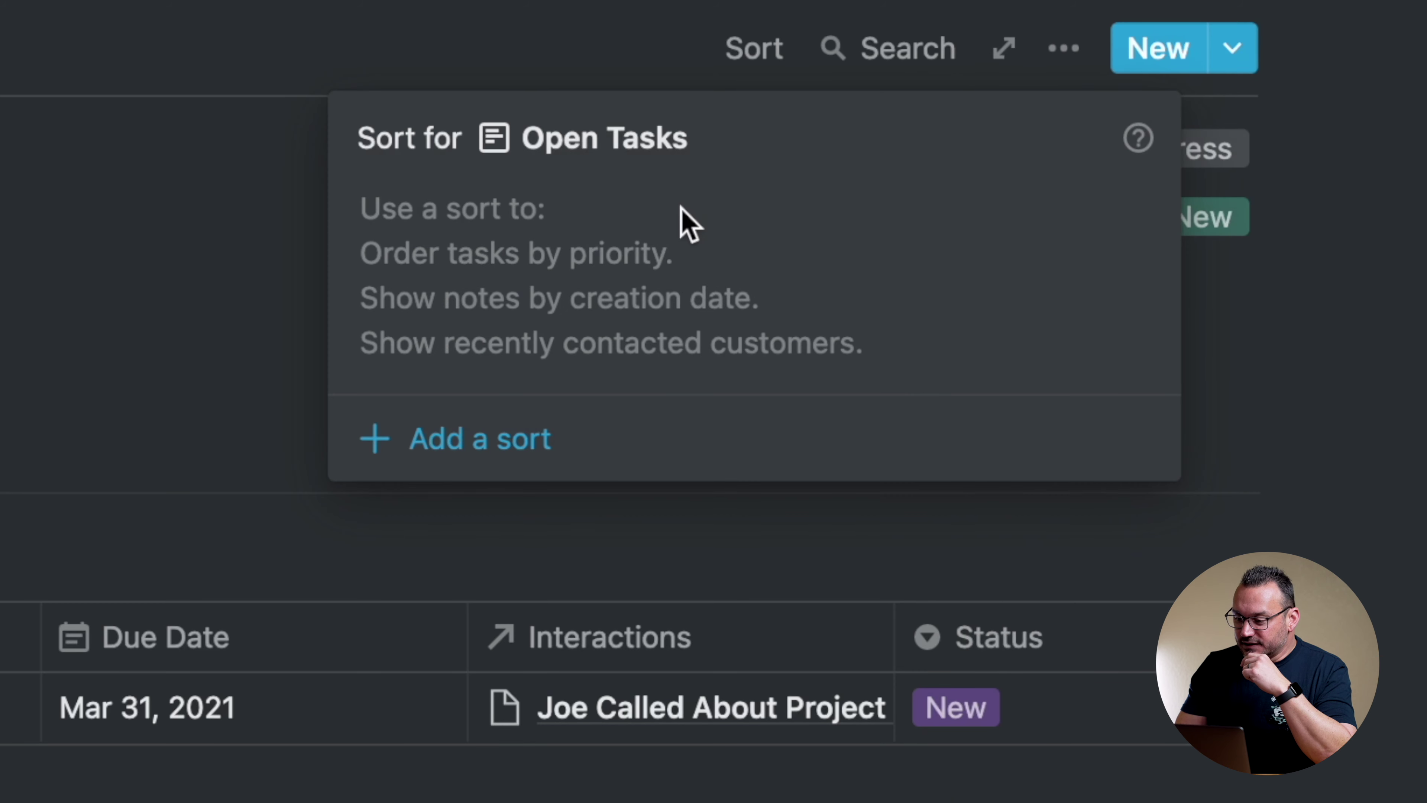
click(436, 443)
click(494, 227)
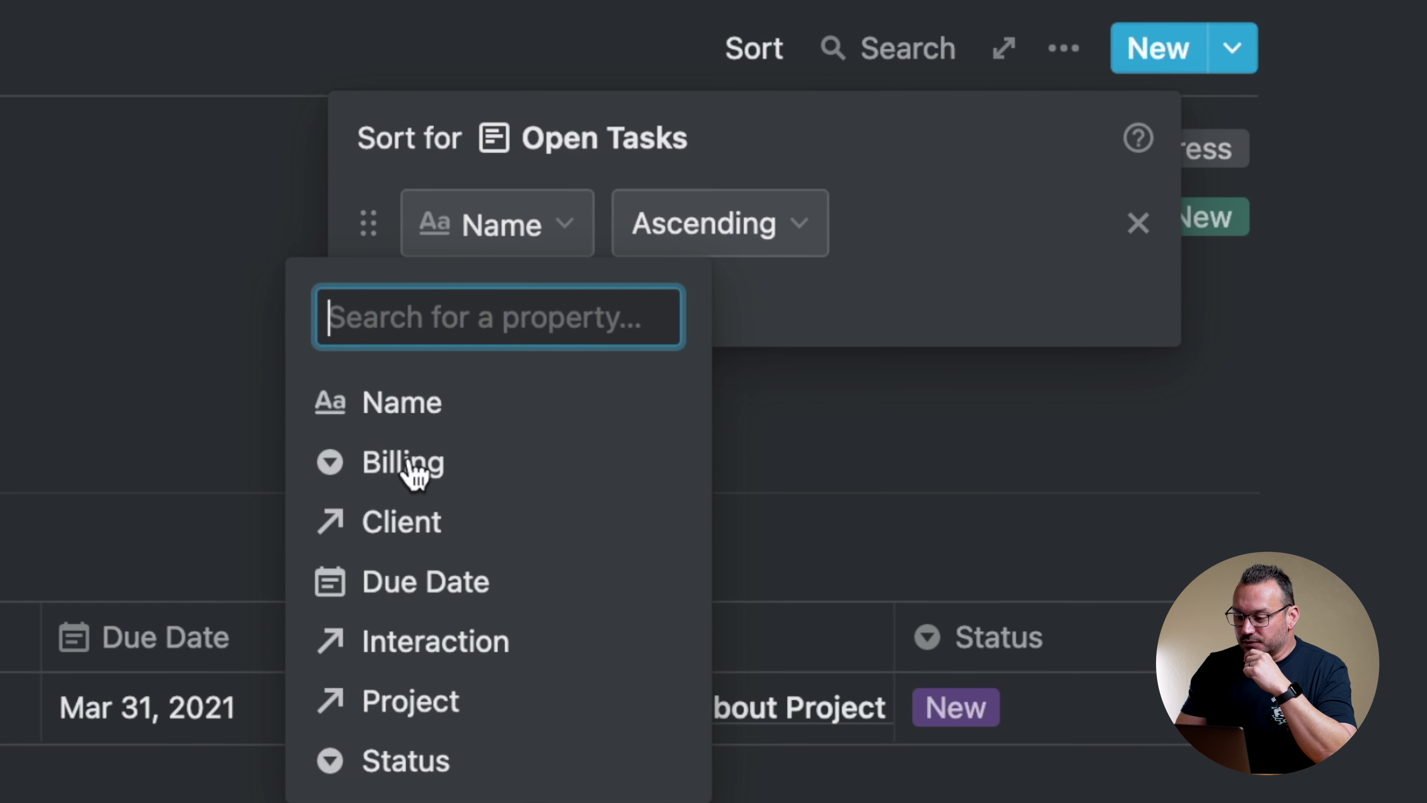
click(390, 603)
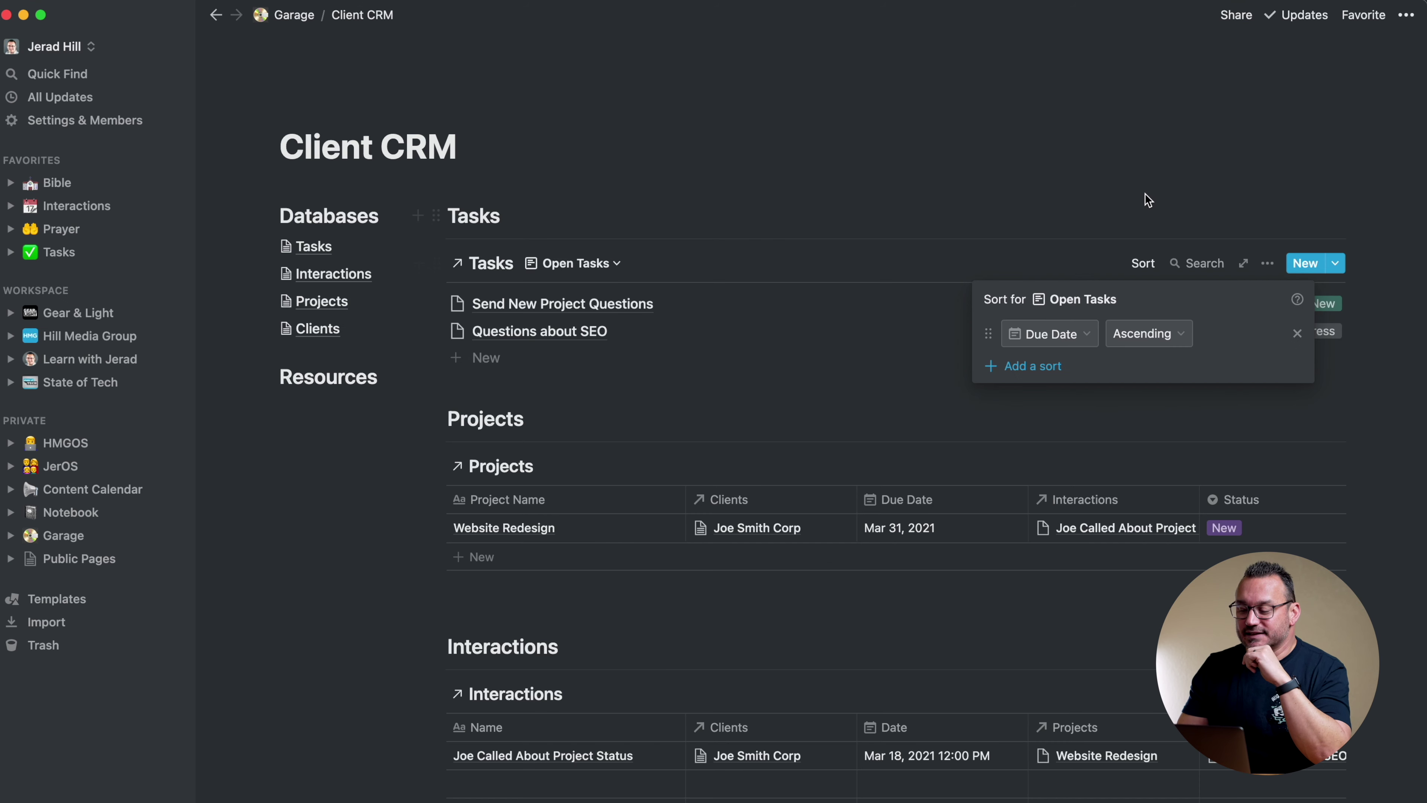
click(1145, 193)
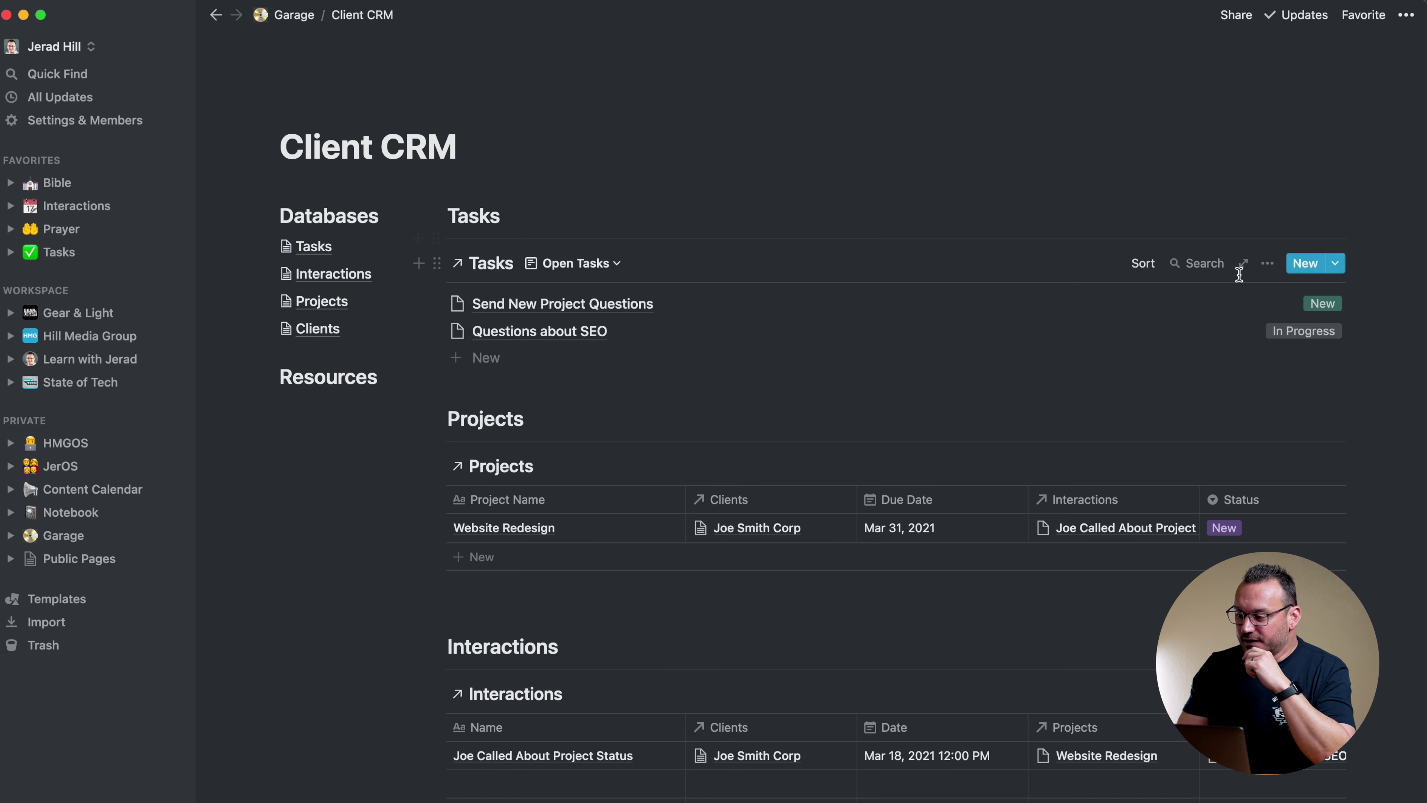
click(1267, 264)
Turn on the Client and Due Date properties in the Open Tasks list
click(1276, 416)
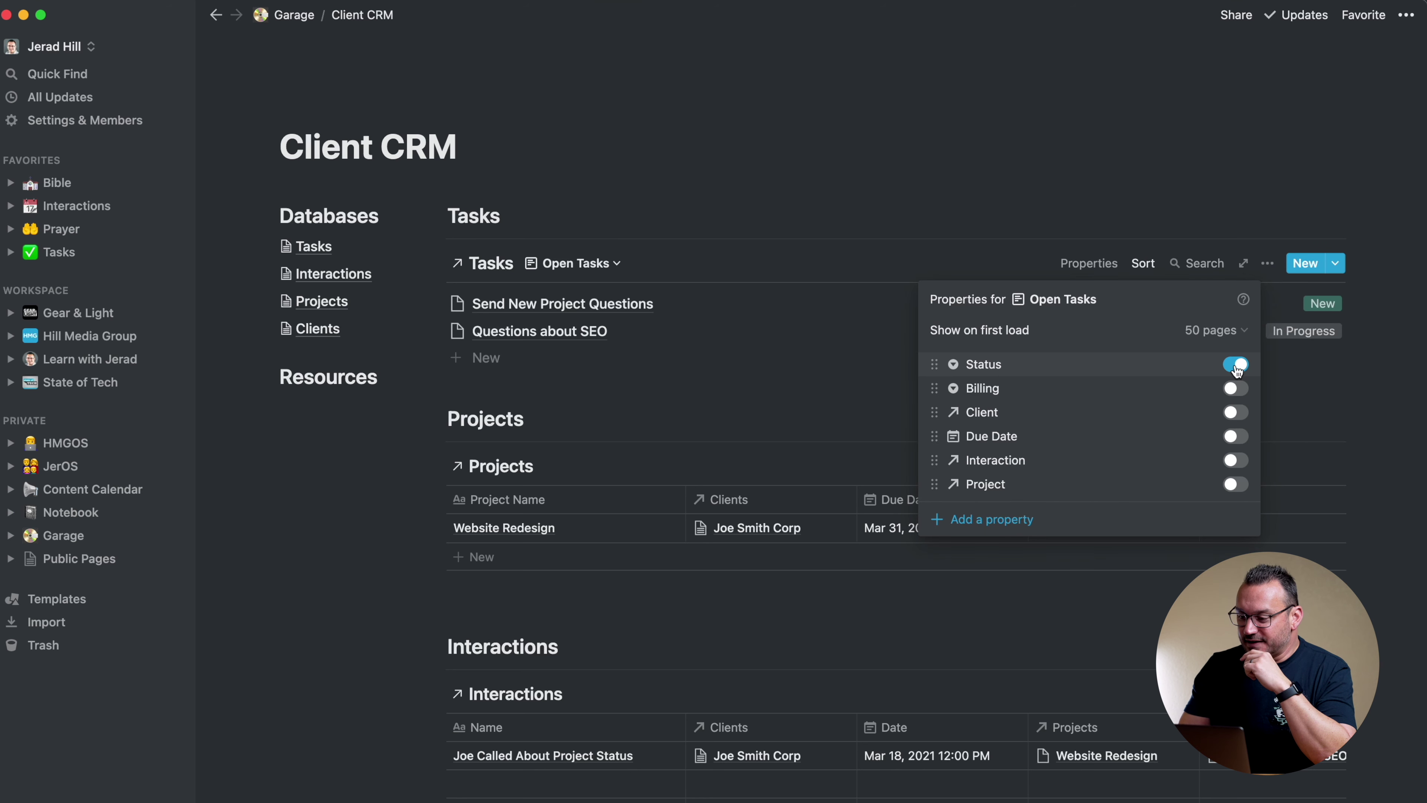
click(1236, 413)
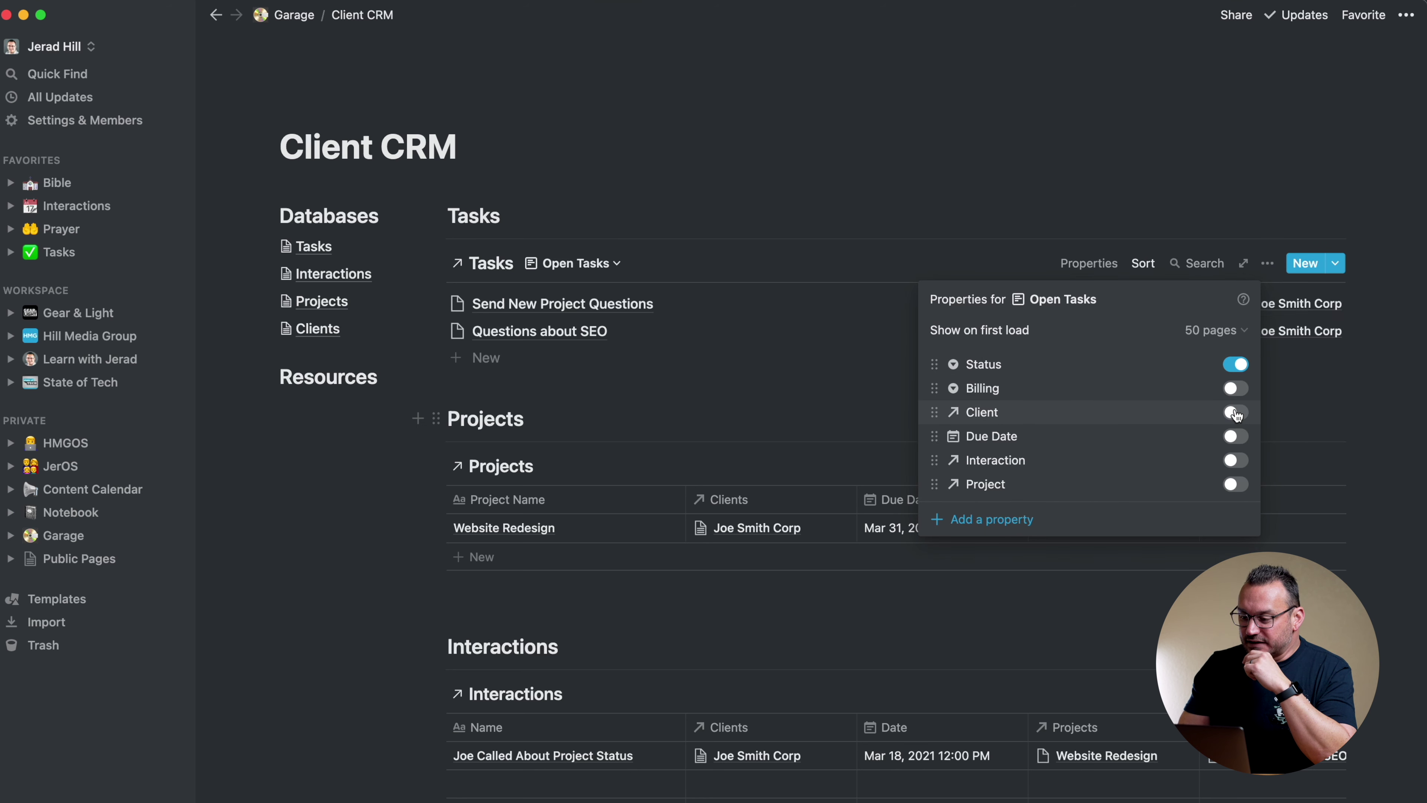
click(1235, 437)
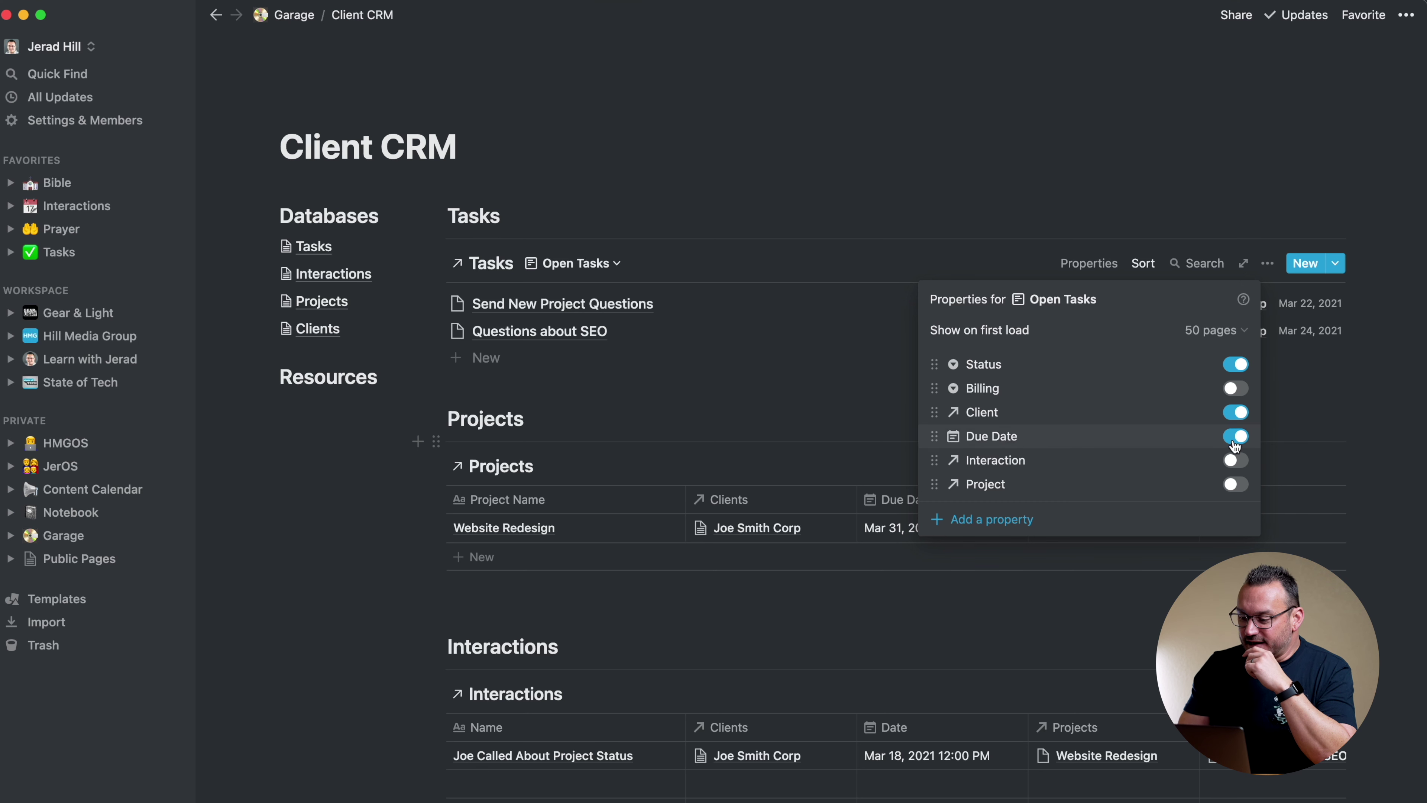
click(1221, 191)
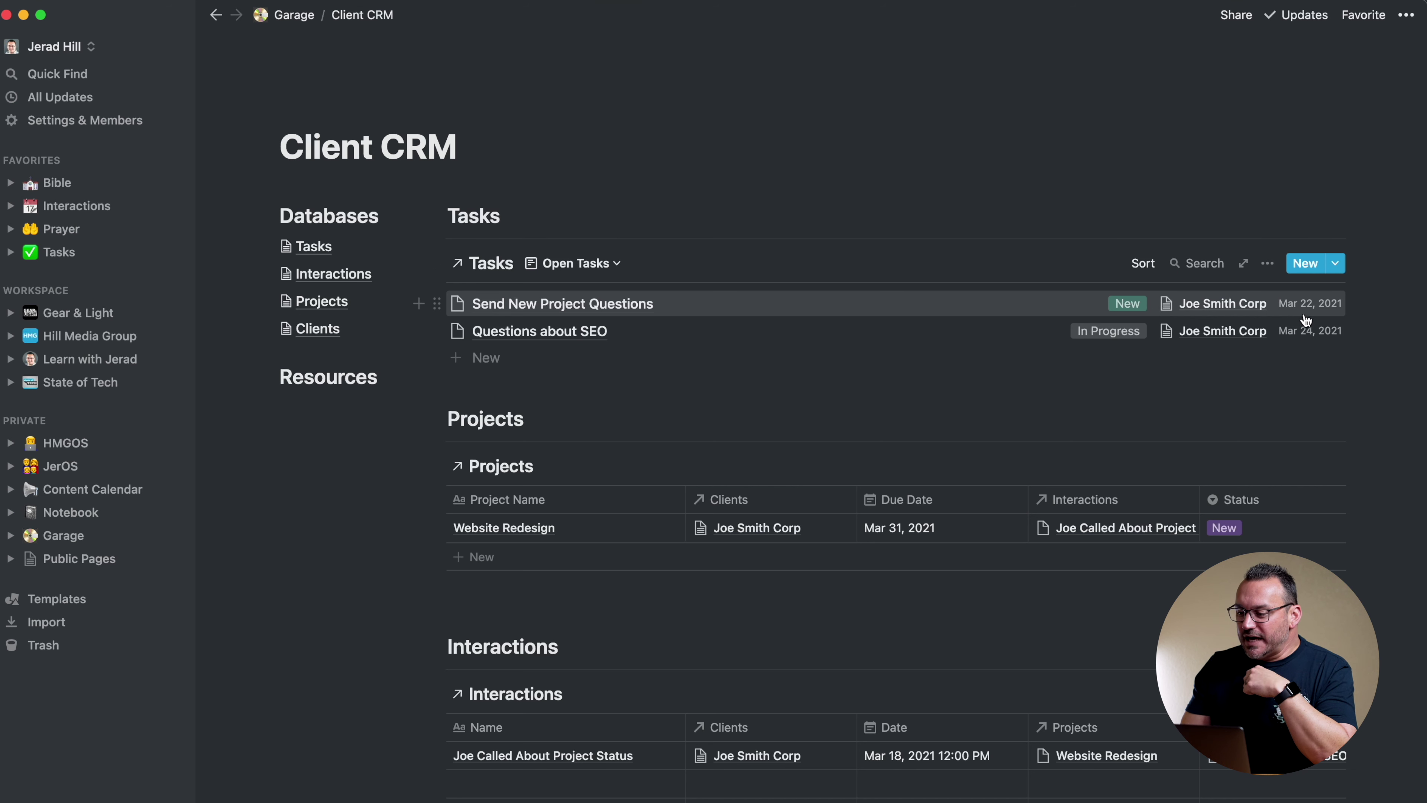
Reorder the Open Tasks properties so Status sits below Client
click(1267, 263)
click(1266, 413)
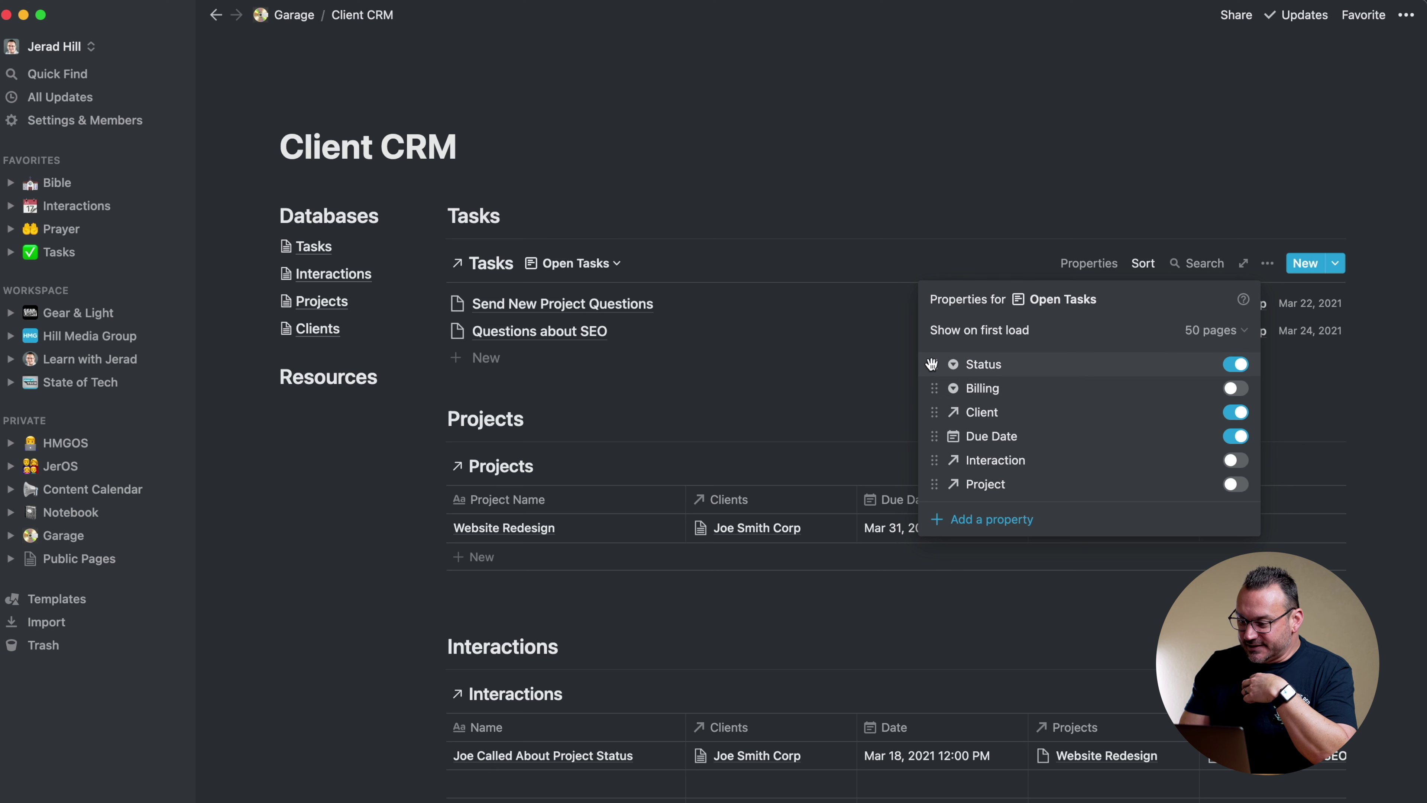
drag(932, 364, 935, 415)
click(1052, 190)
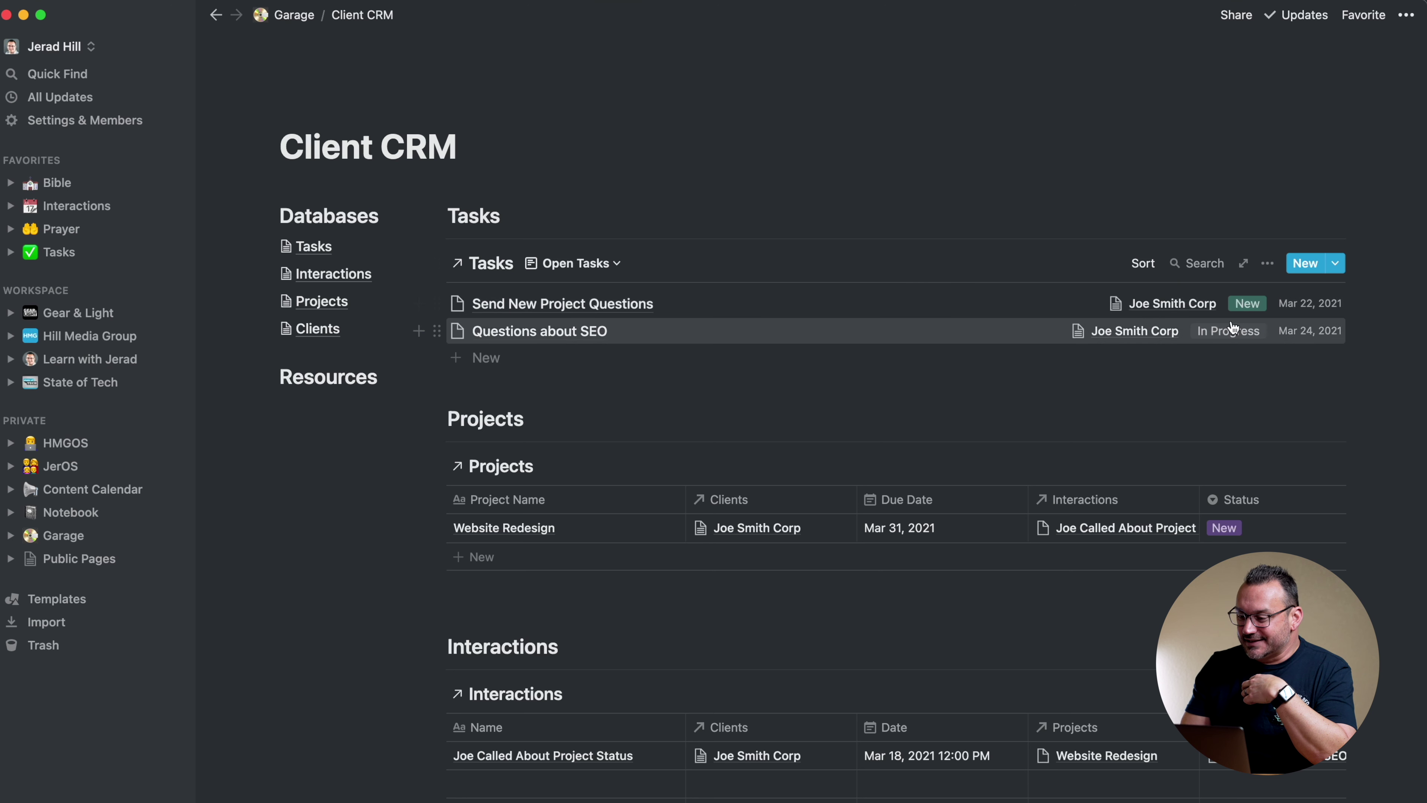
scroll(774, 383, down, 3)
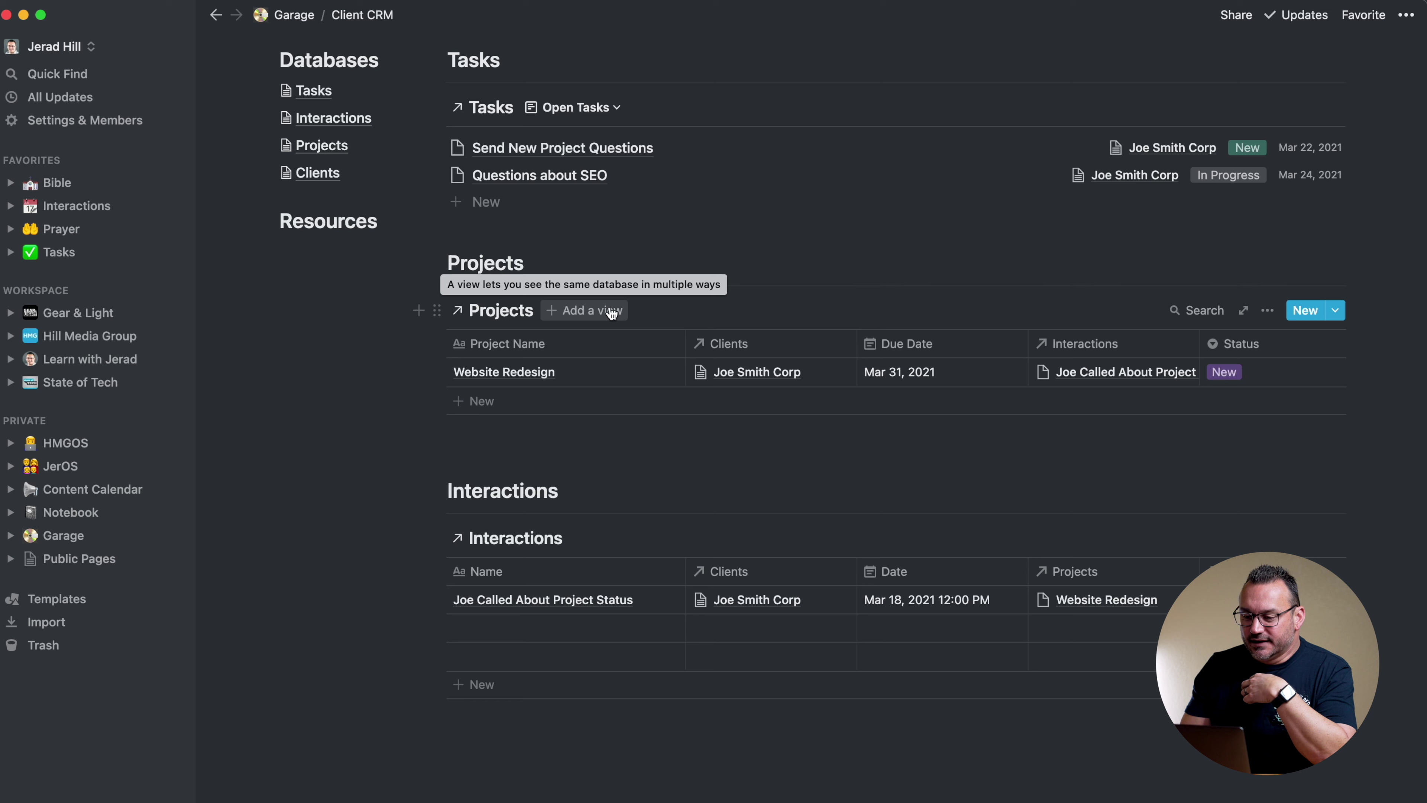
Create a list view named 'Open Projects' on the Client CRM Projects block
click(611, 311)
click(512, 585)
text(Open)
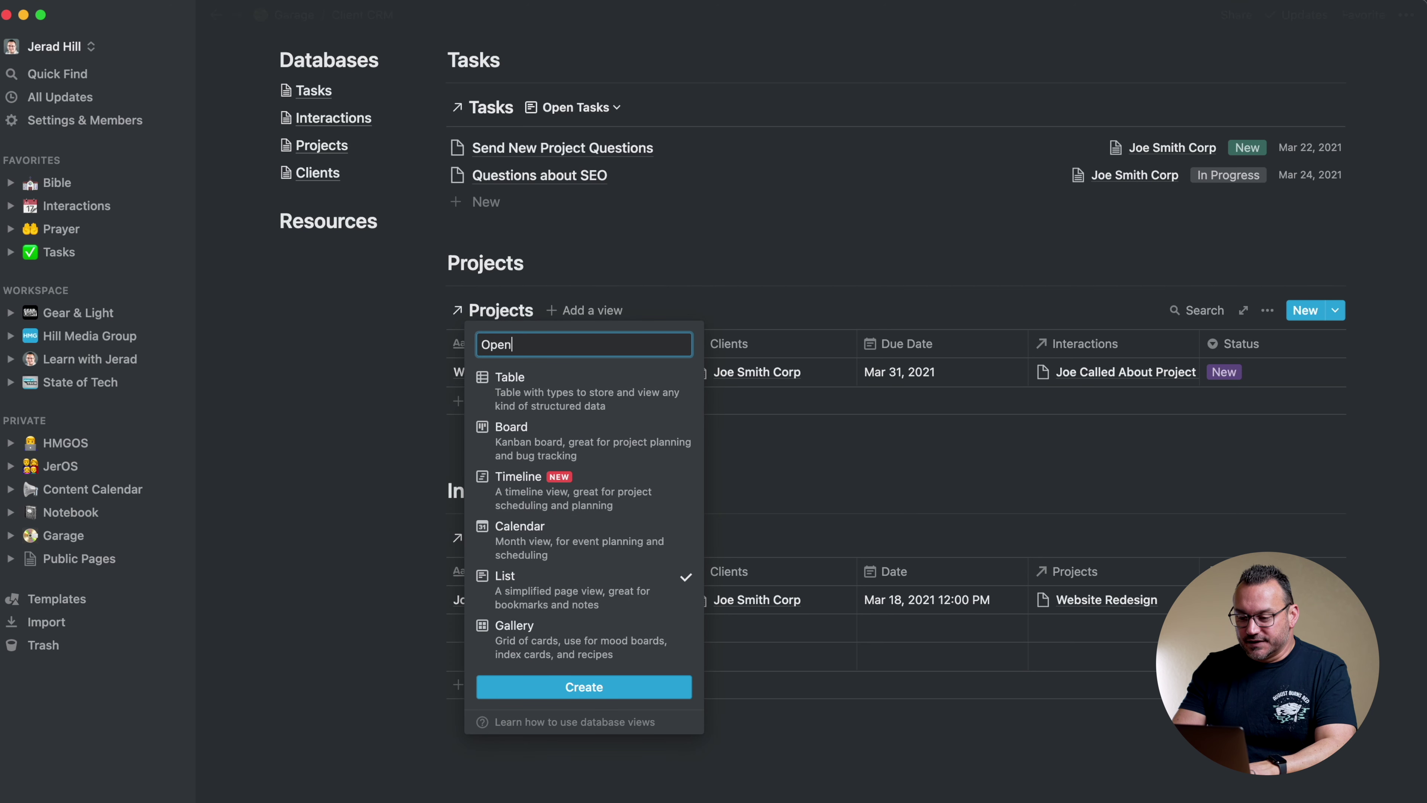
text( Projects)
key(Return)
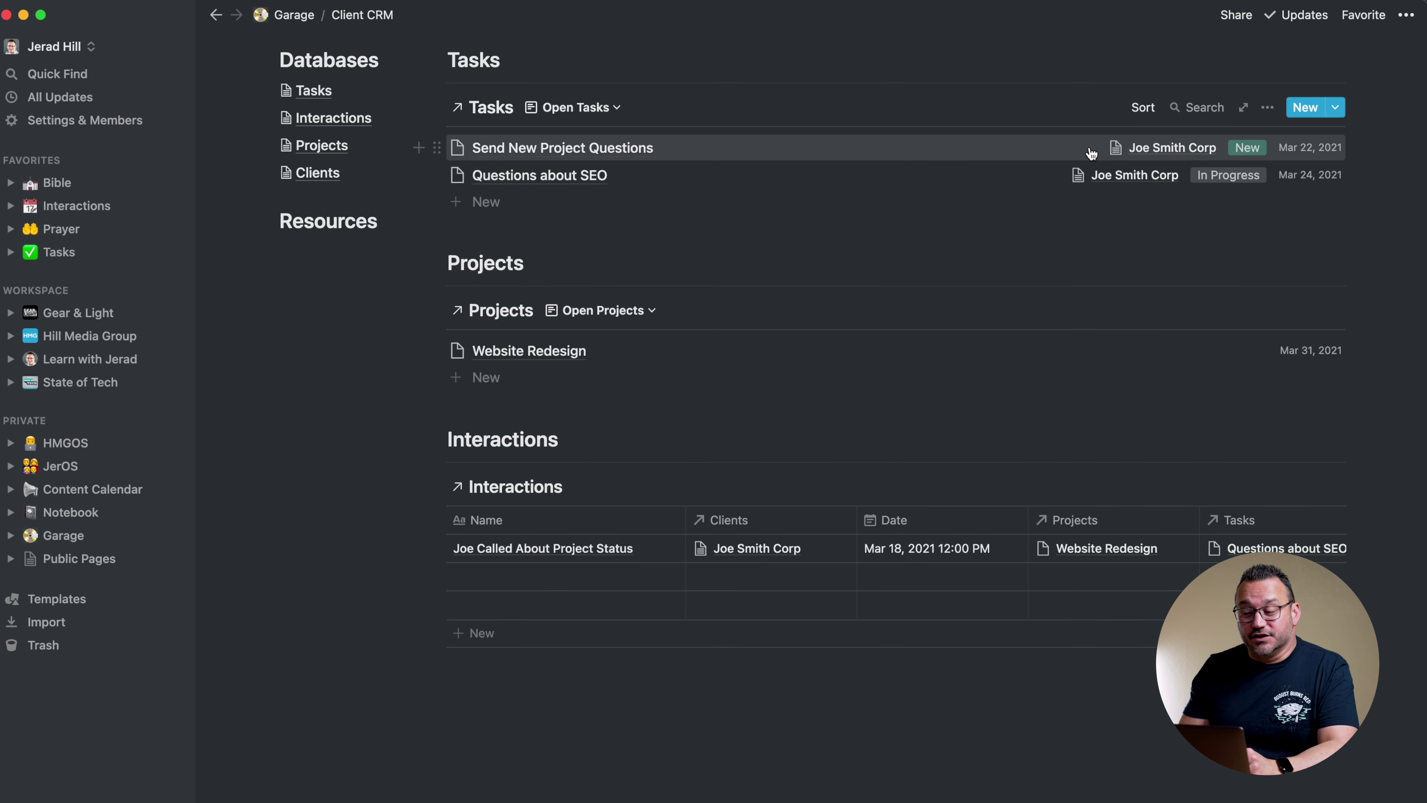
scroll(1073, 157, up, 1)
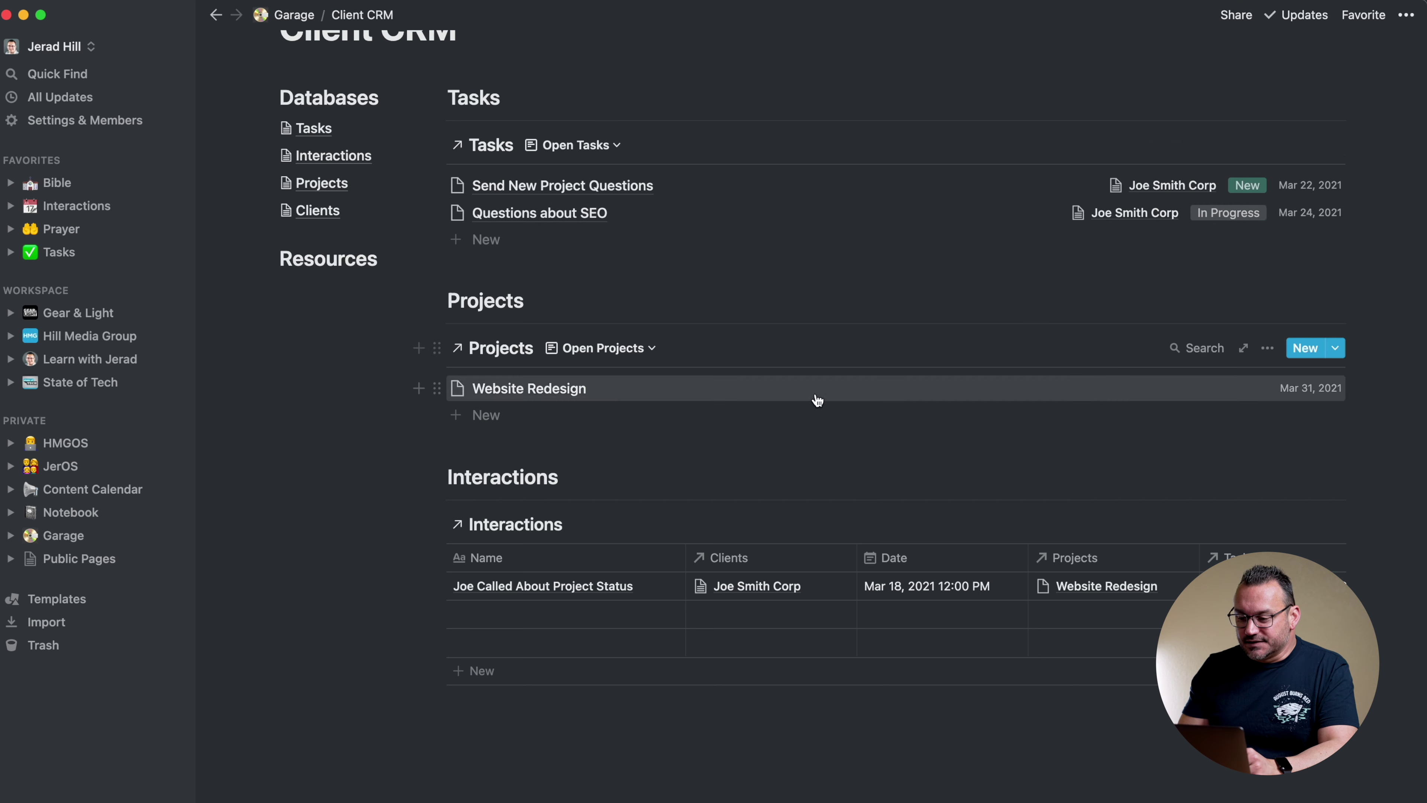
Add a filter to Open Tasks showing only tasks with Status New
click(1273, 148)
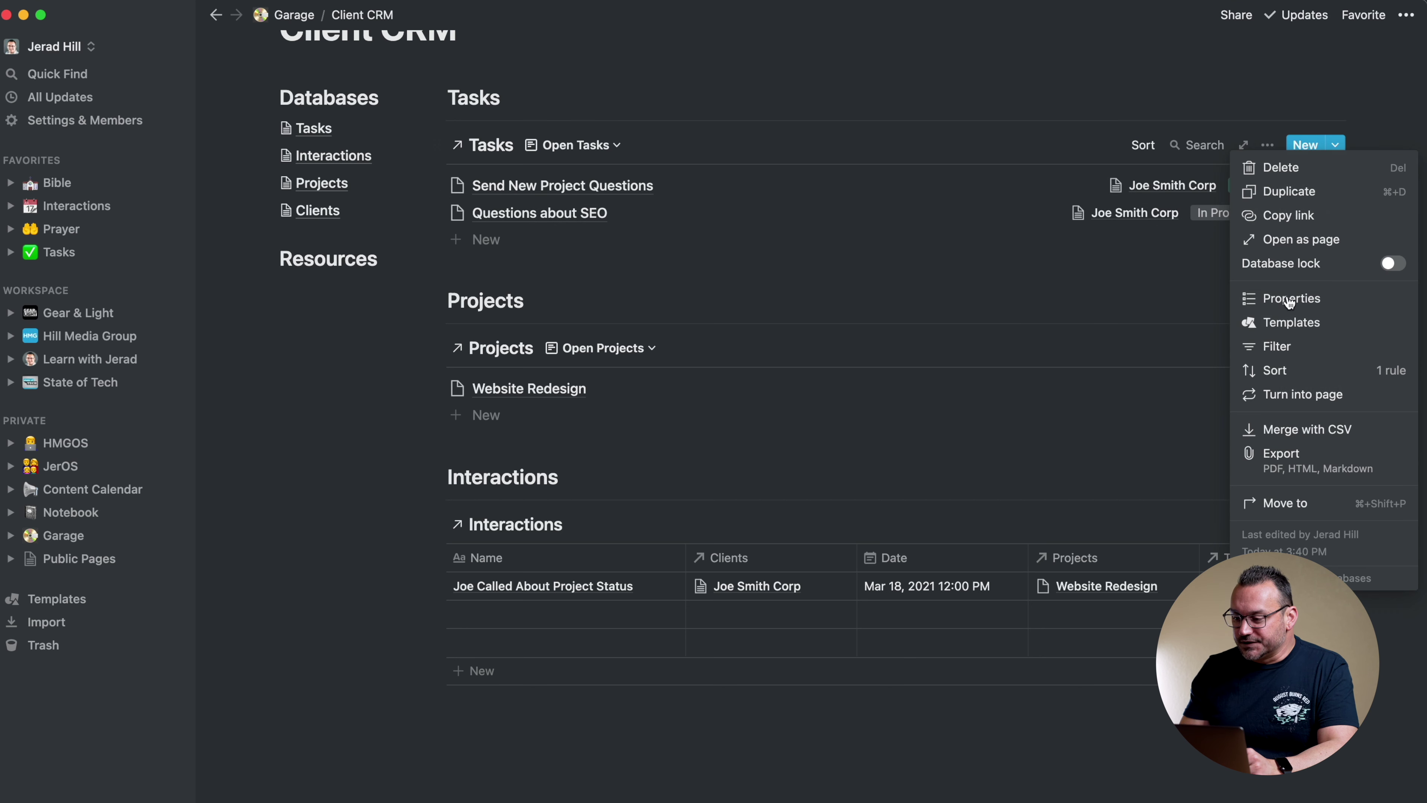
click(1254, 340)
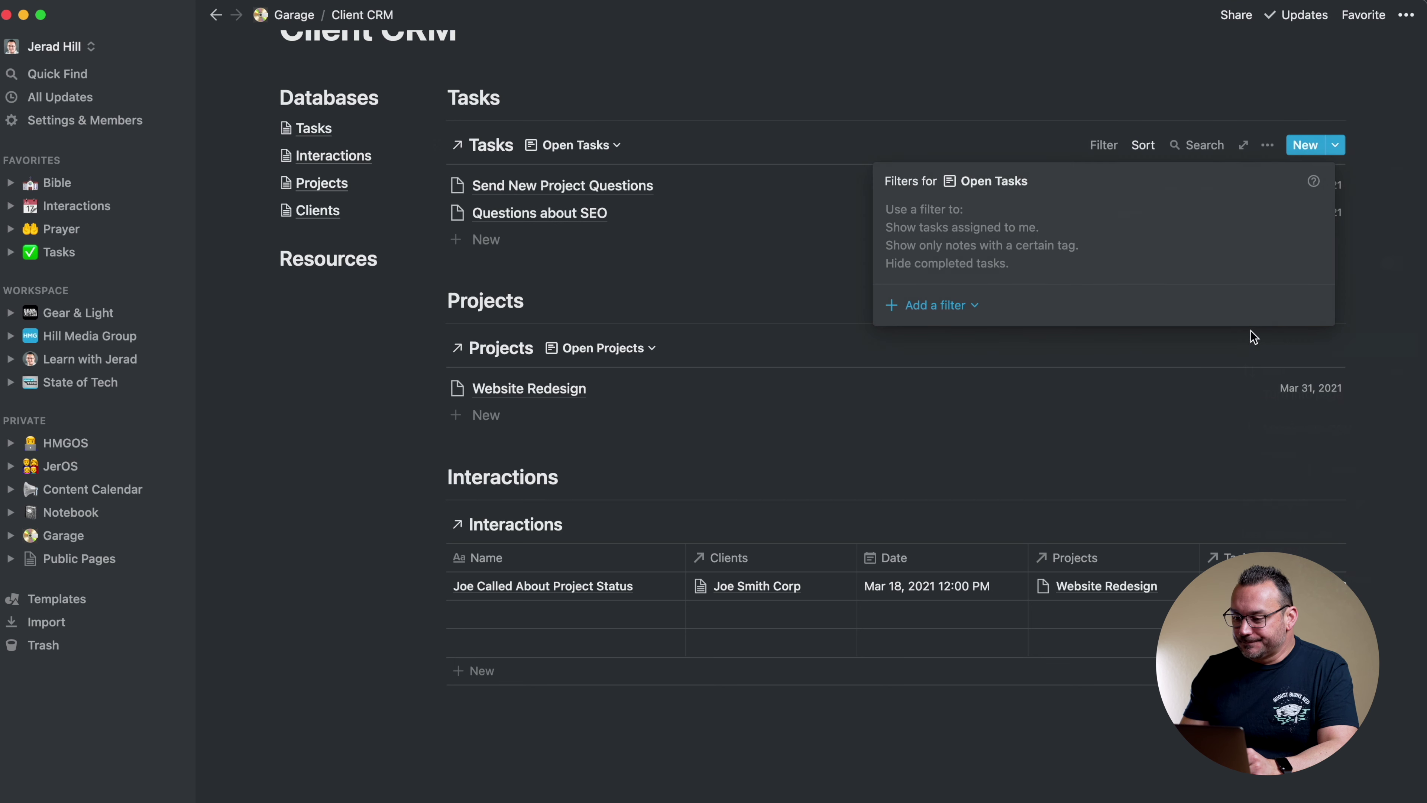
click(924, 305)
click(921, 333)
click(979, 216)
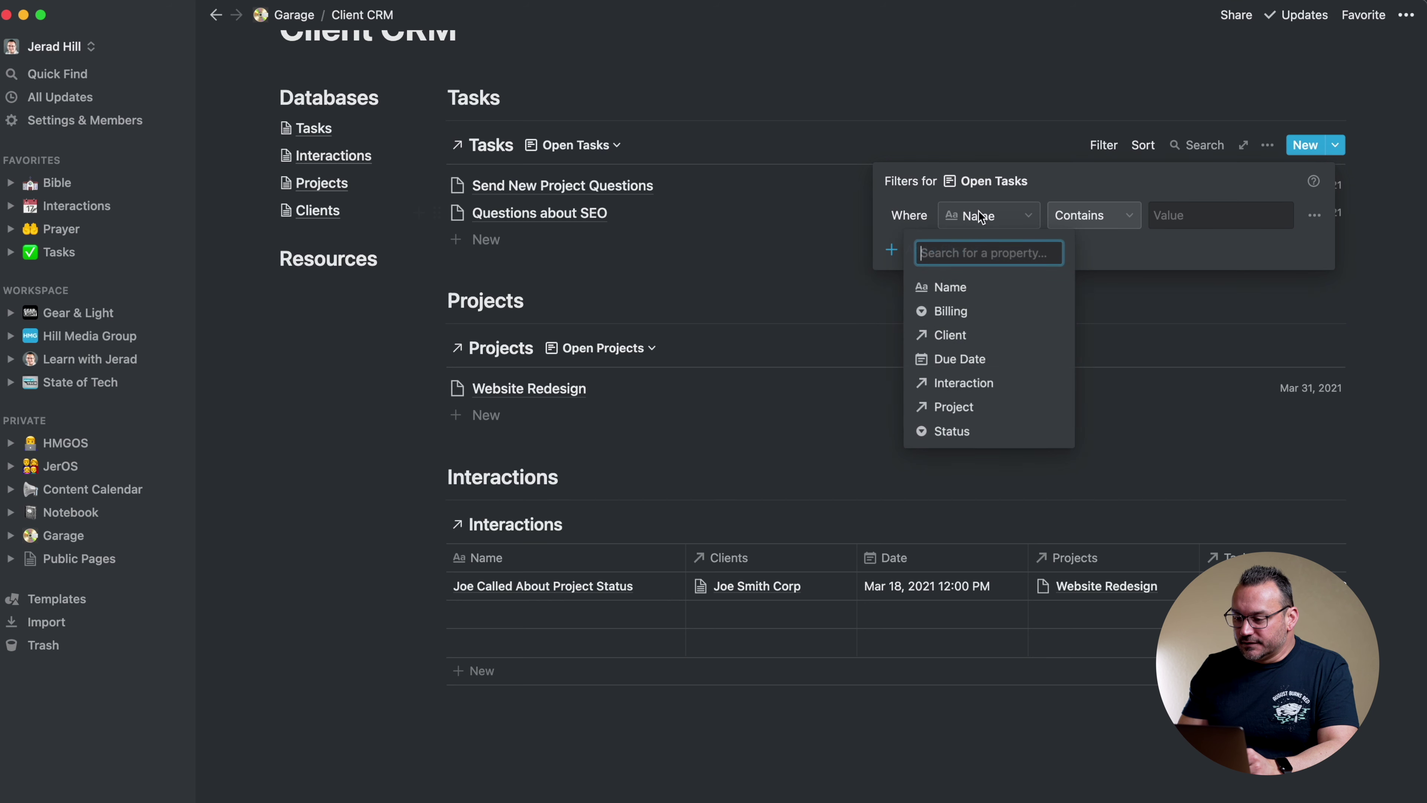
click(955, 432)
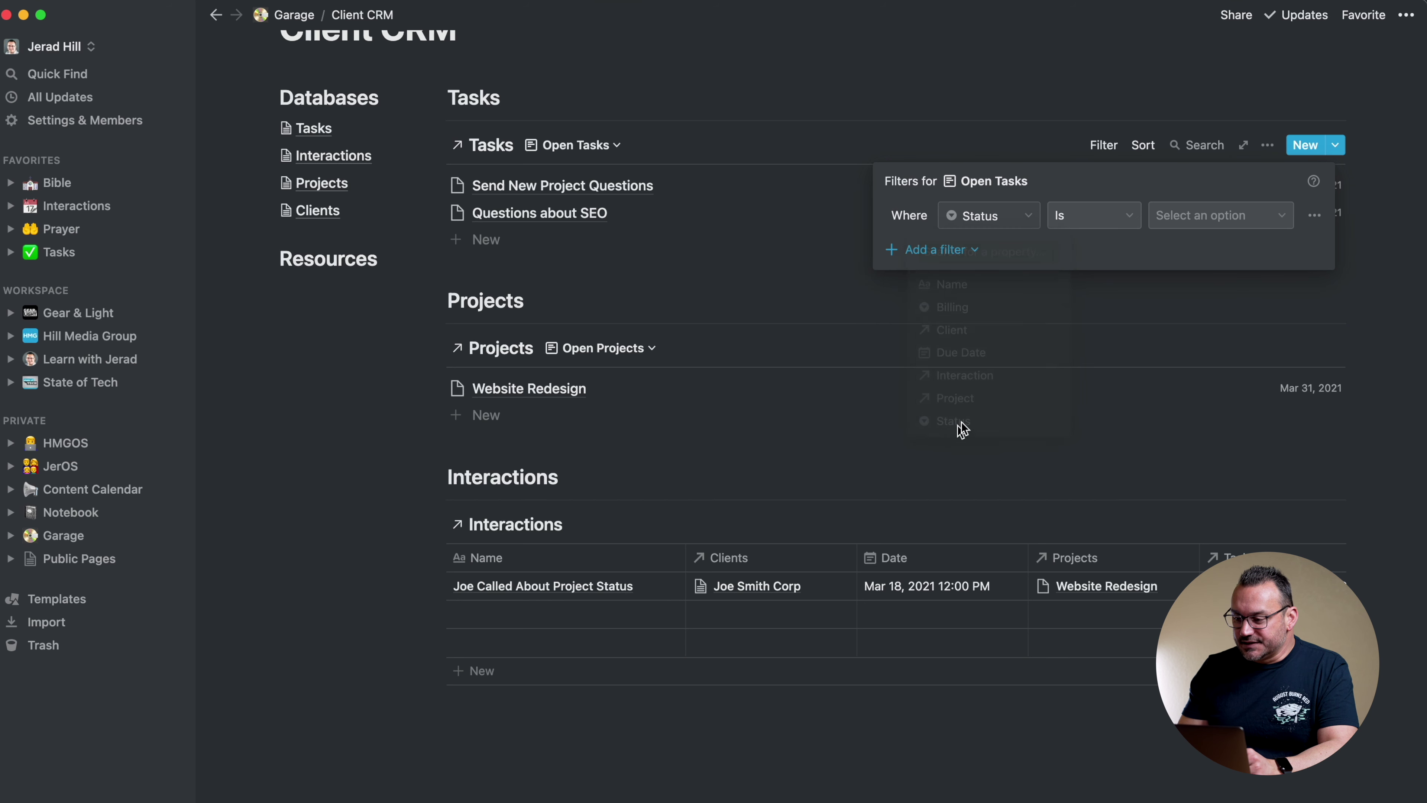
click(1190, 224)
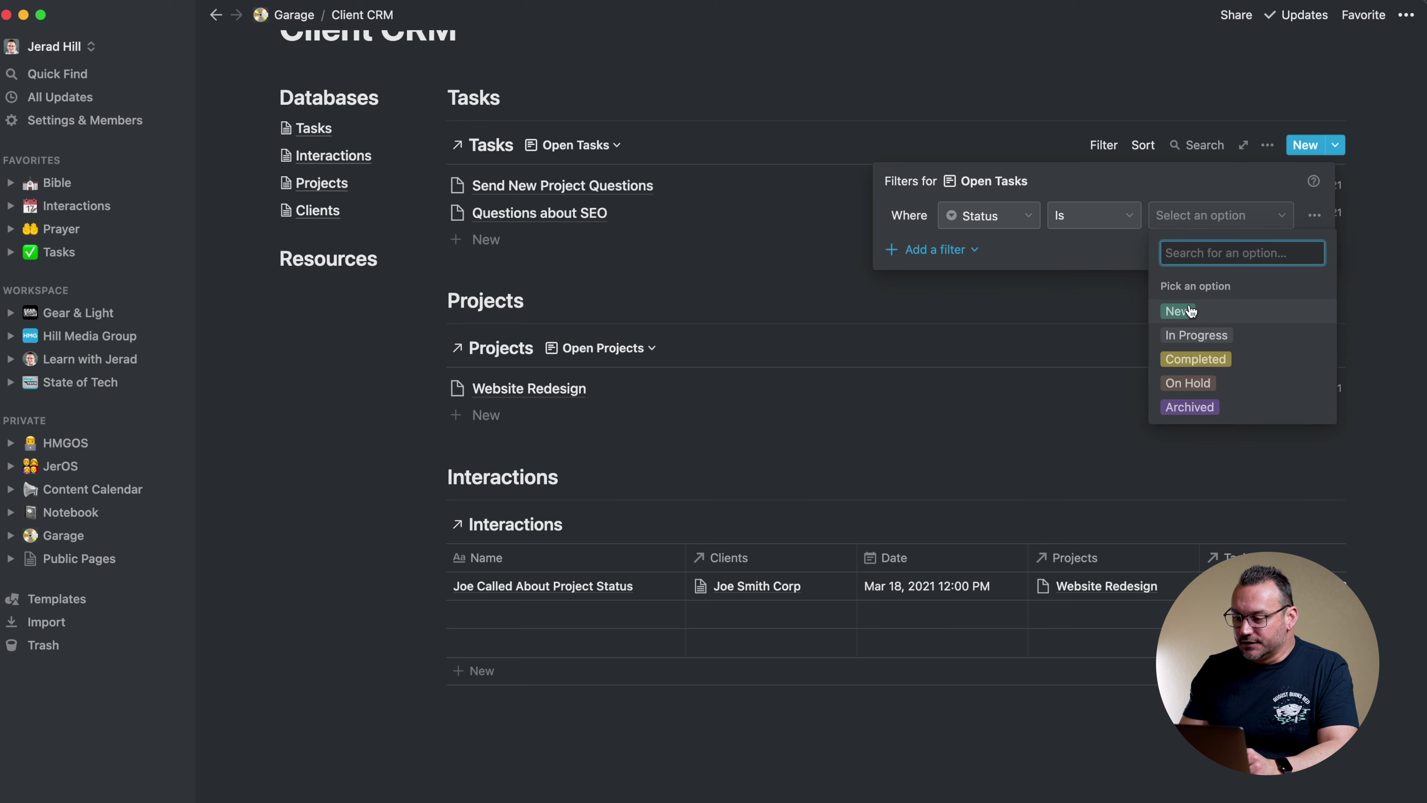
click(1191, 311)
Add an Or condition so tasks with Status In Progress are also shown
click(944, 252)
click(934, 279)
click(917, 249)
click(836, 318)
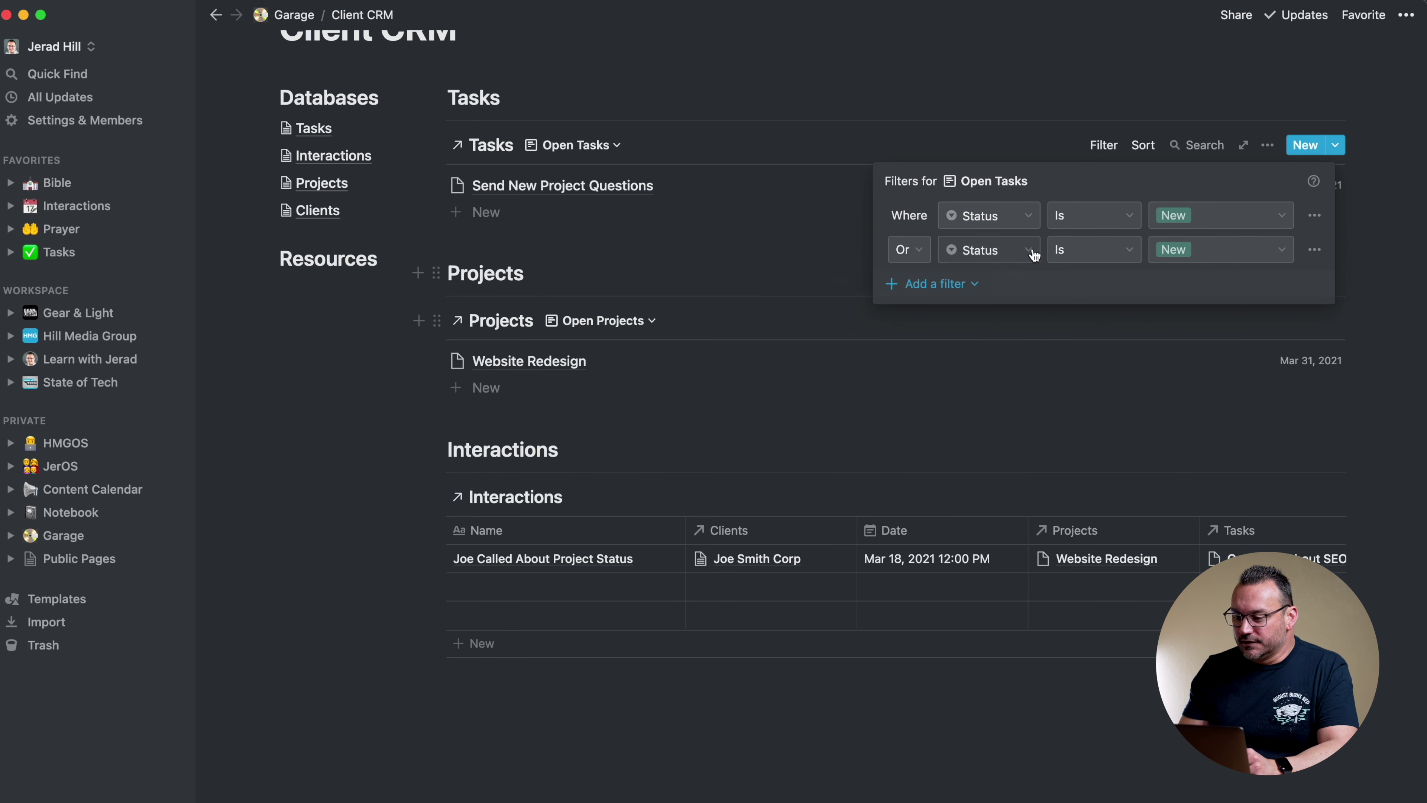
click(1180, 255)
click(1194, 368)
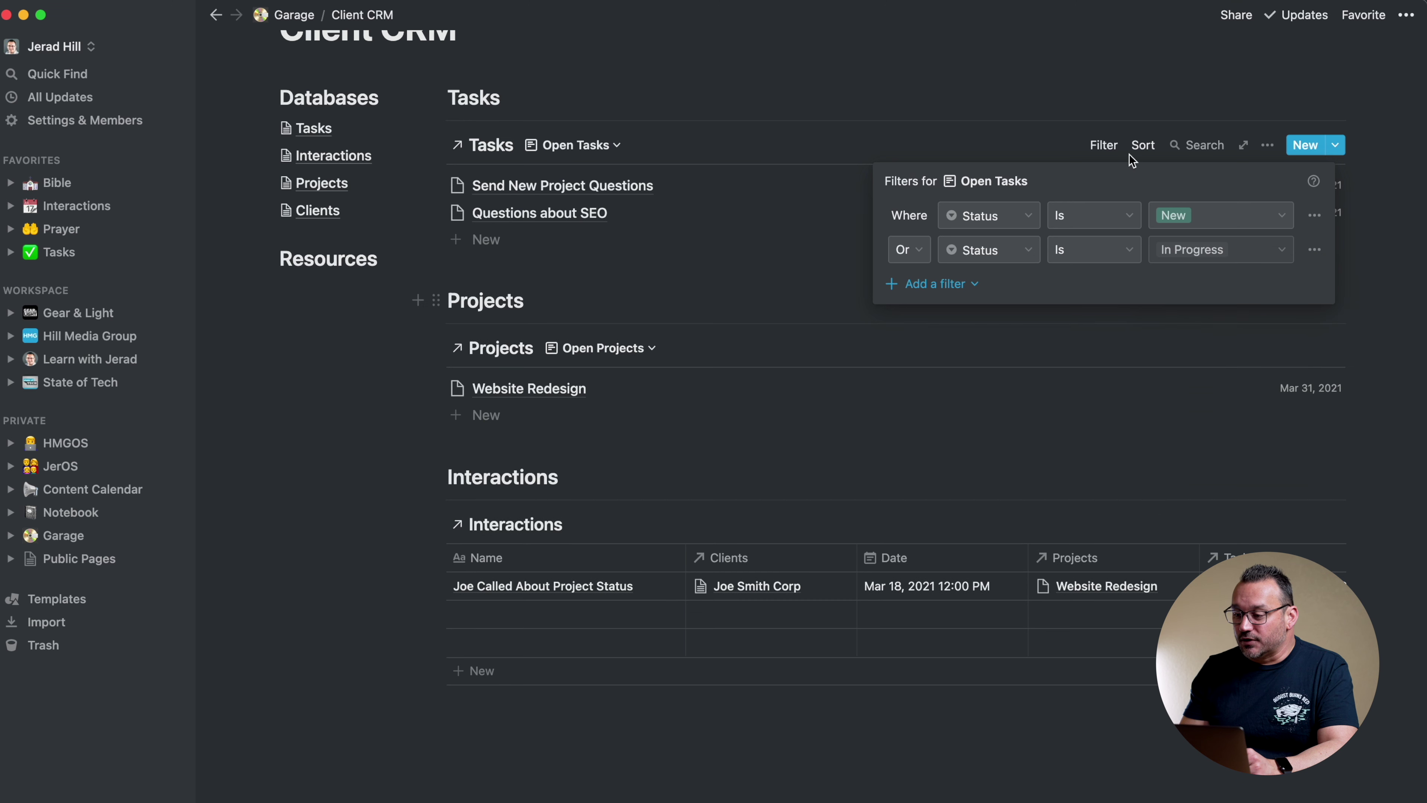
click(1106, 90)
scroll(1008, 330, up, 3)
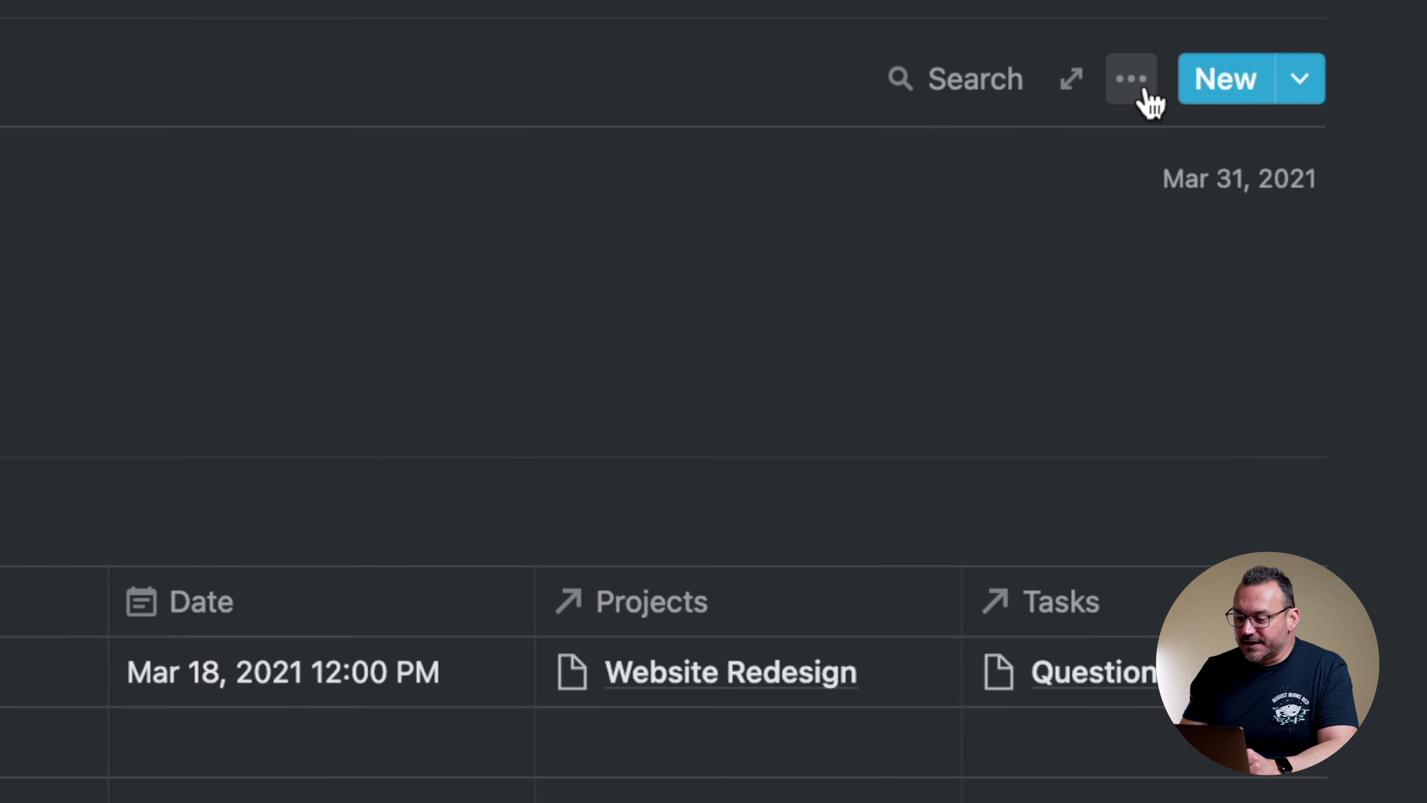
Filter the Open Projects view to projects with Status New
click(1128, 79)
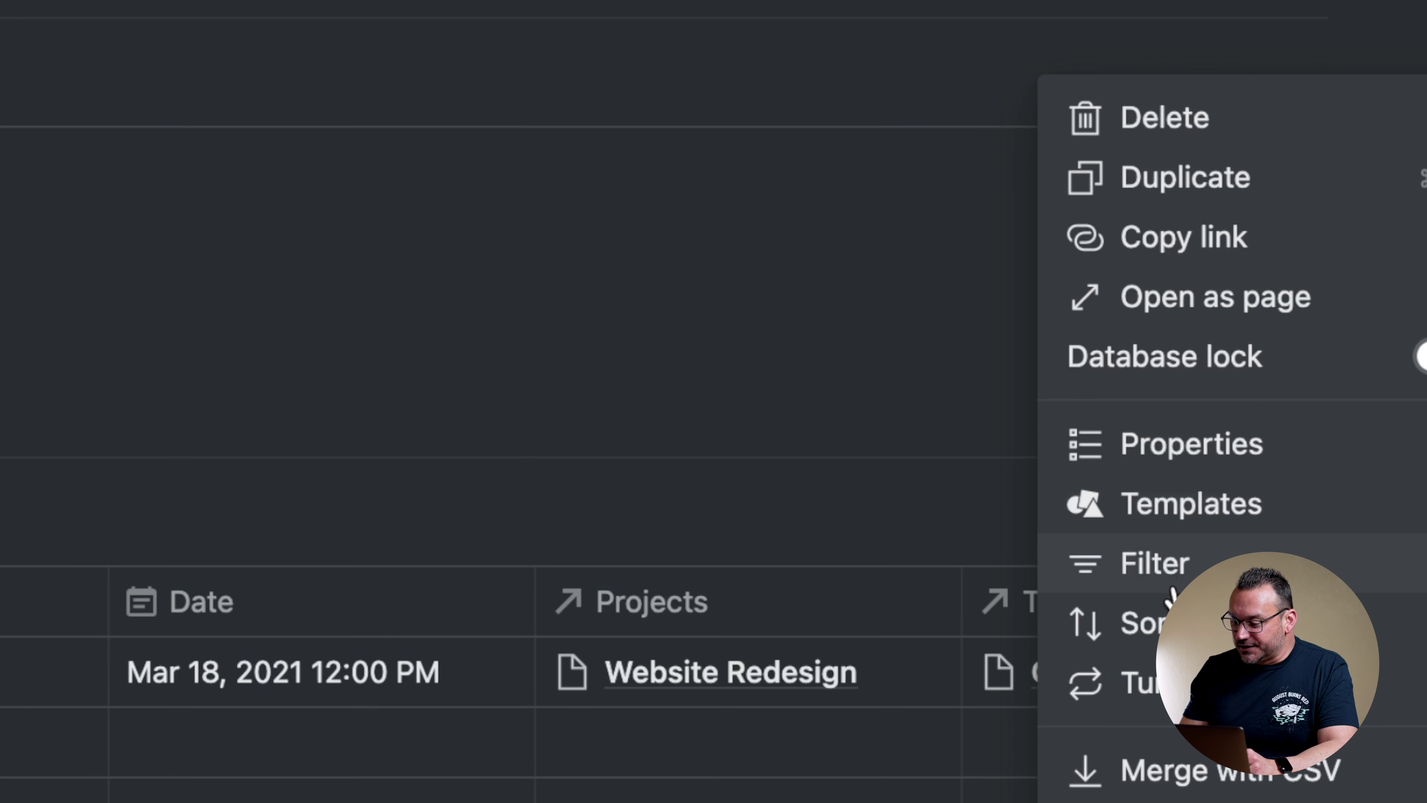
click(1175, 576)
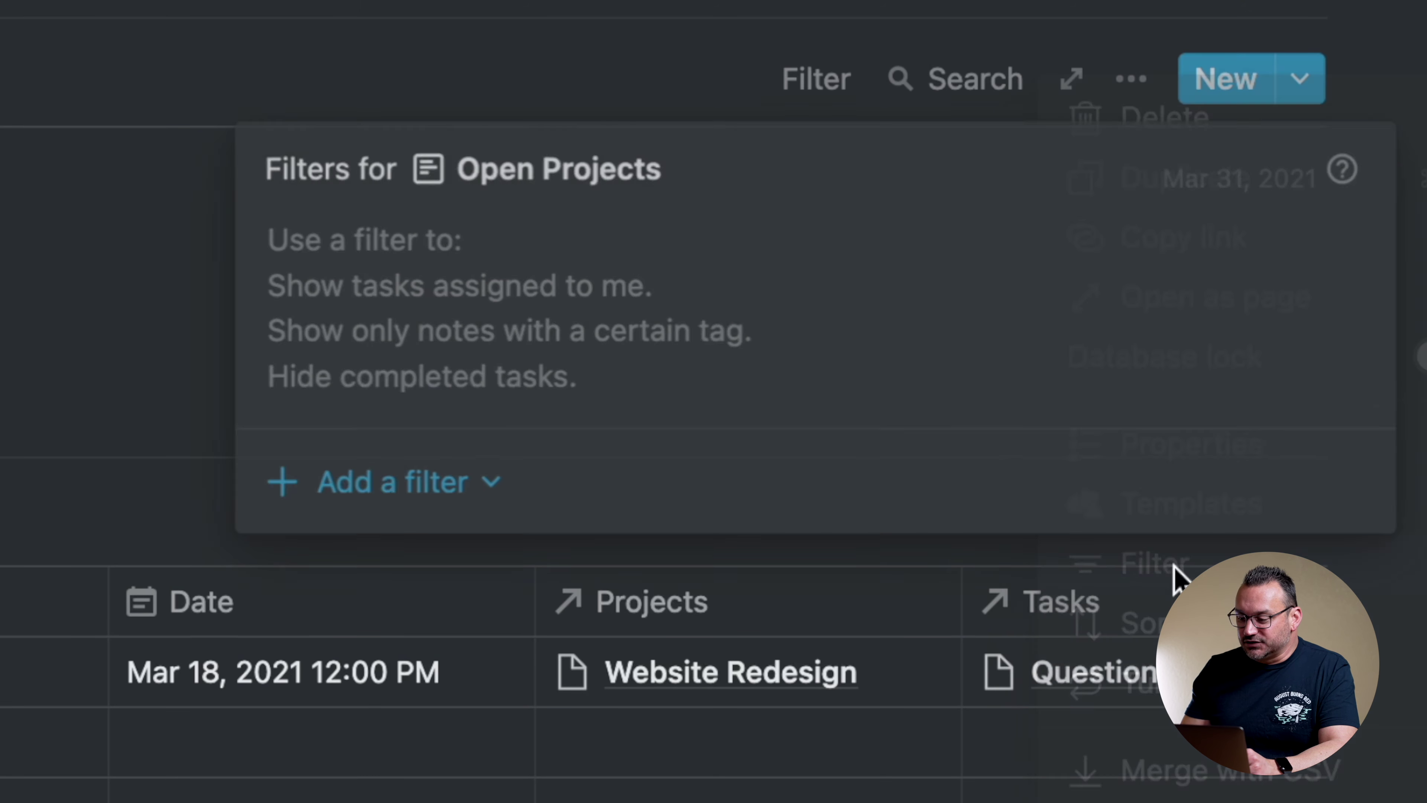
click(408, 478)
click(415, 565)
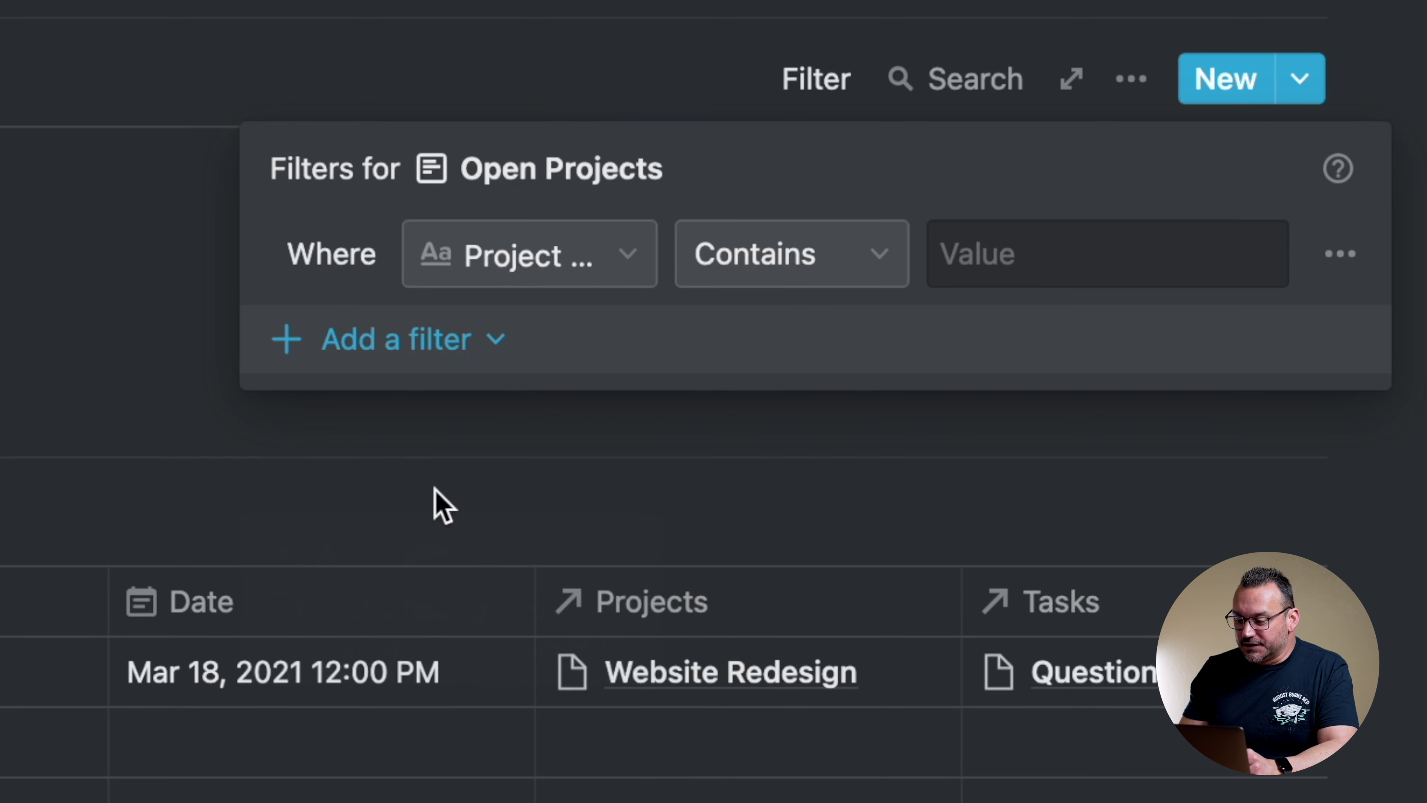
click(557, 256)
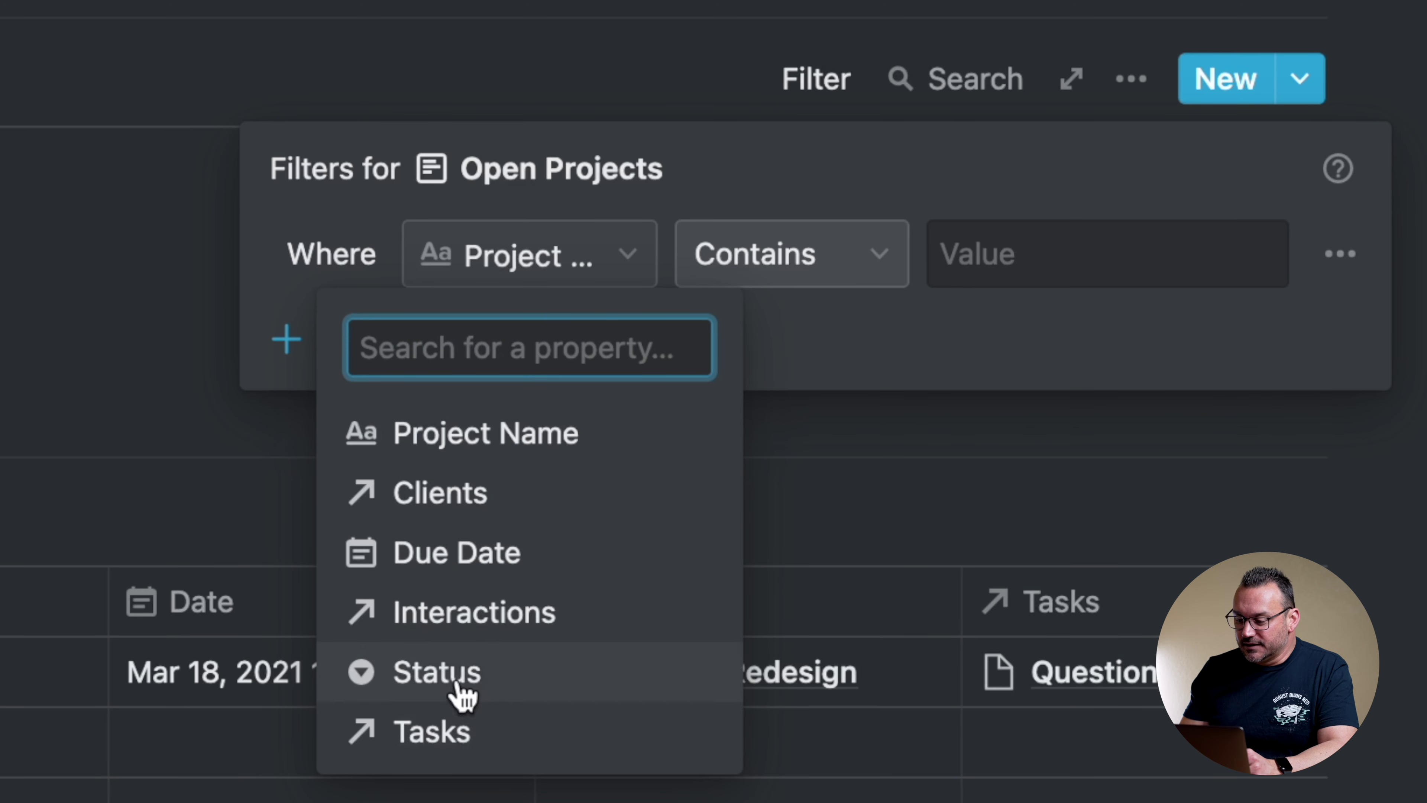
click(462, 684)
click(1056, 255)
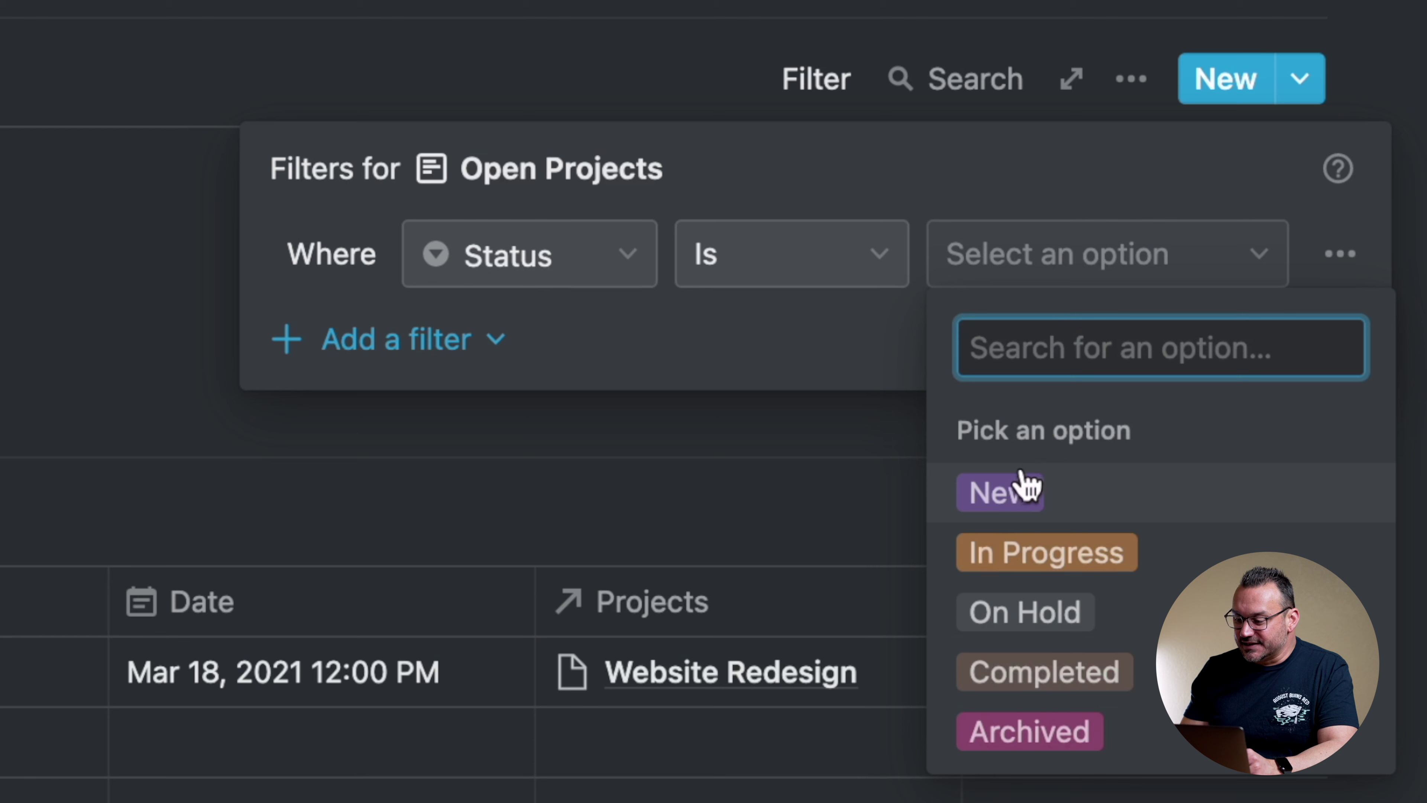
click(1006, 494)
Add an Or condition including projects with Status In Progress
click(361, 344)
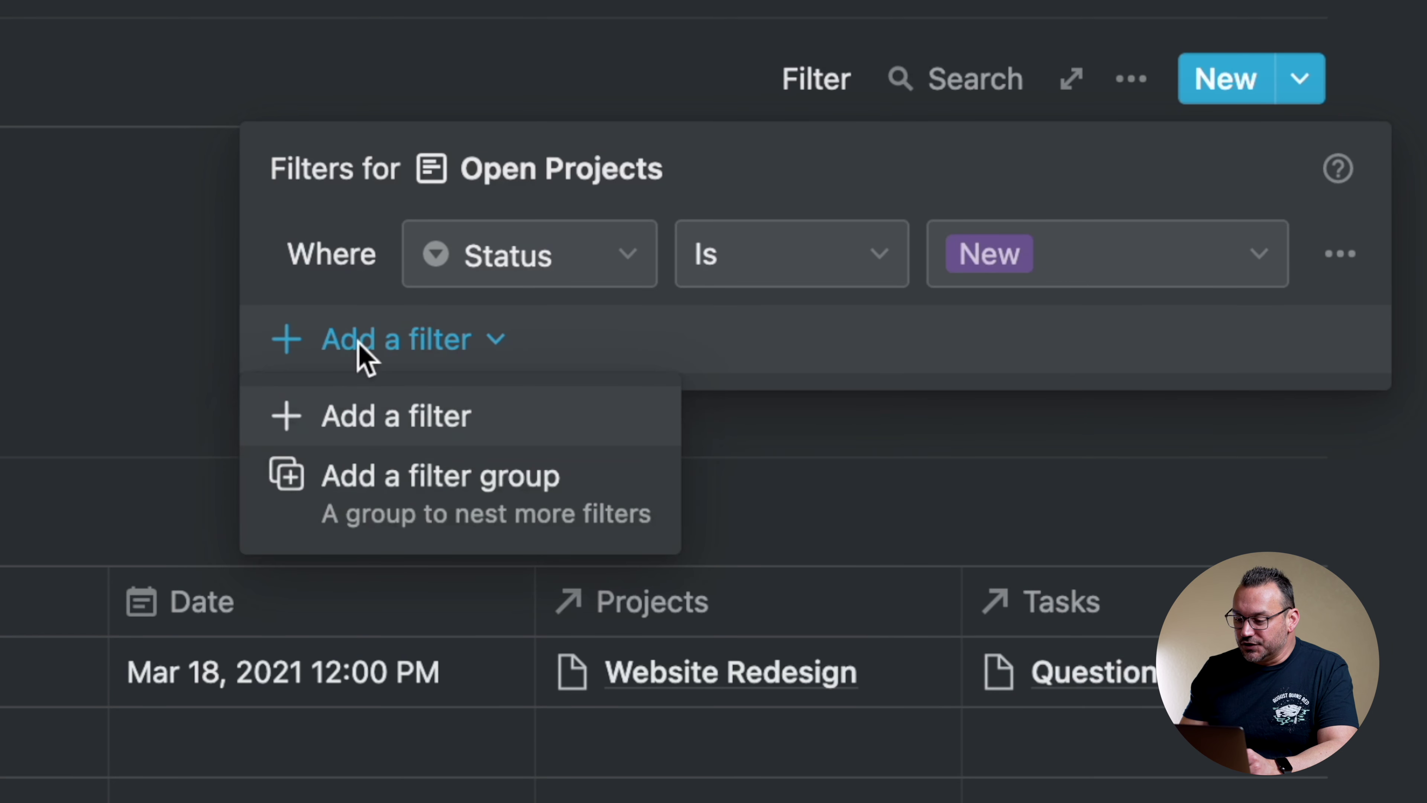
click(344, 419)
click(334, 334)
click(306, 508)
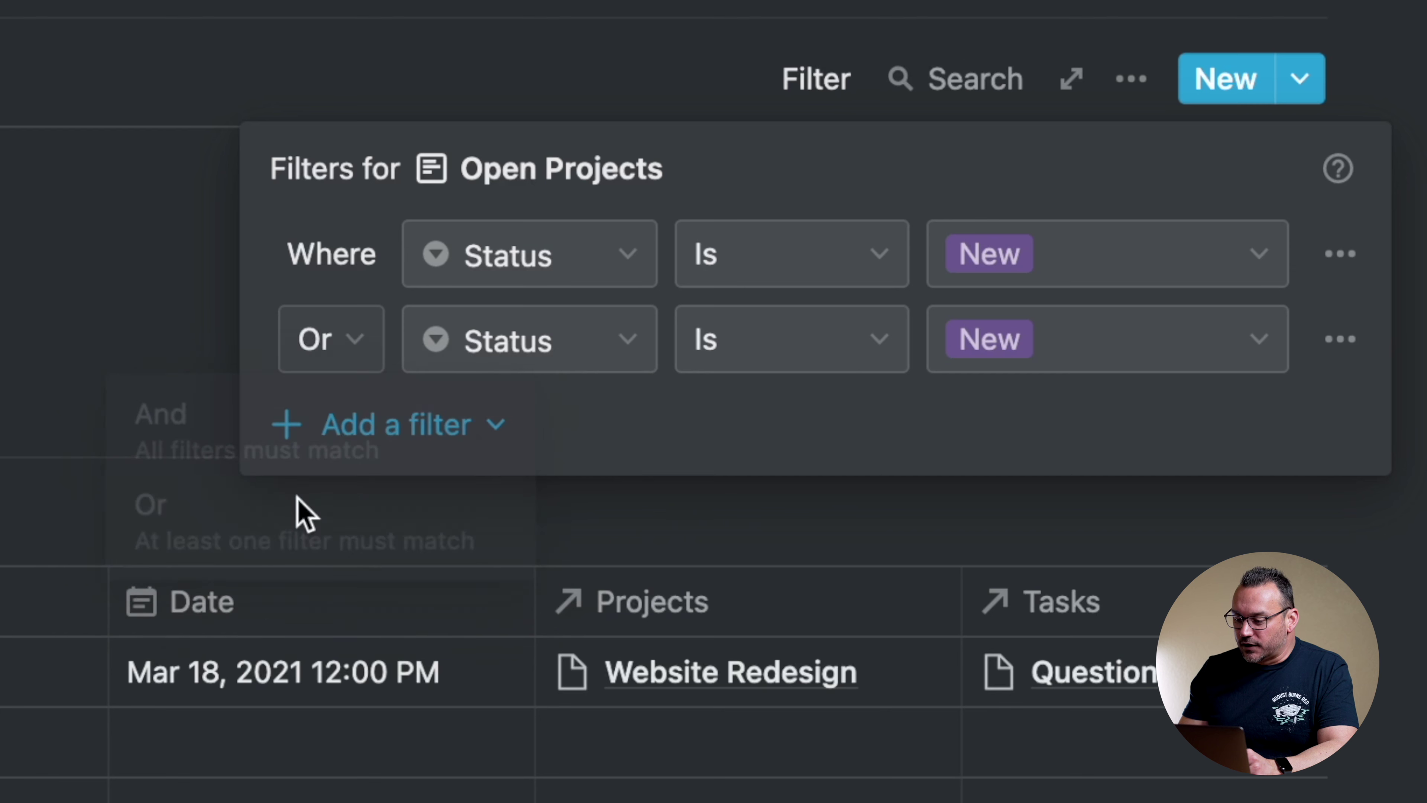
click(1037, 338)
click(1016, 632)
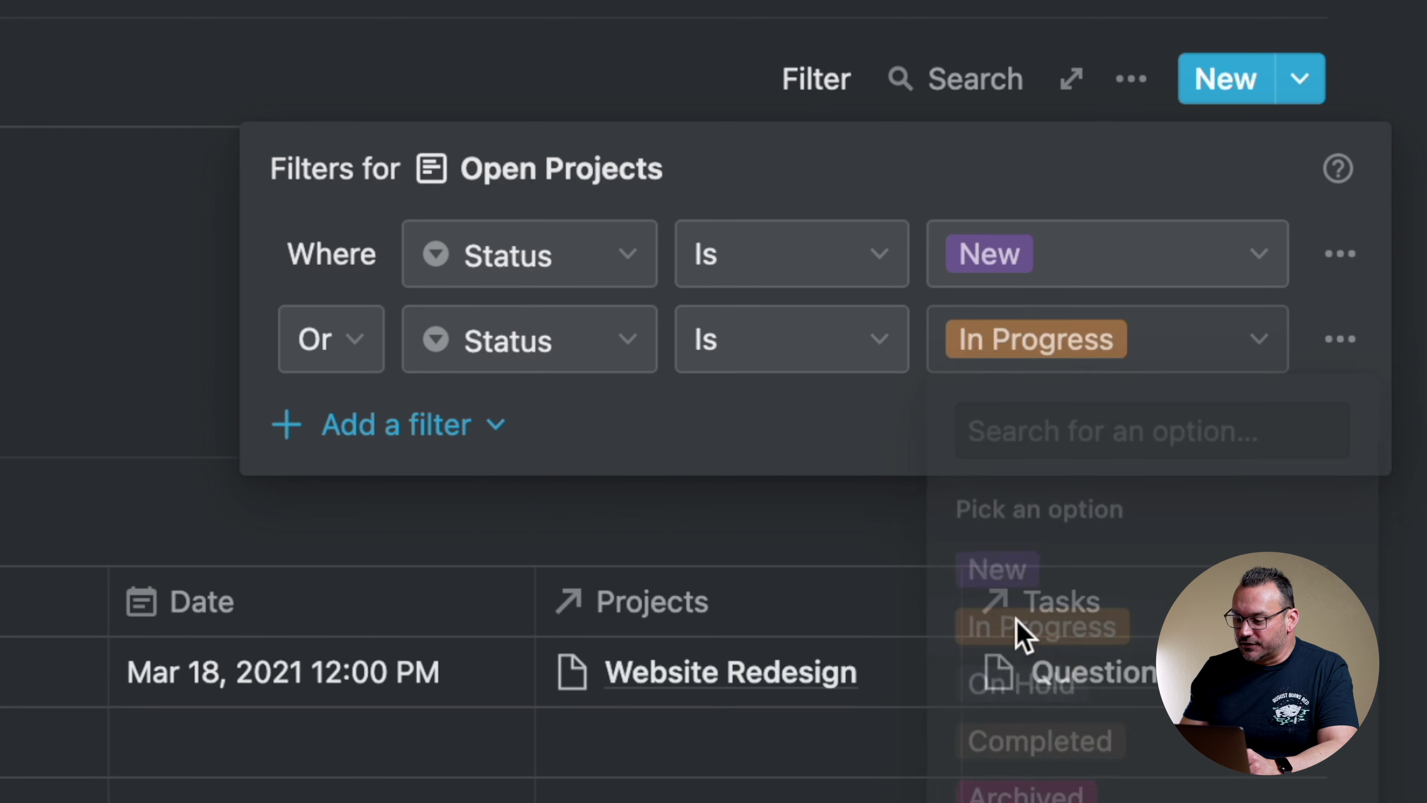
key(Escape)
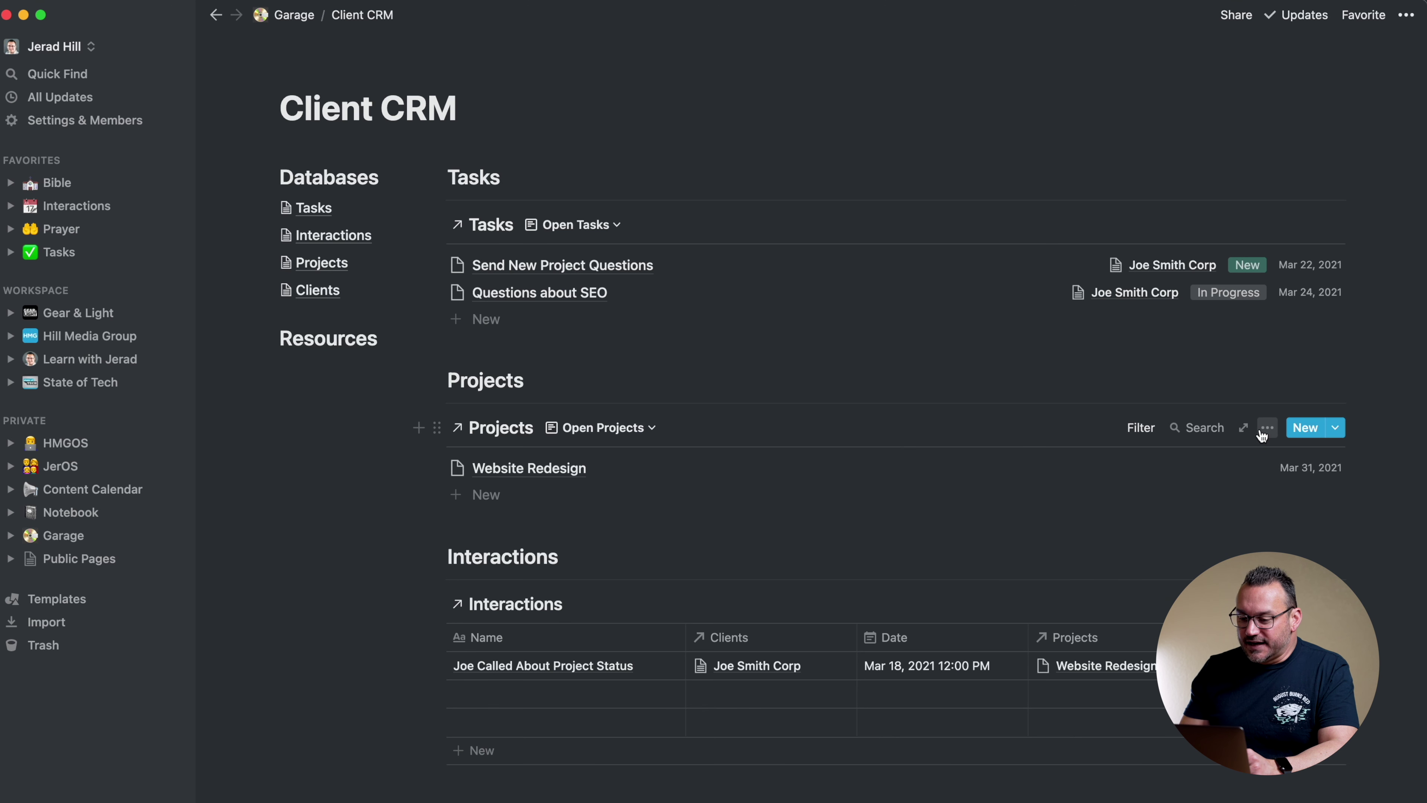
Sort the Open Projects view by Due Date, ascending
click(1263, 432)
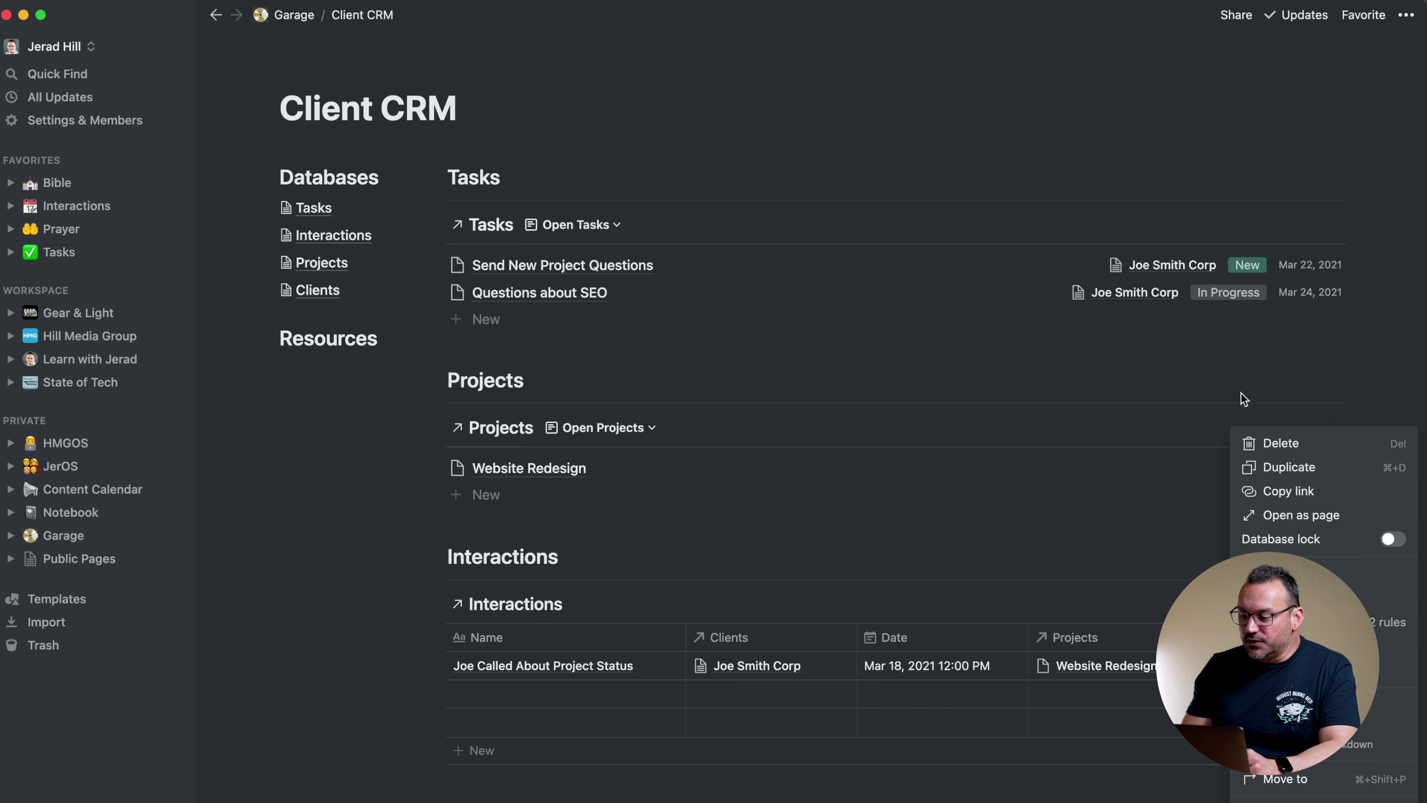
click(1260, 375)
click(1268, 429)
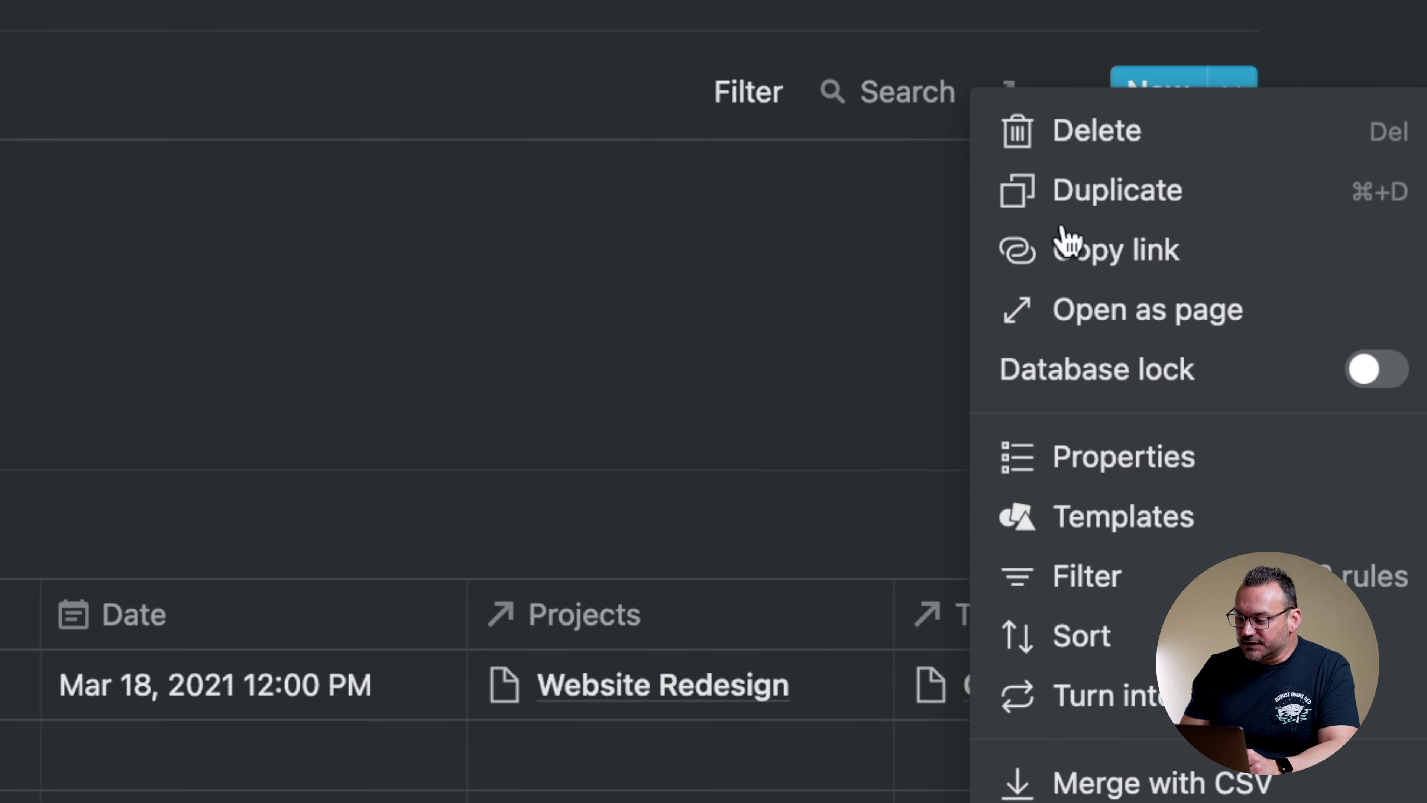
click(1073, 641)
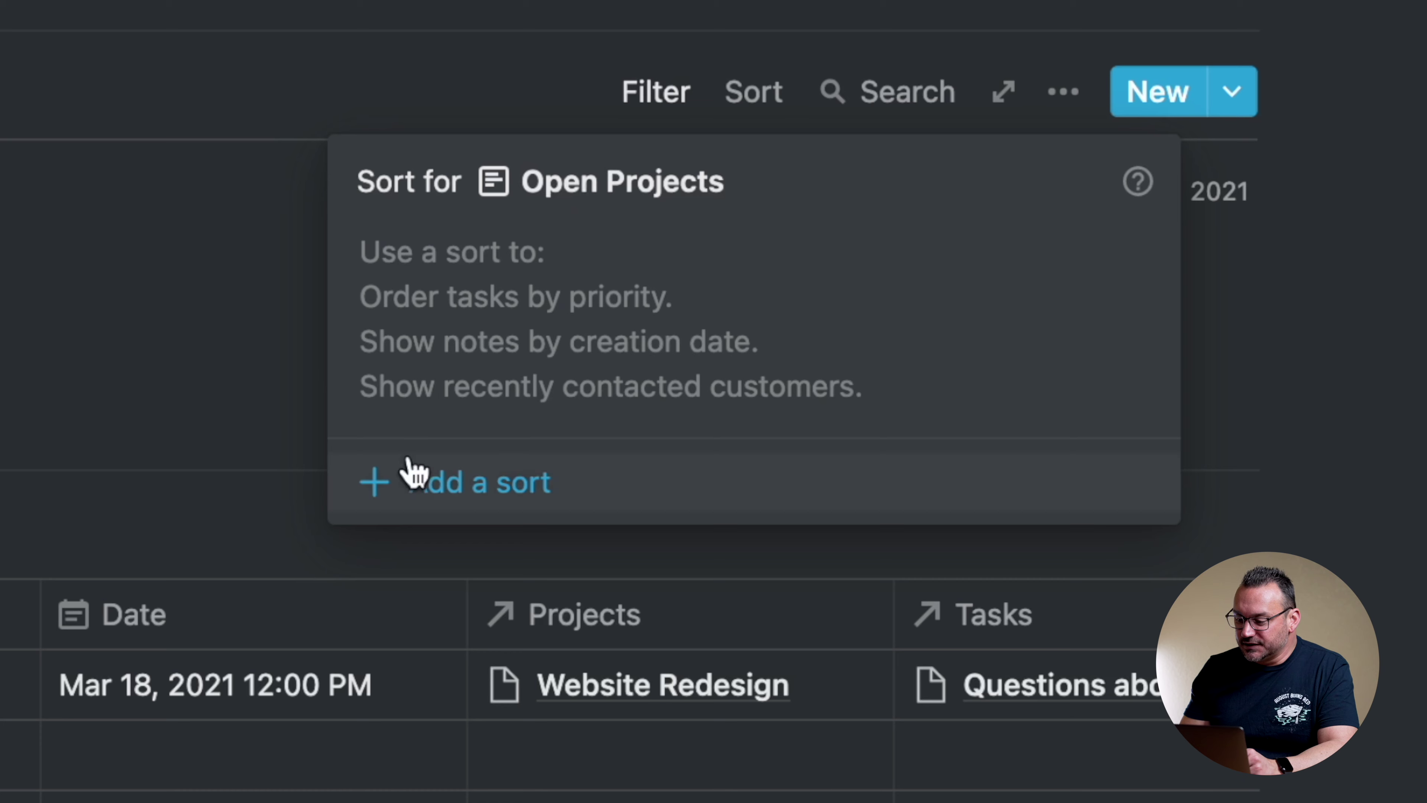
click(413, 481)
click(567, 297)
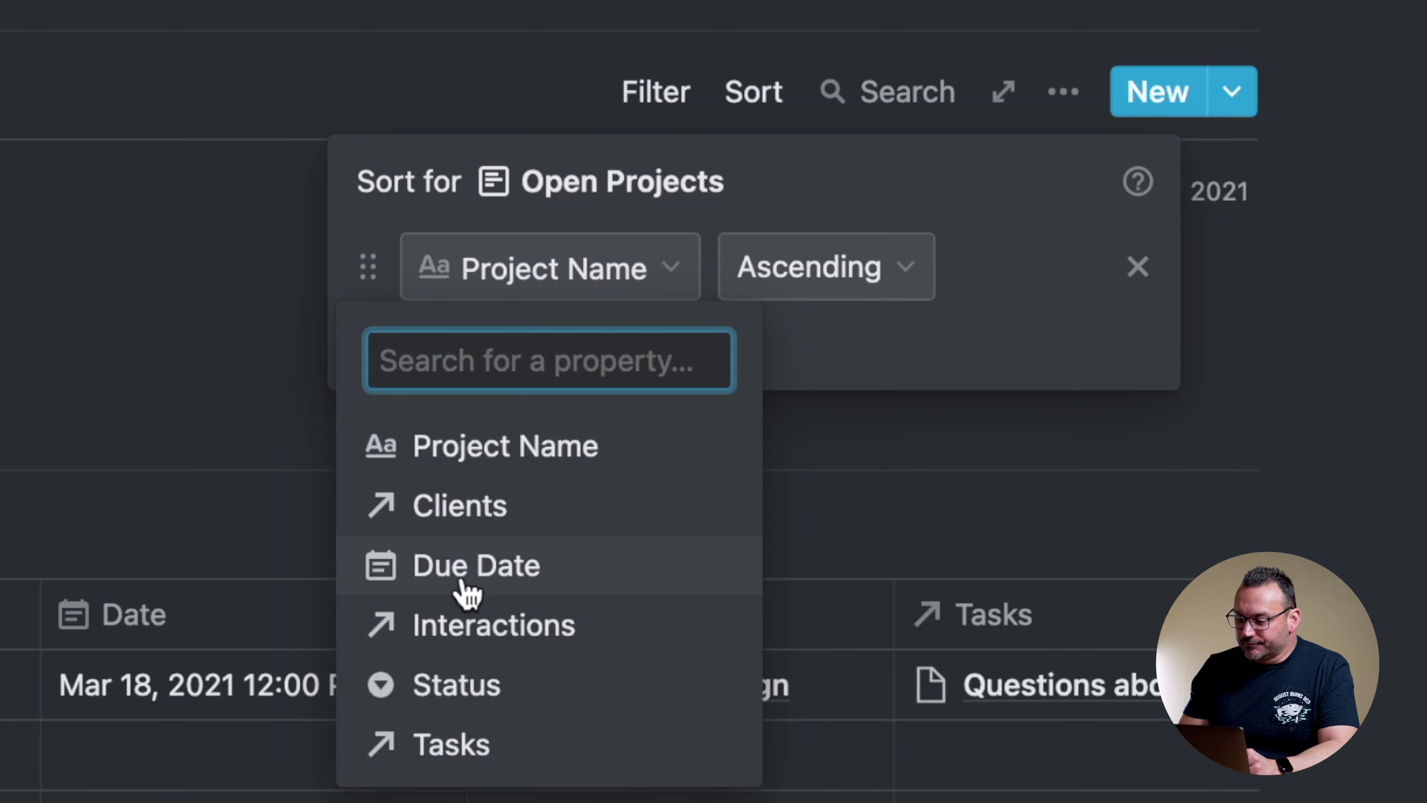
click(466, 590)
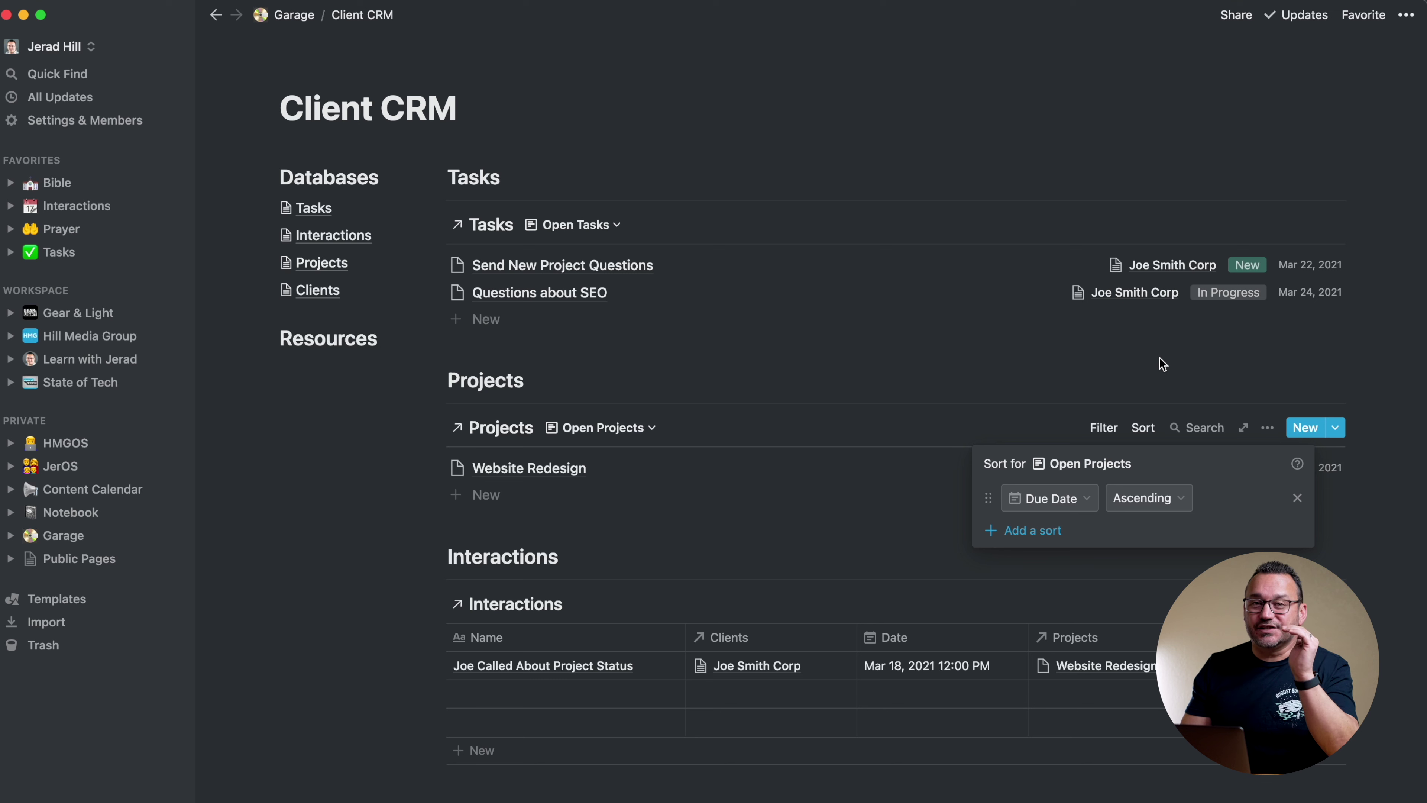
click(1160, 360)
scroll(978, 494, down, 3)
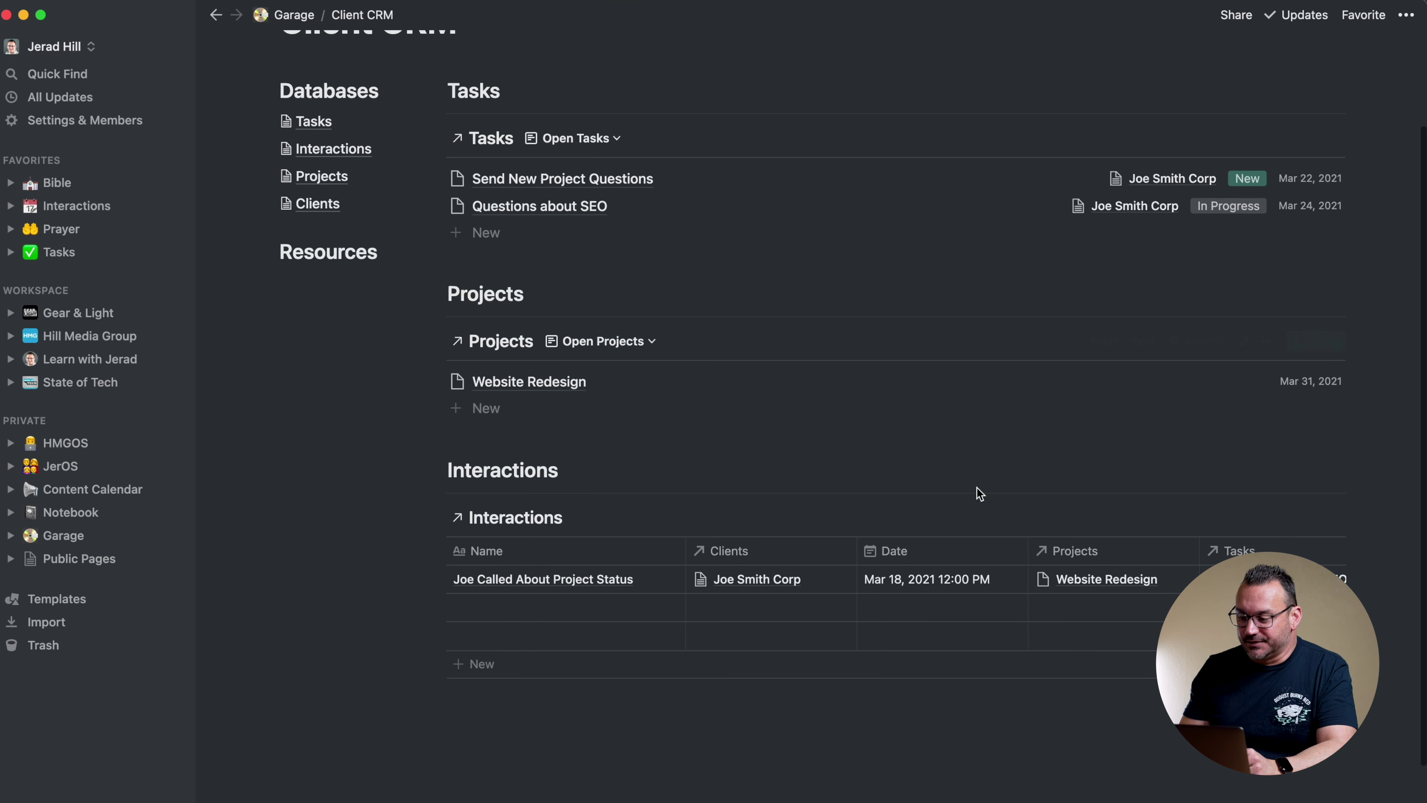
Show Clients and Status on Open Projects, with Due Date placed after Status
click(1268, 341)
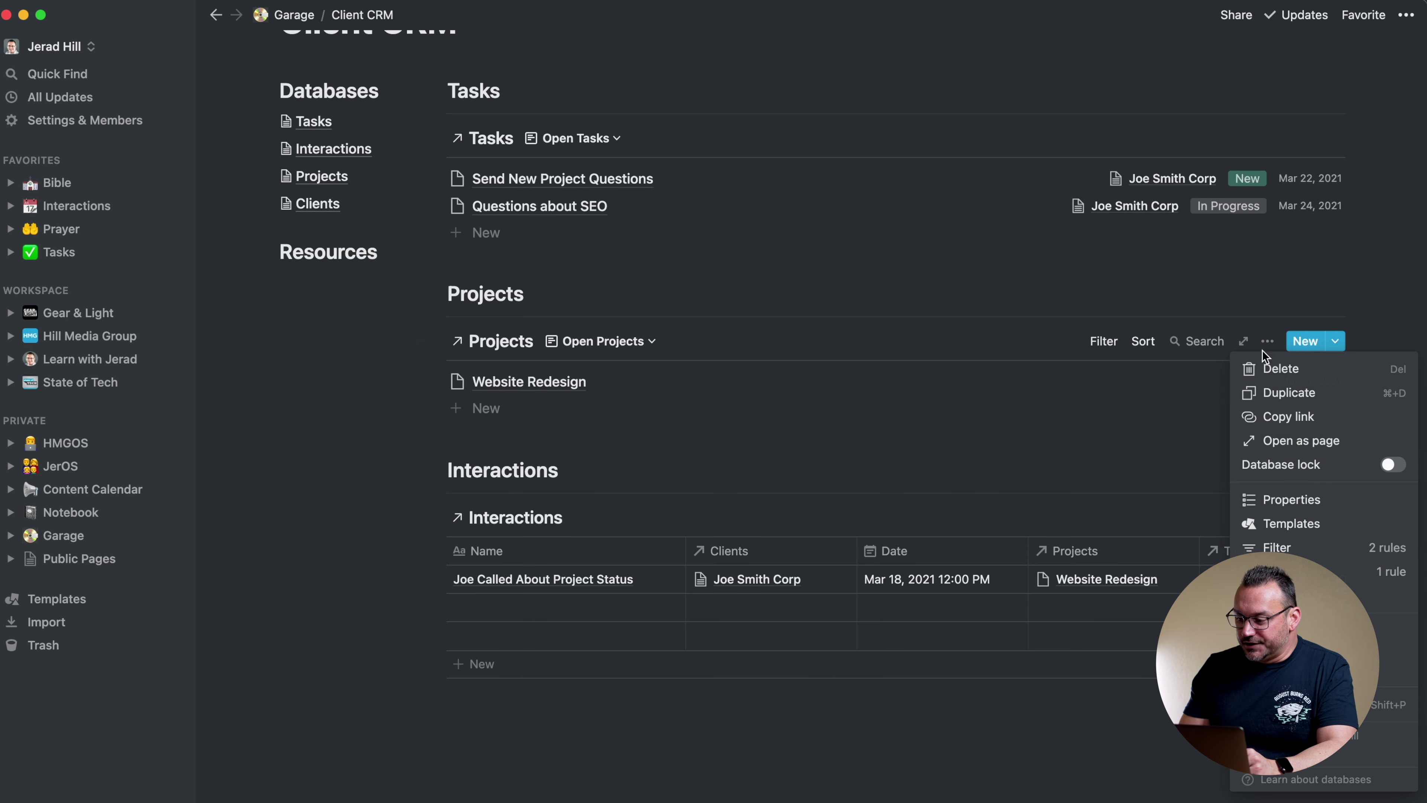
click(1279, 500)
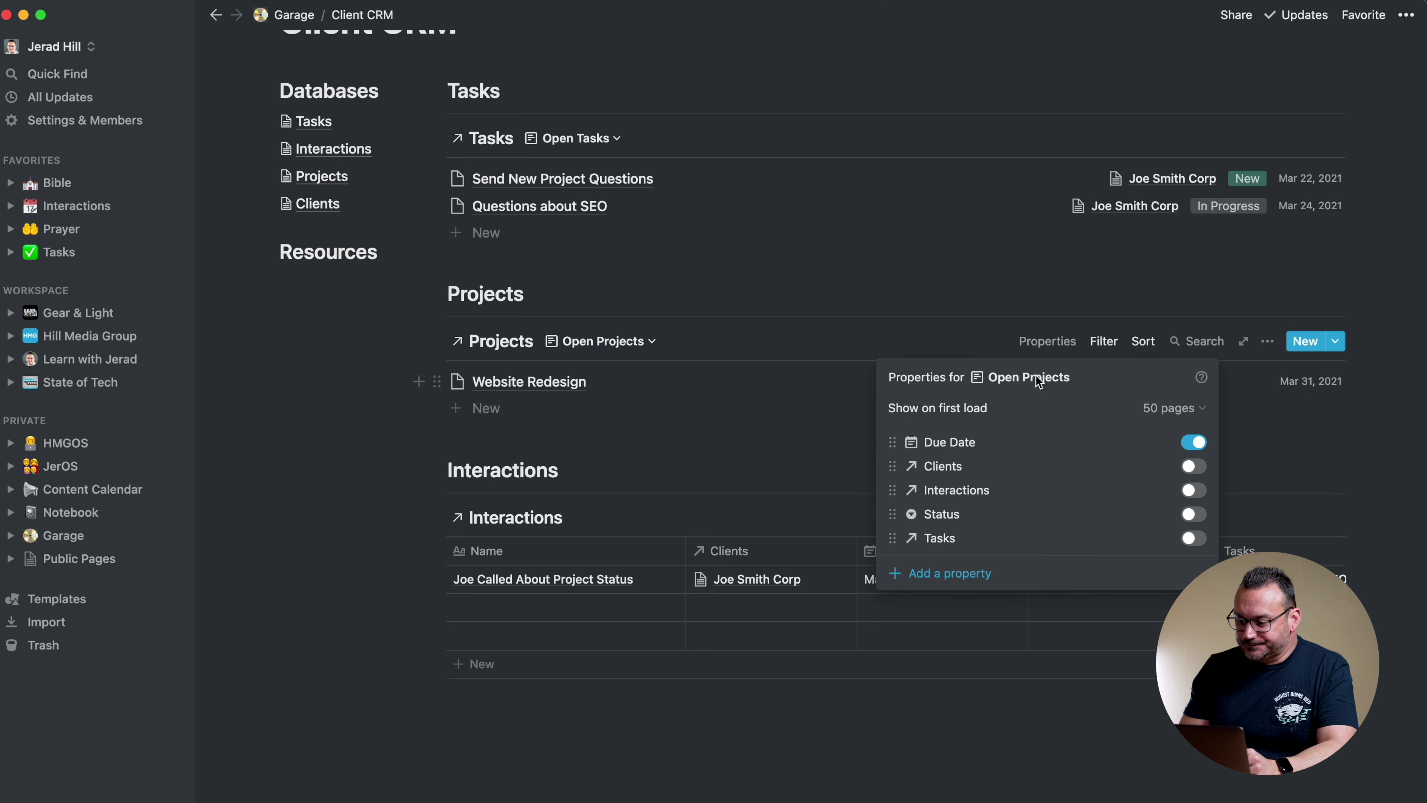
click(1193, 466)
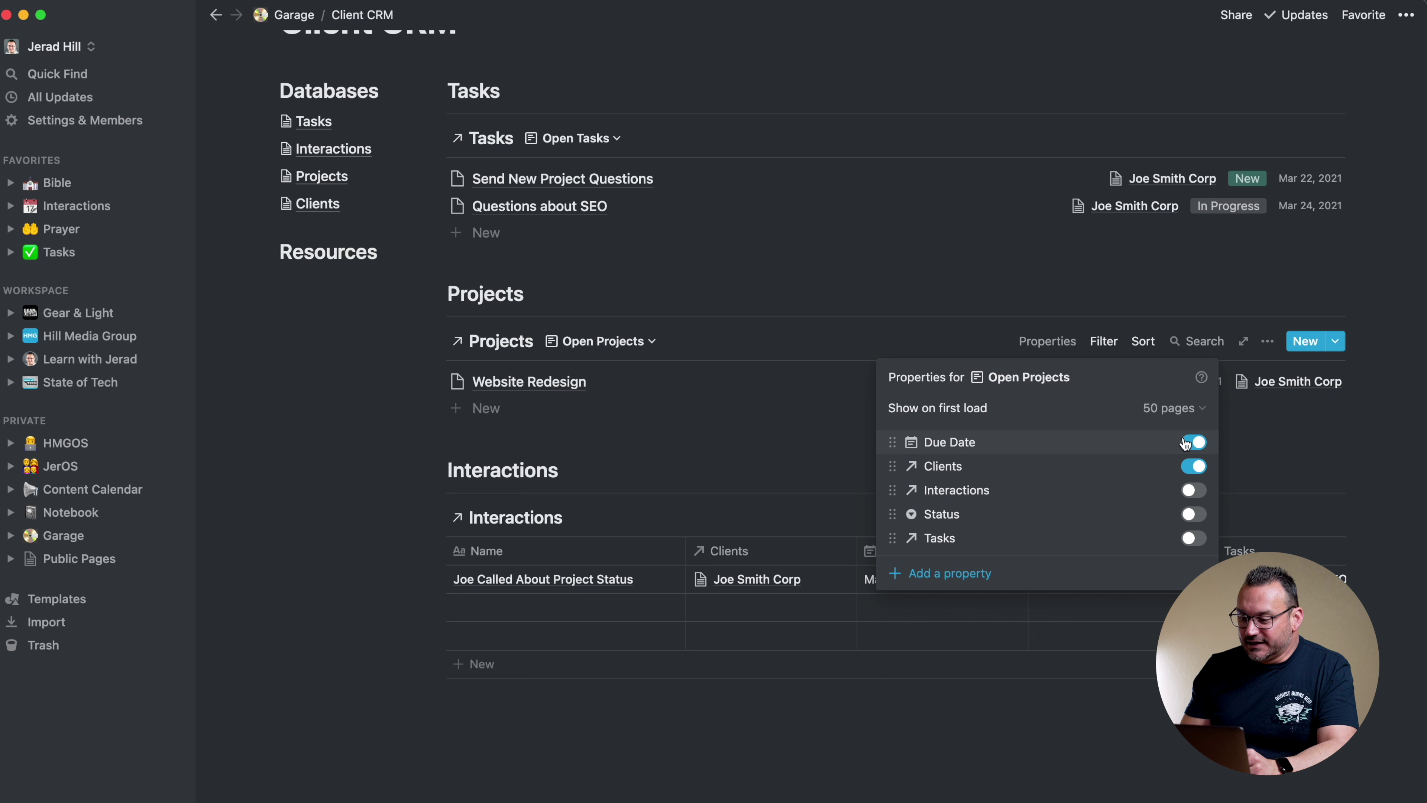
click(1193, 514)
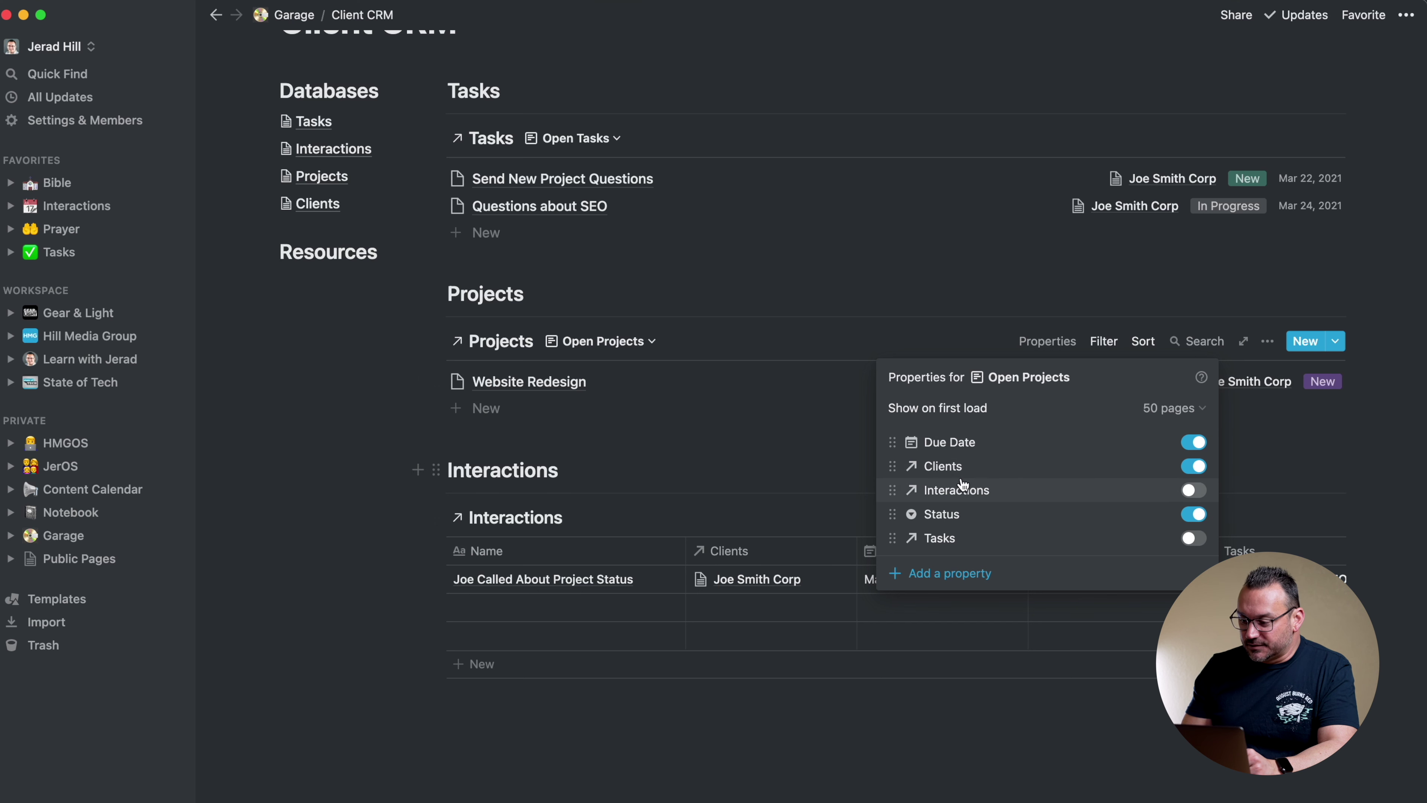
drag(891, 442, 895, 514)
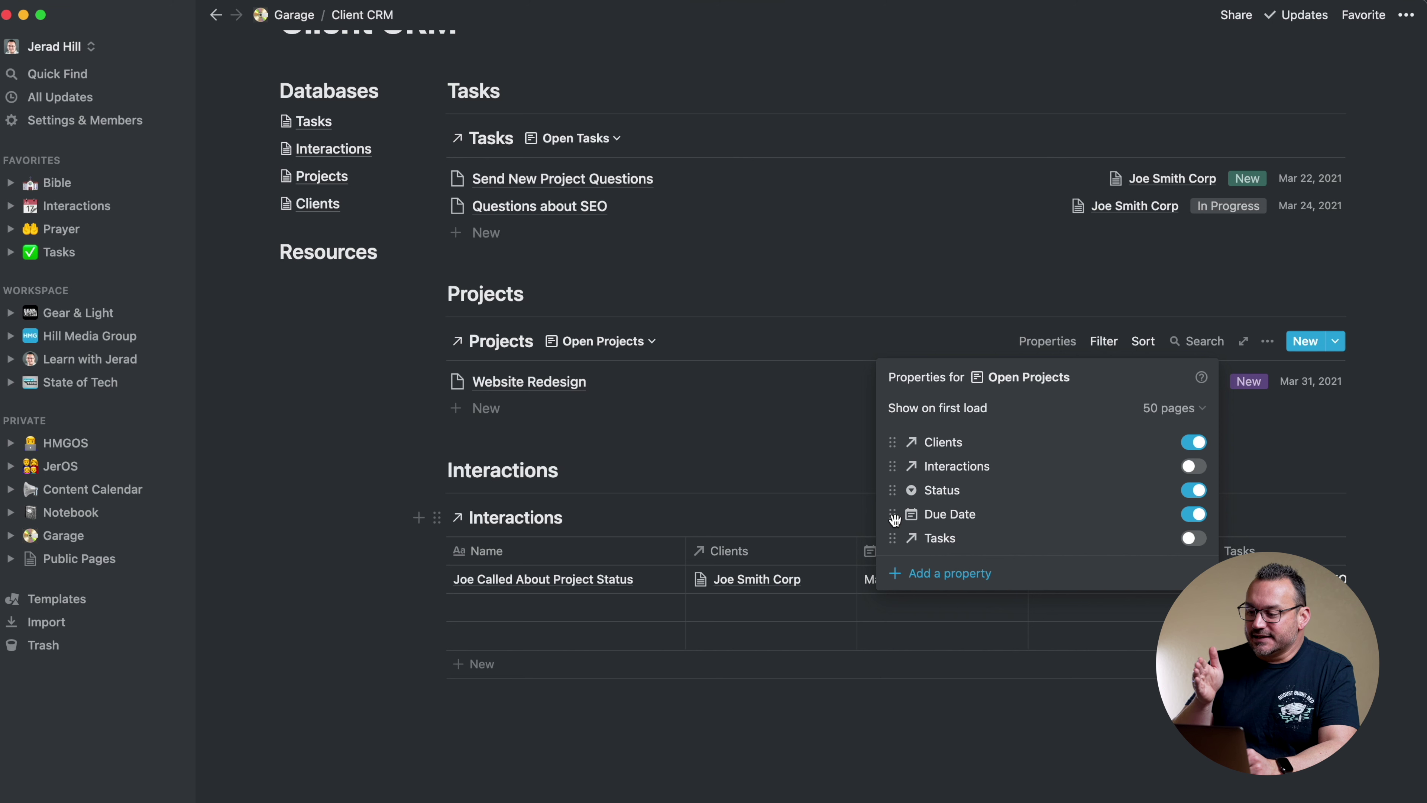
click(795, 237)
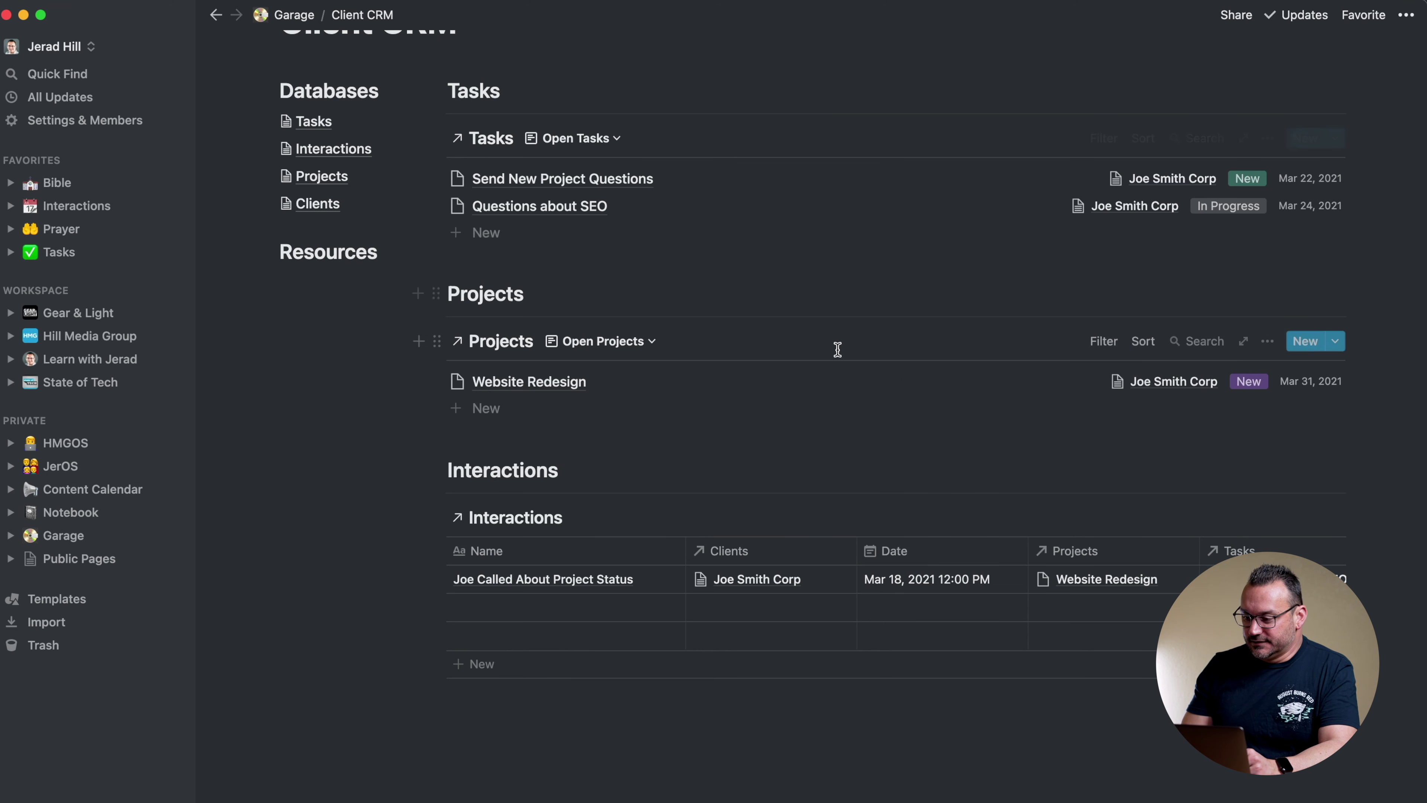
scroll(838, 351, up, 1)
scroll(972, 437, down, 3)
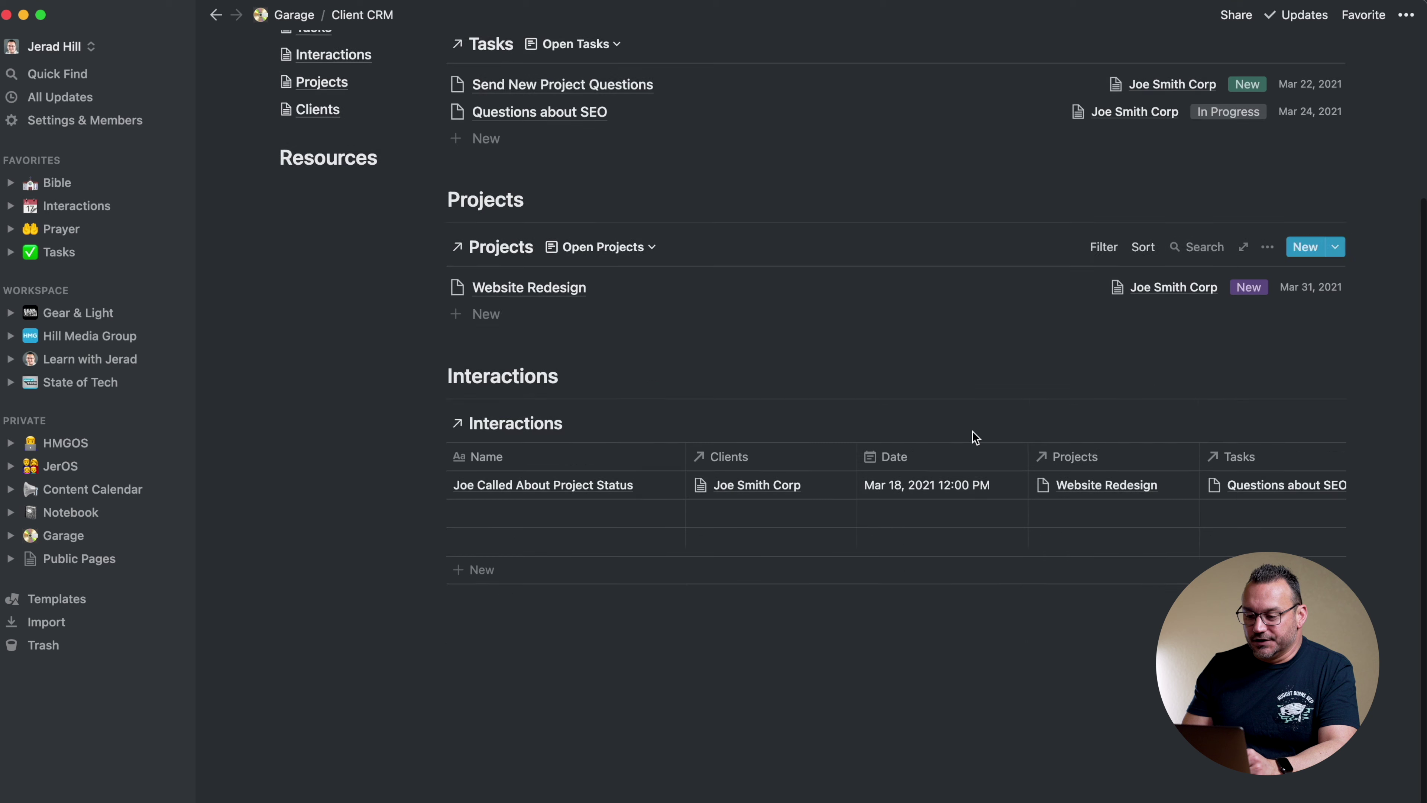
Add a list view named 'Recent Interactions' to the Interactions database
click(614, 376)
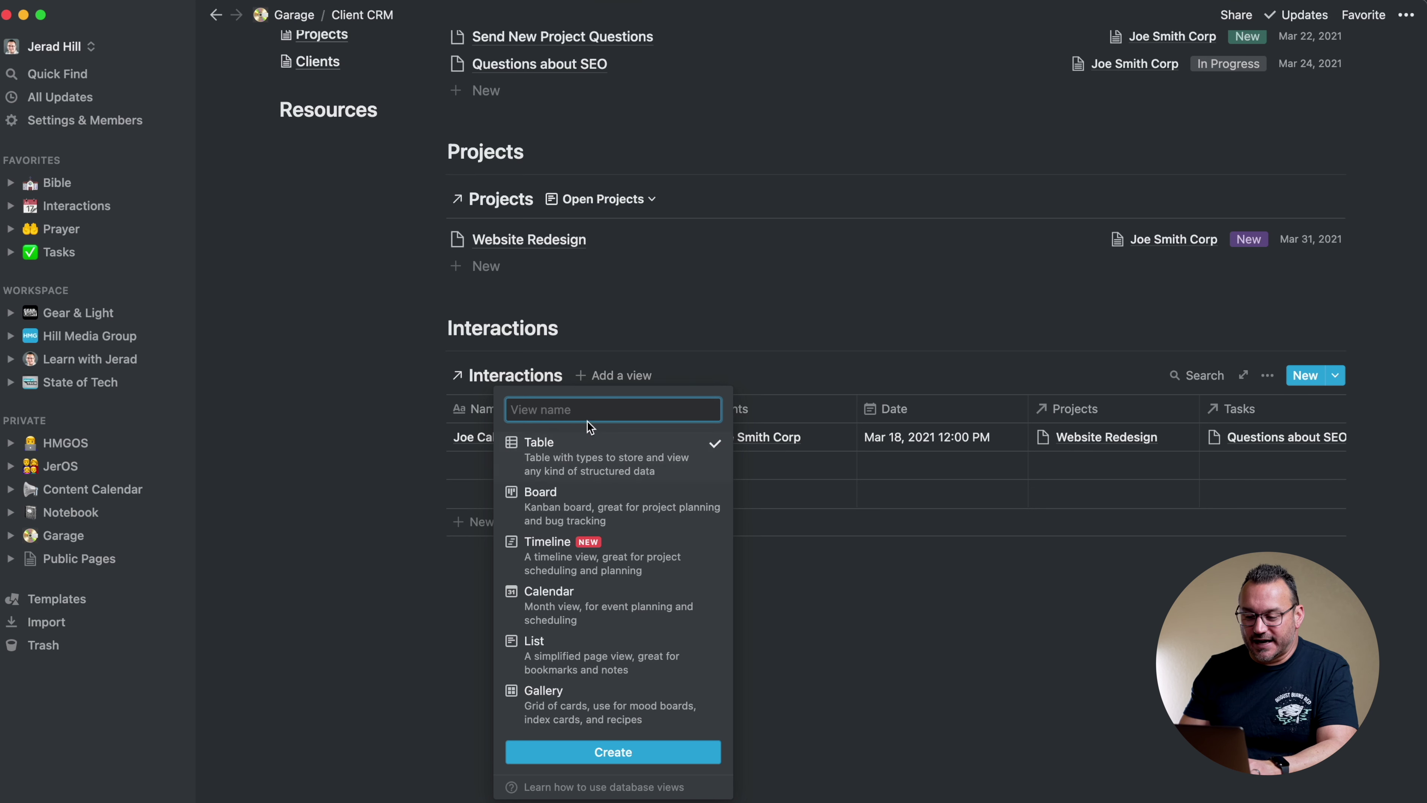
text(Recent Interactions)
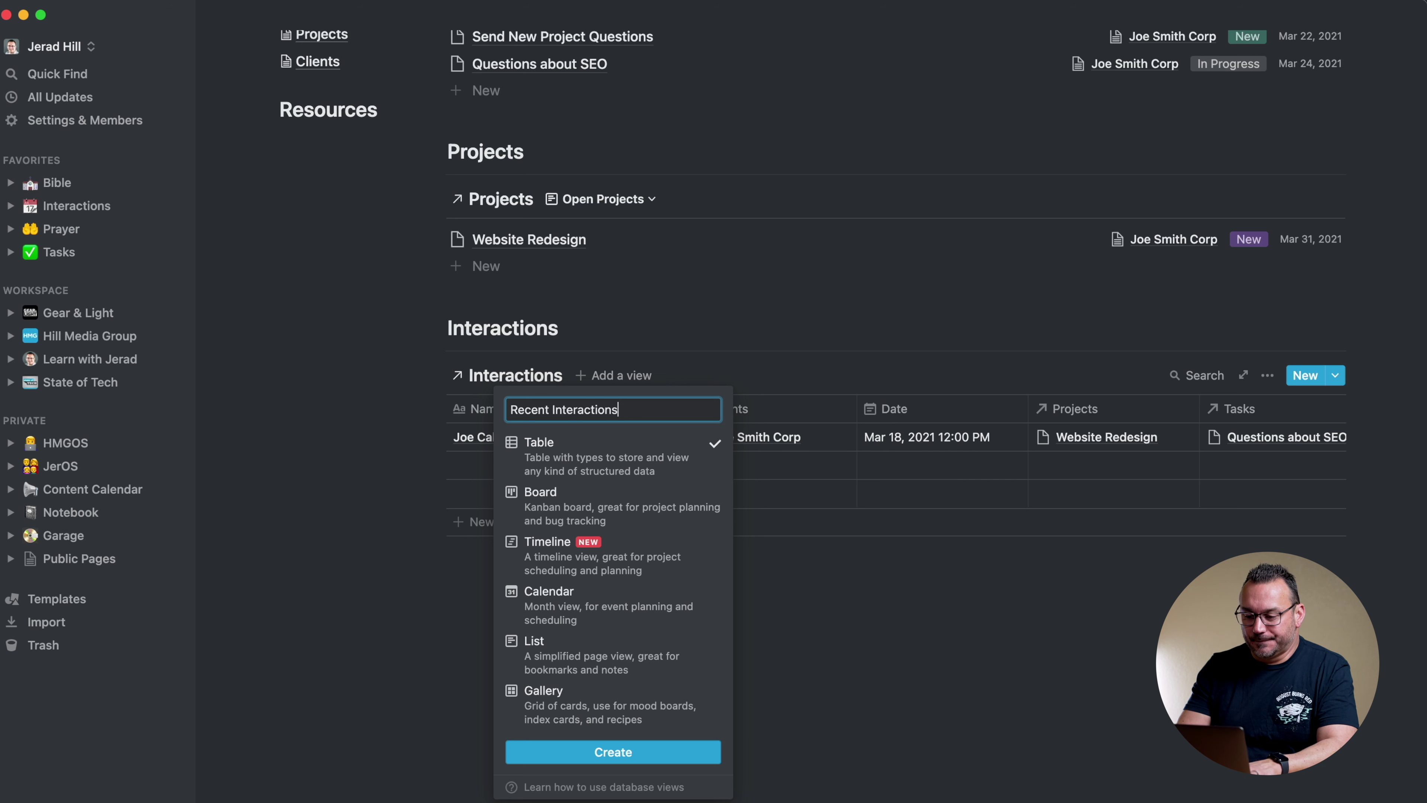
click(590, 653)
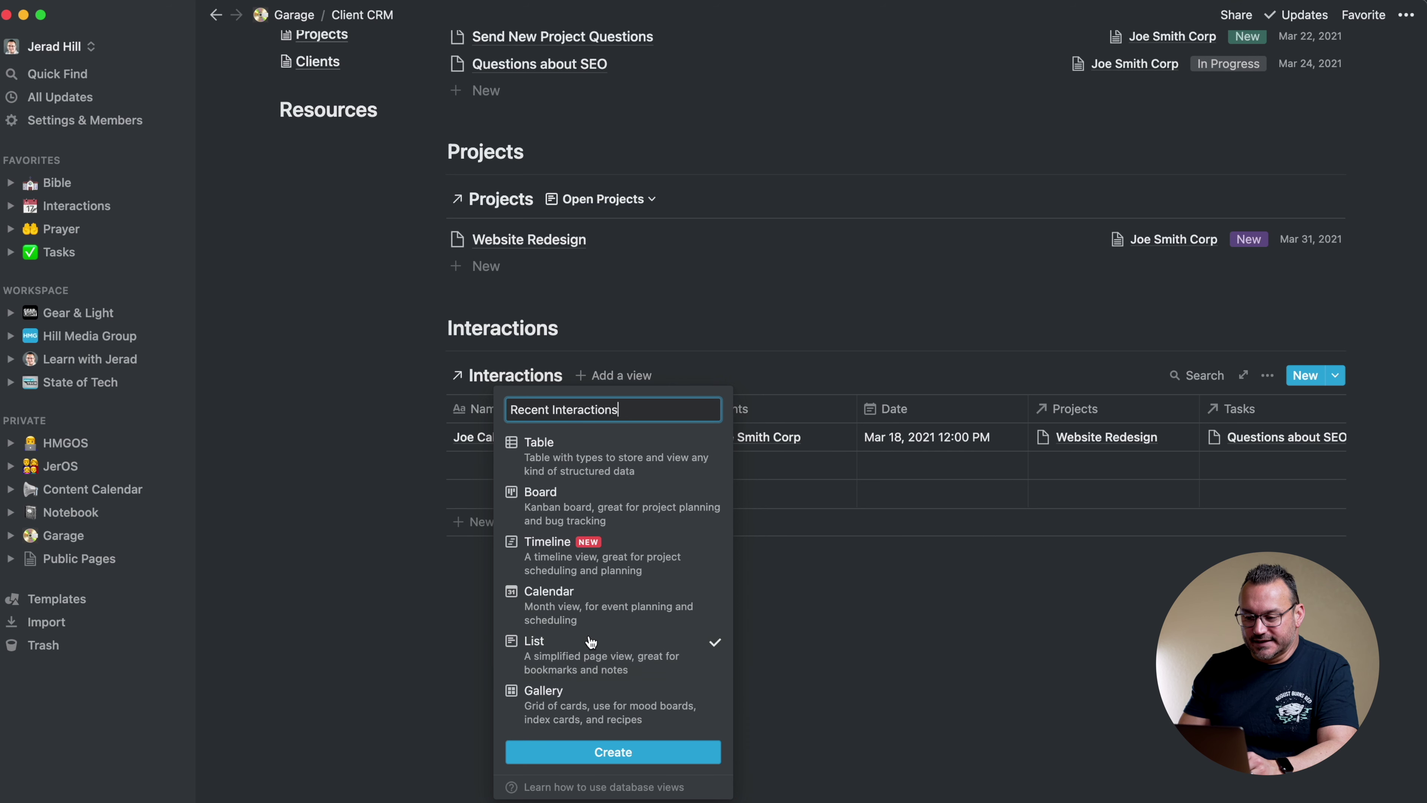
click(594, 751)
scroll(593, 674, down, 3)
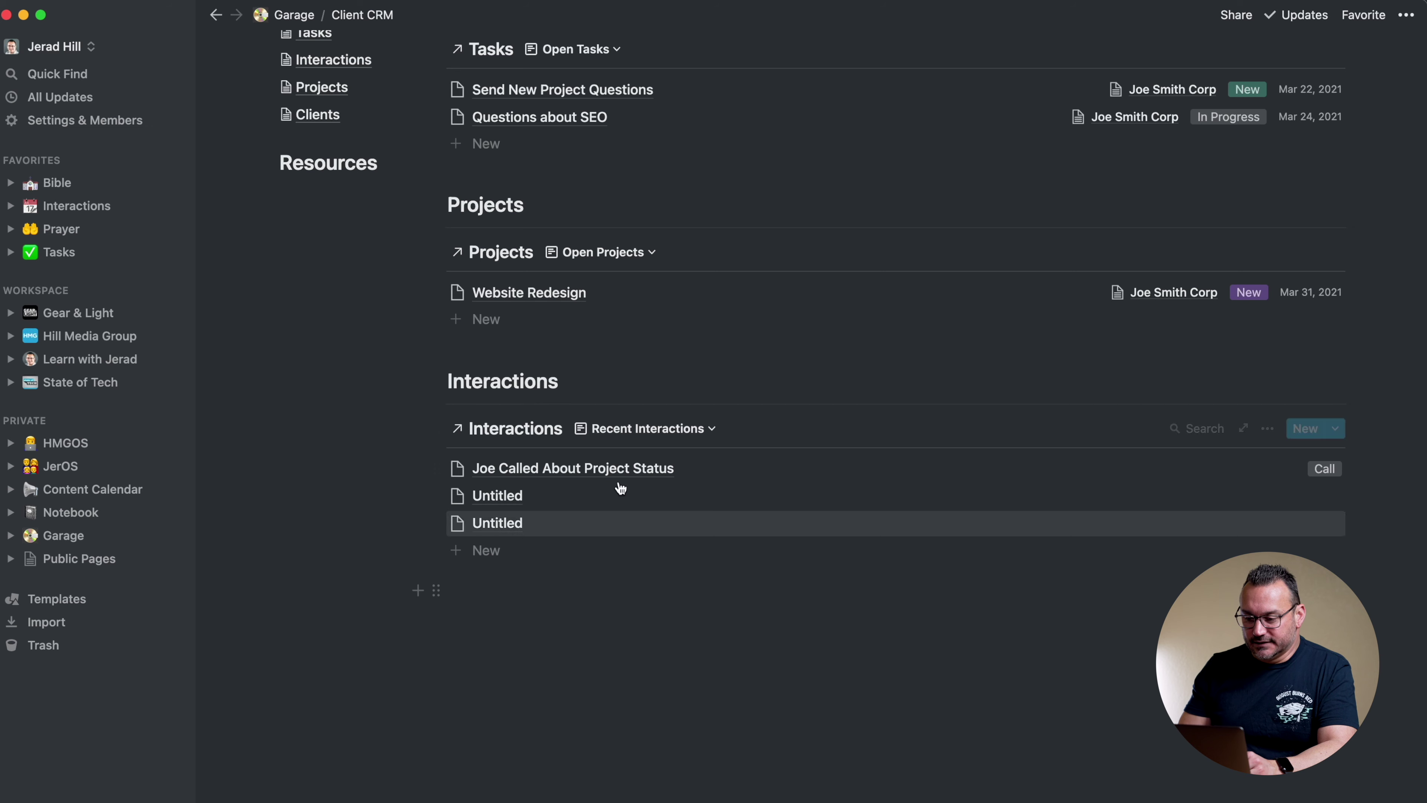
Sort Recent Interactions by Date, descending
click(1267, 429)
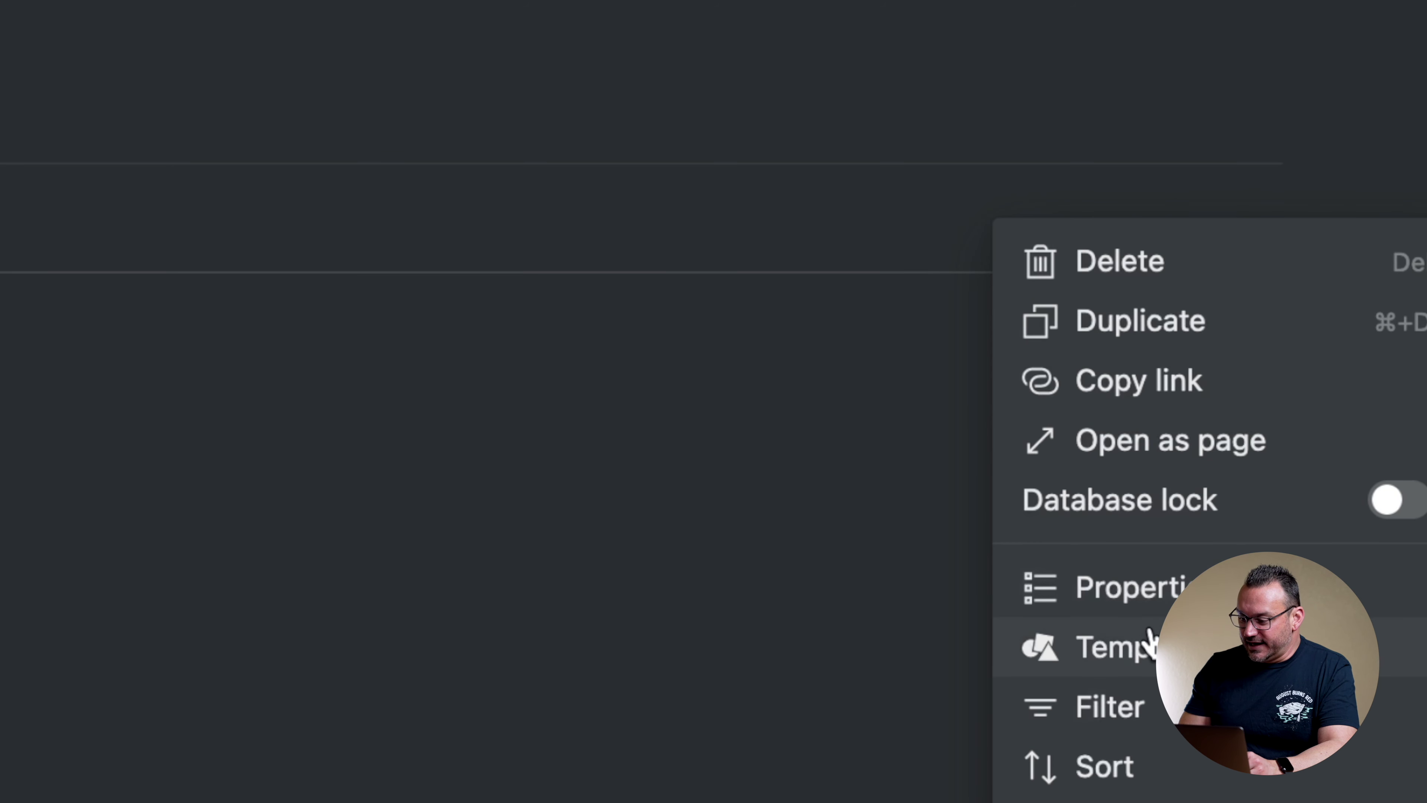
click(1110, 767)
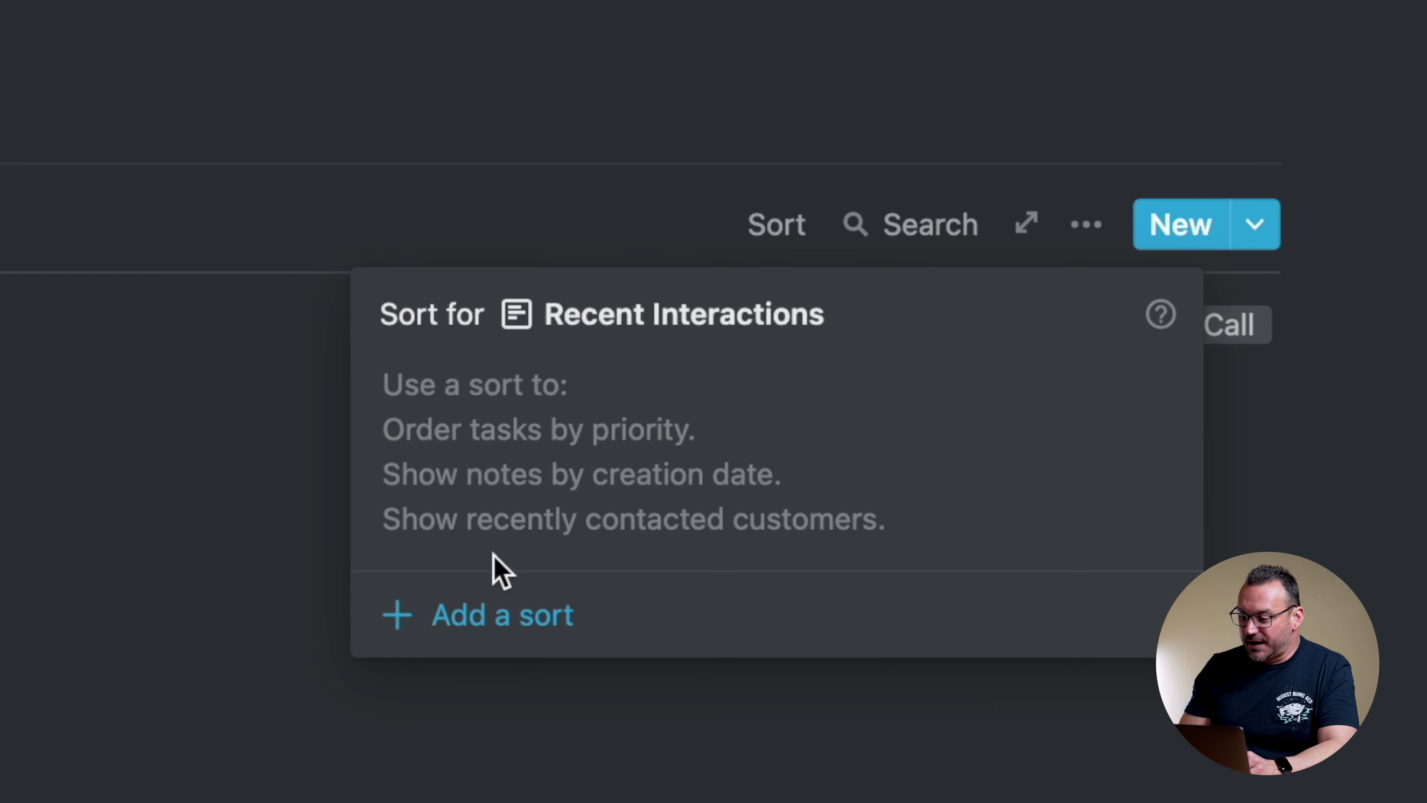
click(498, 615)
click(575, 401)
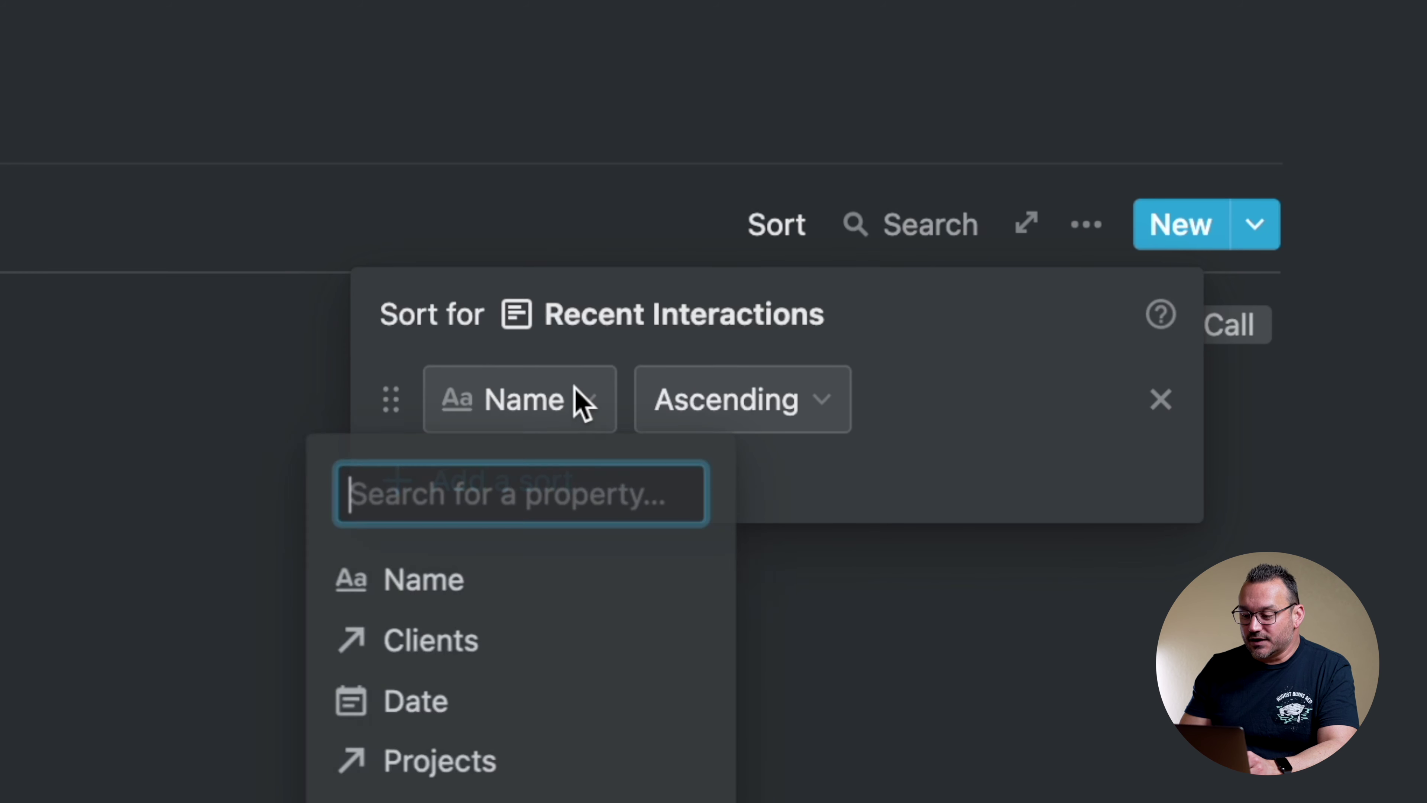
click(468, 714)
click(736, 419)
click(697, 560)
click(1070, 374)
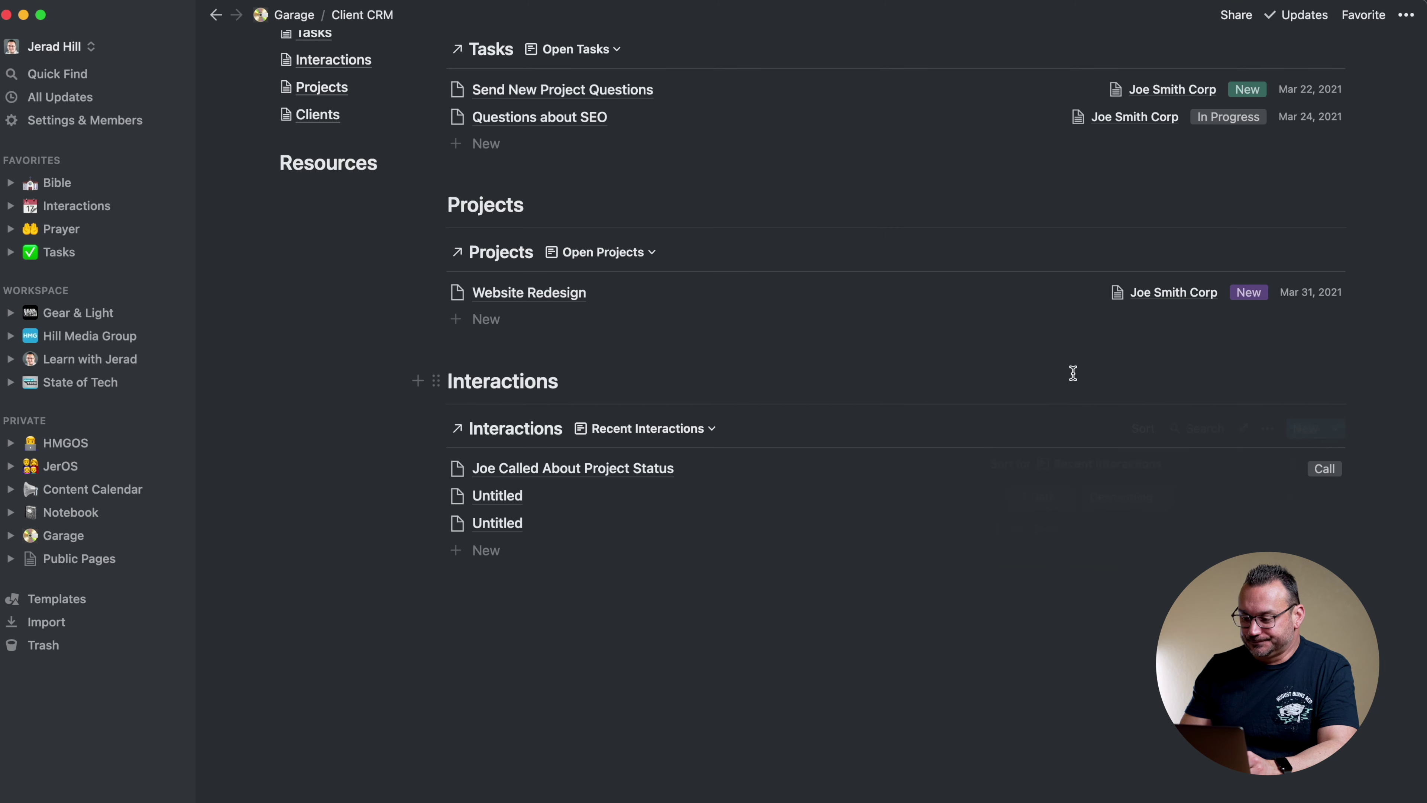
click(1267, 428)
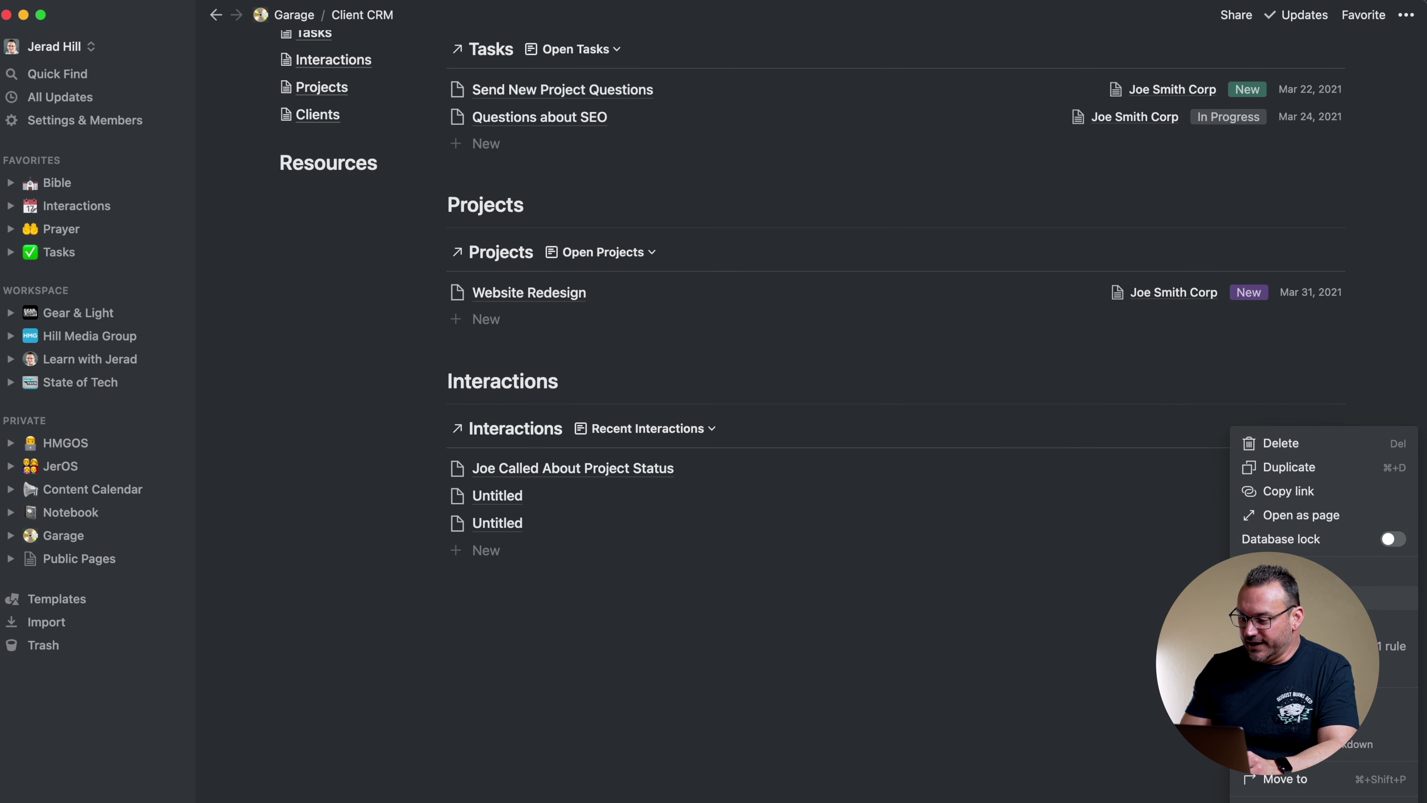
Turn on the Date property for Recent Interactions entries
click(1292, 575)
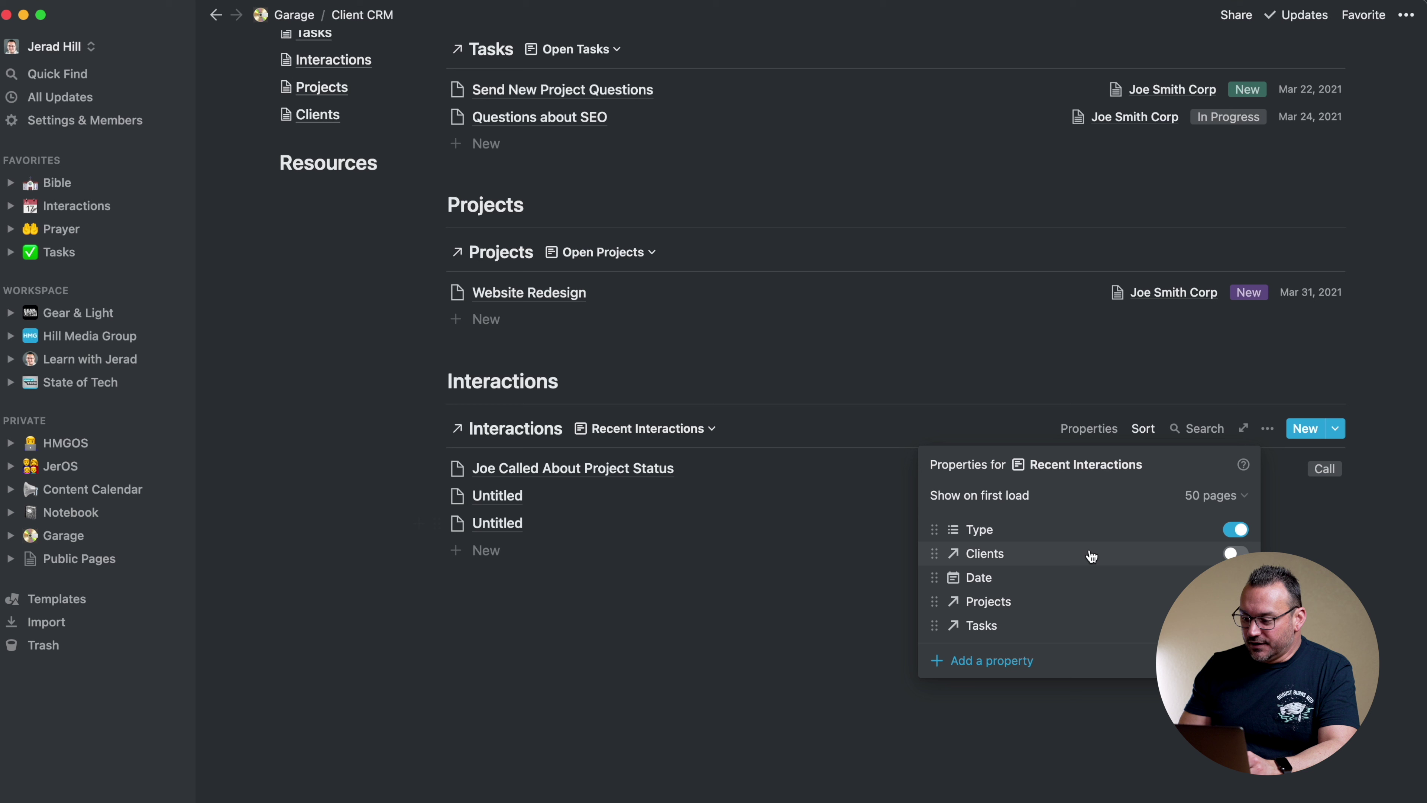
click(1236, 577)
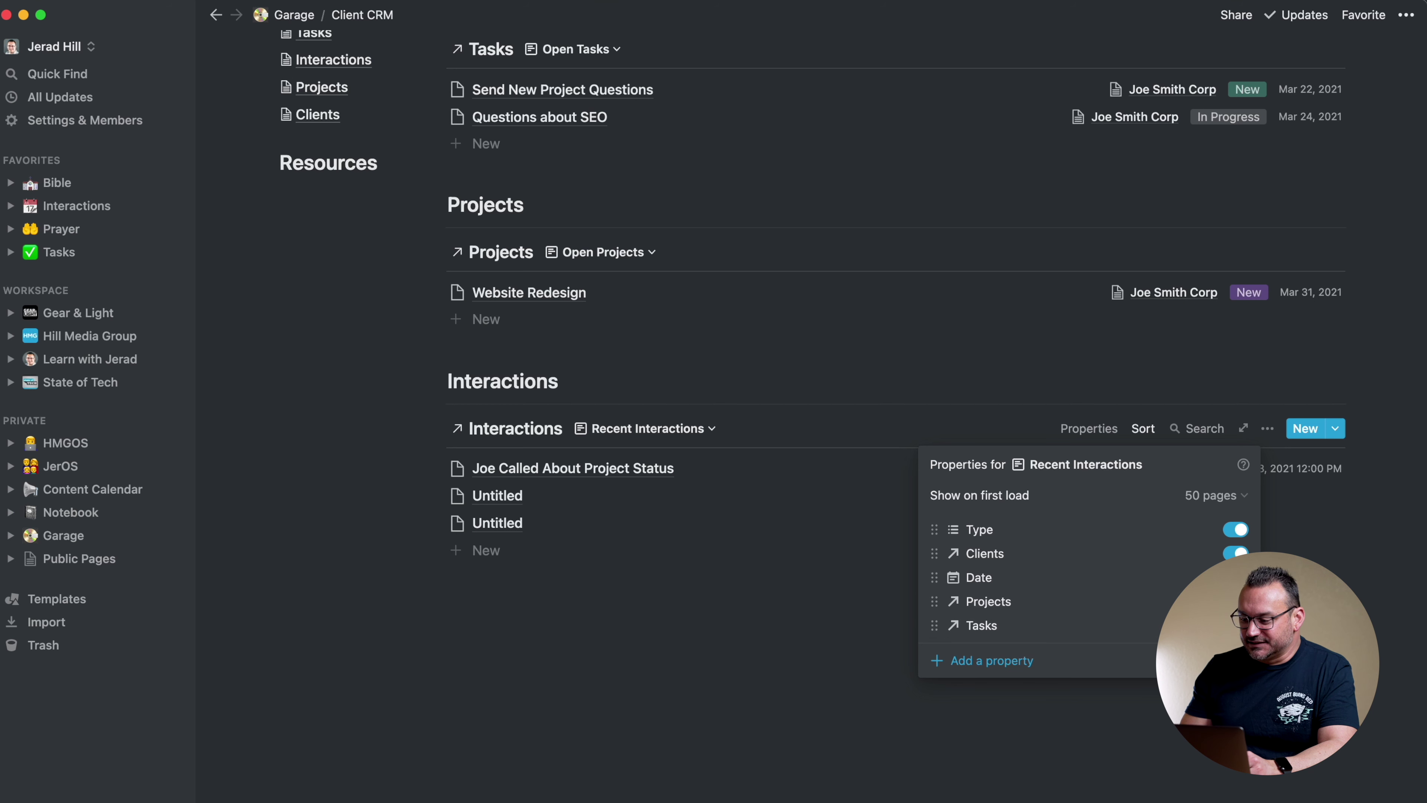
key(Escape)
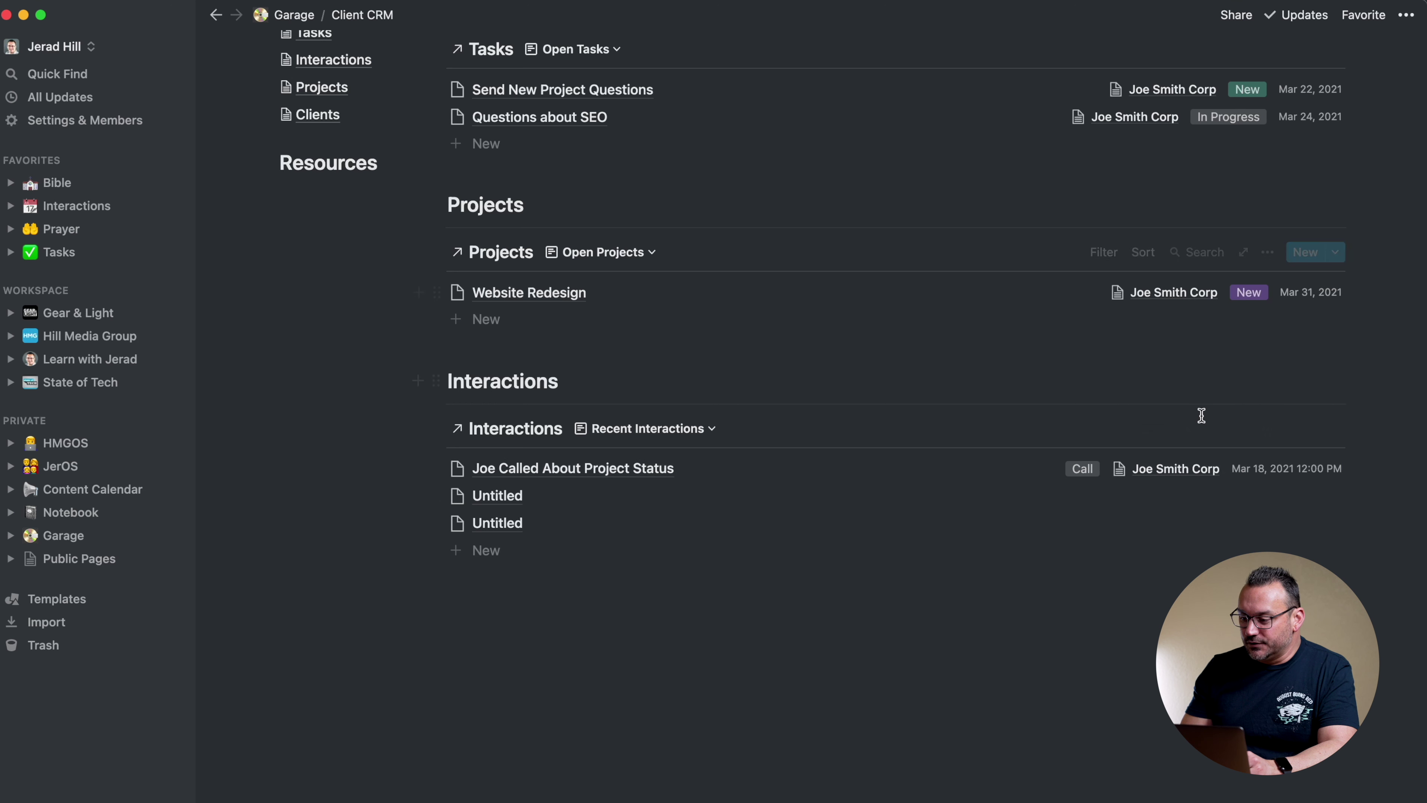
Reorder the Recent Interactions properties so Type comes after Clients
click(1268, 429)
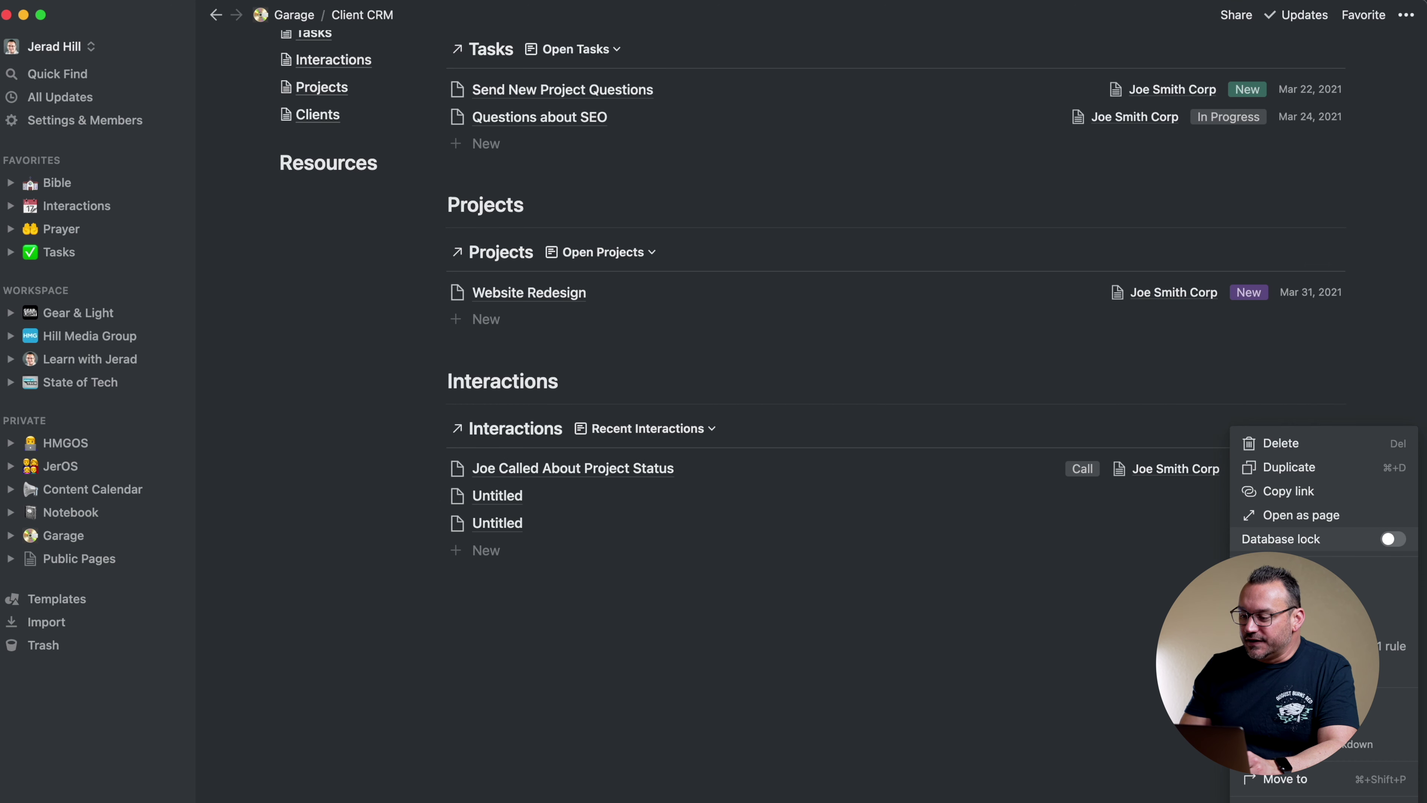
click(1271, 575)
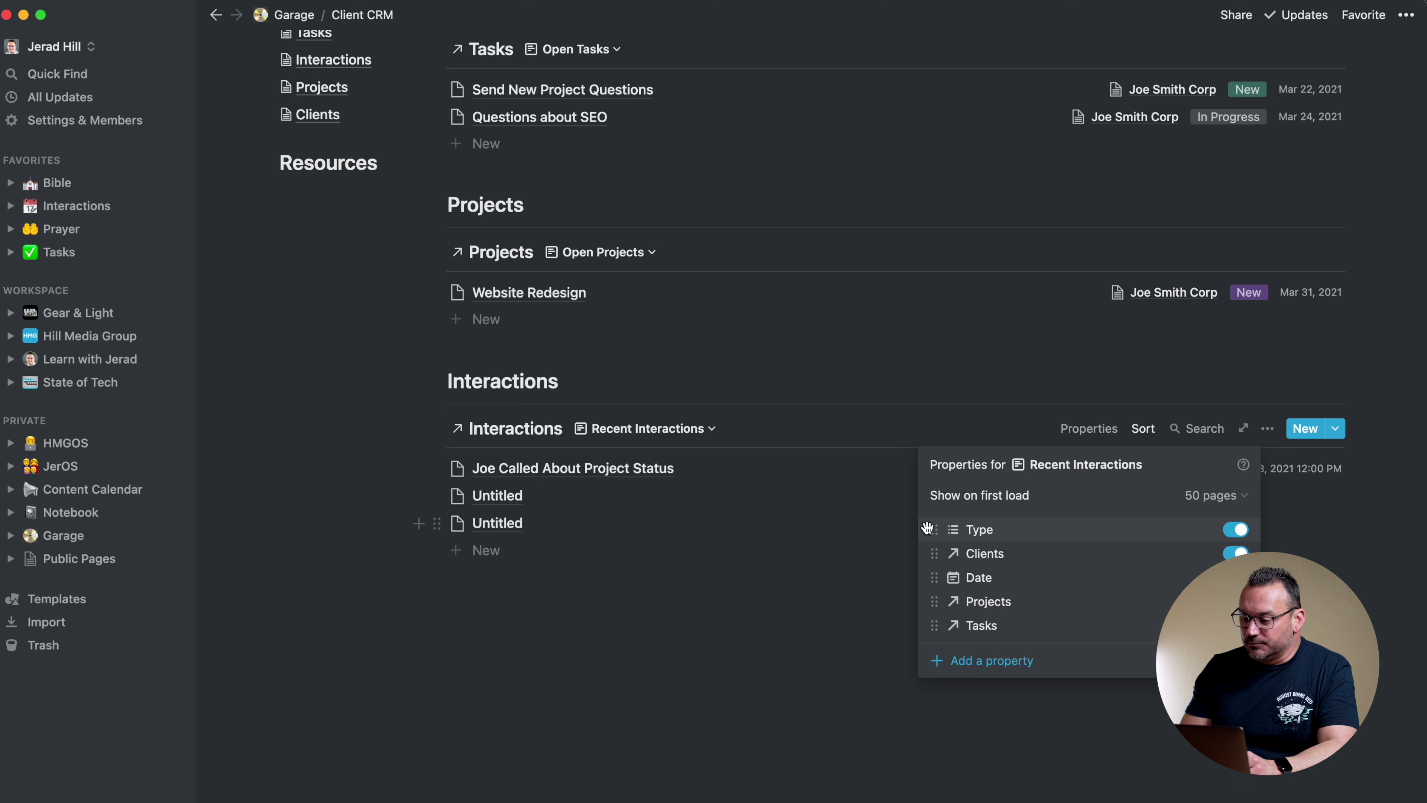
drag(931, 529, 933, 553)
click(826, 638)
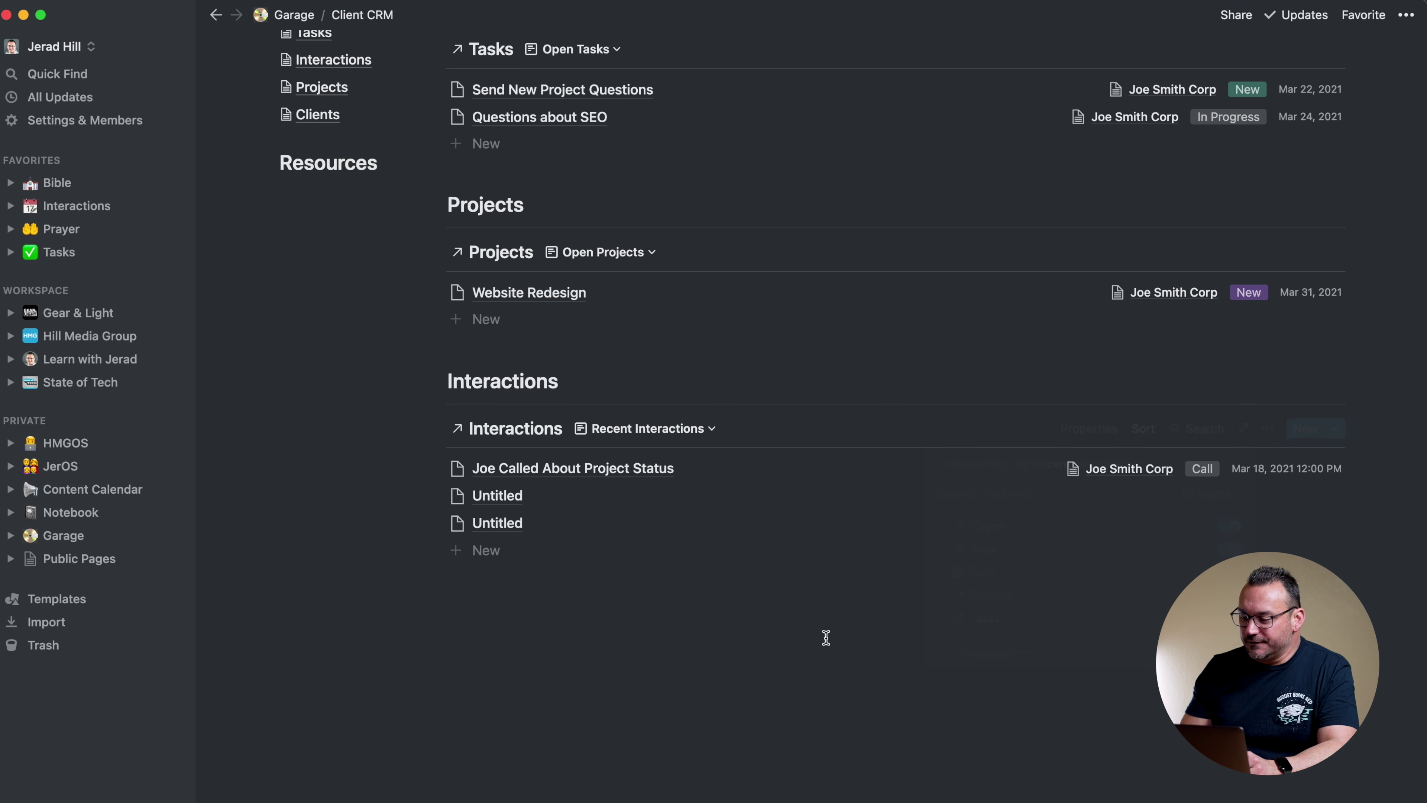
scroll(837, 652, up, 2)
scroll(838, 653, up, 3)
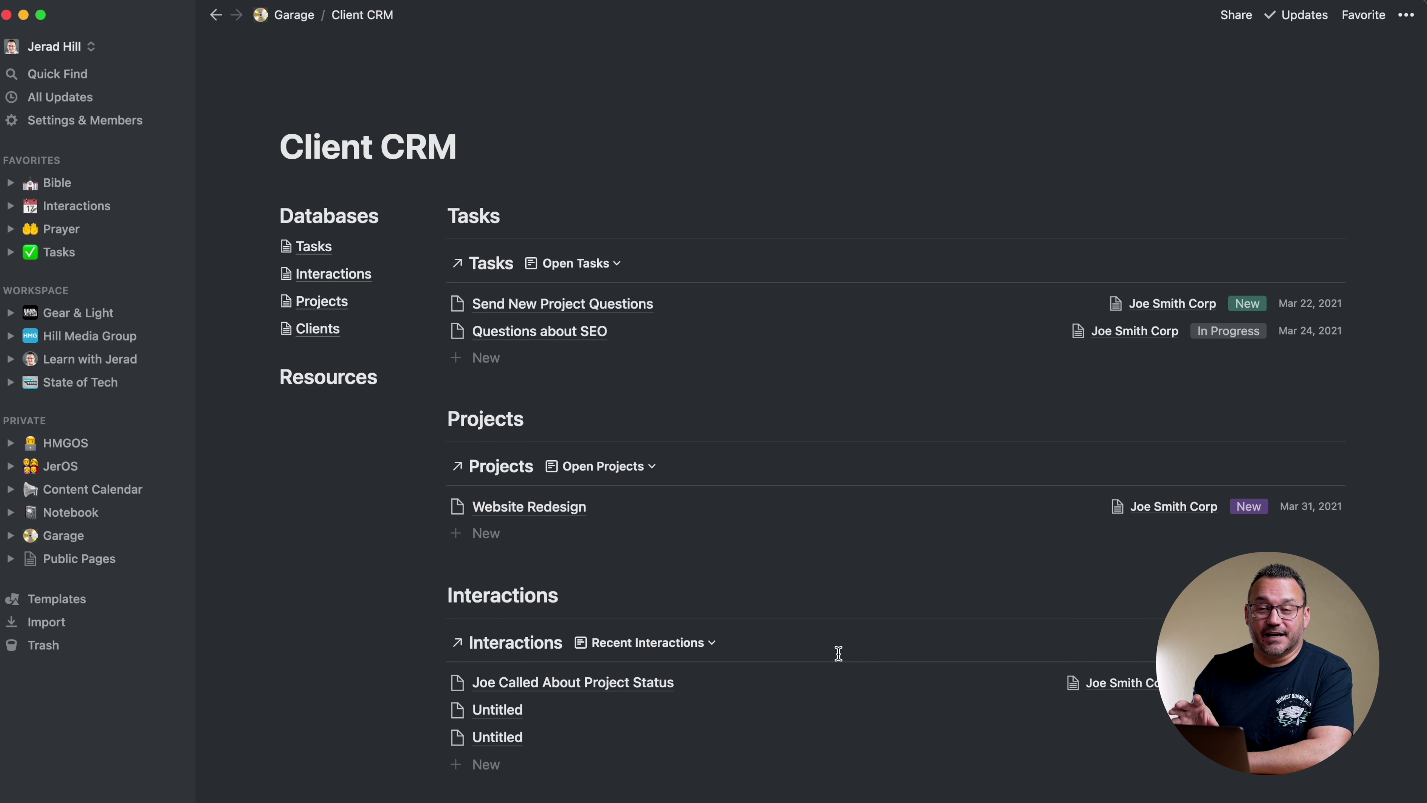
scroll(839, 654, down, 1)
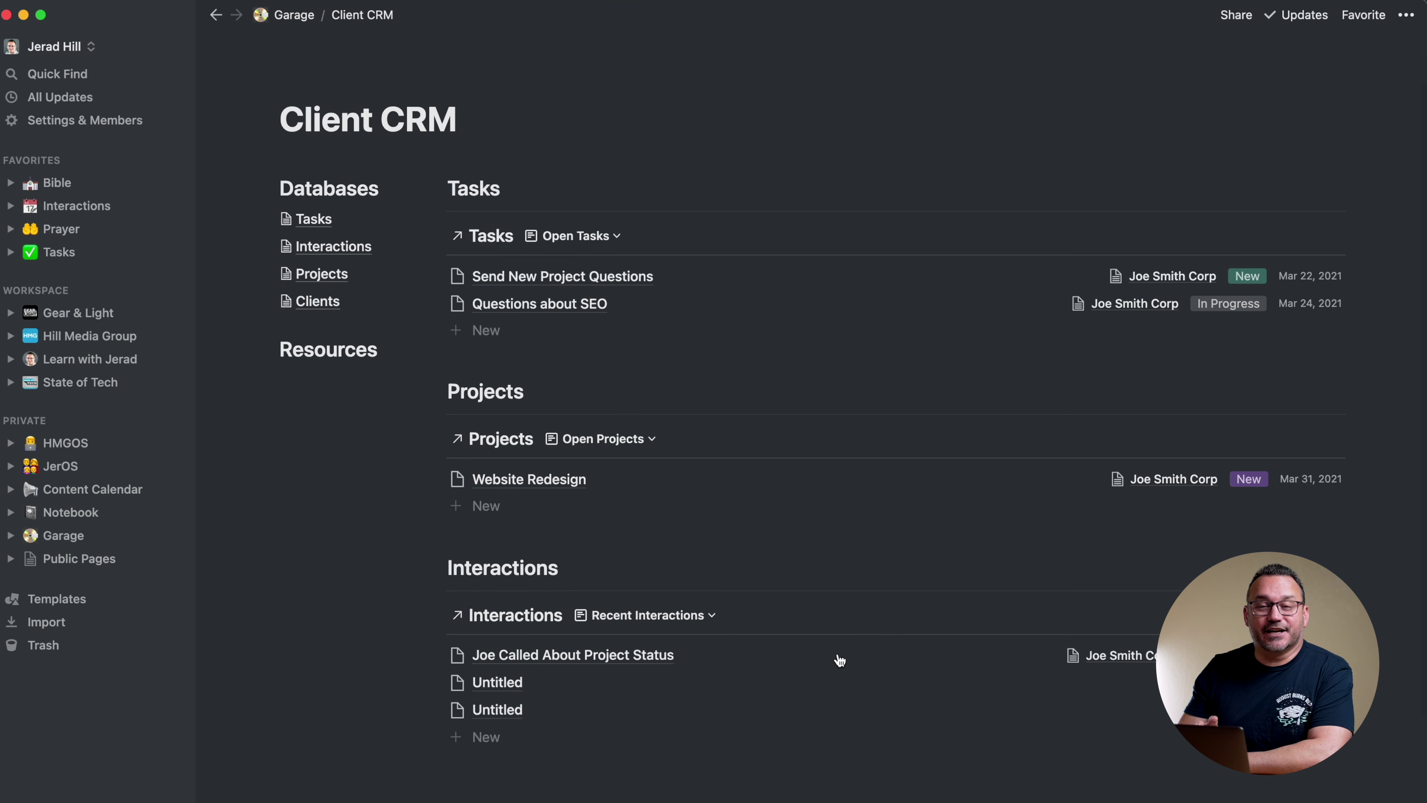
scroll(839, 659, up, 1)
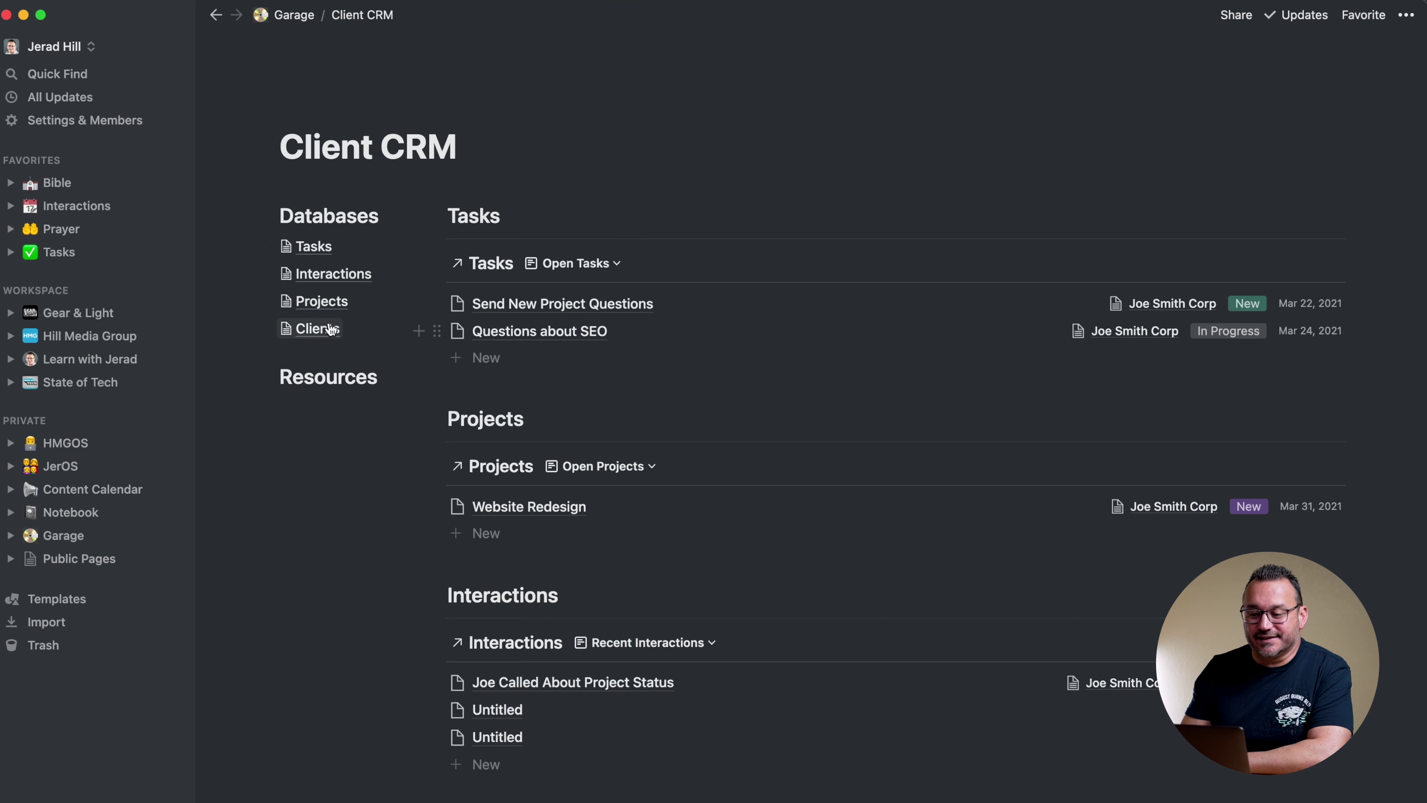
Add a March 19 entry in the Interactions database with client Hill Media Group
click(320, 275)
scroll(647, 449, down, 3)
scroll(648, 448, up, 1)
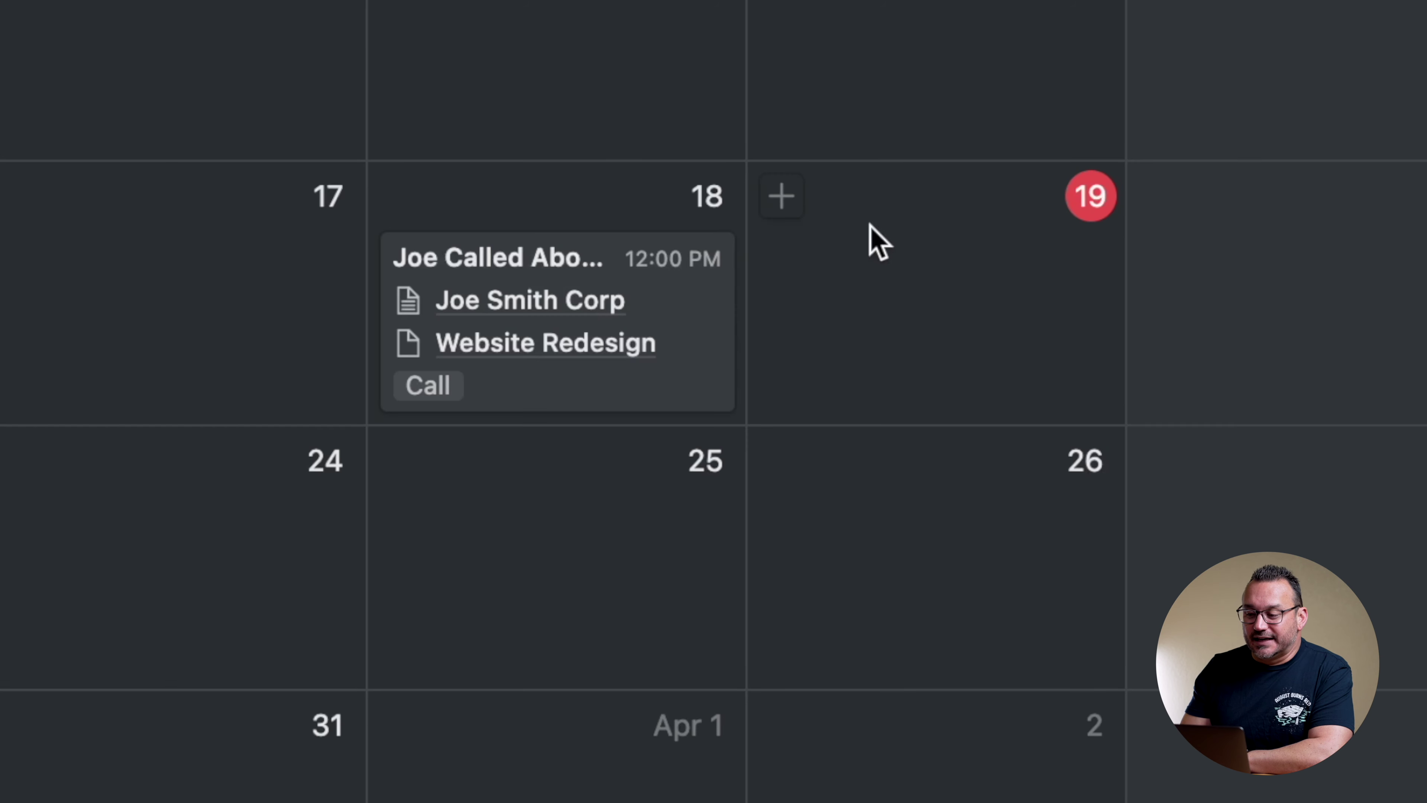
click(782, 196)
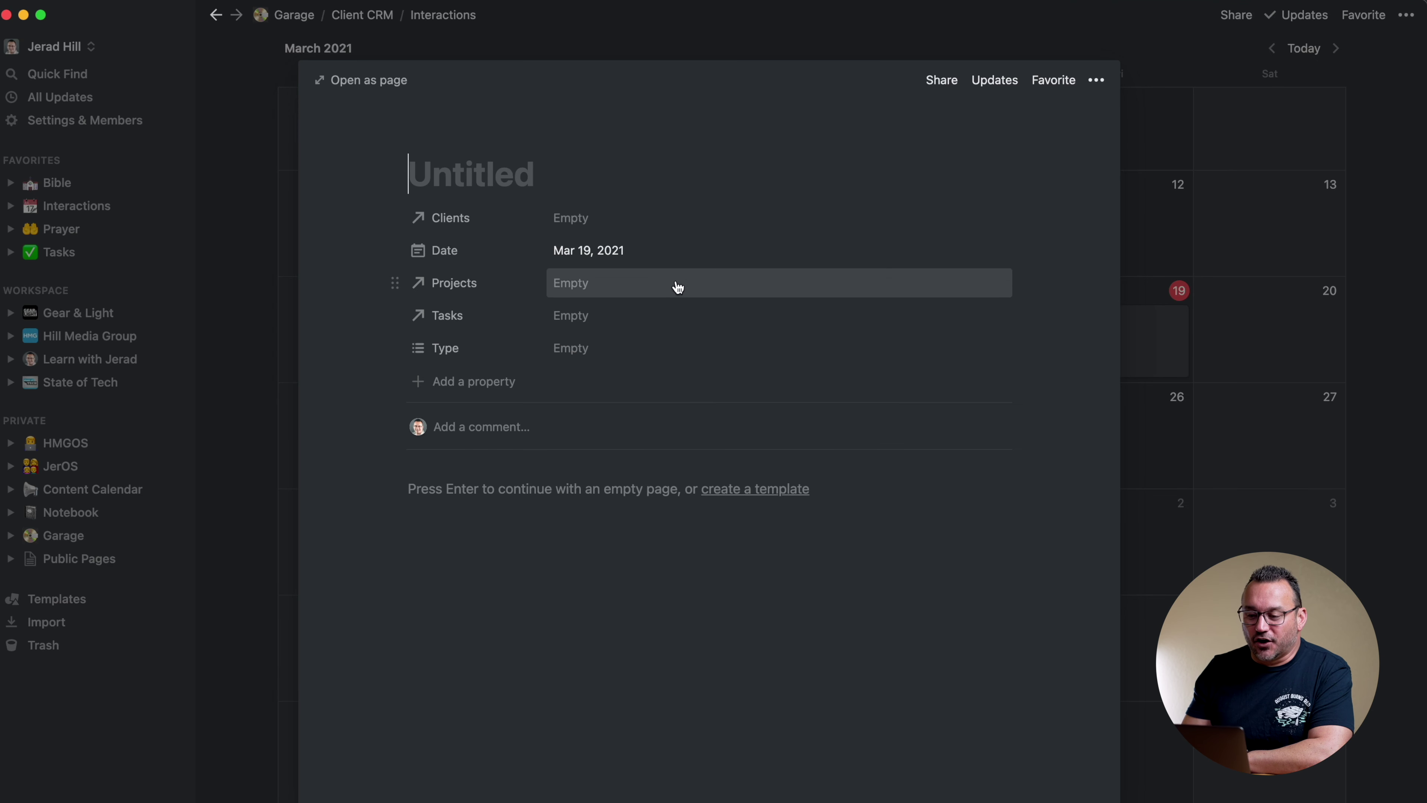
click(580, 218)
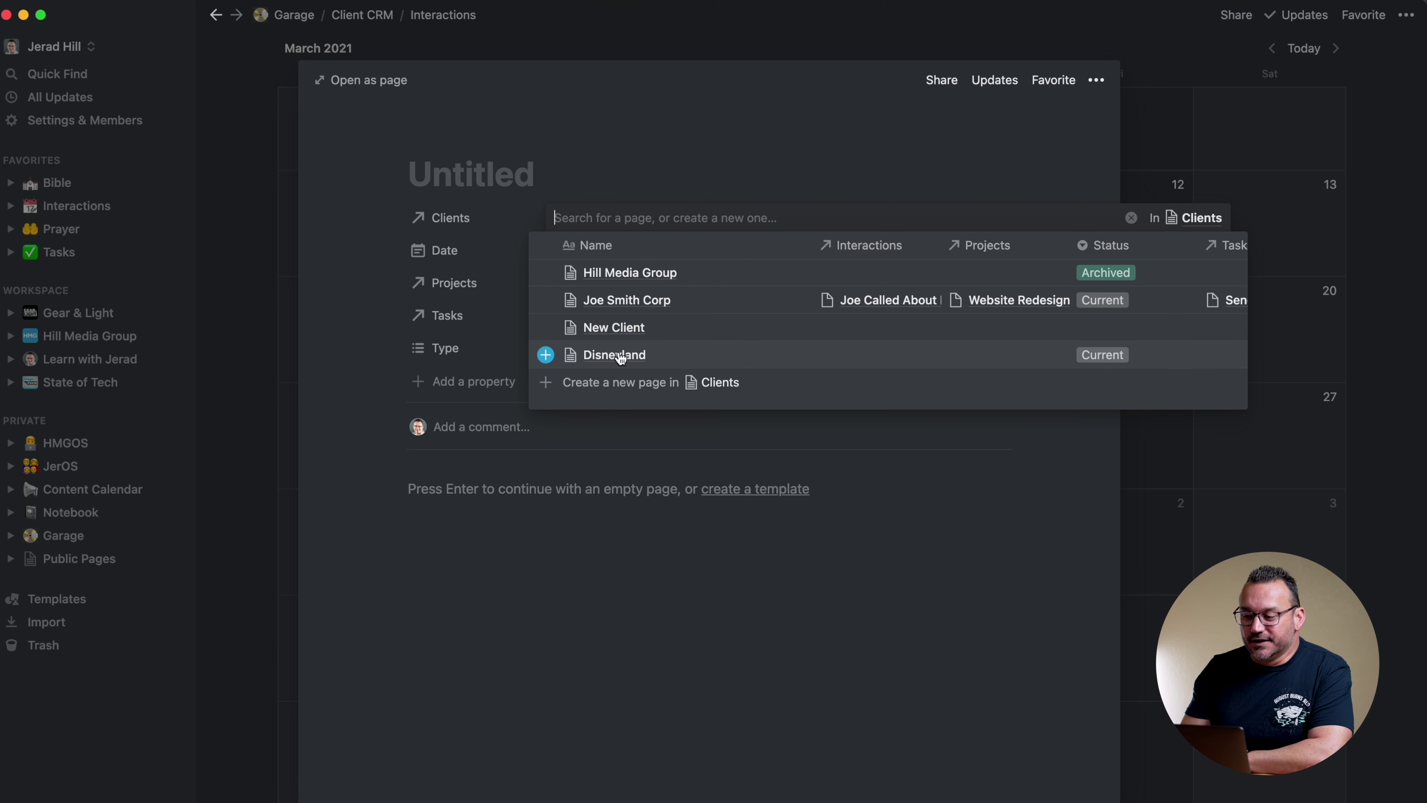
click(622, 273)
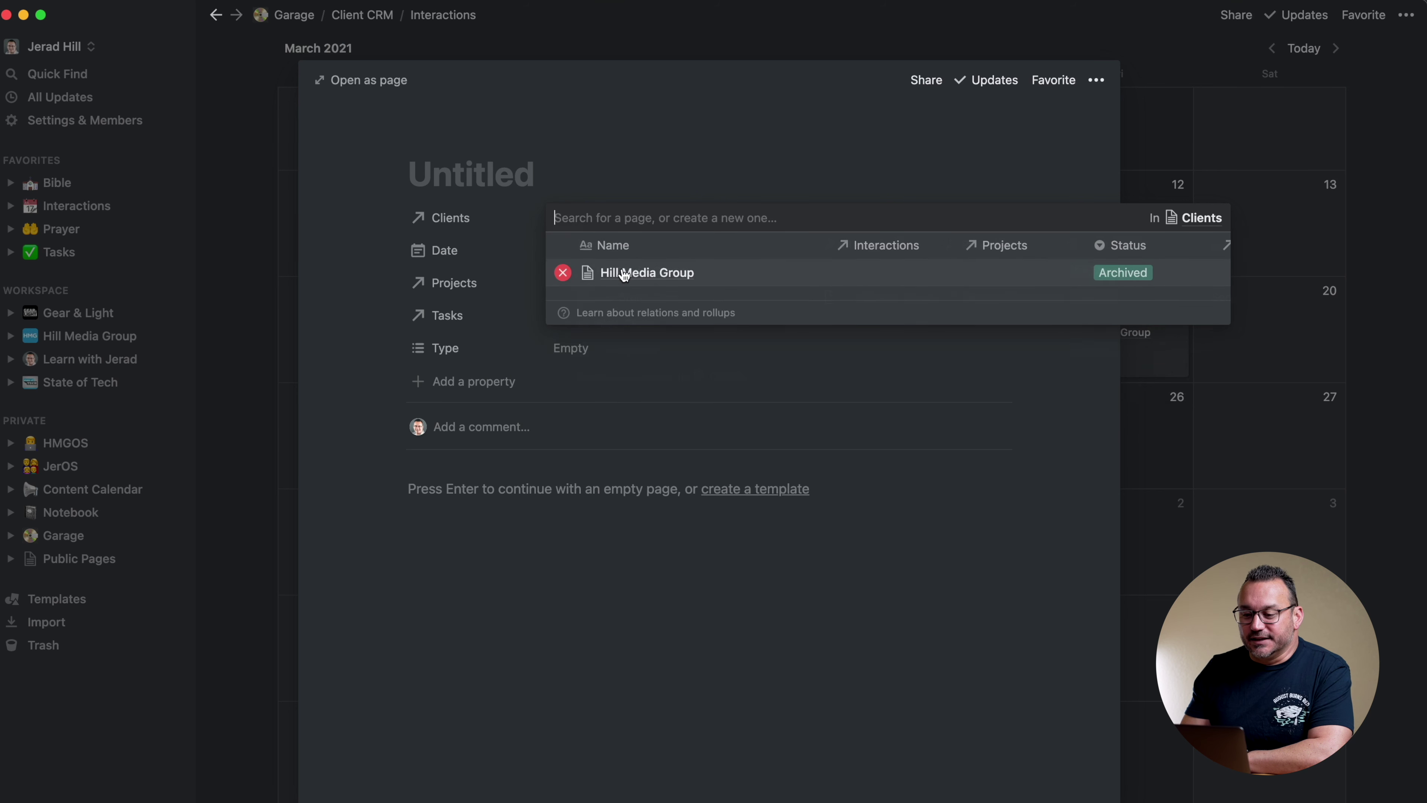
click(501, 187)
Title the interaction 'Old Photos from Xmas Shoot'
click(496, 174)
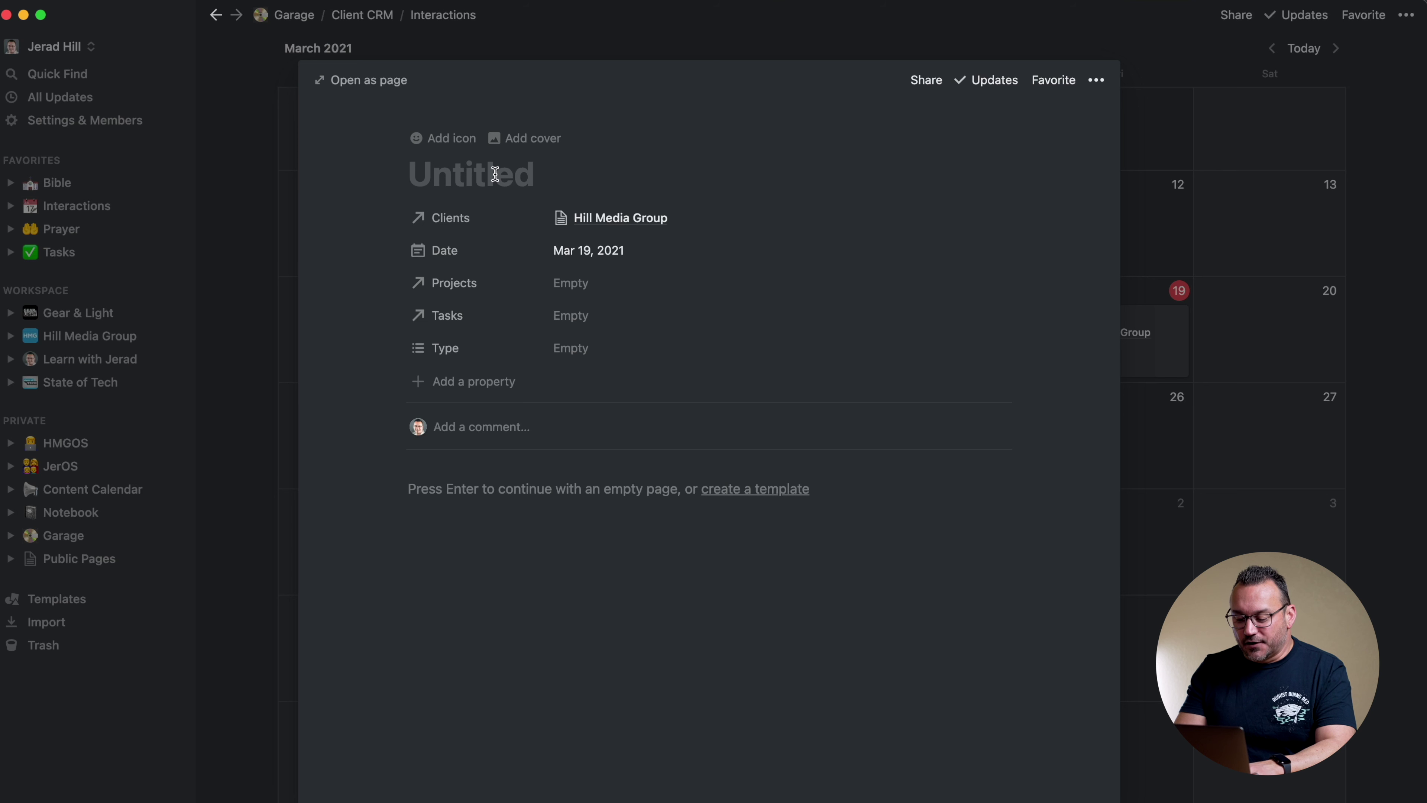
text(N)
key(BackSpace)
text(Old Phot)
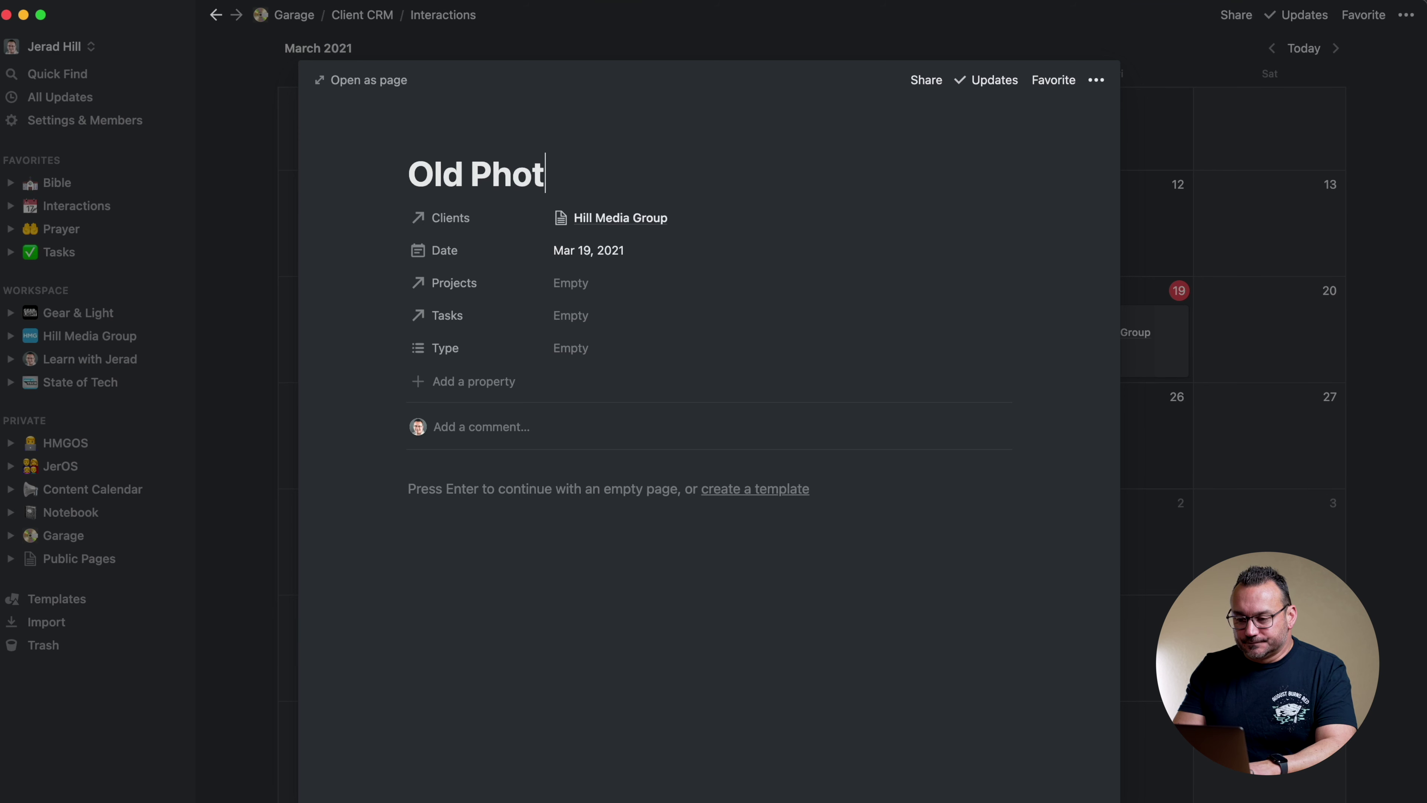
text(os from )
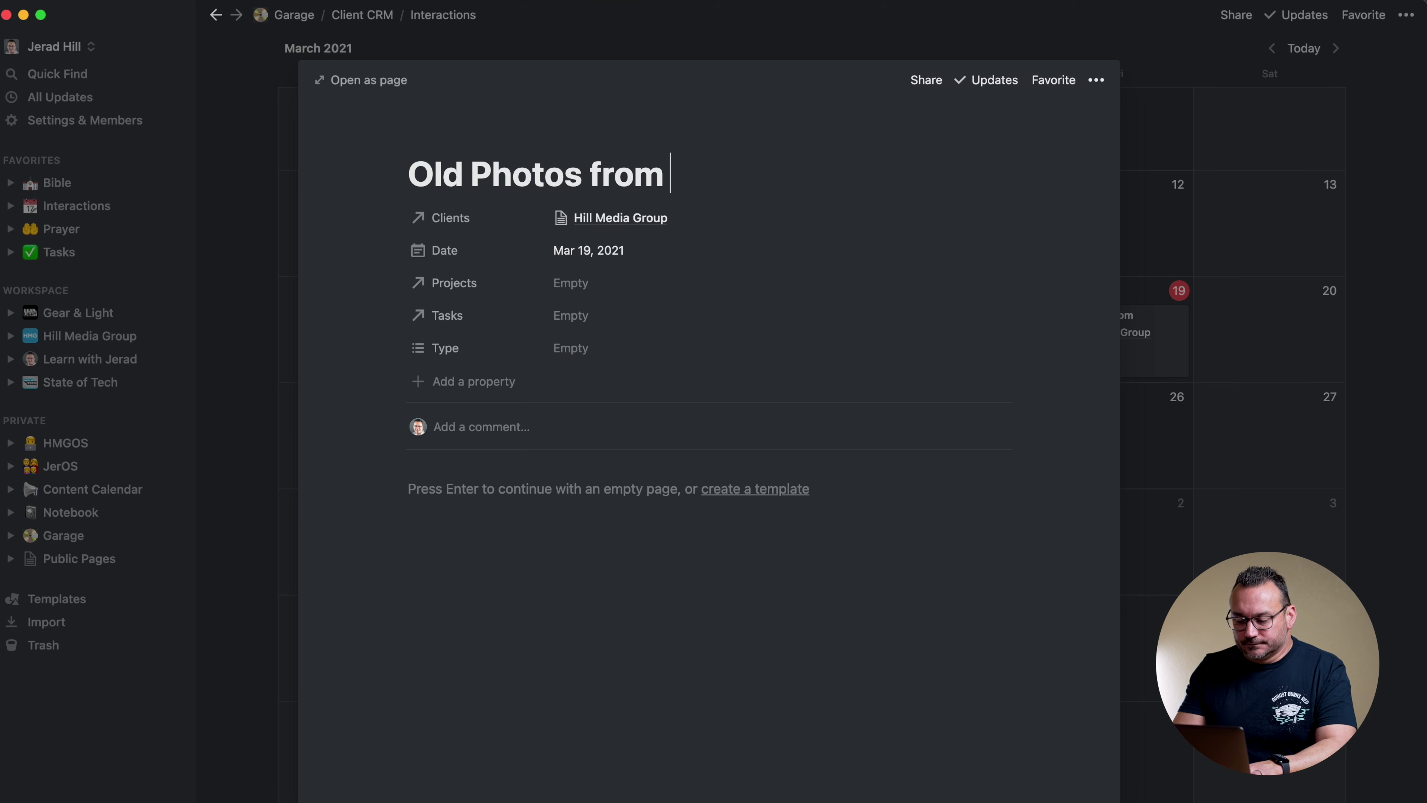
text(X)
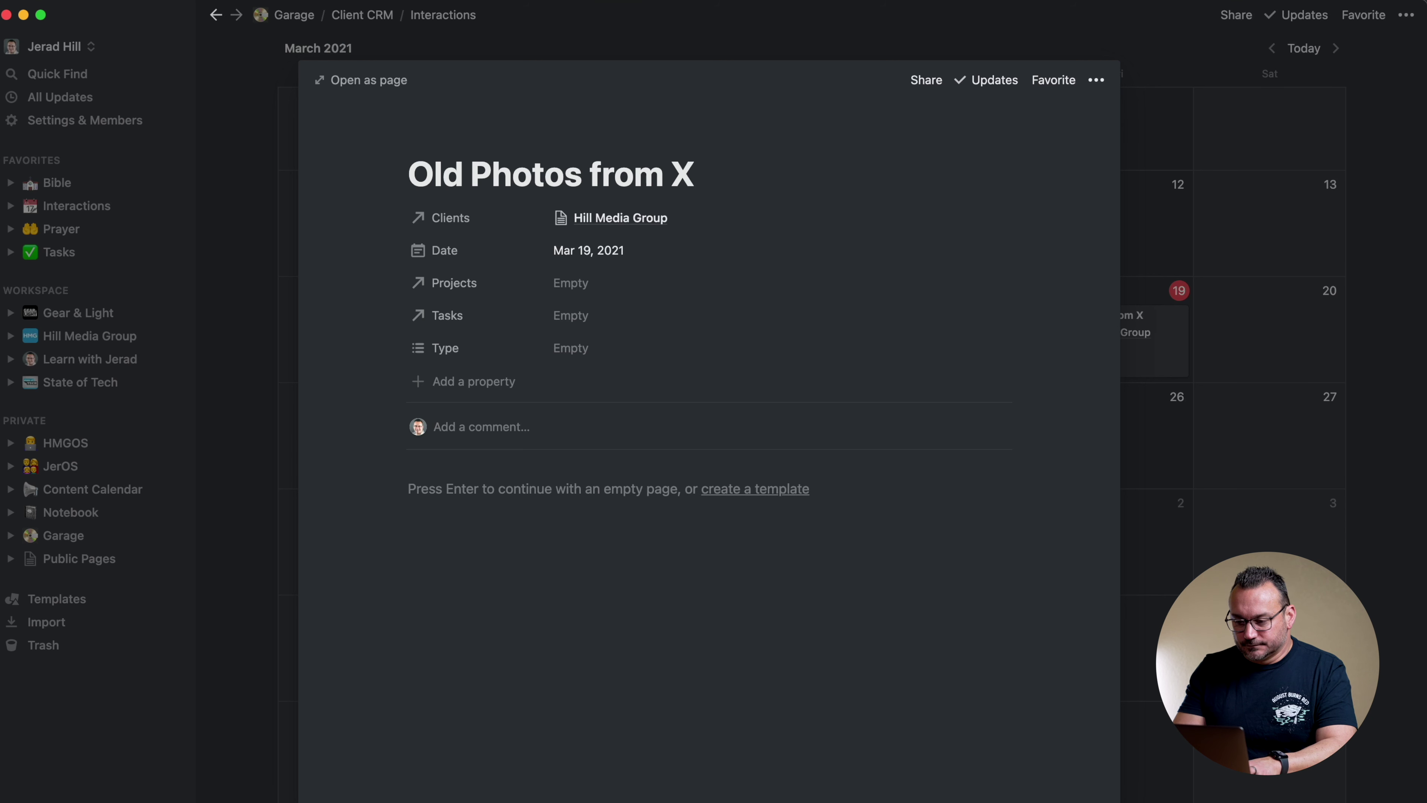
text(mas Shoot)
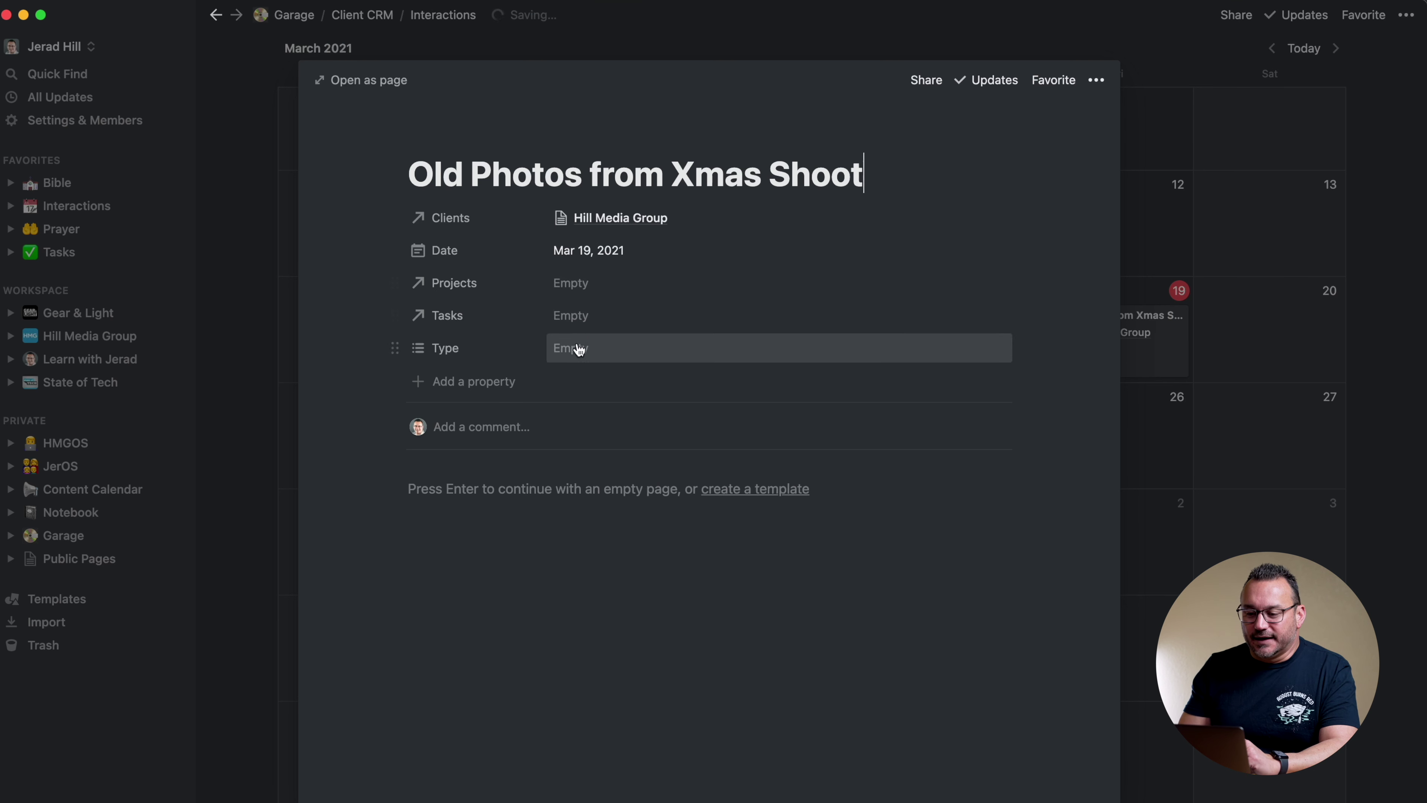
Create and link a new task 'Look for Xmas Photos' to the interaction
click(577, 316)
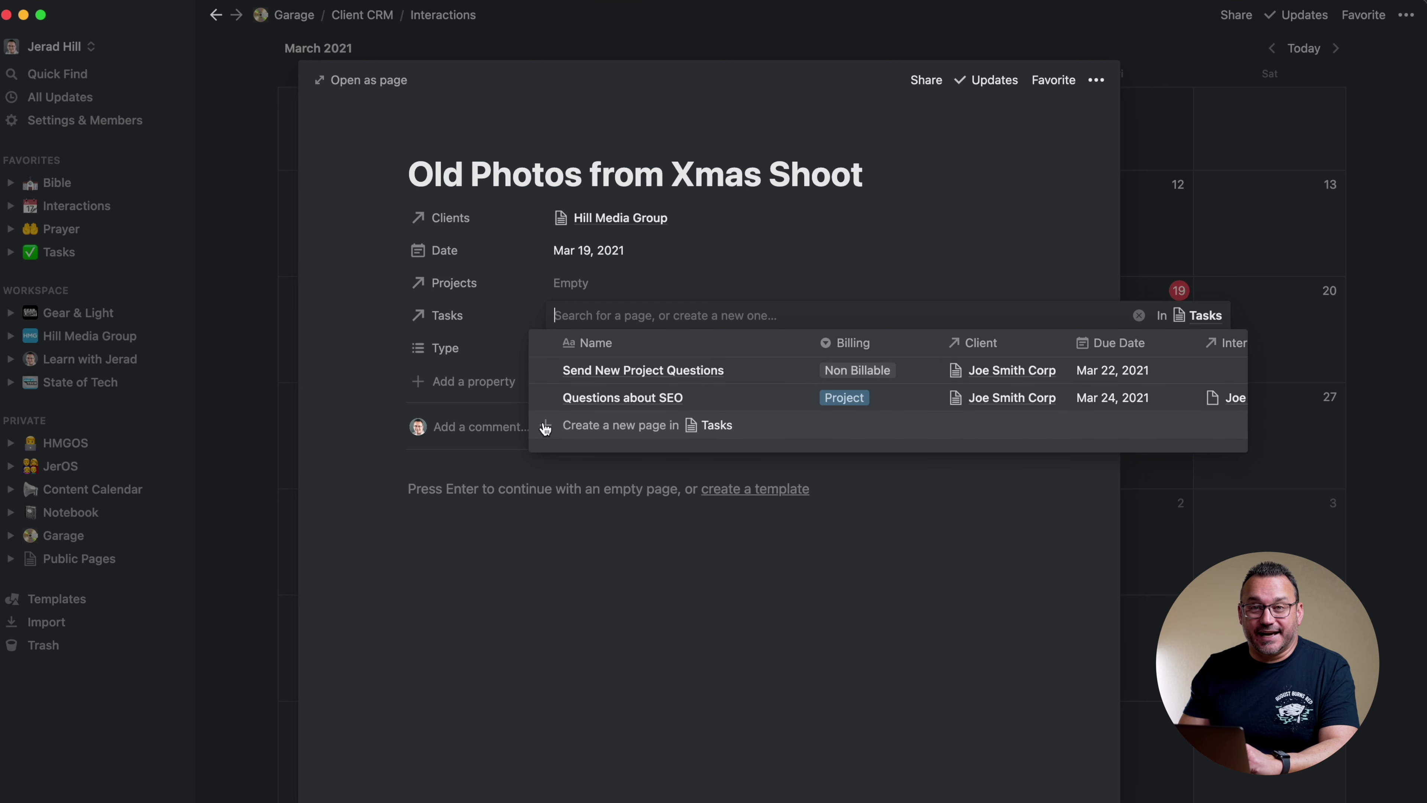
text(Look for )
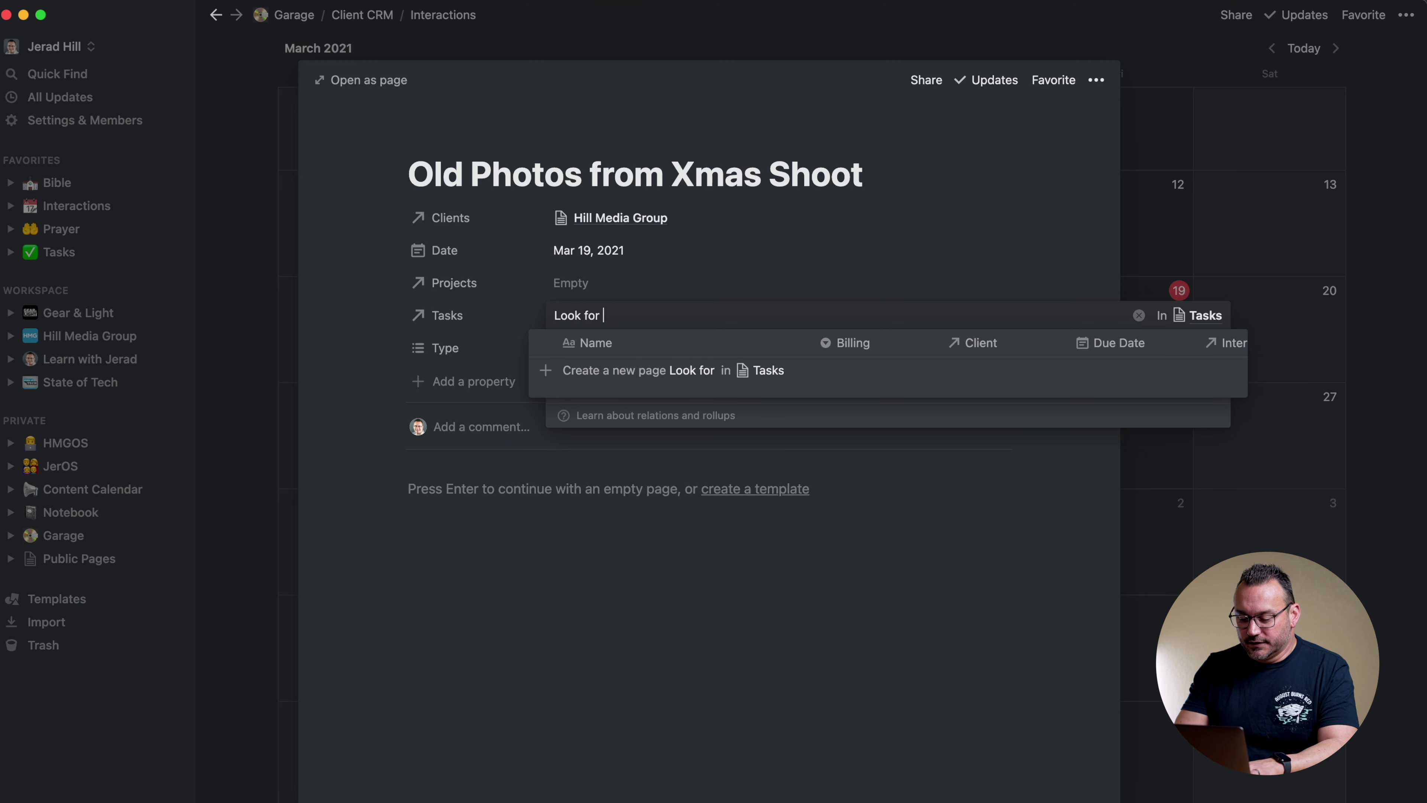
text(Xmas Photos)
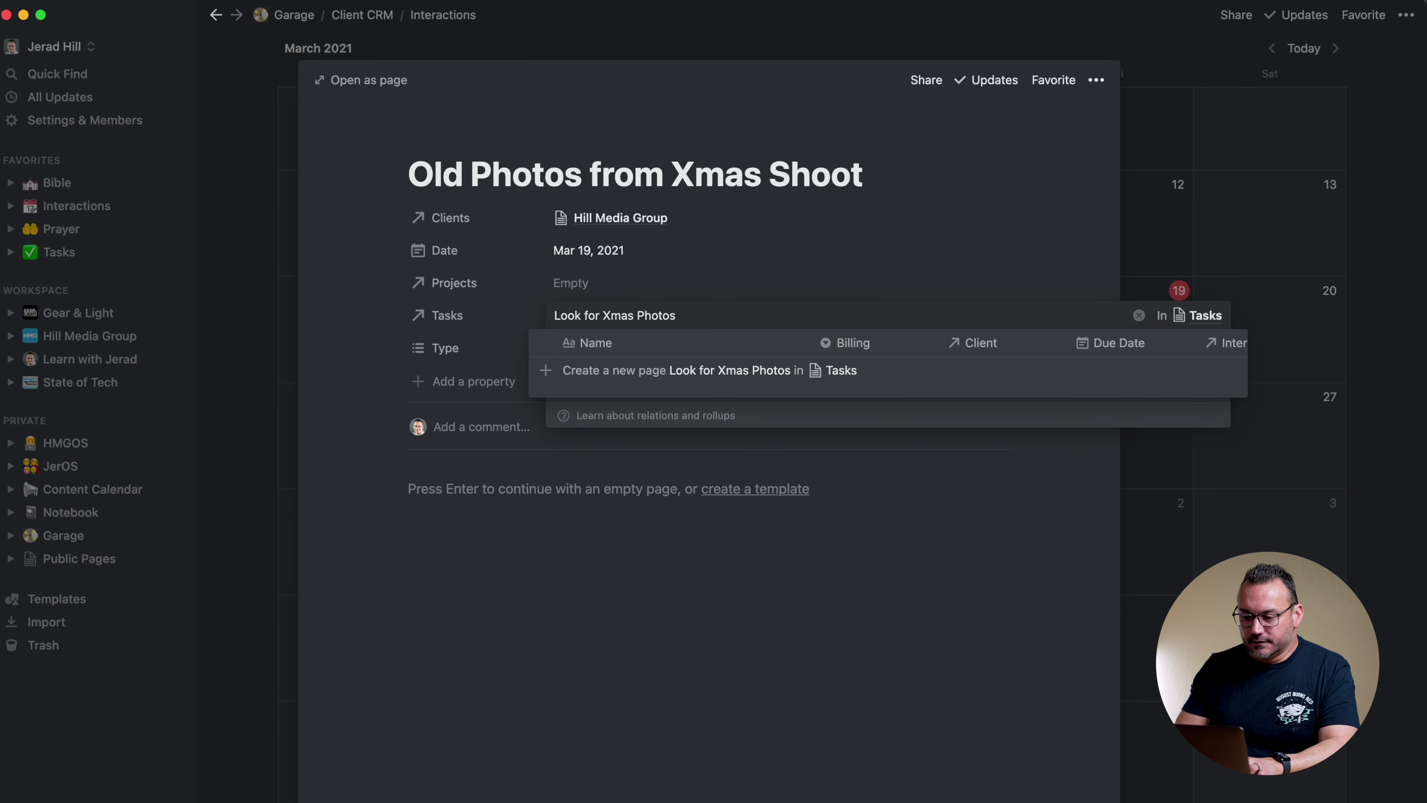
click(556, 372)
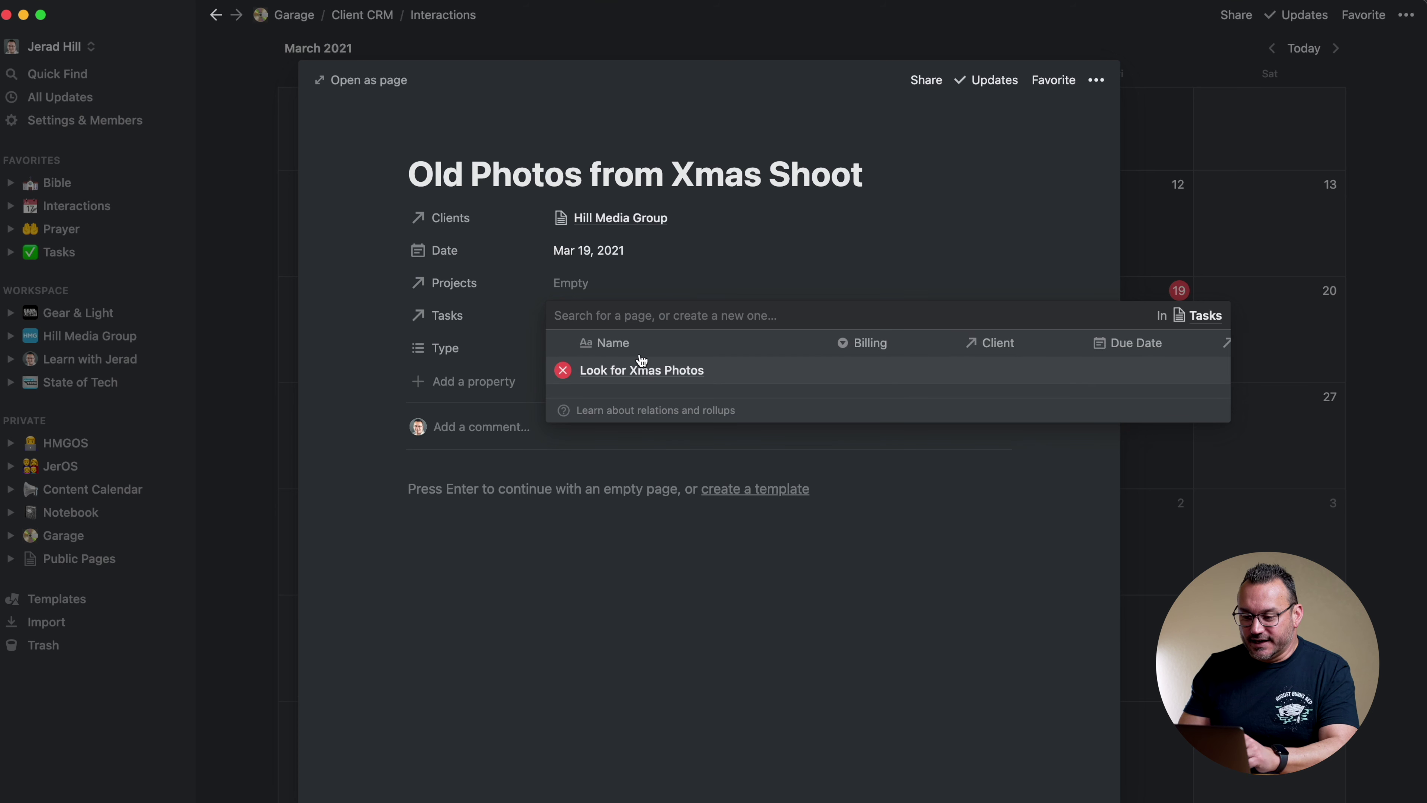
click(655, 288)
Set the interaction Type to Call, then open the linked Look for Xmas Photos task
click(574, 355)
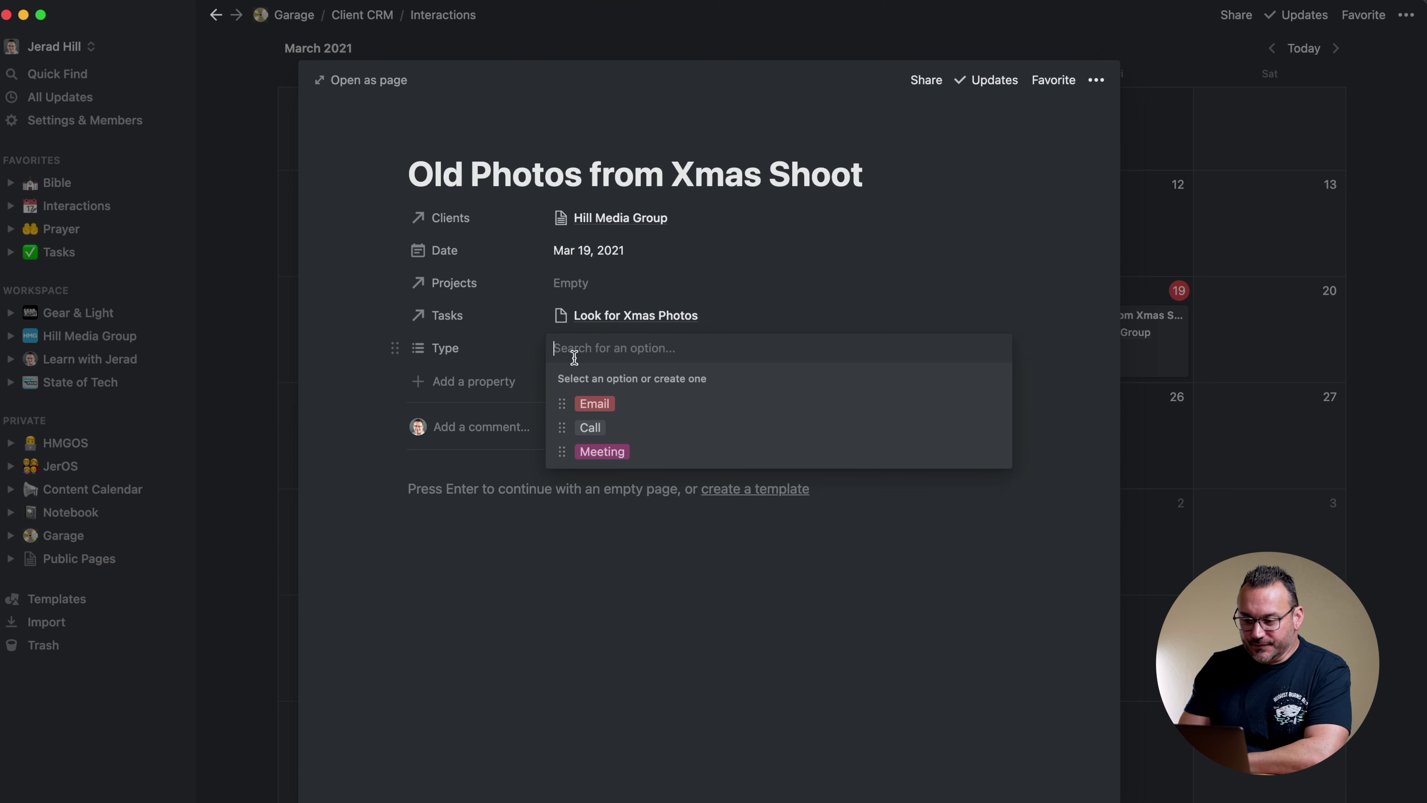
click(584, 430)
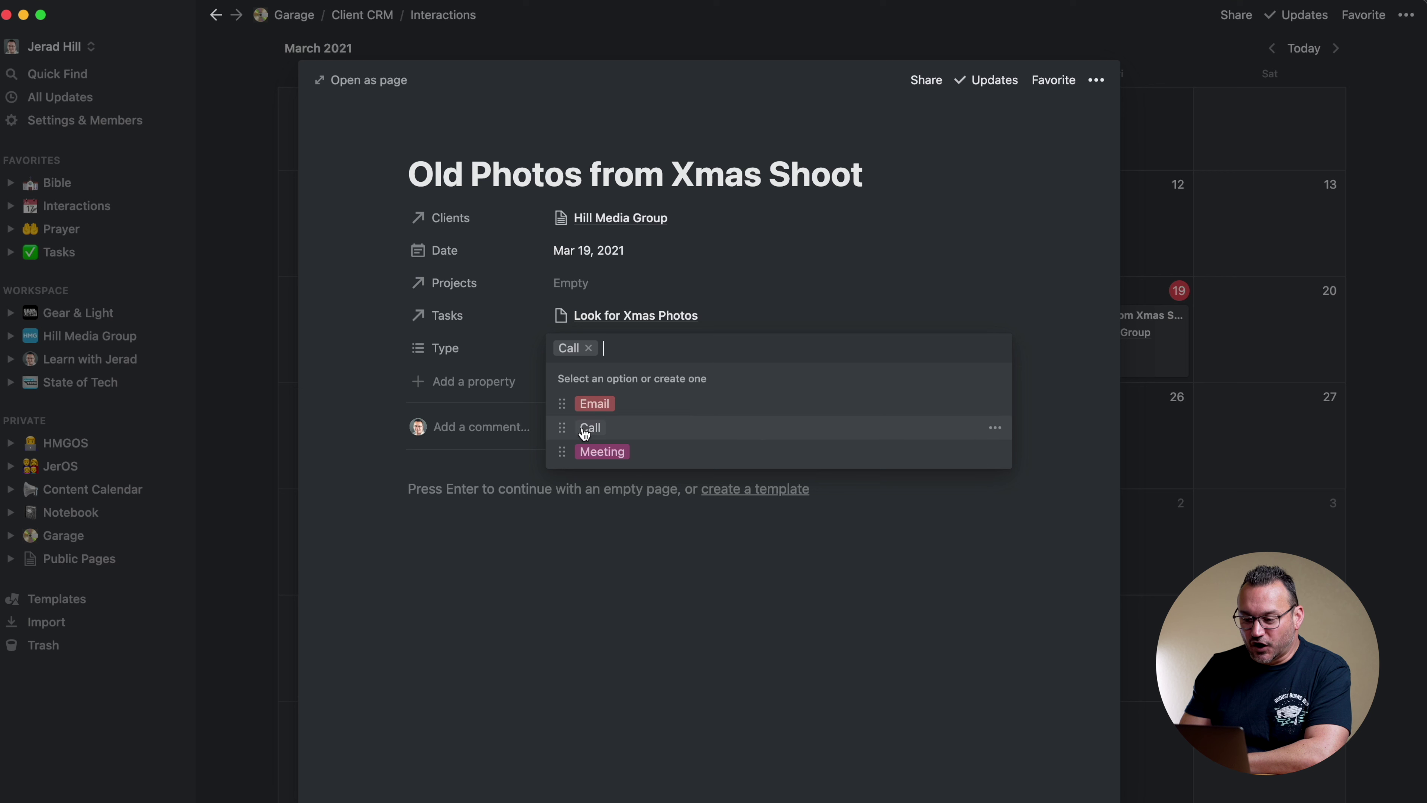
click(769, 248)
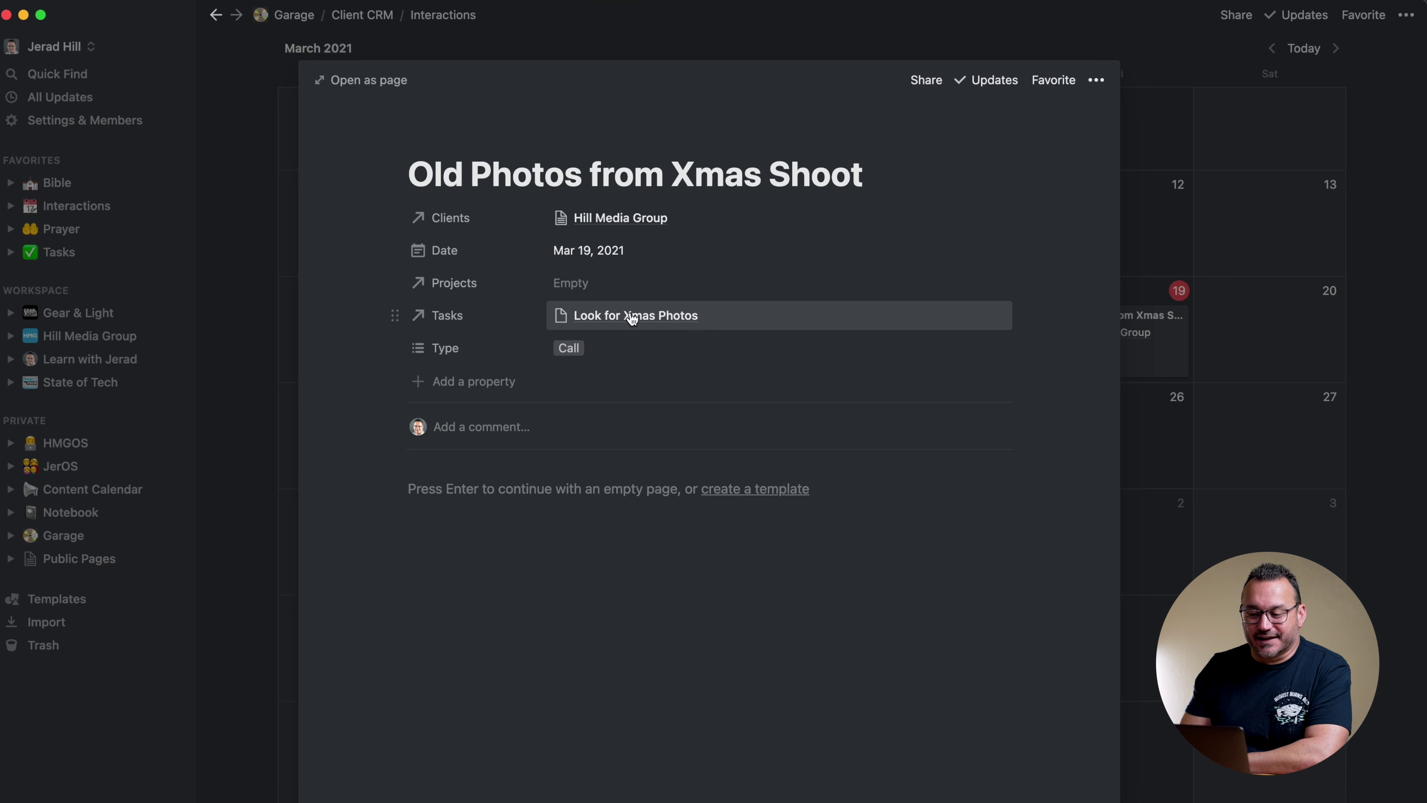
click(632, 319)
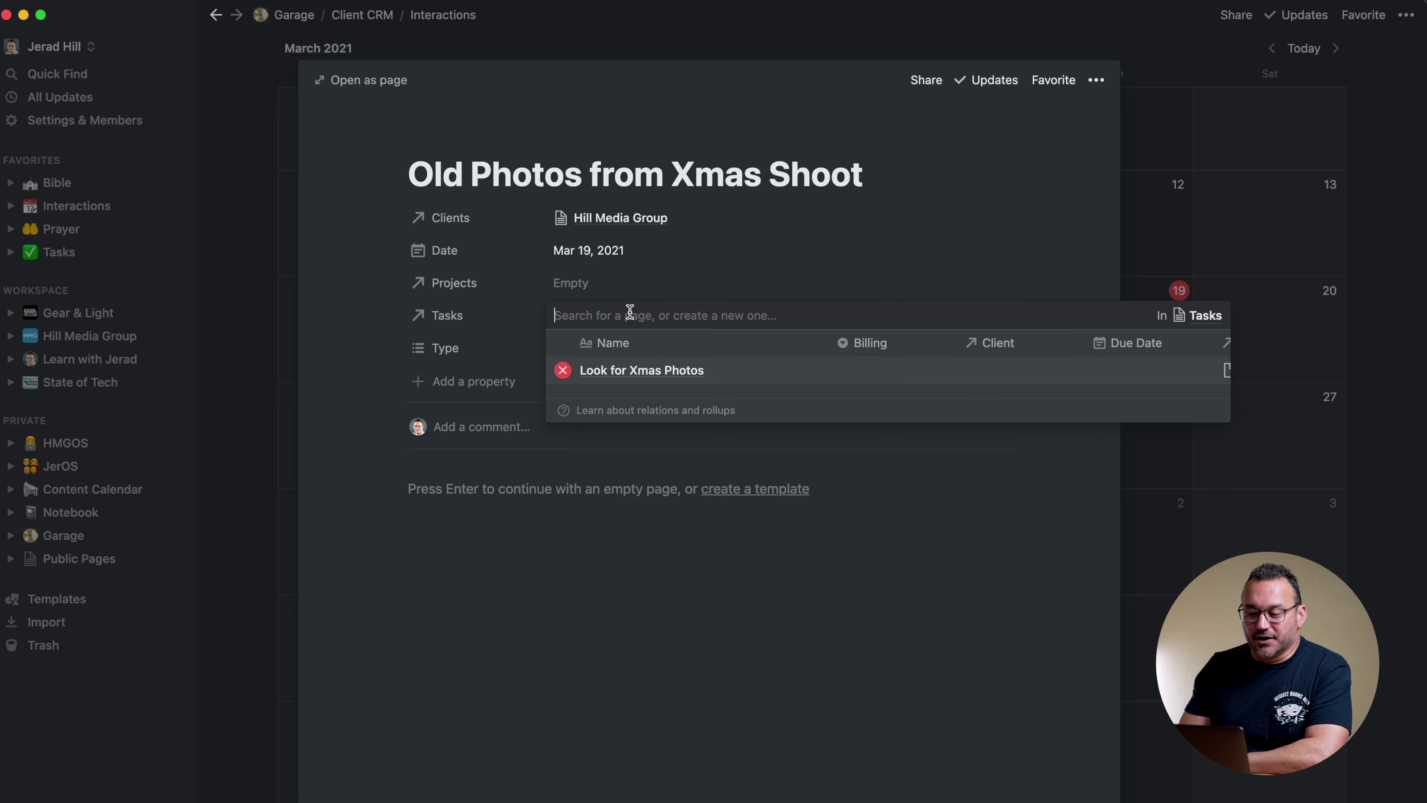
click(630, 372)
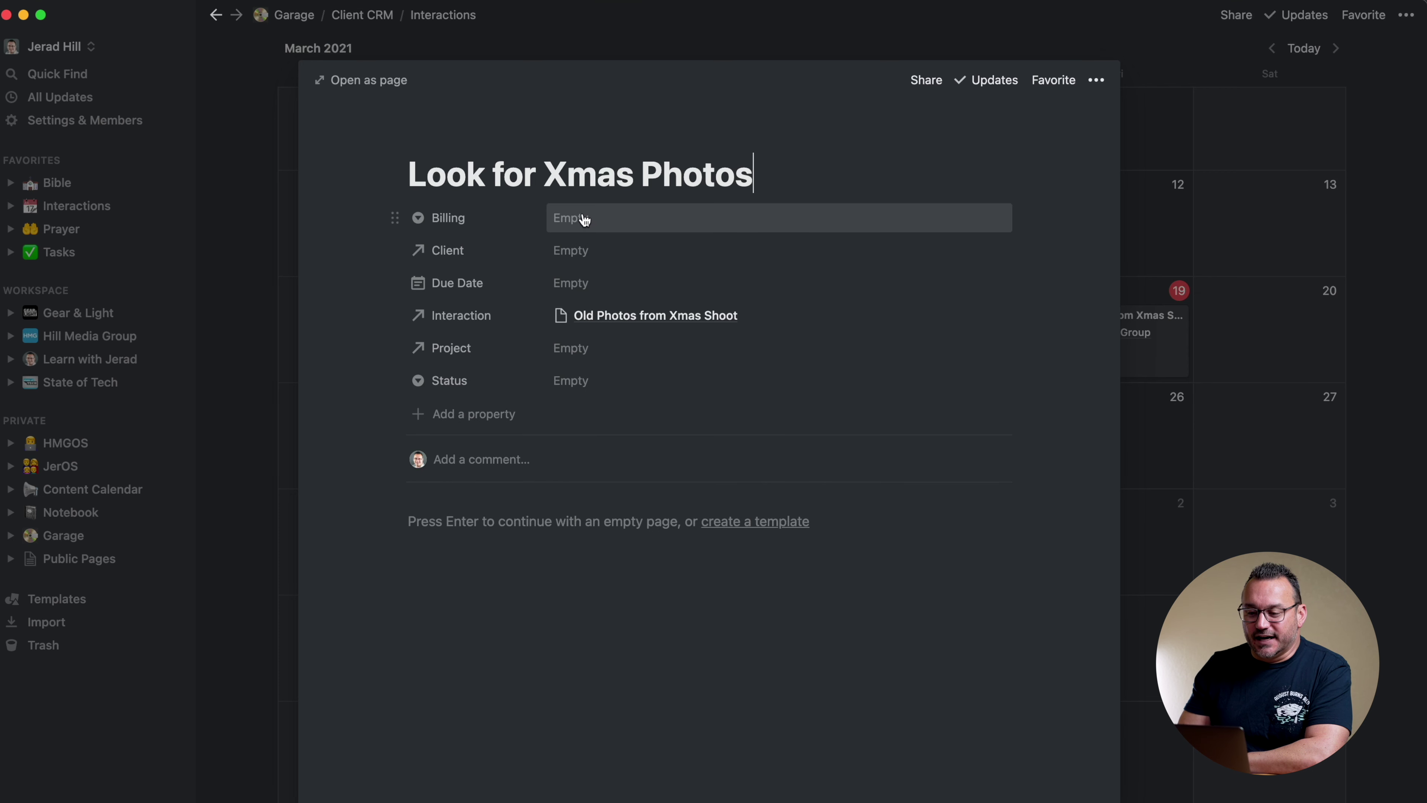
Make Look for Xmas Photos Non Billable for Hill Media Group, due Mar 22, 2021, status New
click(584, 218)
click(605, 304)
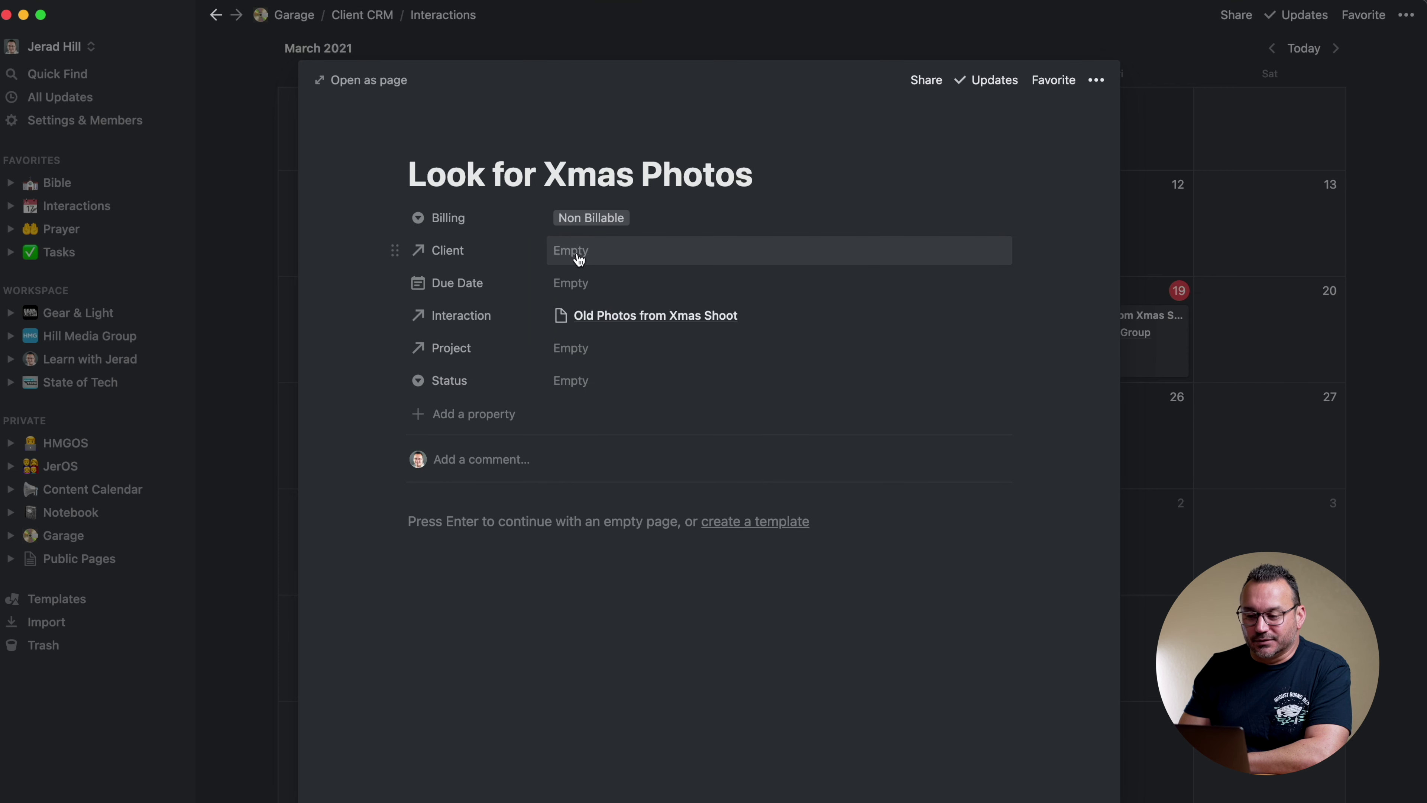
click(579, 255)
click(604, 309)
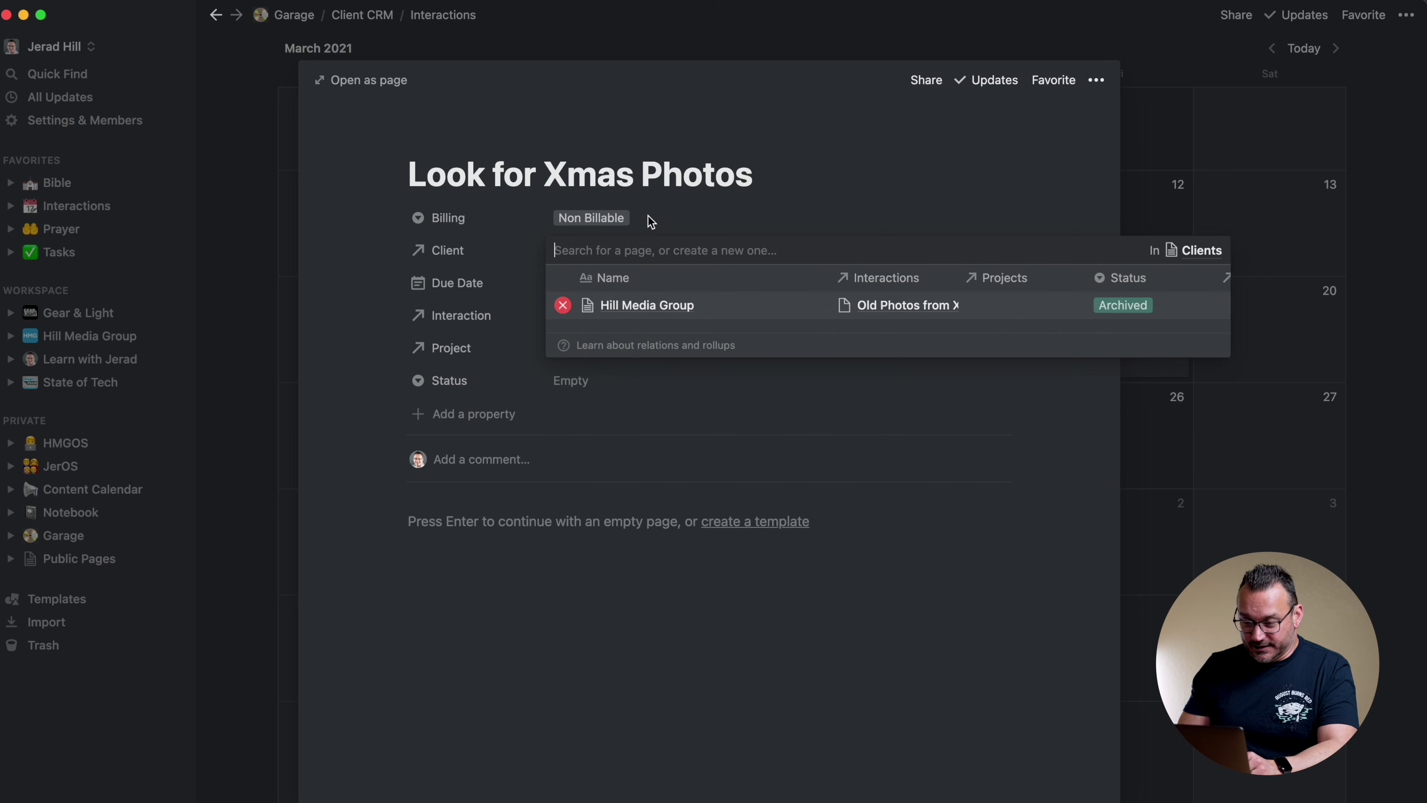
click(668, 222)
click(570, 286)
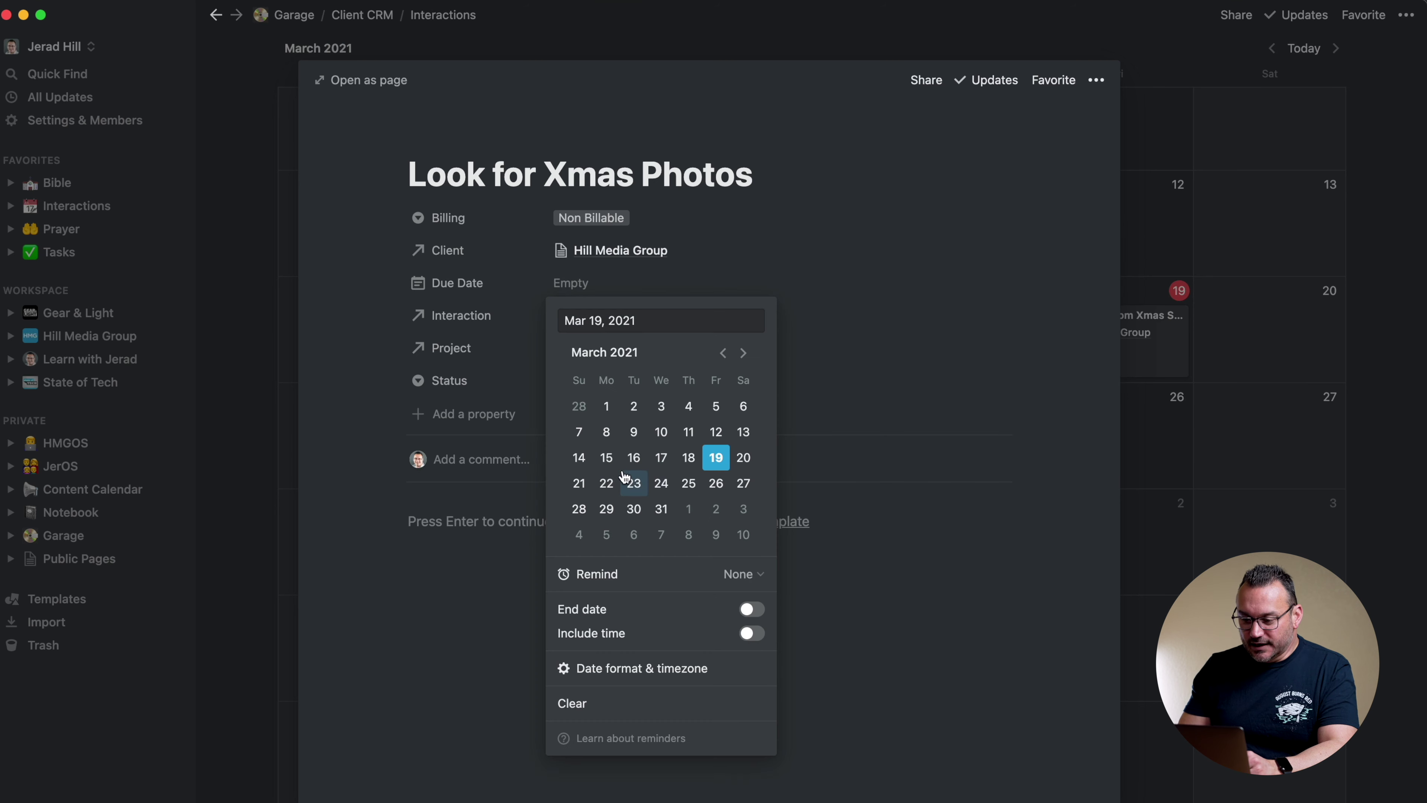
click(606, 482)
click(738, 276)
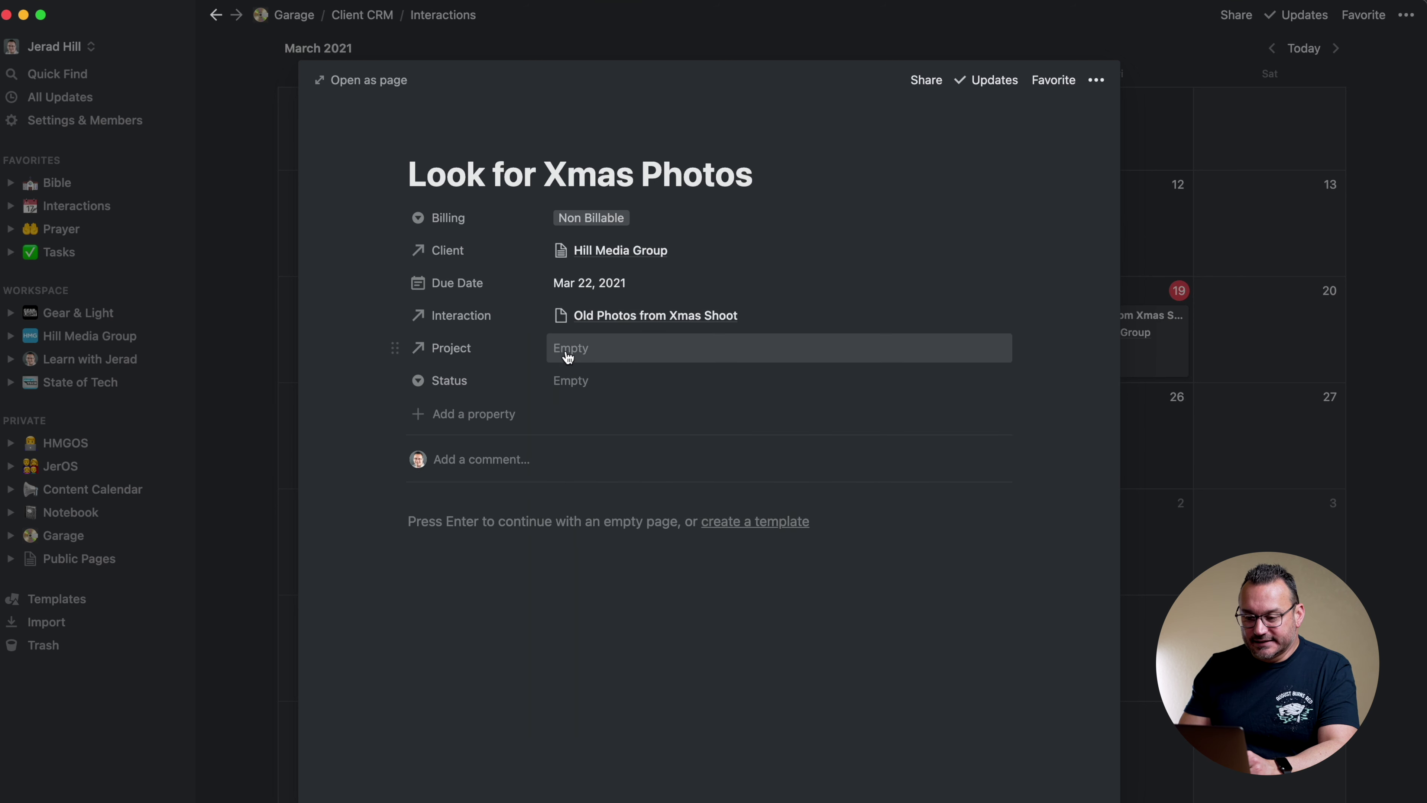
click(569, 381)
click(588, 437)
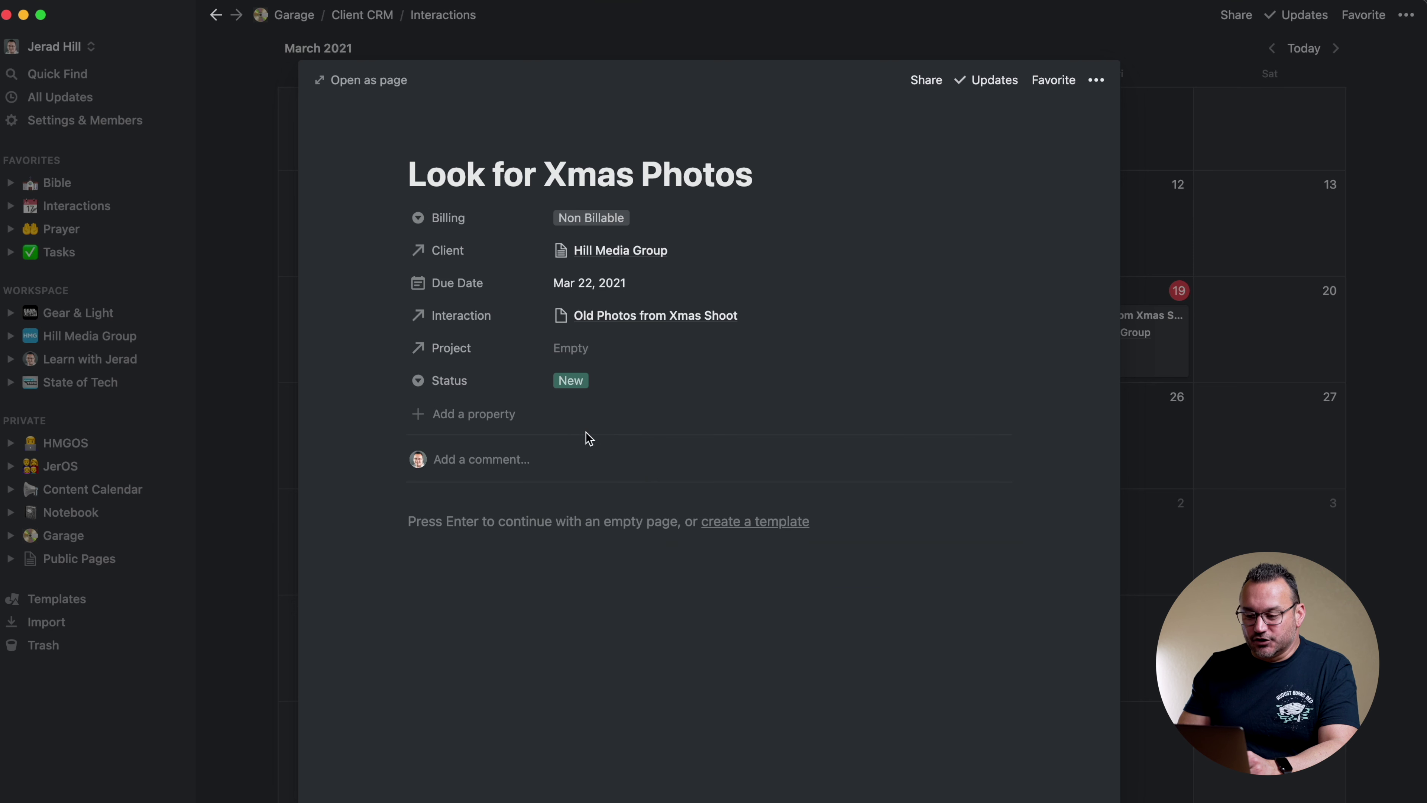
click(1224, 321)
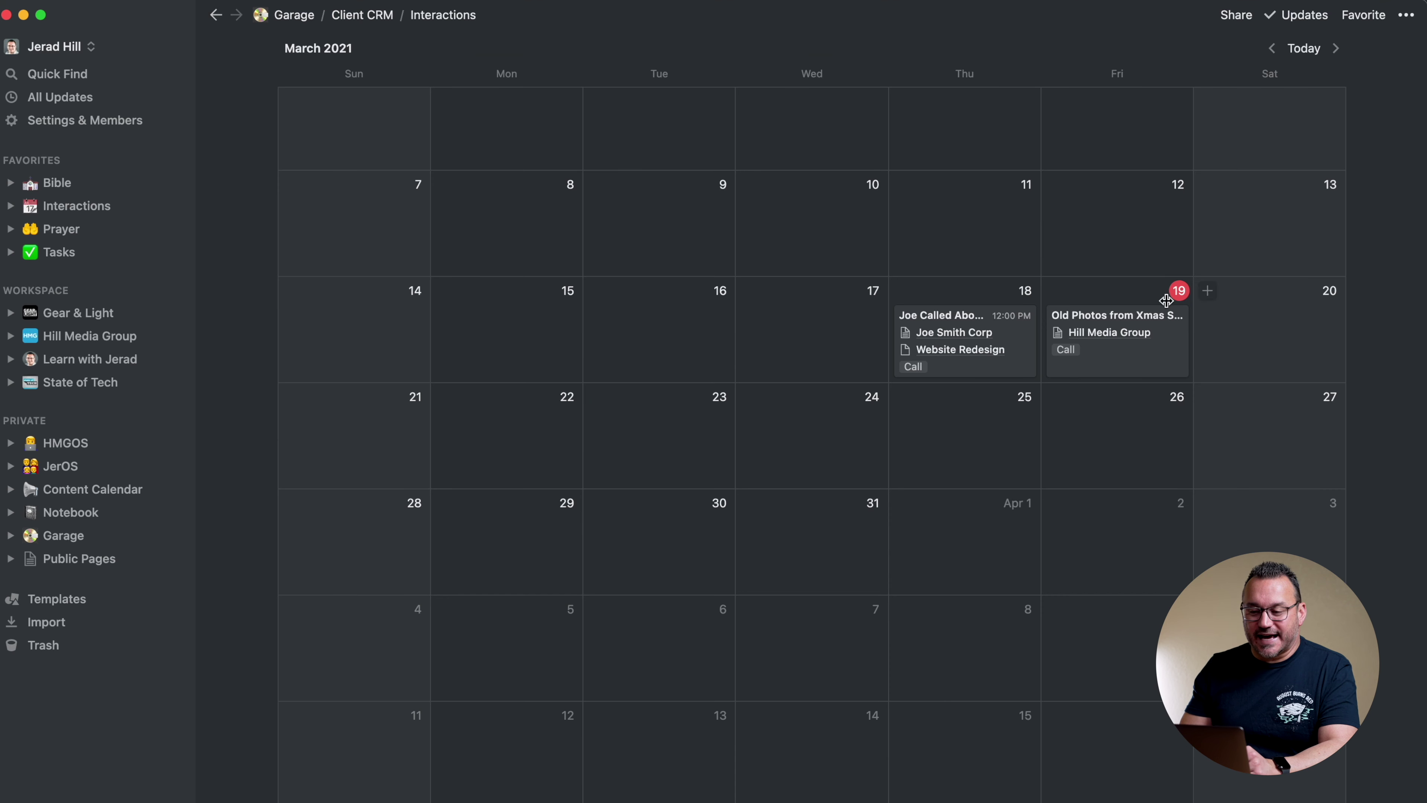
Back on the Client CRM page, delete the two Untitled interaction rows
click(373, 16)
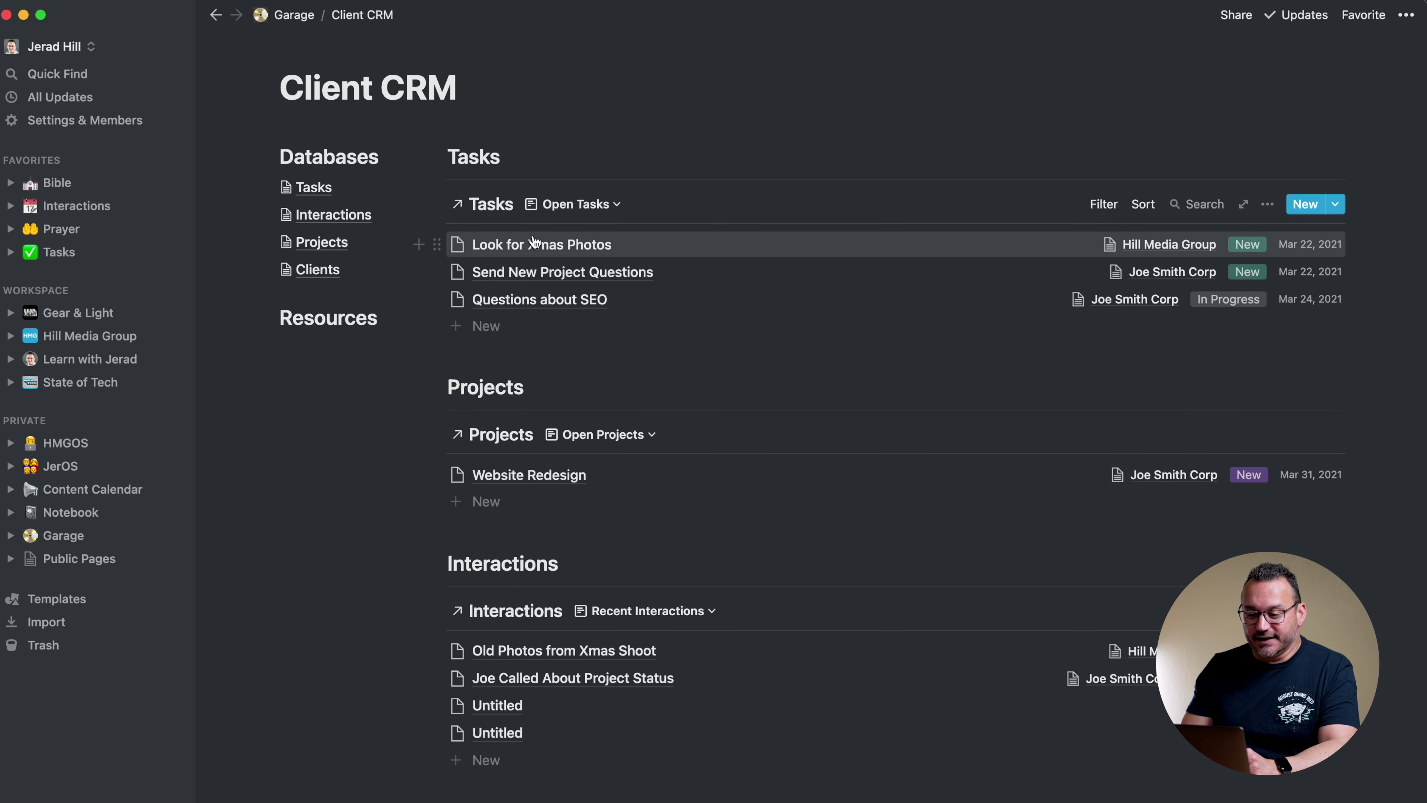
scroll(615, 561, down, 3)
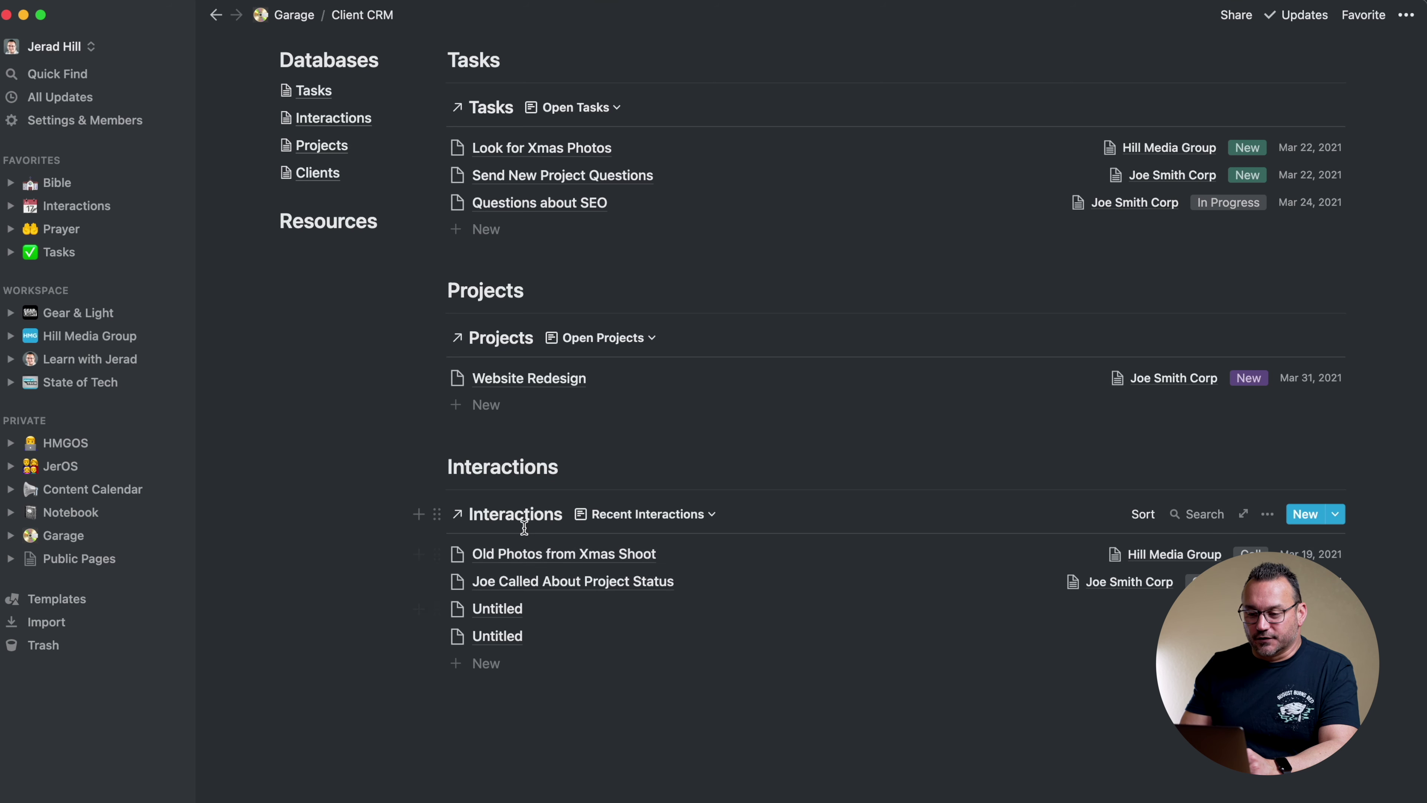
scroll(539, 607, up, 1)
right_click(533, 651)
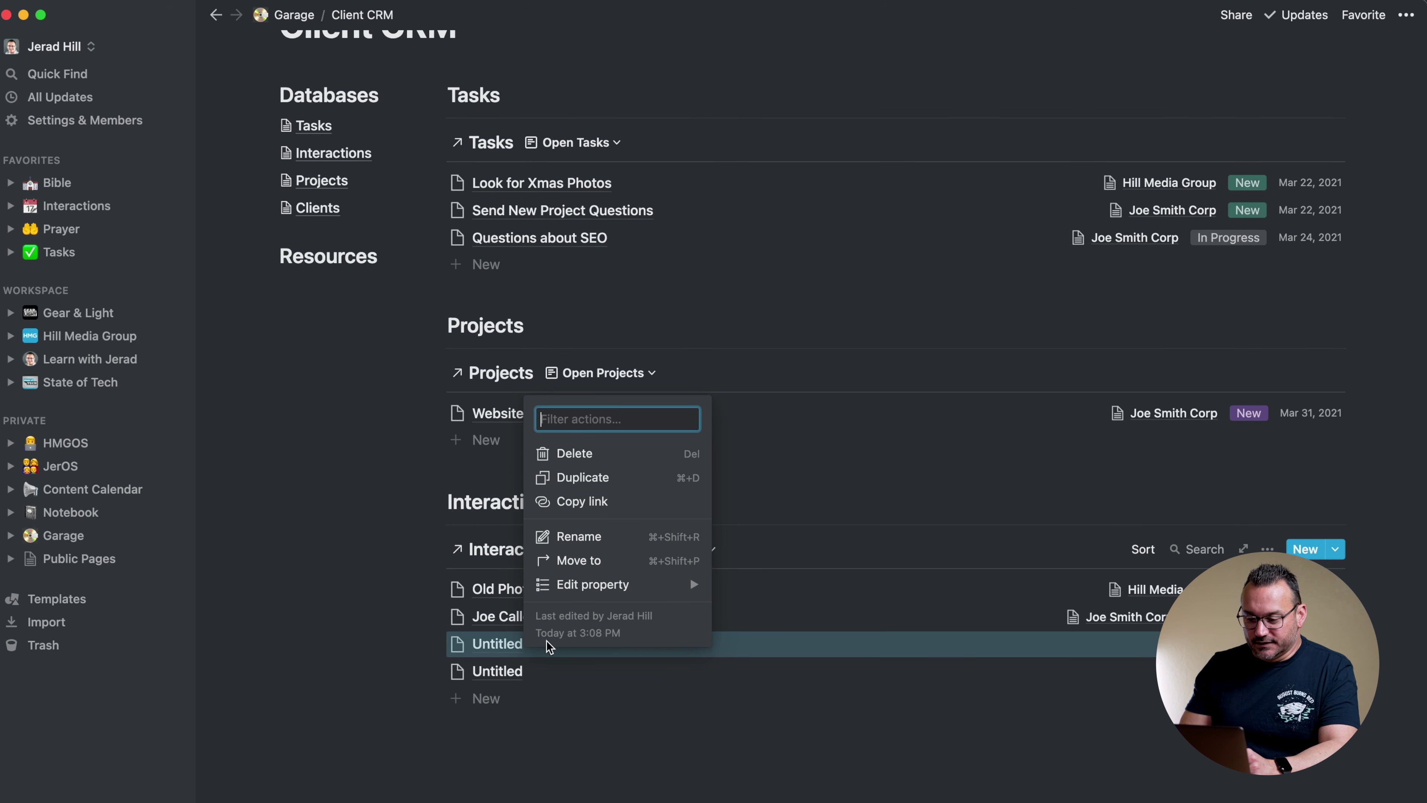
click(583, 455)
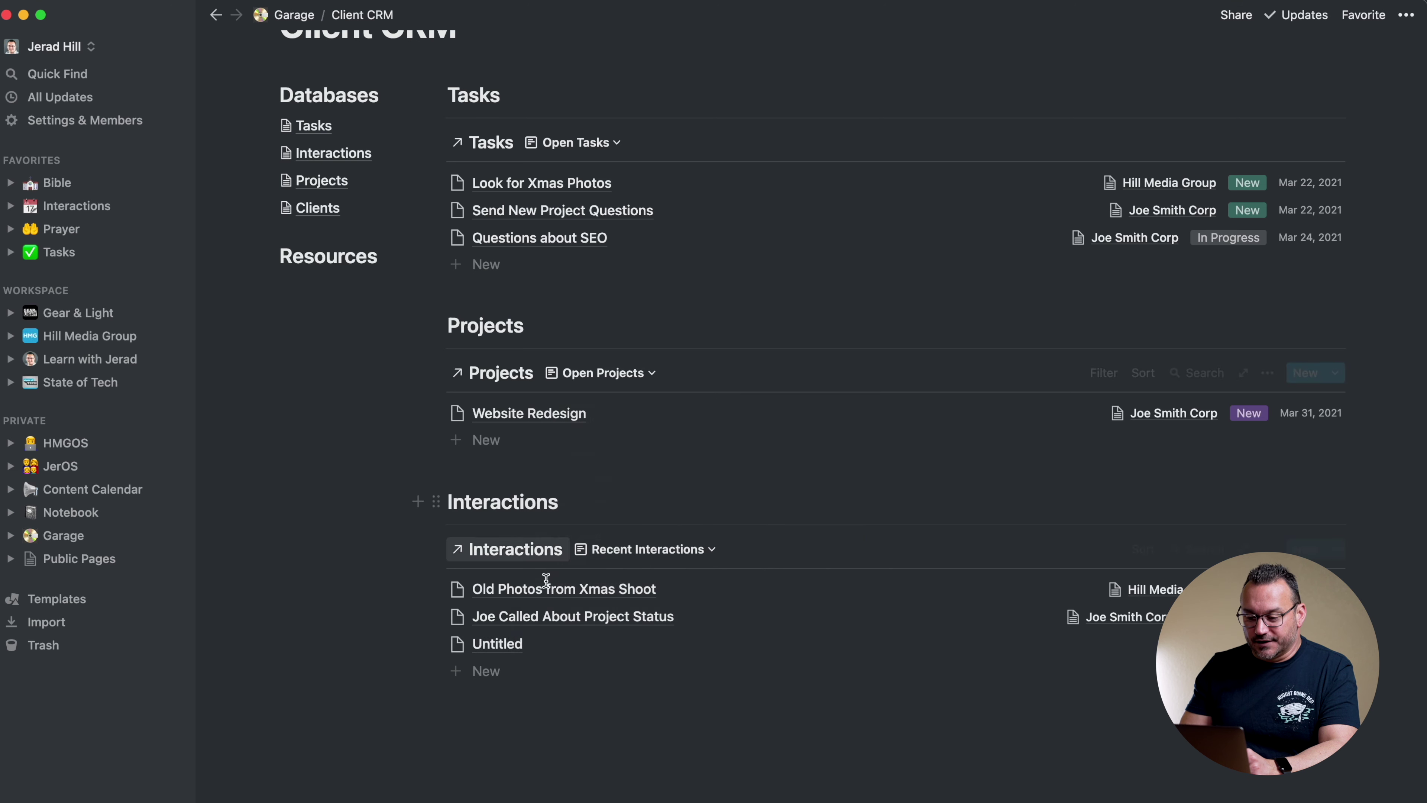
right_click(514, 645)
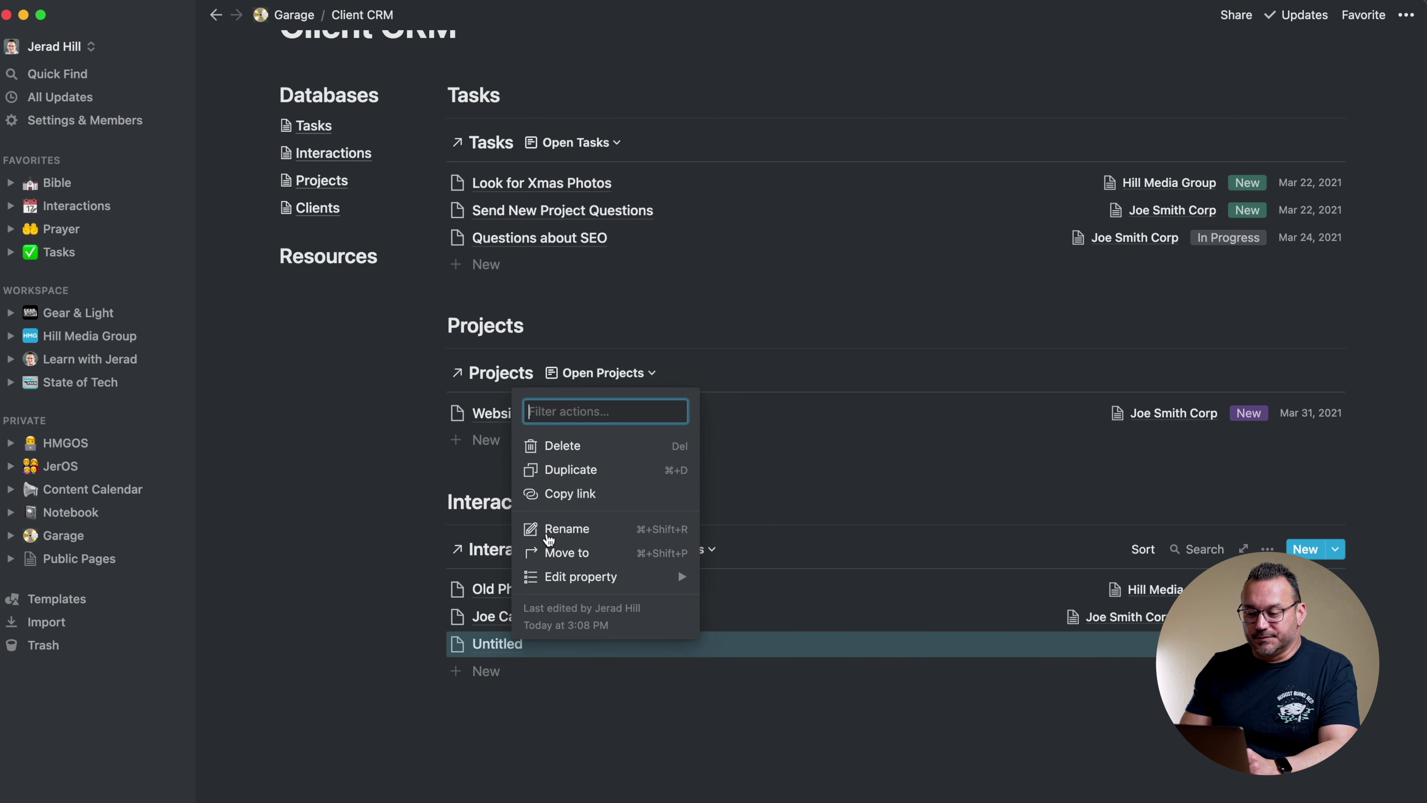
click(562, 445)
scroll(393, 601, up, 3)
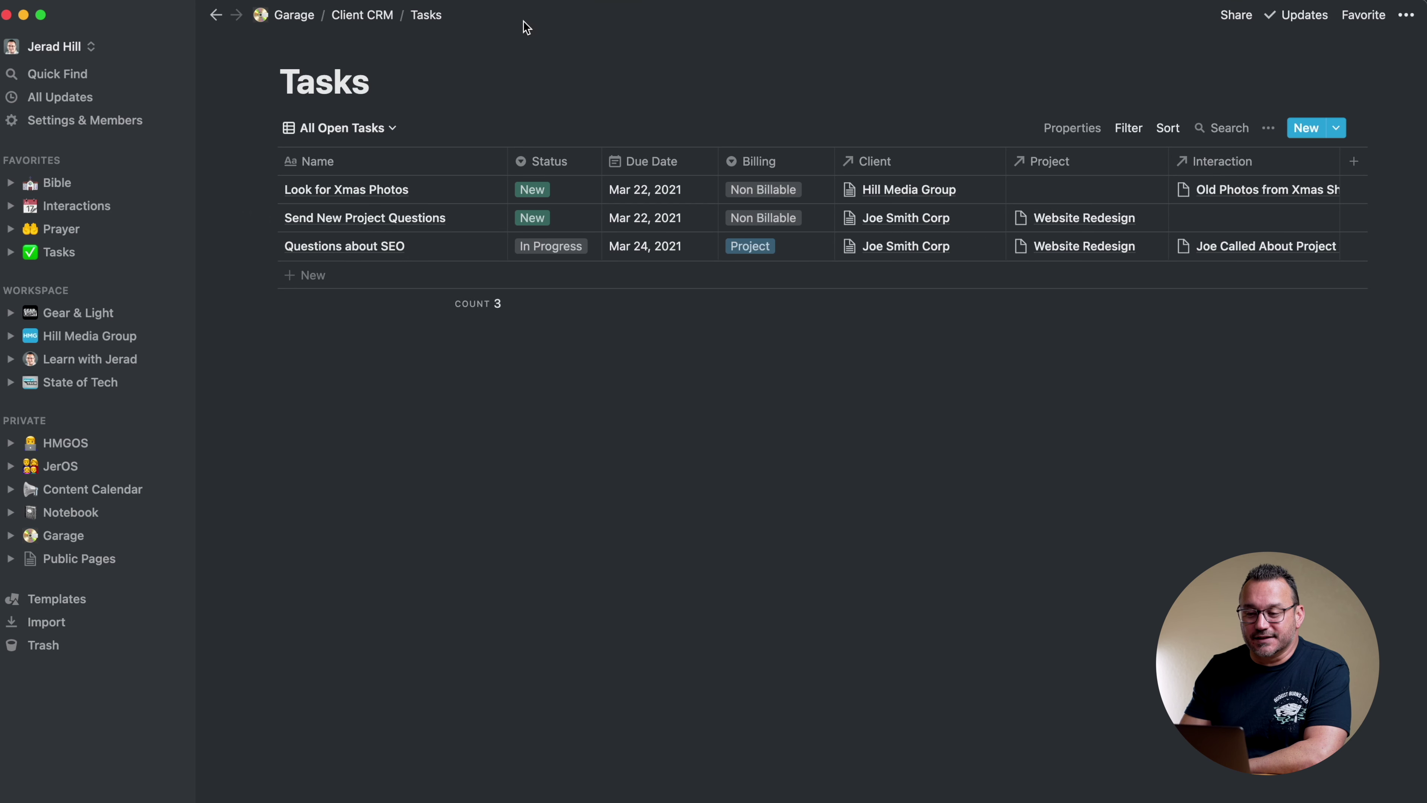
Preview the Website Redesign project in the Projects database, then return to Client CRM
click(365, 16)
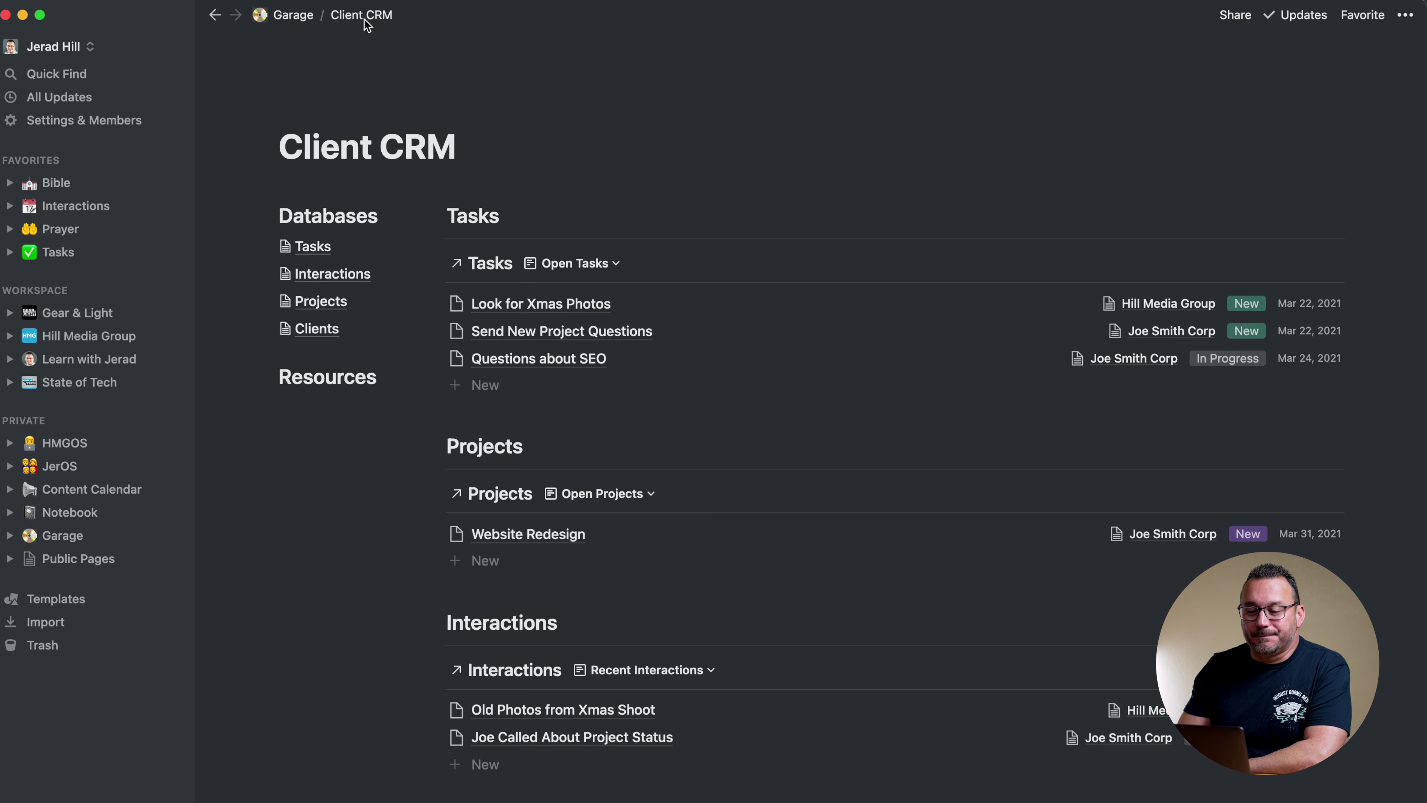
click(322, 302)
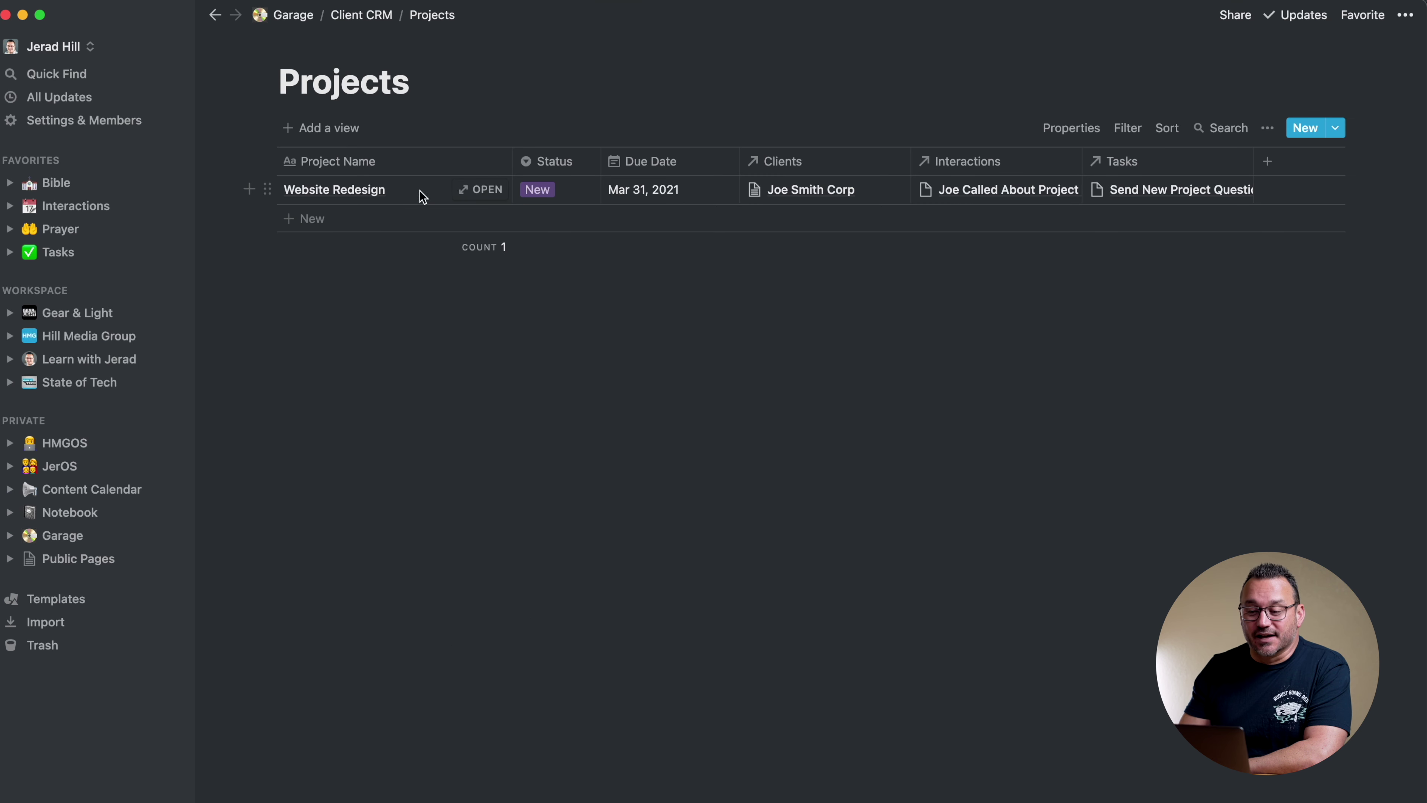
click(487, 191)
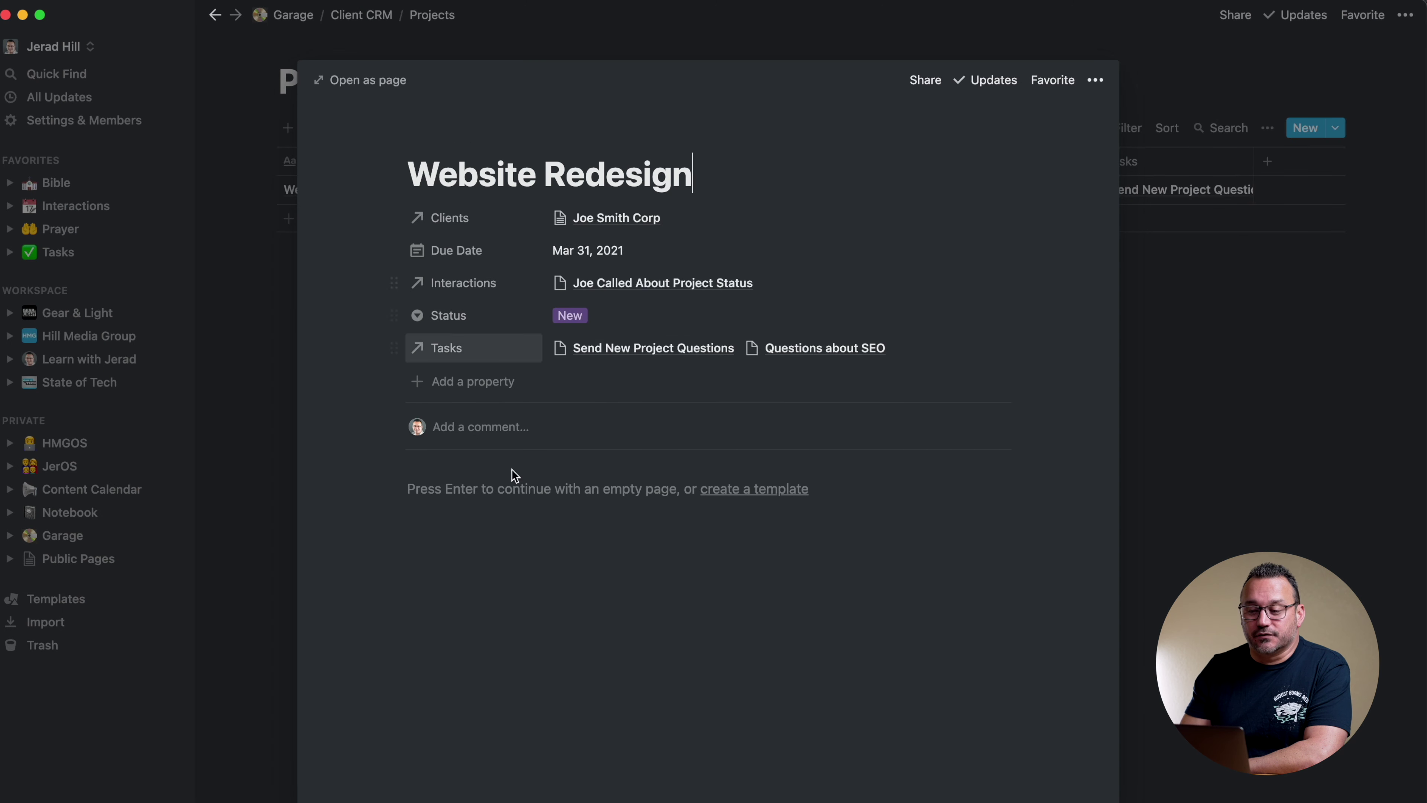
click(267, 322)
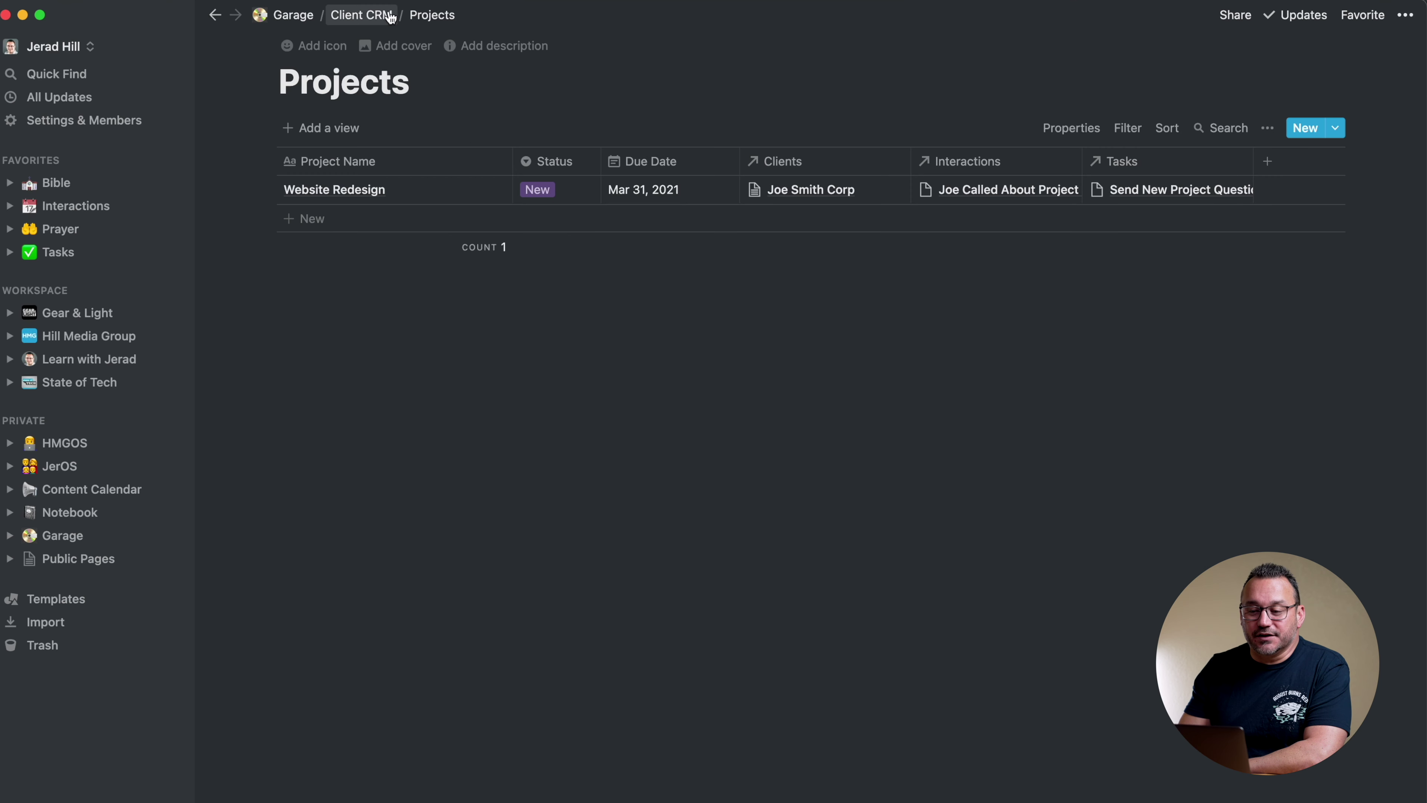
click(368, 17)
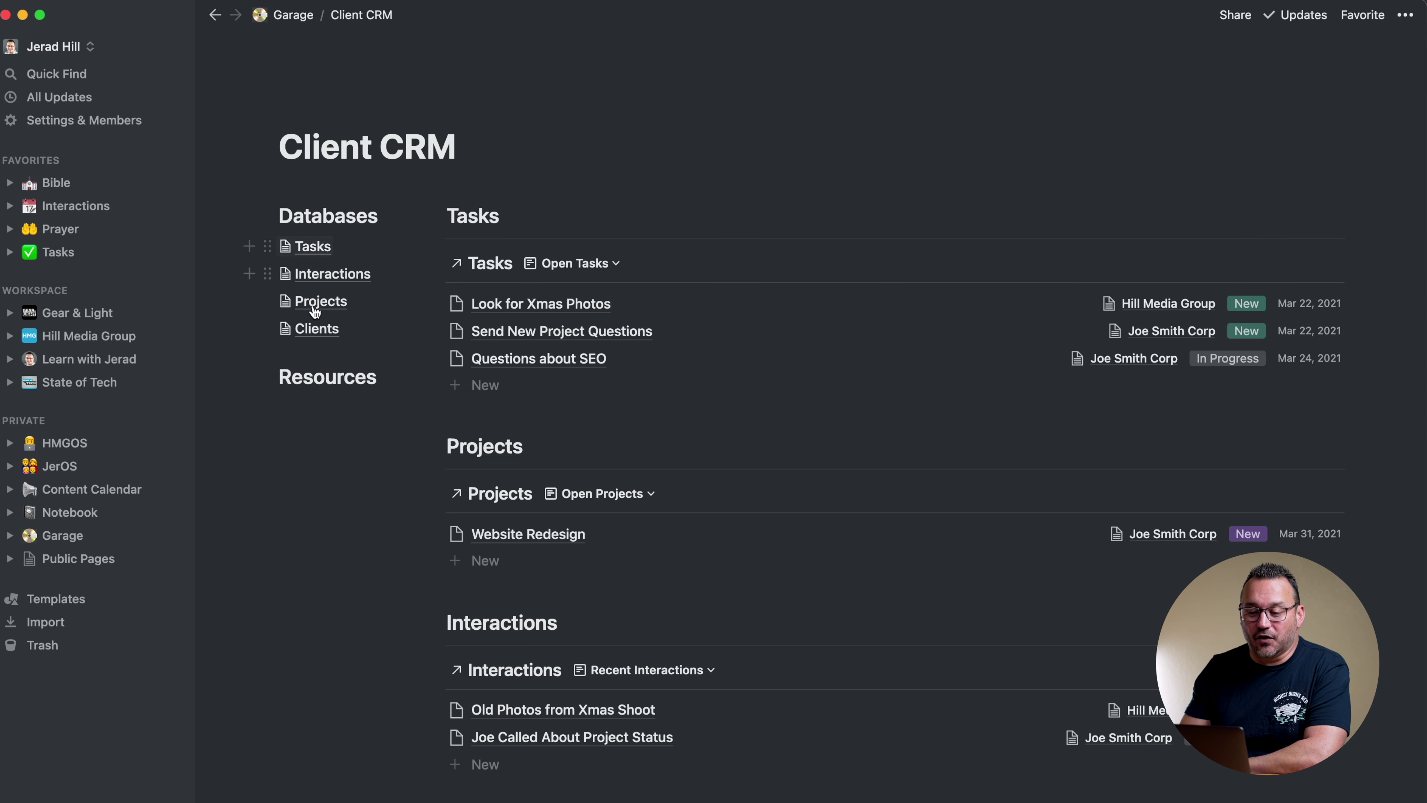
Preview the Joe Smith Corp page in the Clients database, then return to Client CRM
click(318, 330)
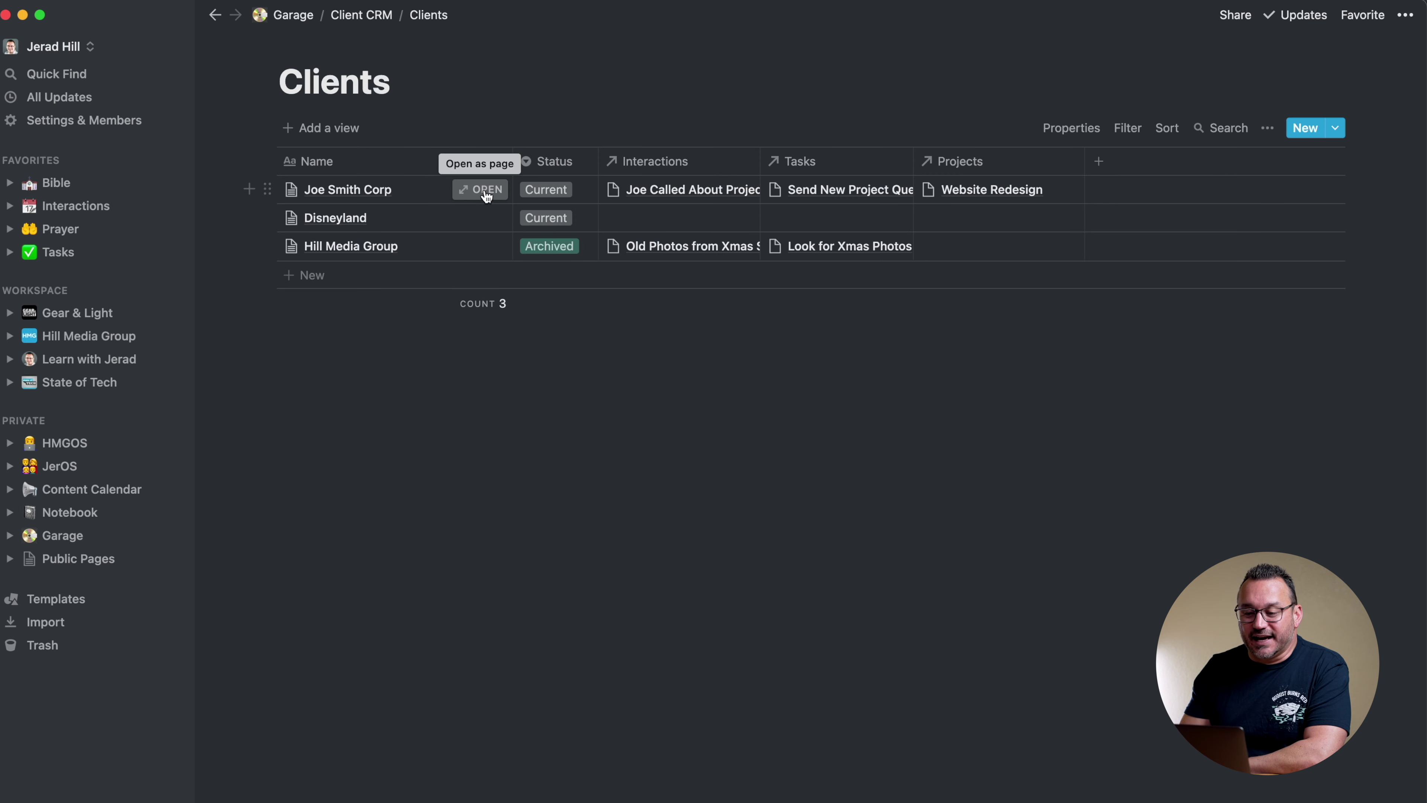
click(485, 191)
scroll(551, 383, down, 10)
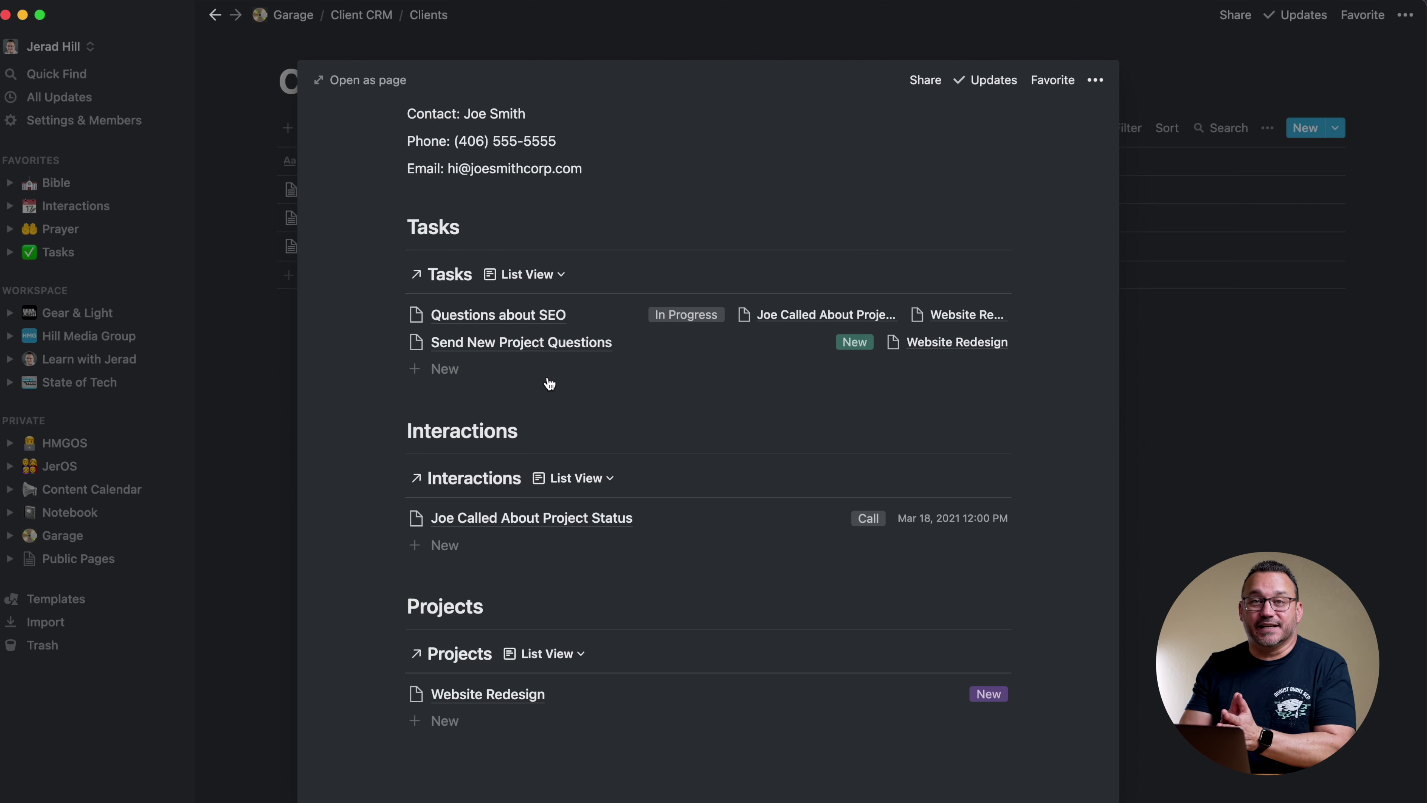
click(248, 315)
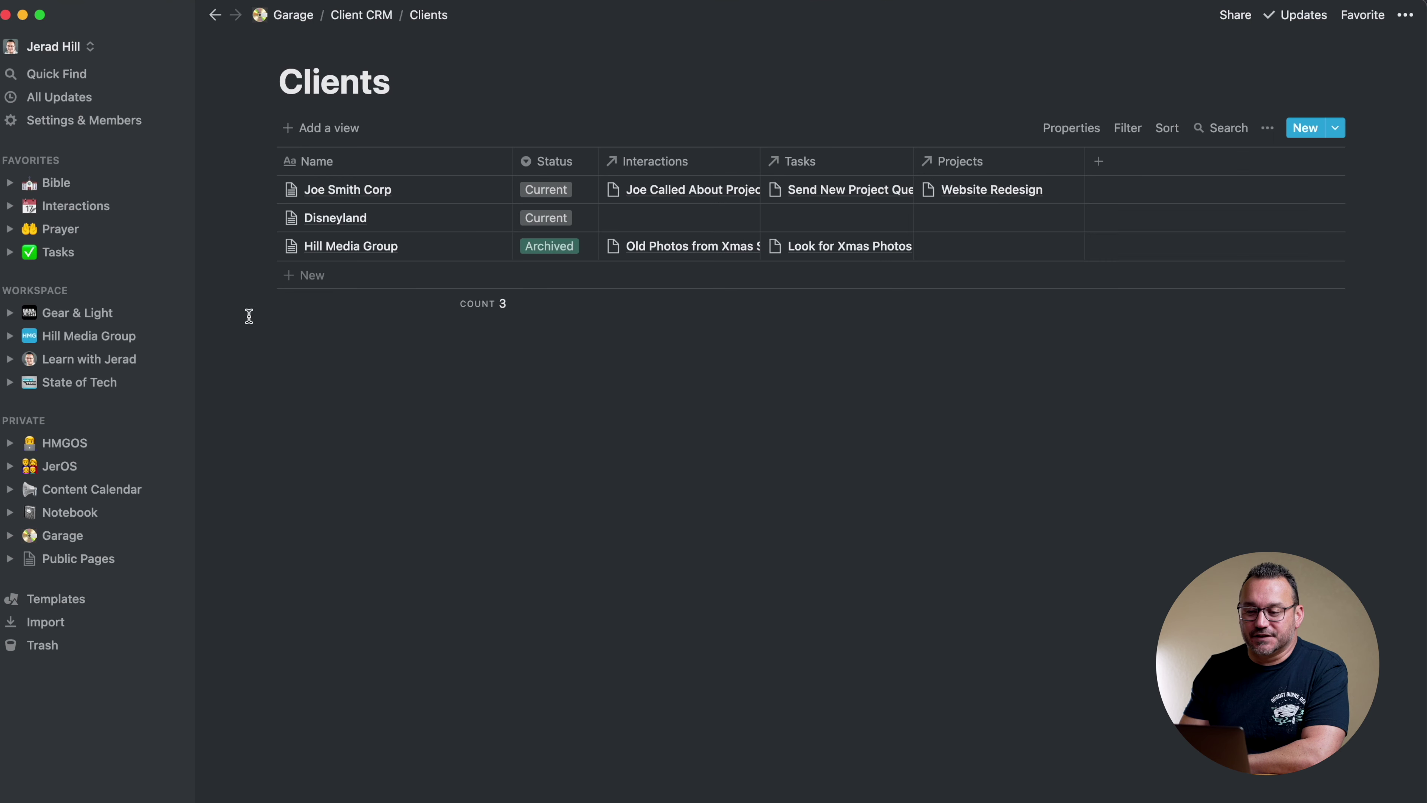
click(361, 15)
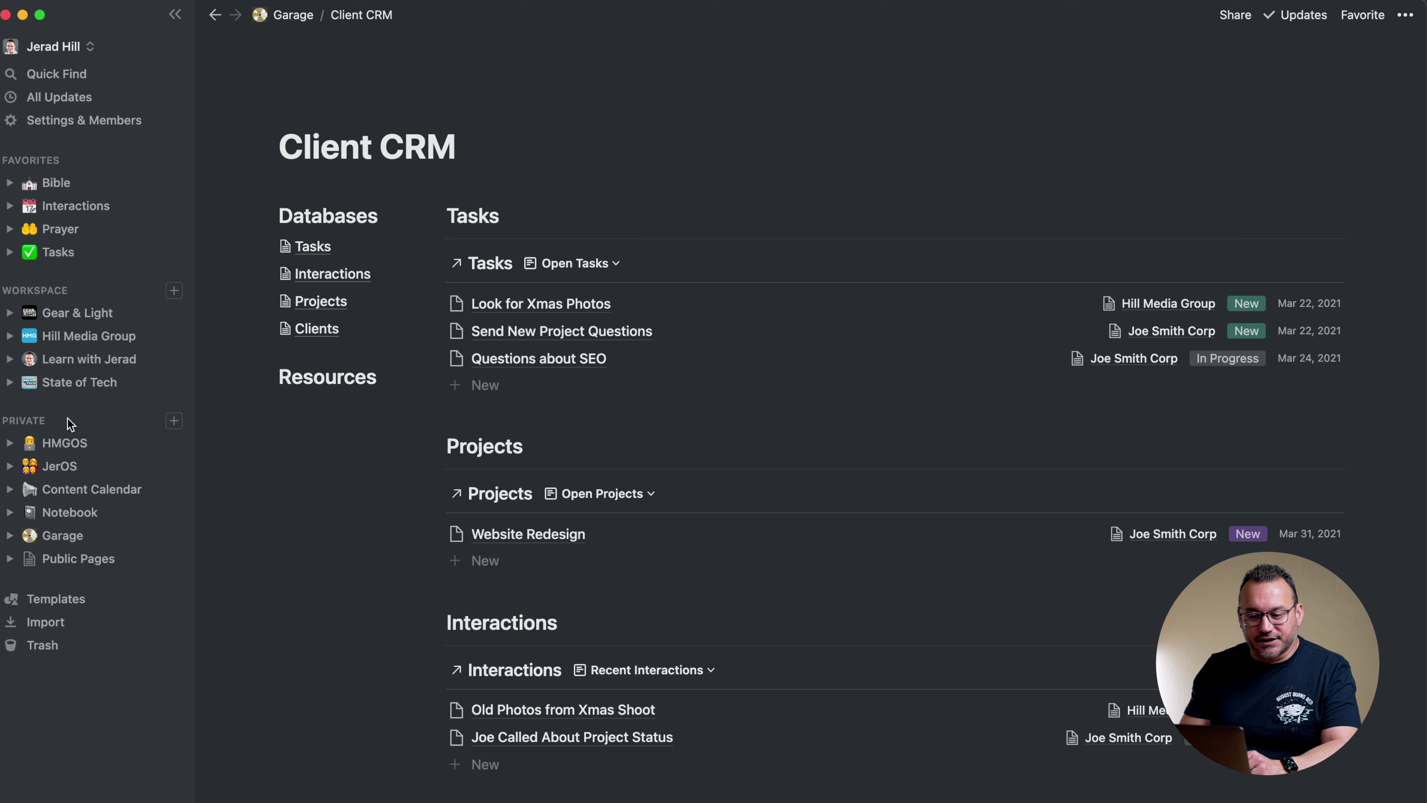
Open the Client Projects database under the HMGOS page
click(73, 453)
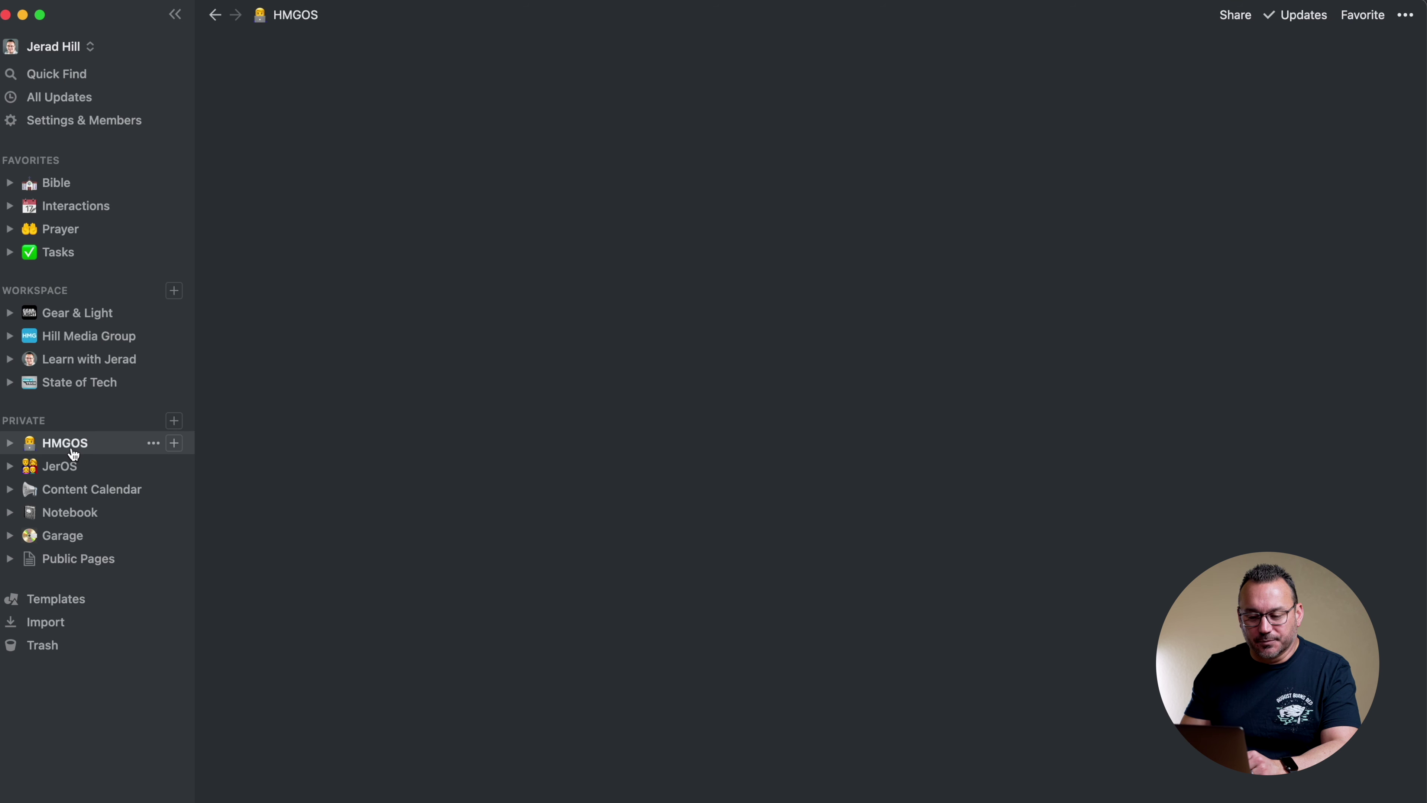
click(354, 509)
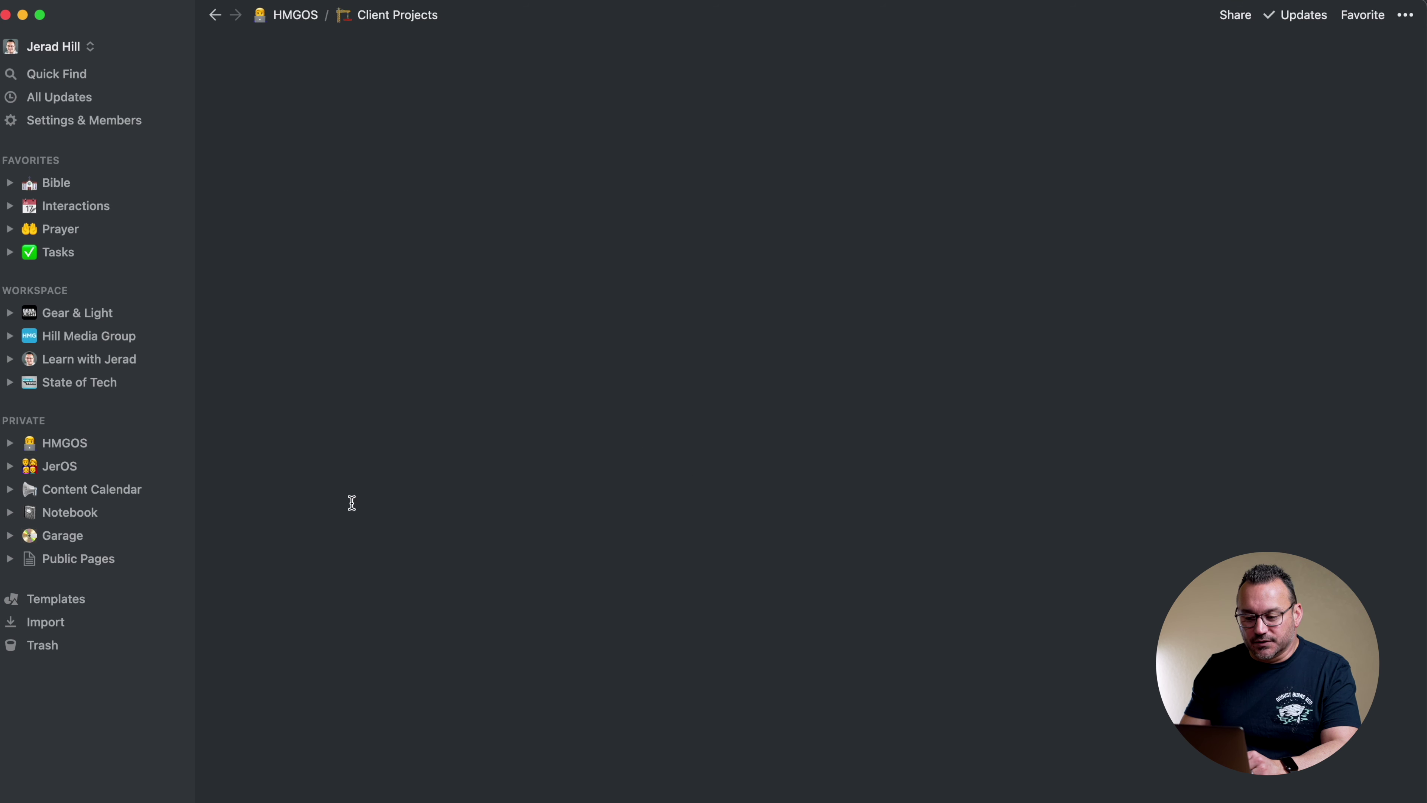
click(1306, 359)
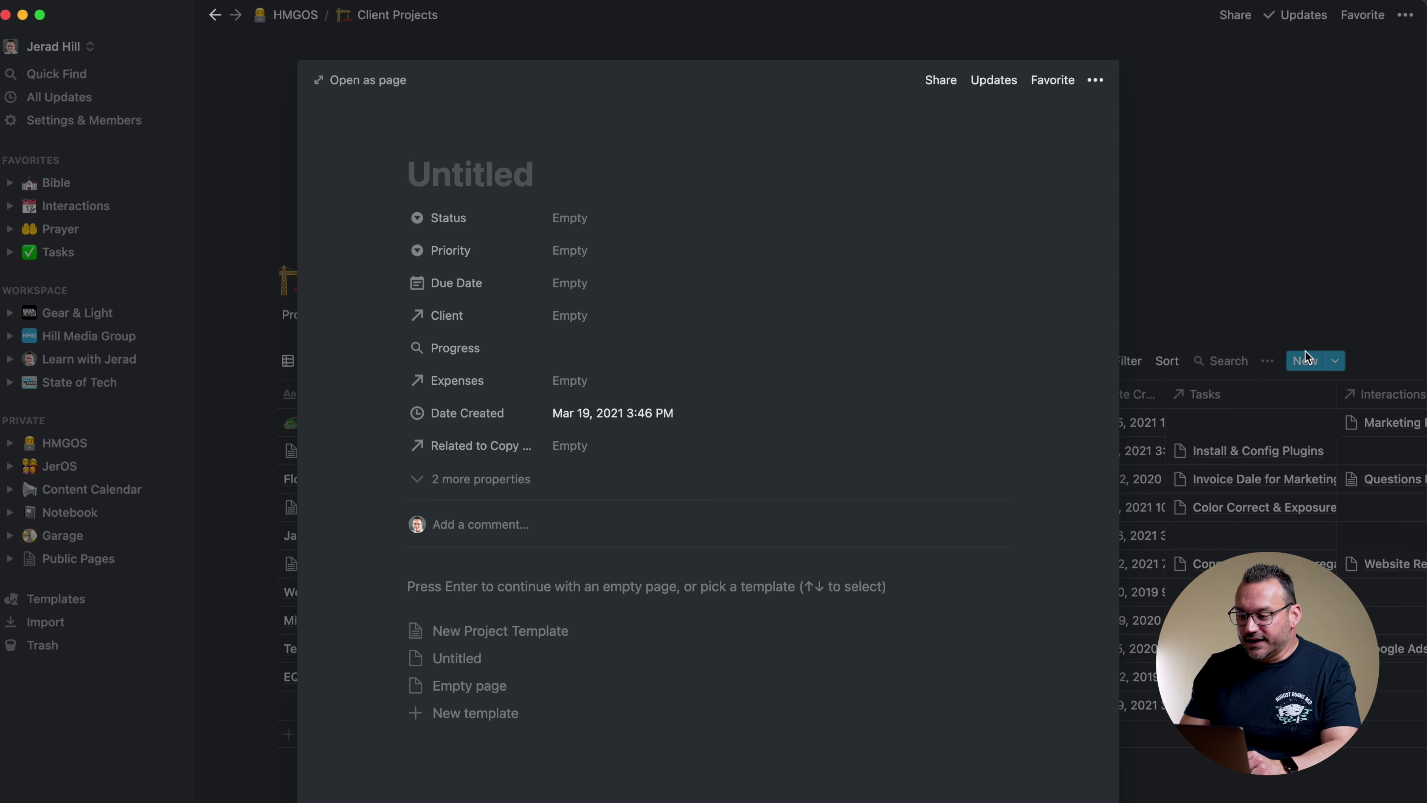
click(1219, 129)
Edit the New Project Template as a full page and look through its sections
click(1337, 361)
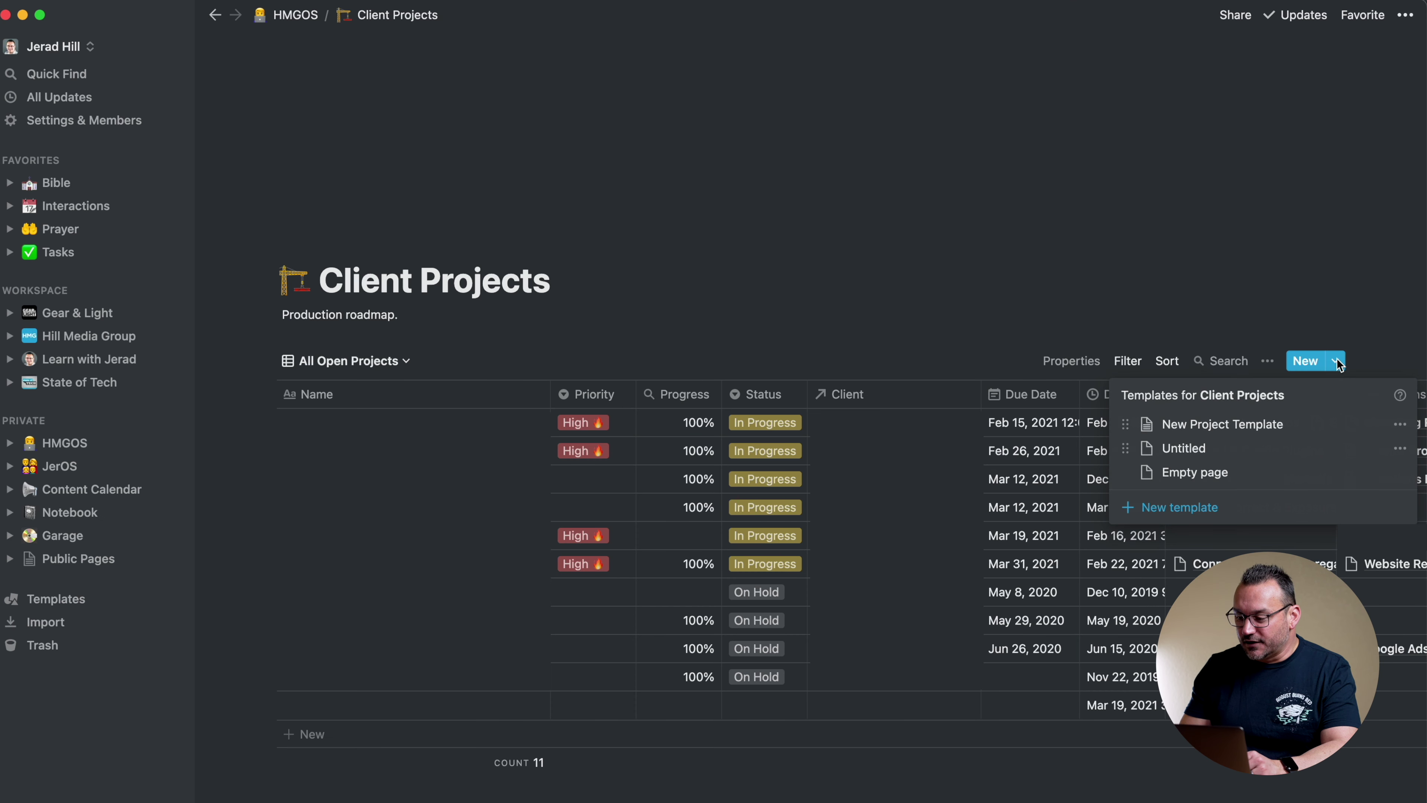
click(1400, 424)
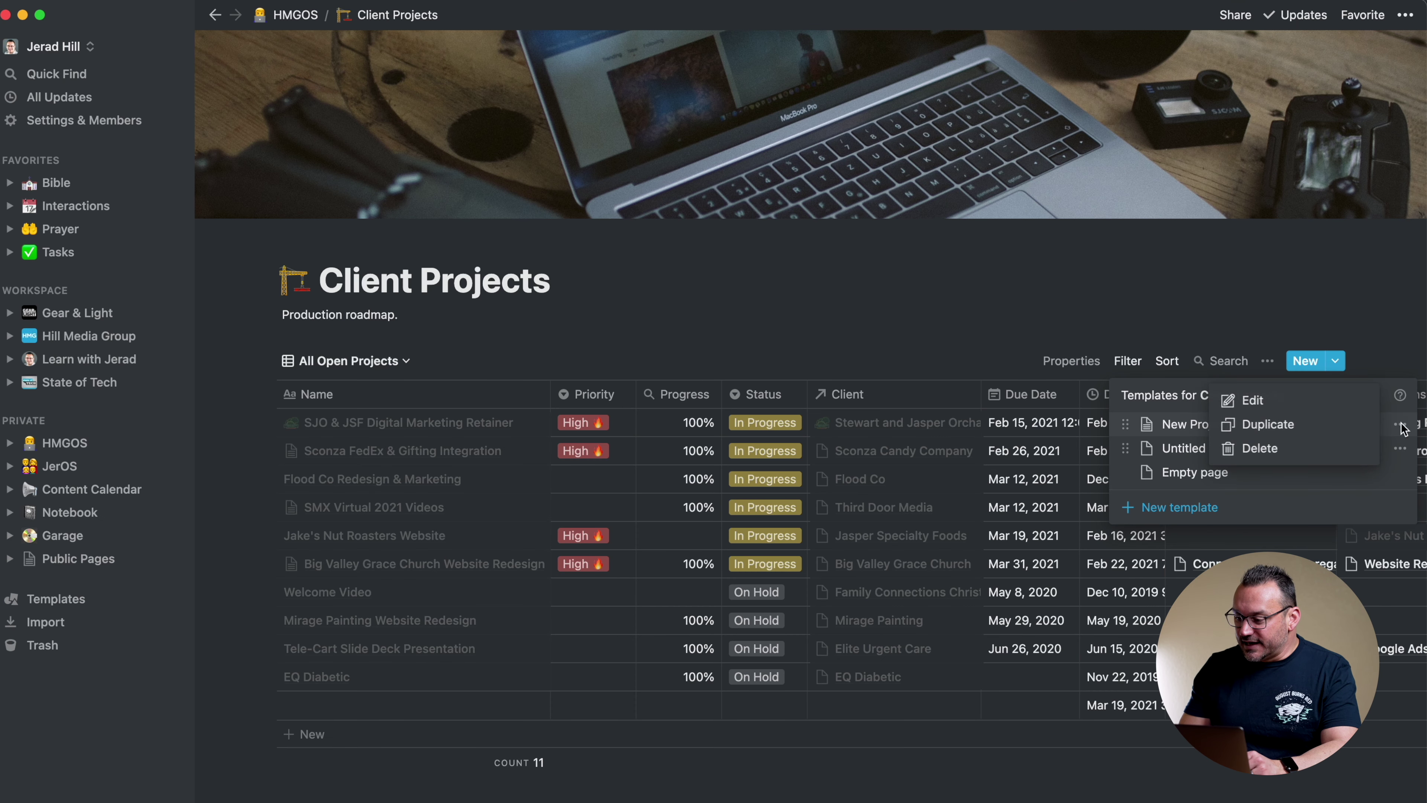
click(1265, 400)
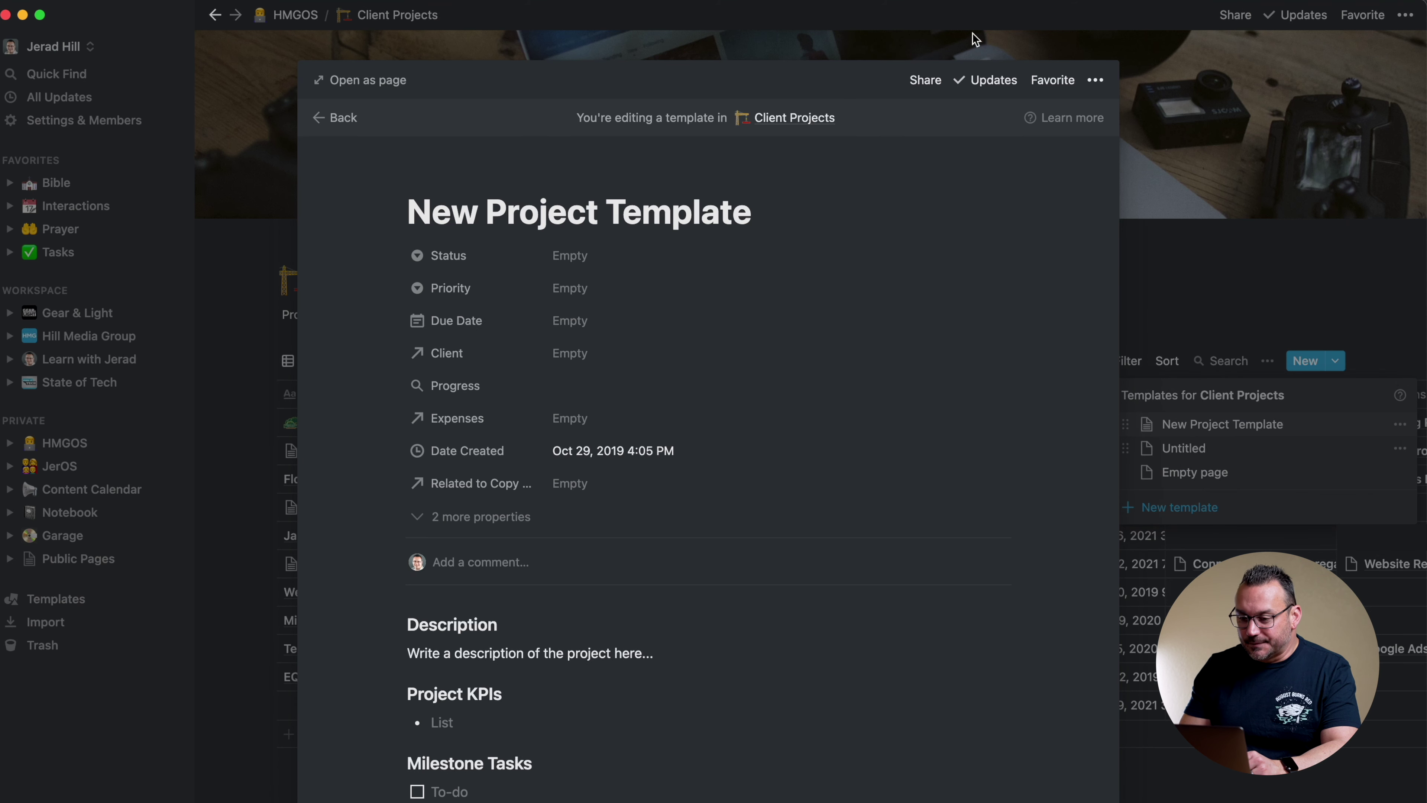
click(366, 81)
scroll(494, 323, down, 6)
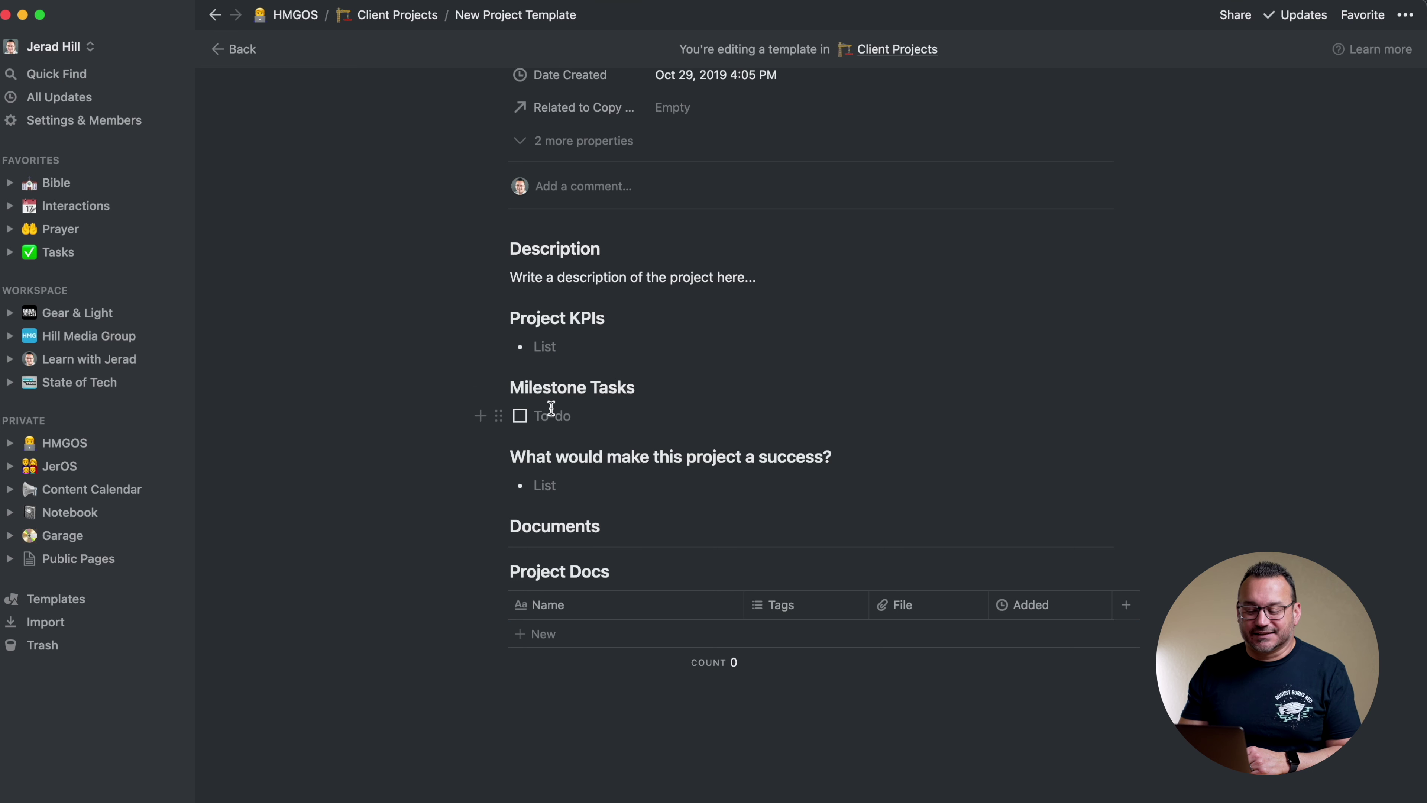
scroll(574, 563, down, 3)
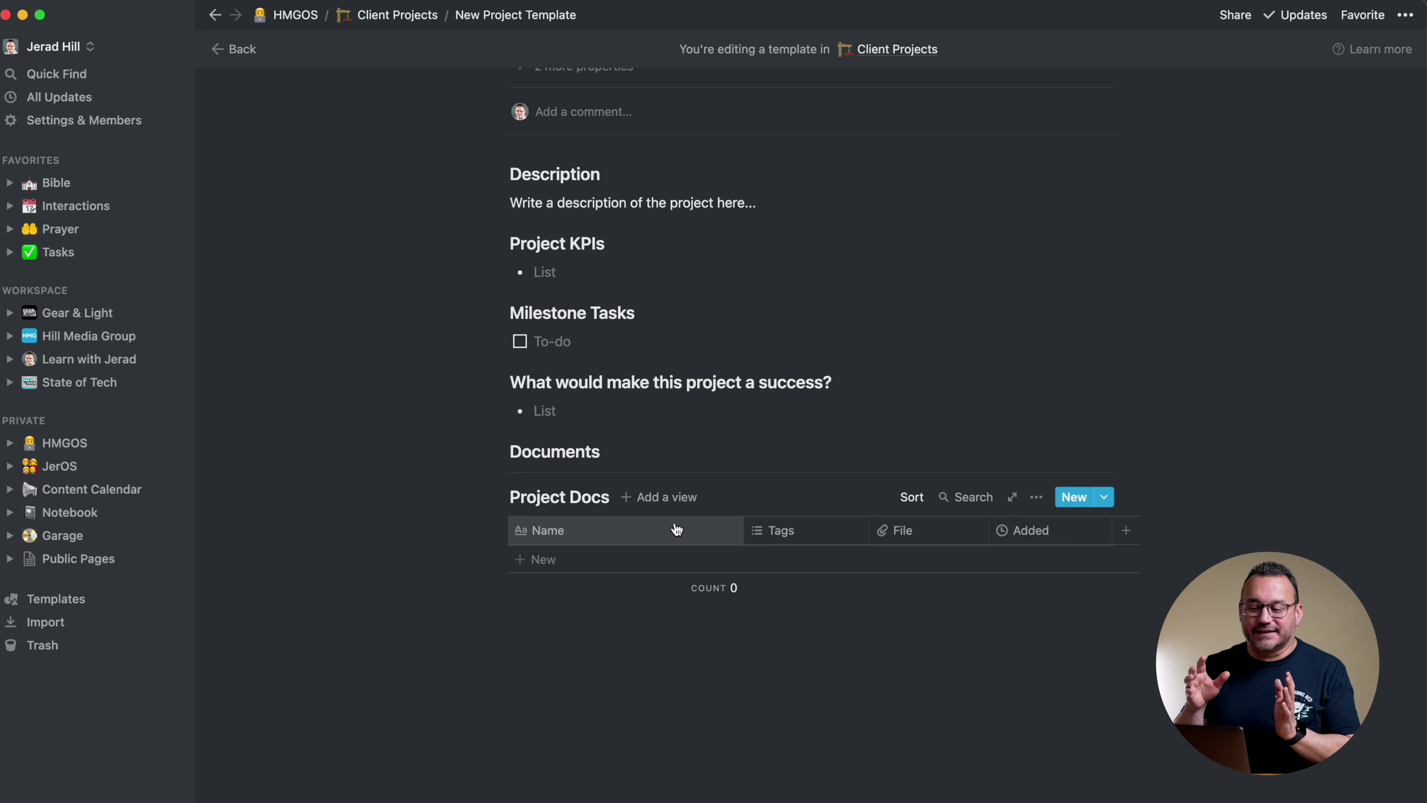
scroll(677, 528, up, 10)
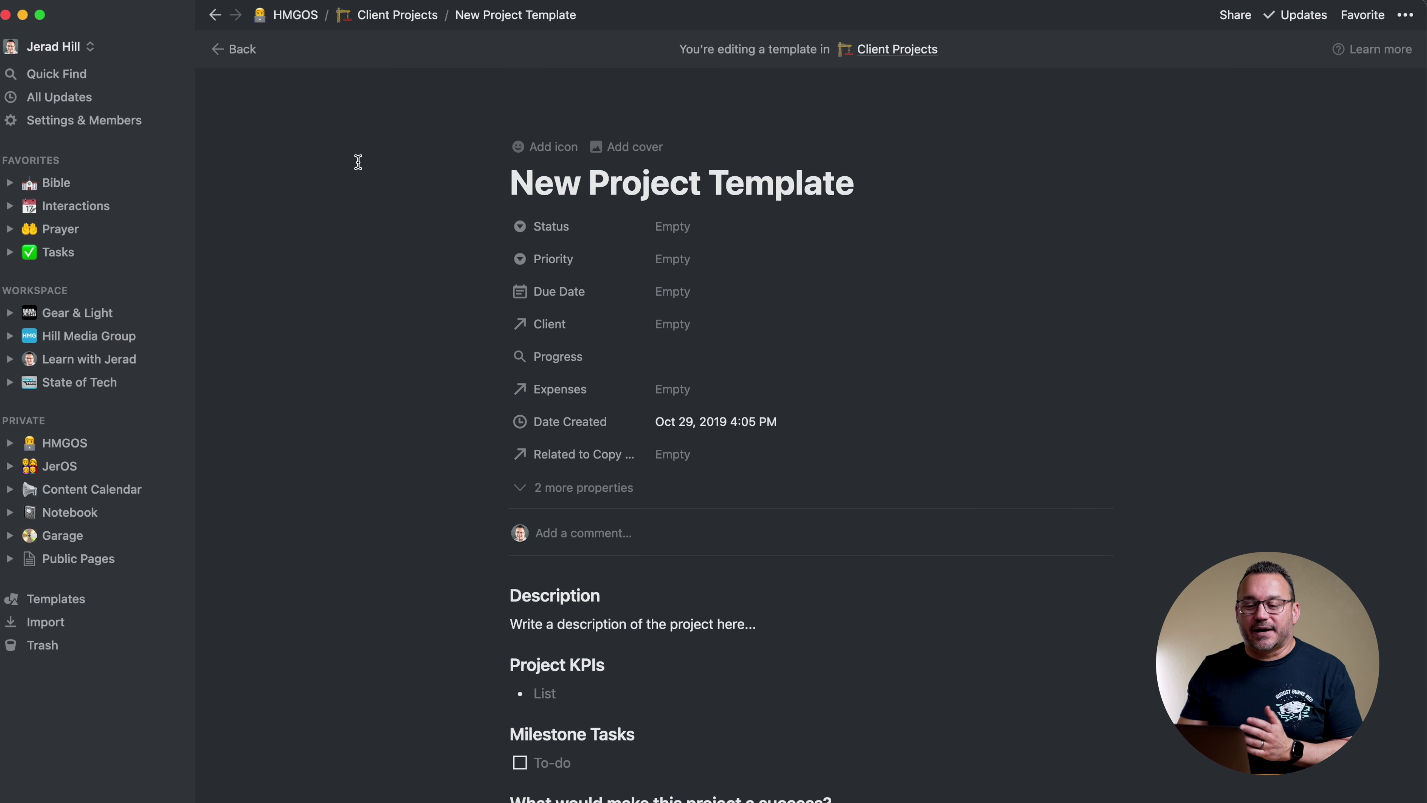
scroll(490, 223, down, 3)
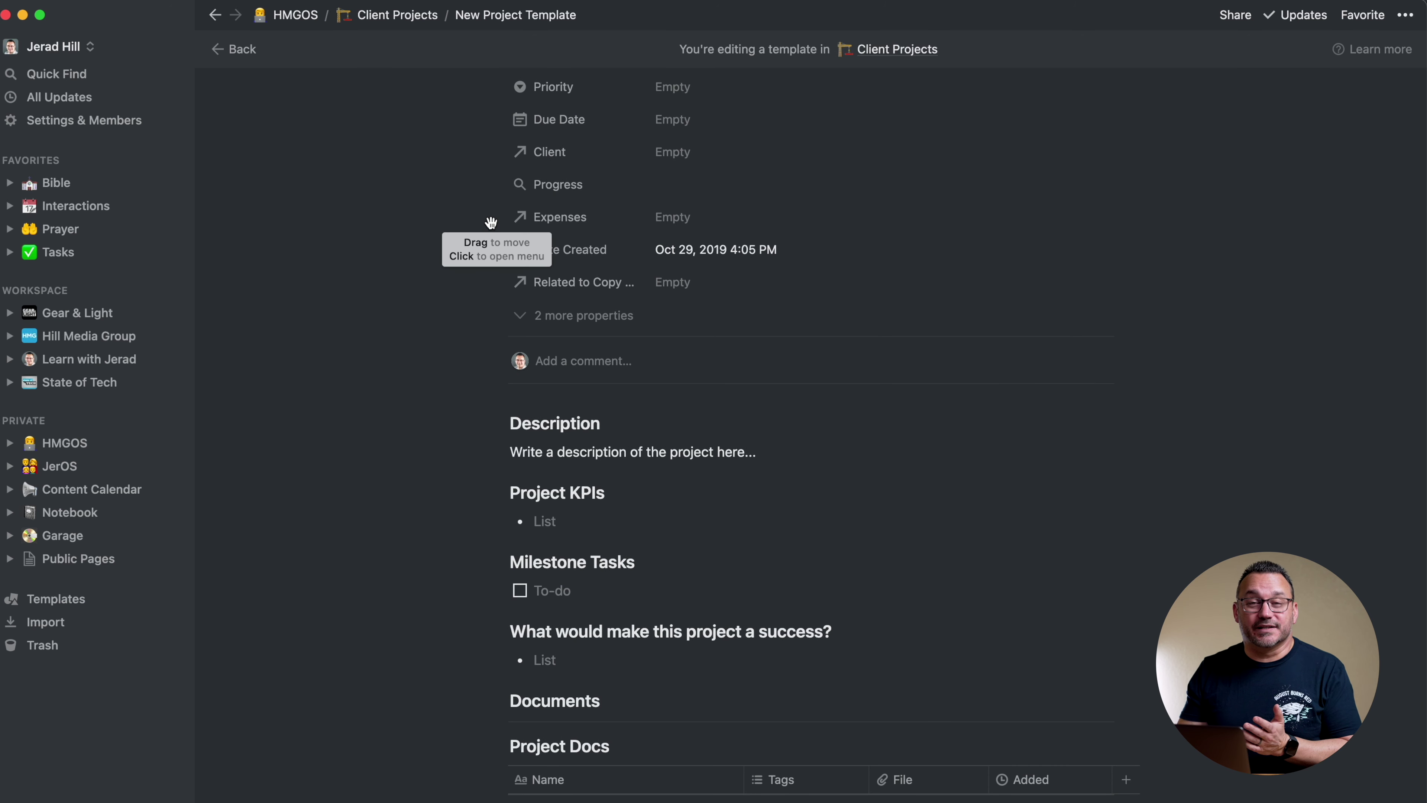